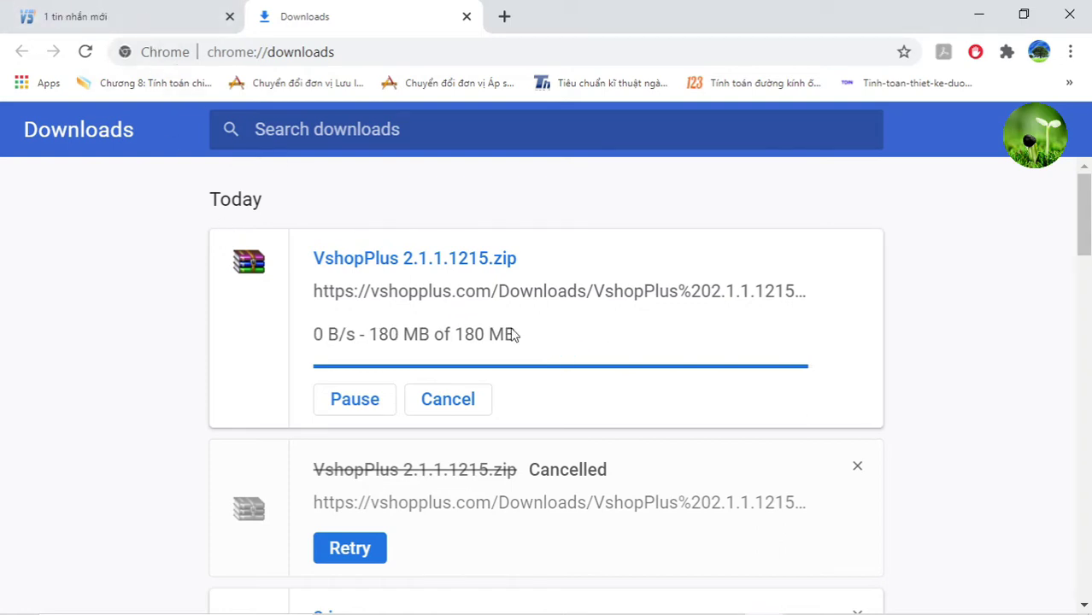
Step: Close the vshopplus.com tab and exit Chrome, confirming Exit despite the in-progress download
click(119, 11)
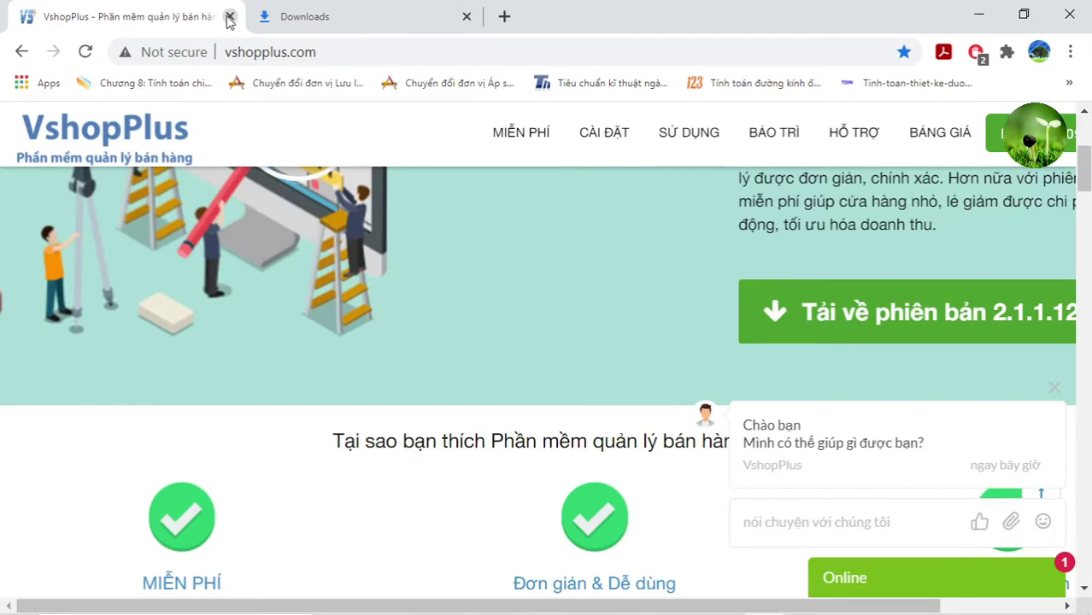
click(228, 16)
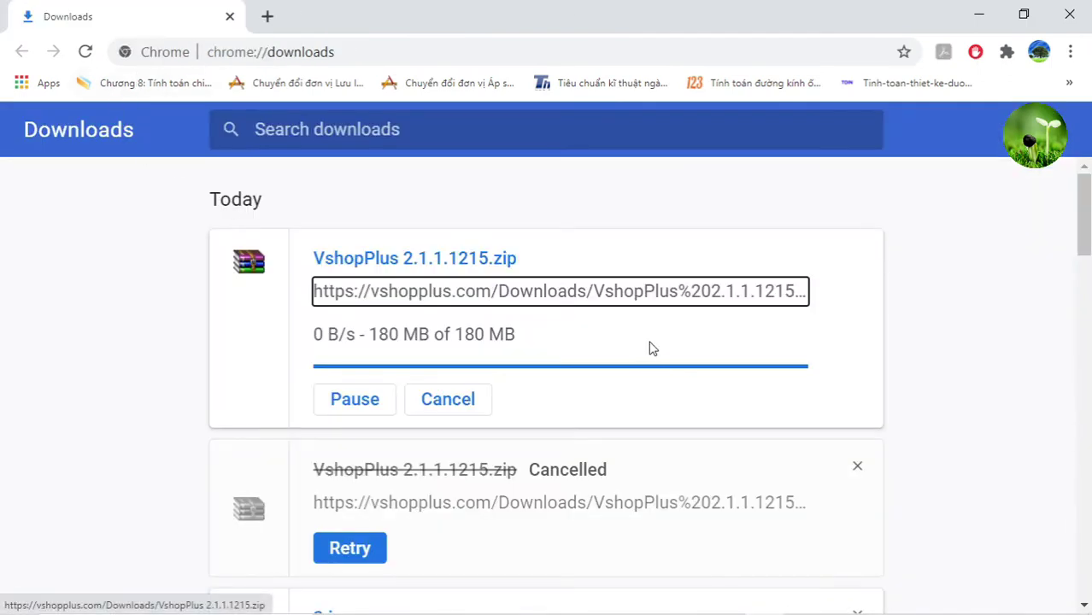
click(843, 349)
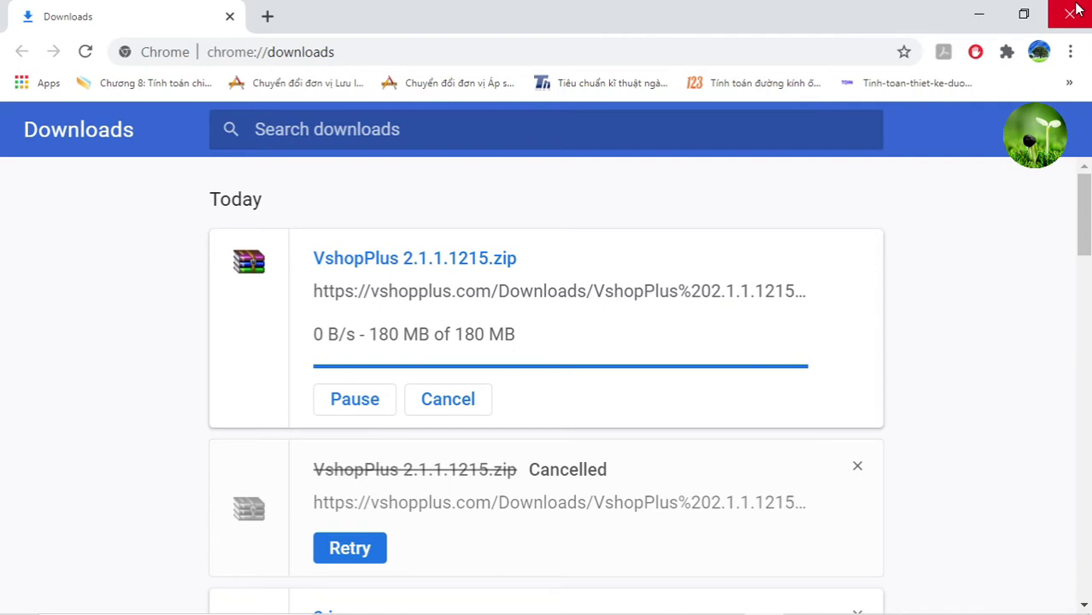
click(1073, 11)
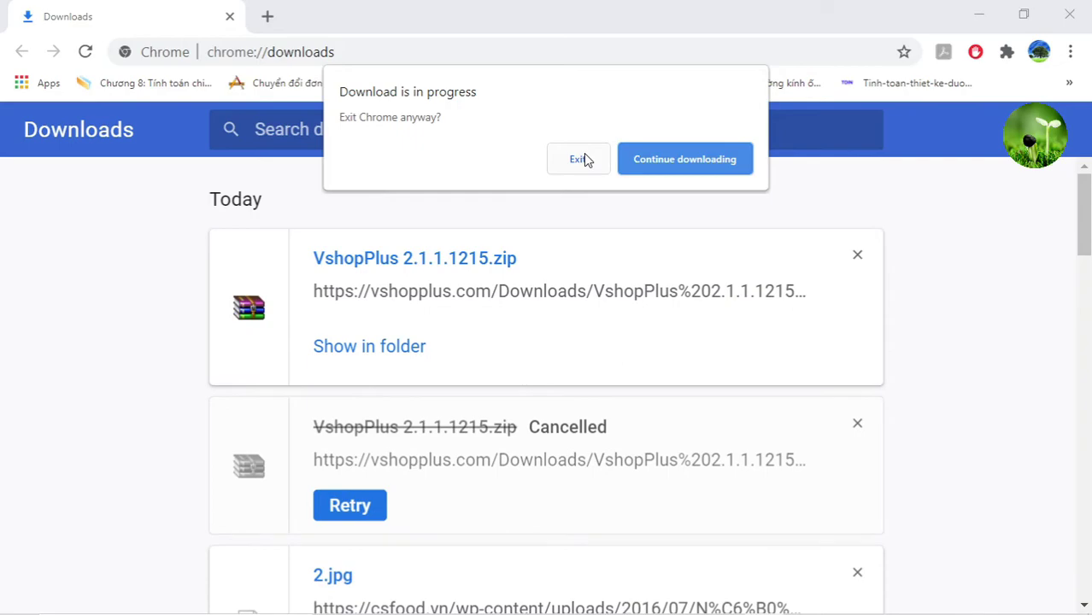
click(584, 158)
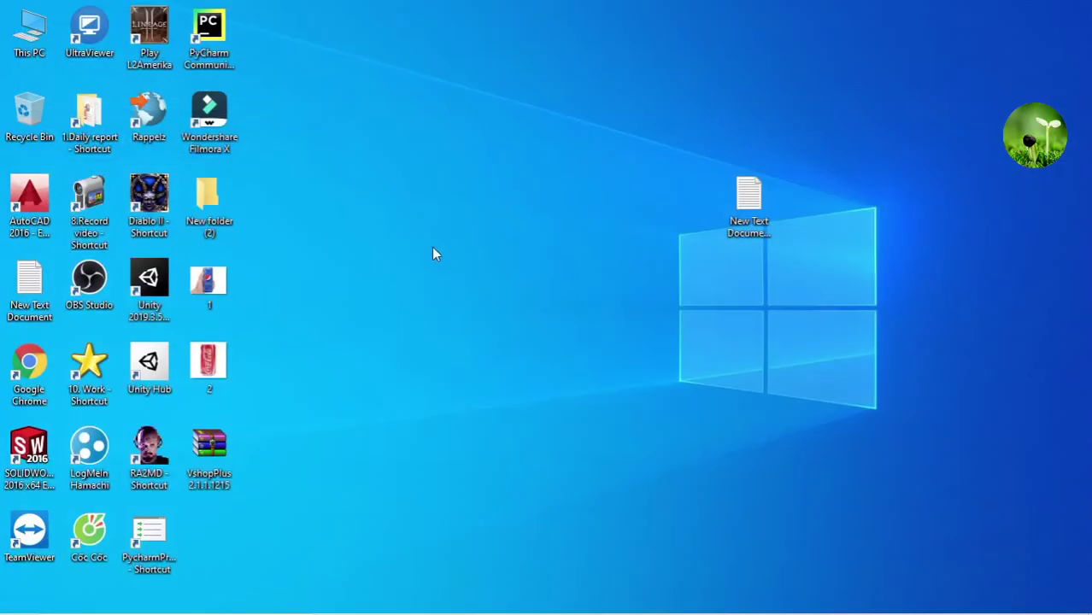
Step: Restore Google Chrome from the taskbar, showing a new tab with Google search
mouse_move(758, 598)
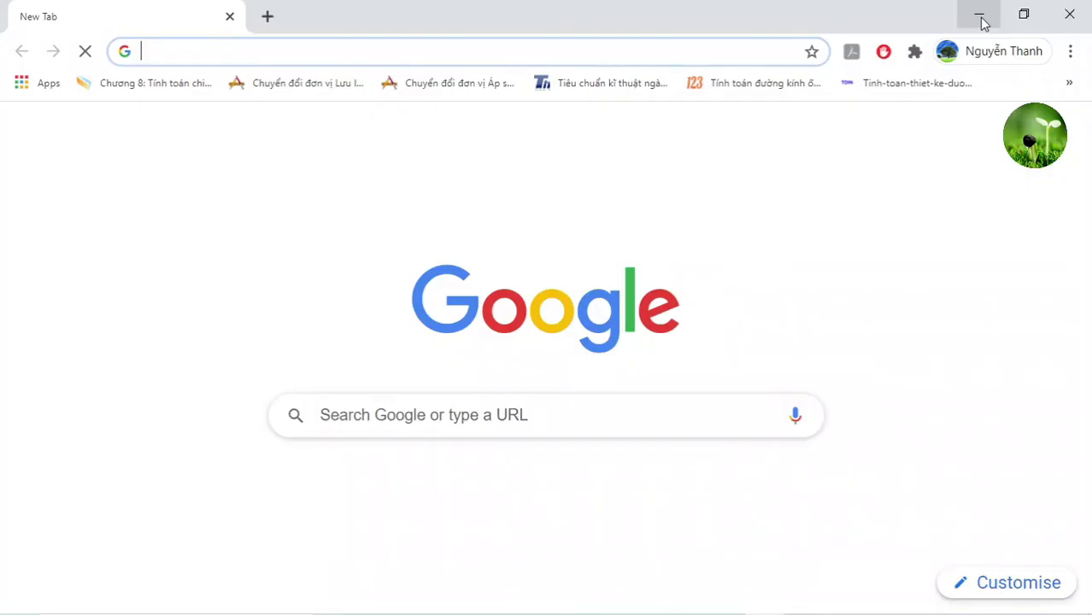
click(979, 17)
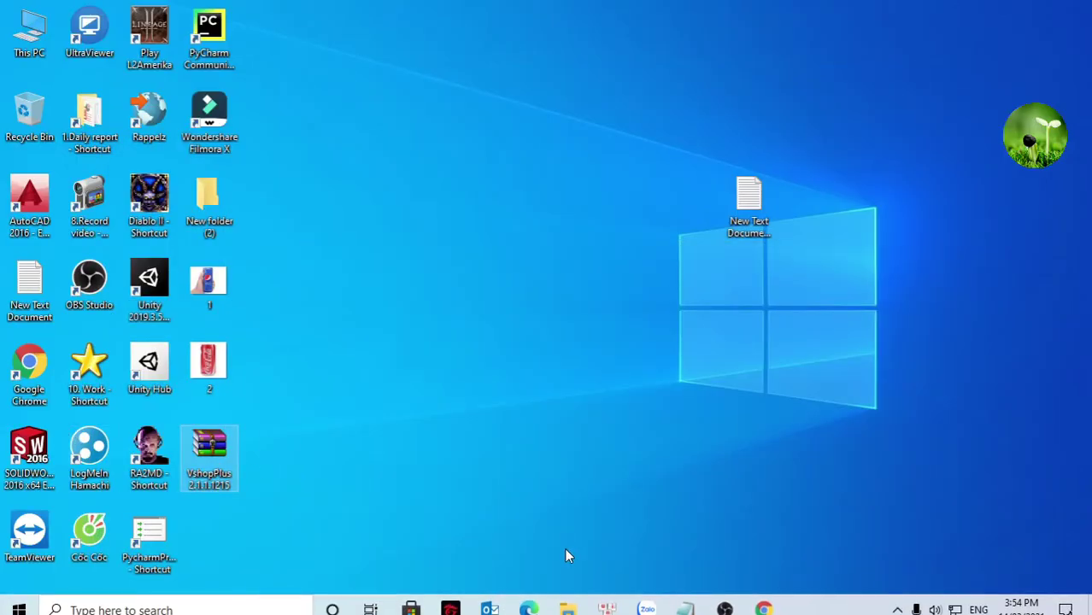
click(763, 599)
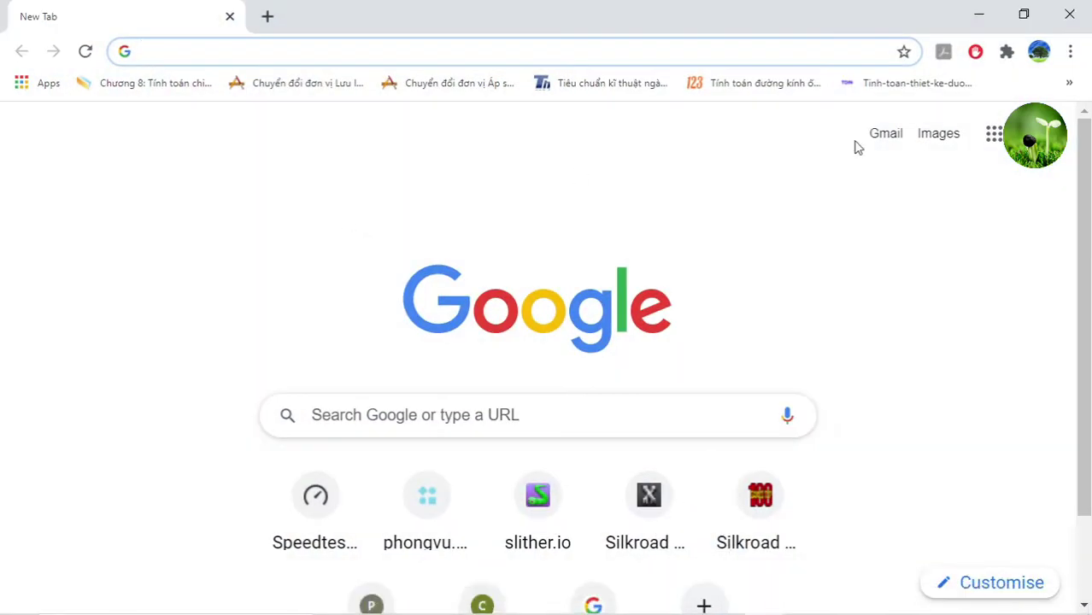
Step: Open Chrome's Downloads page listing the completed VshopPlus 2.1.1.1215.zip
click(1071, 52)
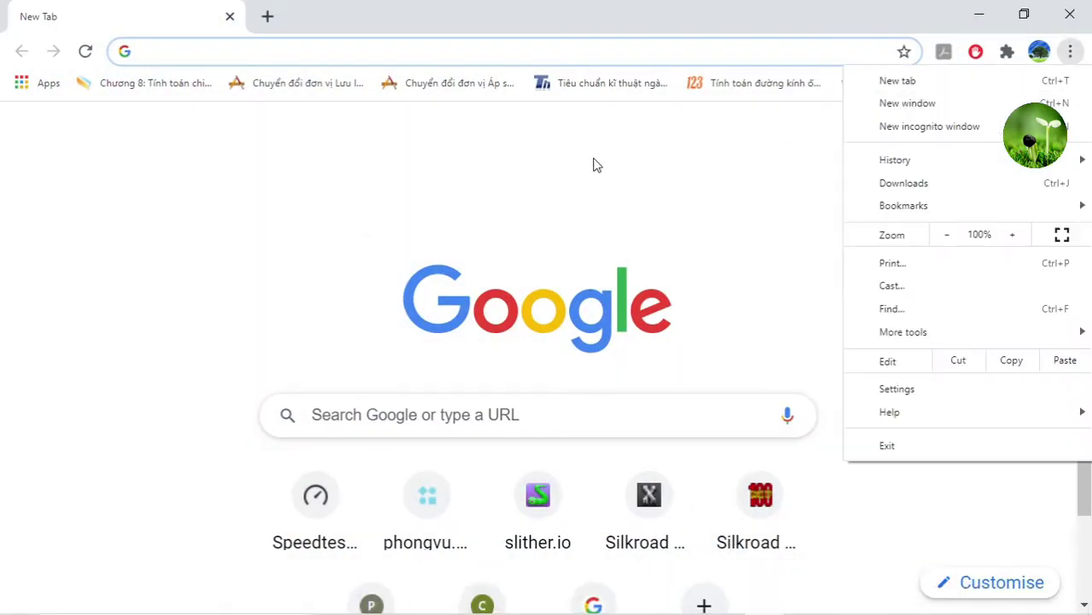
click(270, 181)
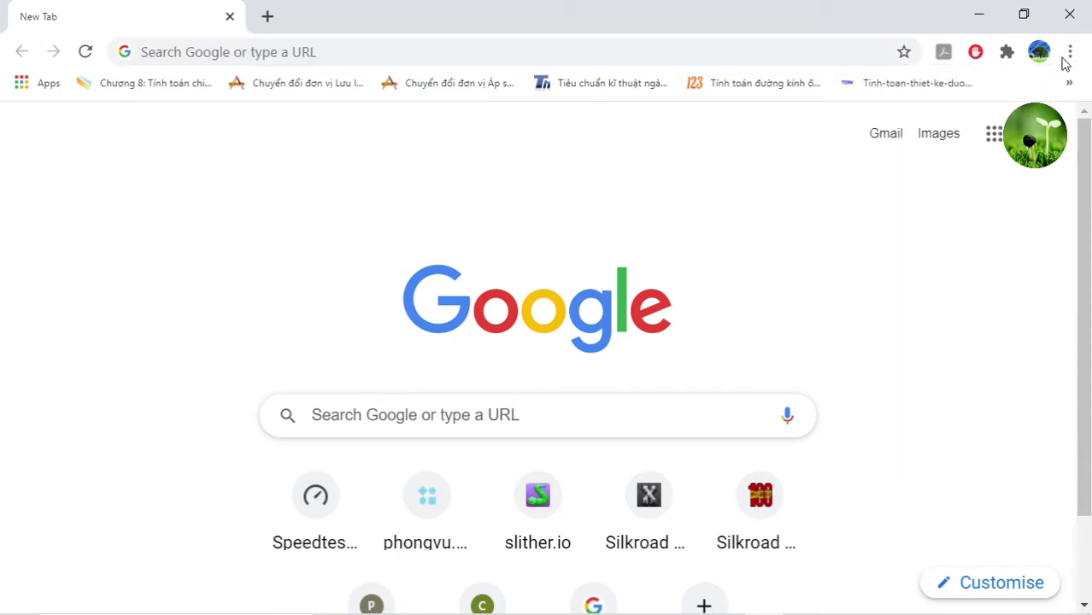
click(1073, 56)
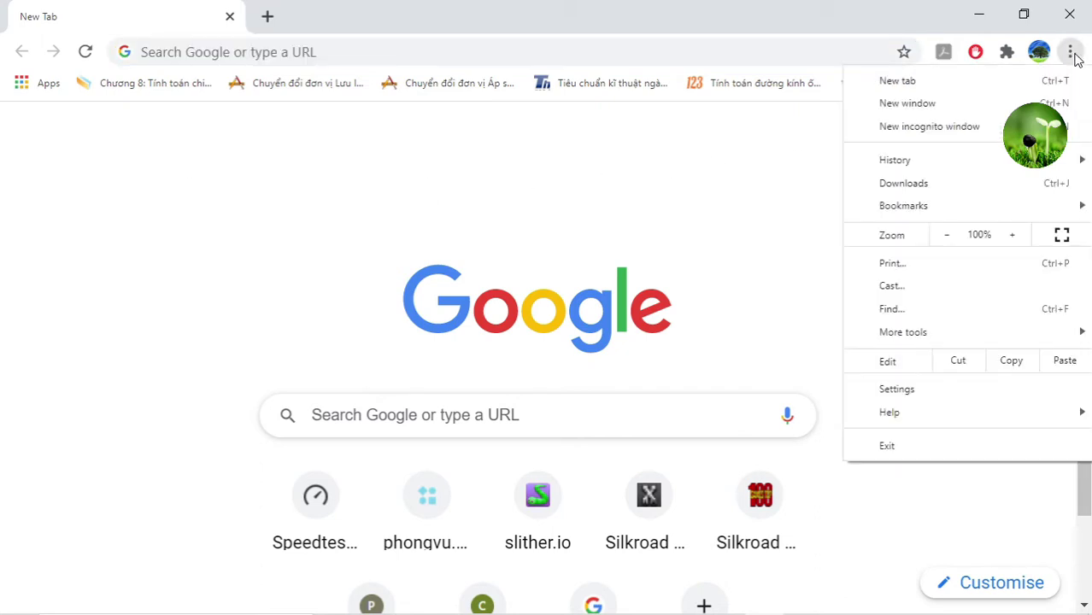
click(931, 185)
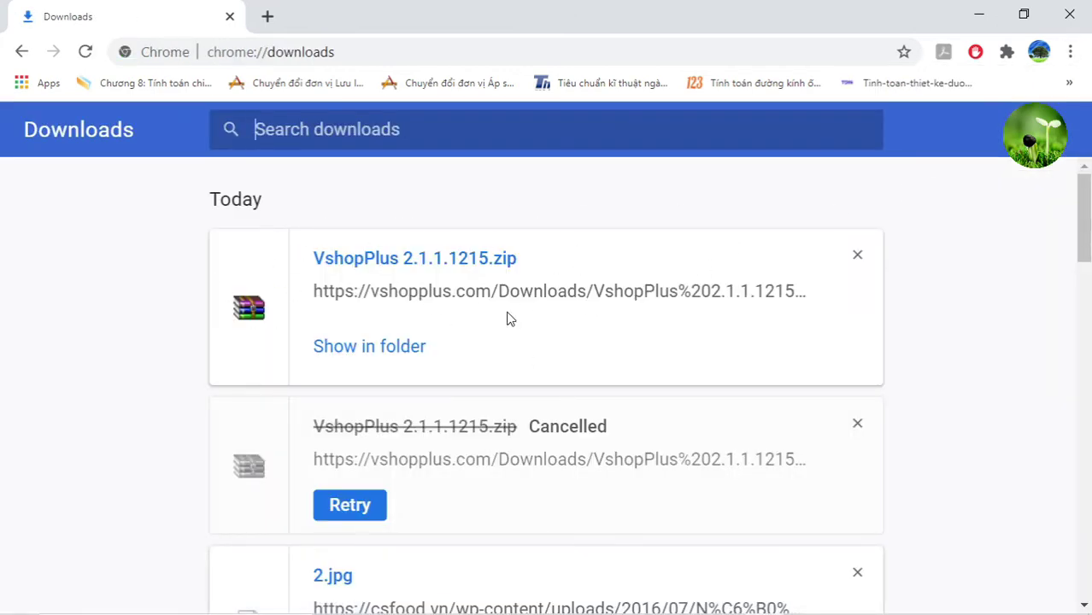
Step: Show VshopPlus 2.1.1.1215.zip in its Desktop folder, copy it, then close Explorer and Chrome
click(360, 347)
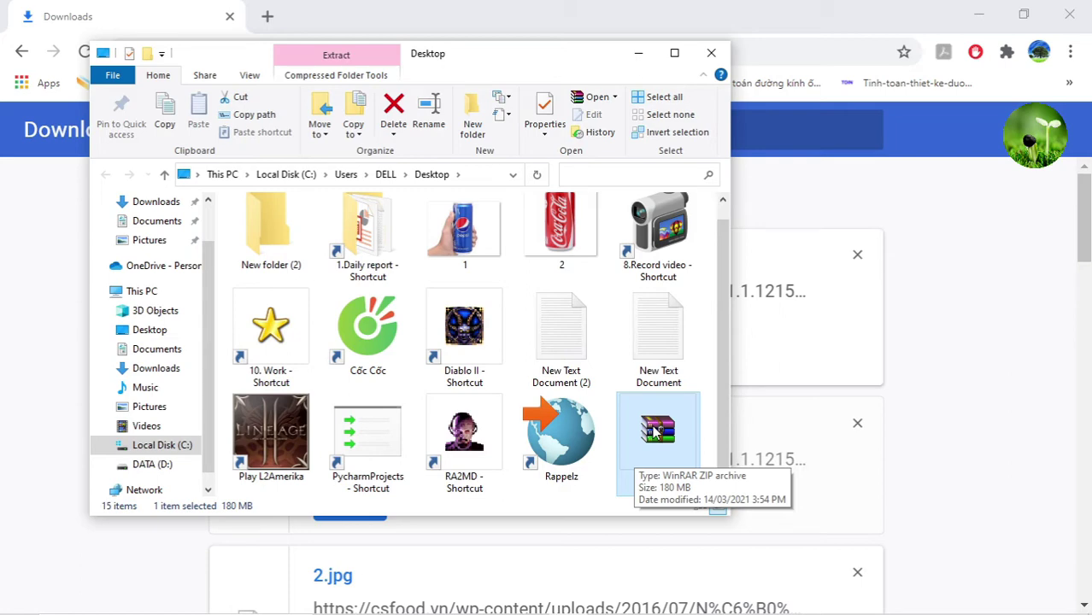
right_click(655, 432)
click(708, 333)
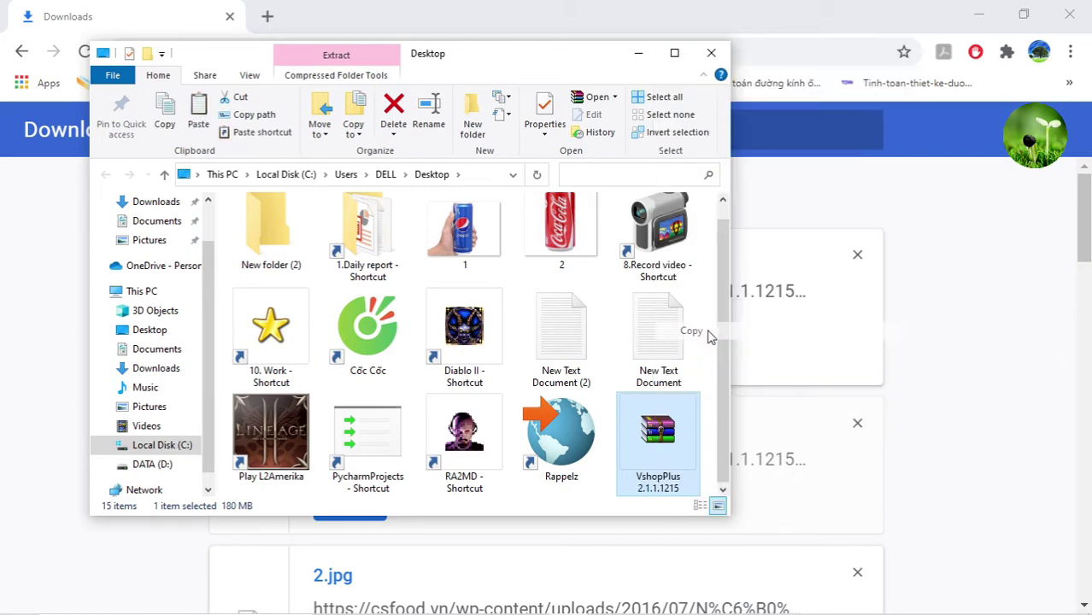
click(711, 53)
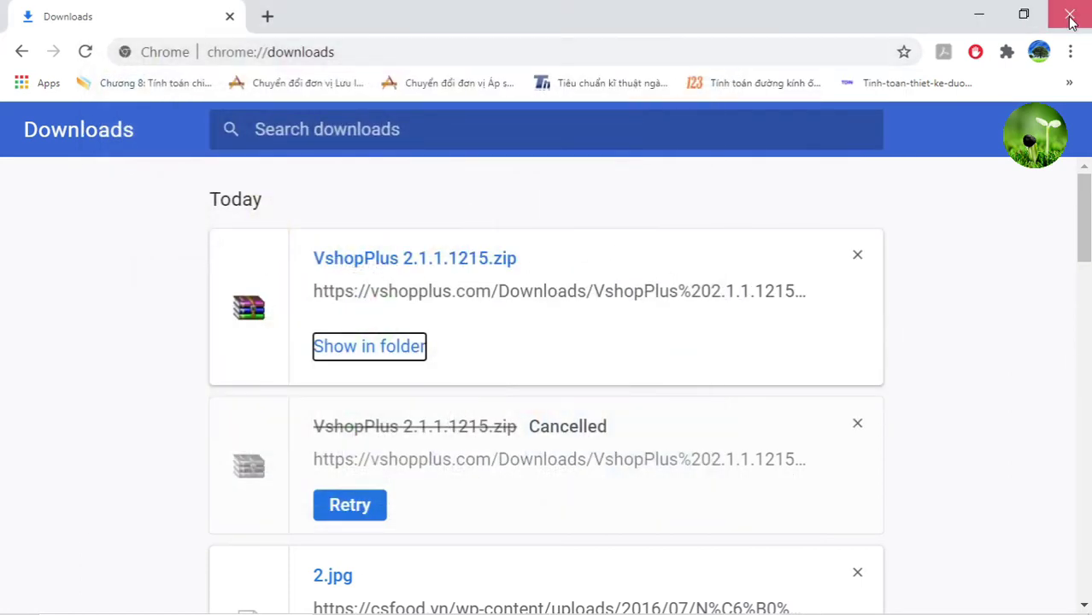
click(1070, 19)
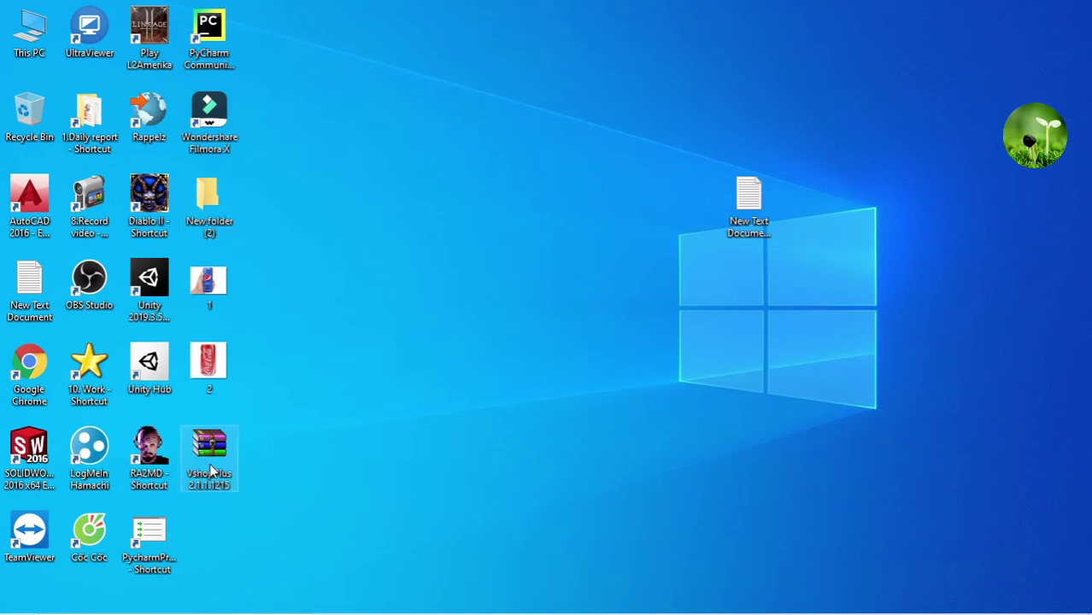
Step: Drag the VshopPlus 2.1.1.1215 zip into New folder (2) and open that folder
double_click(201, 218)
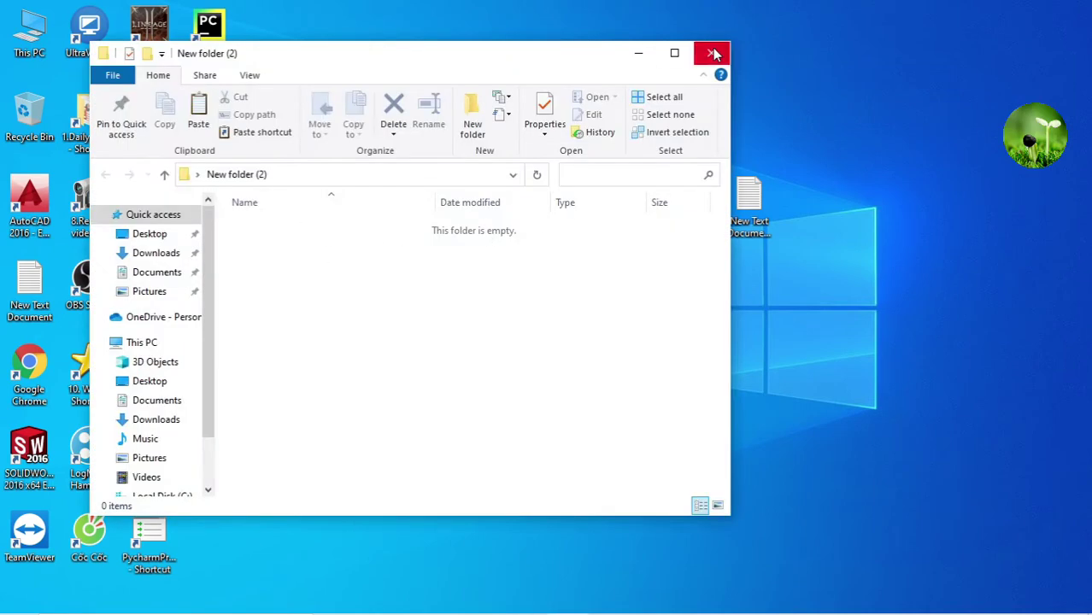
click(711, 53)
drag(209, 449, 207, 213)
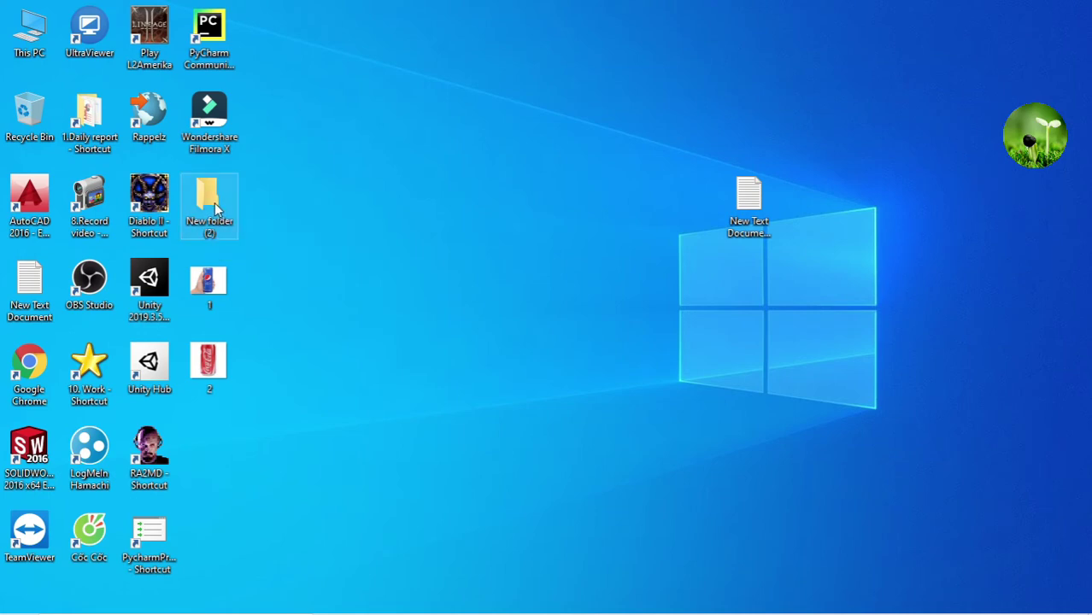
double_click(230, 218)
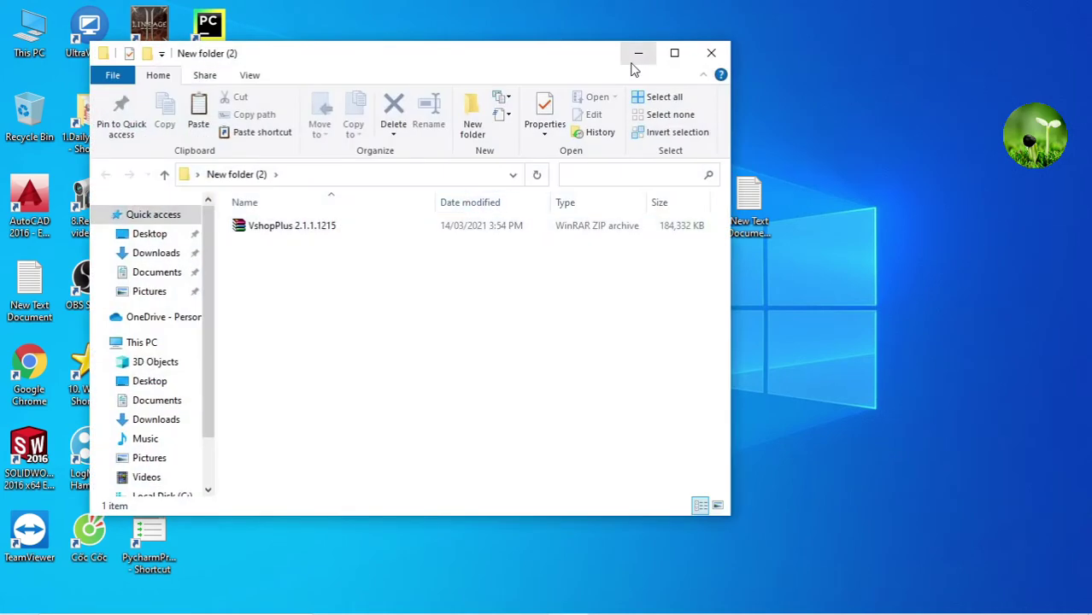
click(317, 229)
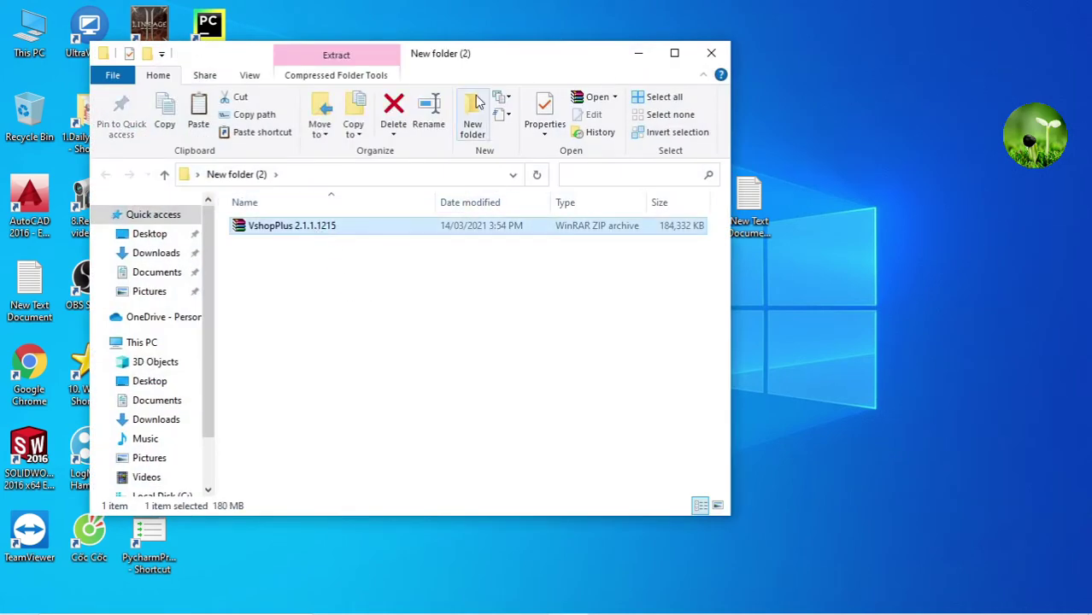
drag(498, 57, 552, 35)
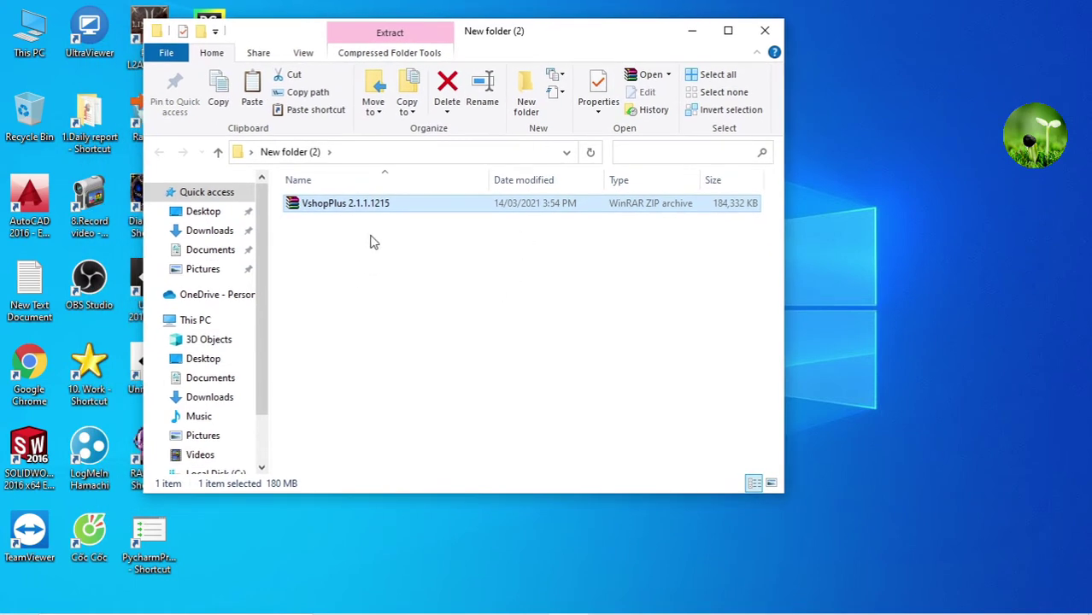
Step: Extract the VshopPlus zip in place with WinRAR, producing the 185,223 KB setup application
right_click(344, 213)
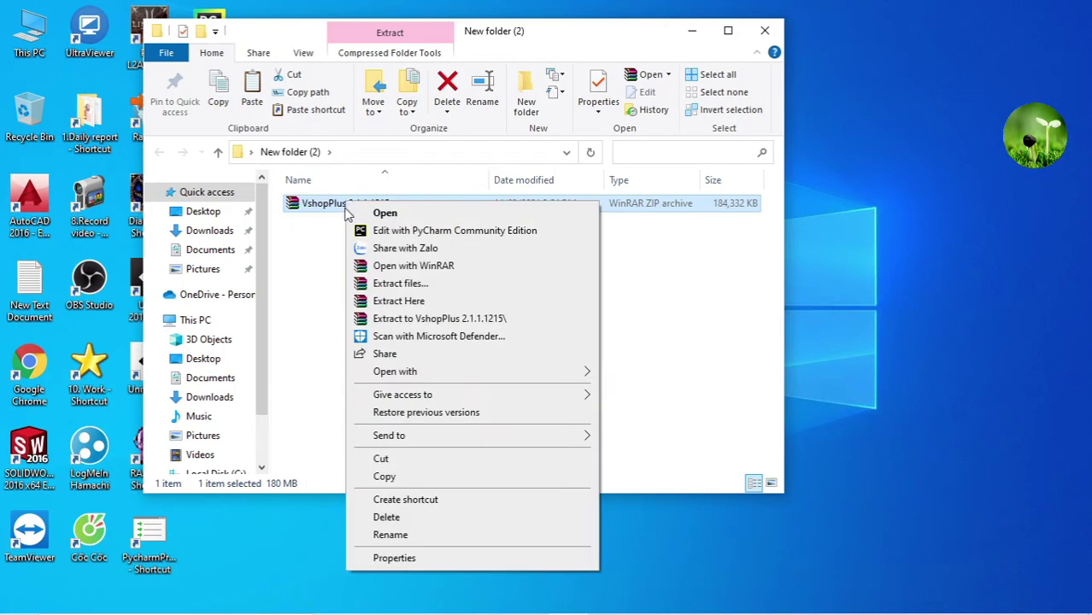
click(398, 301)
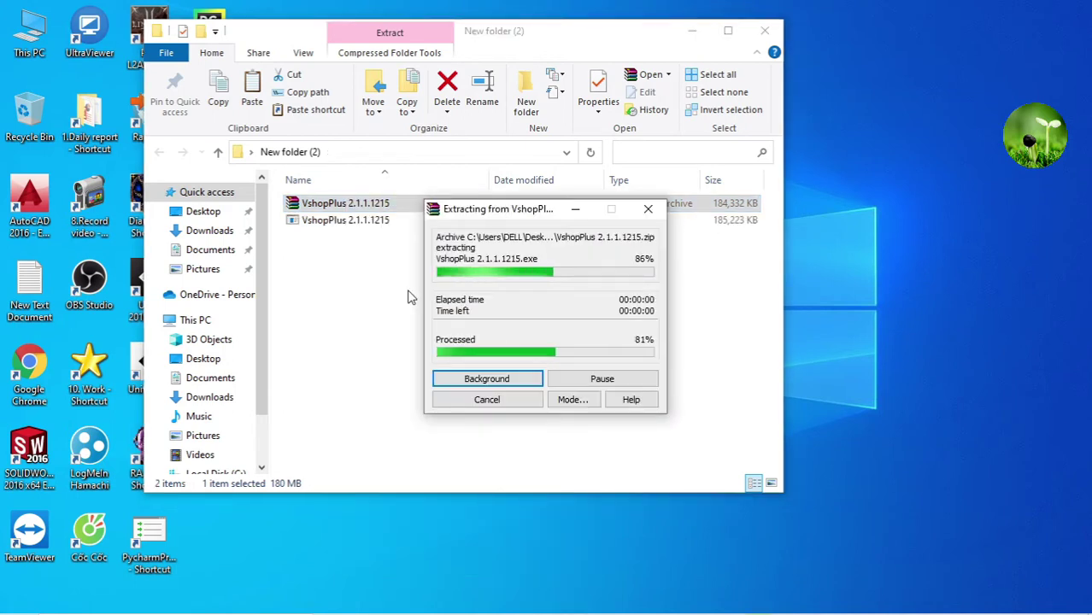
click(407, 297)
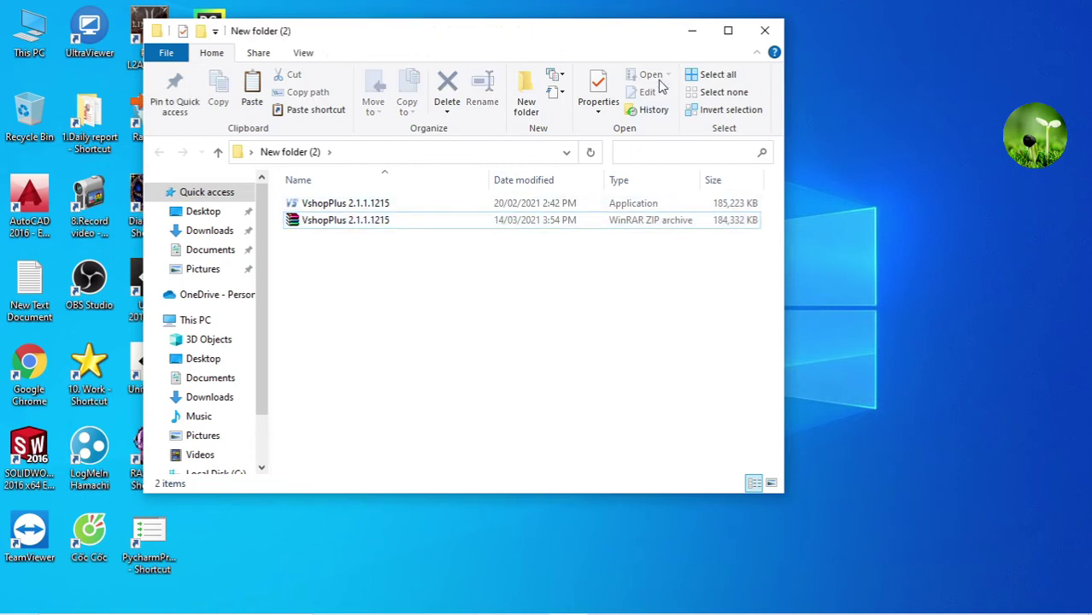
drag(621, 41, 669, 57)
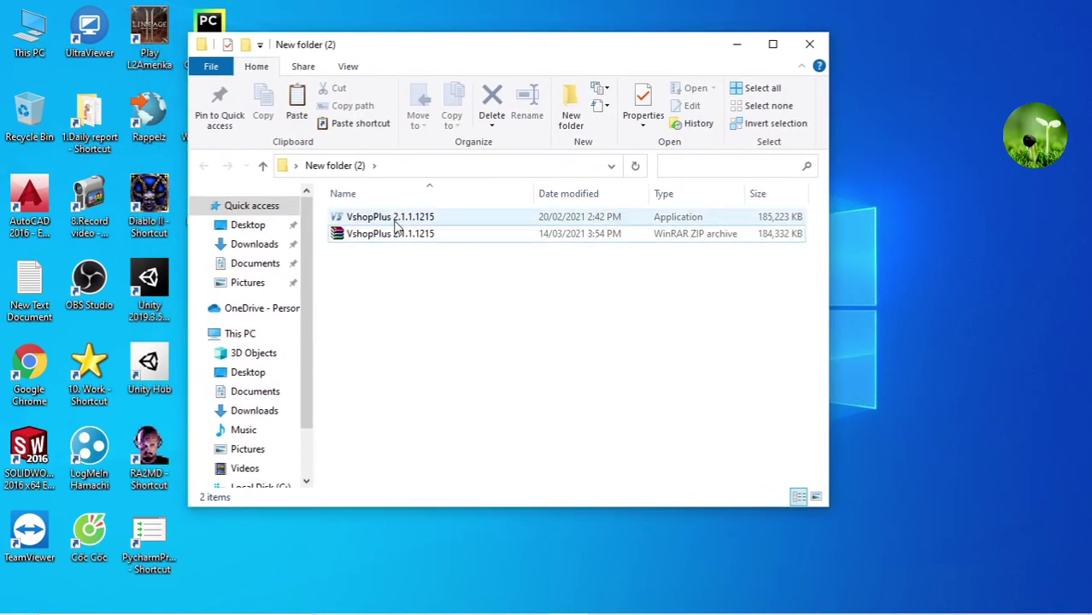
mouse_move(396, 223)
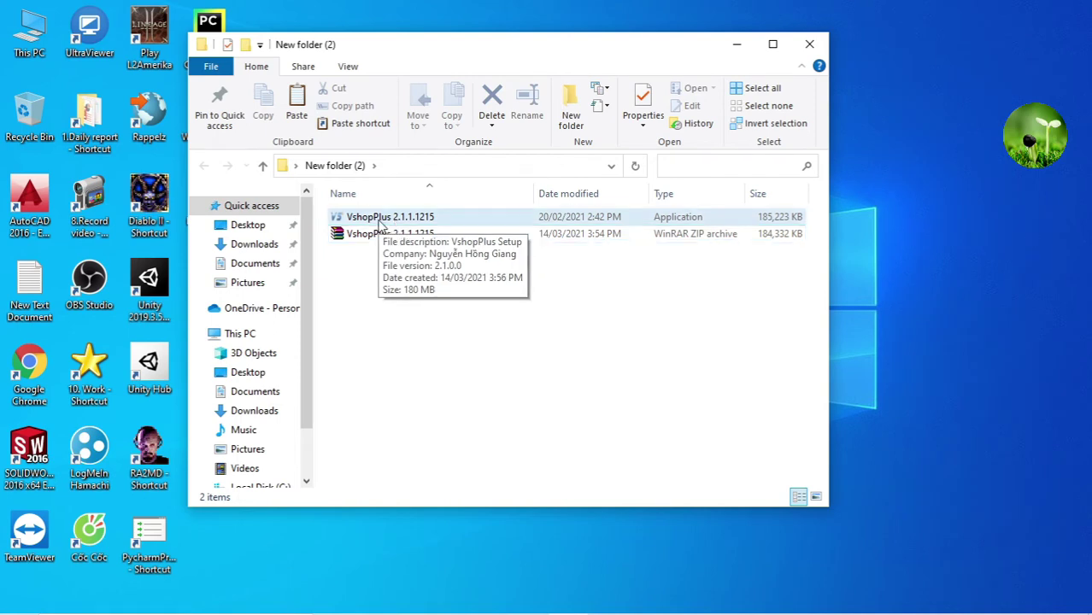
Step: Run the VshopPlus setup application, choosing Run anyway at the SmartScreen warning
double_click(382, 218)
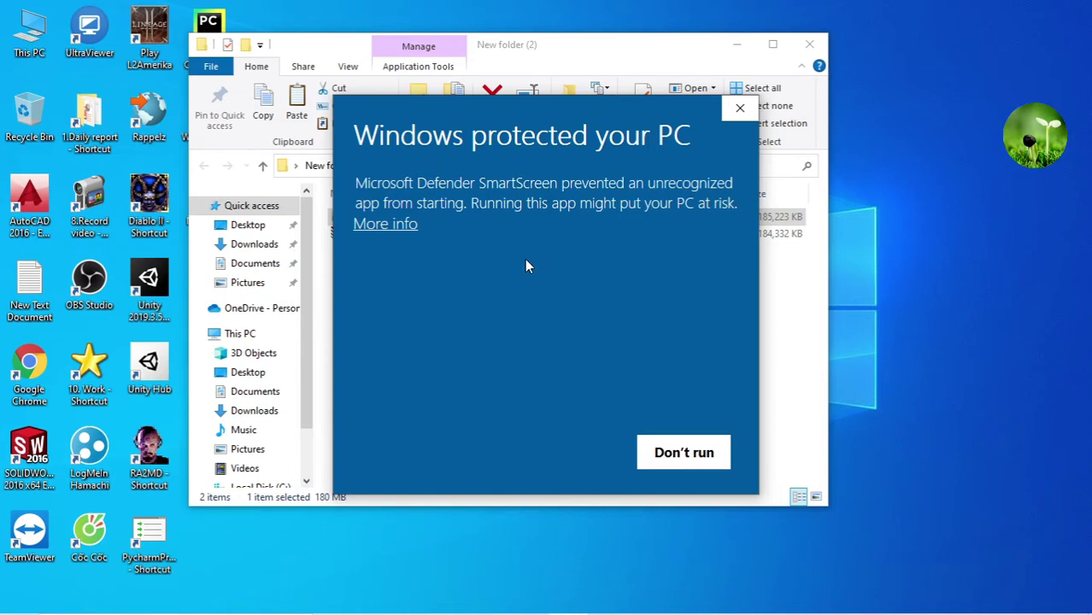
click(400, 225)
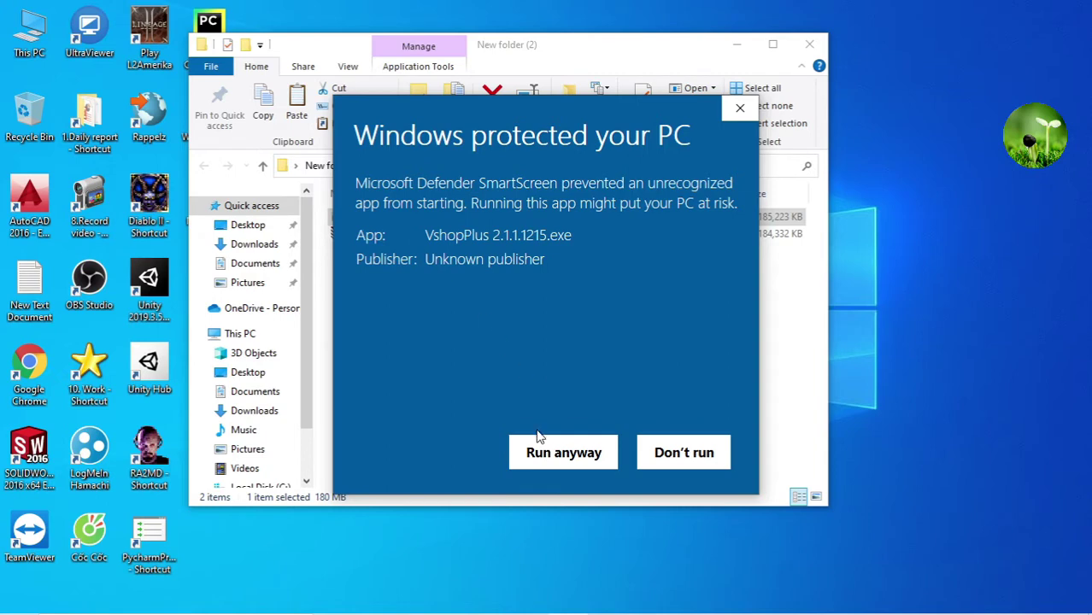
click(539, 455)
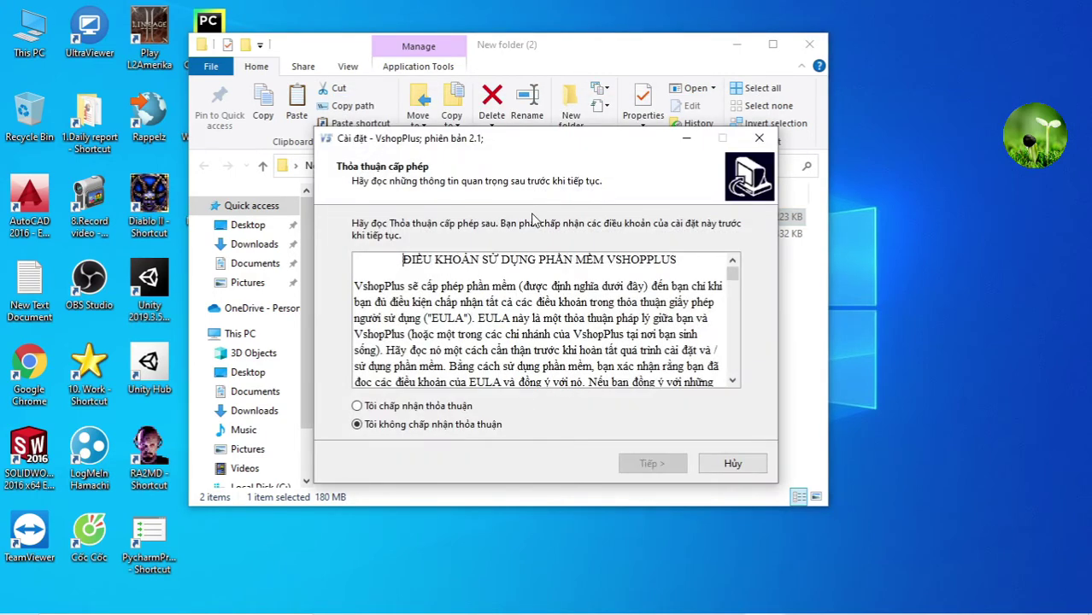
Step: Accept the VshopPlus license agreement and continue to the install-location page
drag(578, 148, 561, 83)
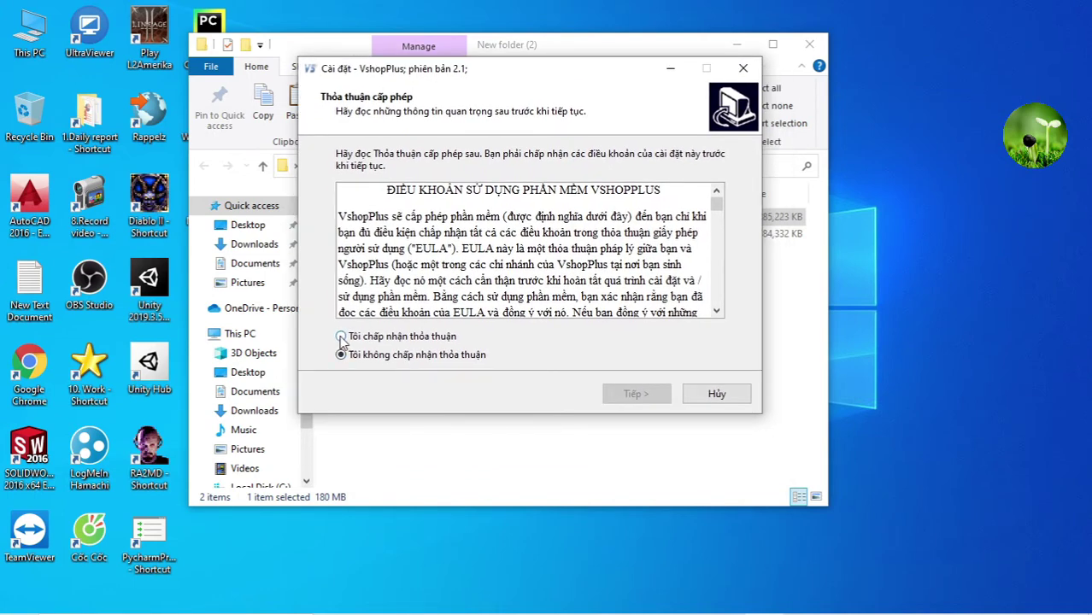
click(341, 338)
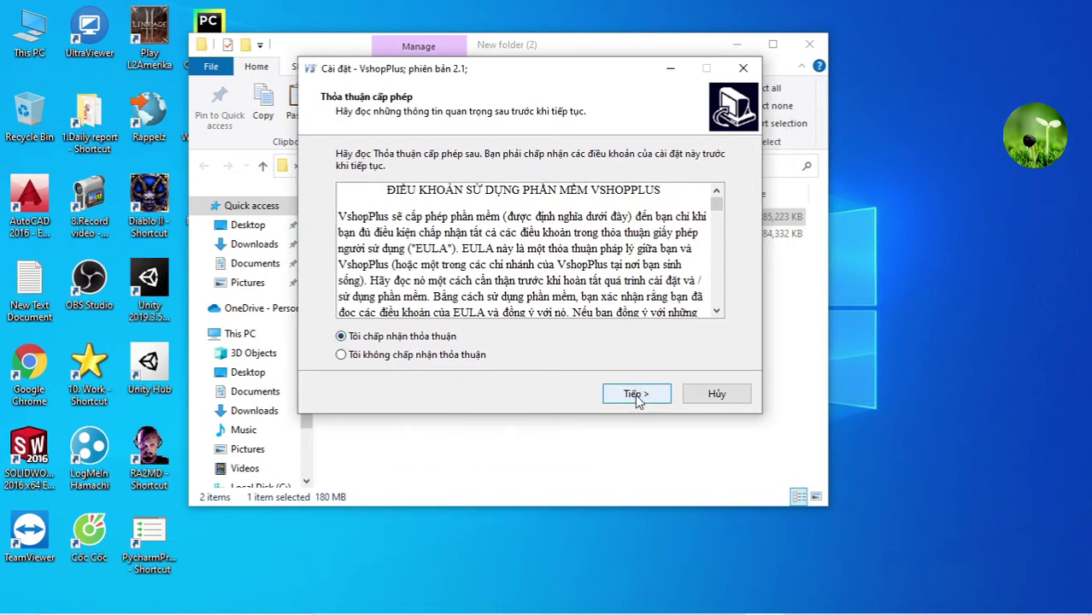
click(636, 395)
Step: Keep D:\VshopPlus\Bin as the install folder and continue
click(432, 214)
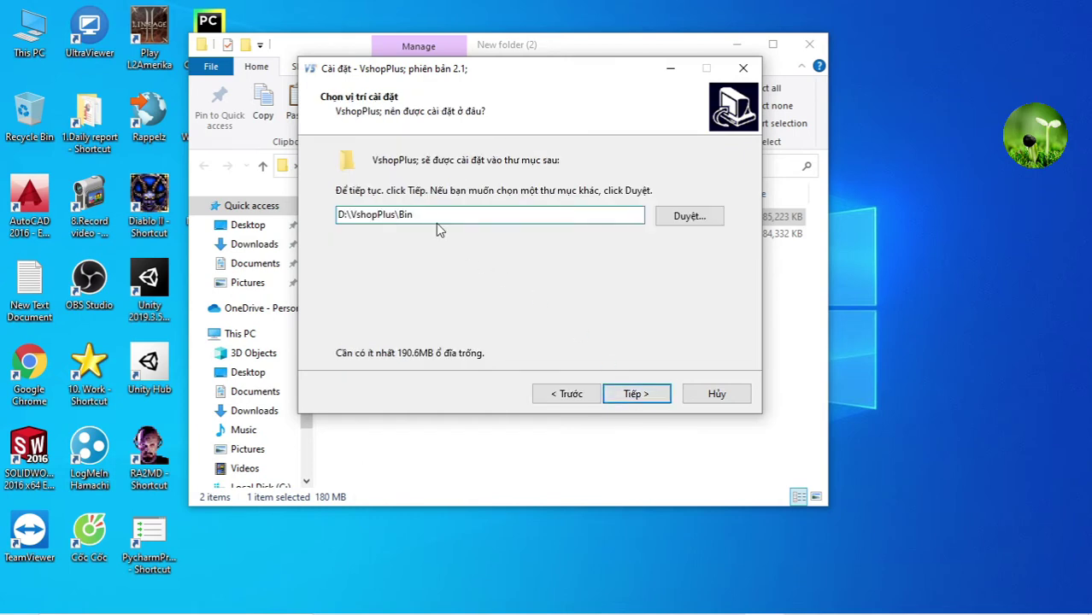
drag(351, 214, 394, 212)
click(428, 214)
drag(427, 215, 312, 217)
click(427, 215)
drag(428, 215, 338, 218)
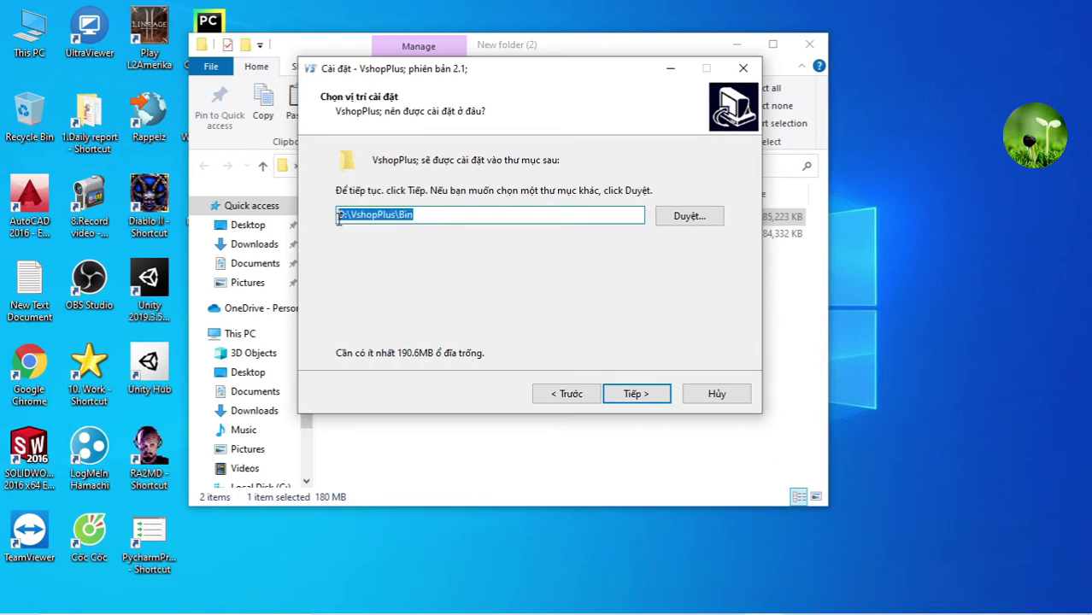
click(491, 216)
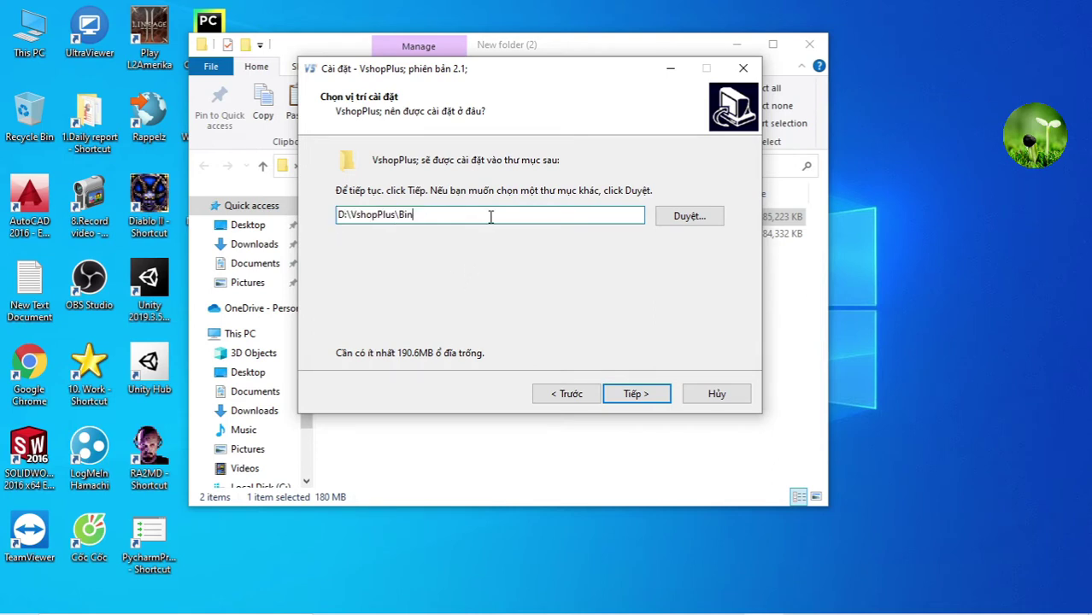
click(643, 396)
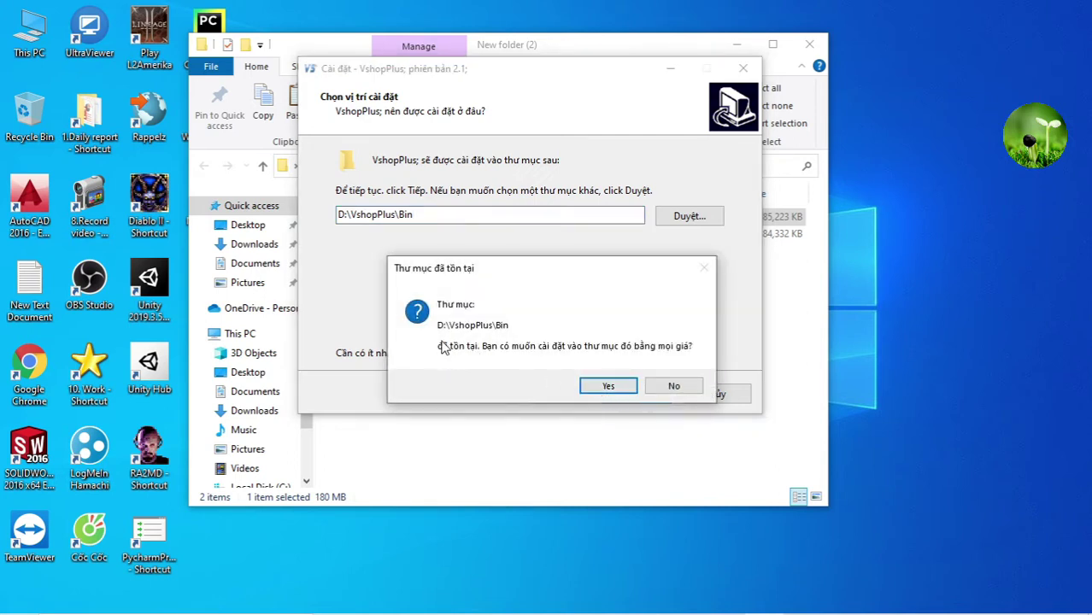
Step: Confirm installing into the existing D:\VshopPlus\Bin folder
drag(525, 274, 520, 250)
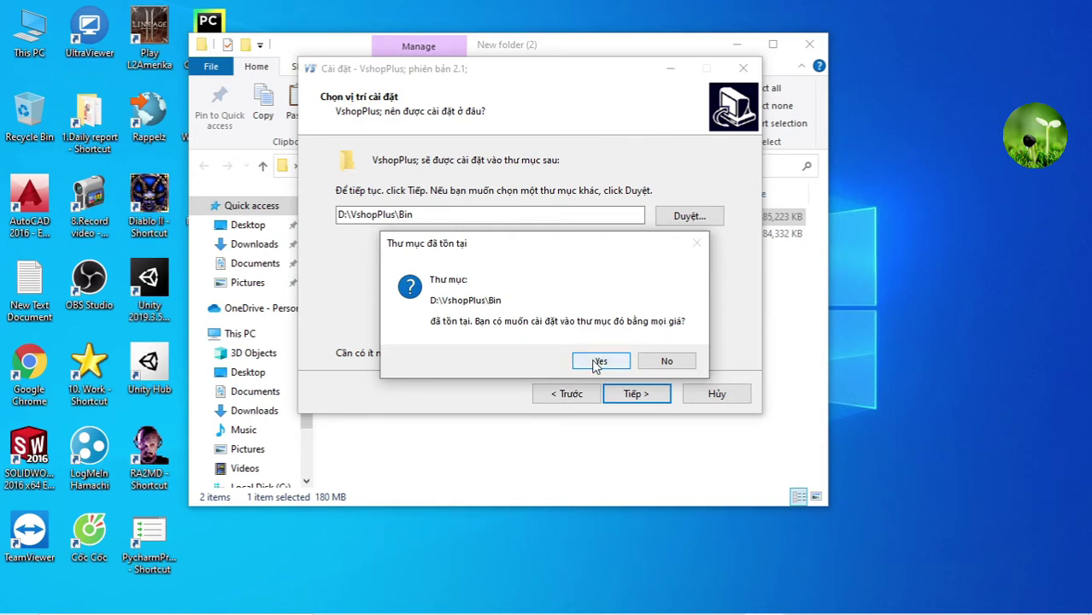
click(598, 361)
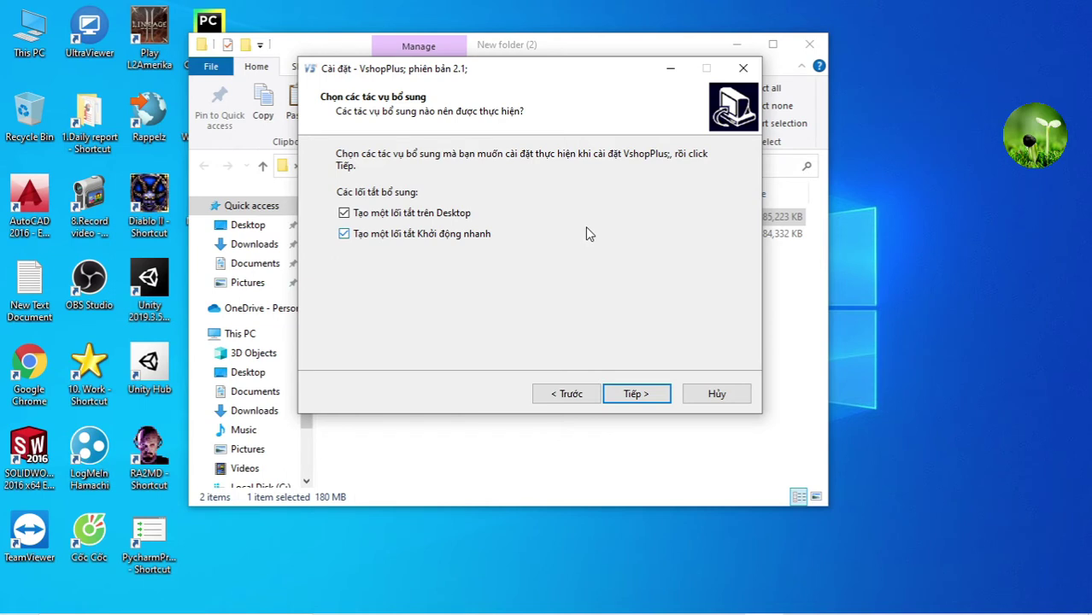
Step: Install VshopPlus without a quick-launch shortcut, finish setup, and close New folder (2)
click(343, 234)
click(637, 394)
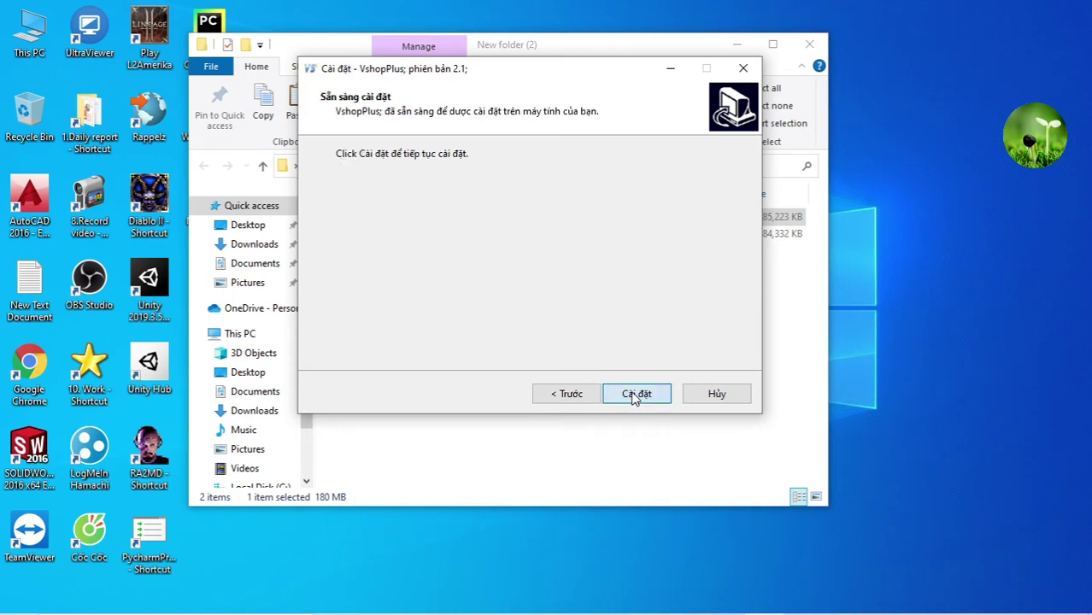
click(635, 394)
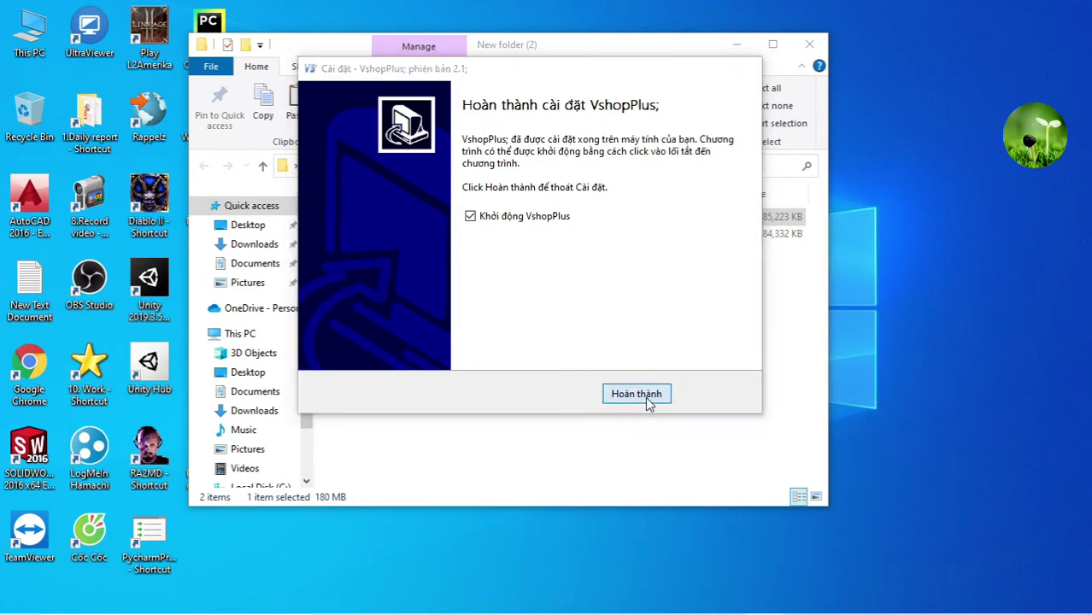
click(637, 394)
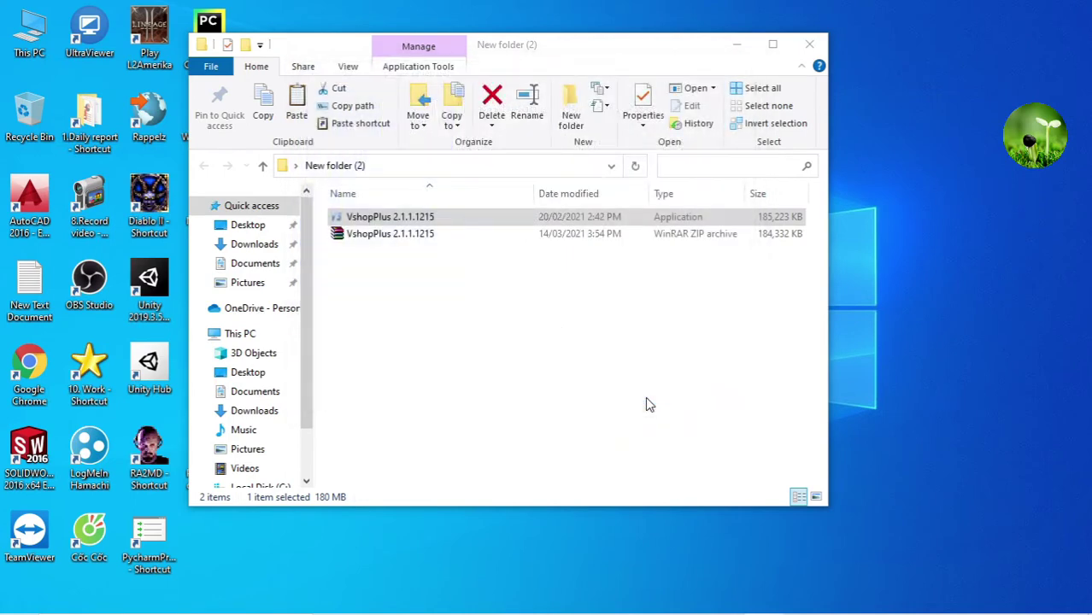
click(809, 45)
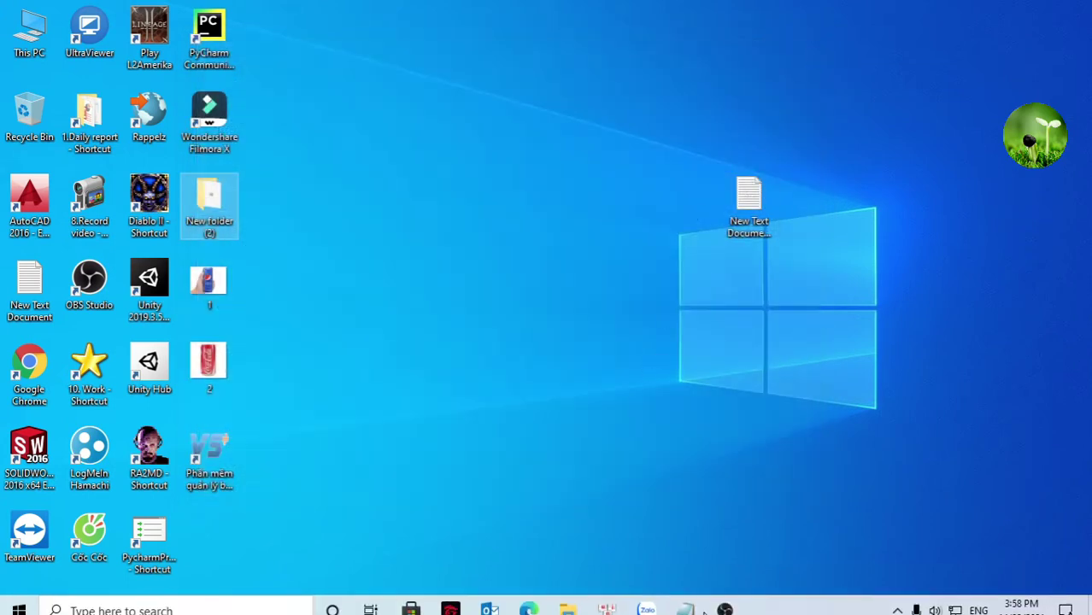
Step: Launch VshopPlus from the Windows taskbar to start its system setup
click(723, 602)
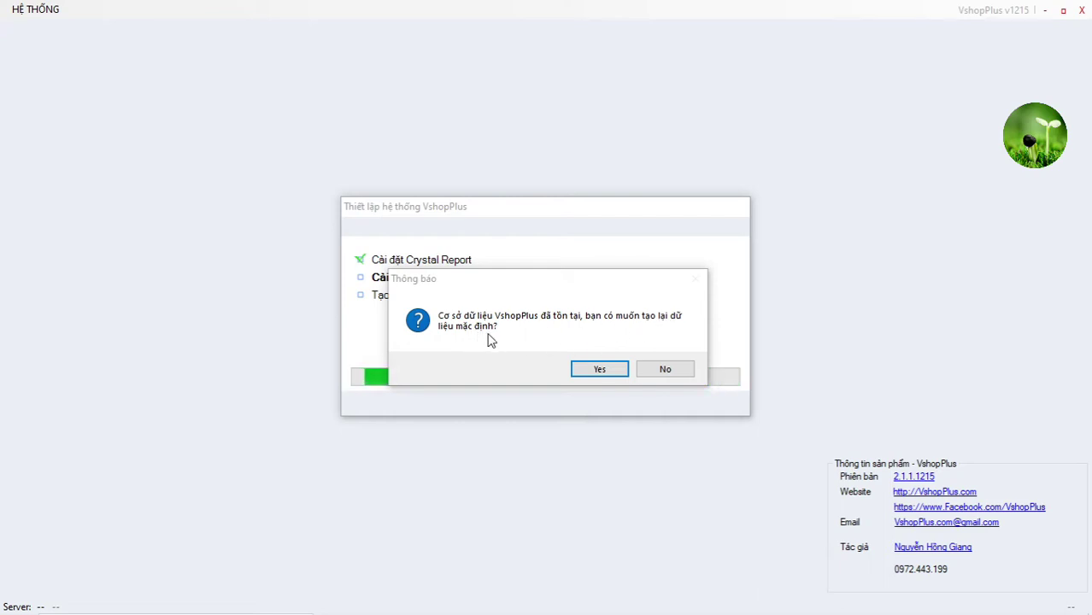
Step: Confirm recreating the default data so setup finishes and the login dialog appears
click(598, 371)
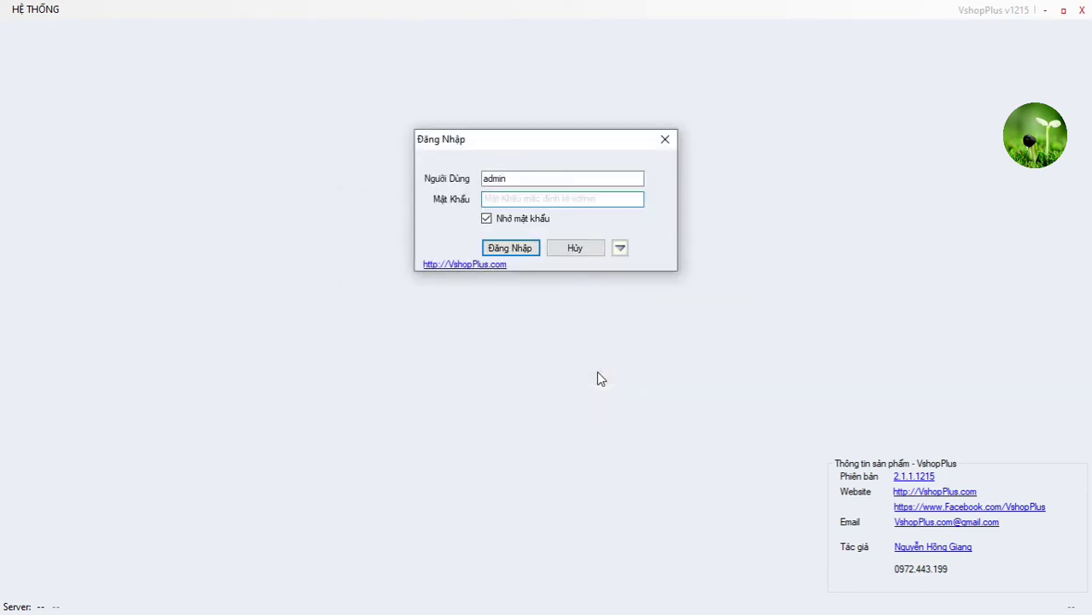
Step: Enter the admin password in the login dialog, correcting a mistyped character
drag(552, 145, 521, 182)
click(512, 233)
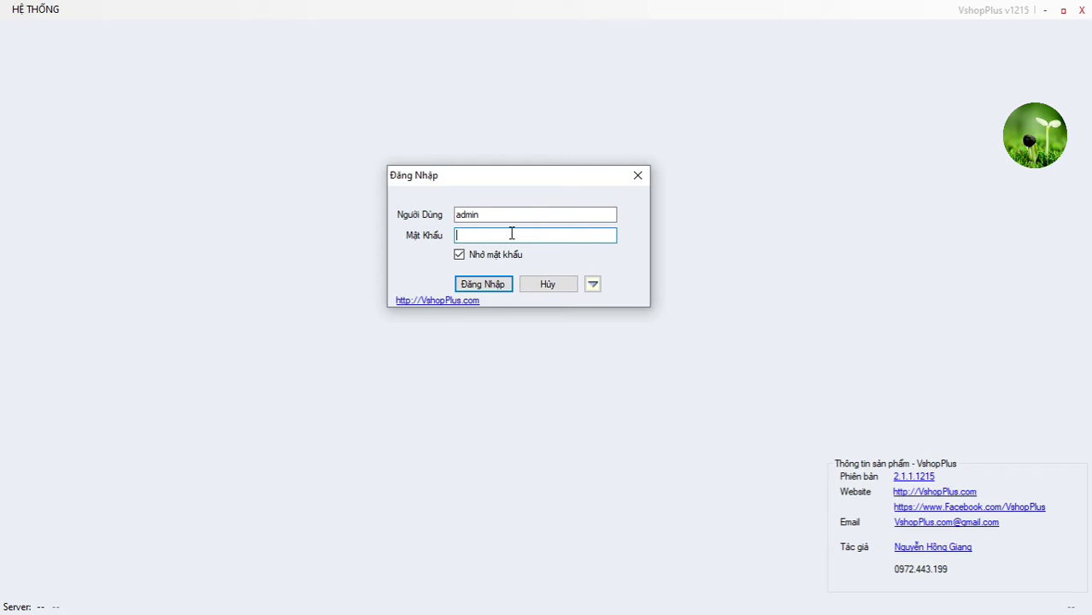
text(*)
key(BackSpace)
key(BackSpace)
key(BackSpace)
key(BackSpace)
text(*)
Step: Log in as admin and change the store name from VshopPlus to 'life'
click(485, 289)
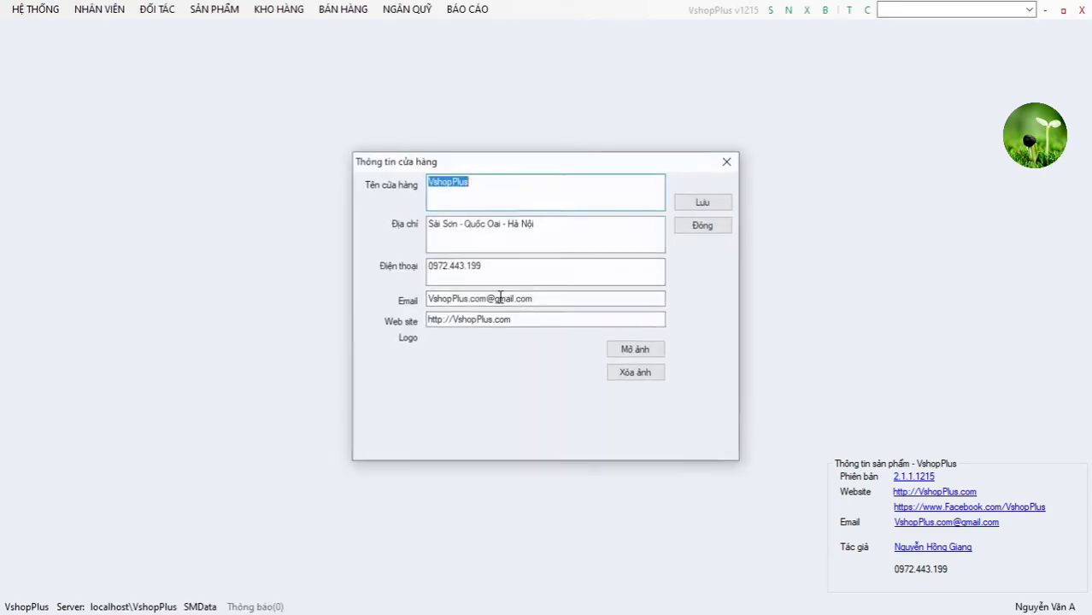
drag(524, 164, 387, 181)
click(463, 186)
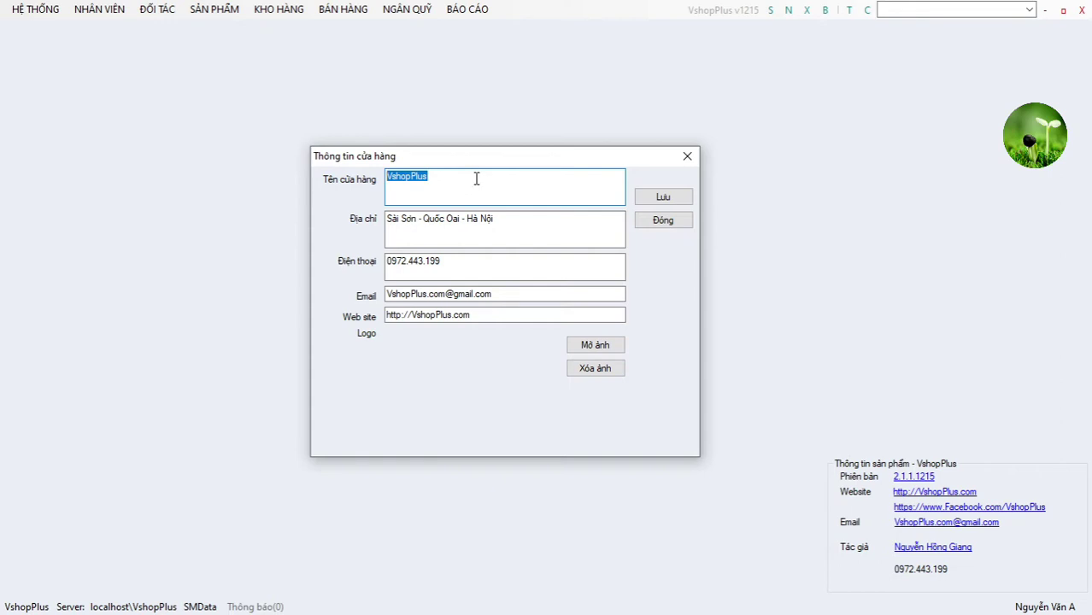
key(BackSpace)
text(life)
Step: Set the store address to 'sai gon' and enter a new phone number
click(521, 225)
key(ctrl+a)
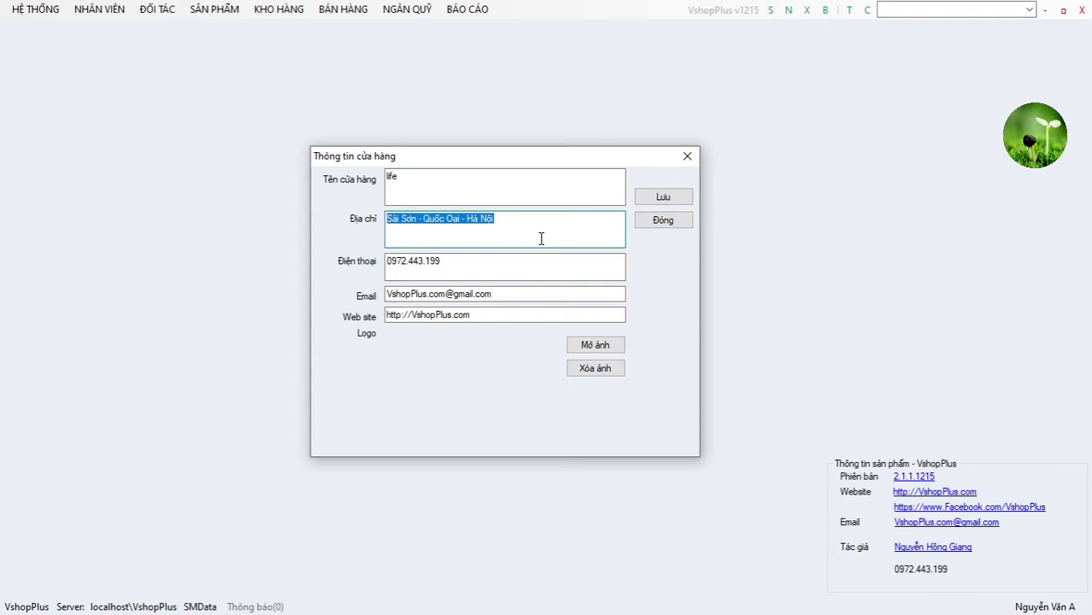
text(sa)
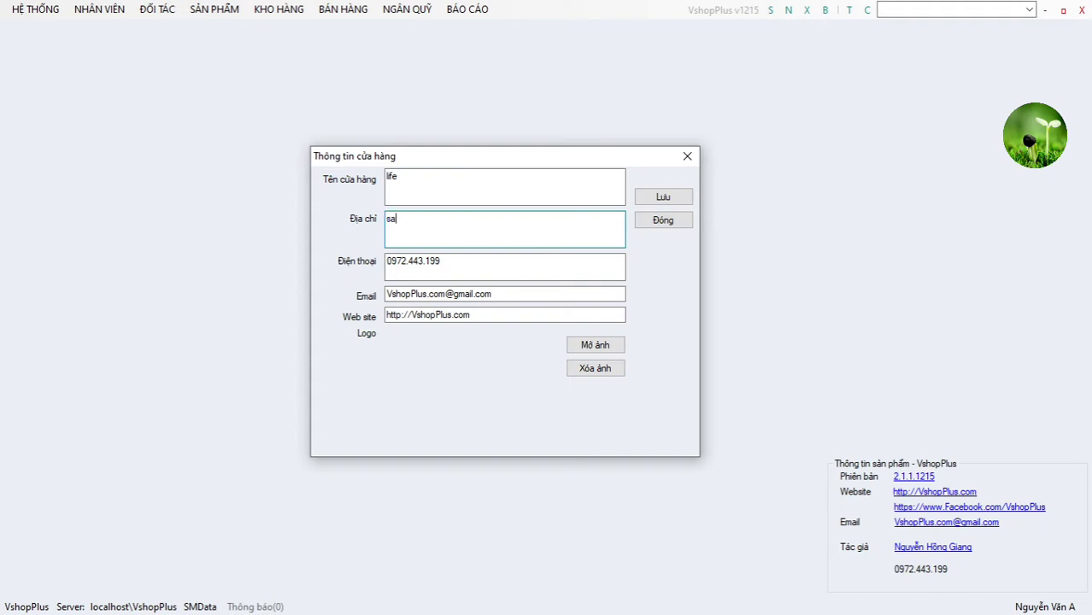
text(i gon)
drag(480, 270, 380, 267)
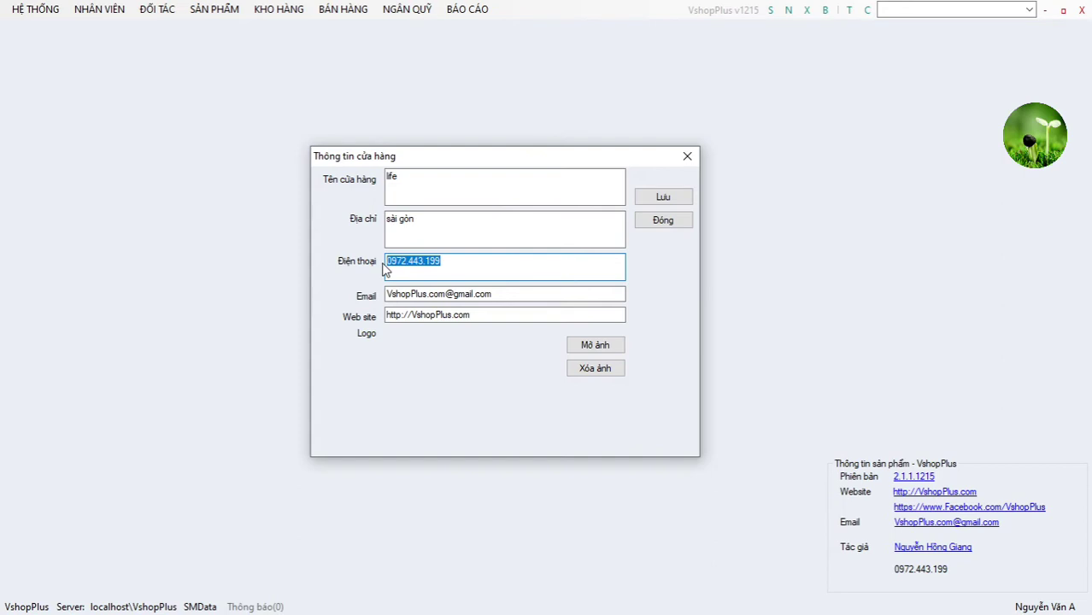
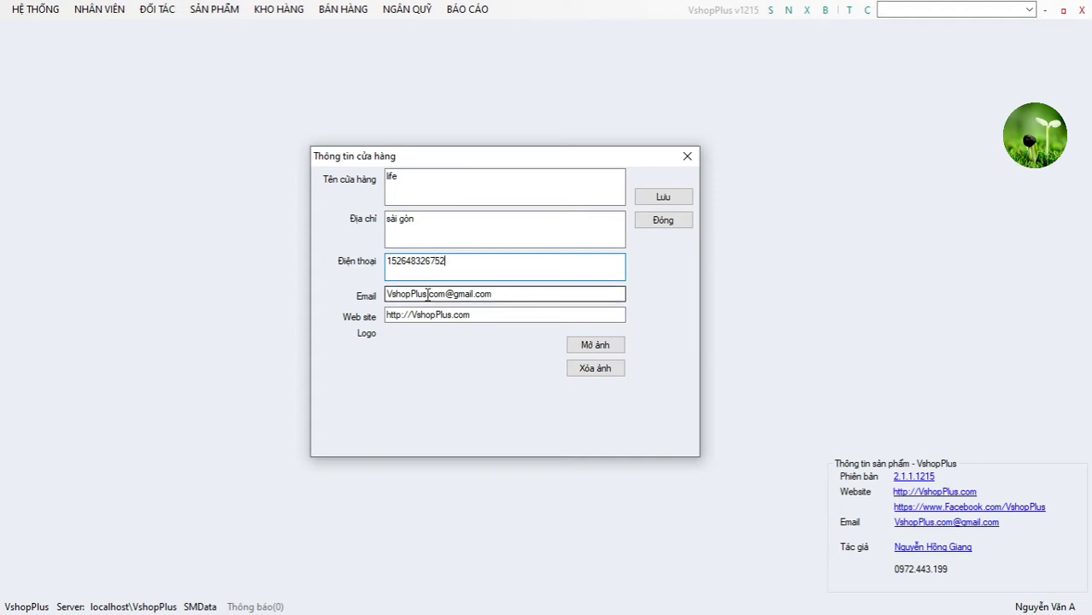
Step: Replace the e-mail's name part, clear the website, and save the store information
drag(443, 294, 386, 297)
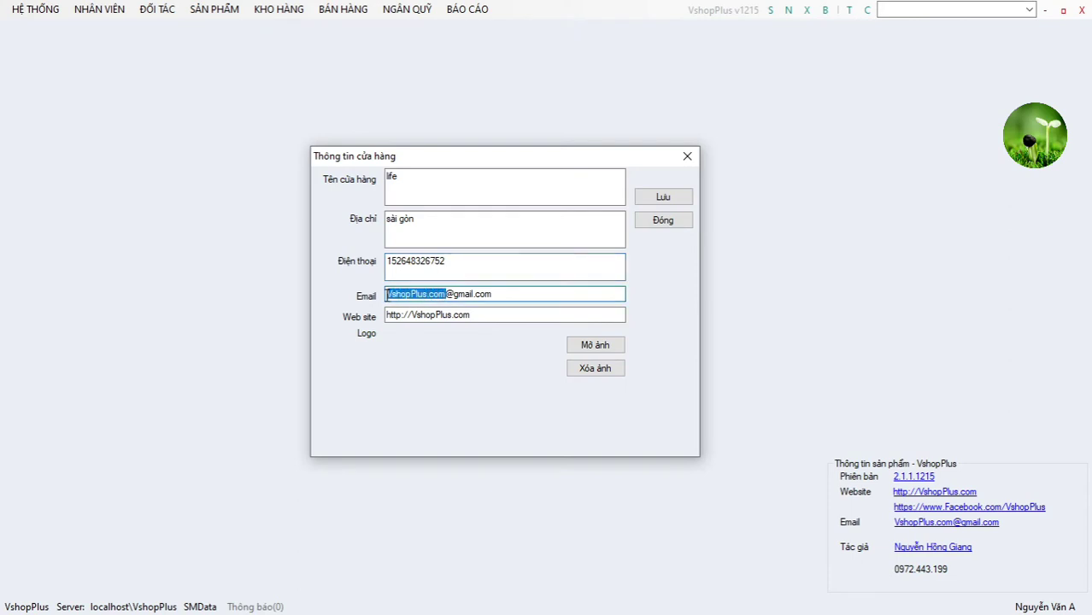
text(sdfsdgh)
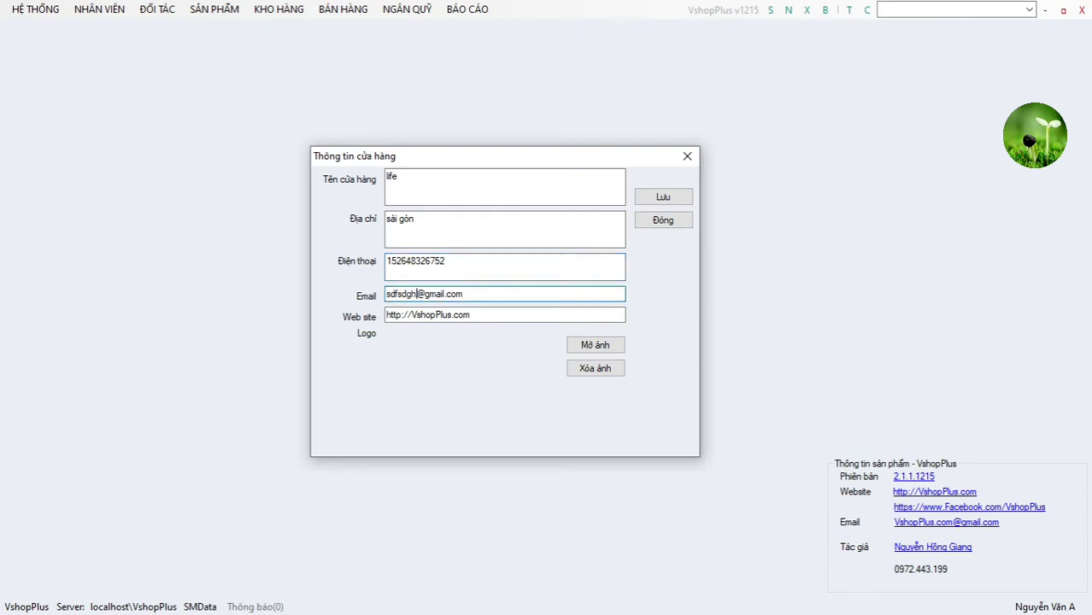
drag(480, 312, 387, 349)
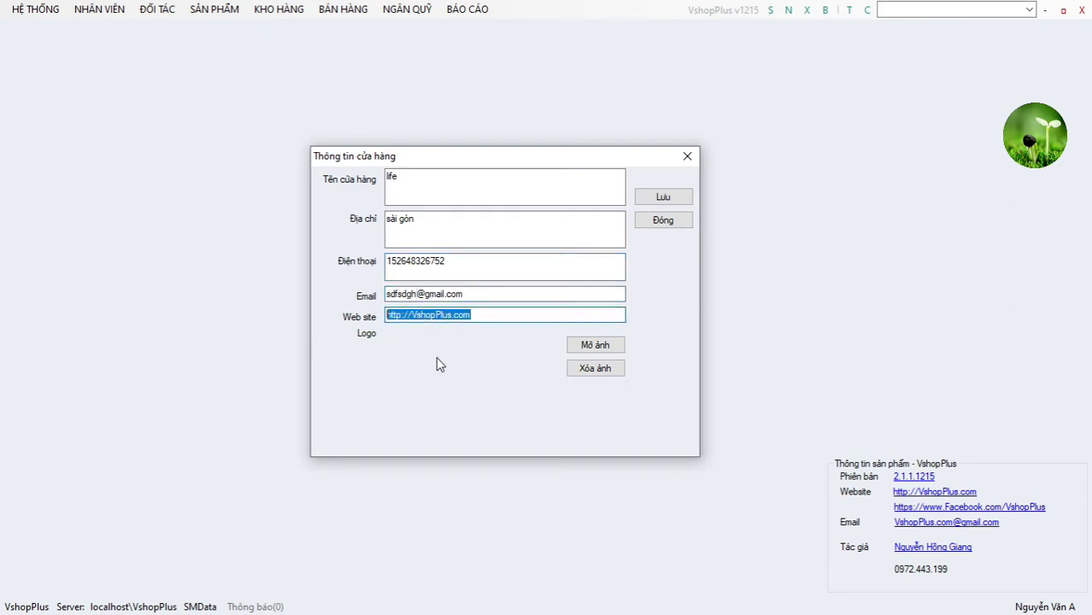
key(BackSpace)
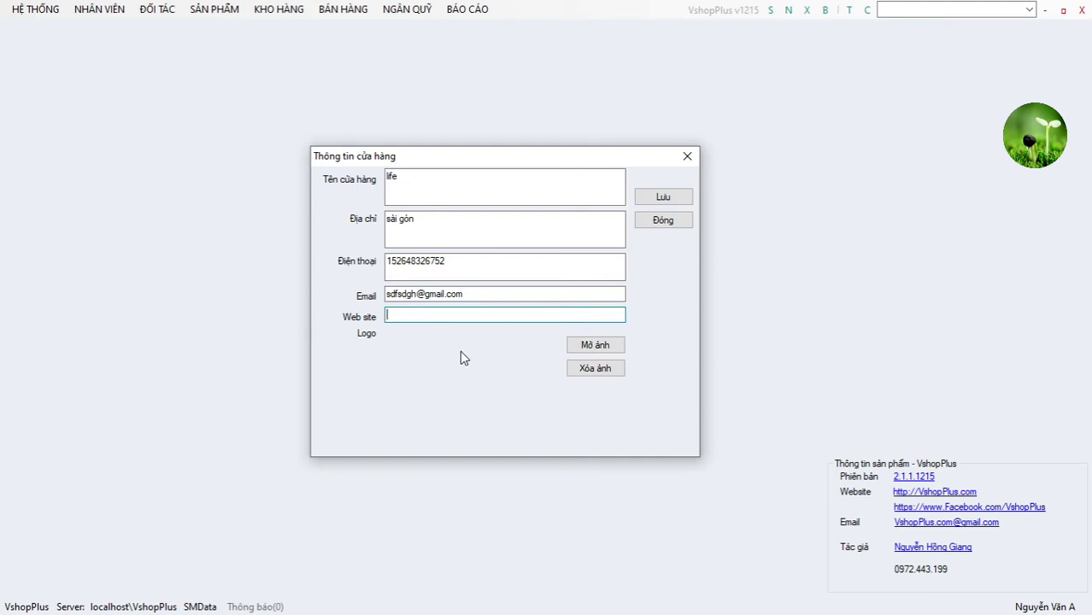
click(500, 268)
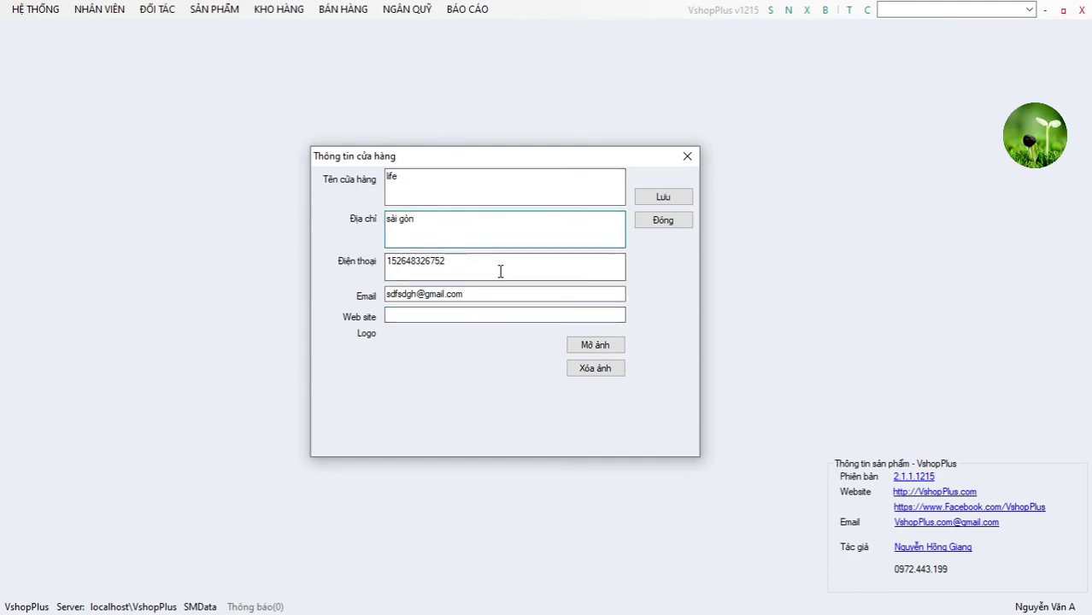
click(500, 296)
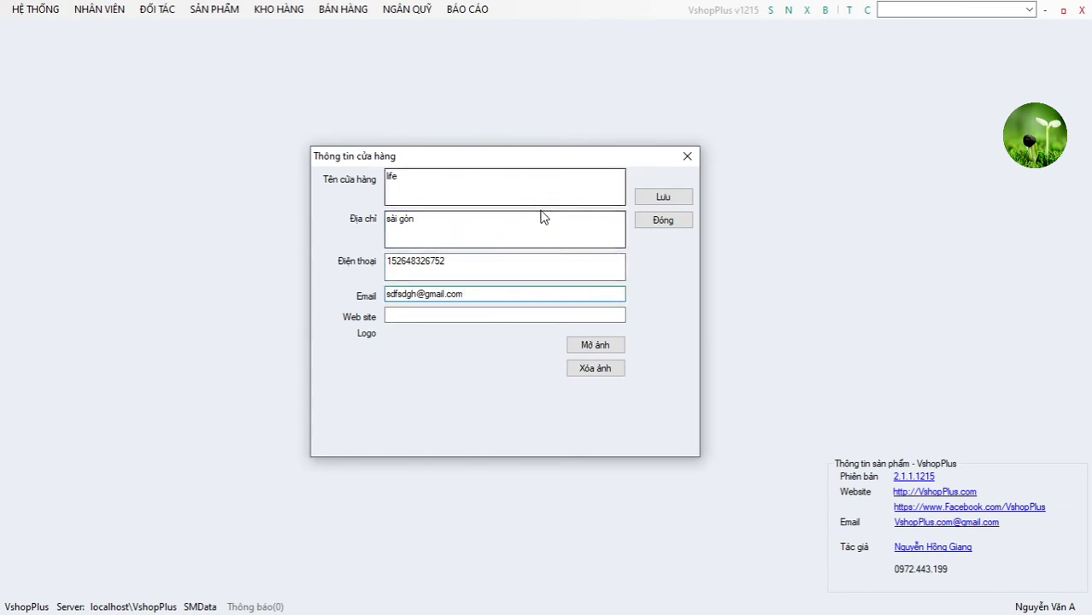
click(659, 198)
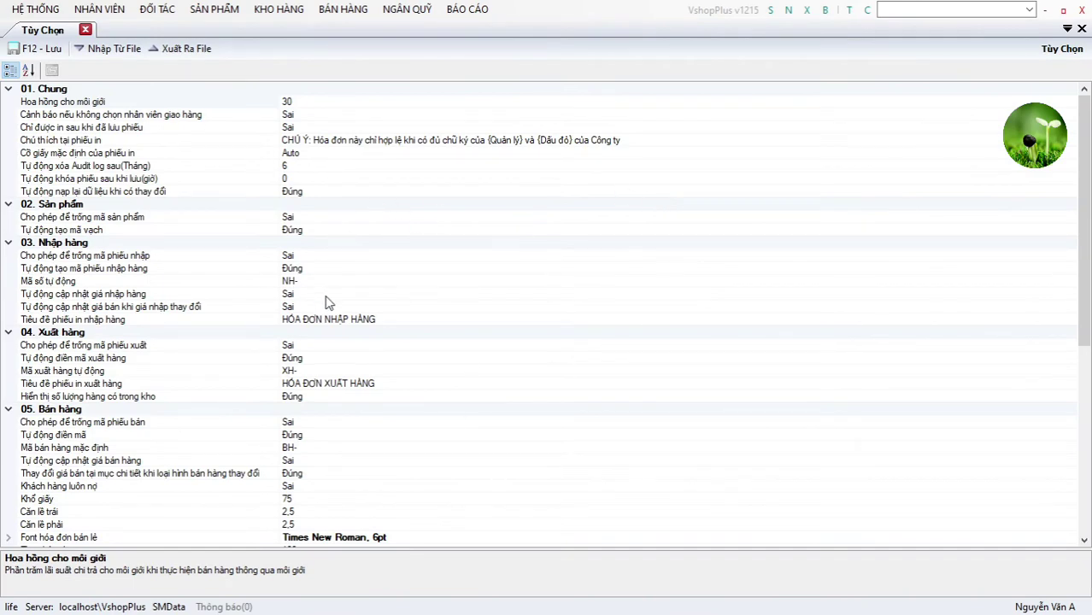
Step: Close the Tùy Chọn settings page, leaving the main window with store 'life'
mouse_move(1077, 222)
mouse_down()
mouse_move(1080, 419)
mouse_move(1078, 219)
mouse_up()
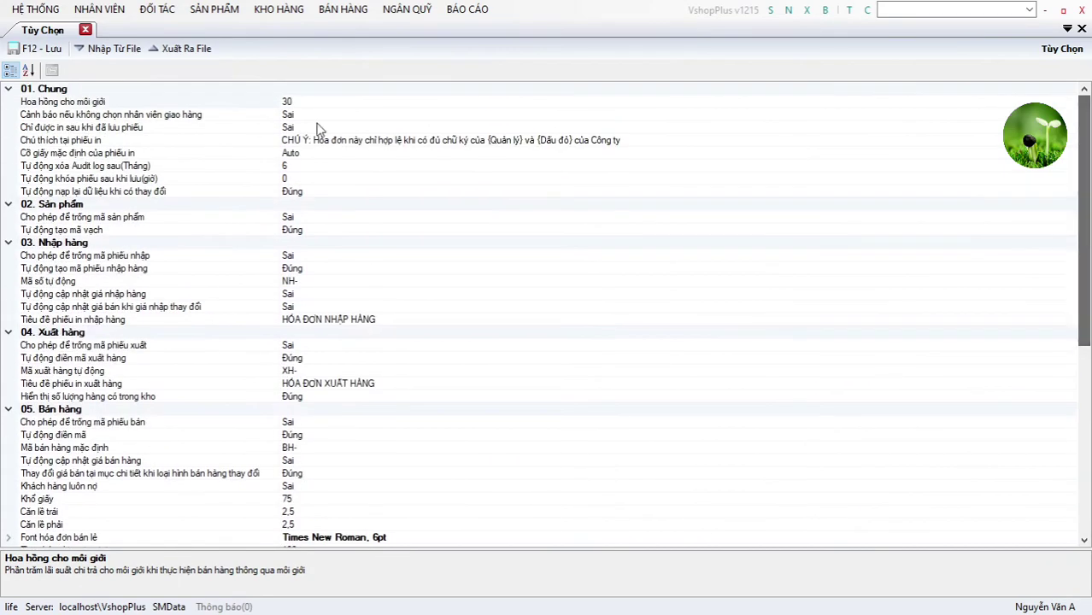
click(85, 29)
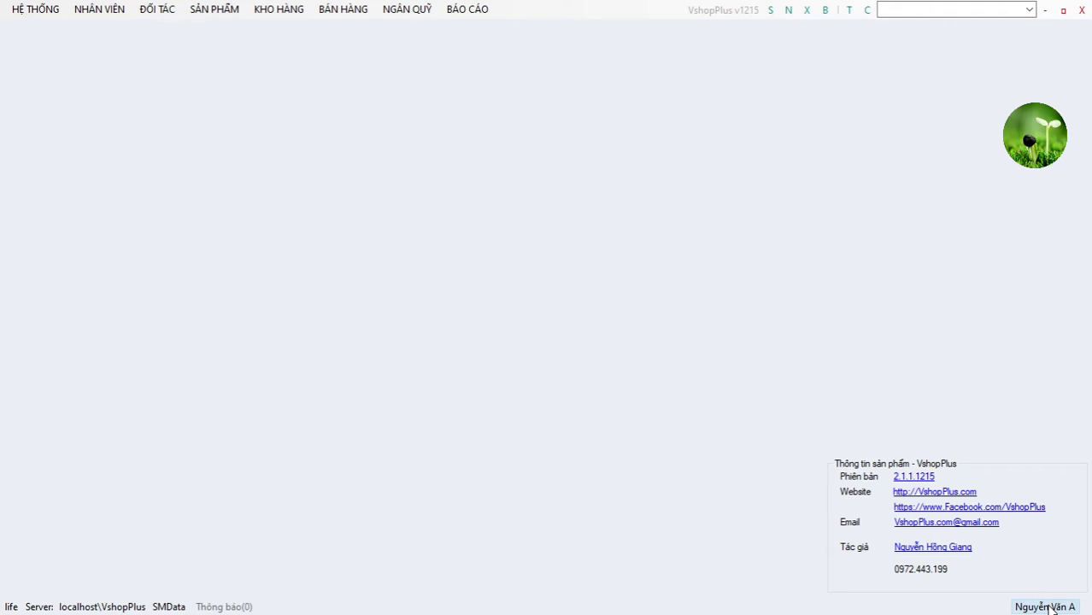
click(1044, 10)
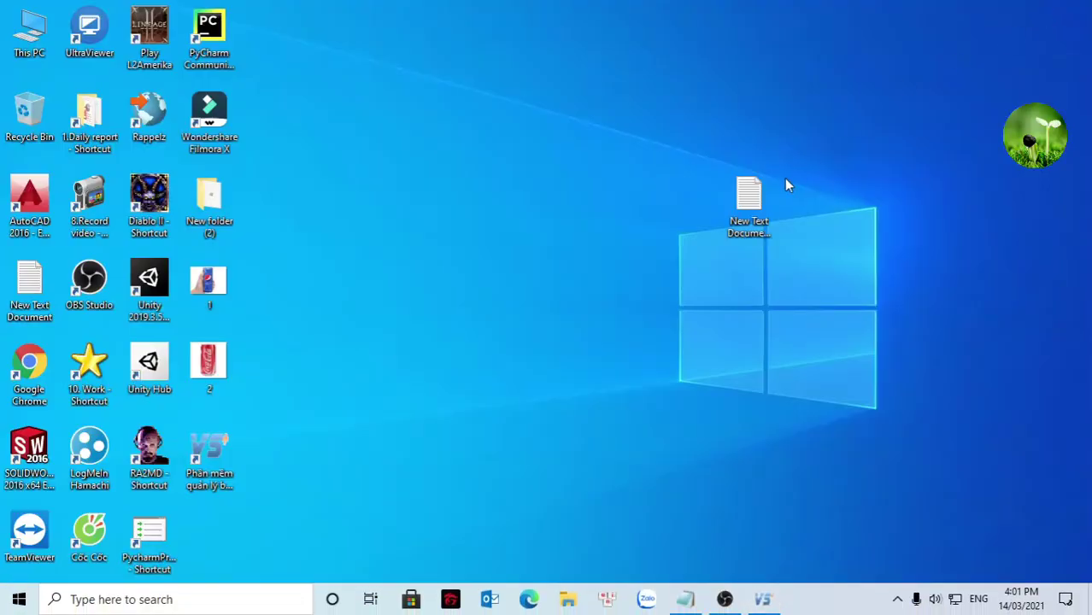
click(685, 599)
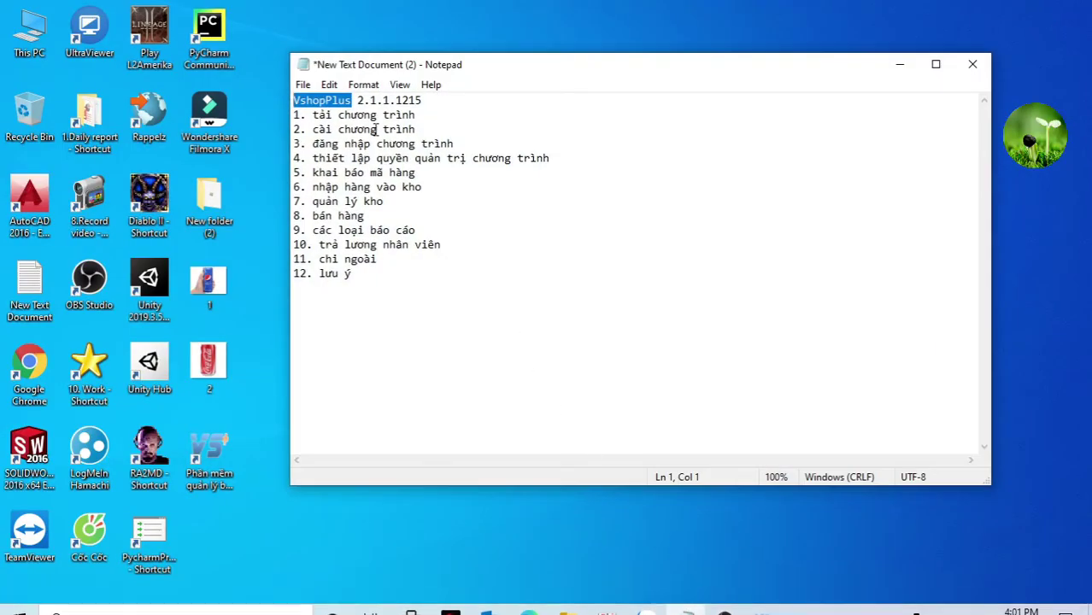
click(419, 100)
mouse_move(294, 114)
mouse_down()
mouse_move(434, 112)
mouse_move(418, 129)
mouse_move(294, 129)
mouse_up()
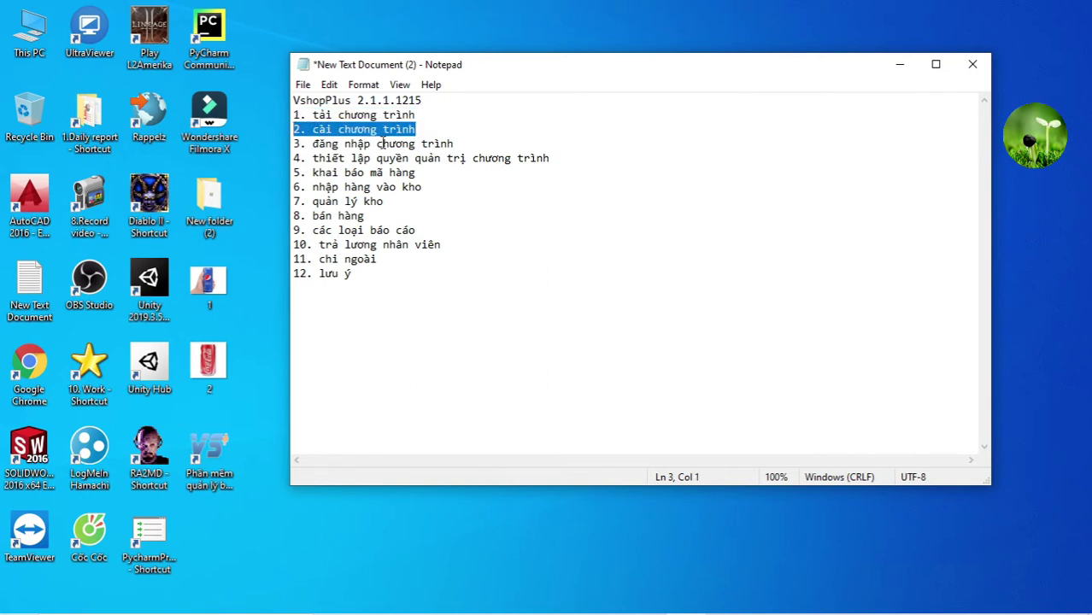
drag(453, 143, 294, 143)
drag(550, 158, 294, 158)
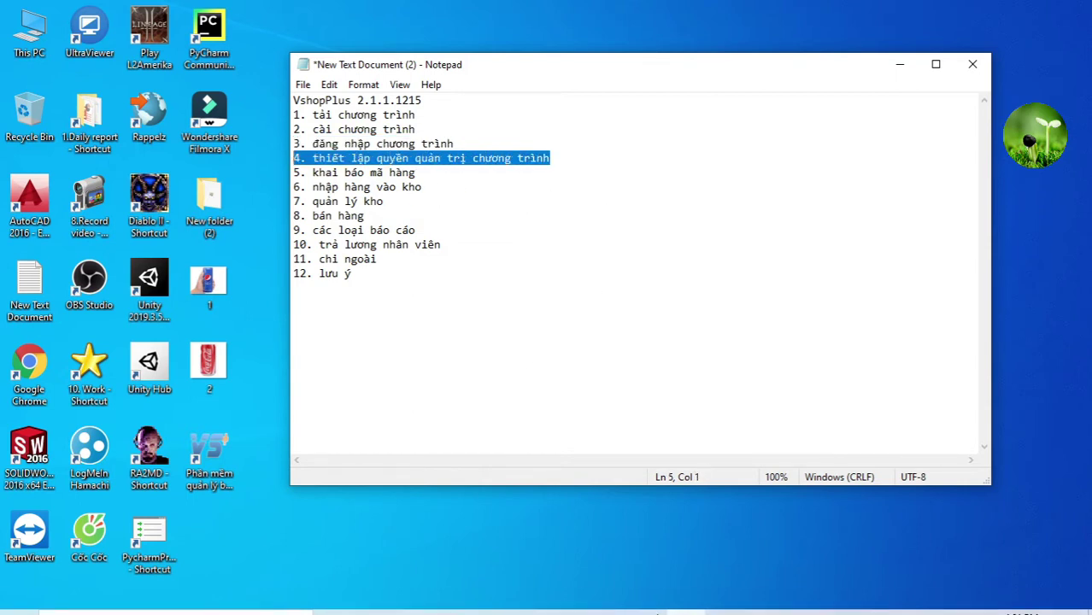
click(689, 600)
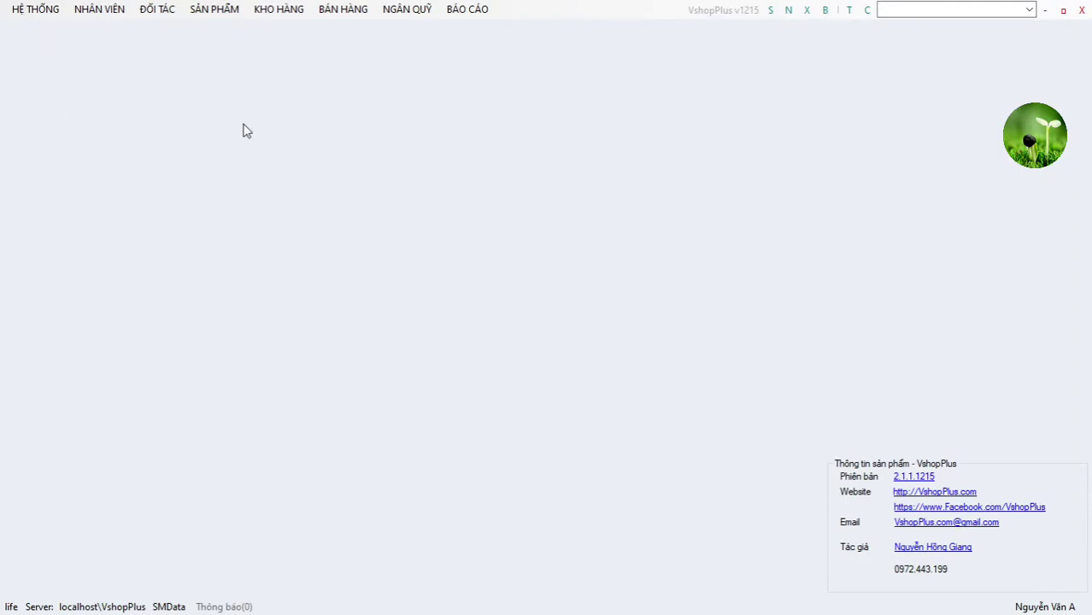
Step: Open the Bắt Đầu start page from the HỆ THỐNG menu
click(34, 9)
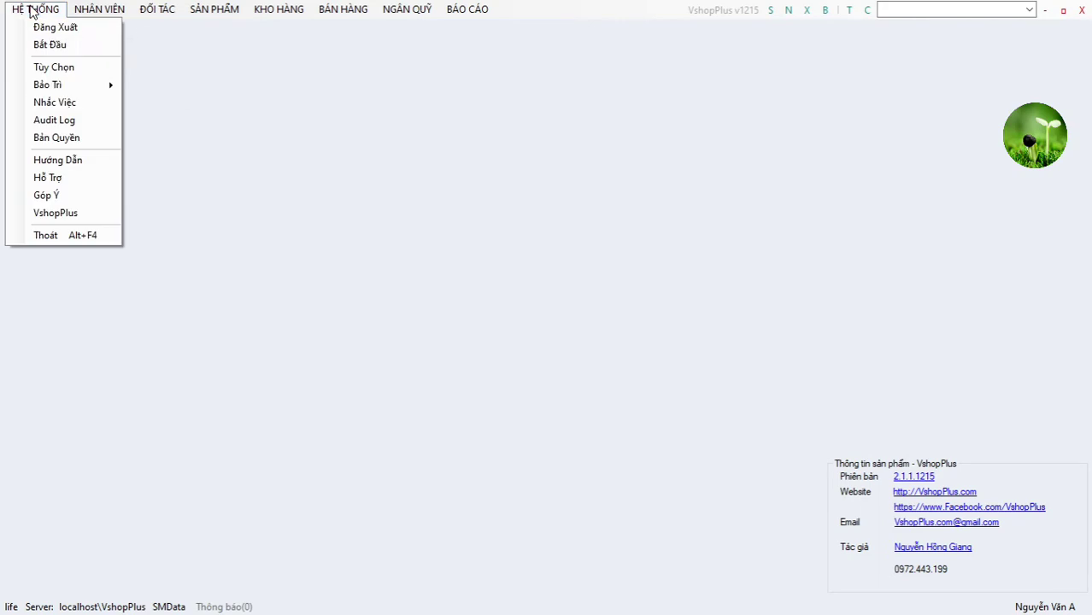
click(85, 9)
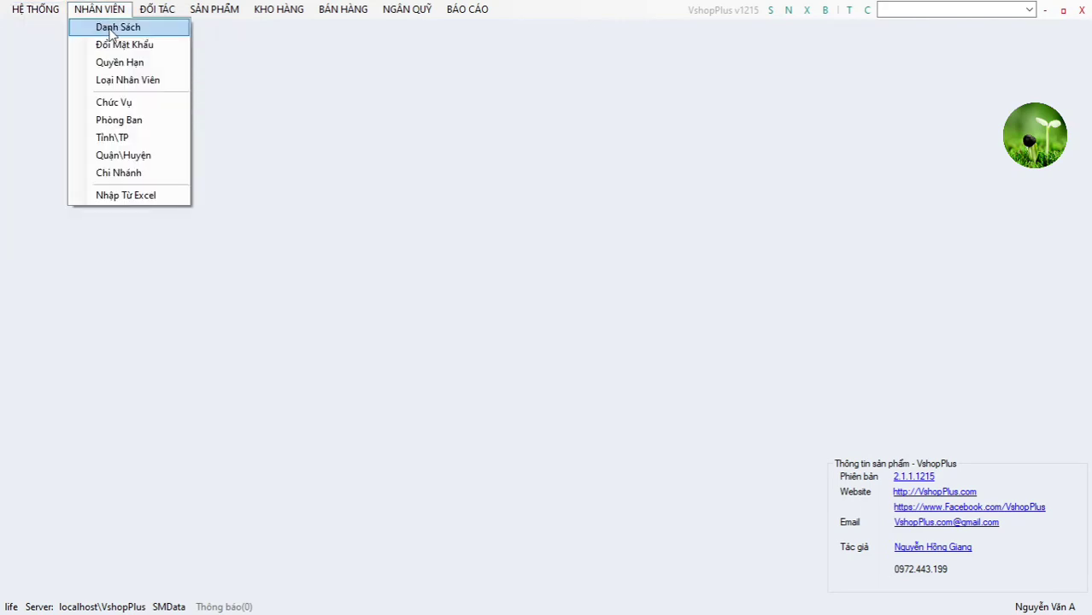
mouse_move(39, 12)
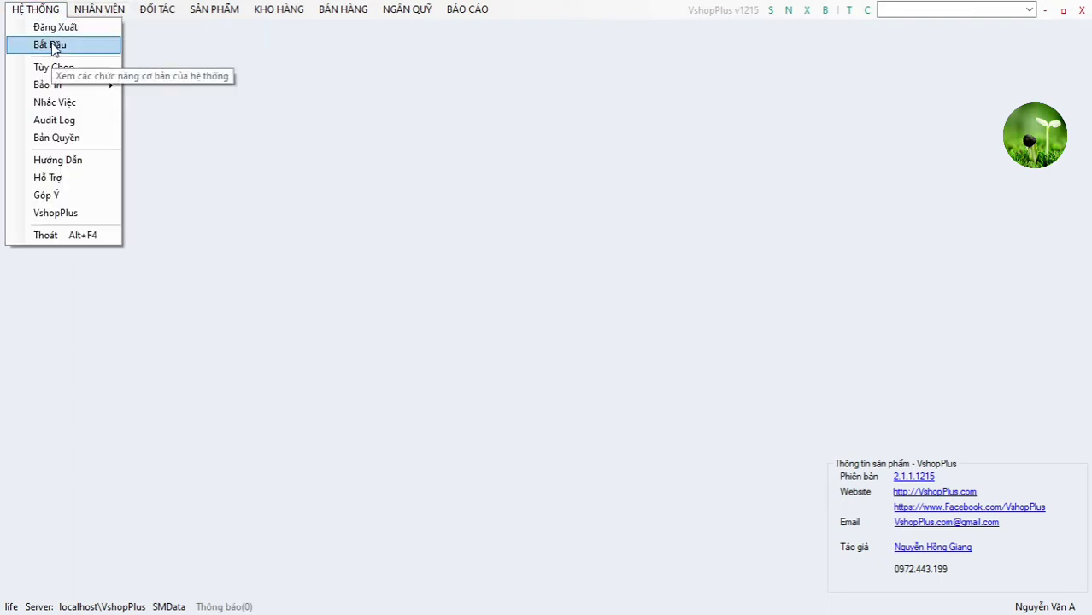
click(53, 48)
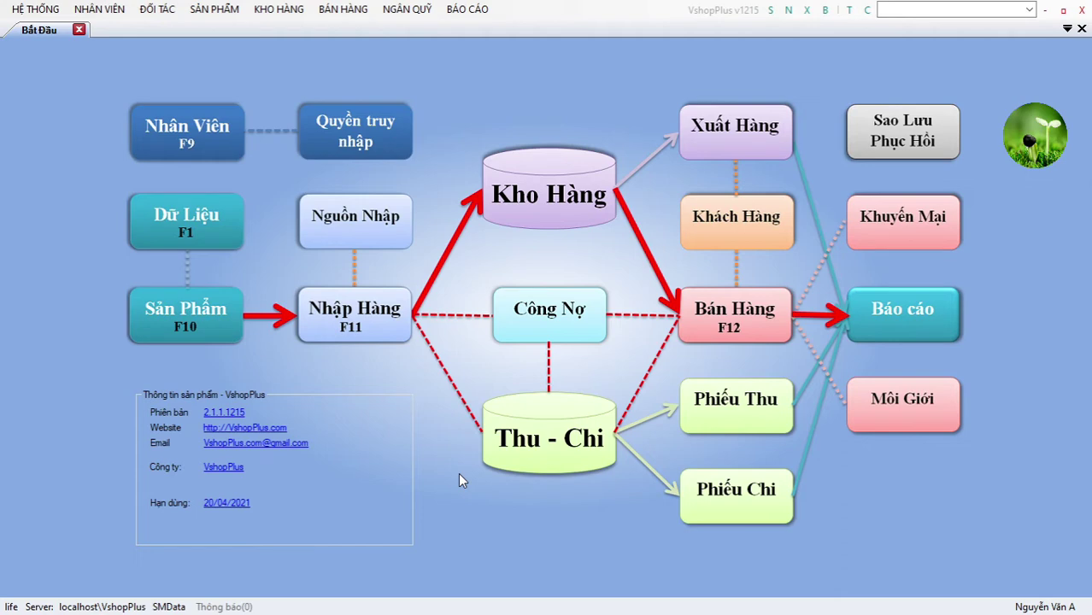
Step: View and close the Quyền Hạn permissions page, then open the Nhân Viên employee form
click(367, 156)
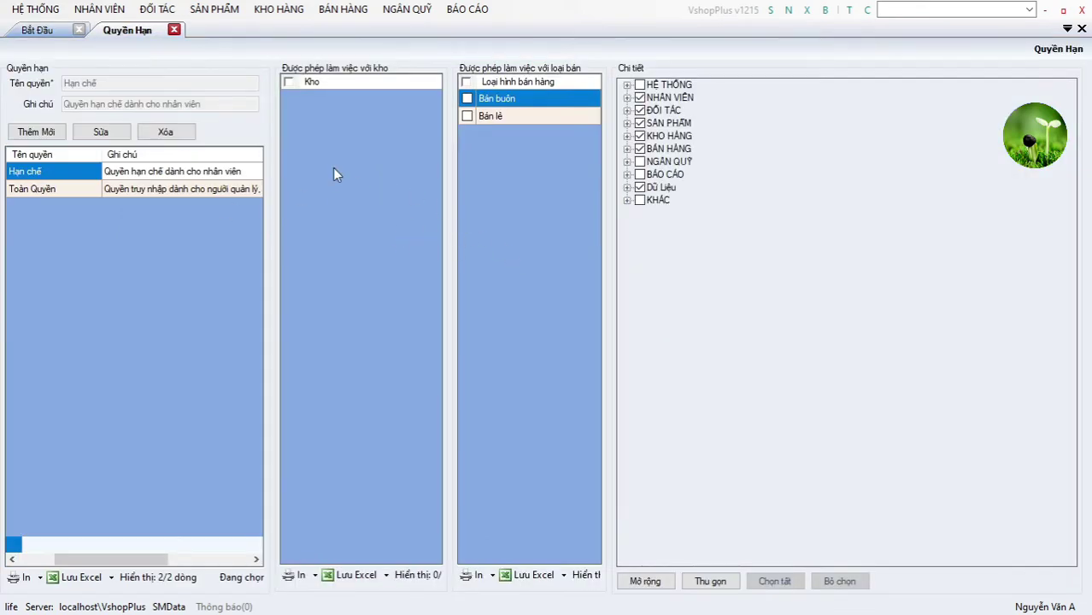
click(177, 31)
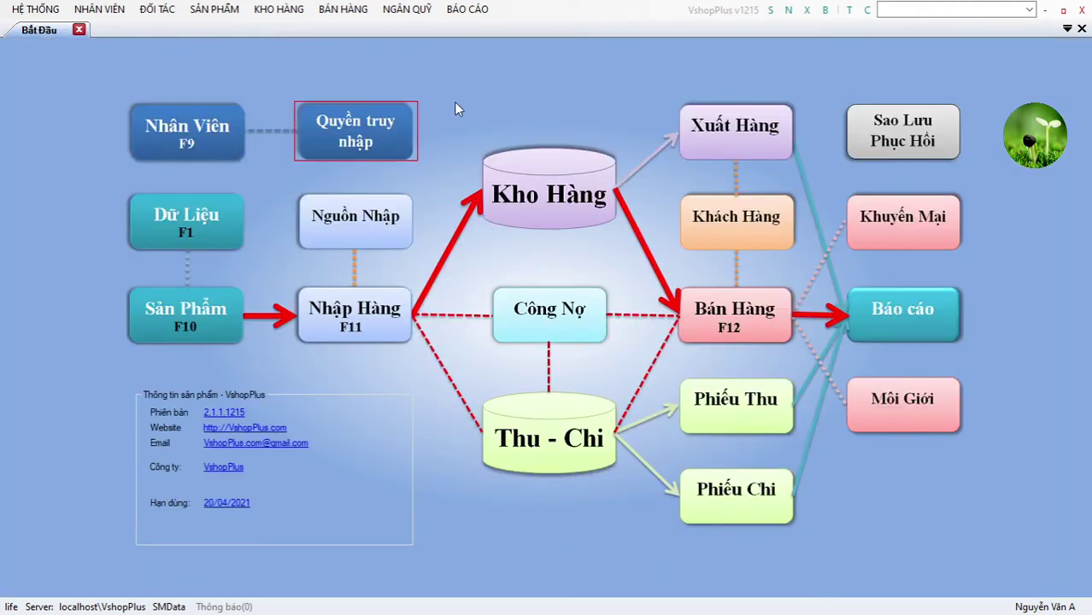
click(188, 145)
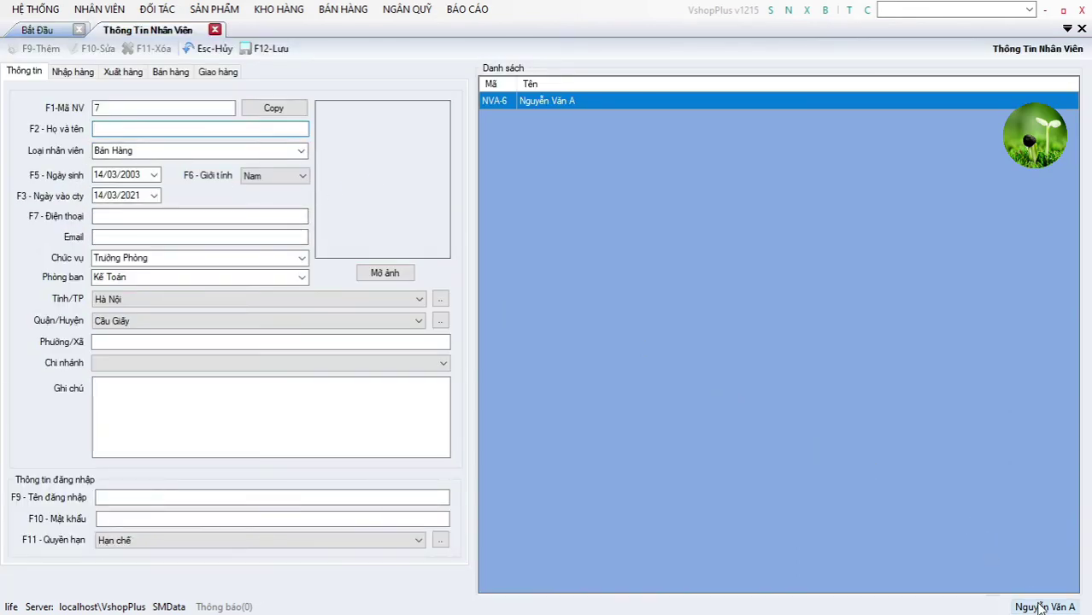
Step: Cancel the new entry and edit employee NVA-6, keeping Toàn Quyền permission
key(Escape)
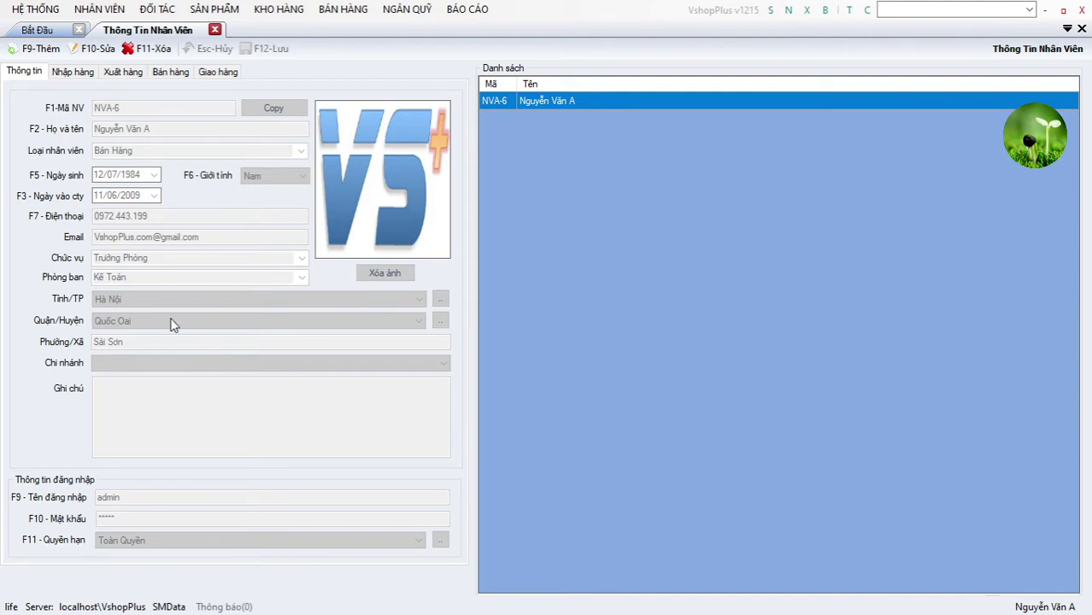
click(99, 52)
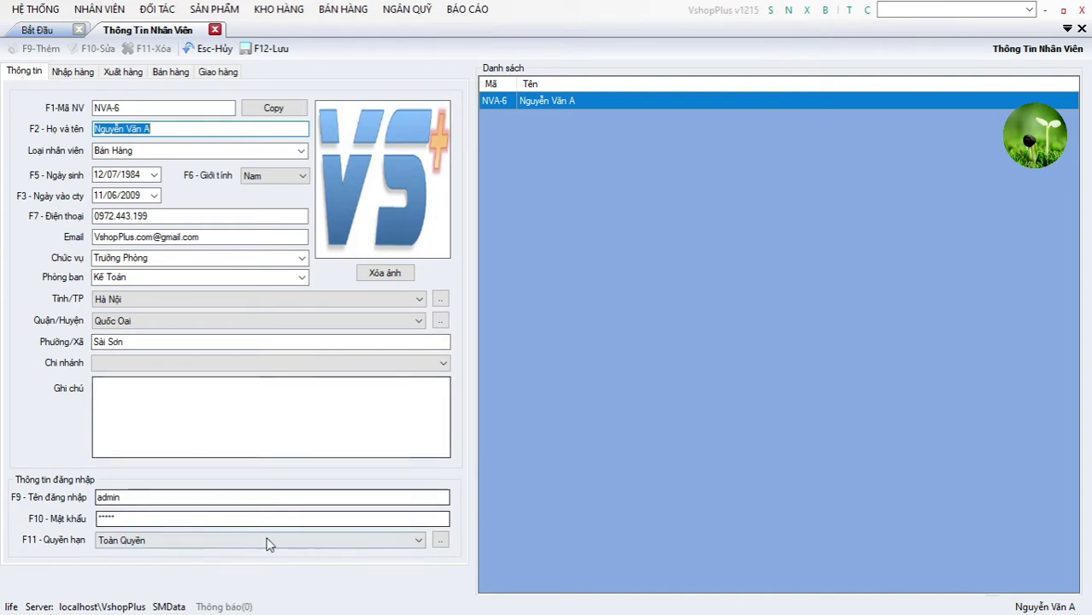
click(415, 542)
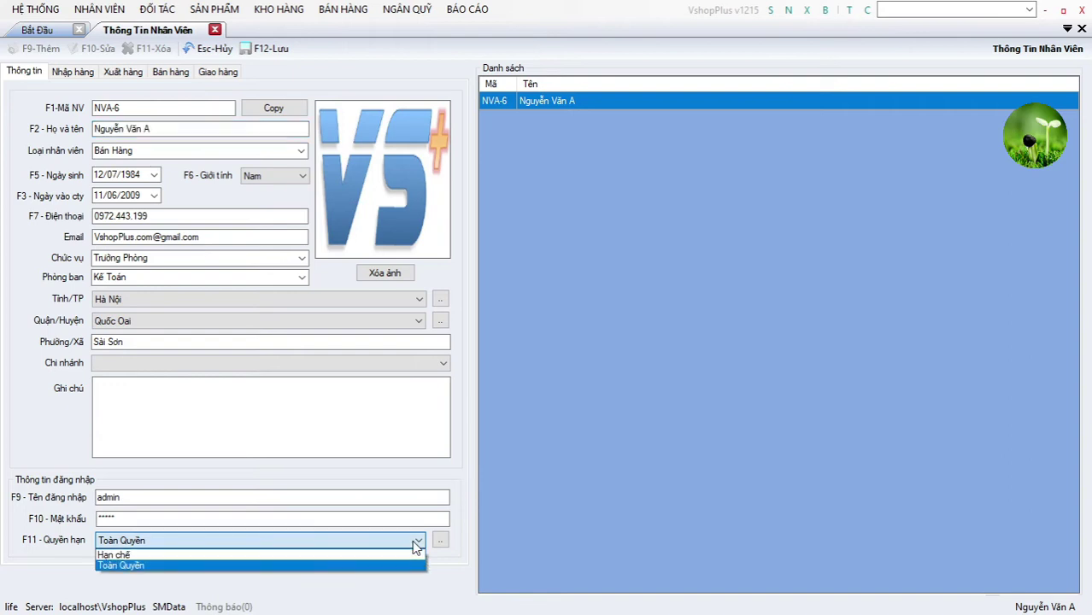
click(412, 540)
click(142, 496)
key(Tab)
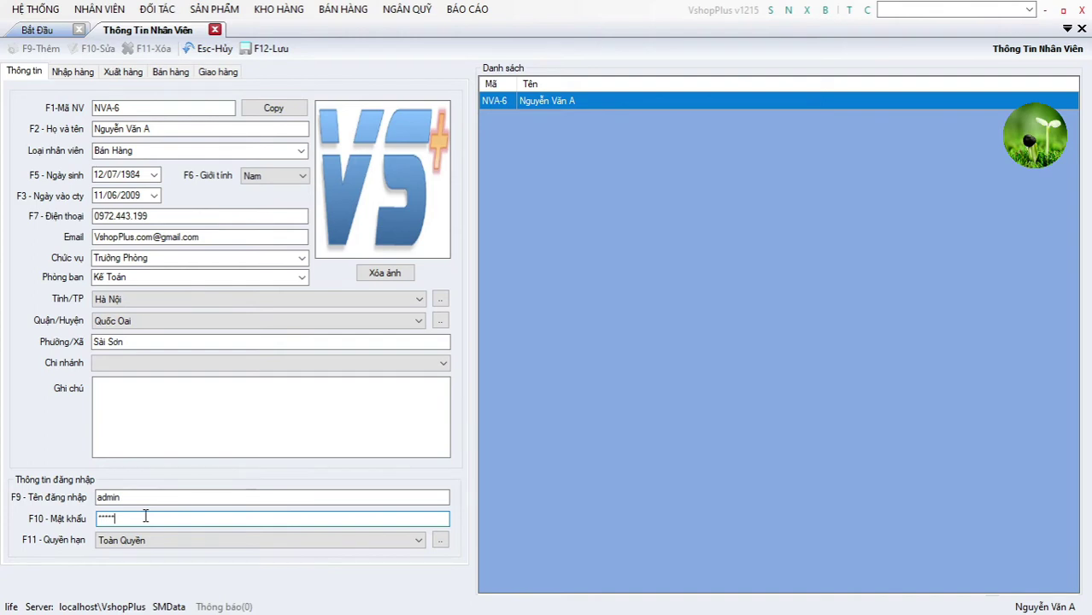
key(F2)
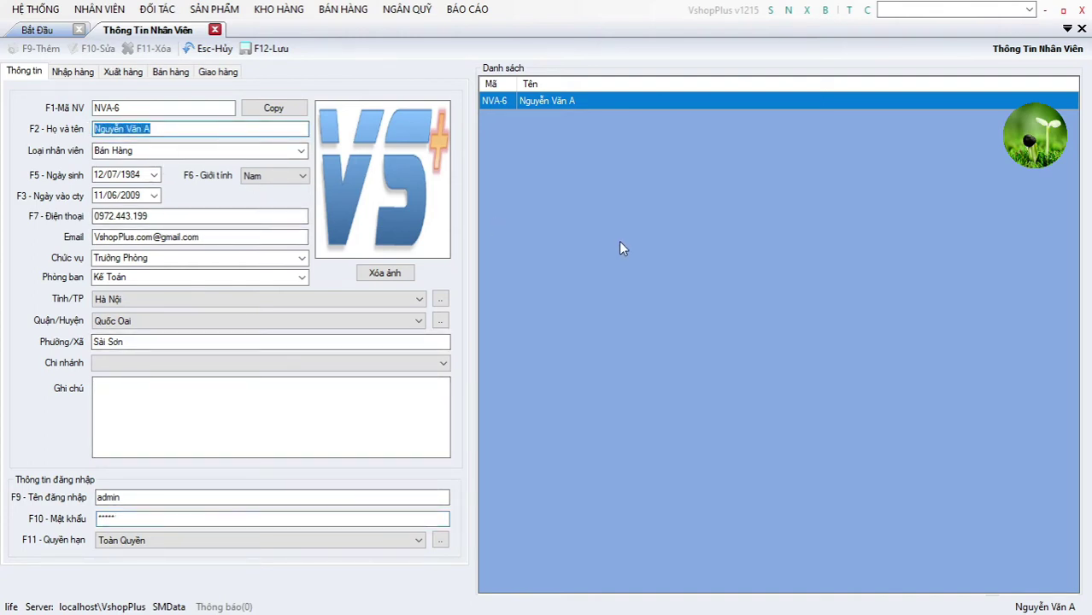
Step: Rename employee NVA-6 to 'life', add a character to the password, save, and close the page
text(life)
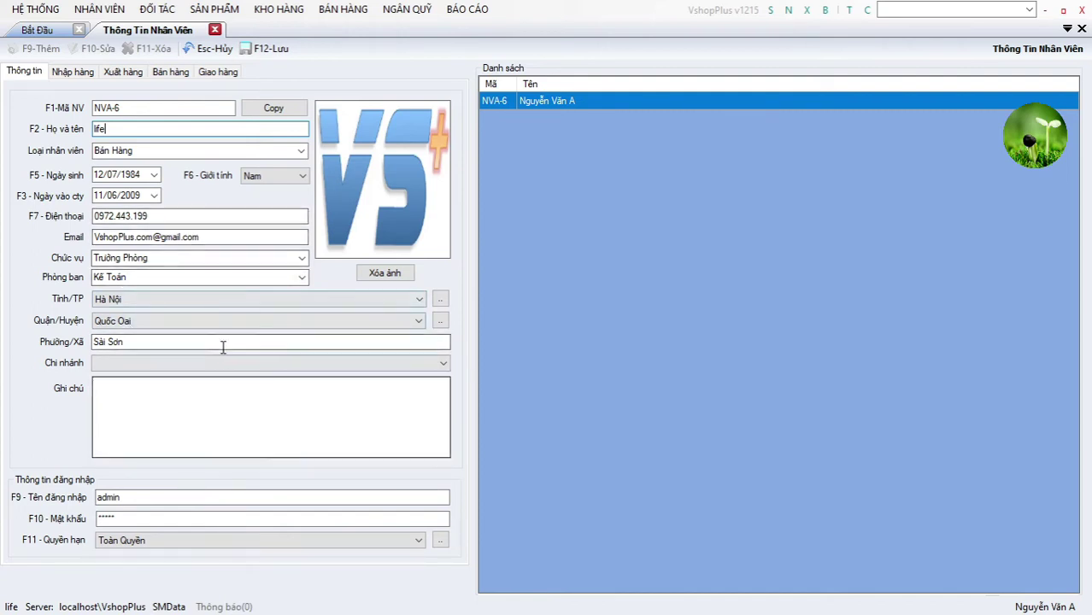
click(145, 516)
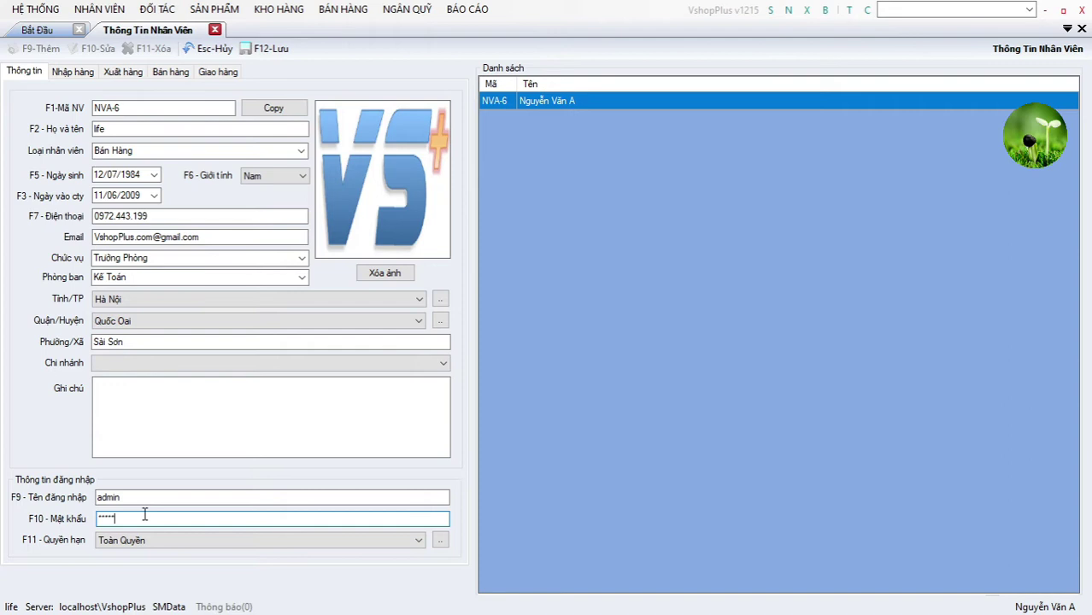
text(6)
click(264, 50)
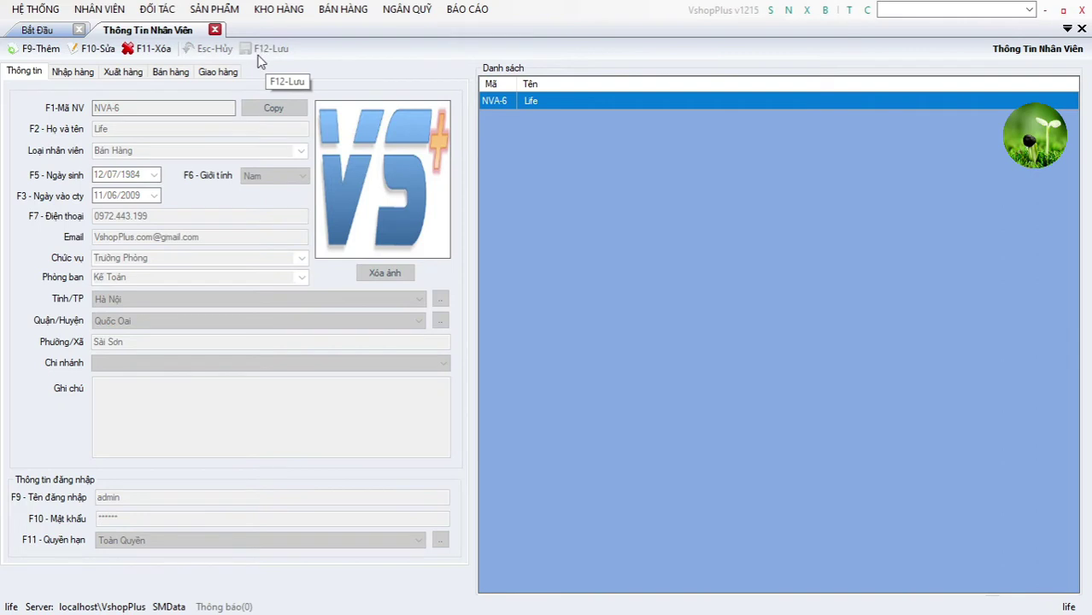
click(214, 30)
click(35, 9)
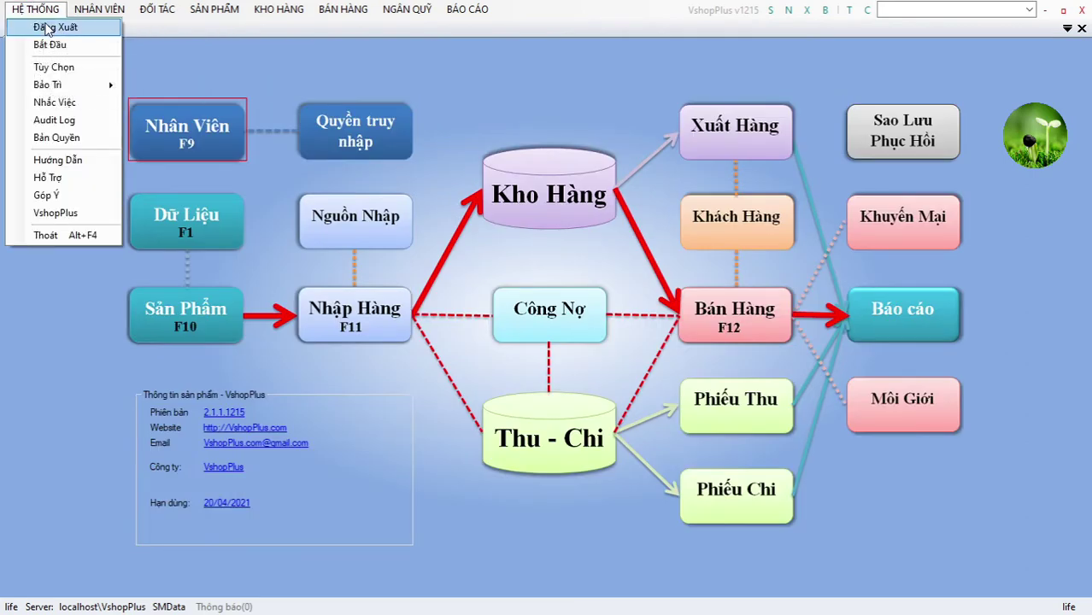
Step: Log out and try the old admin password, dismissing the wrong-password error
click(47, 27)
click(502, 199)
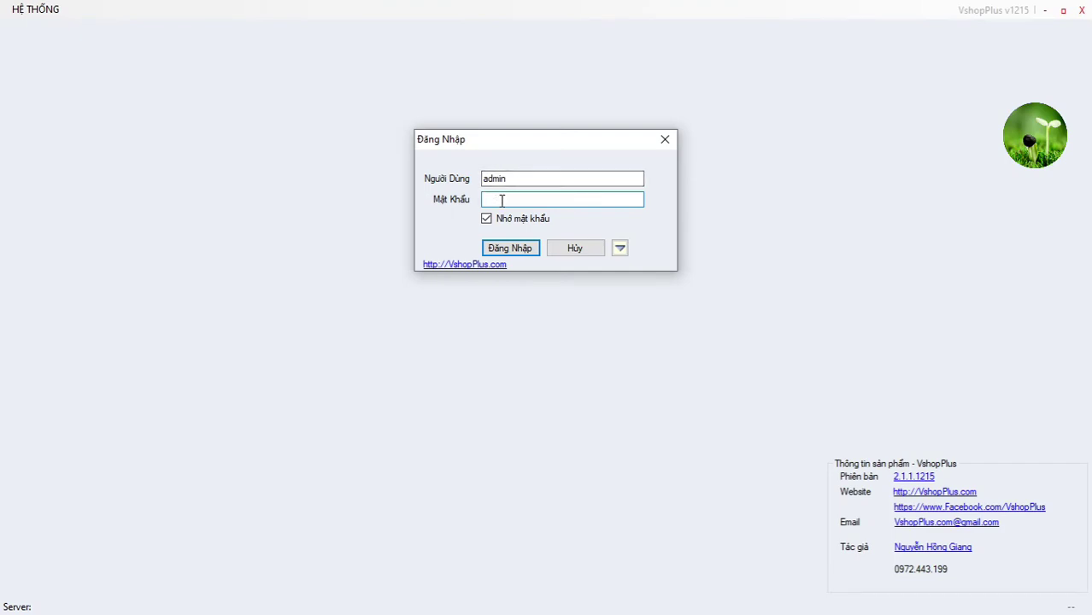
click(524, 254)
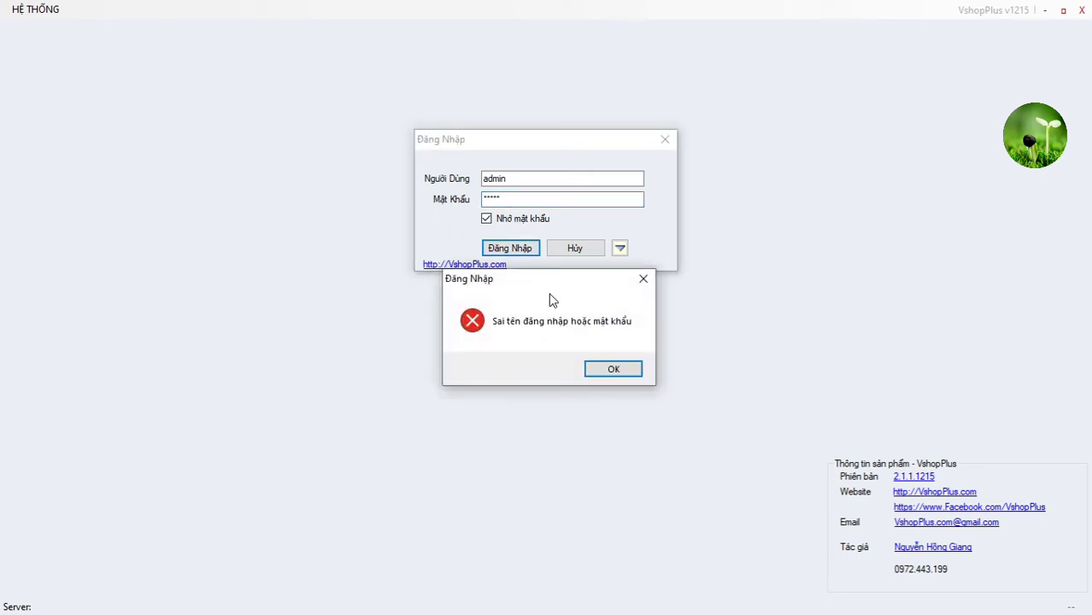
click(588, 370)
Step: Log in as admin with the new password and view the current user's details
click(531, 199)
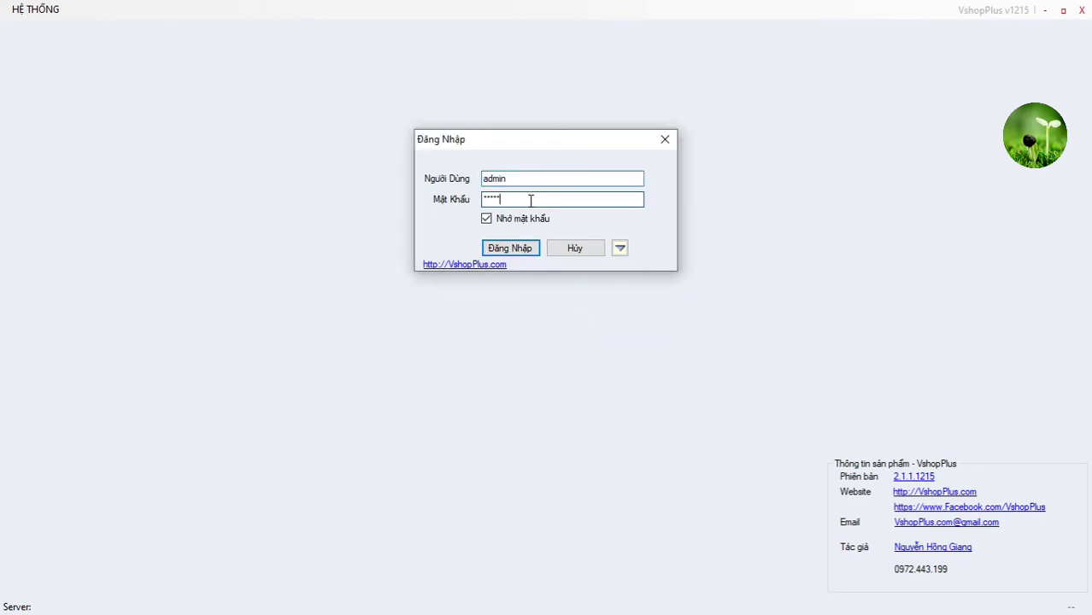
text(1)
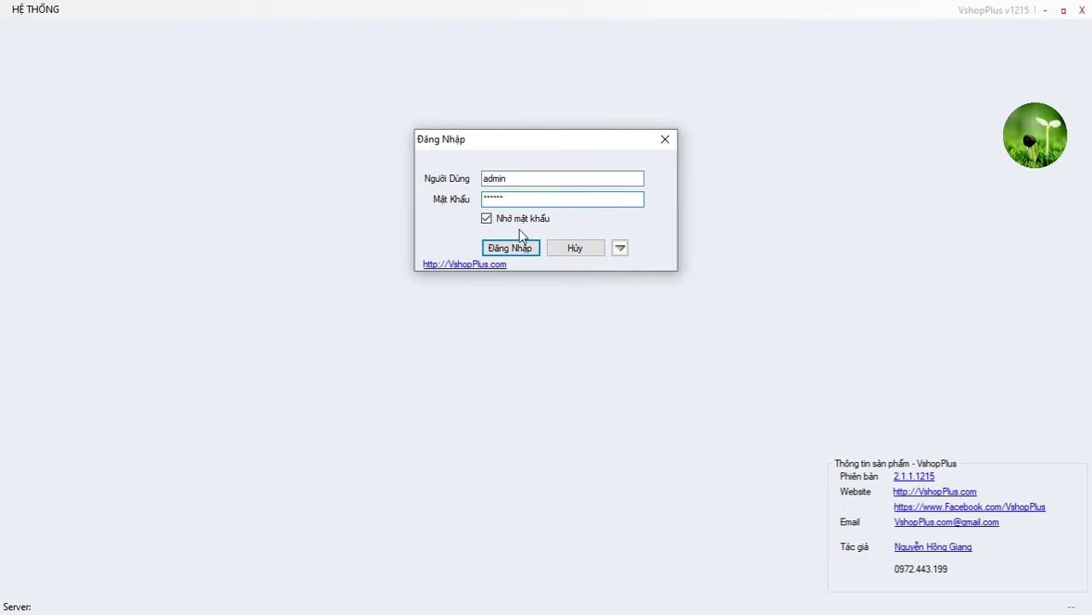
click(512, 249)
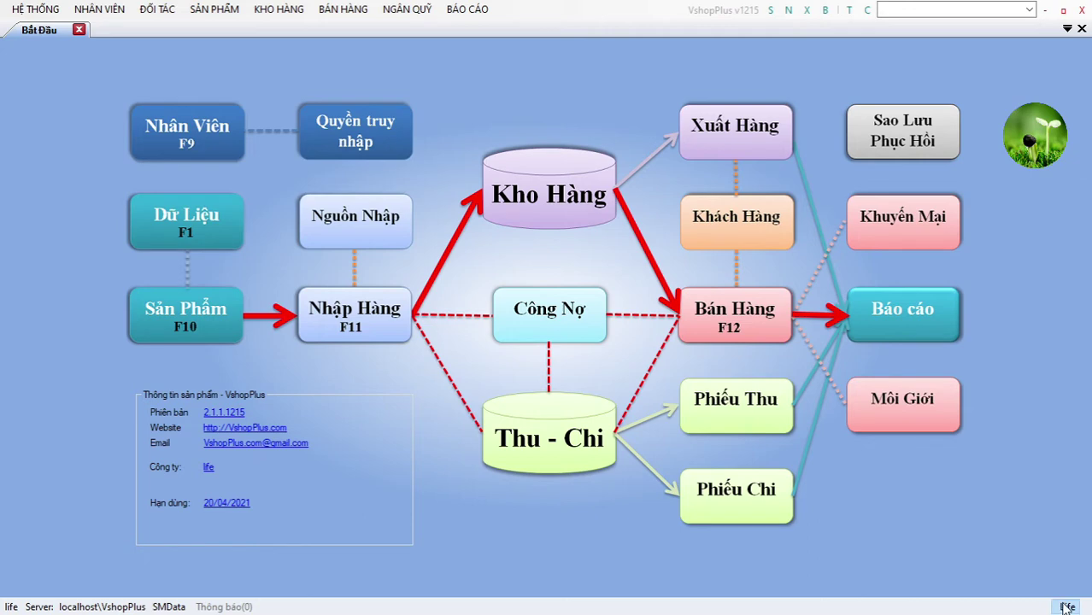
click(1068, 606)
Step: Delete the last character of Life's Mật khẩu, save the record, and close the employee page
click(98, 49)
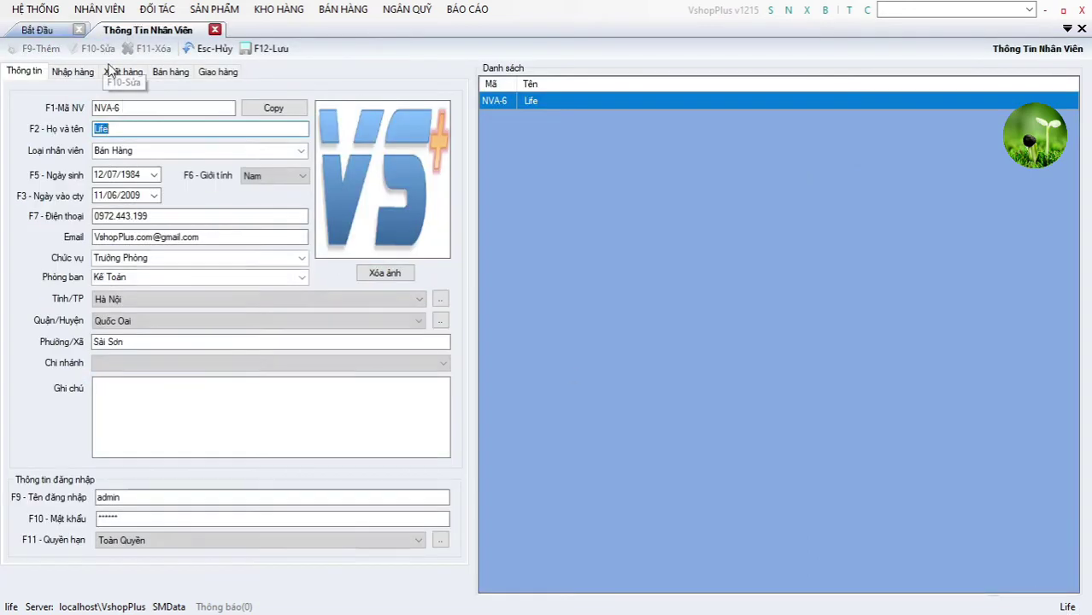
click(147, 517)
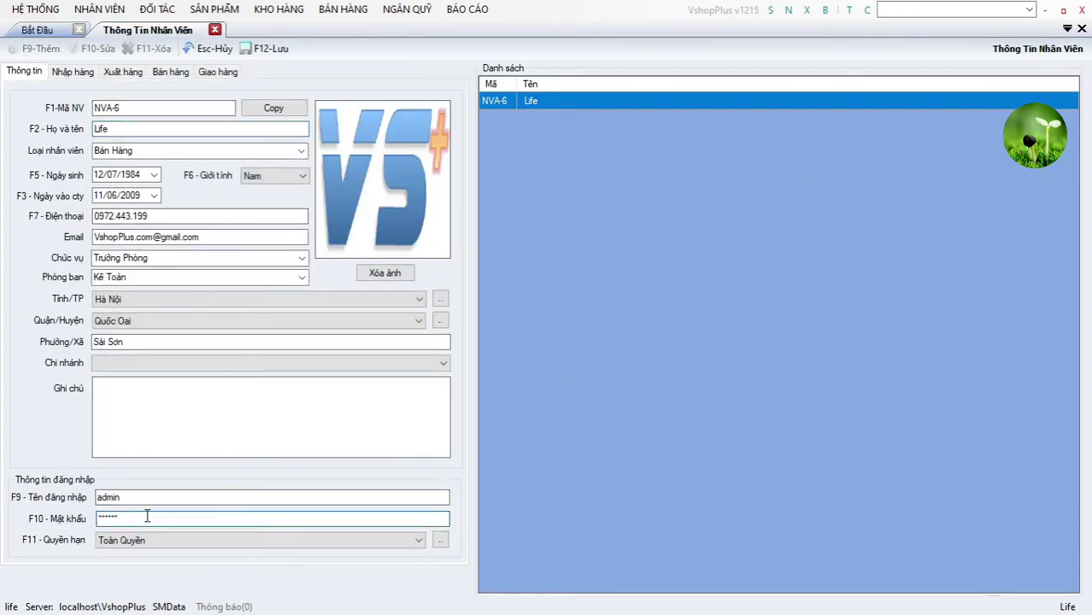
key(BackSpace)
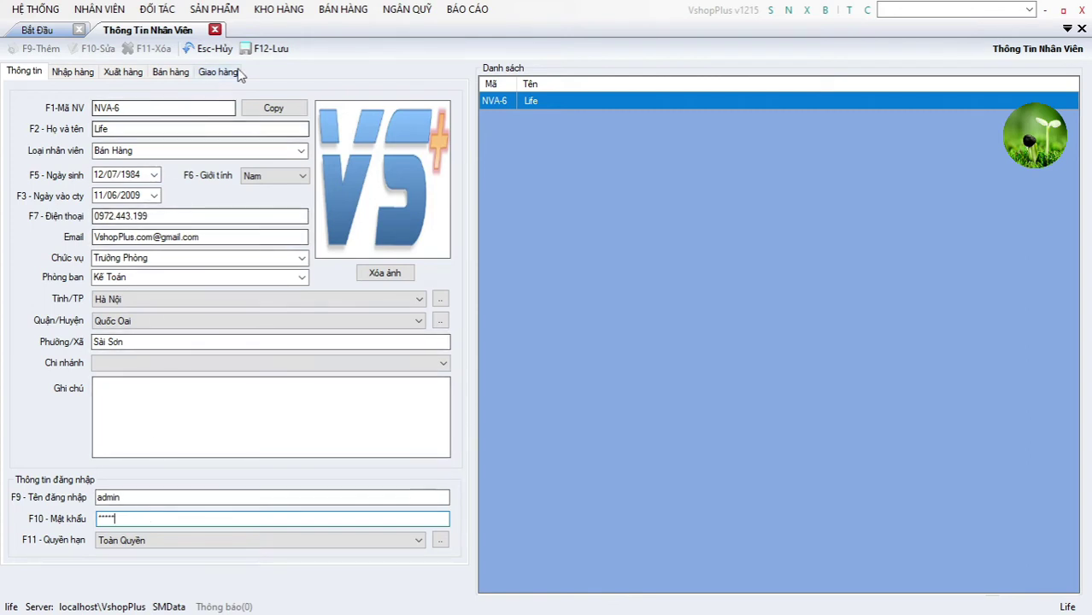
click(266, 51)
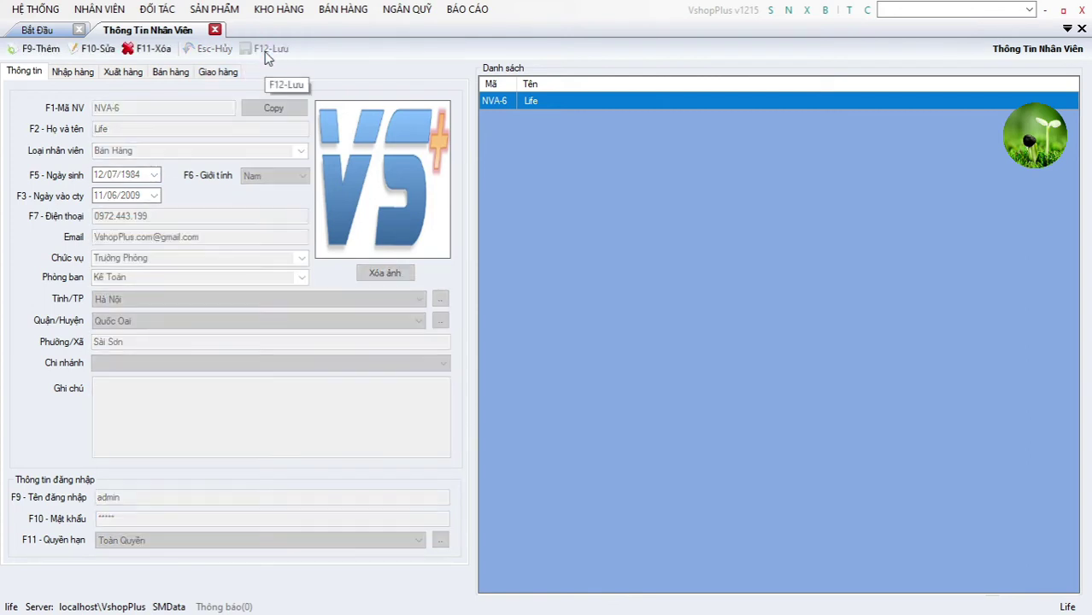
click(215, 30)
click(35, 8)
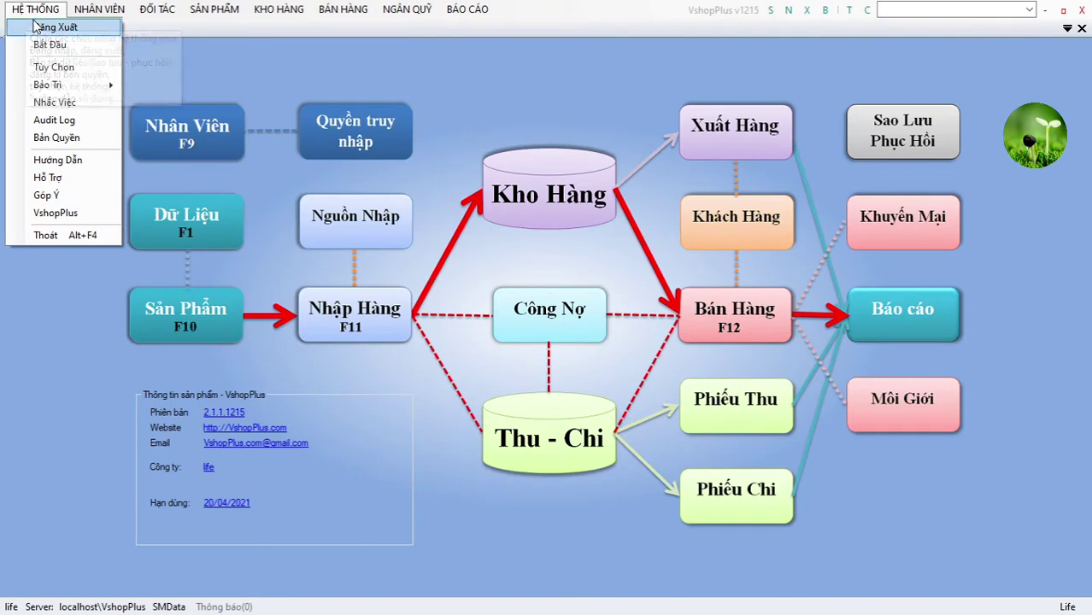
Step: Sign out via HỆ THỐNG > Đăng Xuất, log back in with the updated password, and open NHÂN VIÊN
click(38, 28)
click(516, 199)
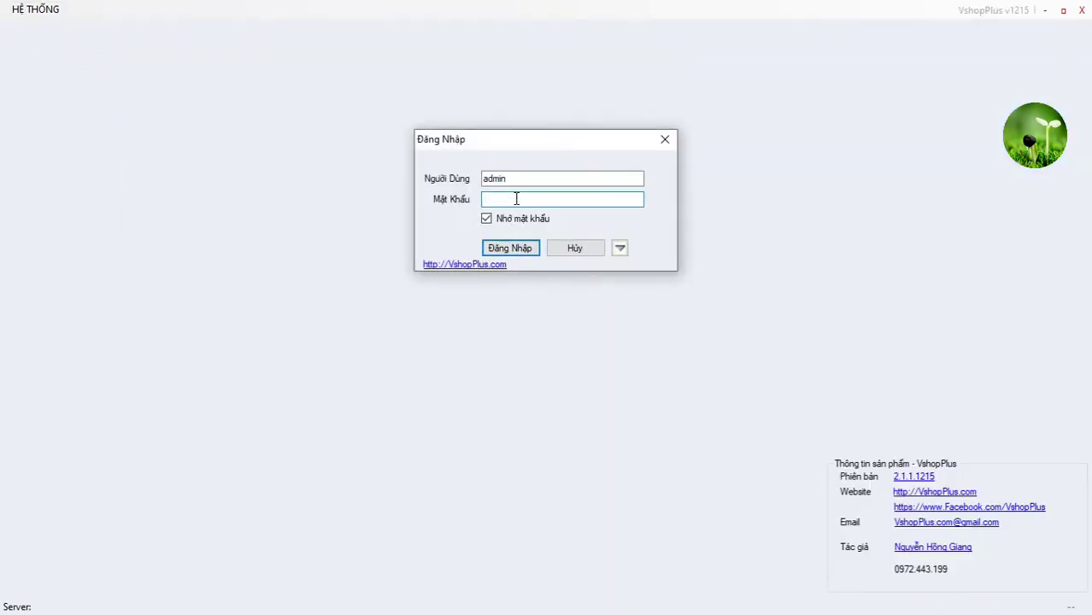
click(487, 249)
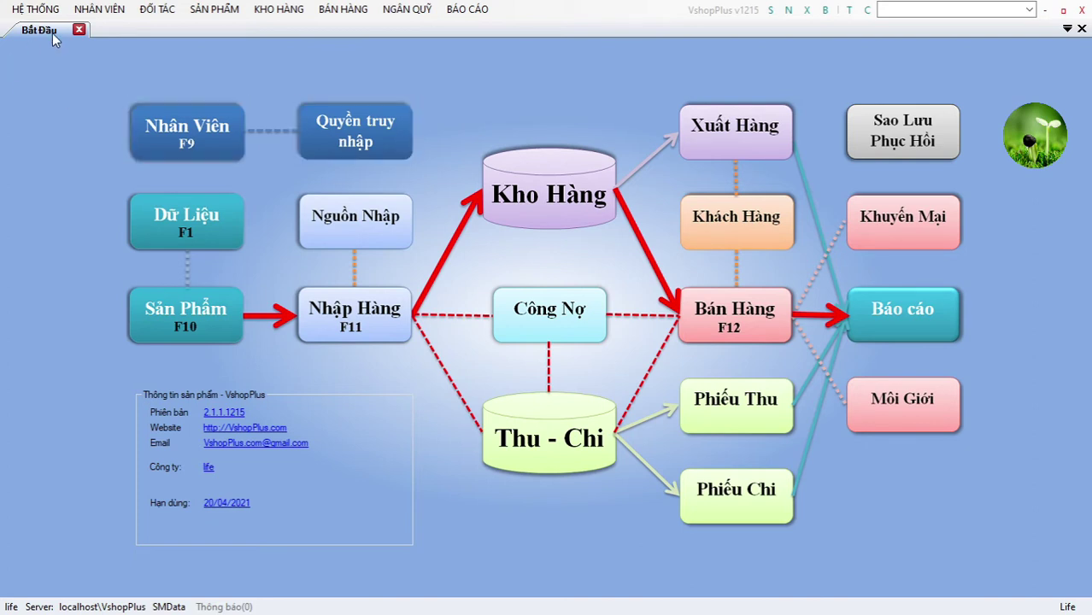
click(98, 10)
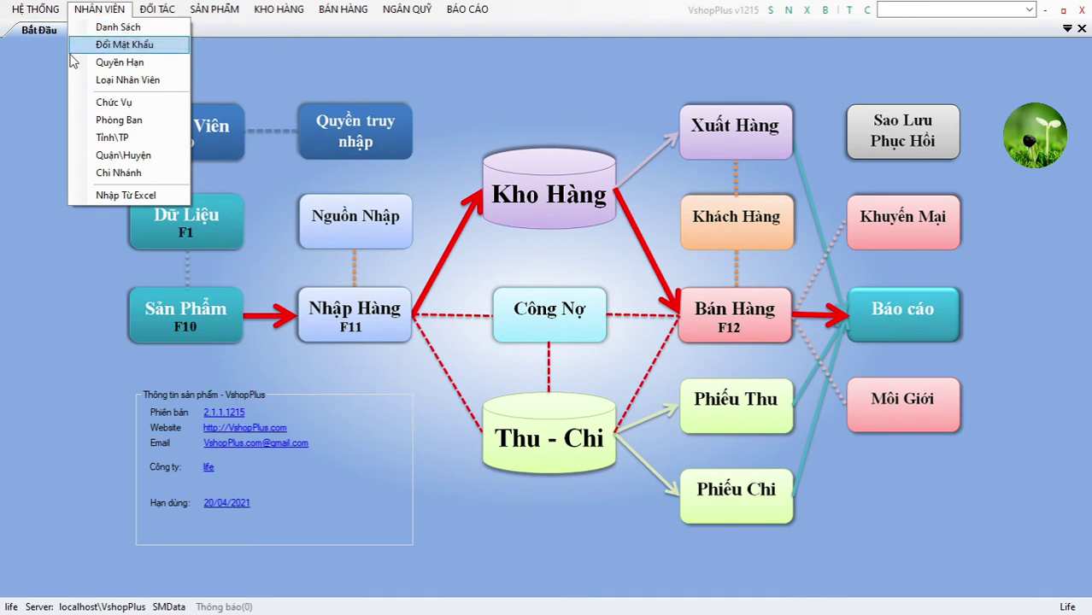
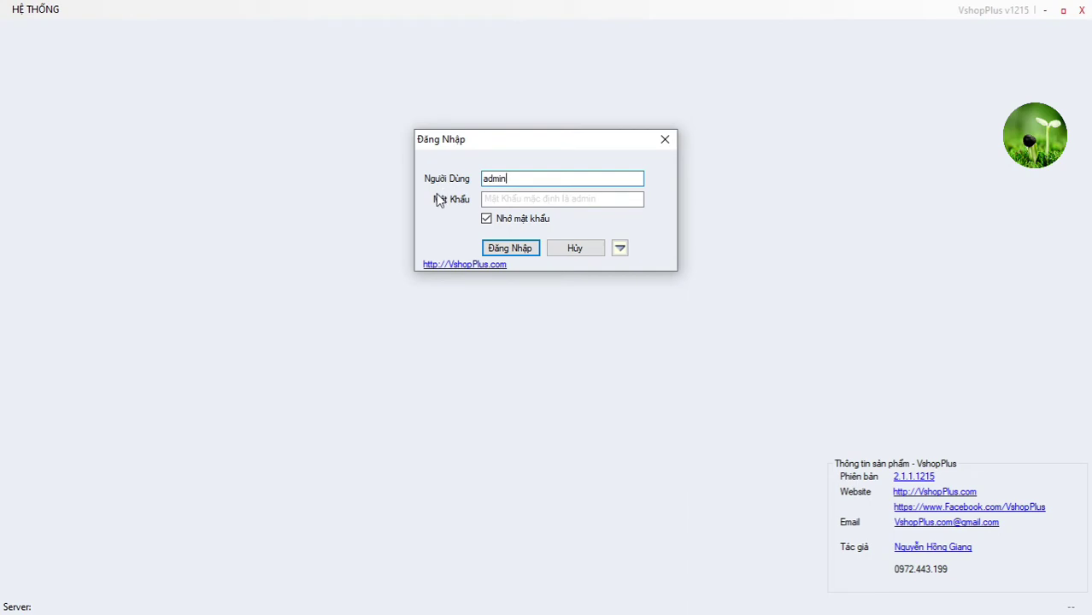
Step: Log in to VshopPlus as the administrator by entering the account password
click(501, 199)
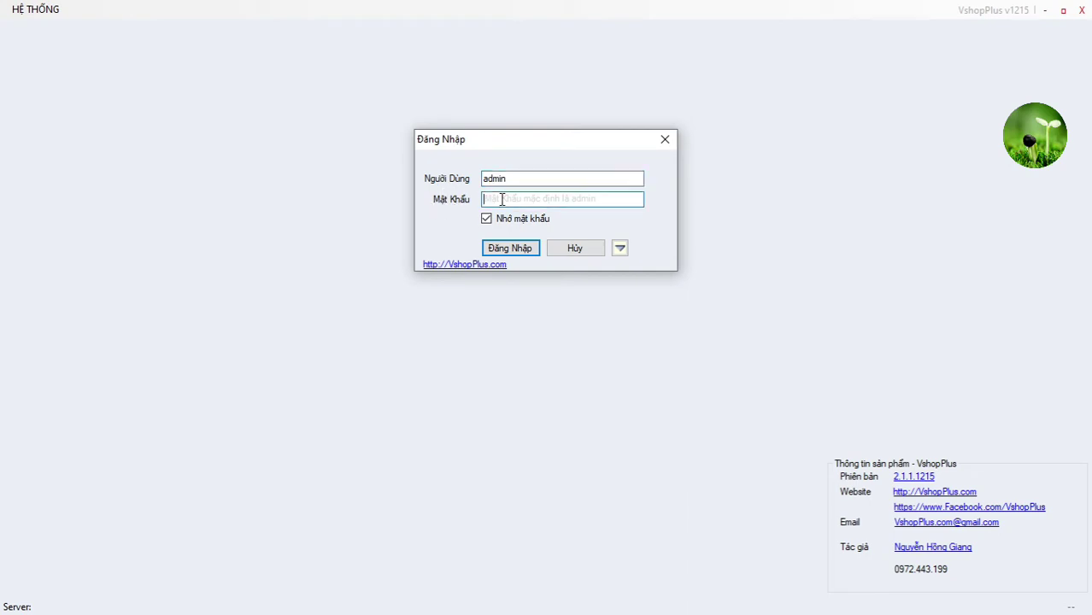
click(515, 247)
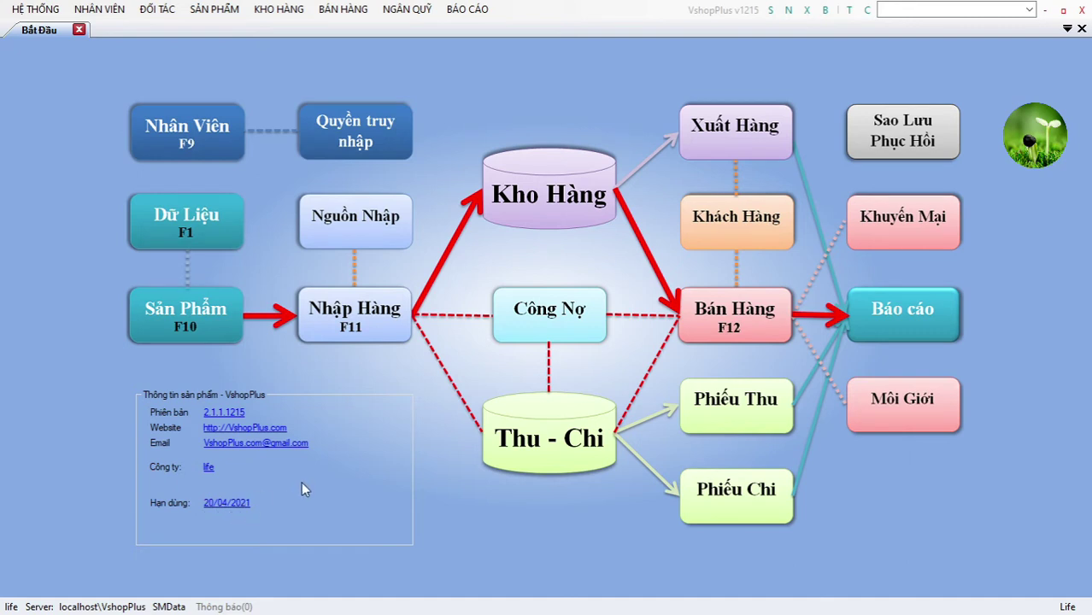
Step: Register the free MIỄN PHÍ licence so the 20/04/2021 expiry is removed
click(233, 504)
drag(548, 199, 550, 142)
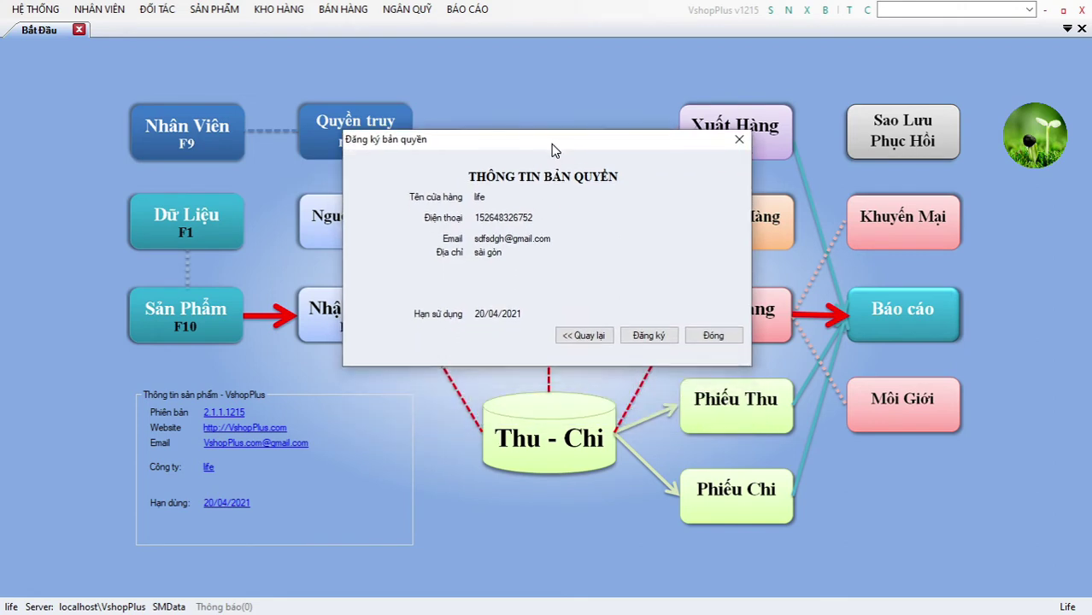
click(648, 336)
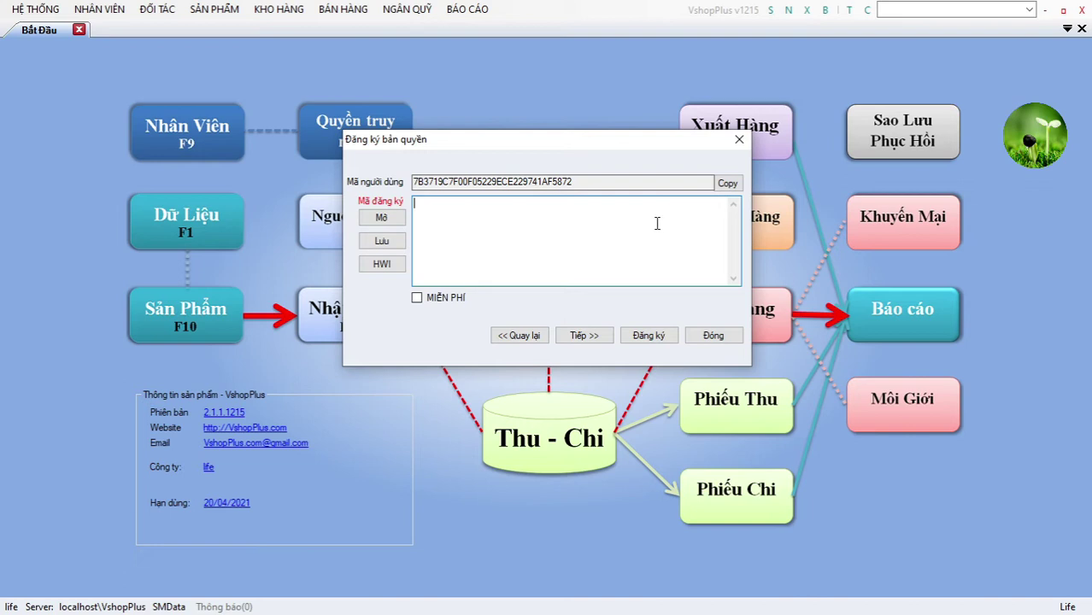
click(417, 298)
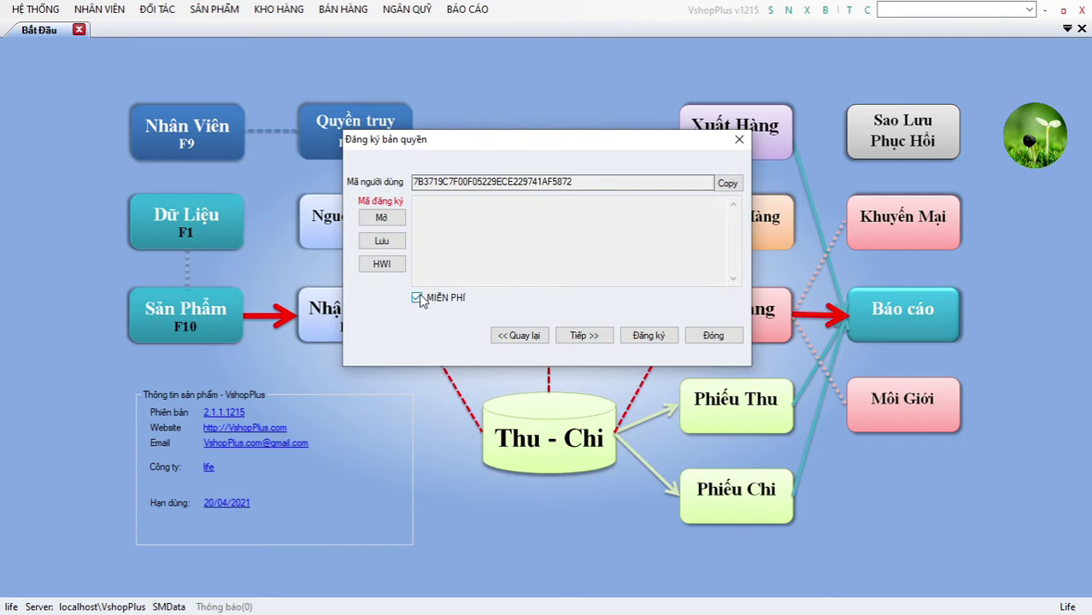
click(645, 335)
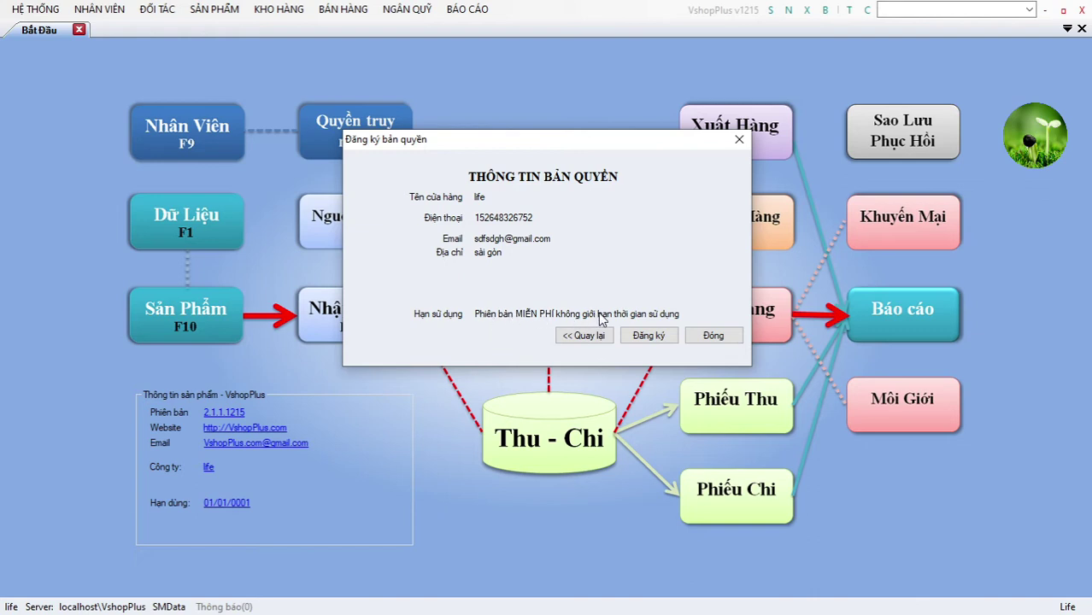
click(720, 337)
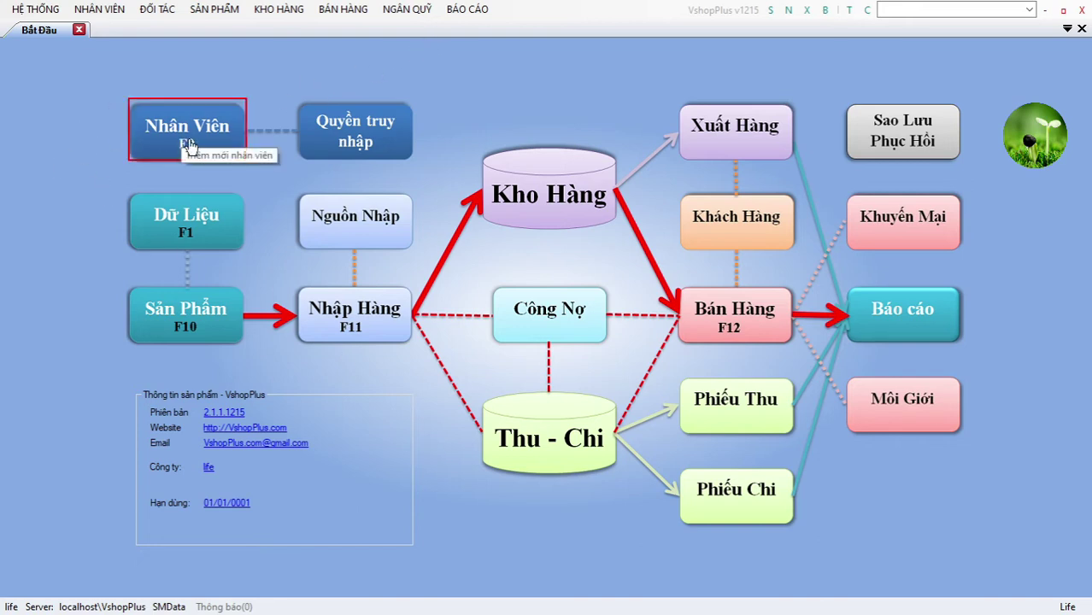
click(1043, 9)
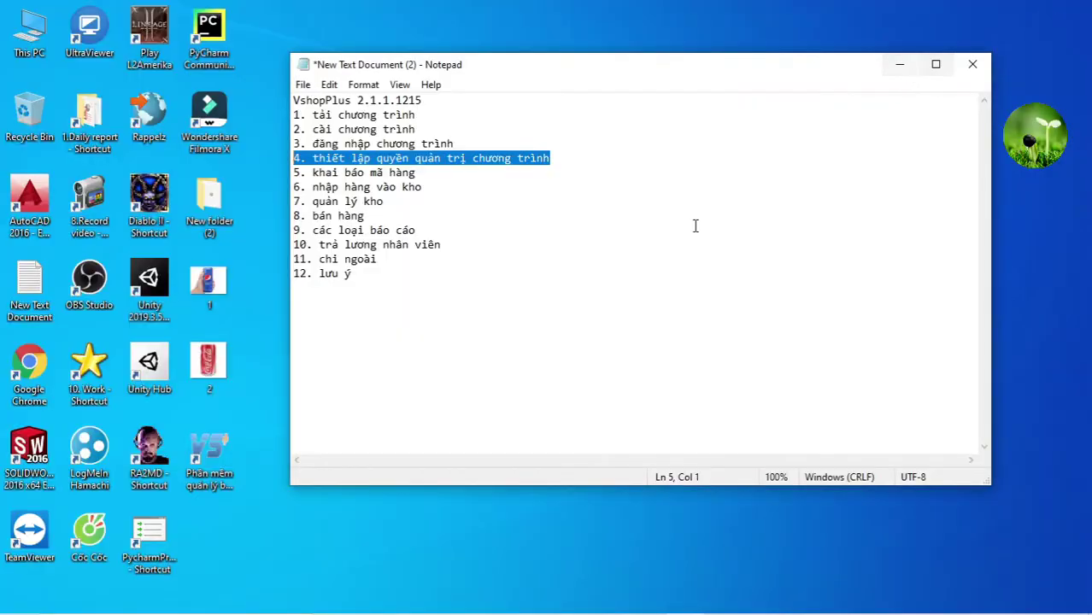
drag(437, 174, 293, 172)
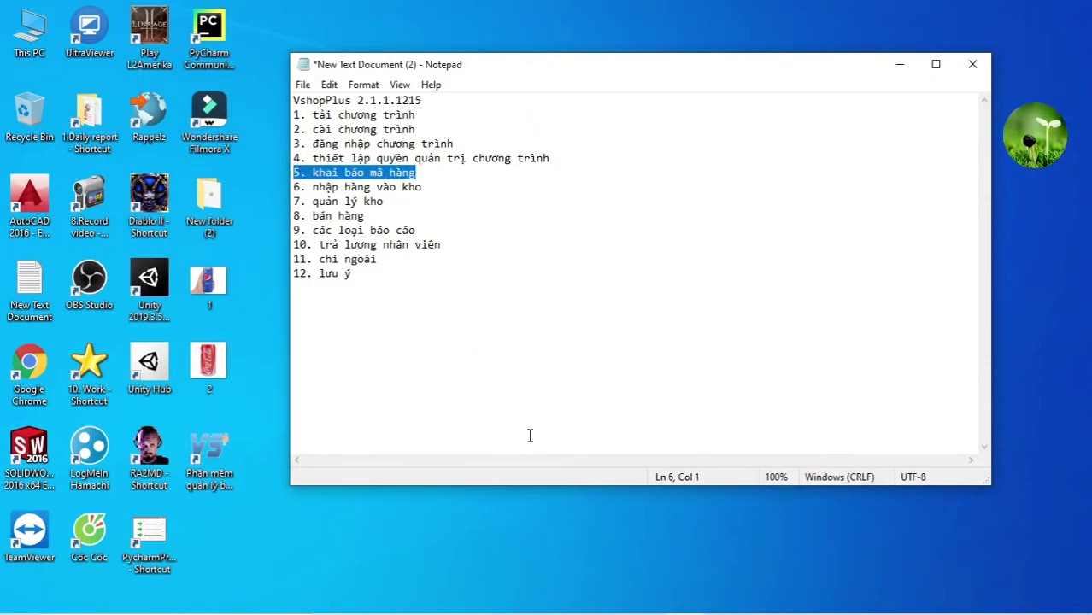
mouse_move(642, 581)
click(762, 598)
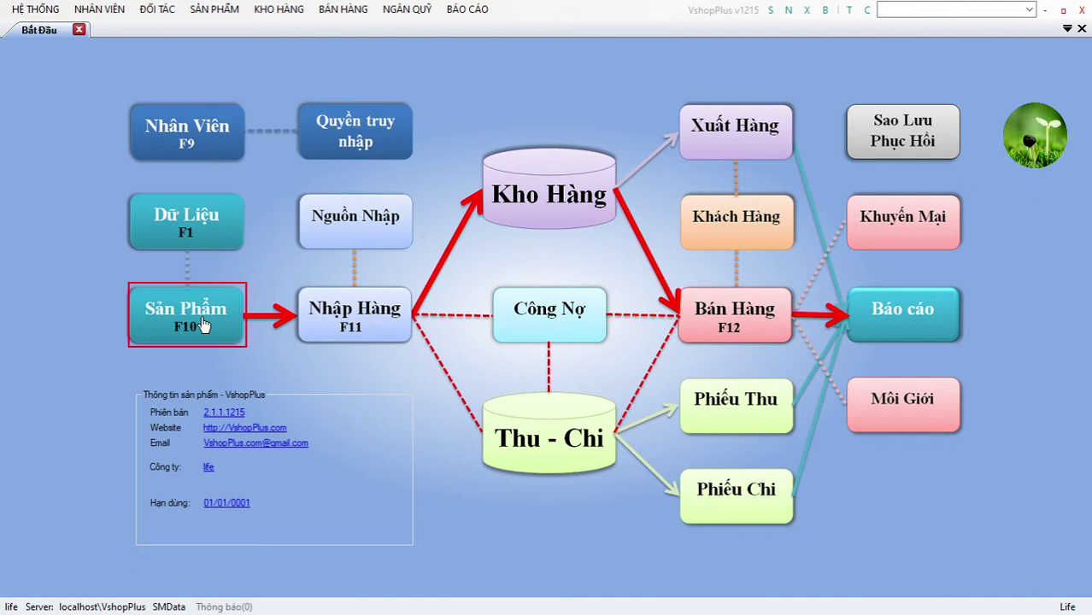
Step: Start a new product LC-1 and name it 'lon cocacola'
click(203, 325)
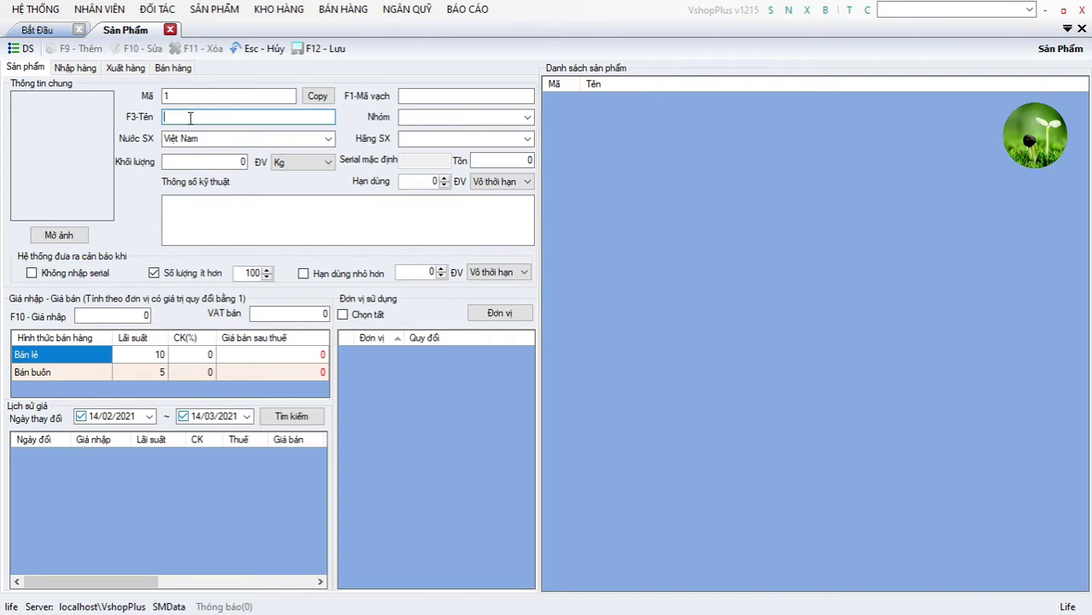
text(lon cocacola)
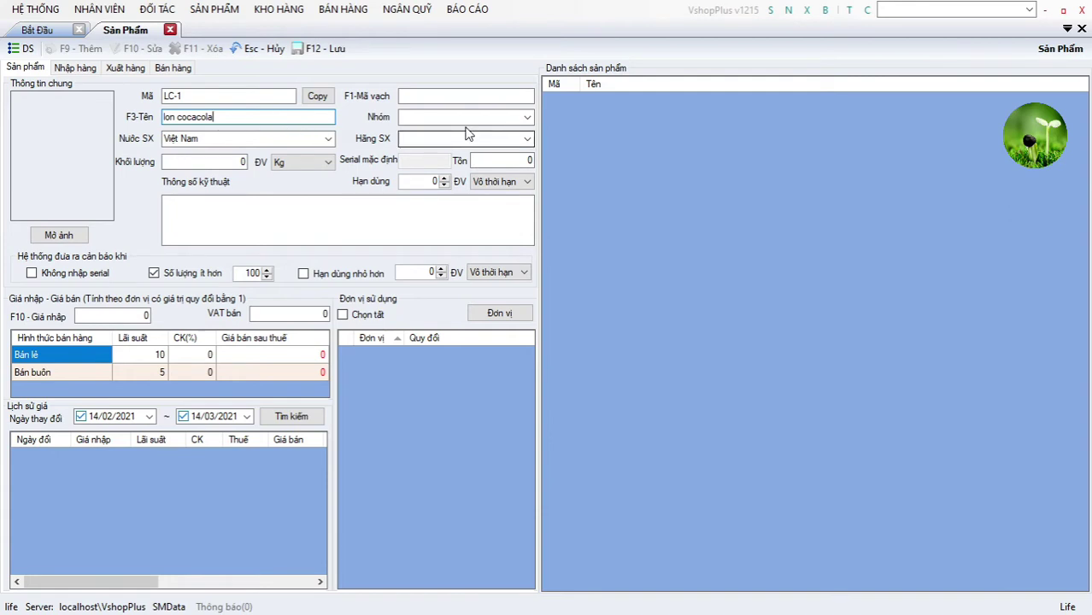
Step: Put the product in the 'Nước uống' group with Việt Nam as country of origin
click(472, 118)
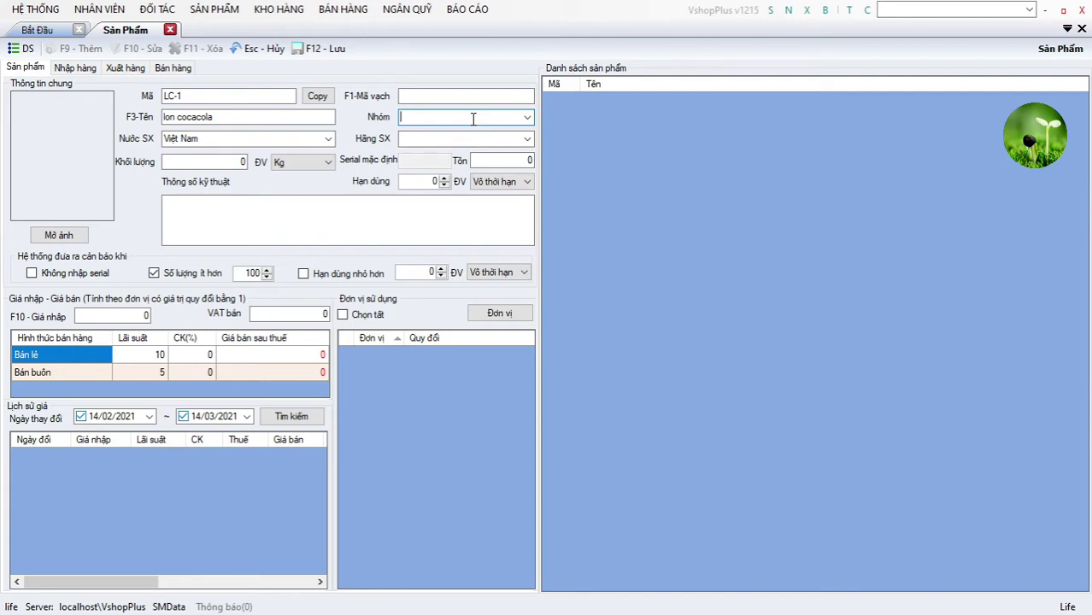
text(Nước uống)
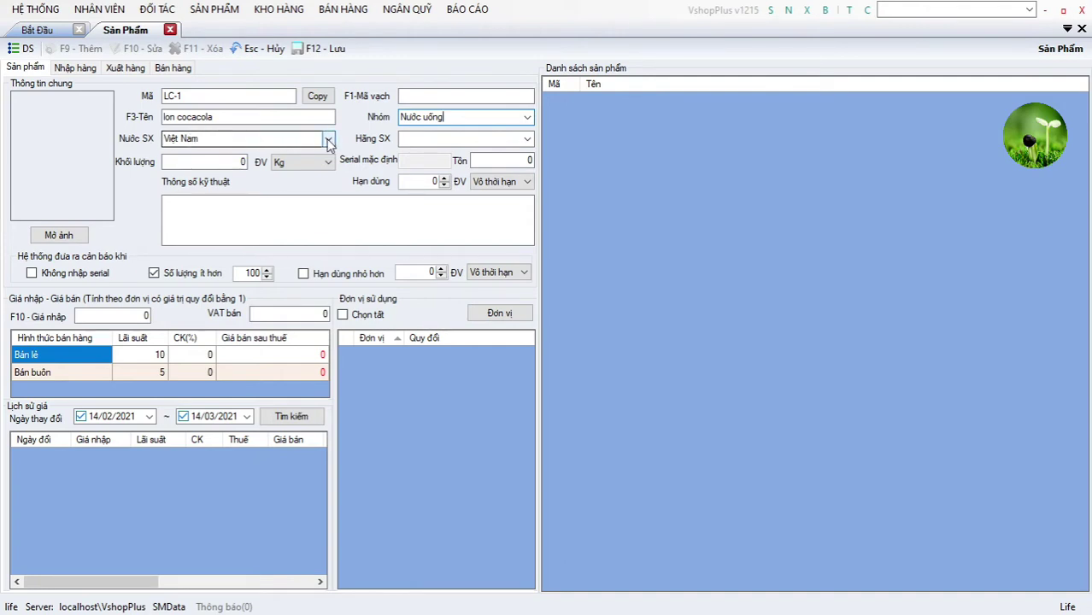
click(327, 139)
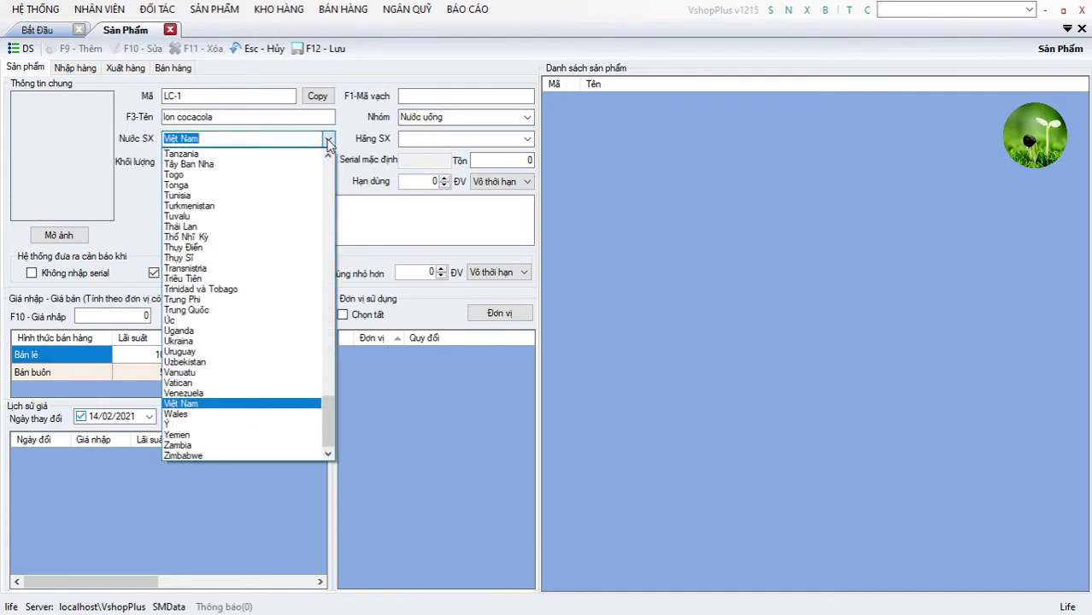
click(327, 139)
click(283, 139)
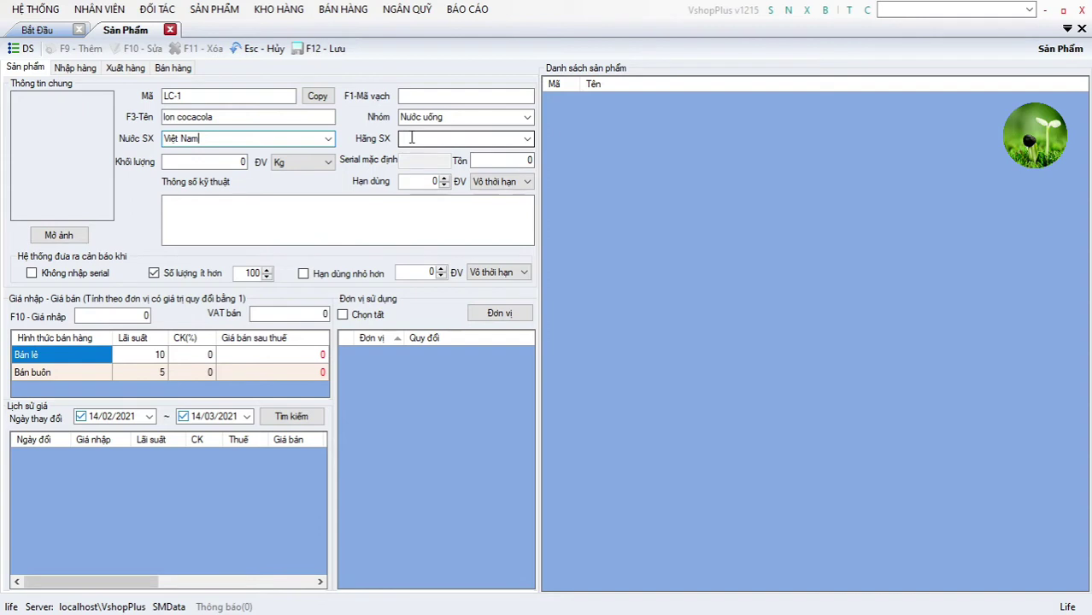
double_click(195, 139)
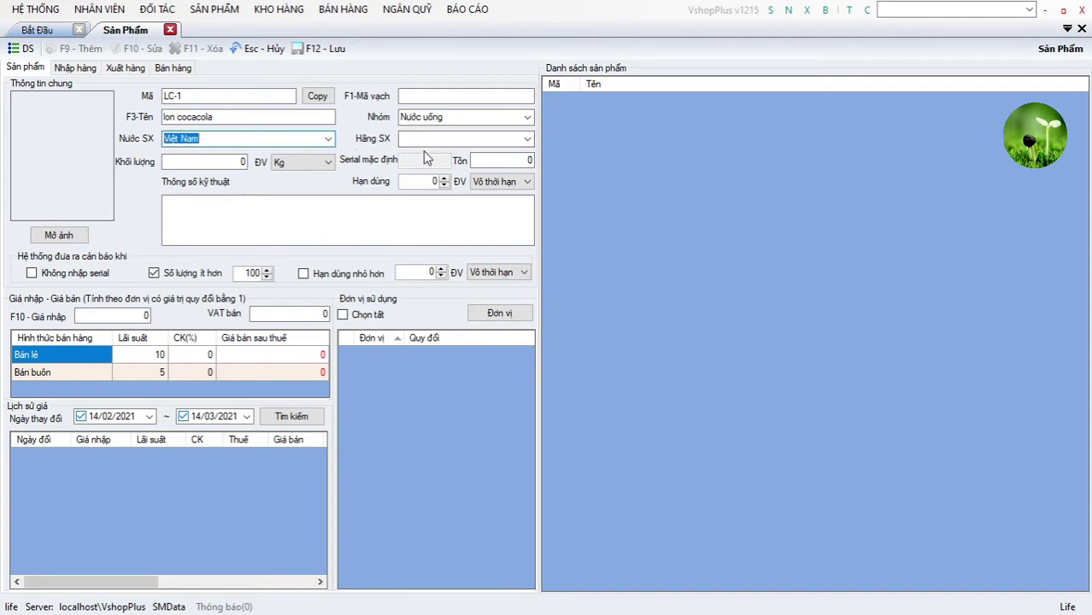
click(425, 139)
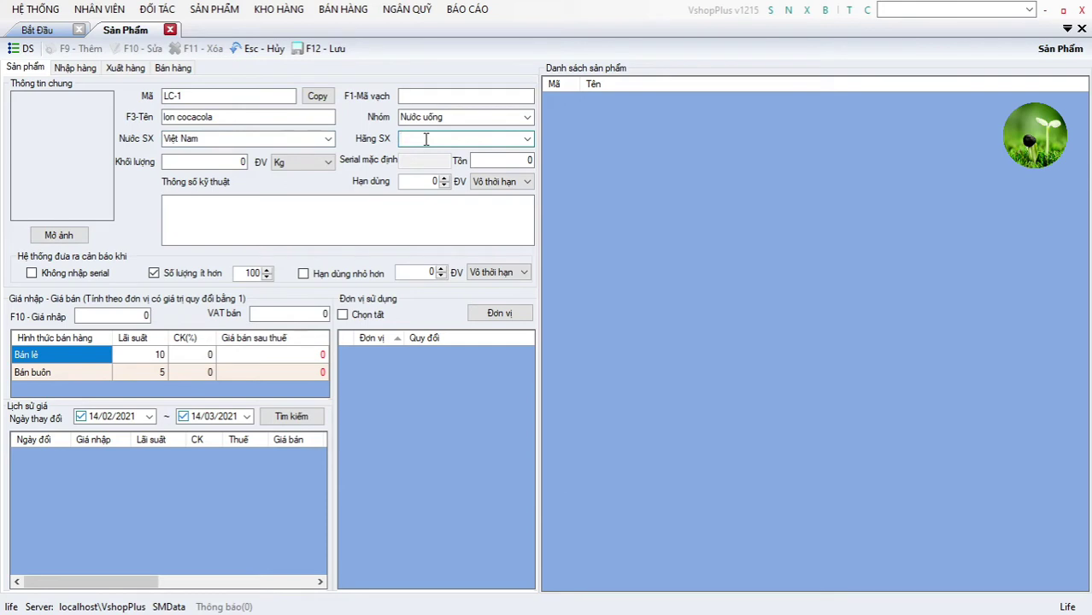
Step: Enter manufacturer 'cty cocacola' and a shelf life of 6 Tháng (months)
text(cty cocacola)
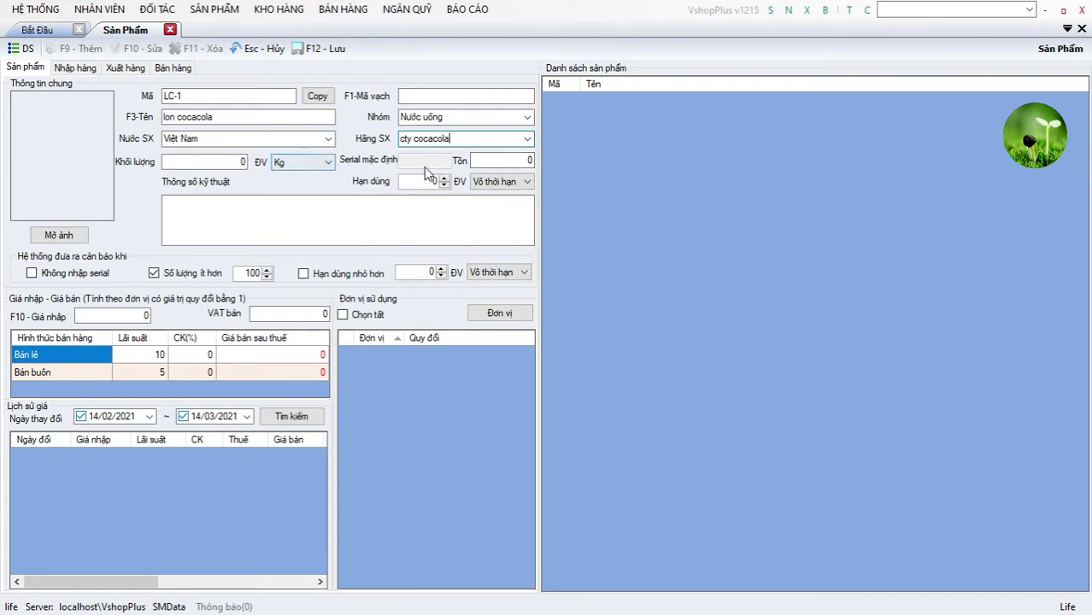
click(497, 160)
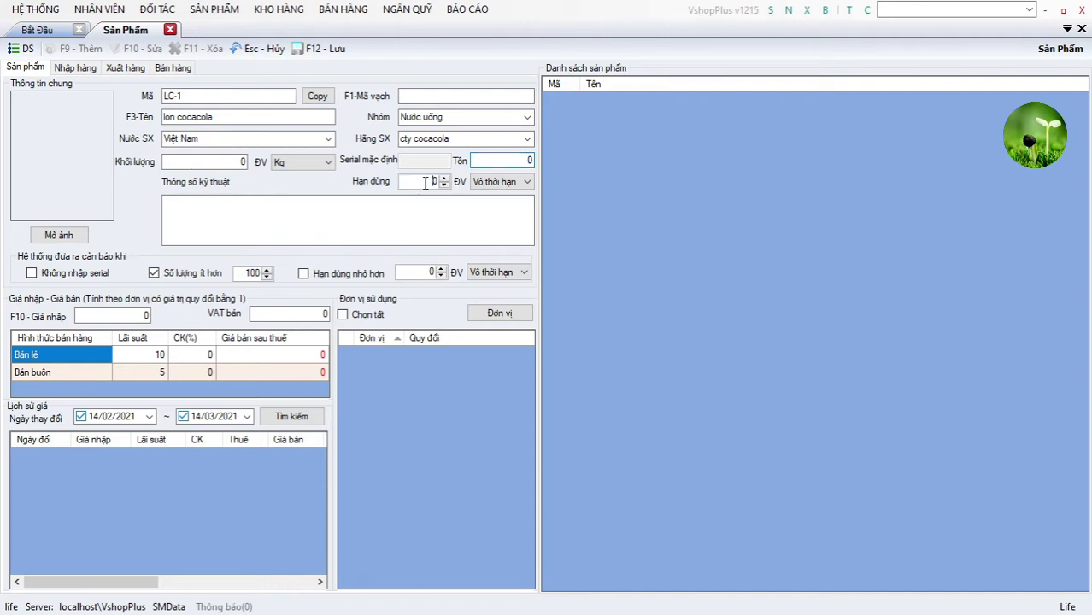
click(426, 184)
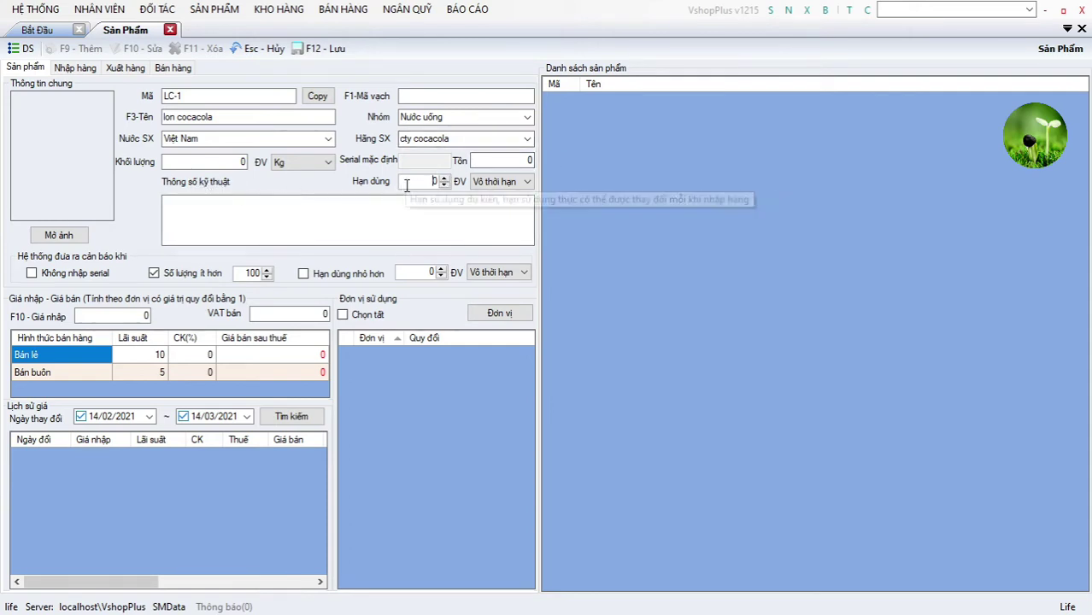
double_click(435, 182)
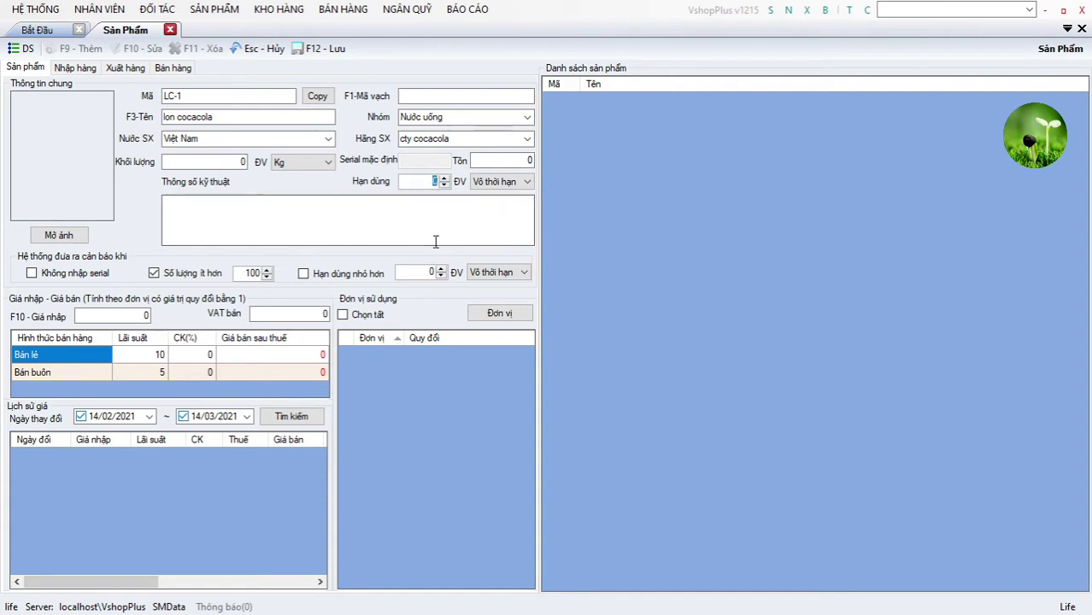
text(6)
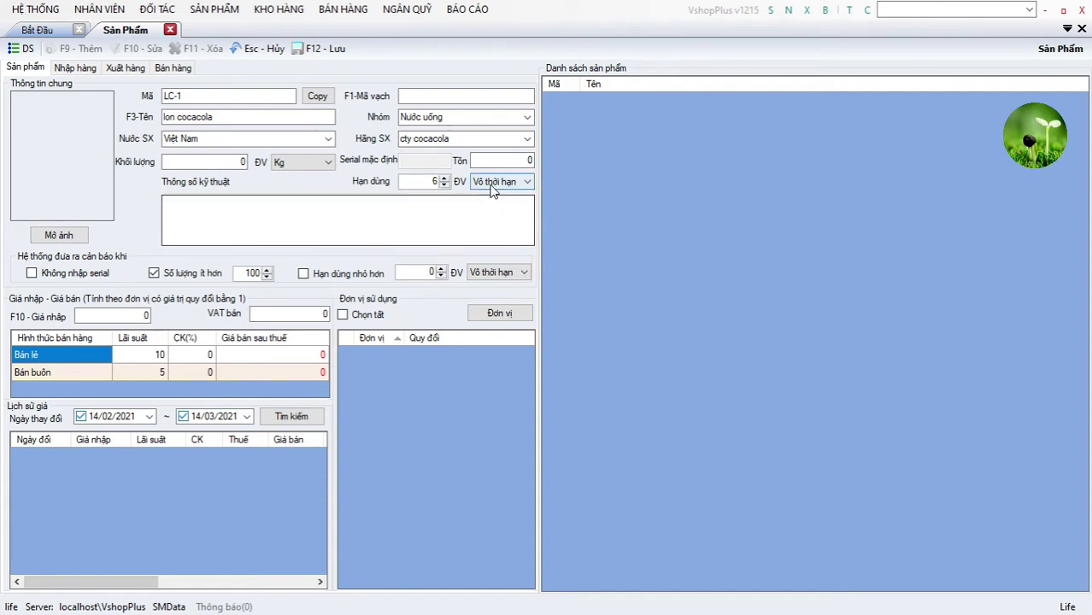
click(502, 181)
click(493, 209)
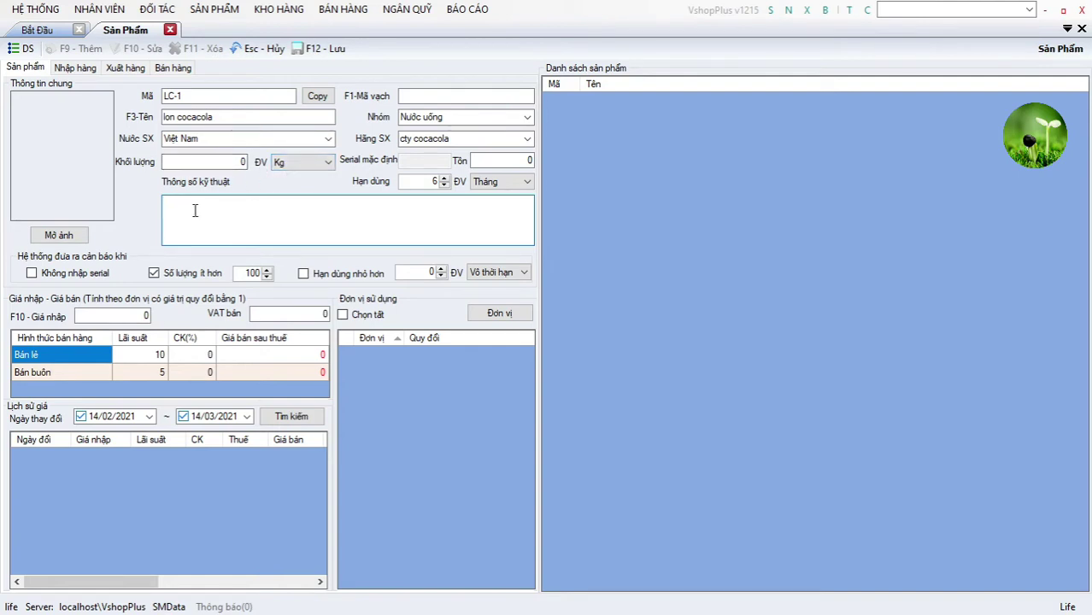
Step: Note the specs as 'đọc trên nhãn' and set the low-stock alert to 10
text(đo)
text(c trên nha)
double_click(248, 272)
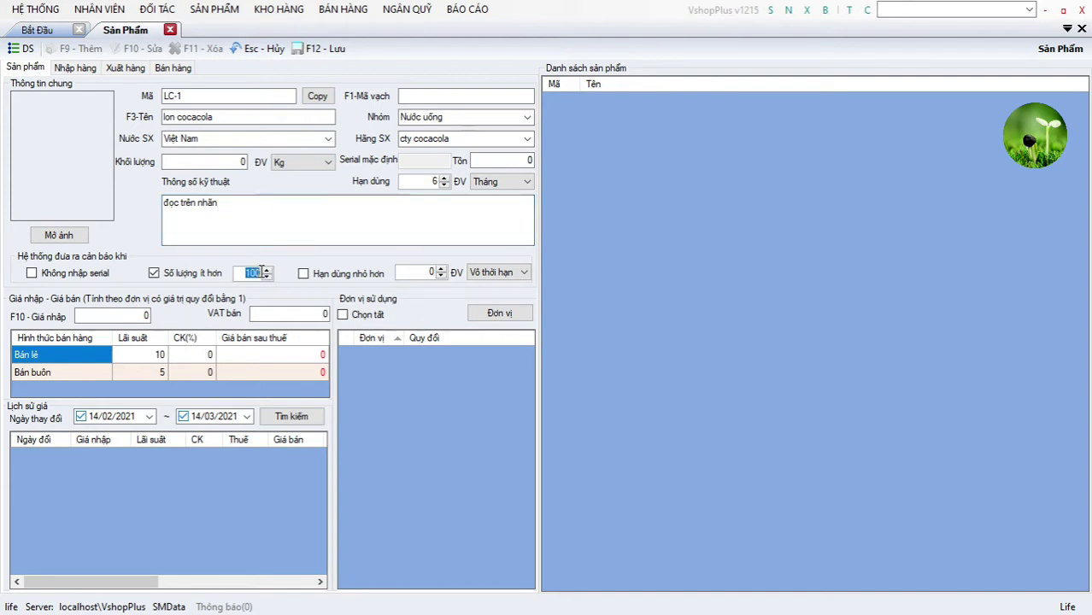
text(10)
click(308, 227)
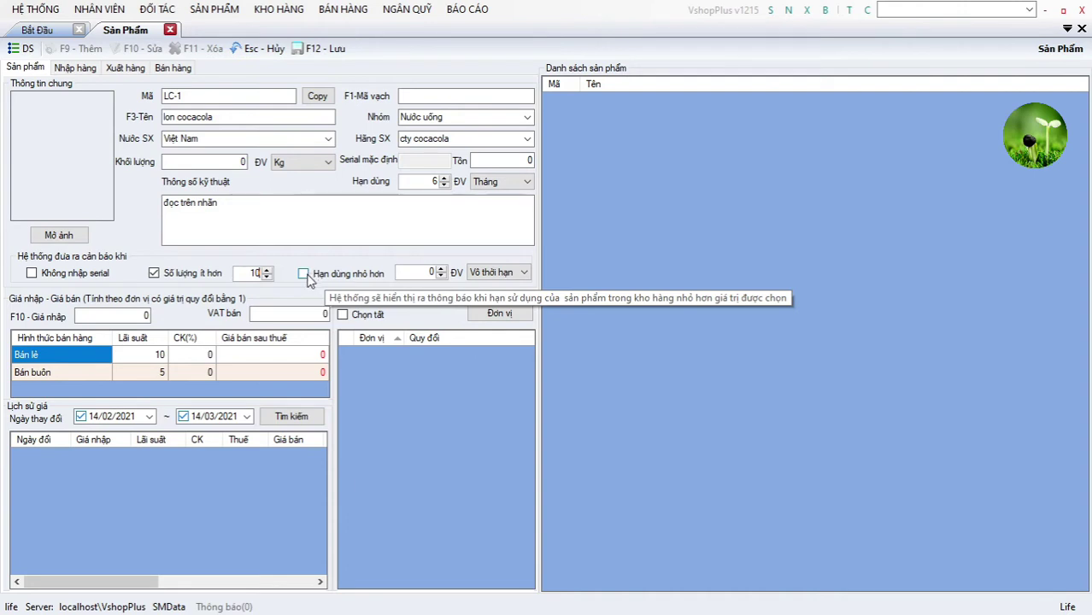
Step: Turn on the near-expiry warning and set its threshold to 5 days
click(305, 275)
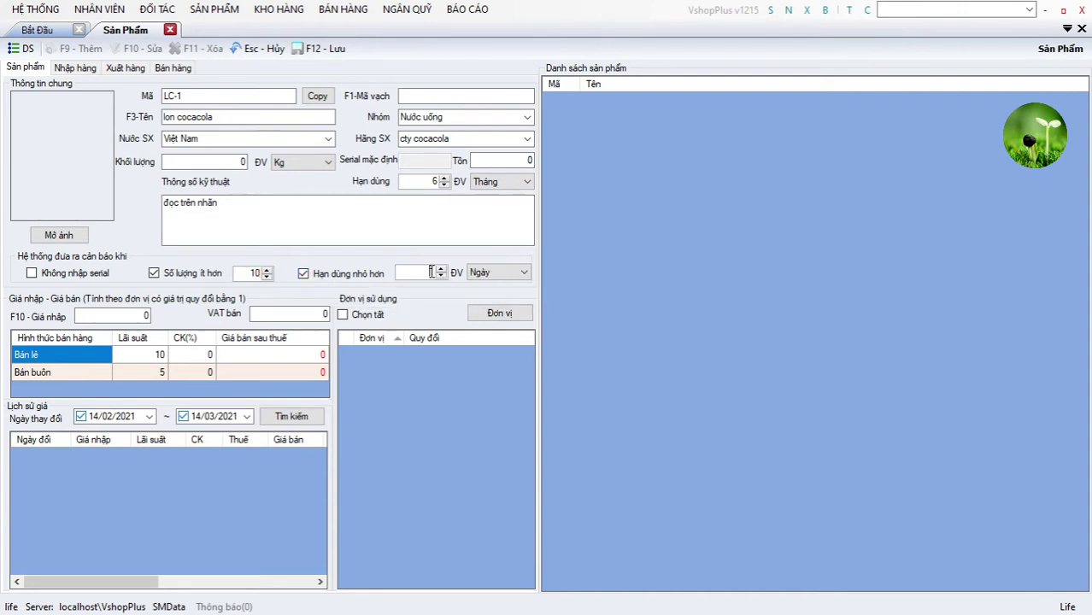
double_click(431, 271)
text(5)
double_click(433, 272)
click(412, 222)
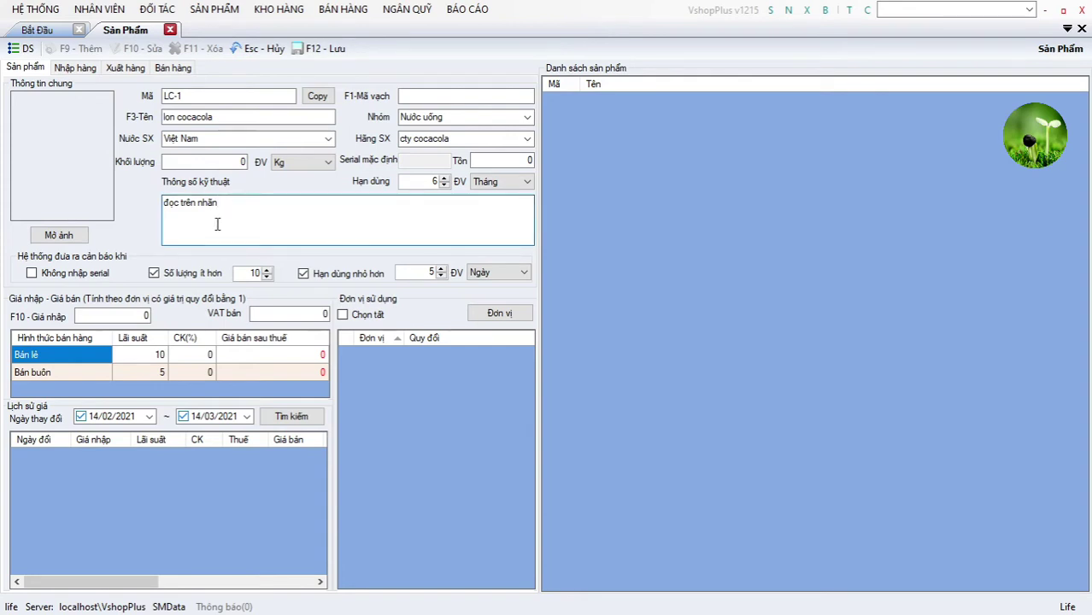
click(138, 314)
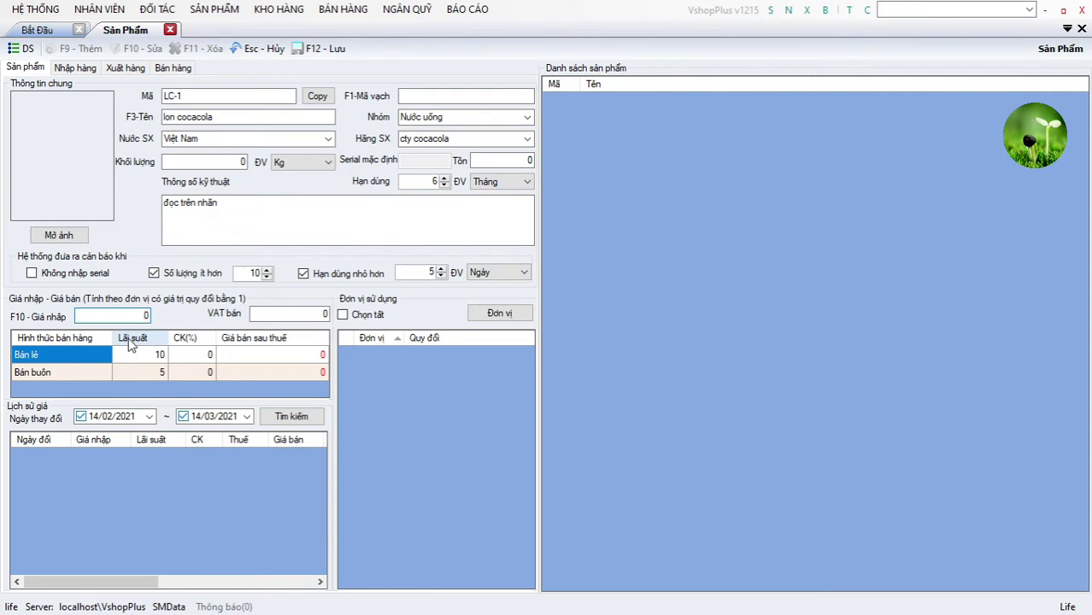
click(431, 272)
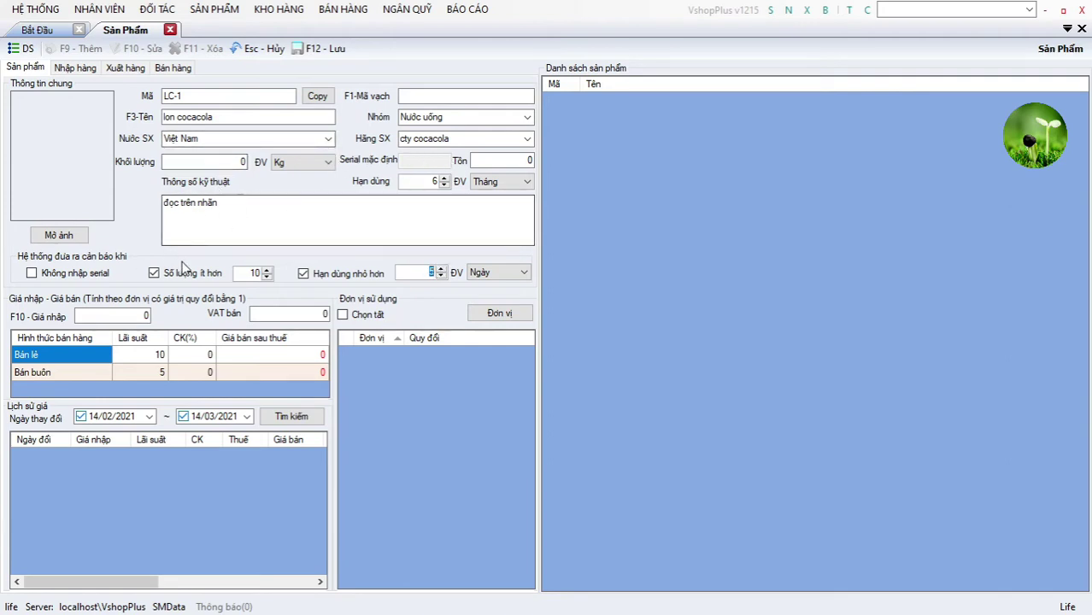
click(428, 271)
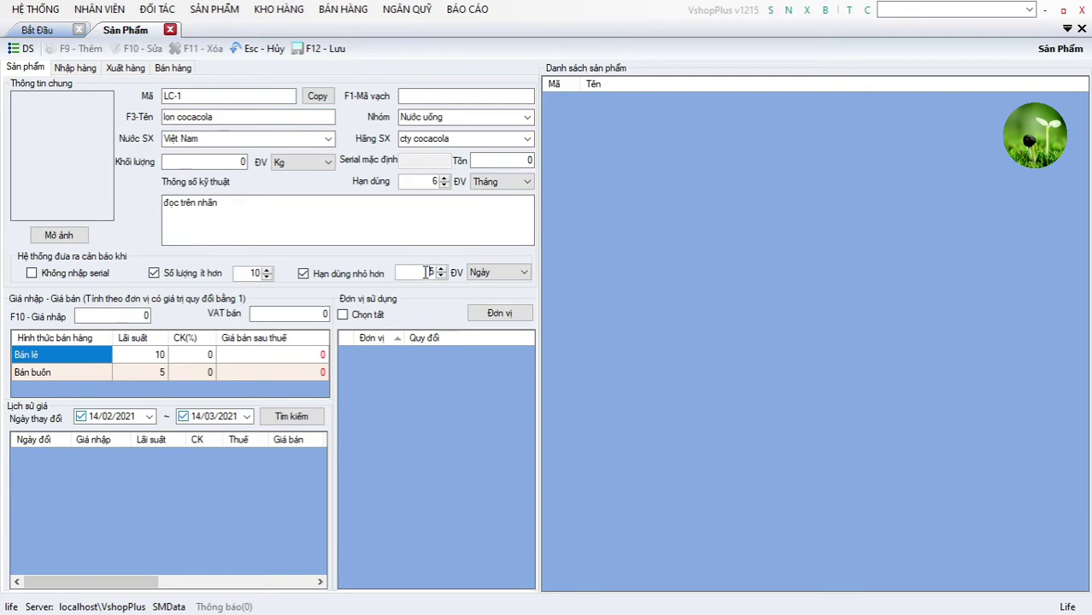
double_click(429, 272)
double_click(430, 271)
Step: Set the purchase price to 6.000 and the sales VAT to 10
text(5)
click(130, 317)
mouse_move(130, 317)
text(66)
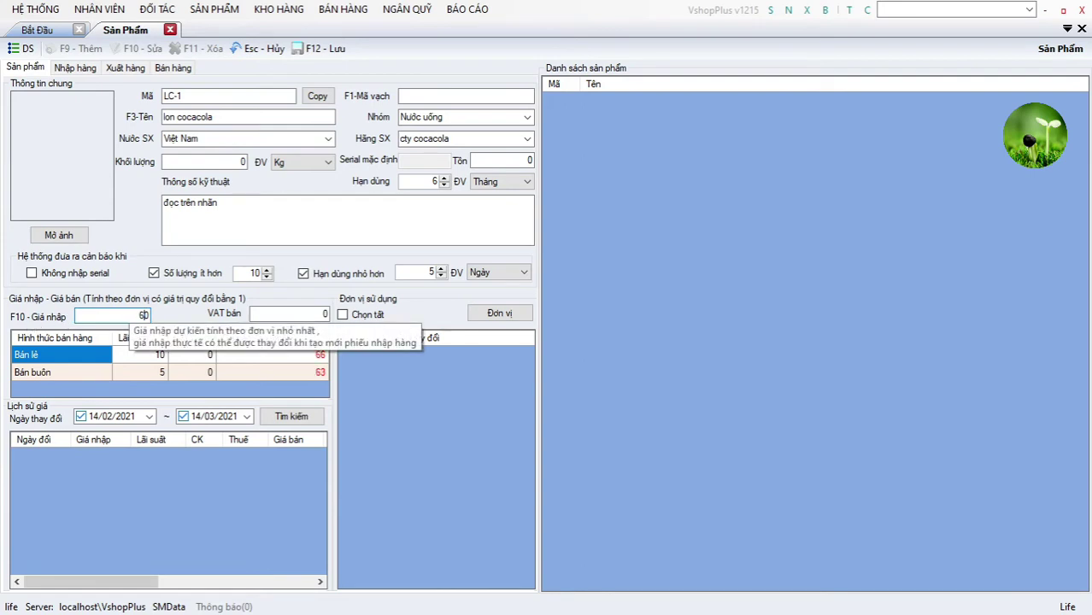
key(BackSpace)
text(000)
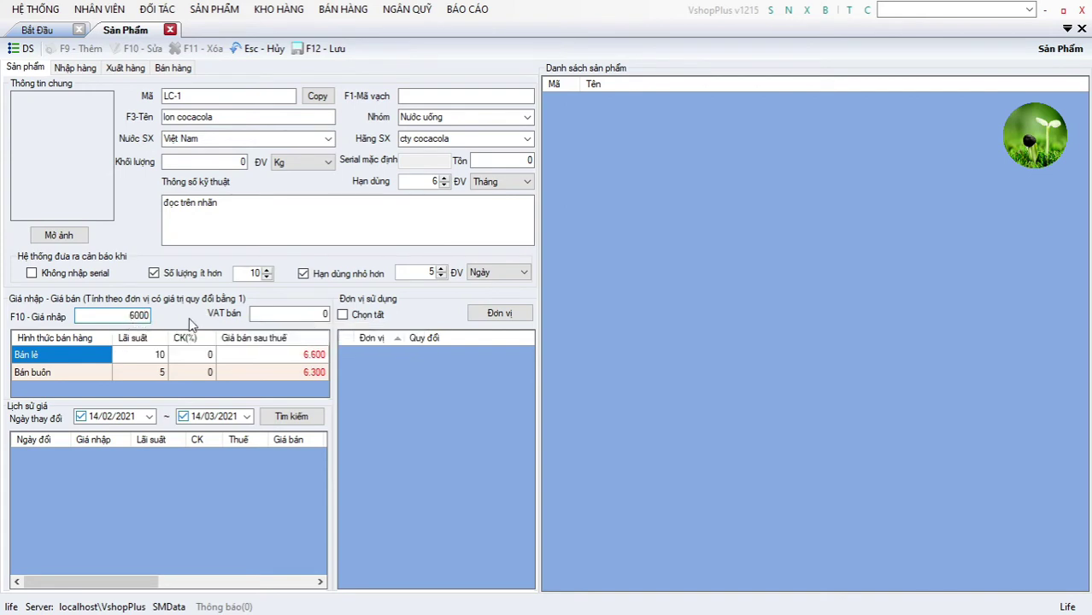
click(294, 314)
text(10)
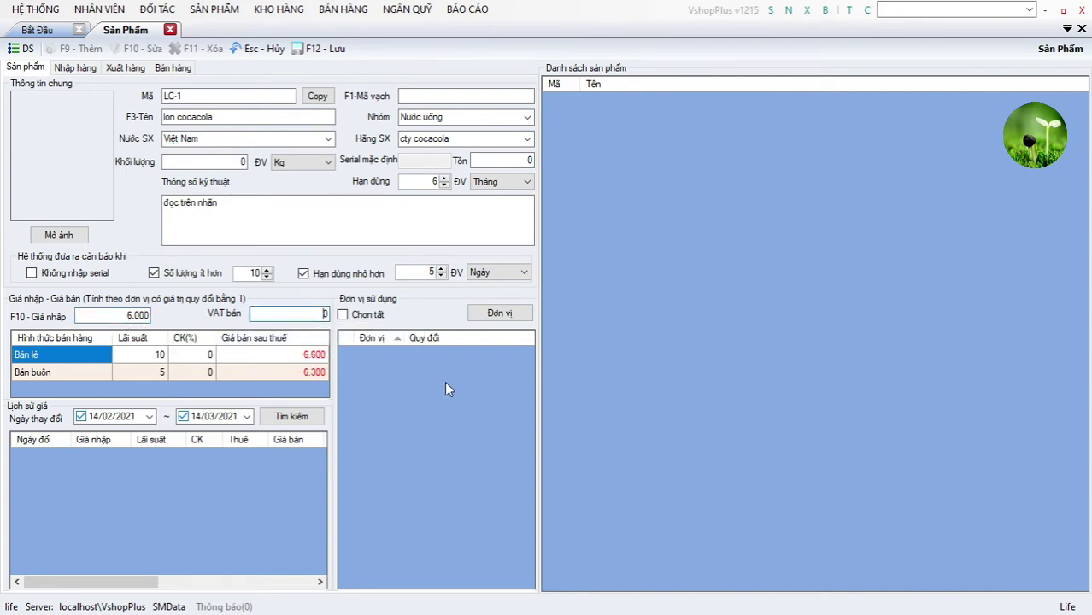
click(419, 394)
Step: Change the Bán lẻ row's margin to 15, making the retail price 7.590
click(66, 366)
click(63, 355)
click(63, 369)
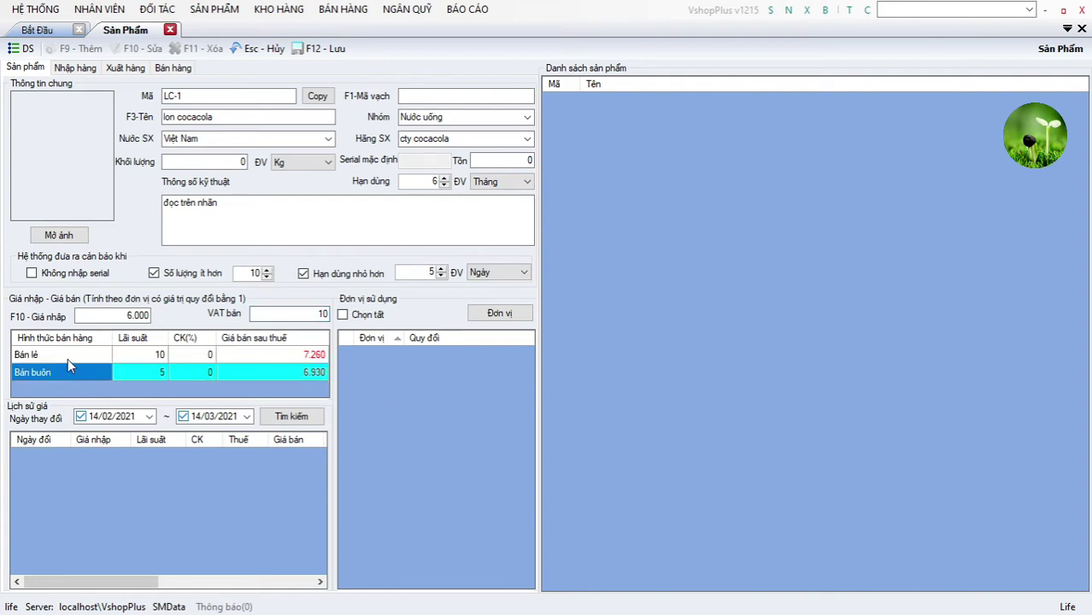
click(67, 358)
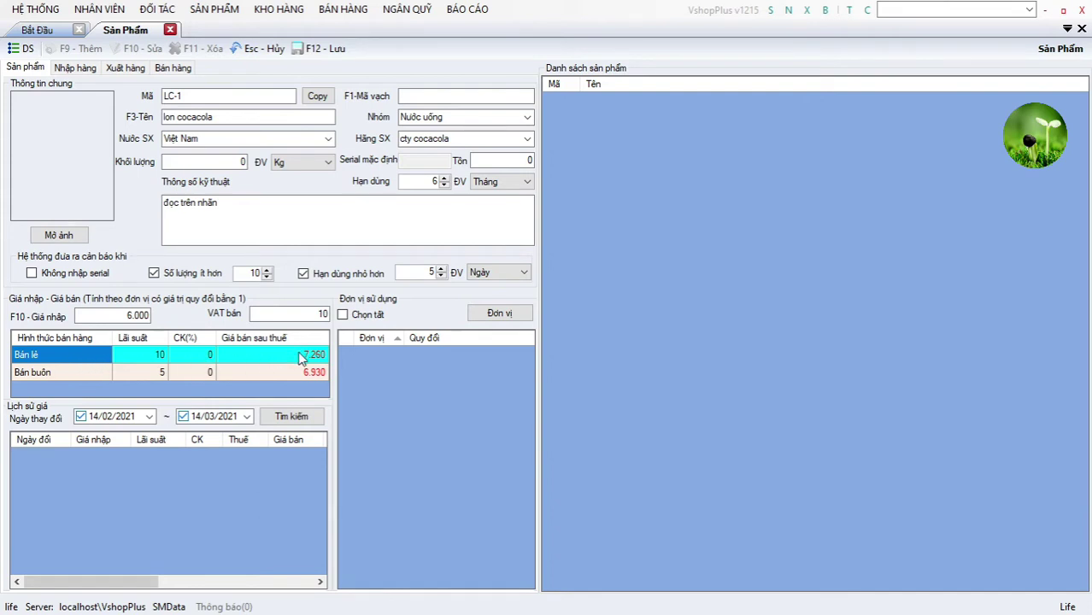
click(55, 373)
click(58, 360)
click(45, 373)
click(157, 354)
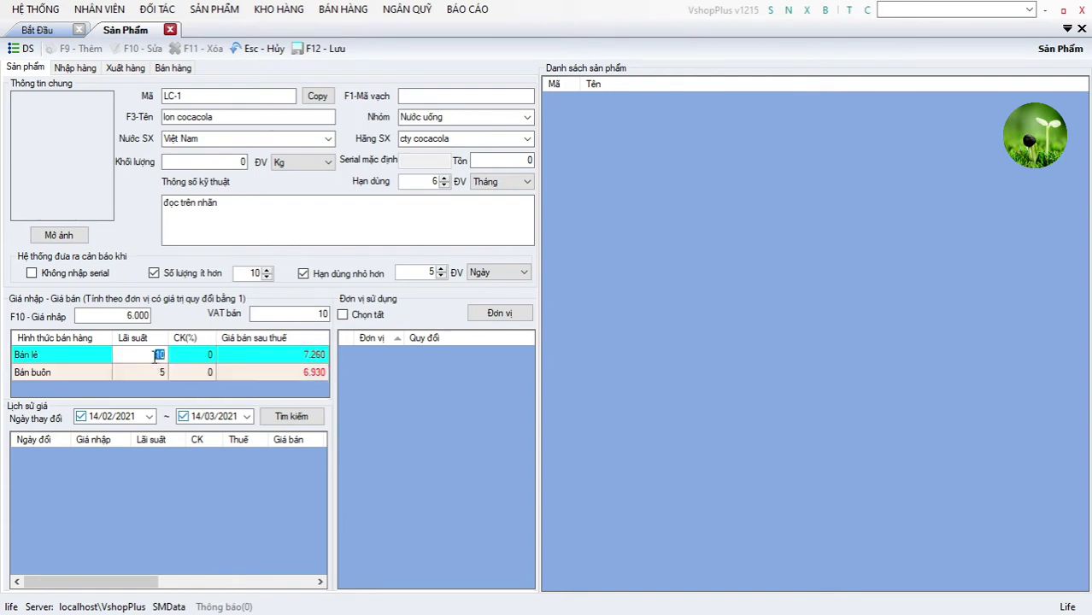
click(159, 374)
click(157, 355)
click(160, 374)
click(157, 357)
click(158, 374)
click(157, 357)
click(159, 374)
click(157, 357)
click(159, 373)
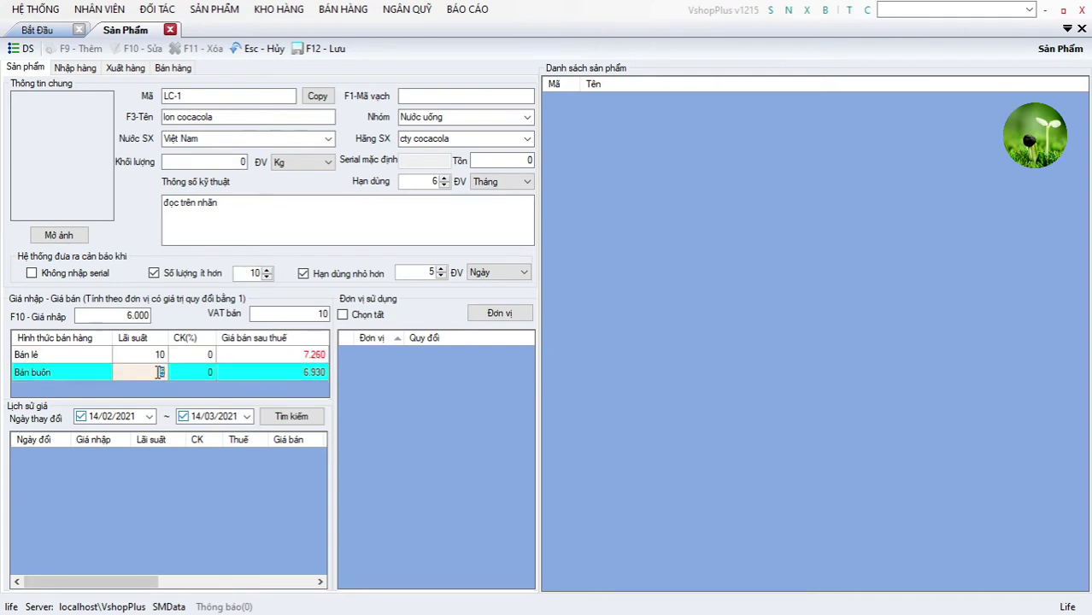
click(160, 357)
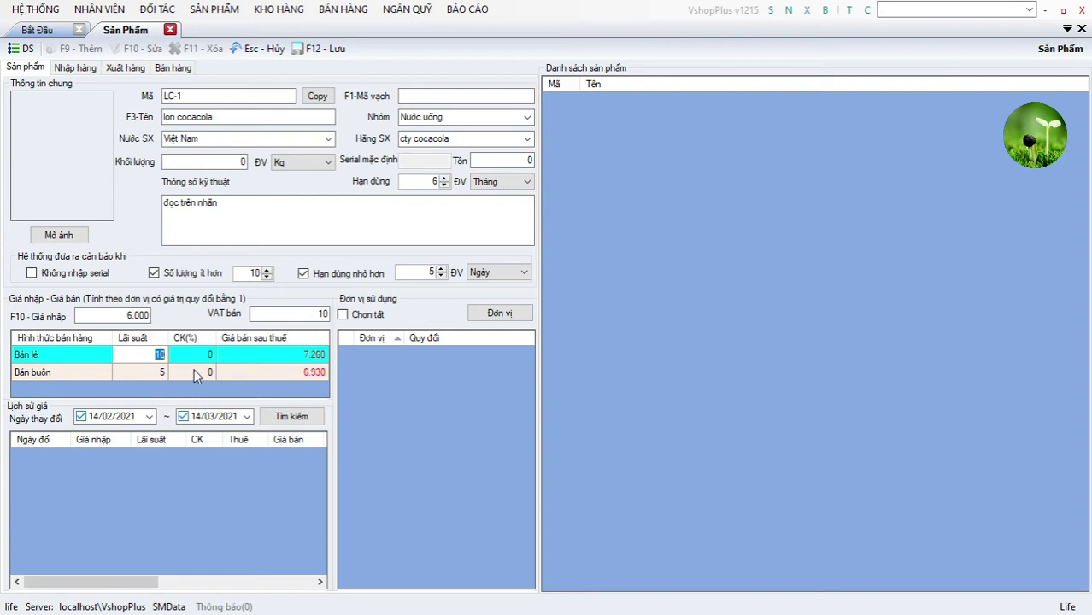
text(15)
key(Tab)
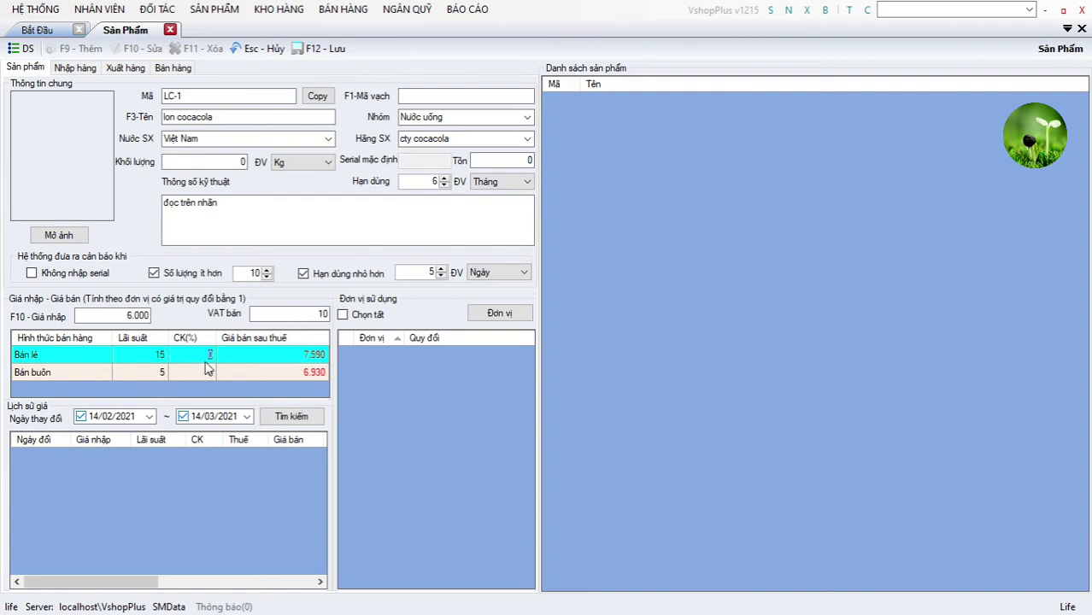
click(253, 376)
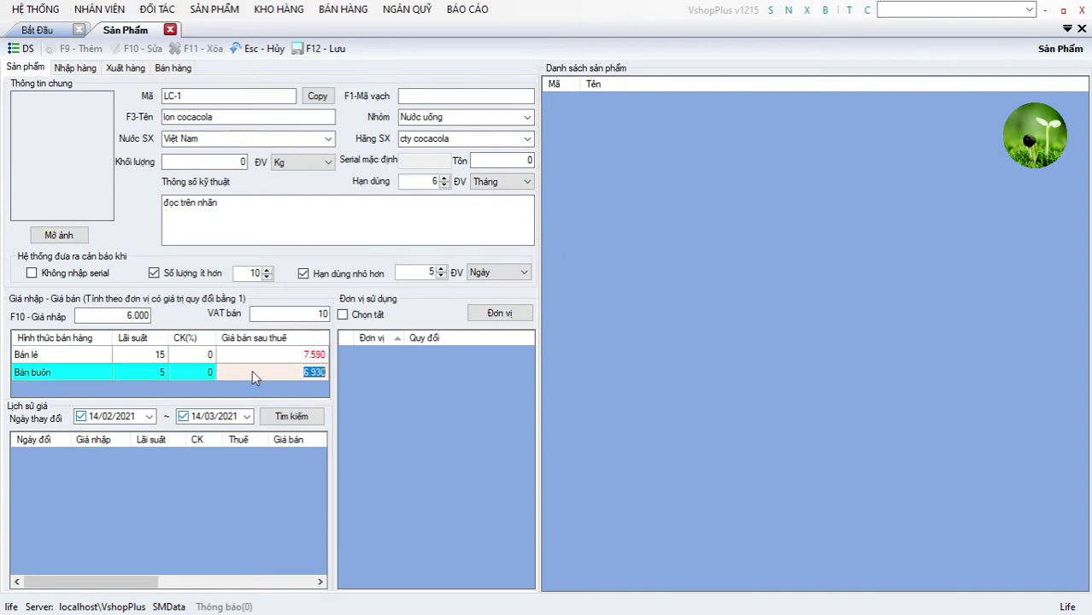
key(Return)
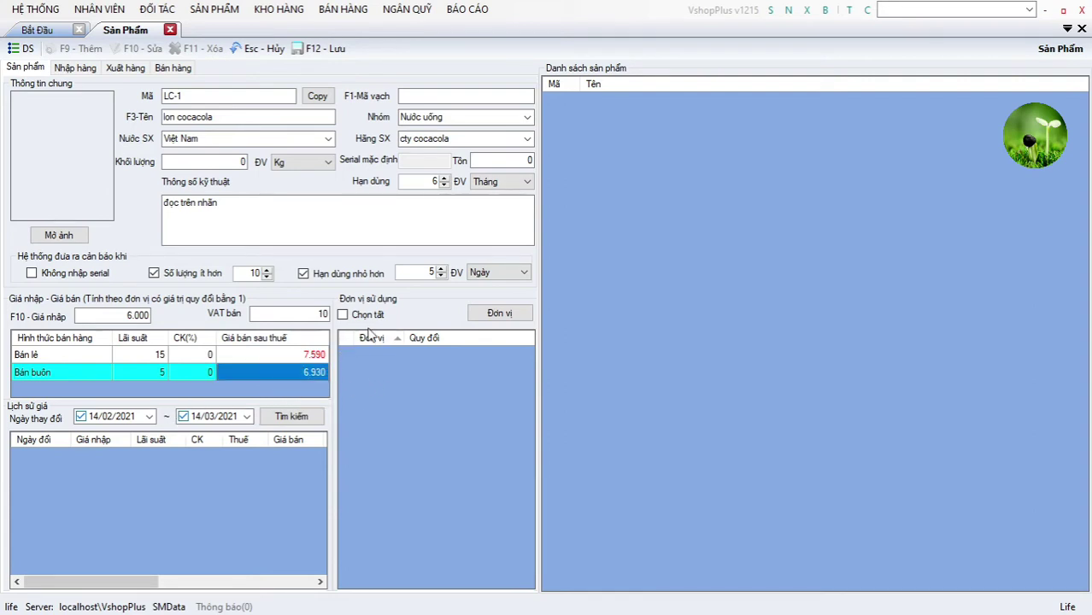
Step: Create the unit 'Lon' and save it to LC-1's units
click(500, 313)
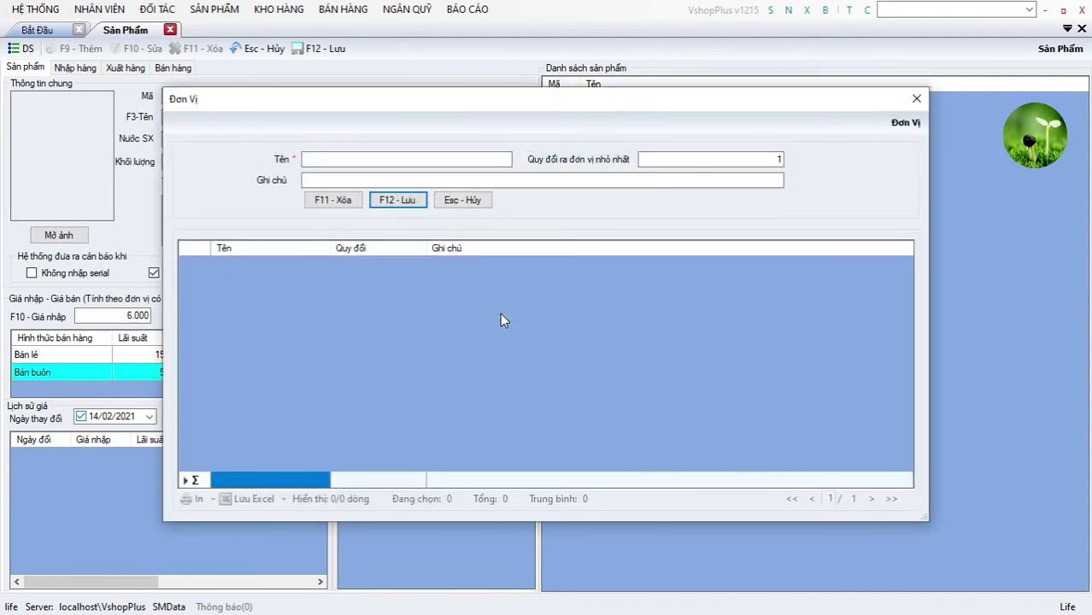
click(333, 159)
text(Lon)
click(405, 203)
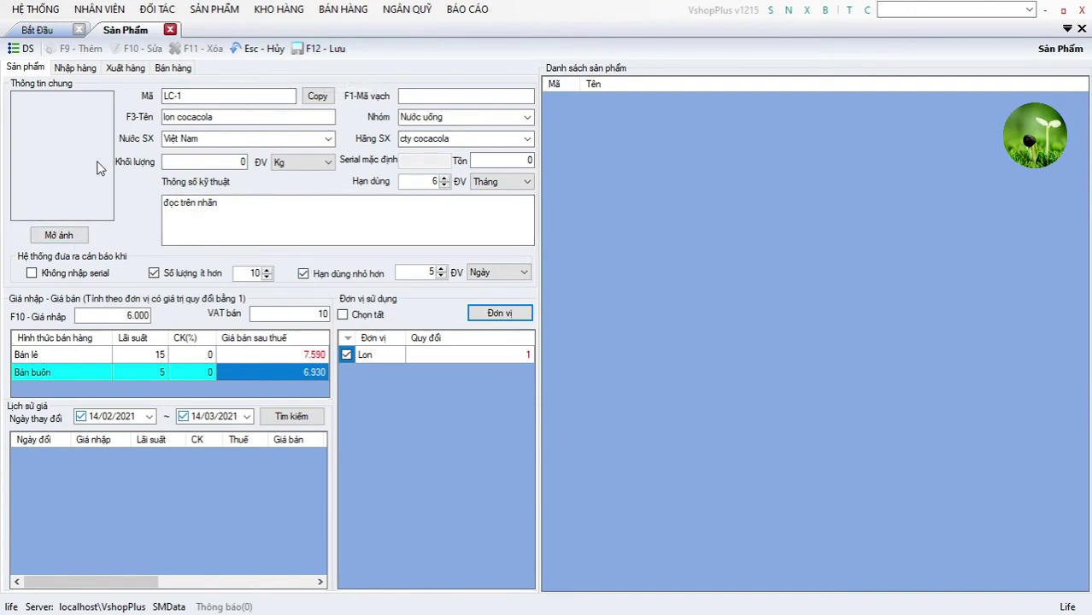
Step: Attach Coca-Cola can image 2 from the Desktop and save LC-1 to the product list
click(60, 236)
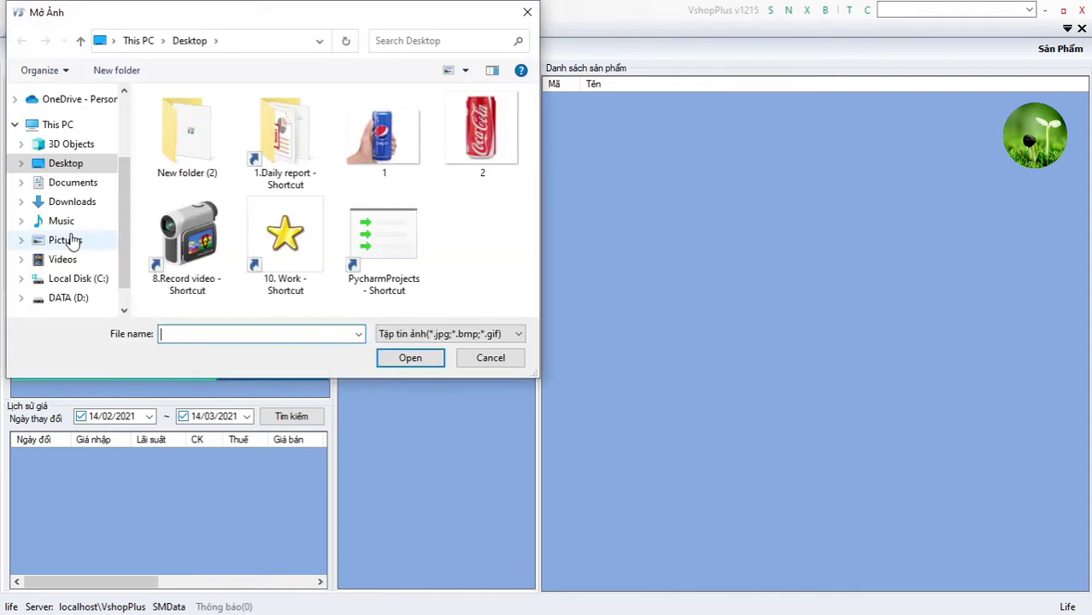
drag(341, 19, 589, 83)
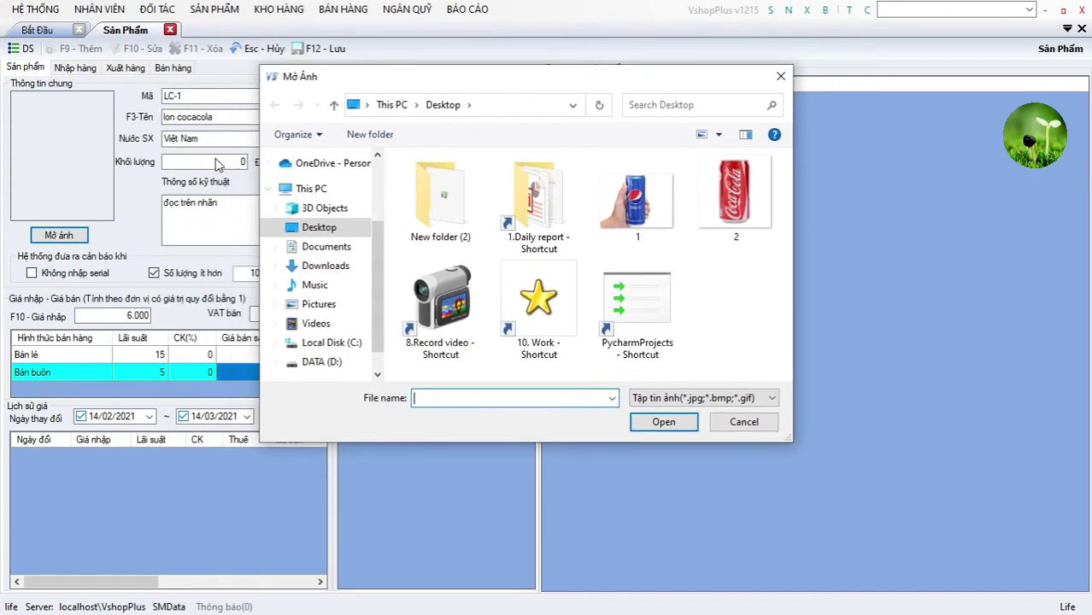
click(759, 209)
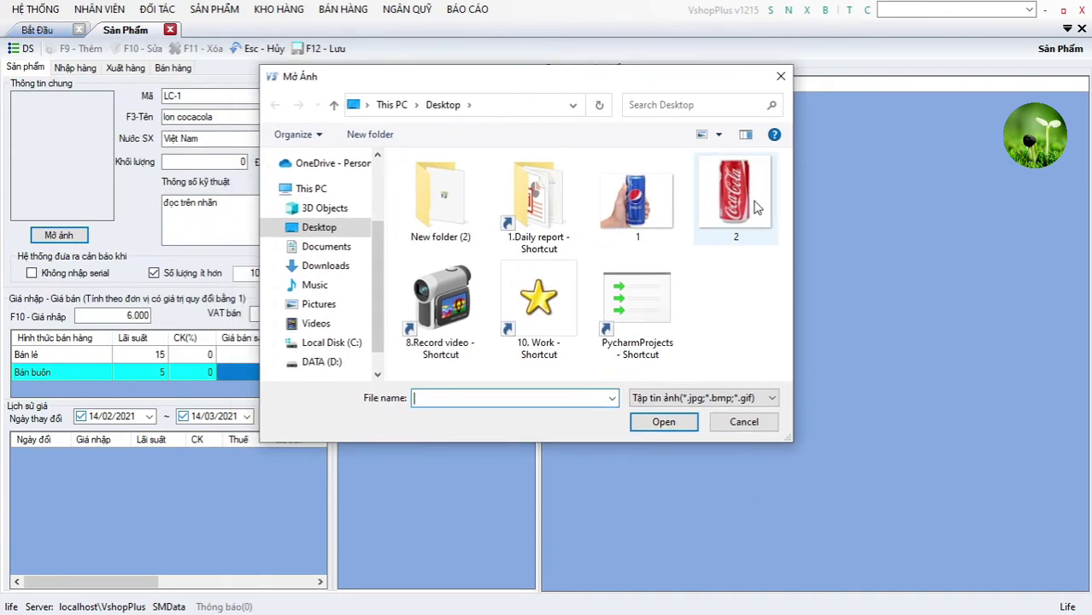
click(661, 420)
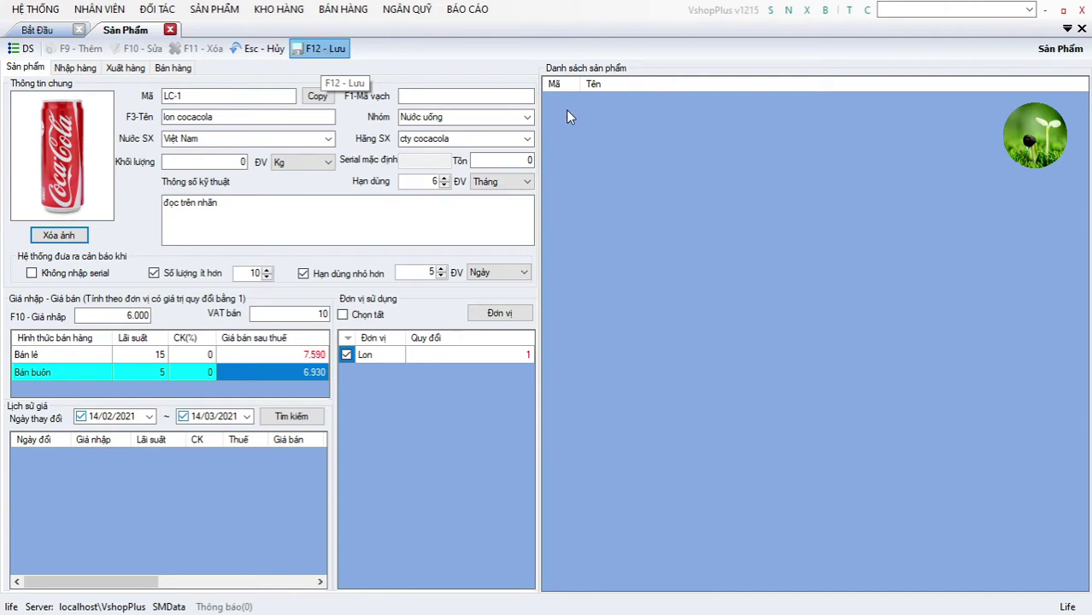
key(F12)
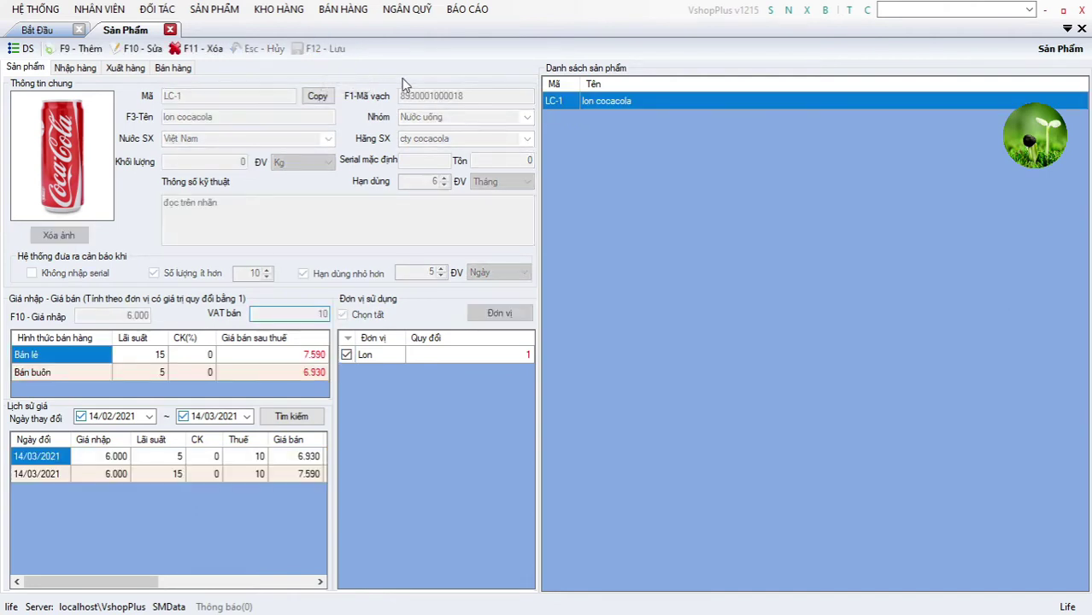
Step: Start a new product 'lon pepsi' in the Nước uống group
click(83, 49)
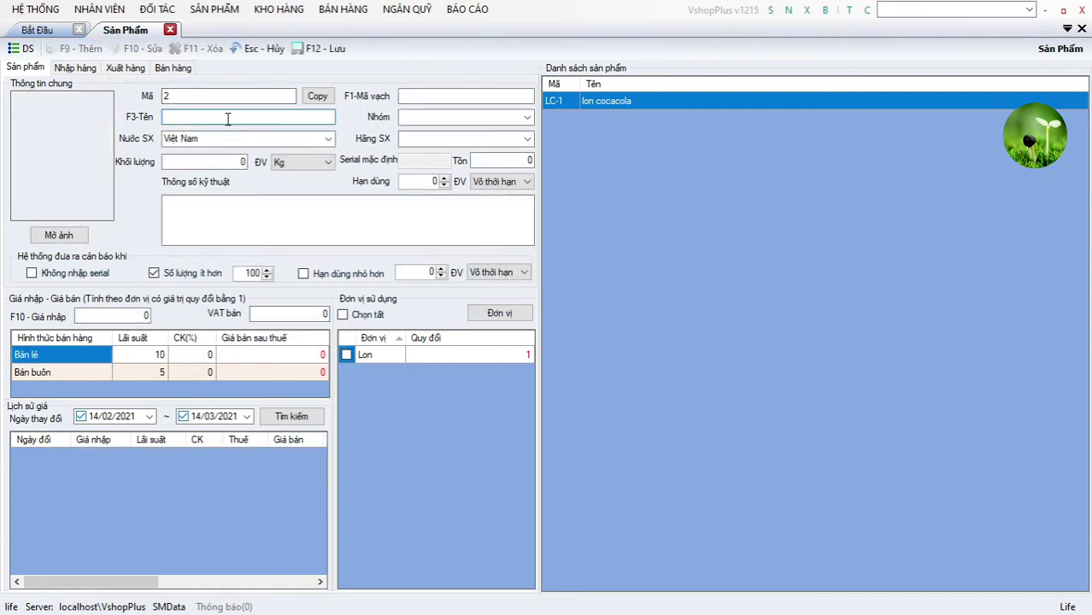
text(lon pepsi)
click(458, 118)
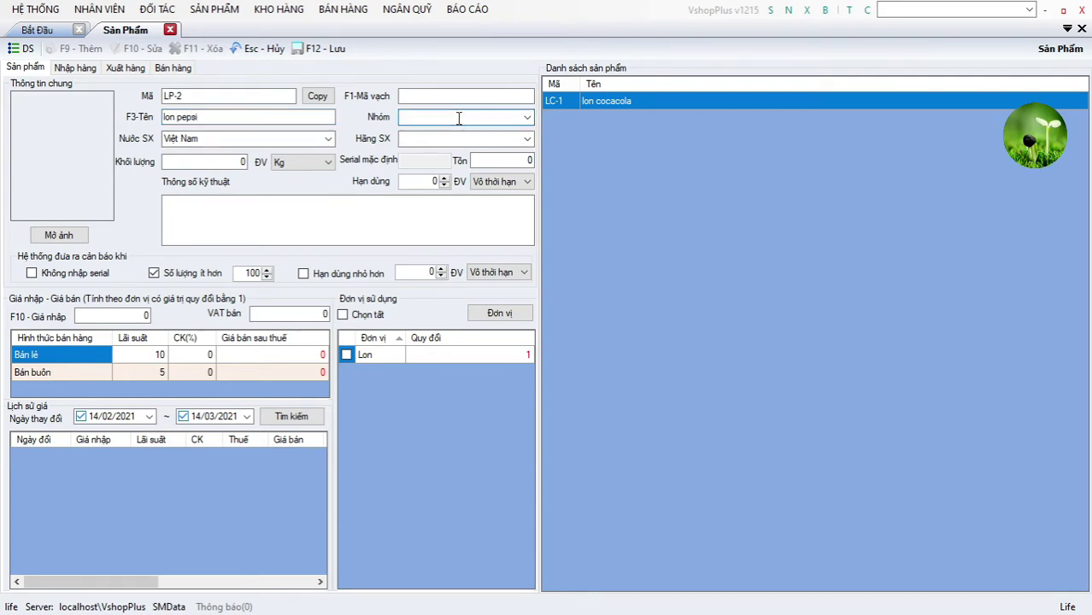
click(527, 117)
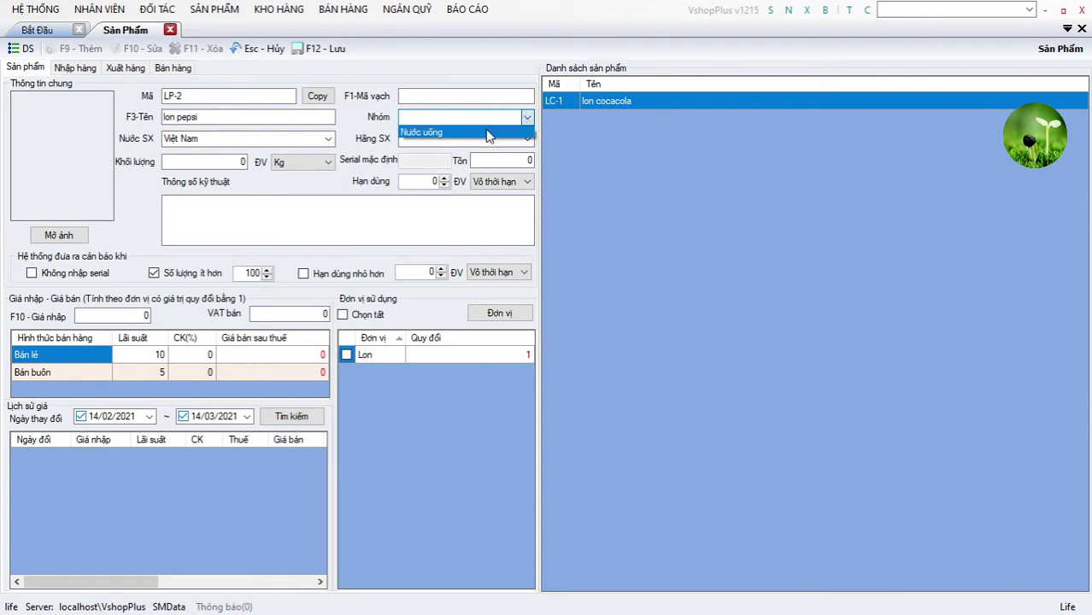
click(488, 133)
Step: Set manufacturer 'cy pepsi' and a shelf life of 6 Tháng
click(428, 136)
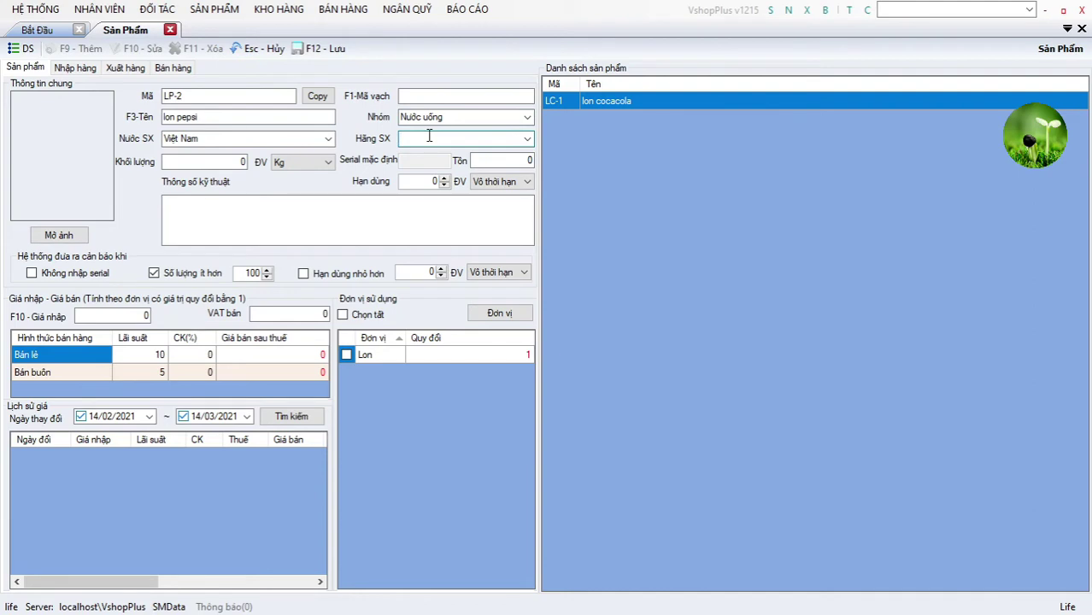
text(cy pepsi)
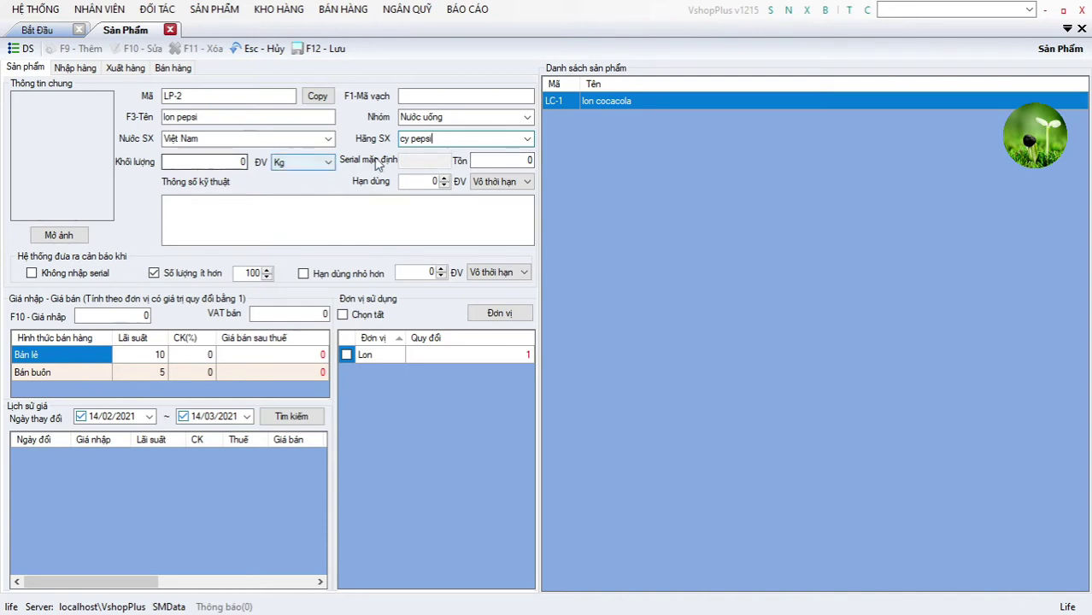
click(425, 181)
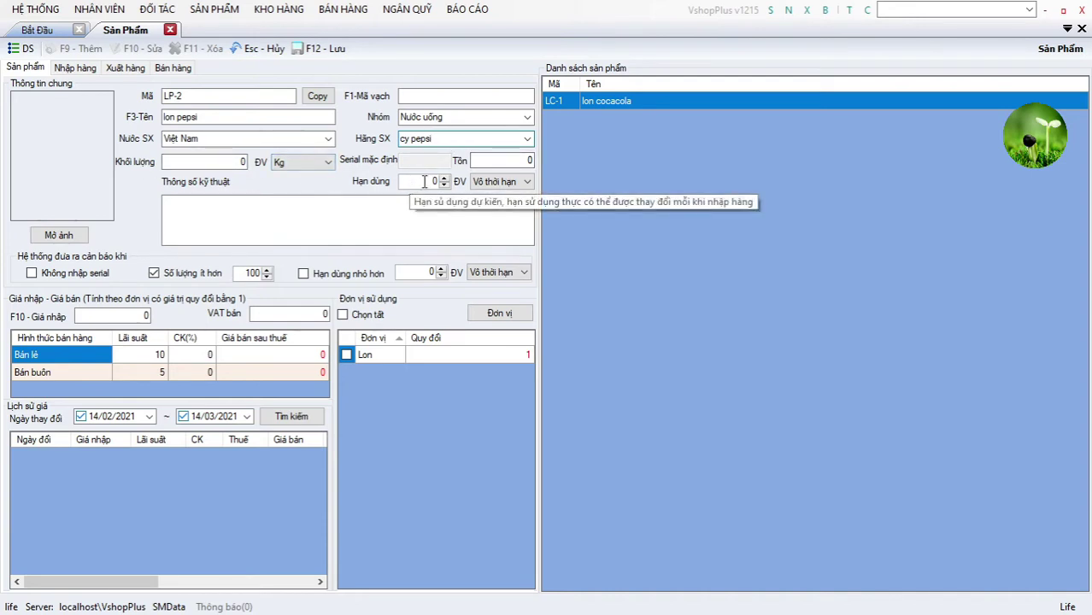
text(6)
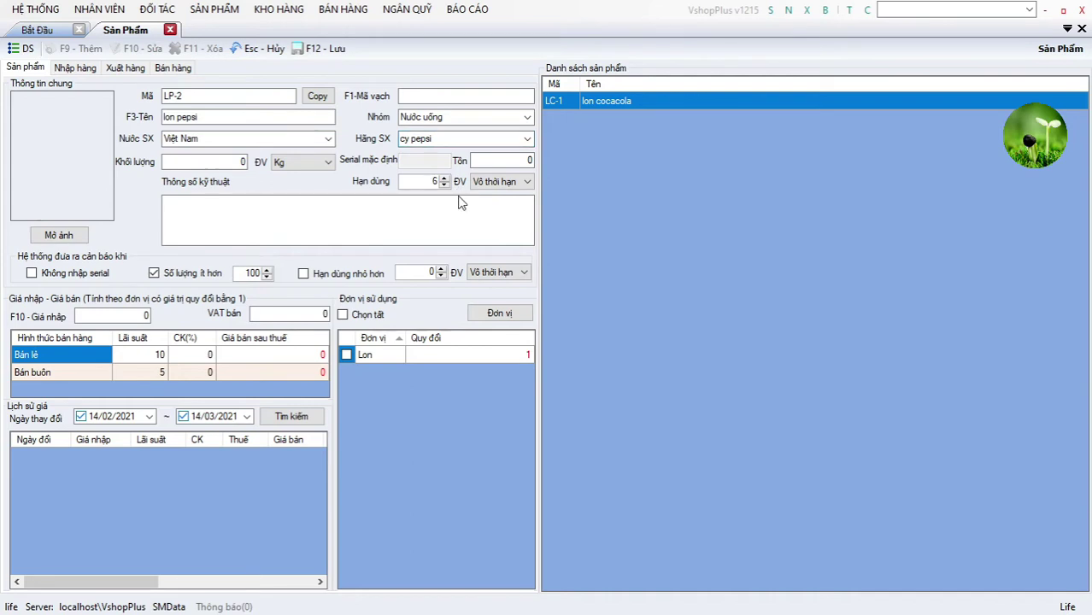
click(440, 215)
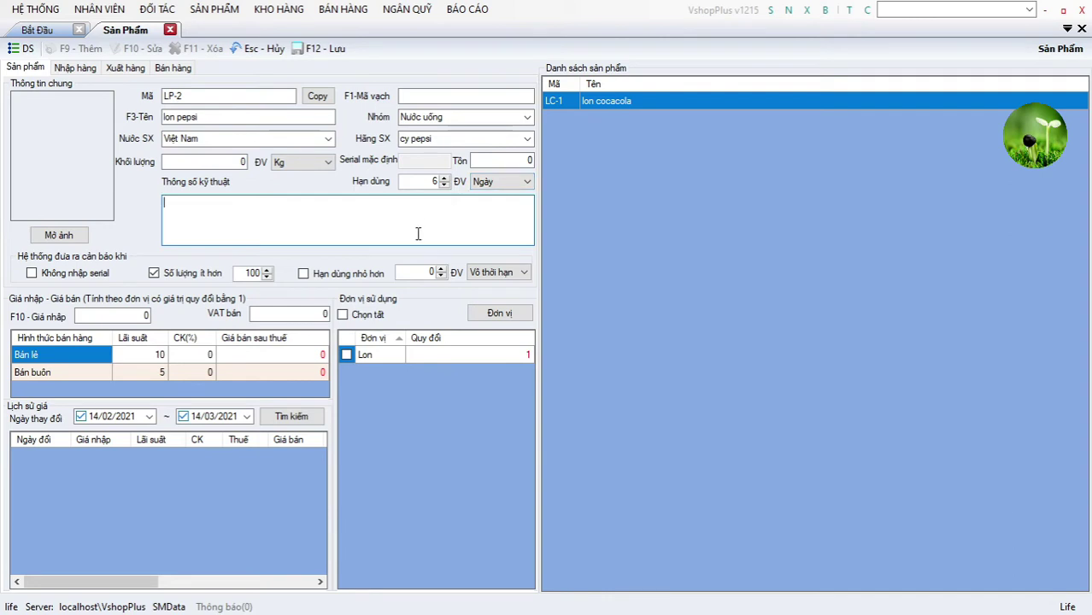
click(507, 188)
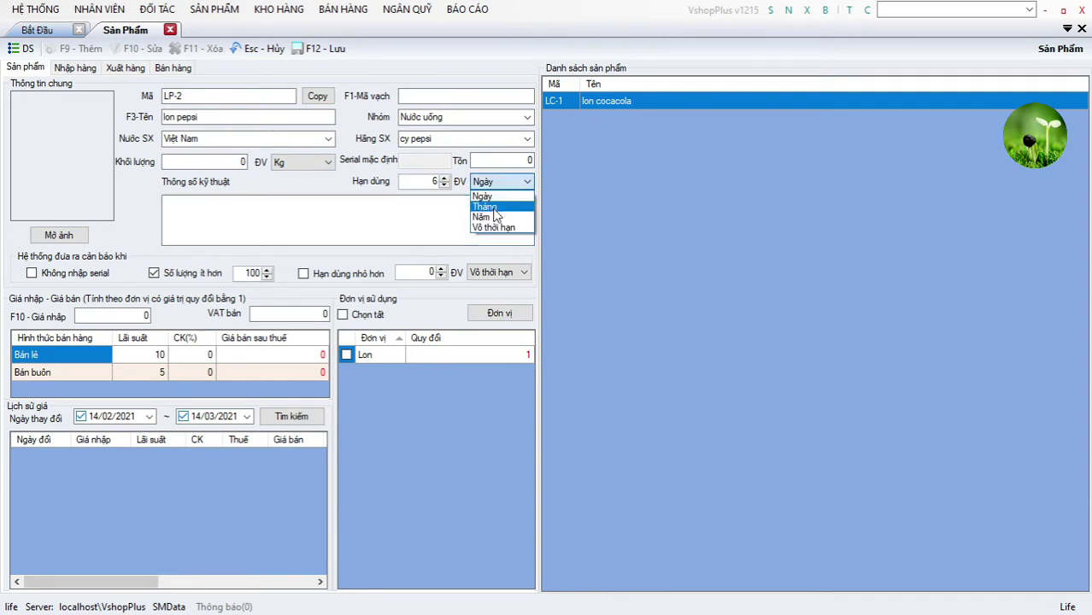
click(499, 220)
Step: Note specs 'đọc trên nhãn' and turn on a 10-day near-expiry alert
click(329, 229)
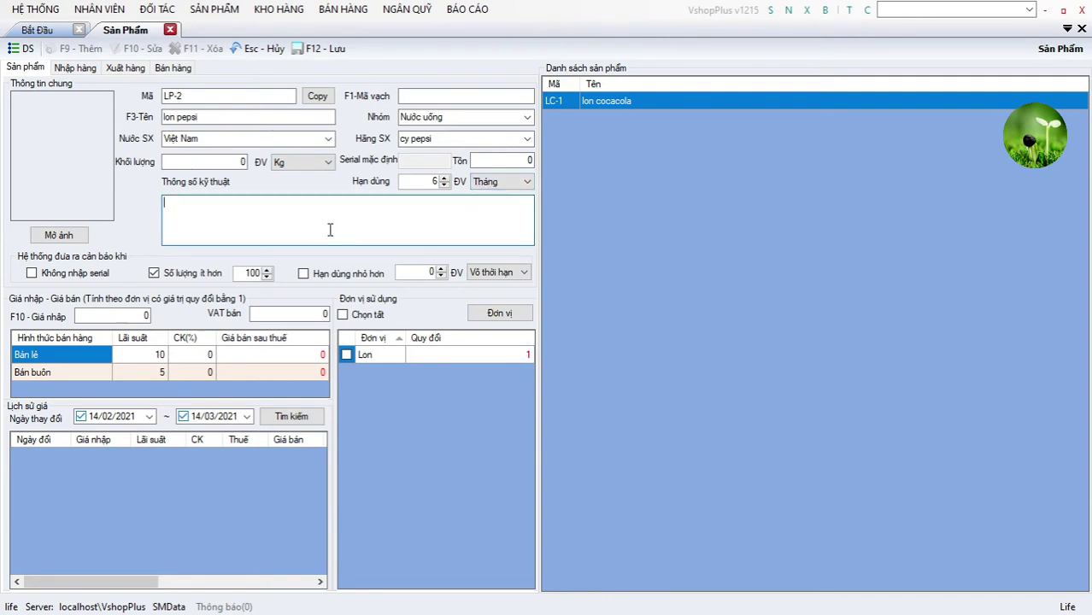
text(d)
text(ọc trên nhan)
double_click(246, 272)
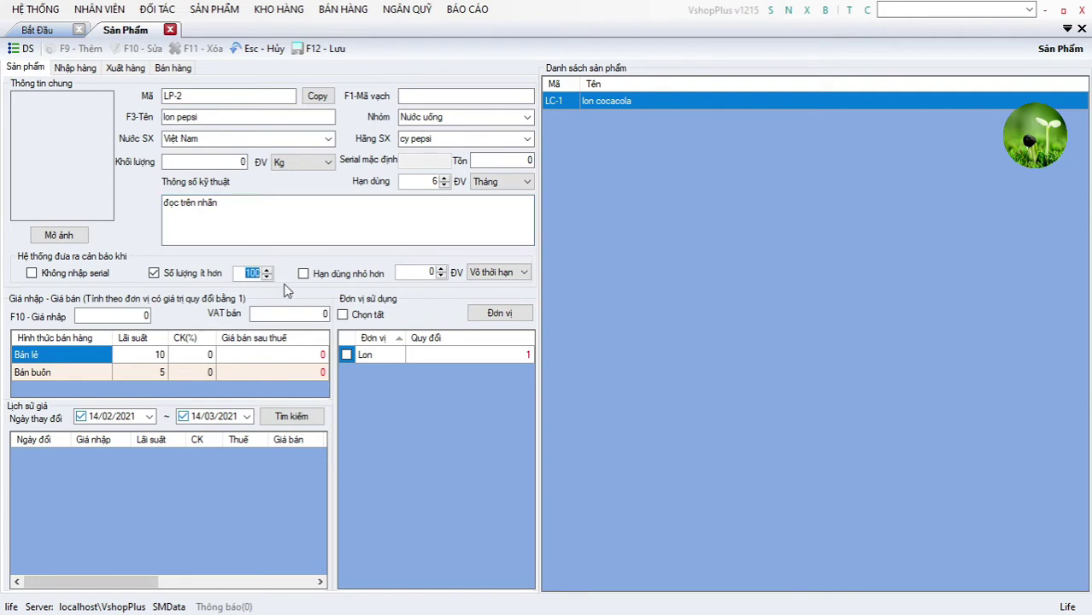
click(313, 227)
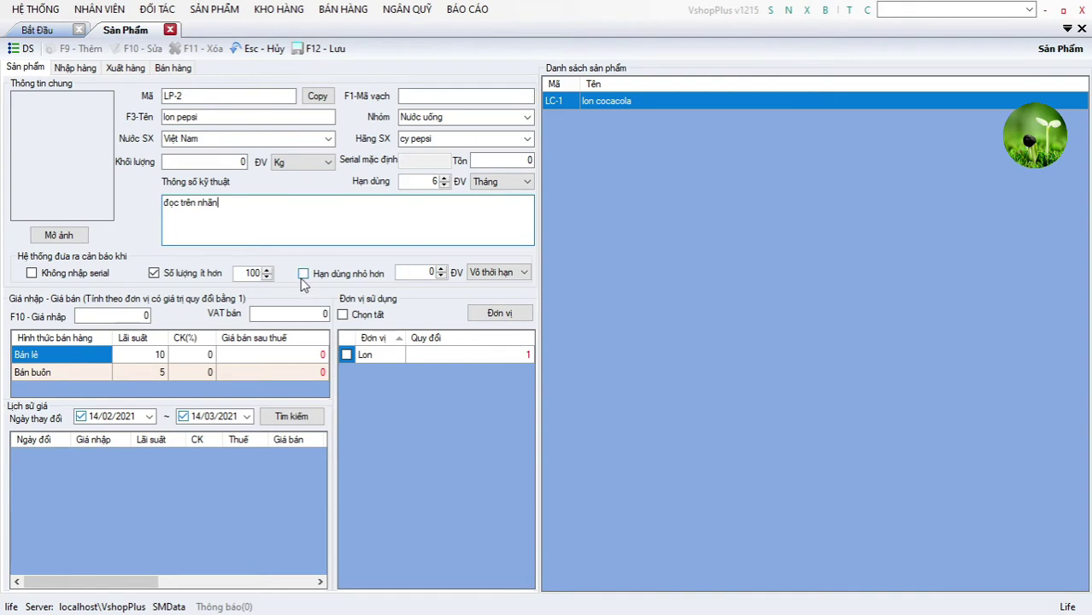
click(303, 273)
click(431, 274)
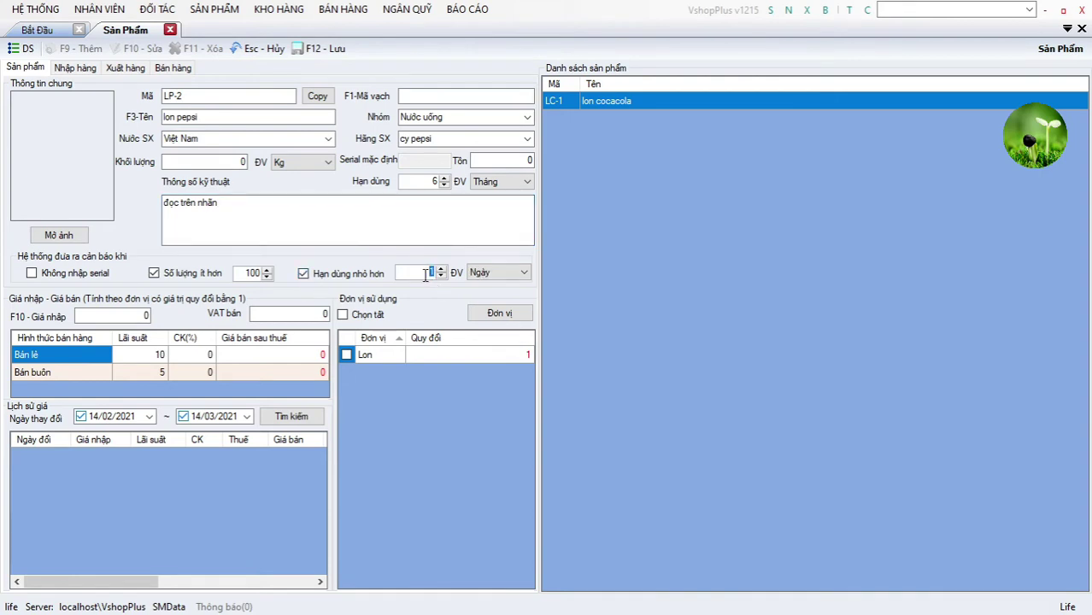
text(10)
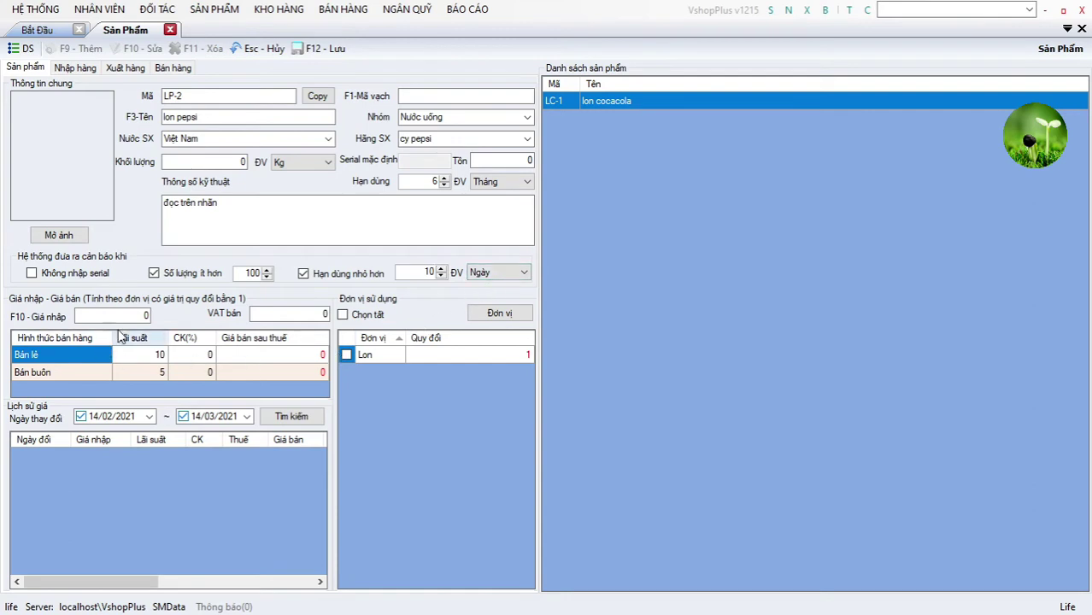
Step: Price lon pepsi at 7.000 purchase with 10 VAT, giving retail 8.470 and wholesale 8.085
click(141, 317)
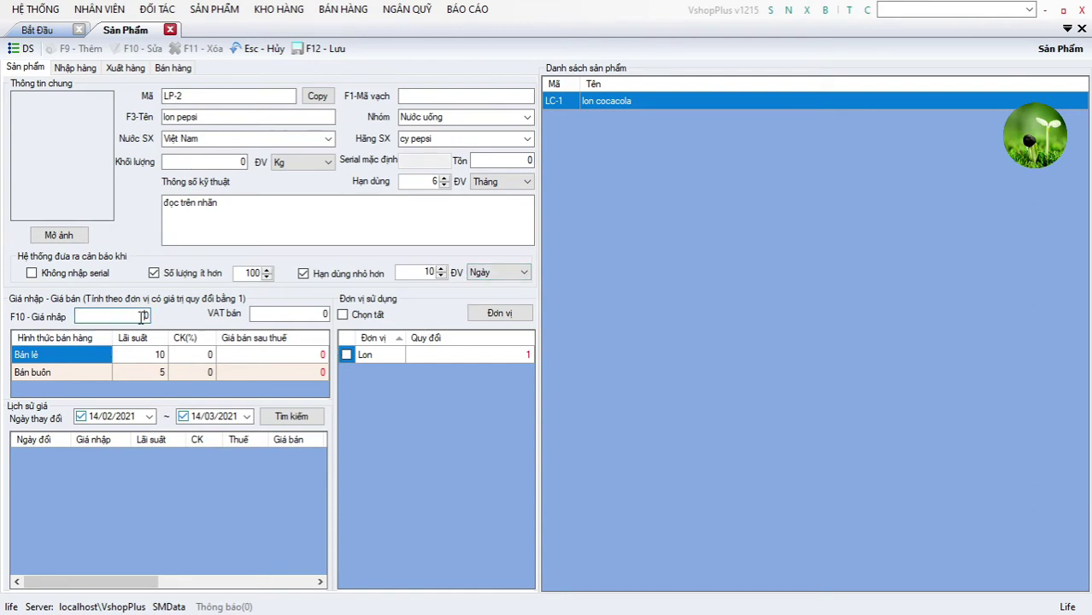
text(6000)
click(137, 315)
key(BackSpace)
text(7)
click(280, 313)
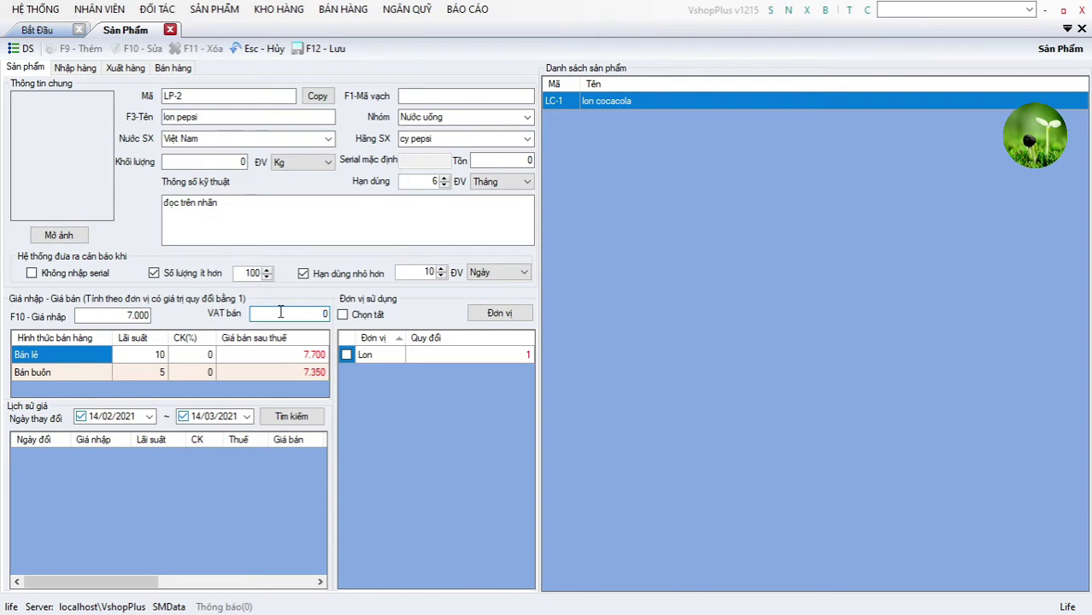
text(1)
click(128, 370)
click(137, 354)
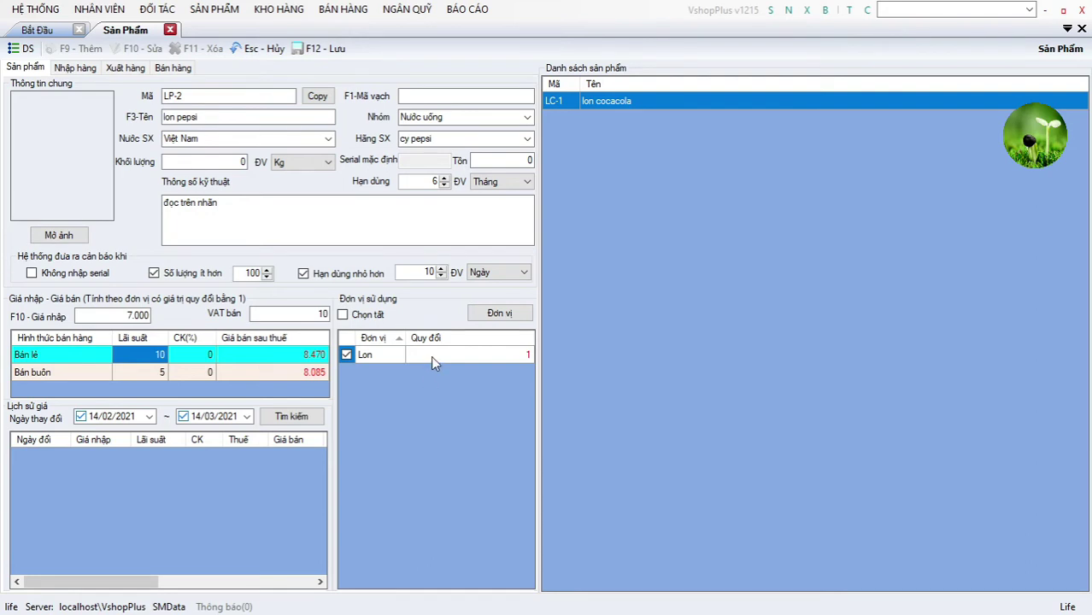
Step: Attach the Pepsi can image to lon pepsi, save it as LP-2, then start blank product 3
click(78, 239)
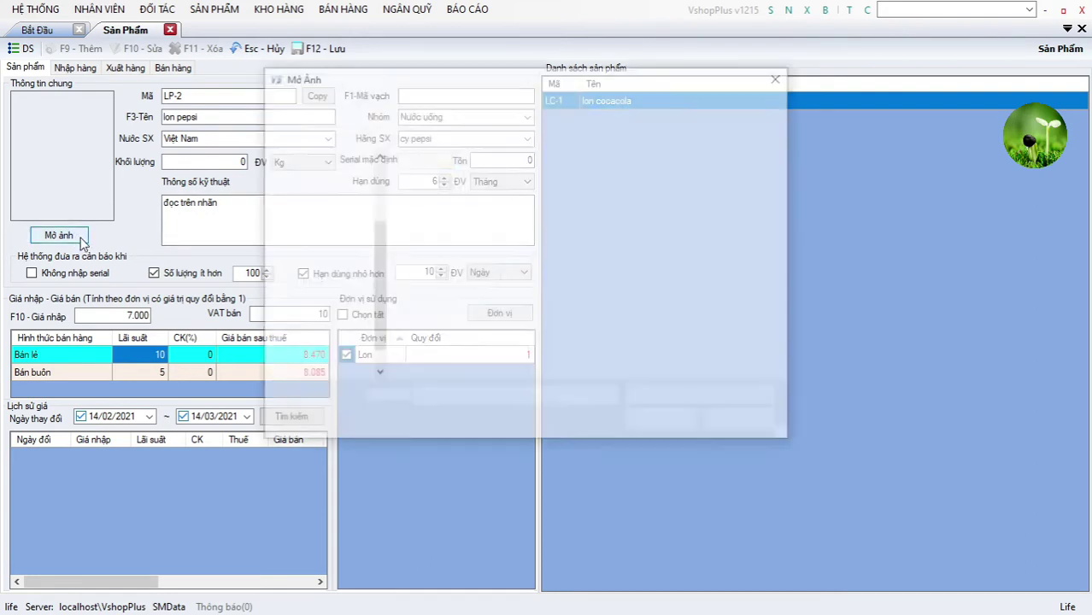
click(617, 201)
click(635, 417)
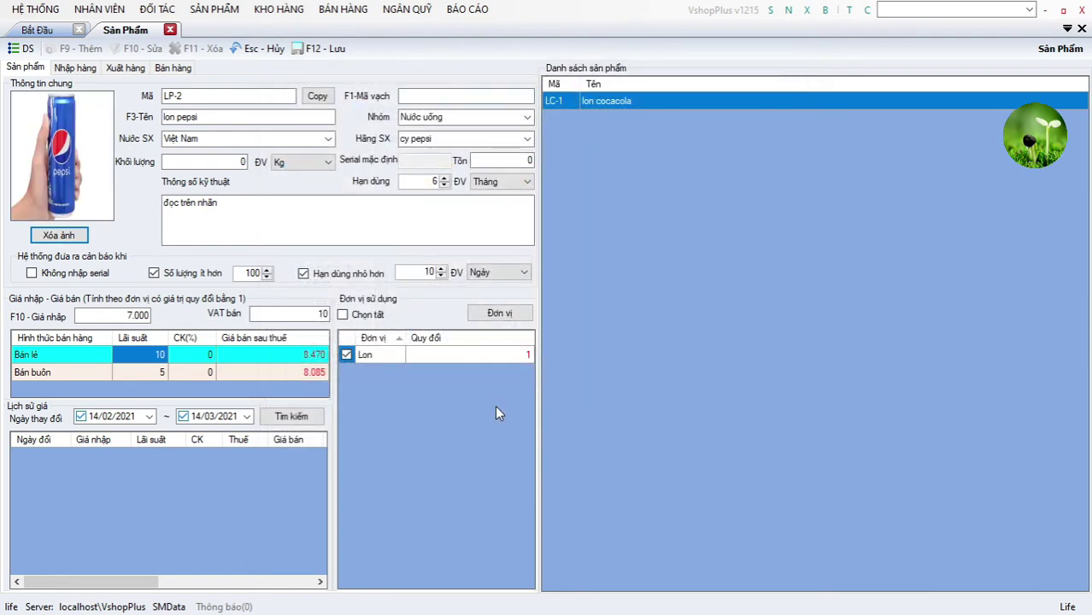
click(327, 49)
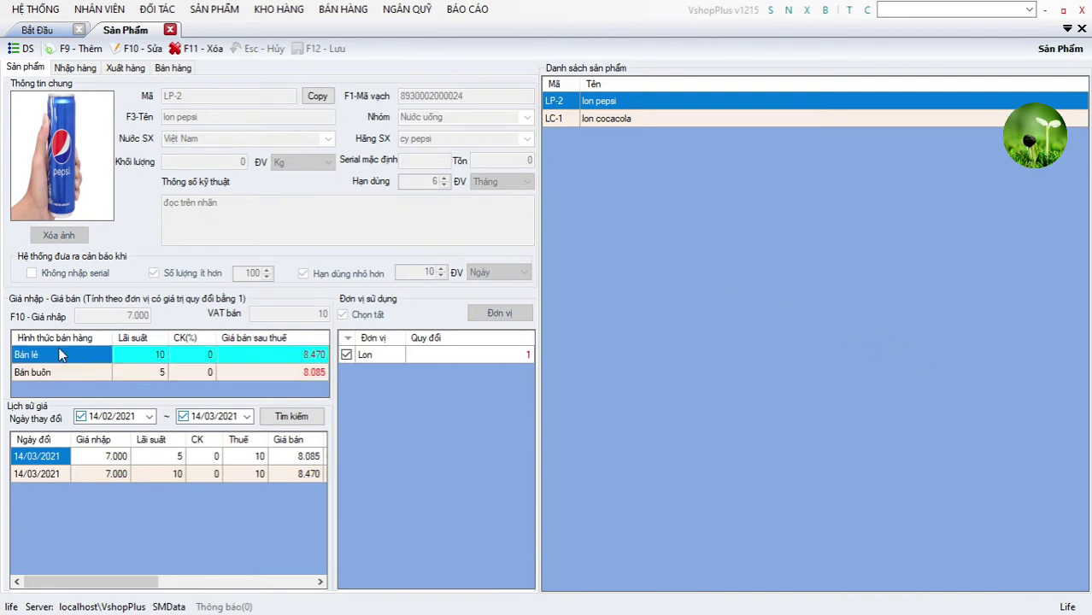
click(75, 51)
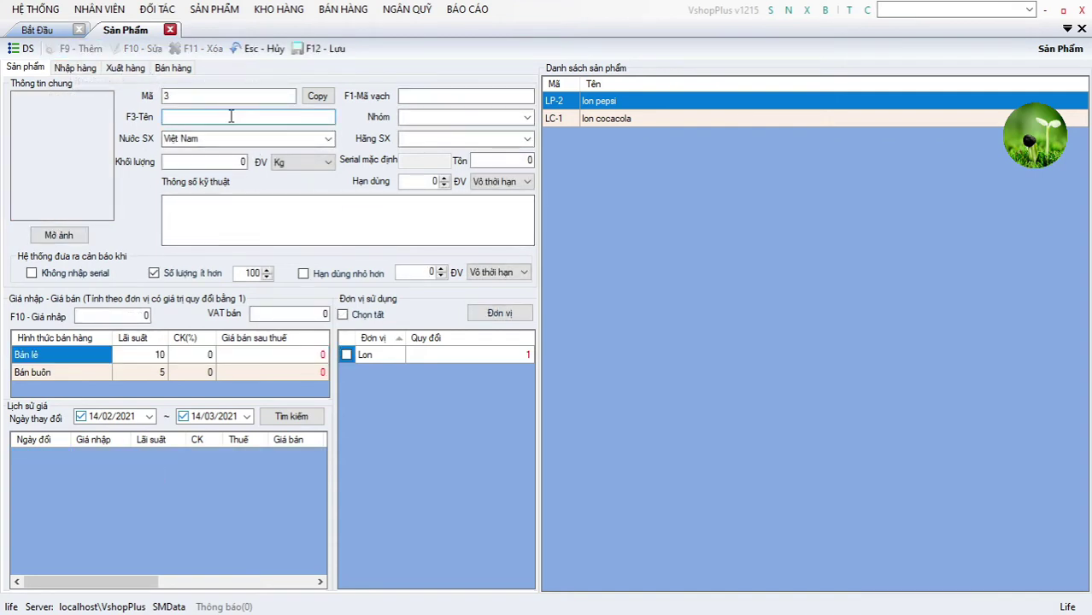
Step: Name the product 'Quạt nước' with manufacturer 'cty quạt nước'
text(quat nước)
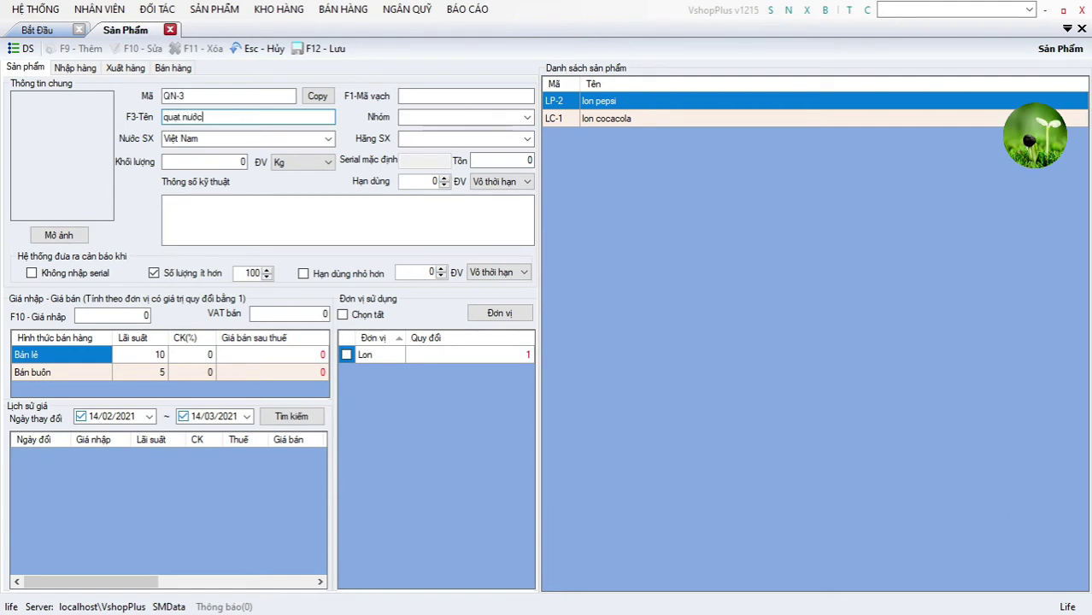
double_click(170, 117)
text(Quạt)
click(410, 140)
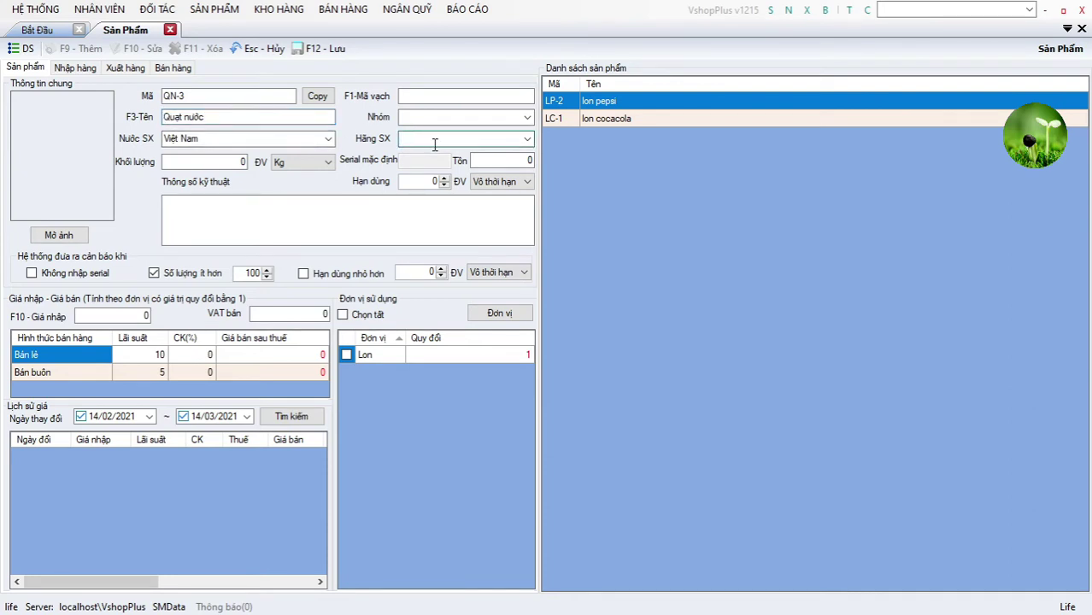
text(c)
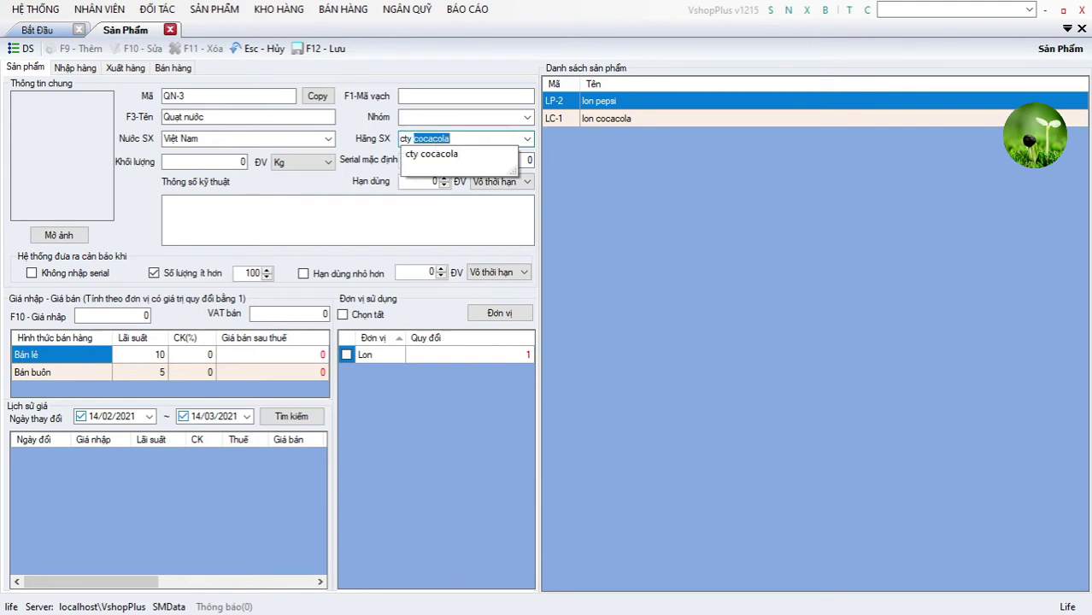
text(ty quat)
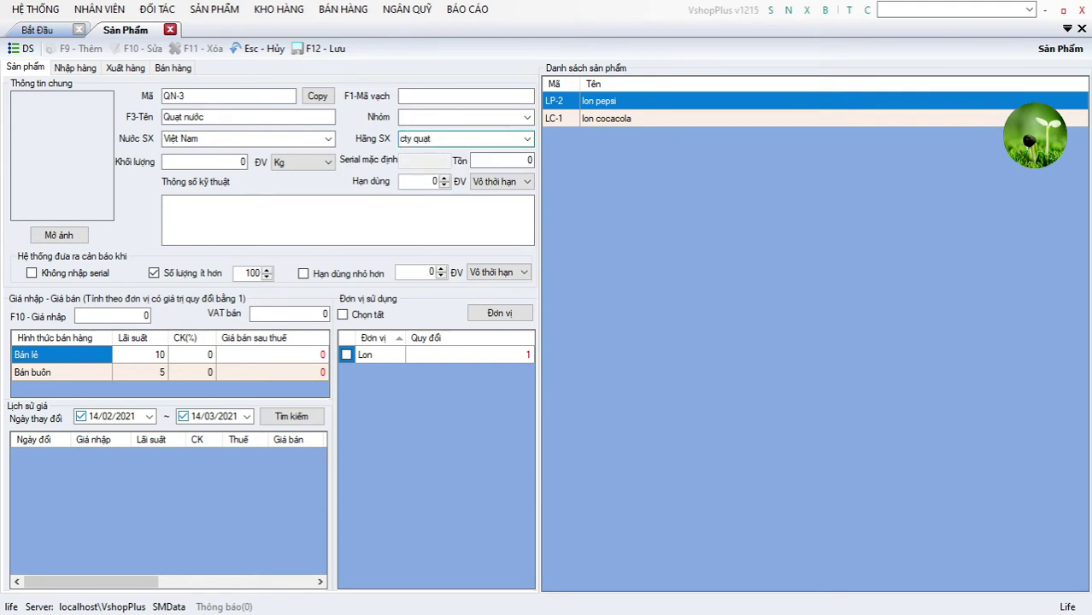
key(BackSpace)
key(BackSpace)
text(ạt nước)
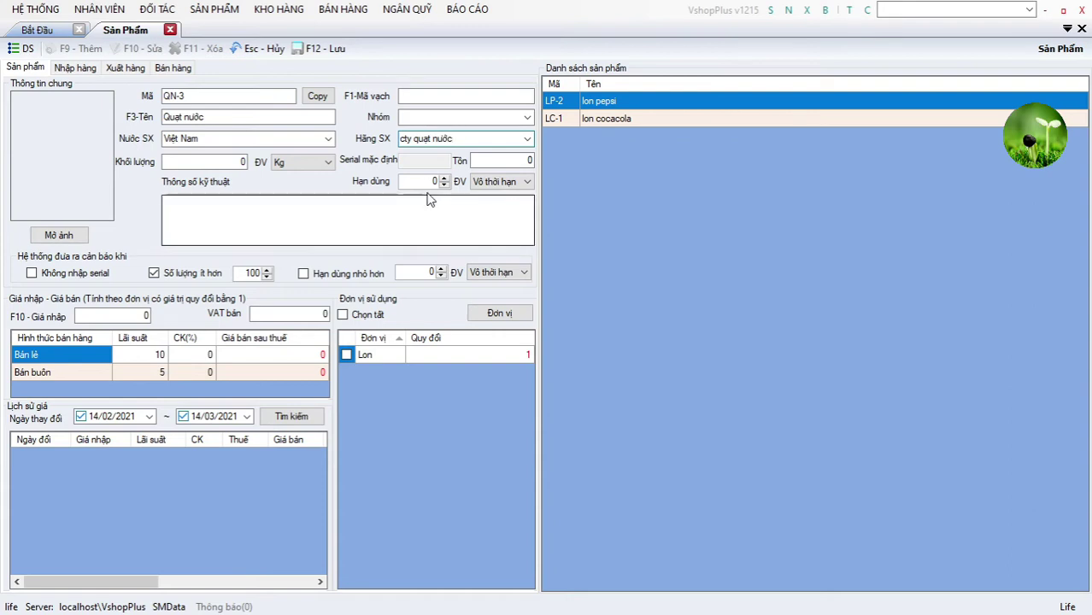
click(427, 187)
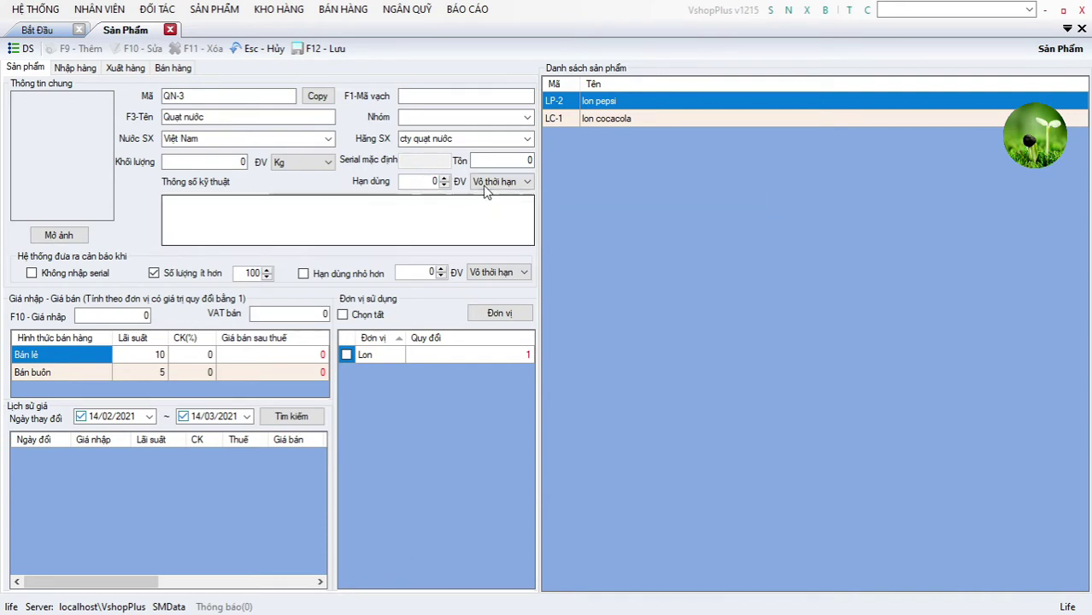
Step: Add spec note 'đọc trên nhãn' and set the low-stock alert to under 5
click(425, 229)
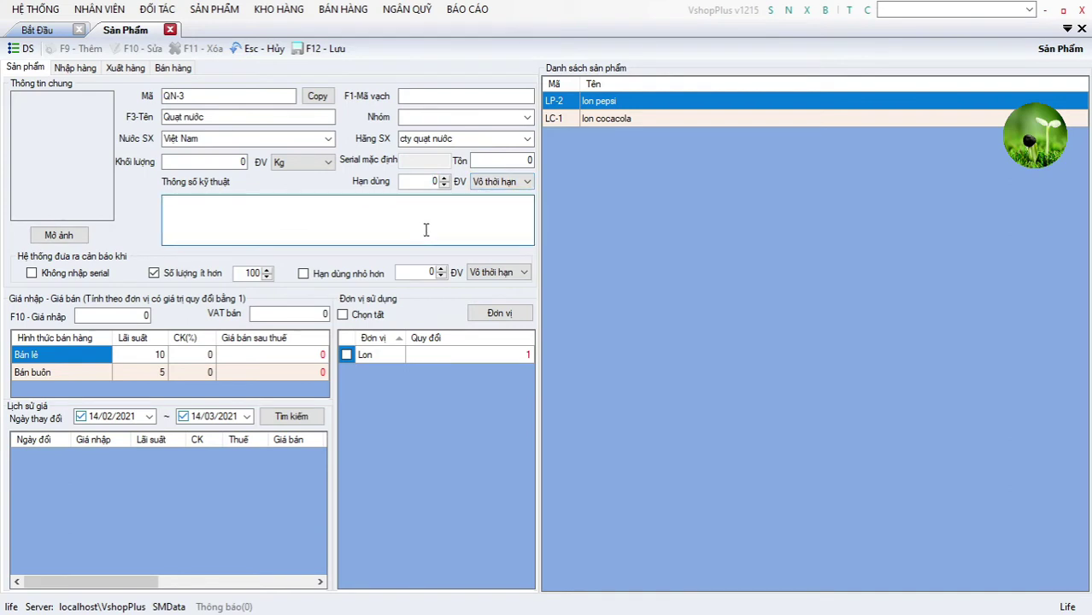
text(đọc trên nhãn)
double_click(250, 274)
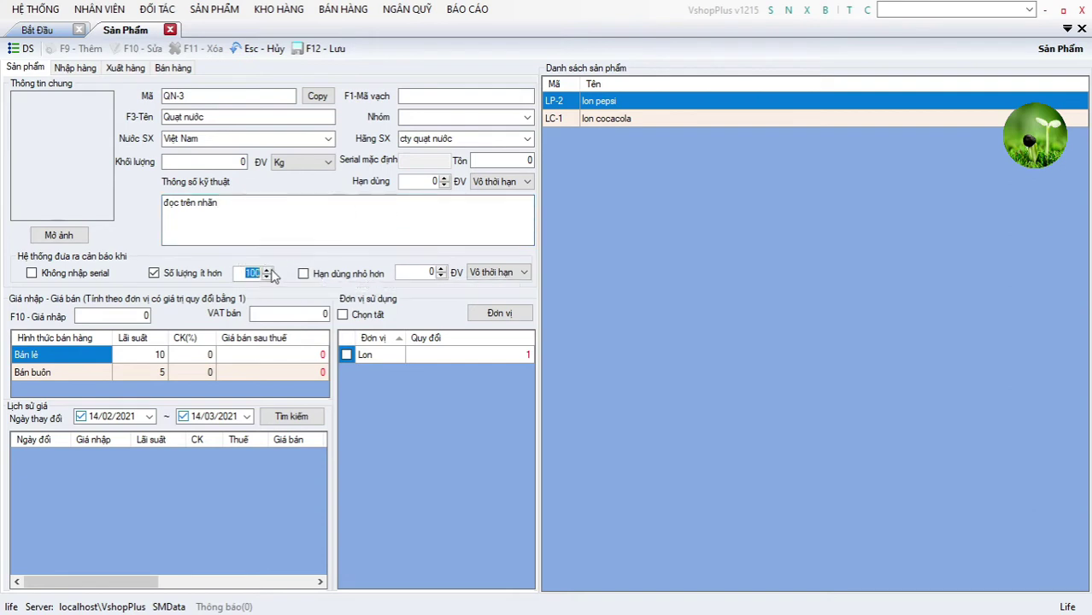
text(5)
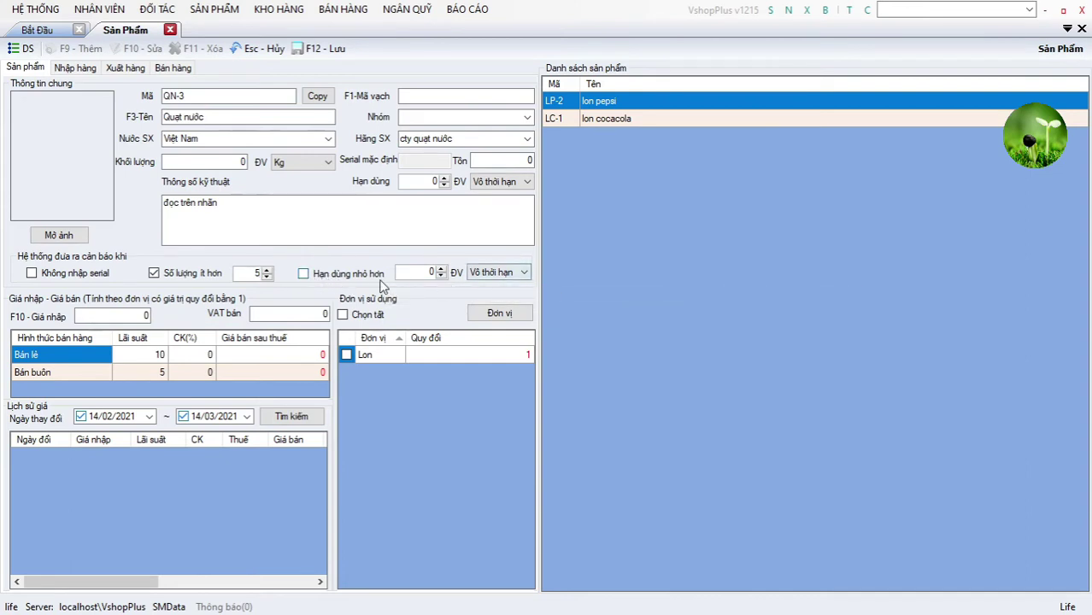
click(373, 235)
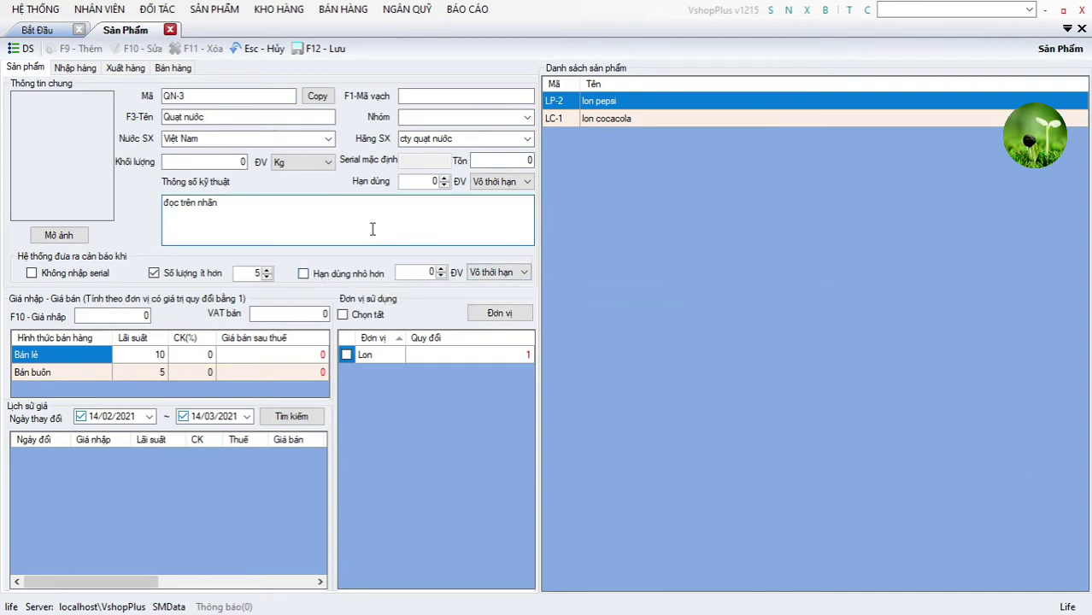
Step: Enter purchase price 250.000 and 10% sales VAT, giving retail 302.500 and wholesale 288.750
click(98, 314)
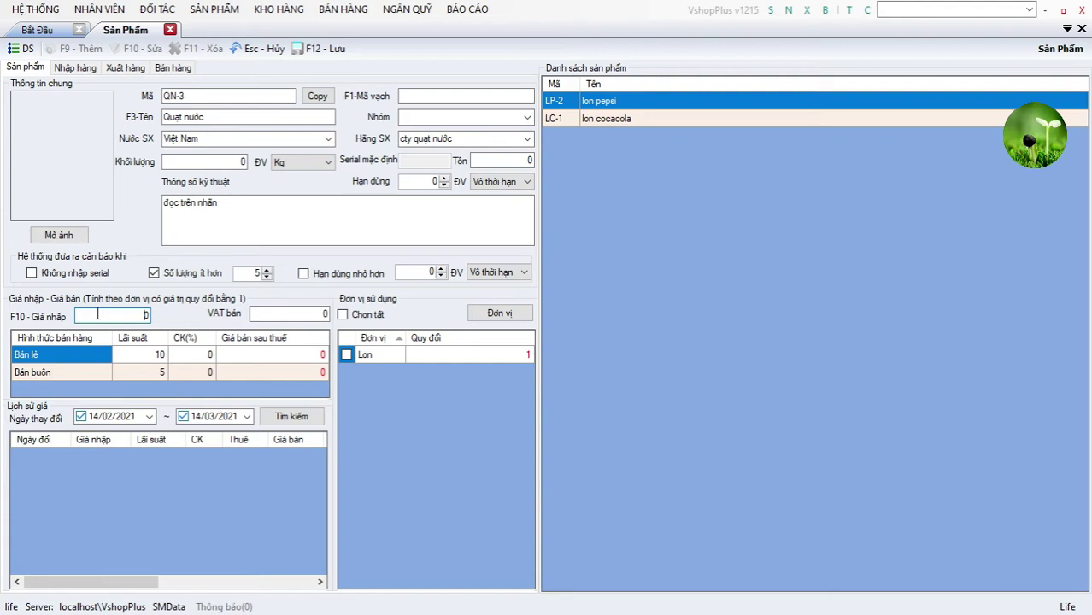
text(250000)
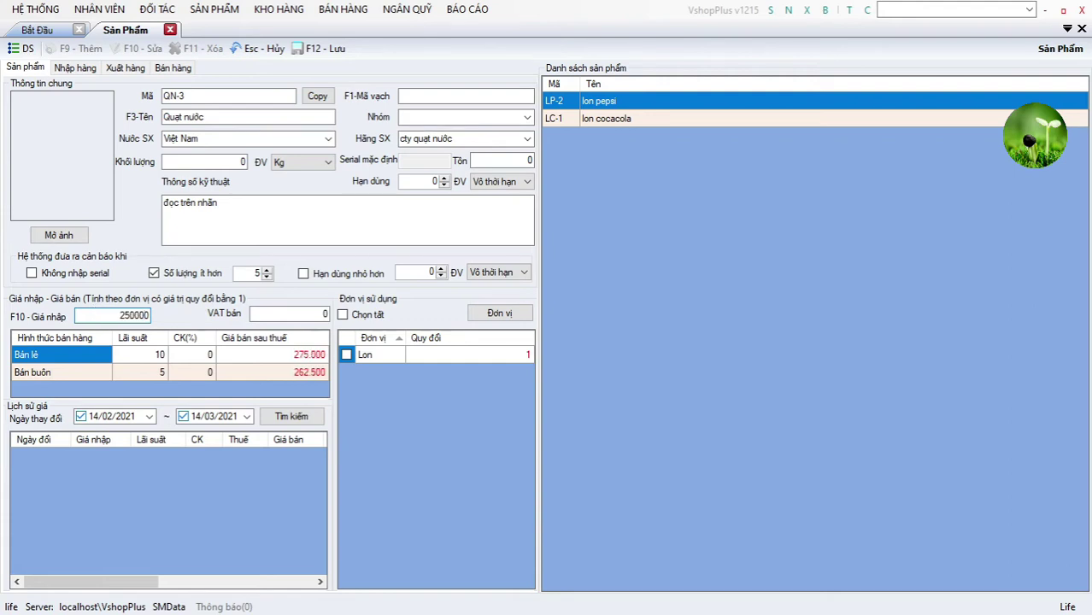
click(290, 313)
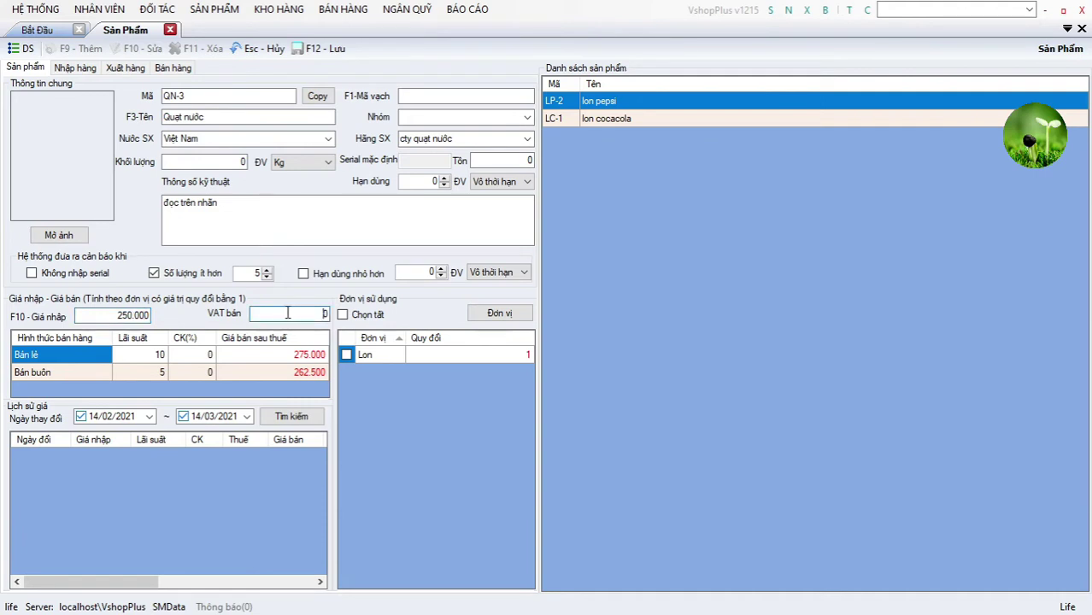
text(10)
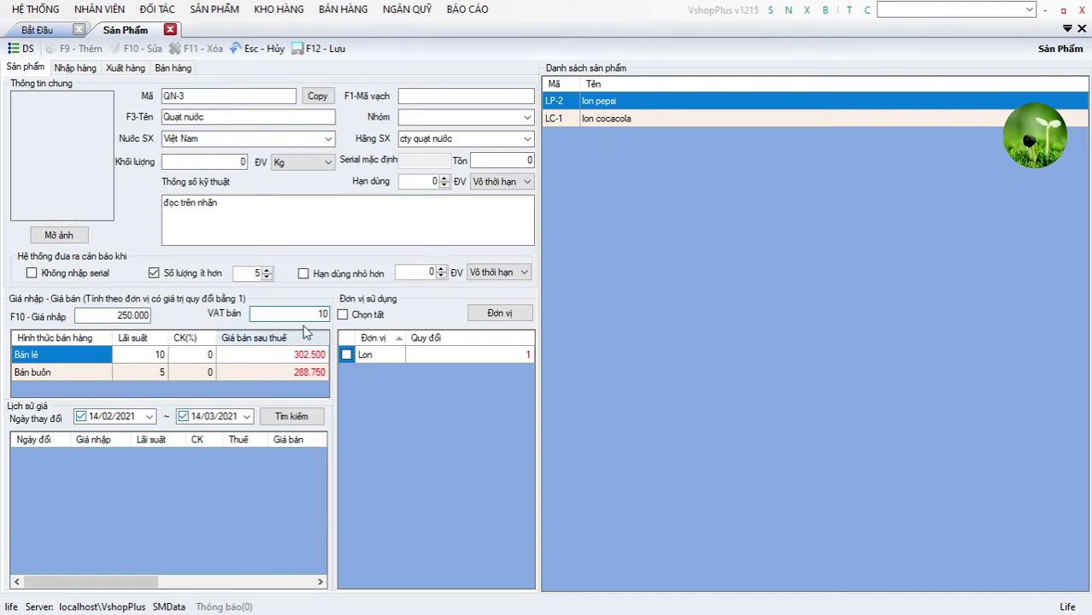
drag(306, 313, 329, 314)
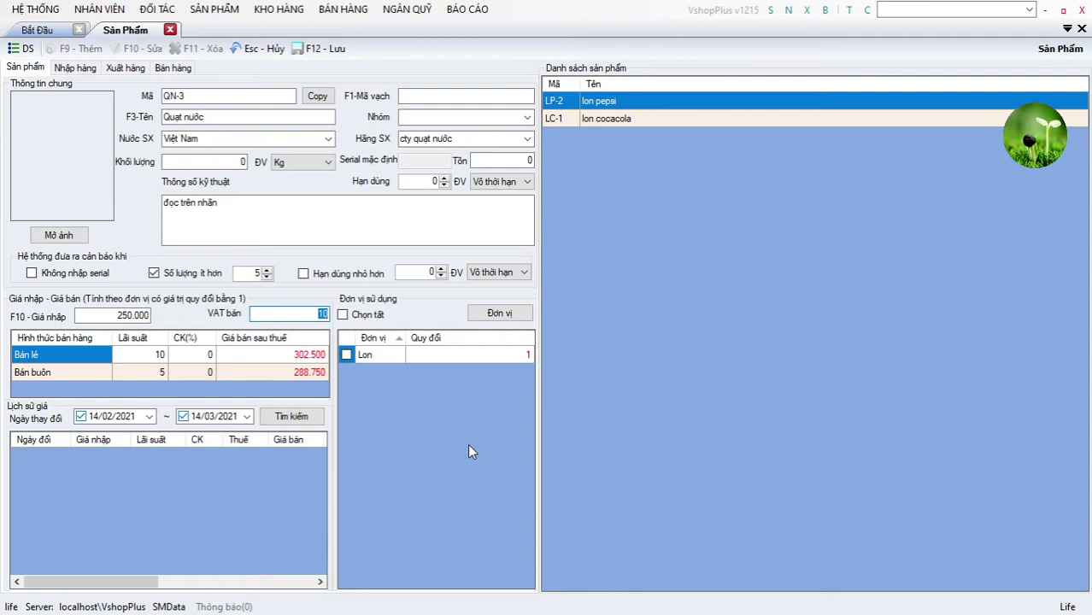
key(Right)
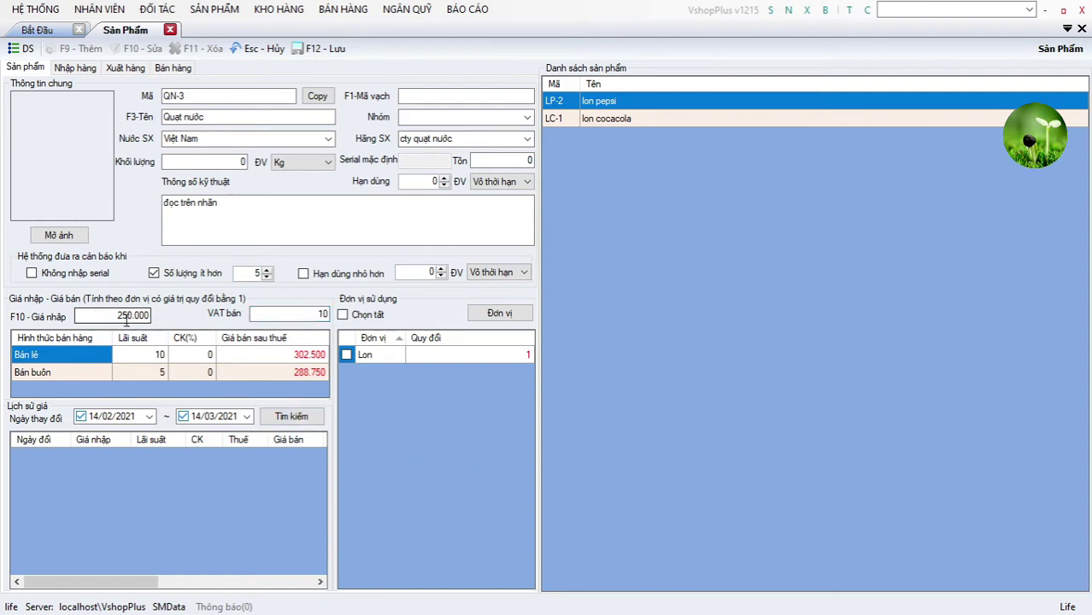
Step: Add and save unit 'Cái' (conversion 1) in the units window as Quạt nước's unit
click(494, 314)
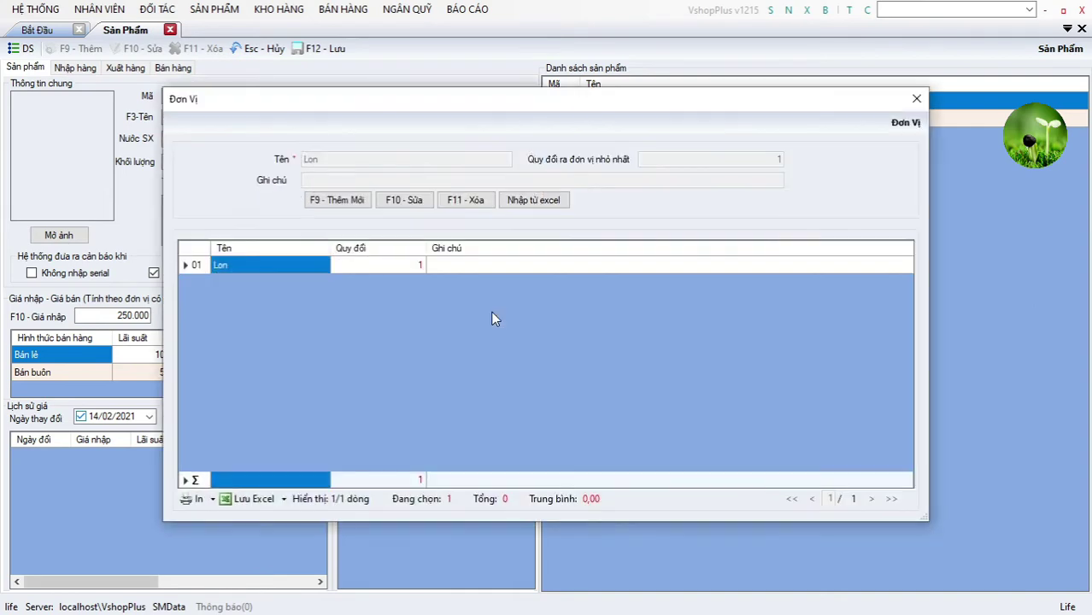
click(917, 99)
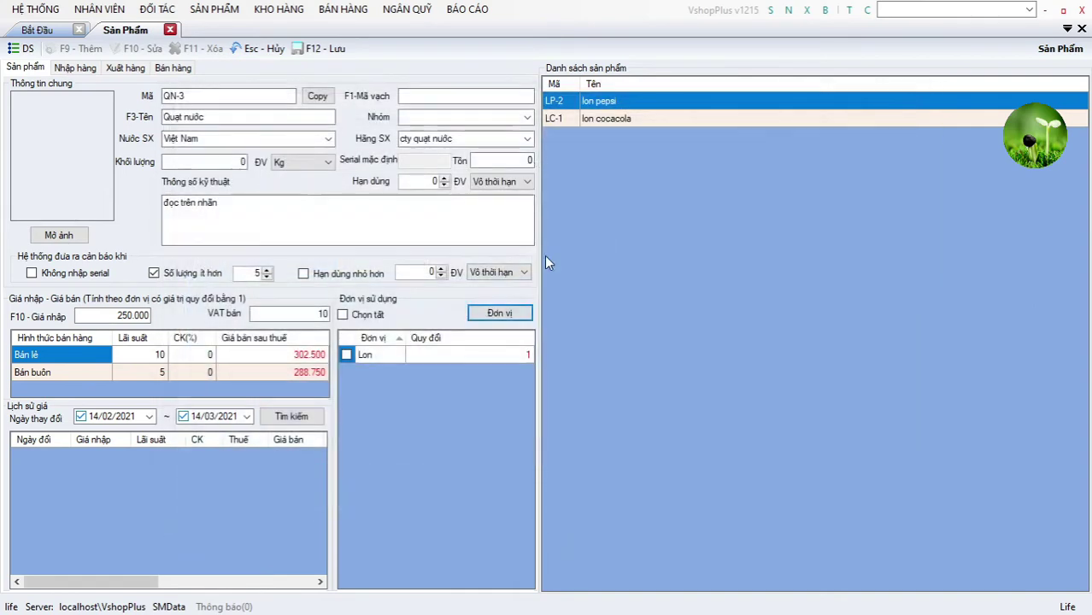
click(488, 315)
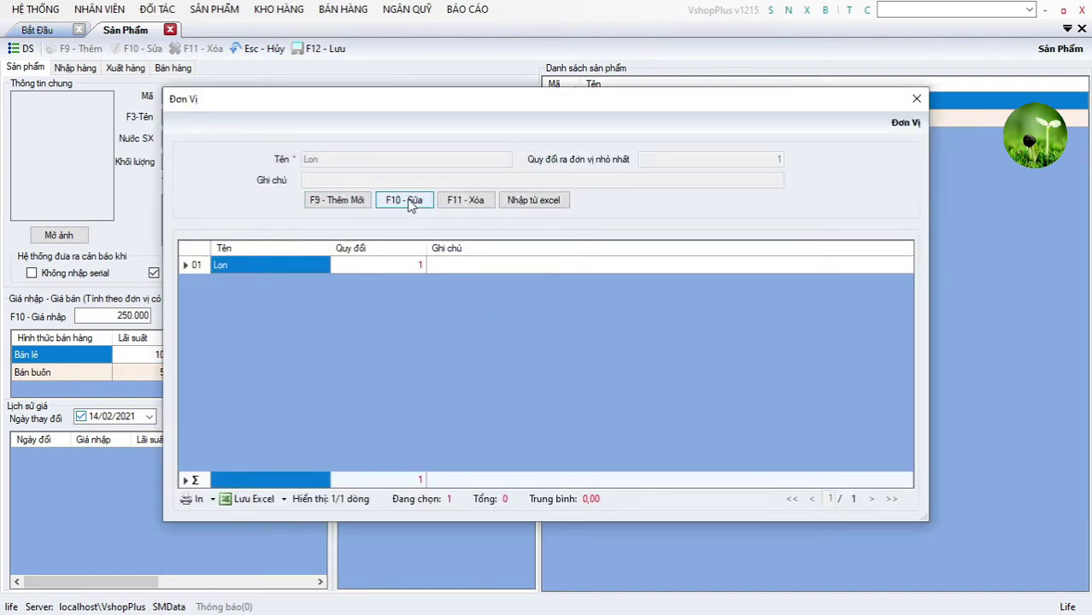
click(355, 211)
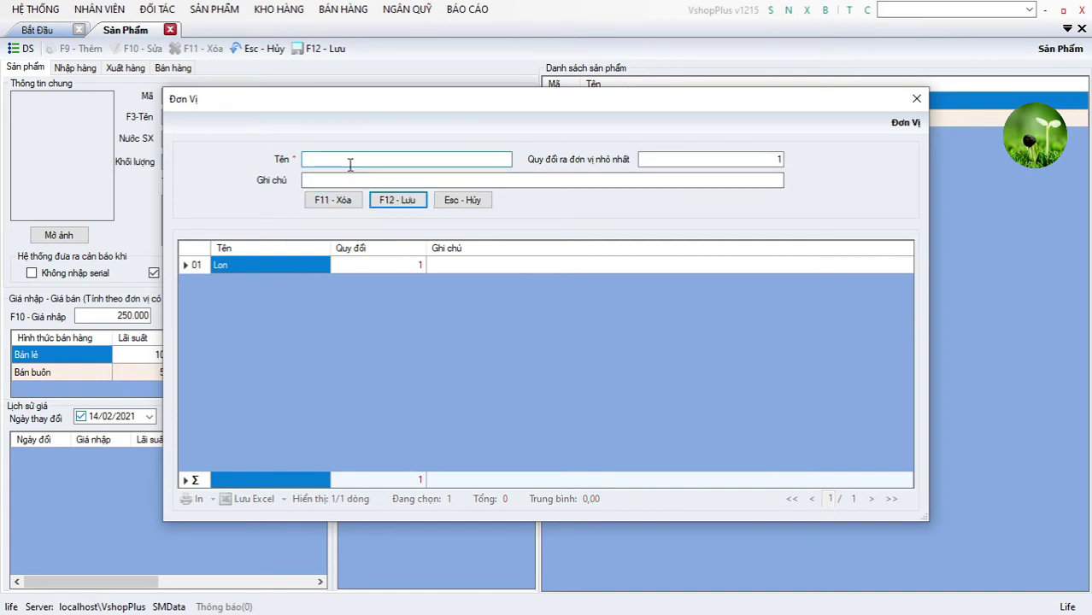
text(Cái)
click(391, 209)
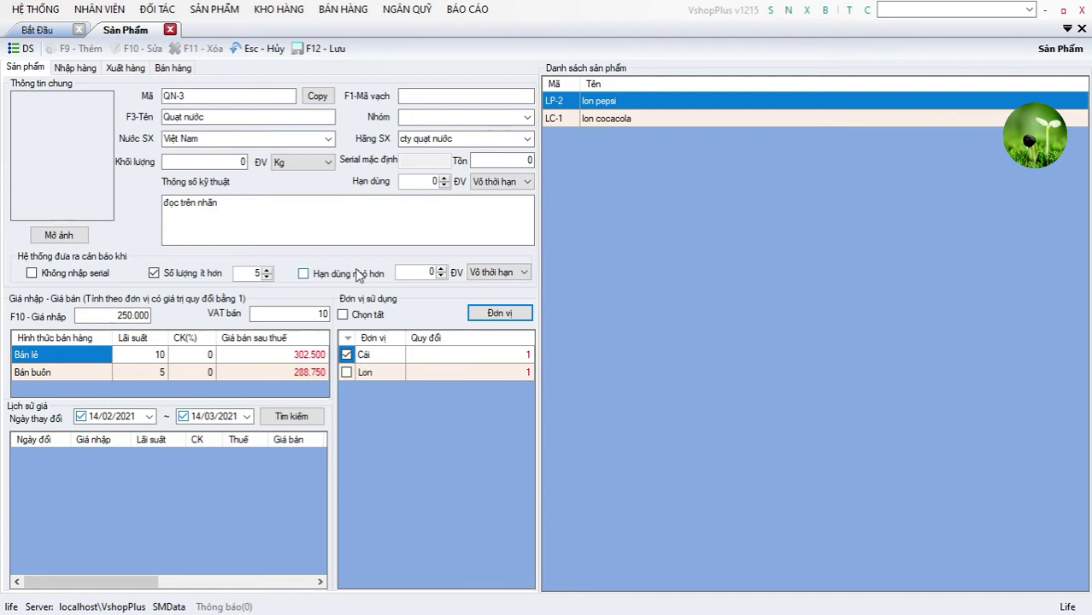
Step: Assign Quạt nước to group 'Điện gia dụng' and save product QN-3
click(426, 117)
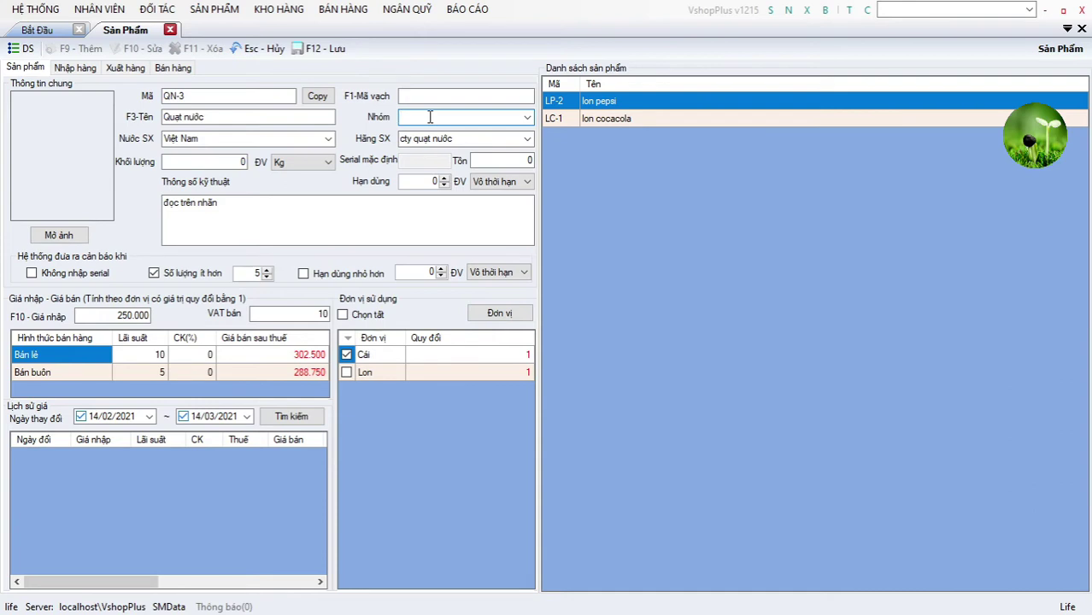
text(Điện gia dụng)
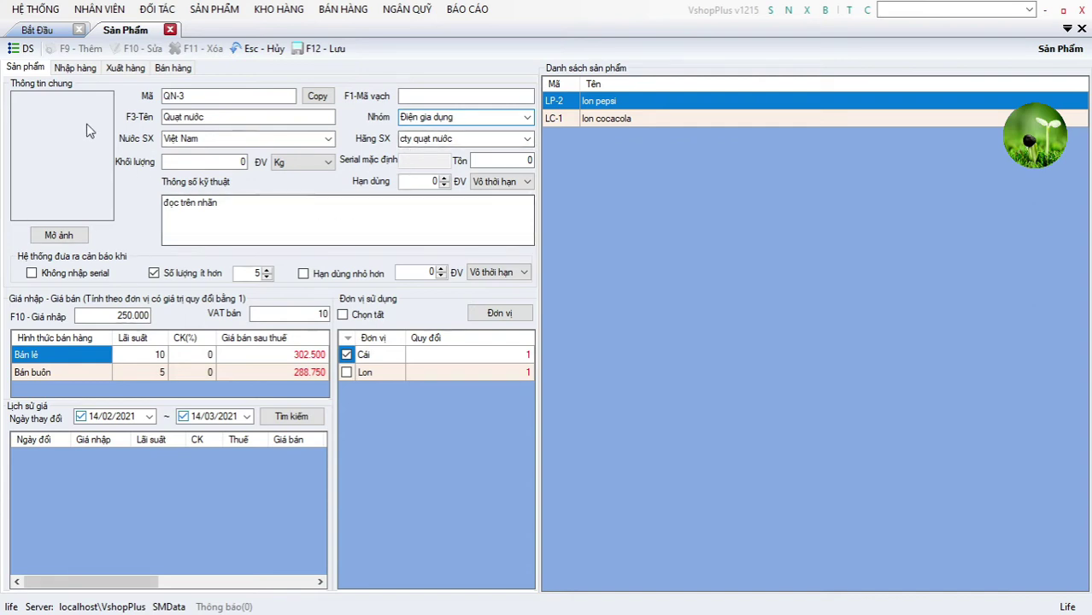
click(325, 49)
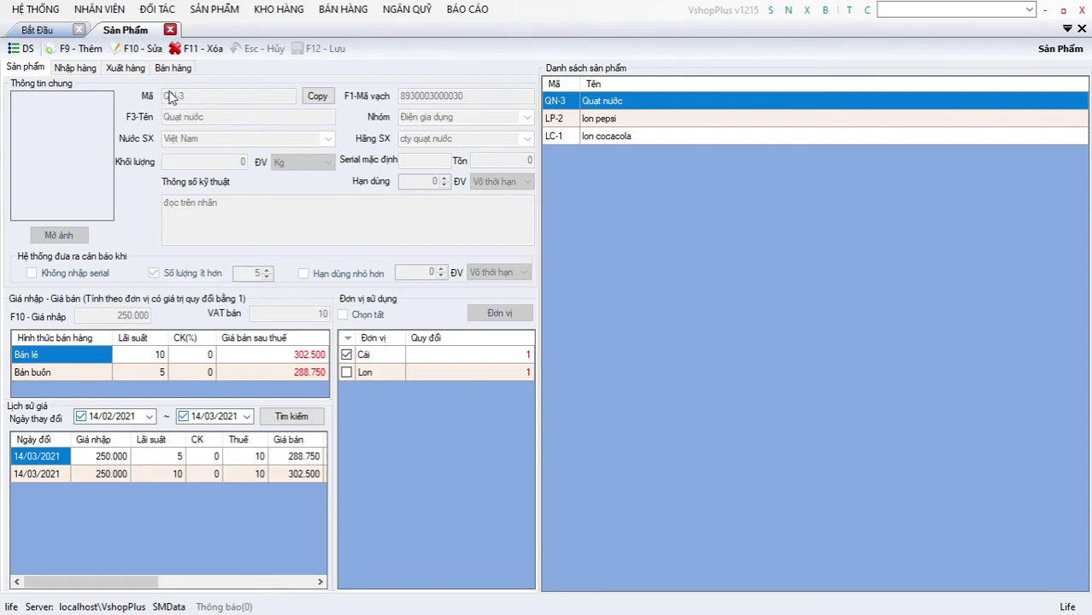
Step: Replace Quạt nước's code QN-3 with NT0052 and save the product
click(135, 48)
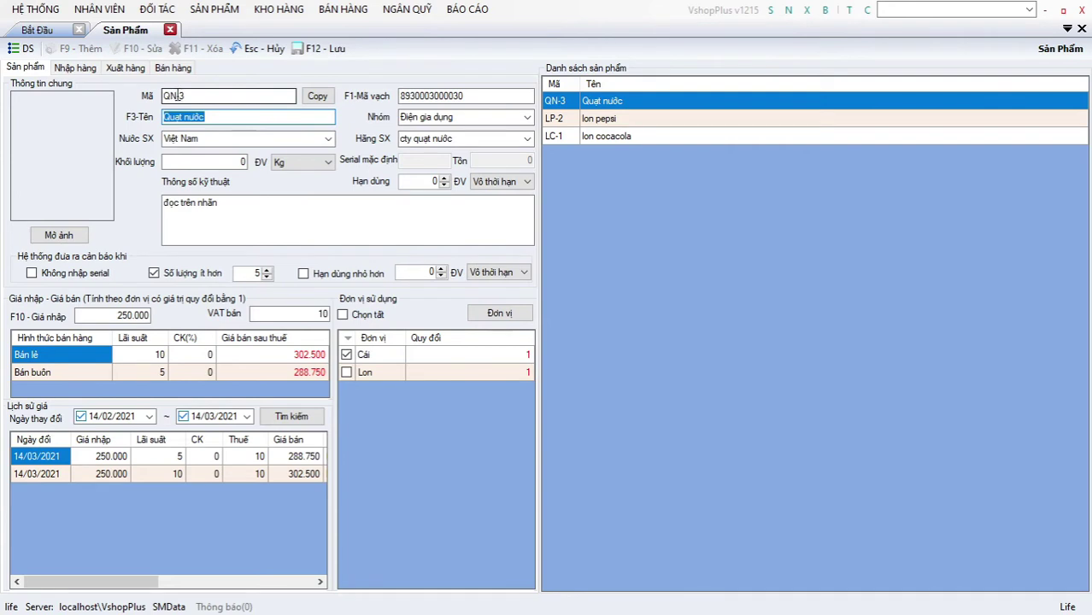
click(180, 96)
drag(188, 96, 152, 93)
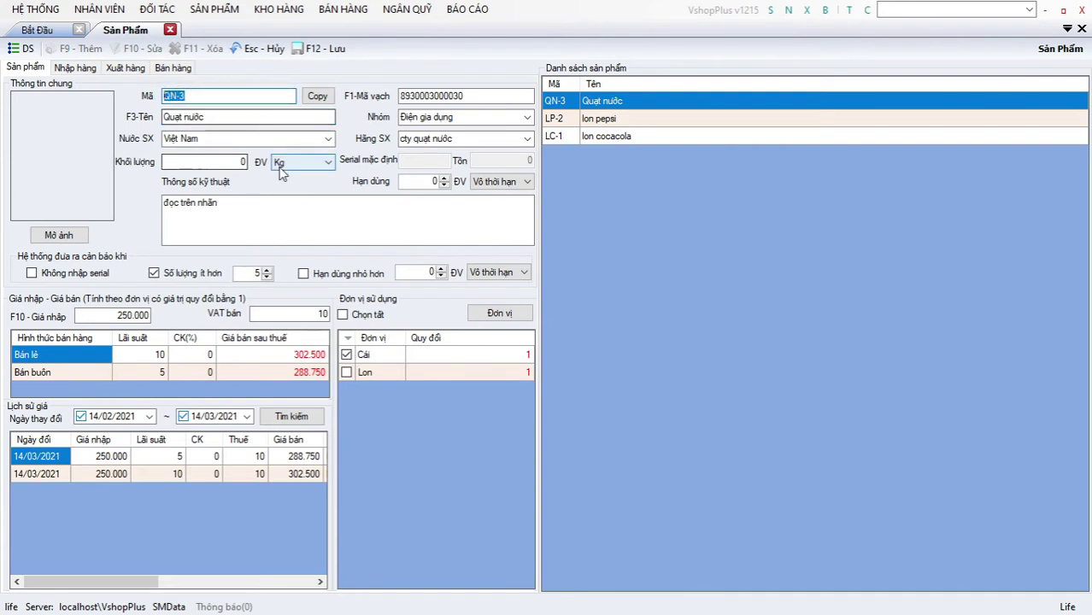
text(NT)
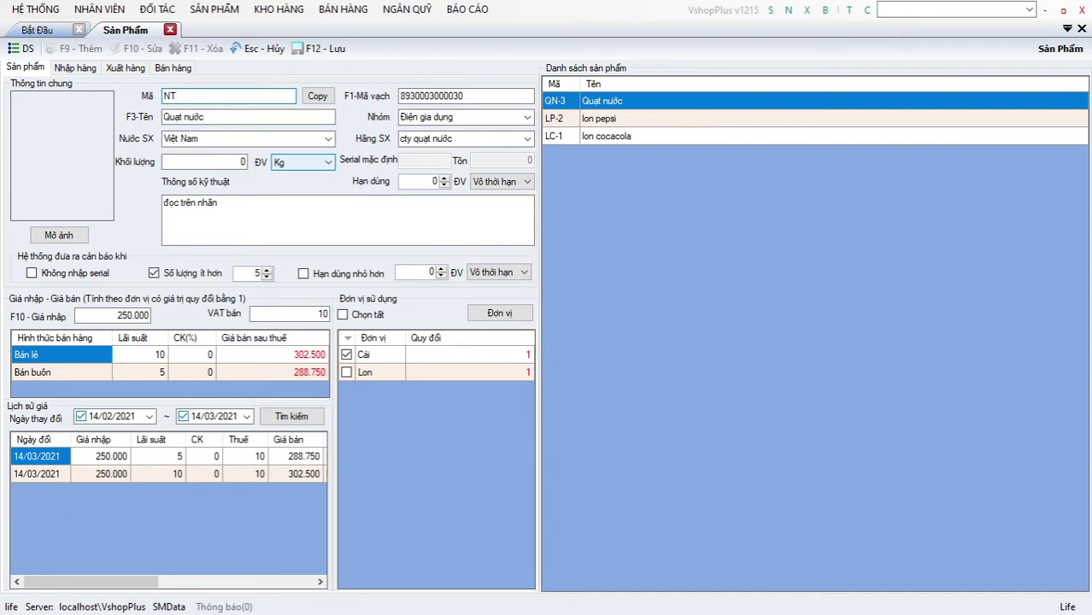
text(0052)
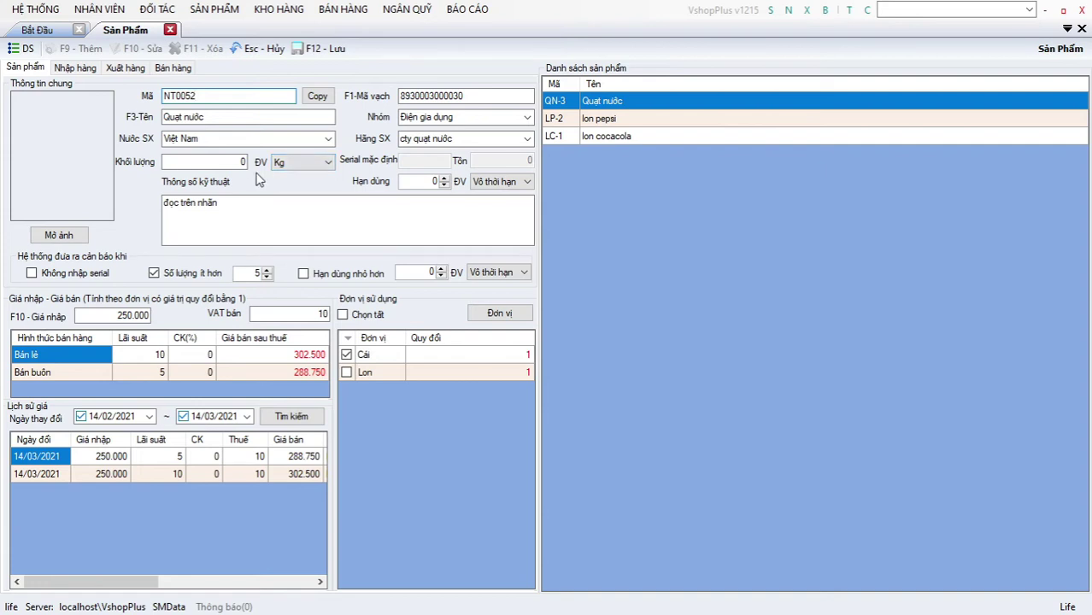
click(322, 49)
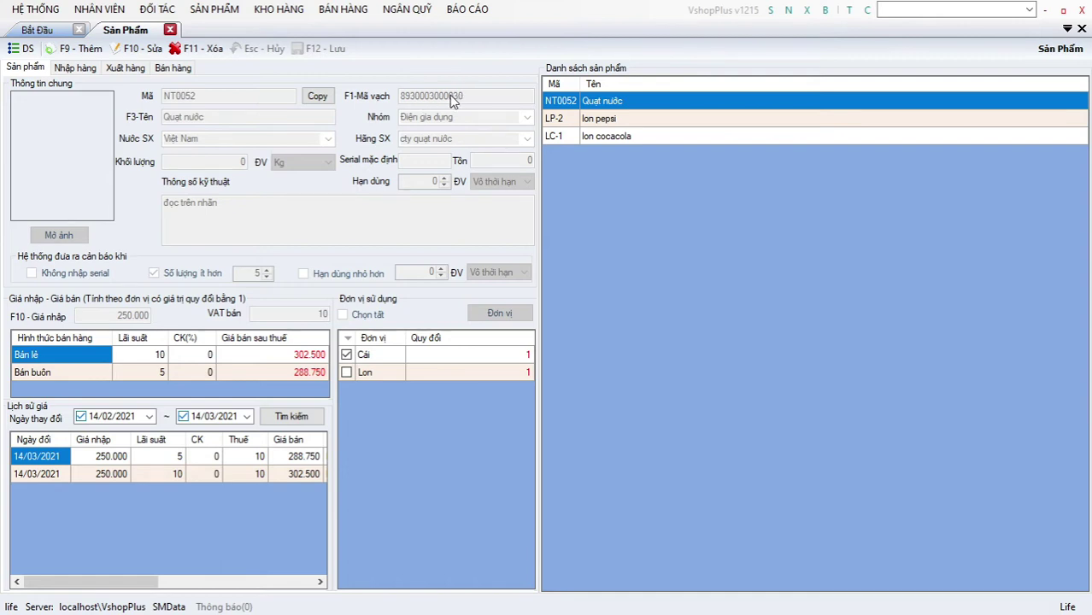
click(130, 49)
key(F1)
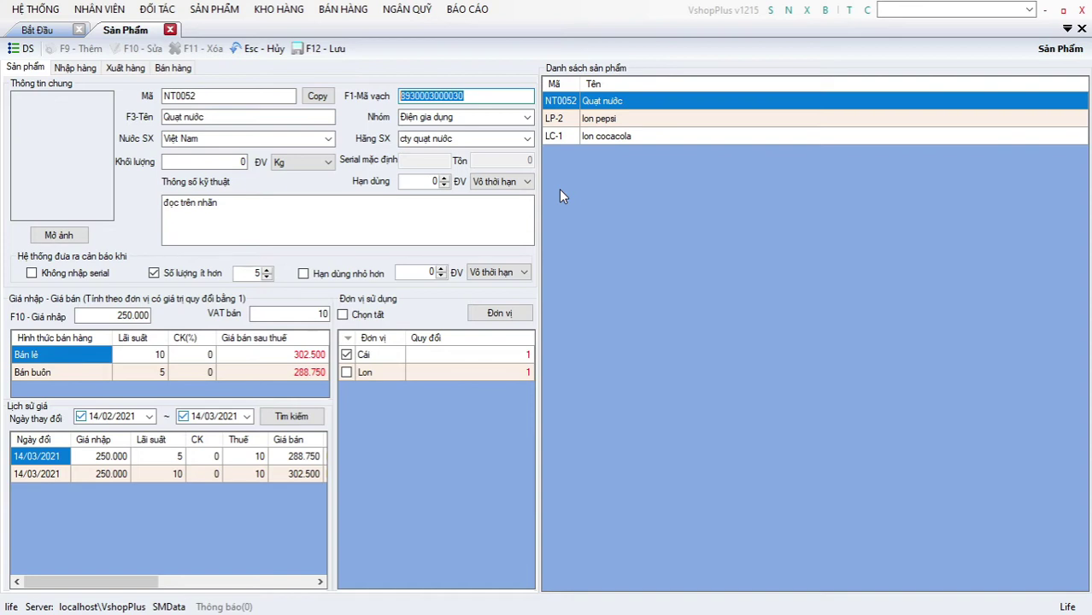
click(171, 32)
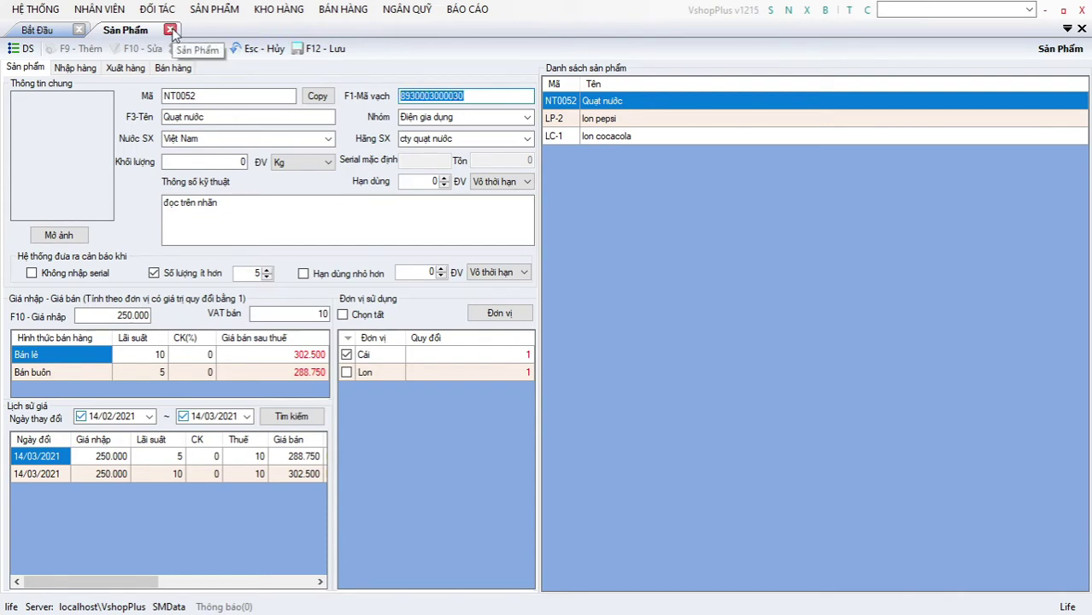
click(256, 49)
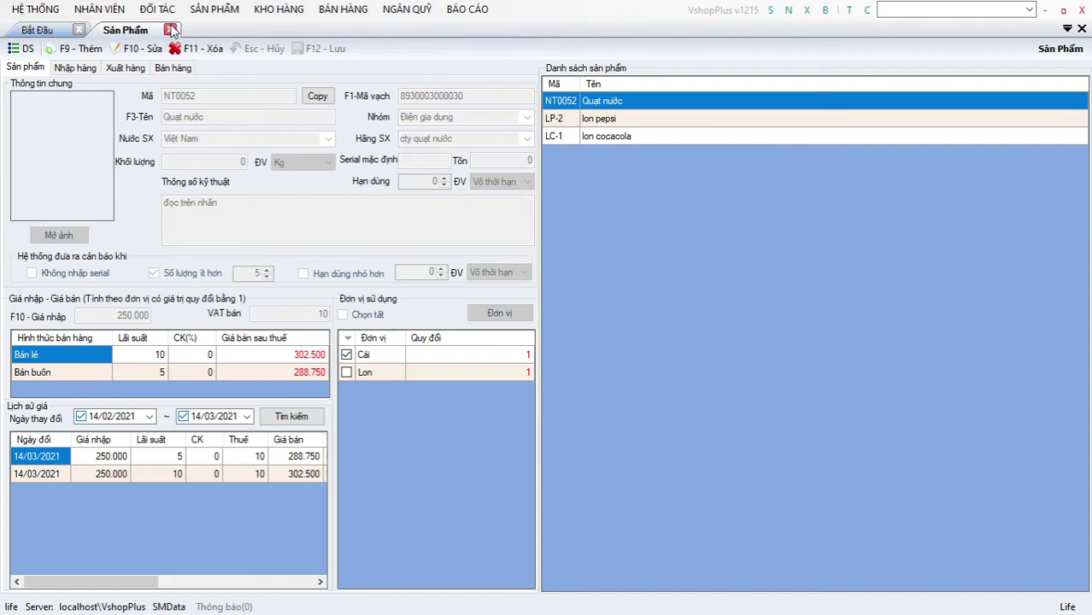
Step: Close the Sản Phẩm tab and begin blank import receipt NH-1 for Kho 1
click(171, 30)
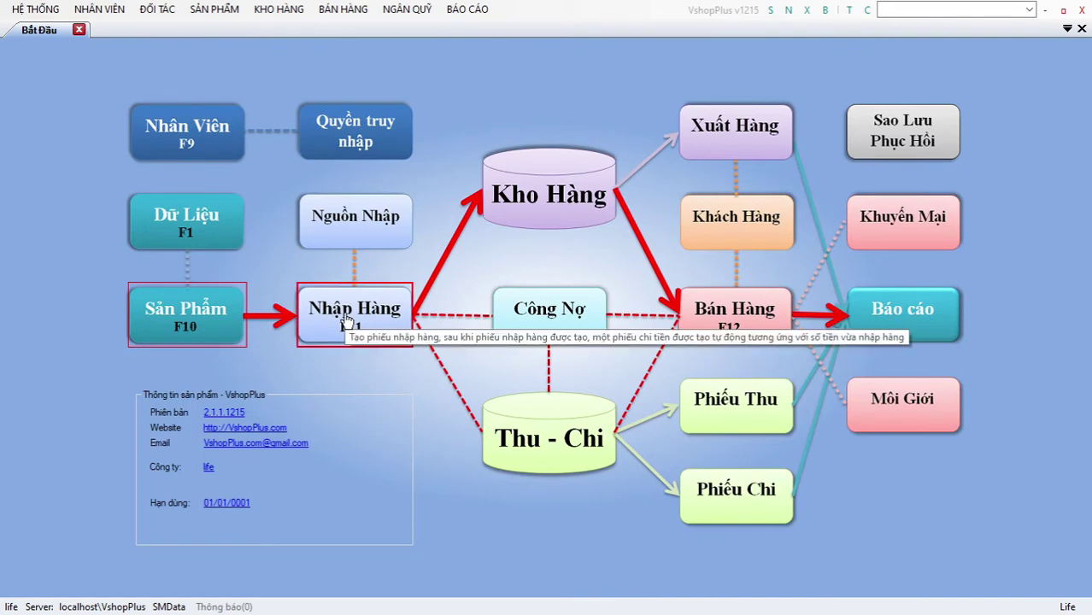
click(347, 319)
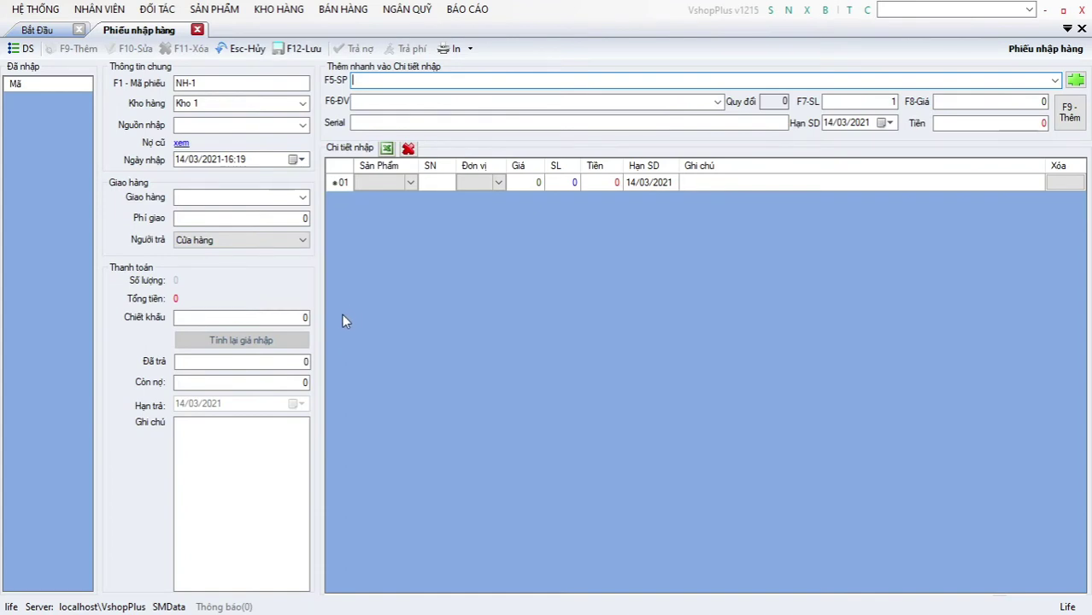
Step: Put LC-1 lon cocacola in row 01 with quantity 1.000 at 6.000 each
click(406, 185)
click(408, 182)
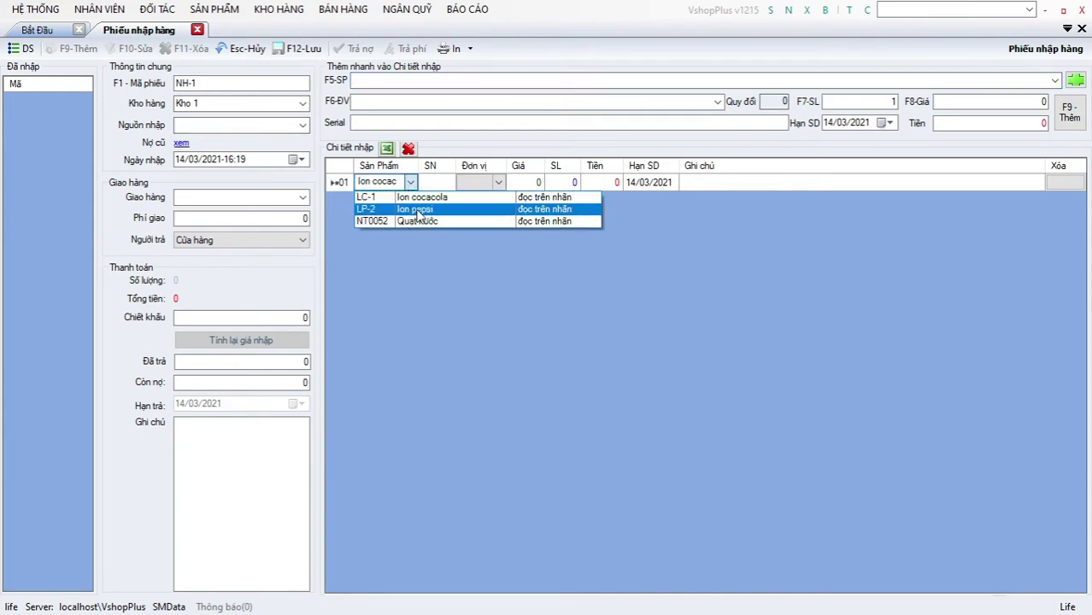
click(422, 198)
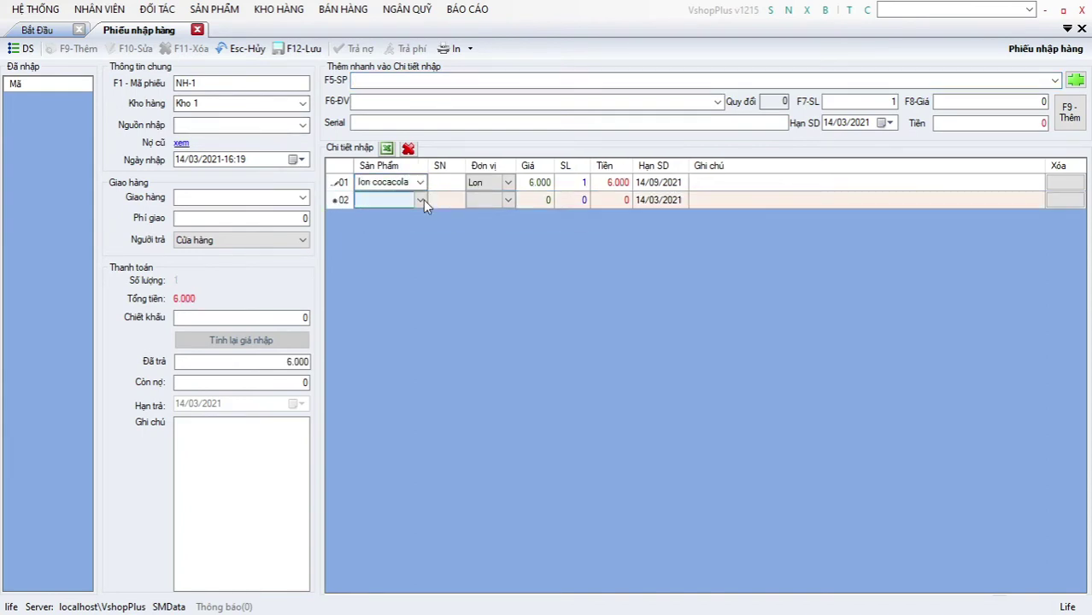
click(585, 182)
text(1)
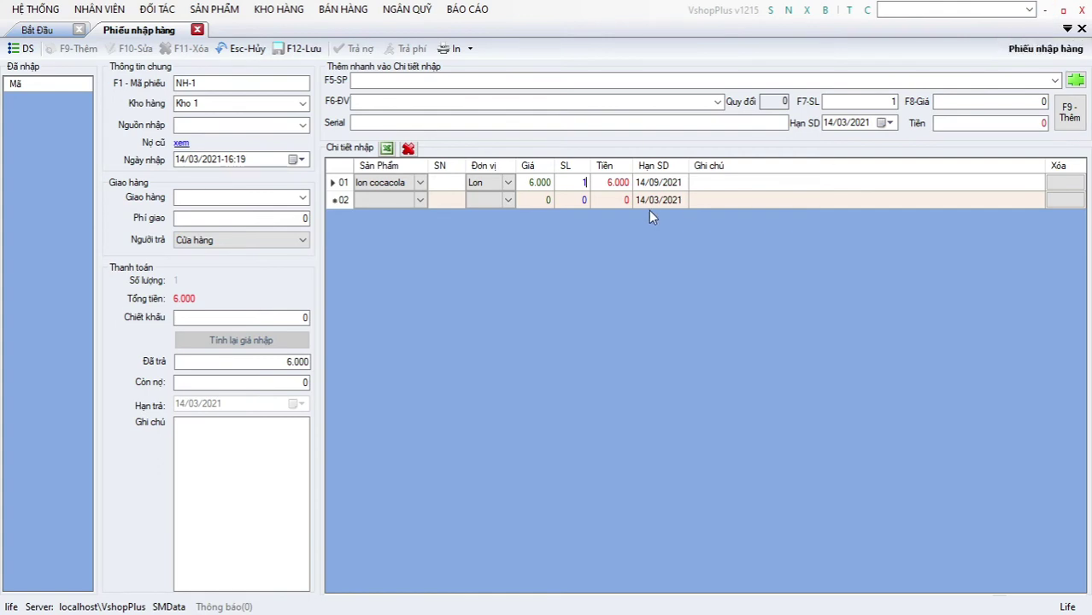
text(000)
click(698, 182)
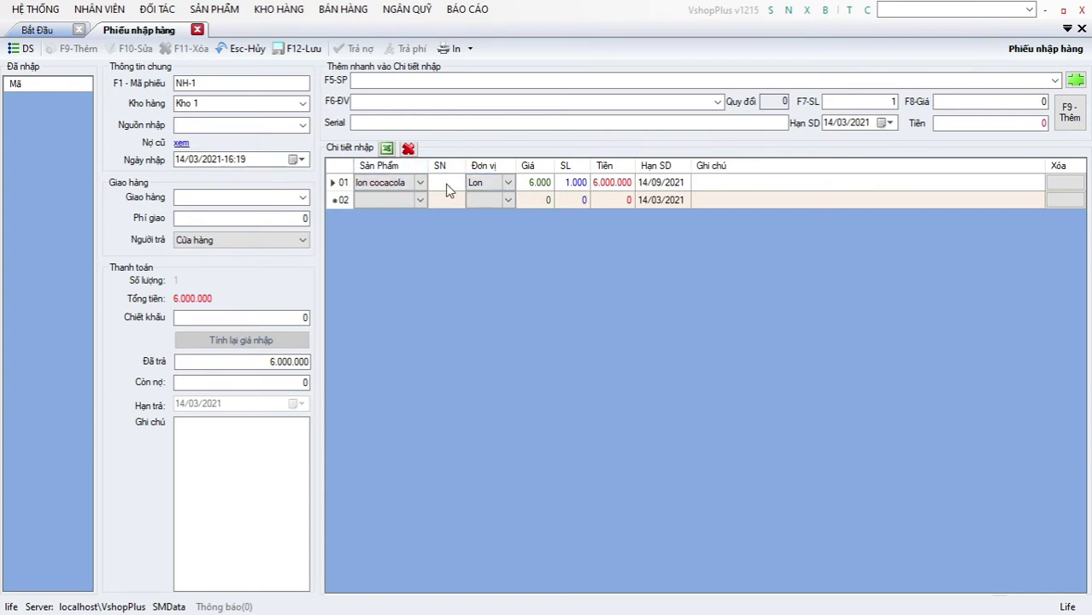
click(401, 183)
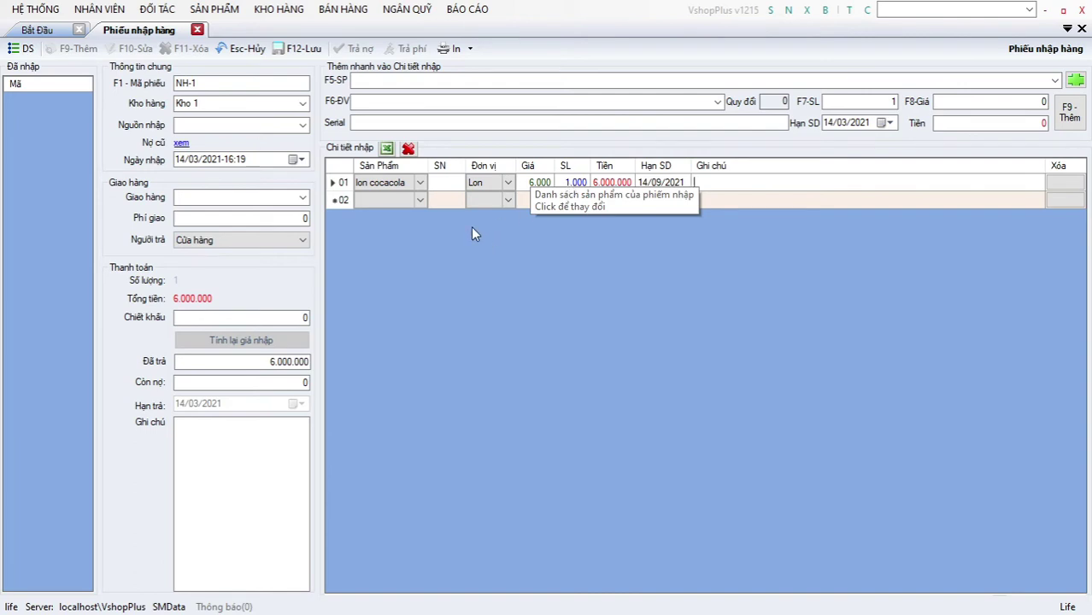
Step: Enter 'cty A' as the receipt's supplier
click(200, 125)
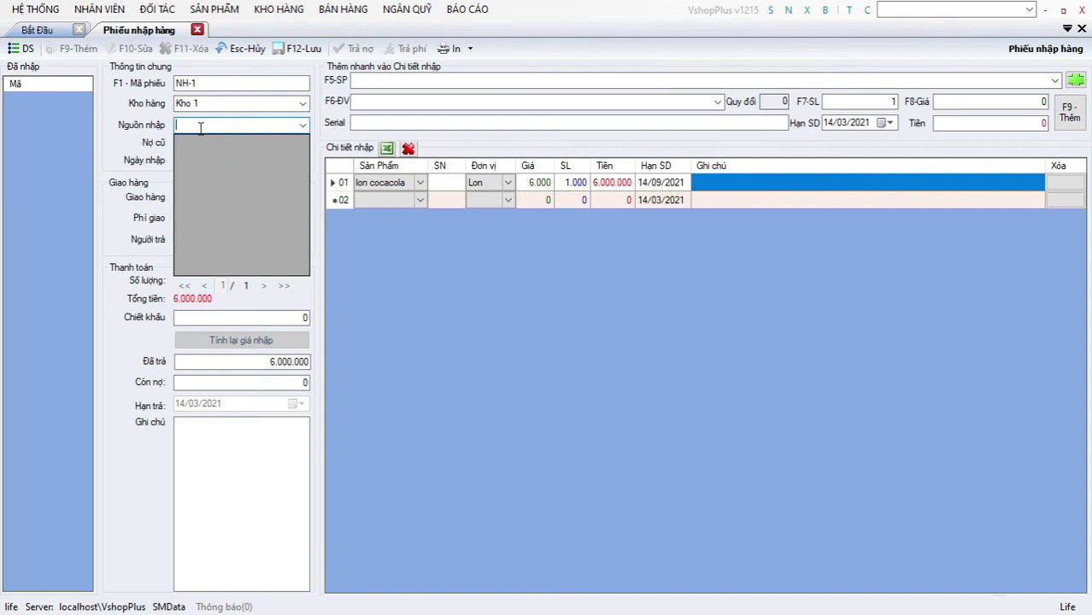
text(cty A)
click(421, 253)
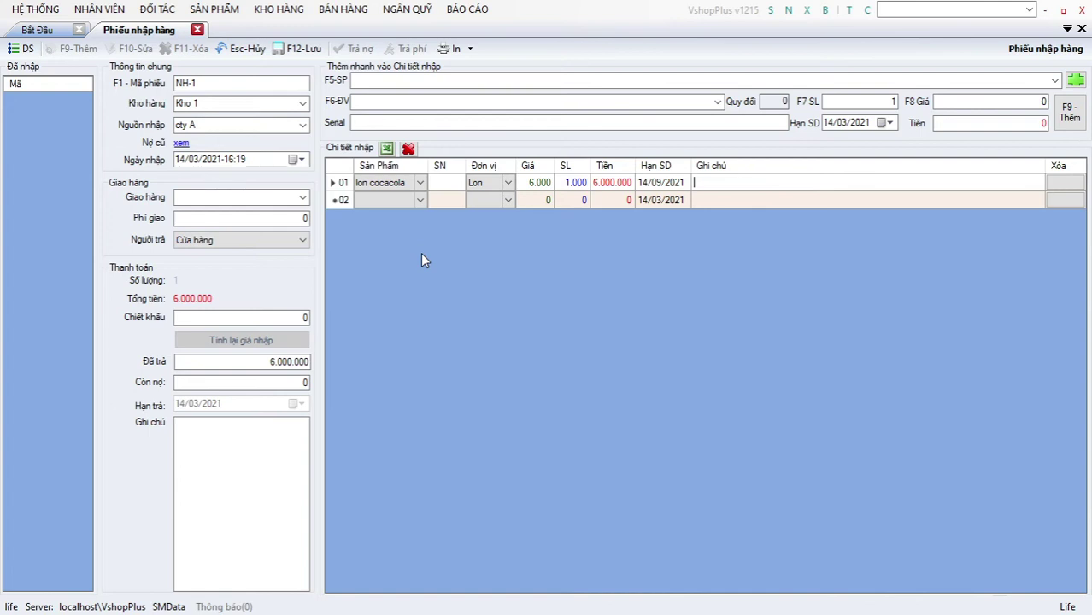
Step: Replace the supplier with the new supplier 'shop tiền'
click(218, 126)
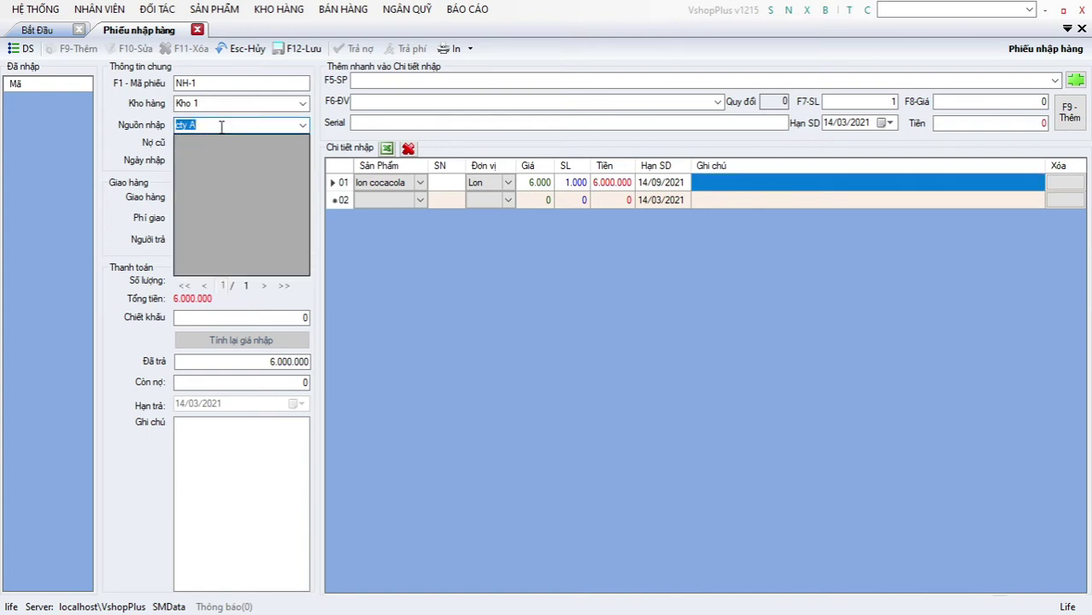
click(220, 127)
click(459, 296)
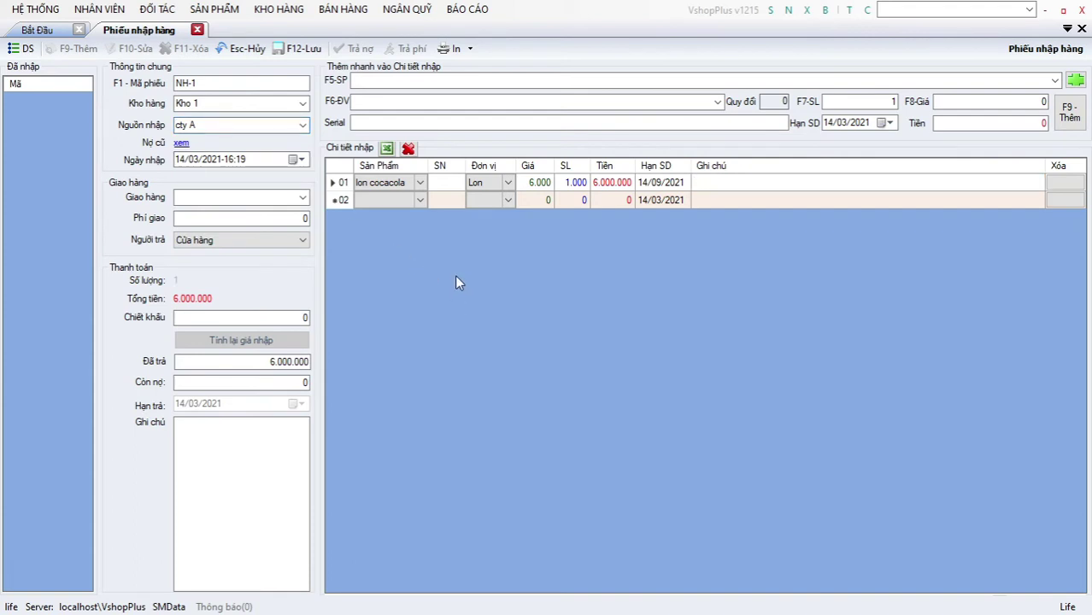
click(222, 126)
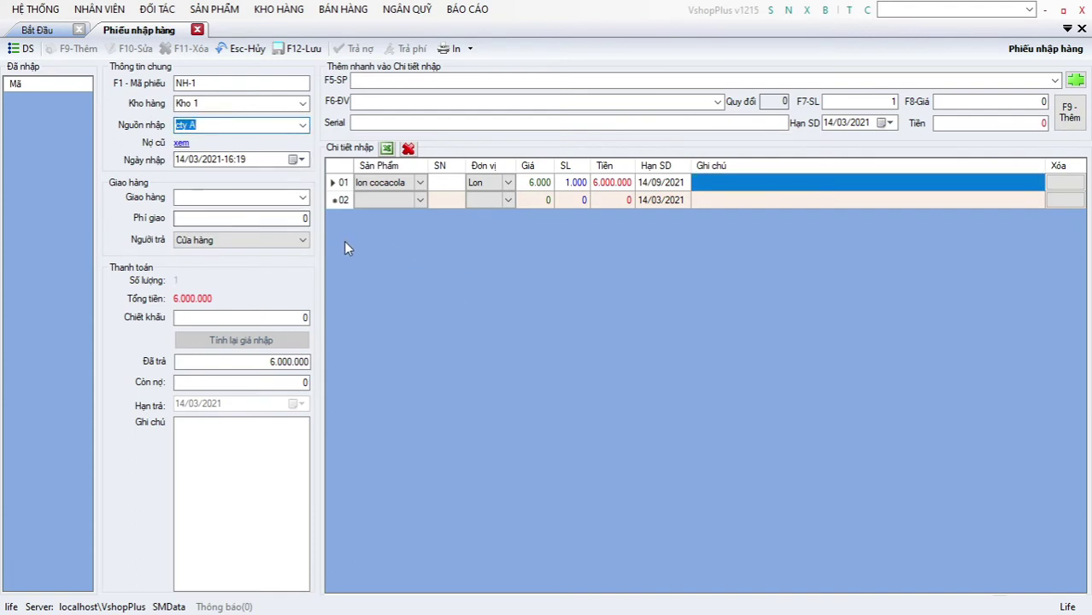
text(shop)
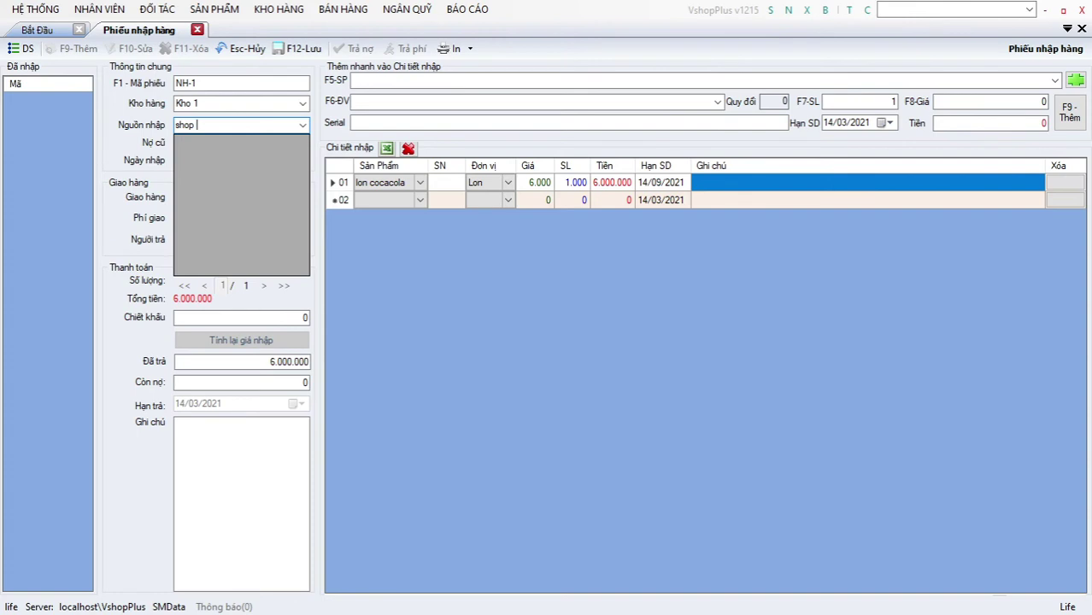
text( tiền)
click(438, 341)
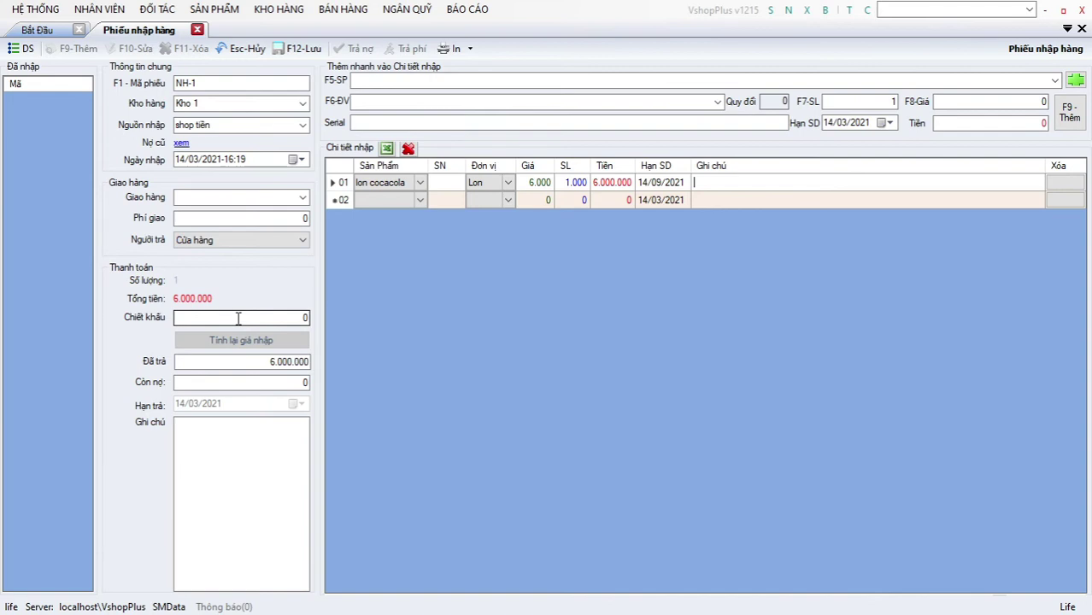
Step: Enter a 100.000 discount in Chiết khấu on receipt NH-1
click(238, 318)
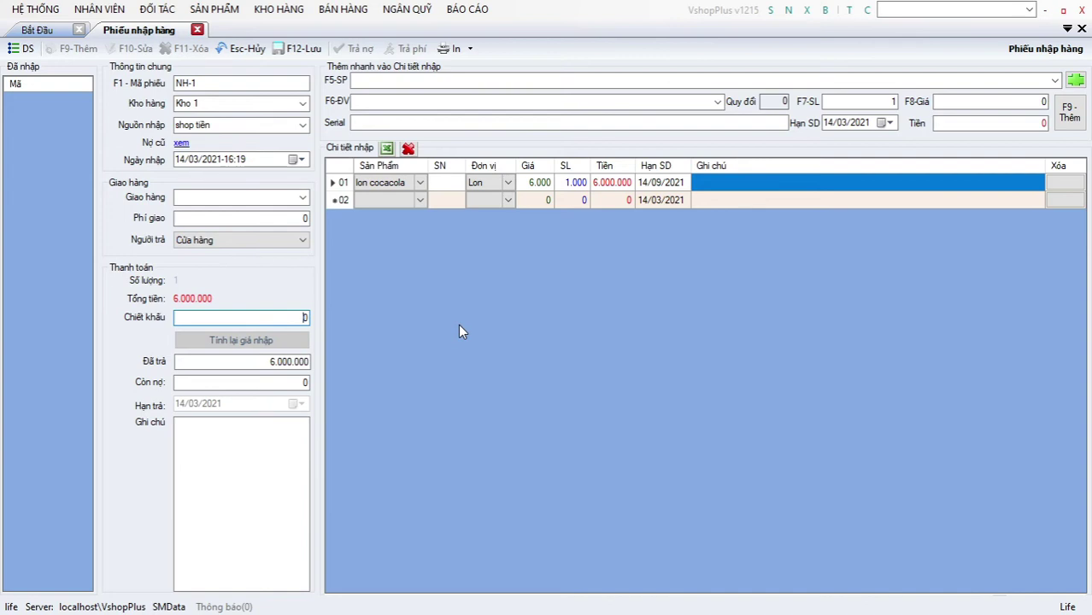
text(10000)
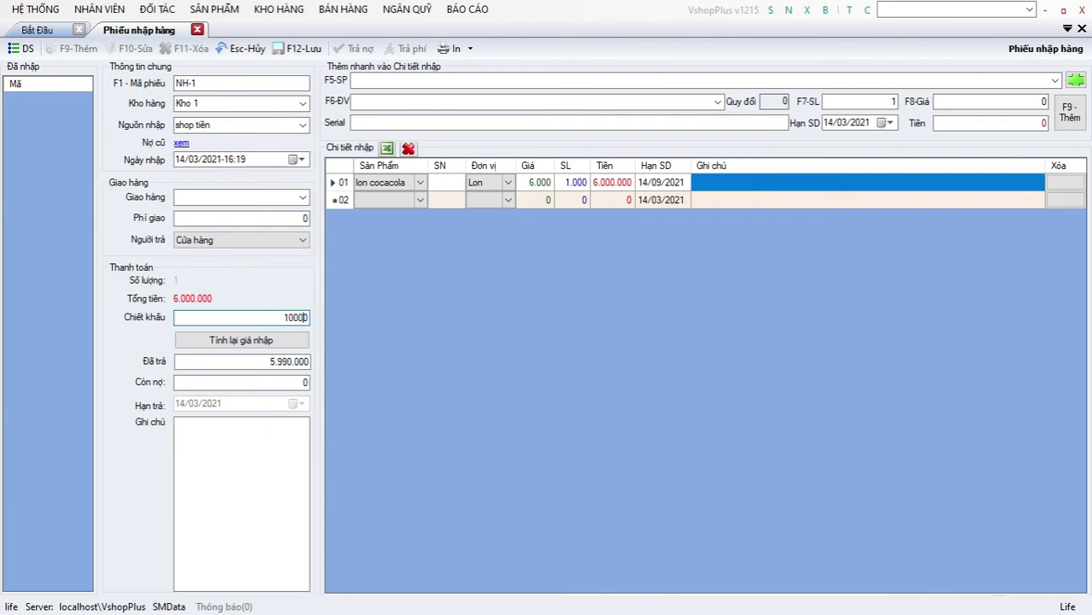
click(303, 381)
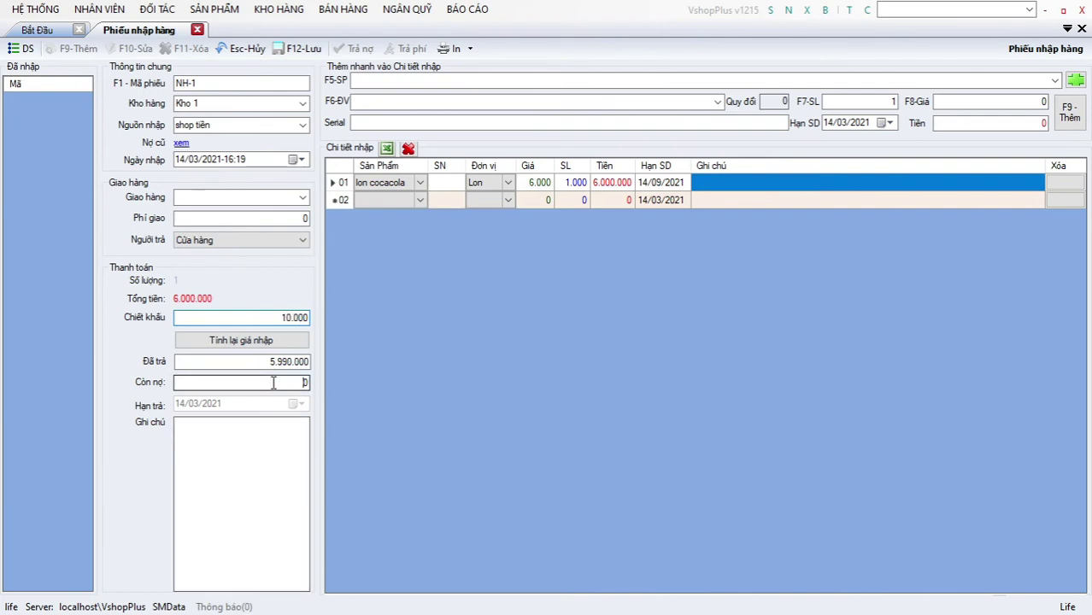
click(283, 318)
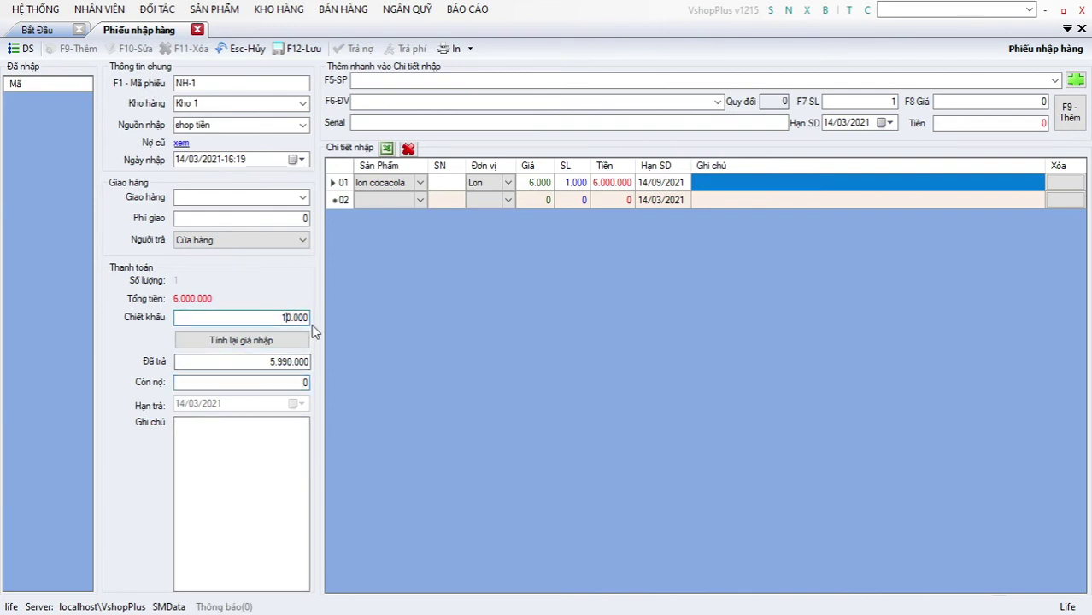
click(264, 384)
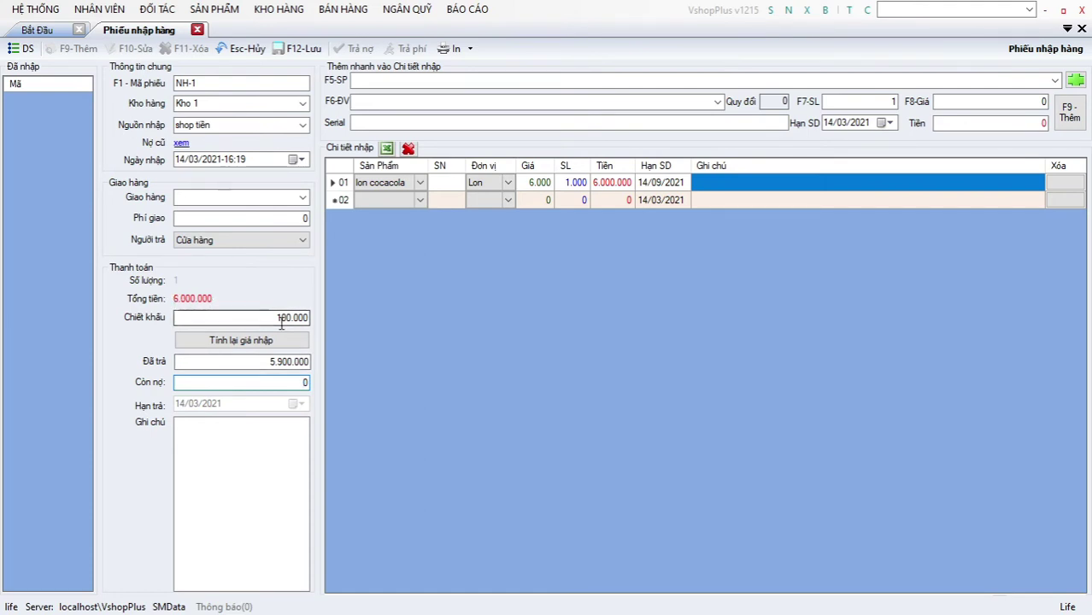
Step: Verify Đã trả shows 5.900.000 and Còn nợ is 0
drag(275, 318, 320, 321)
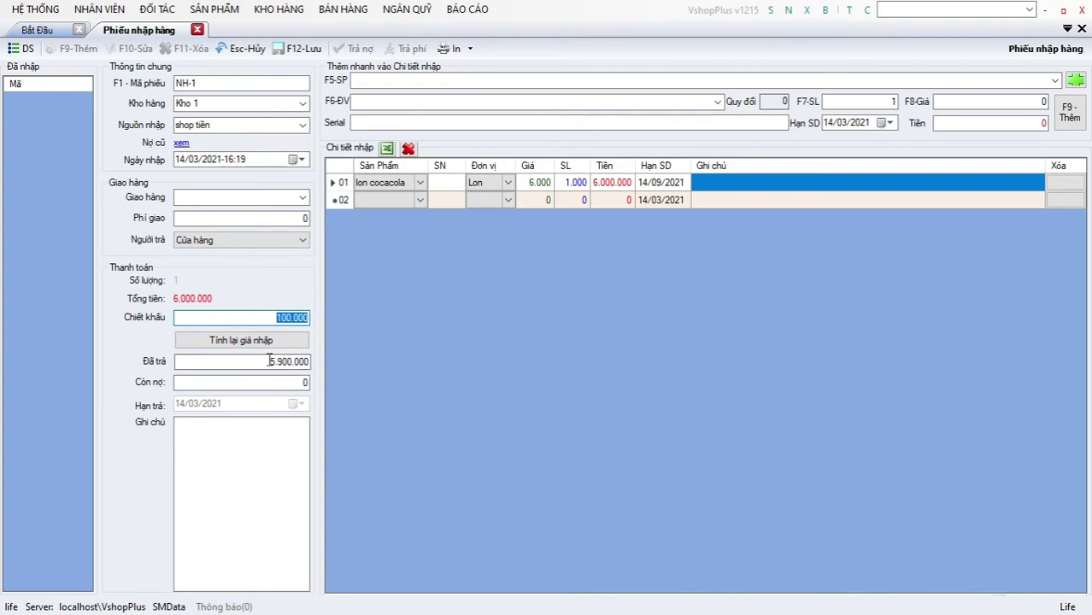
drag(270, 362, 418, 363)
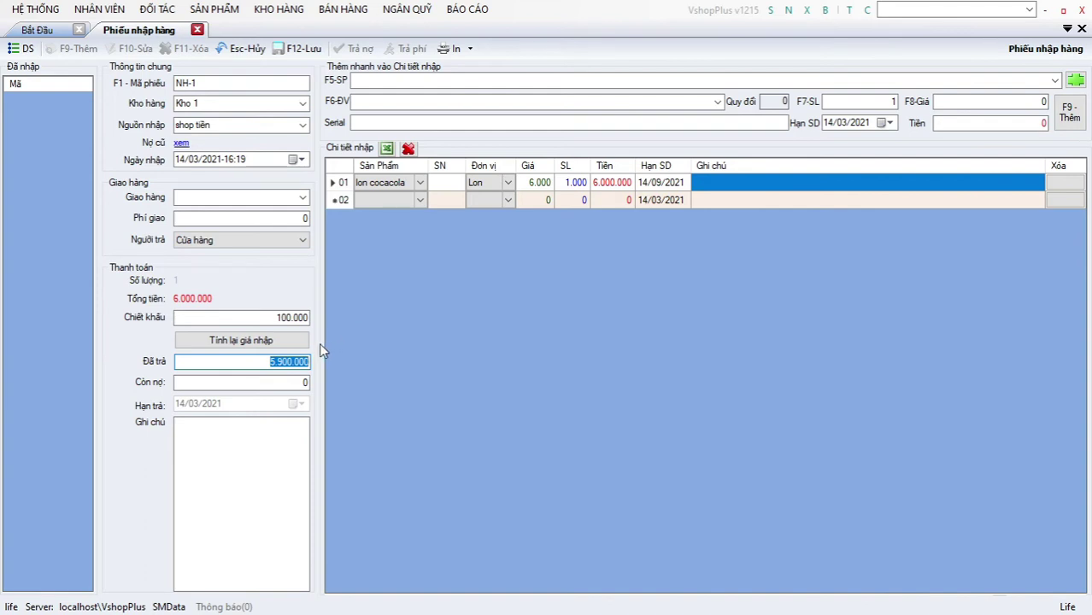
click(272, 360)
drag(256, 357, 334, 363)
key(Tab)
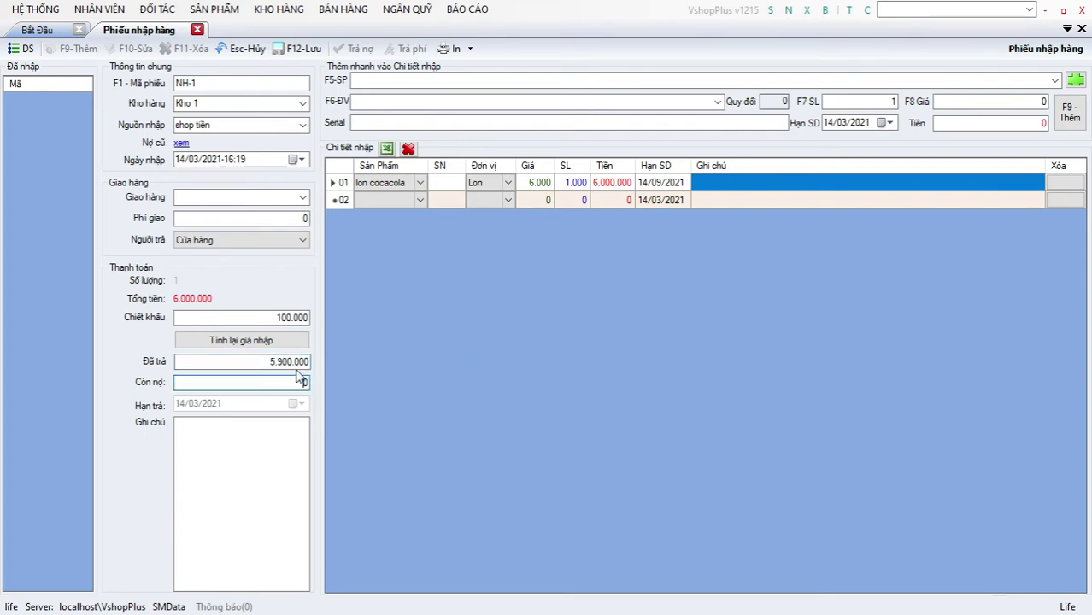
click(291, 362)
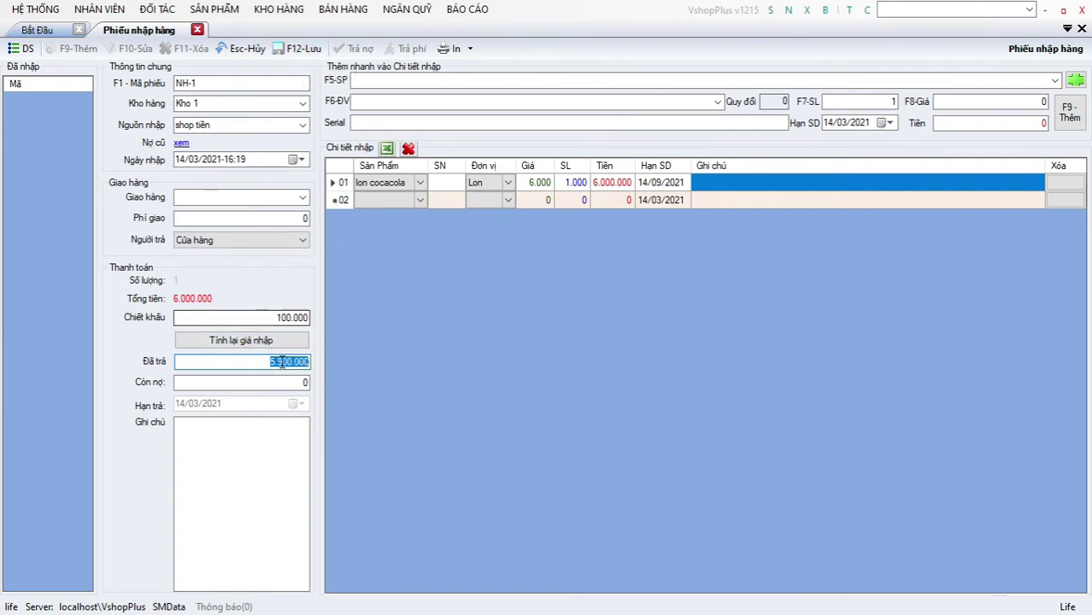
click(277, 318)
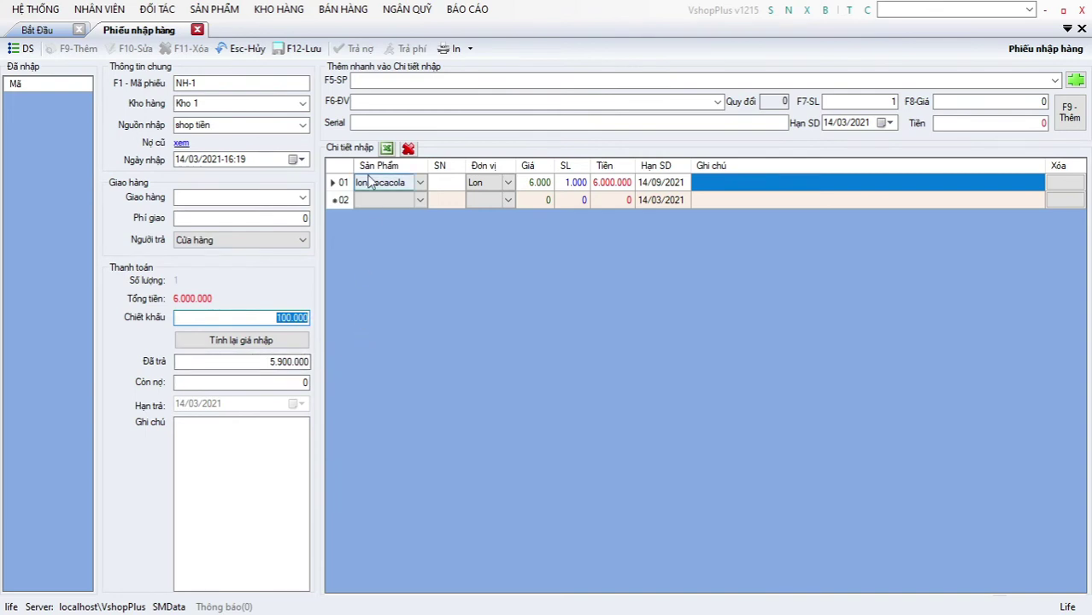
Step: Save receipt NH-1 and start a new import receipt NH-2
click(299, 52)
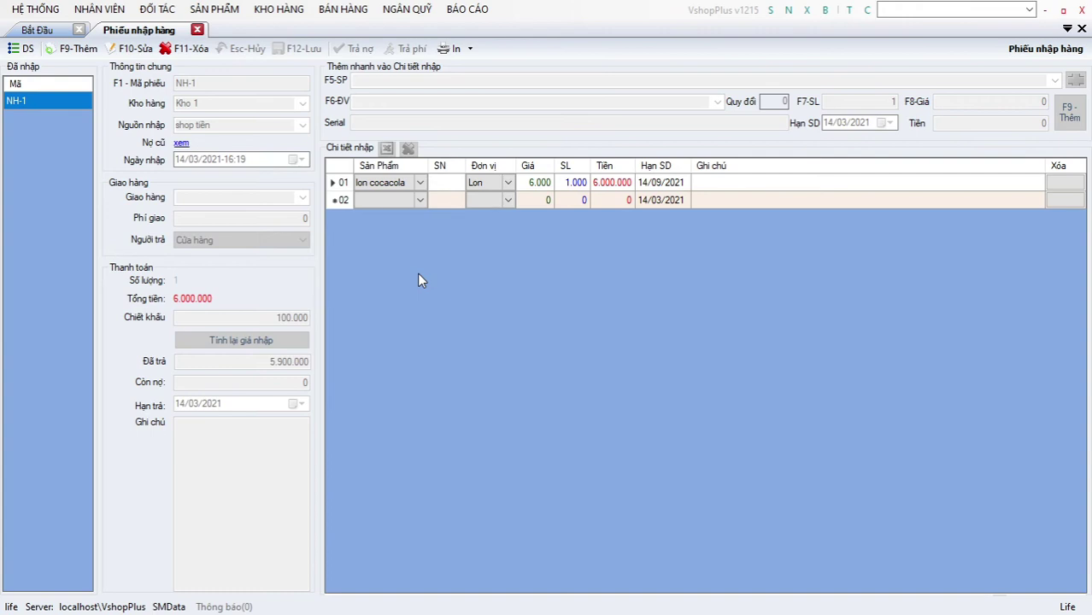
click(73, 51)
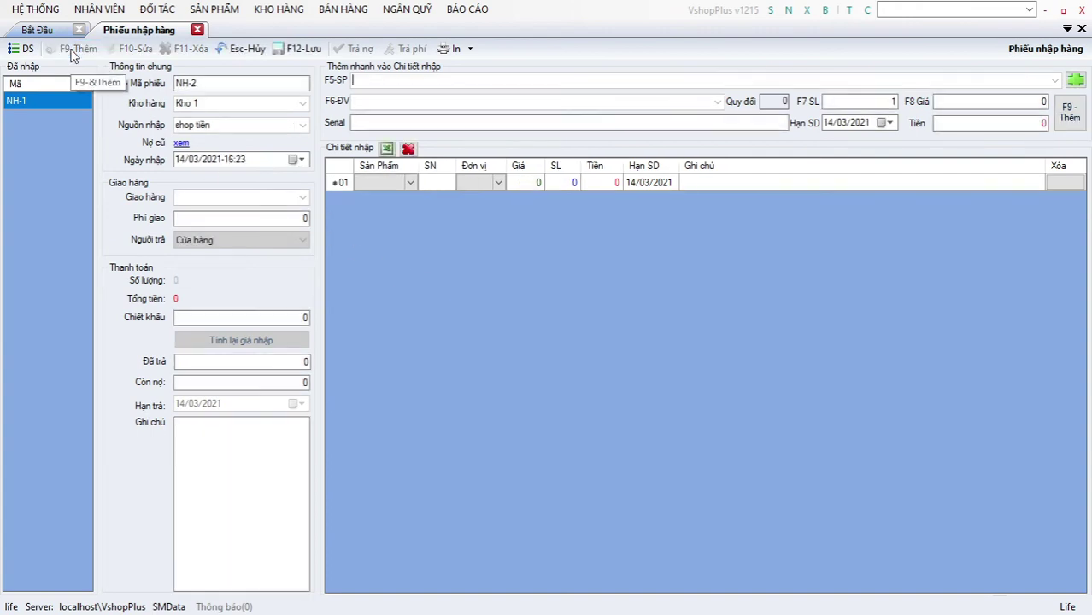
click(259, 126)
click(439, 275)
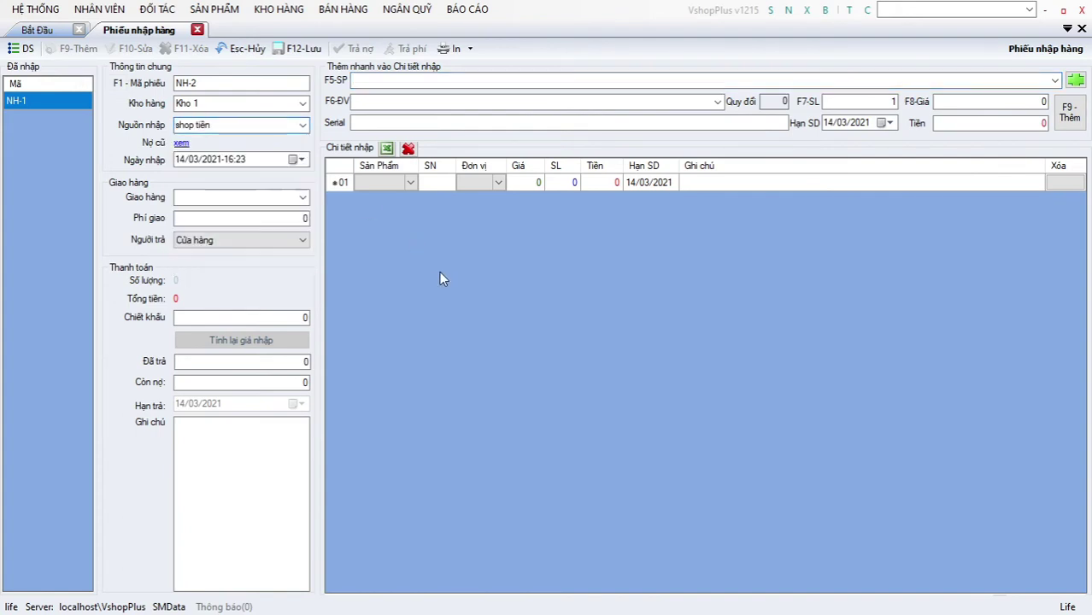
Step: Replace the supplier 'shop tiền' with 'cty A' on receipt NH-2
click(251, 129)
click(245, 127)
double_click(193, 126)
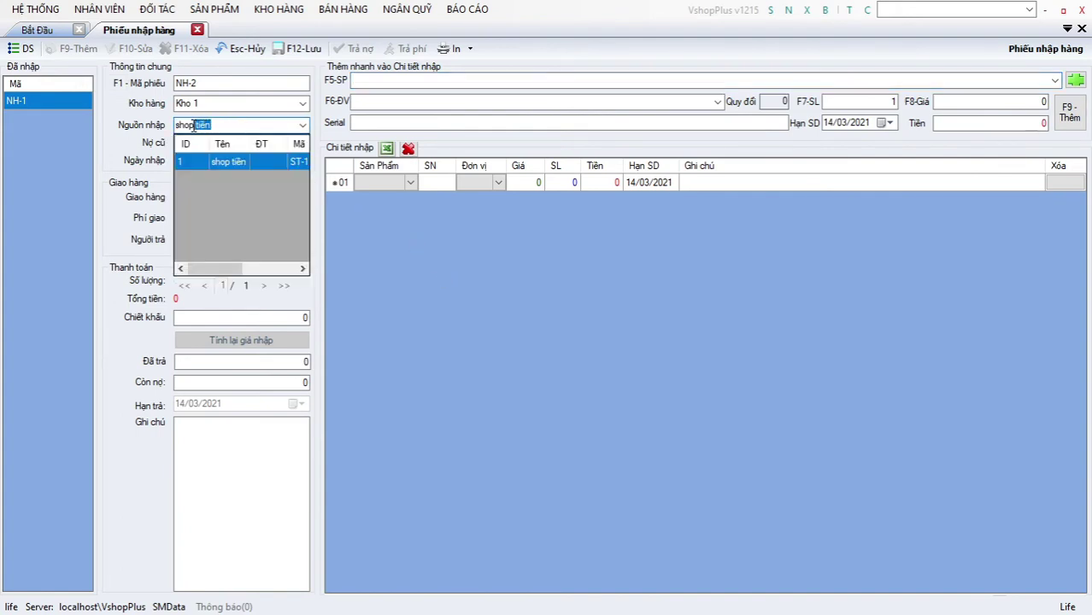
click(291, 160)
click(263, 125)
key(BackSpace)
key(BackSpace)
key(BackSpace)
key(BackSpace)
key(BackSpace)
key(BackSpace)
key(BackSpace)
key(BackSpace)
key(BackSpace)
text(cty )
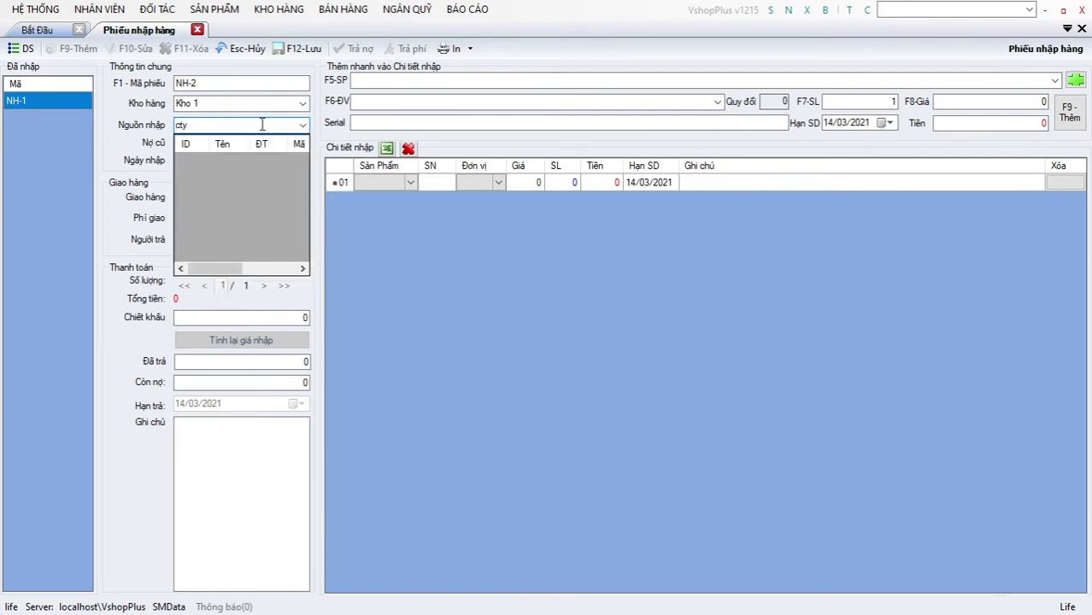
text(A)
key(Return)
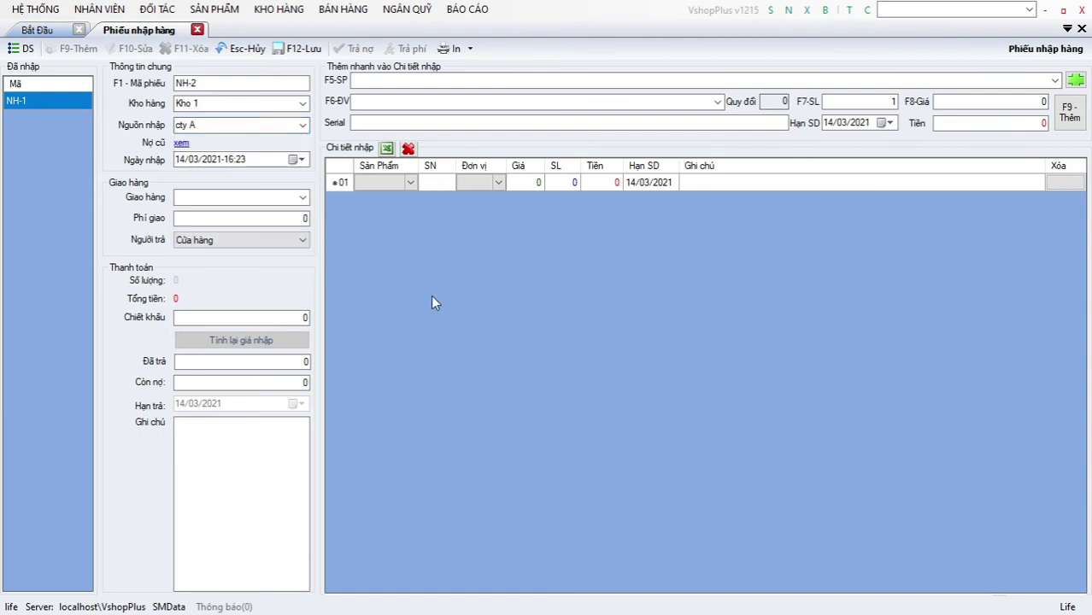
click(415, 186)
Step: Choose lon cocacola for row 01 and lon pepsi for row 02
click(415, 186)
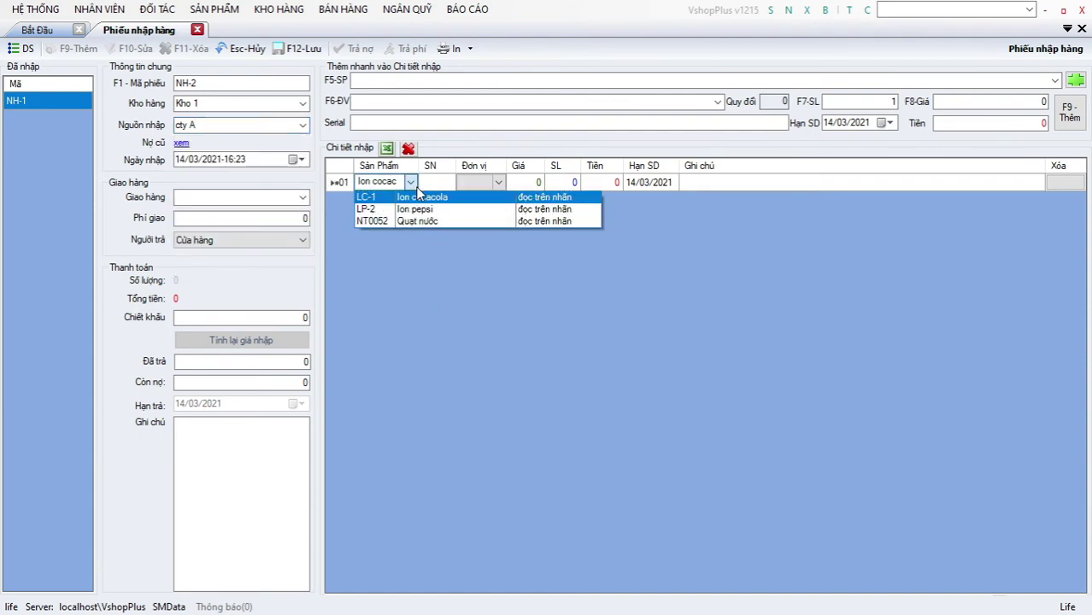
click(427, 199)
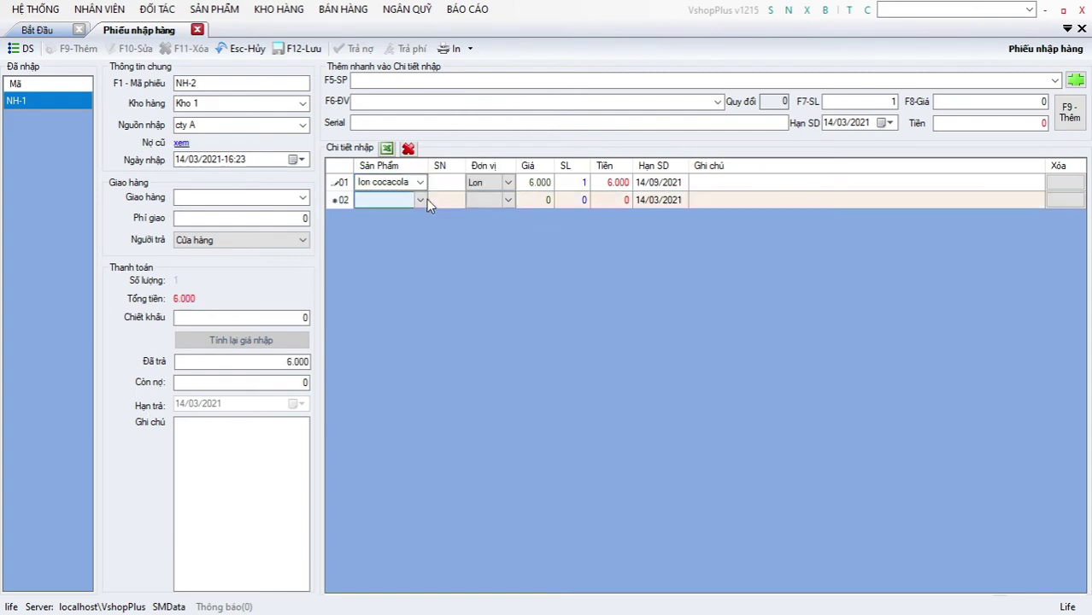
click(416, 203)
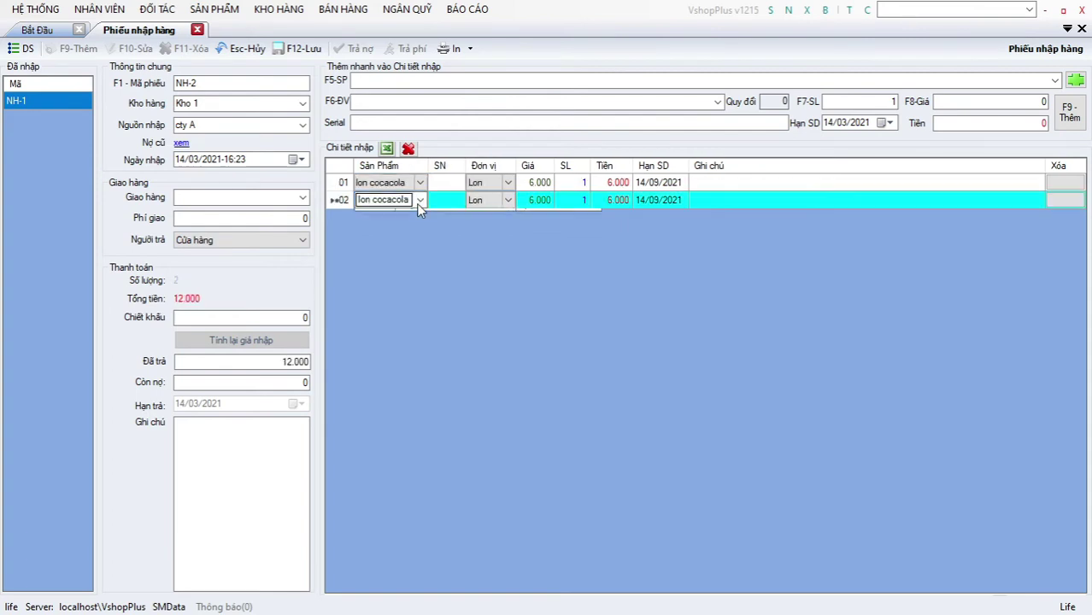
click(416, 204)
click(423, 222)
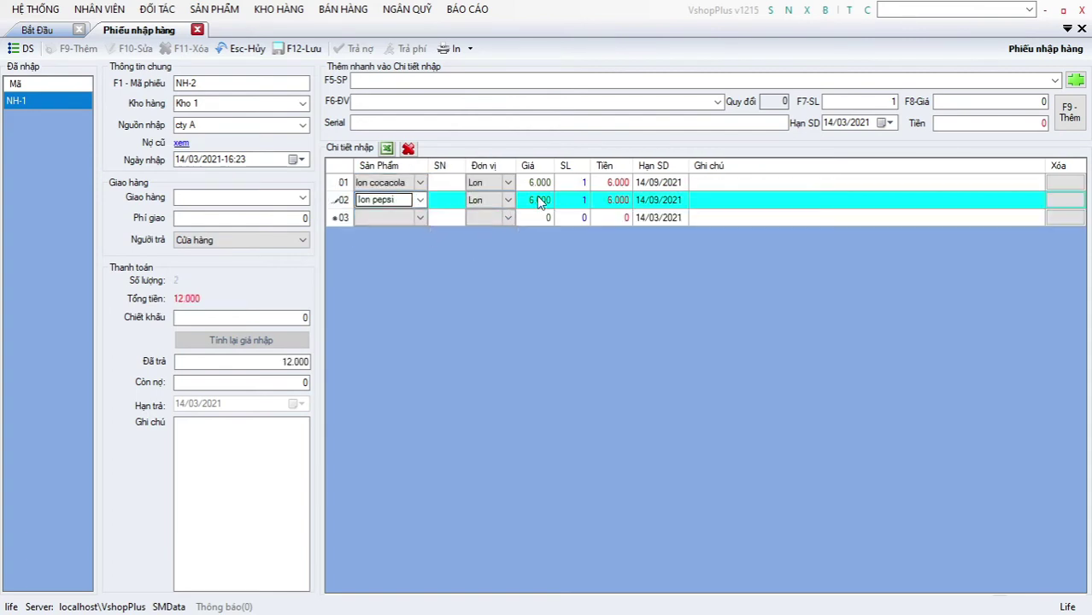
Step: Enter quantities of 500 lon cocacola and 2.000 lon pepsi
click(576, 185)
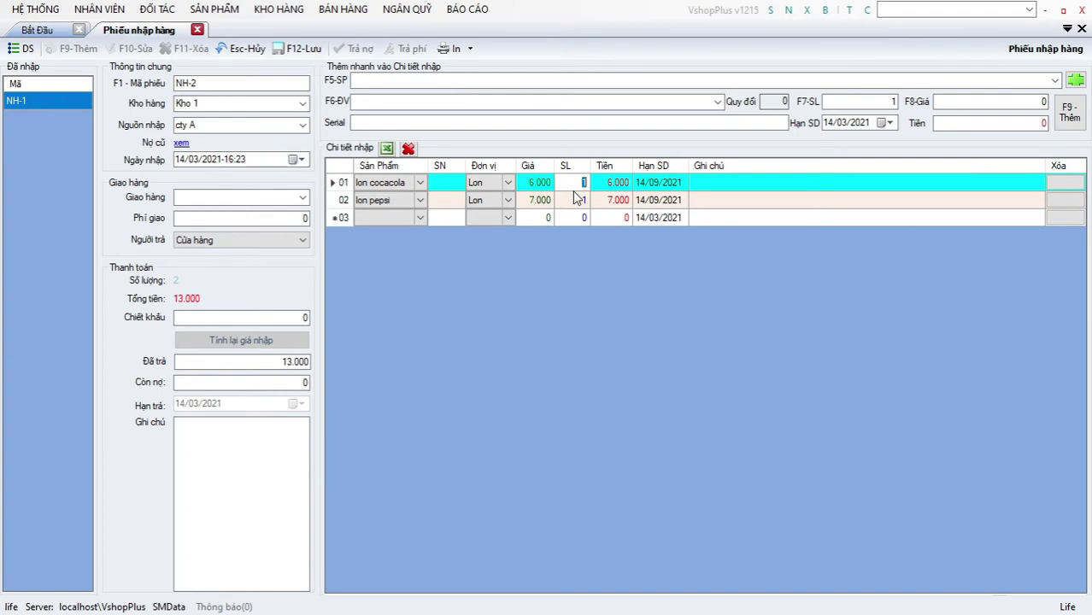
text(500)
click(577, 204)
text(2.00)
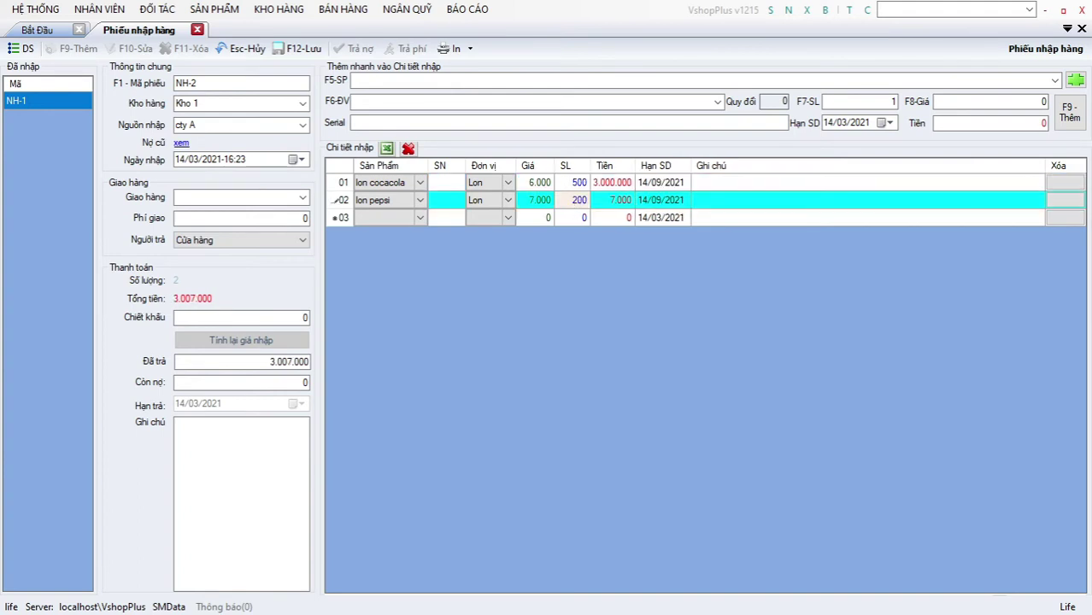
text(0)
key(ctrl+a)
click(714, 199)
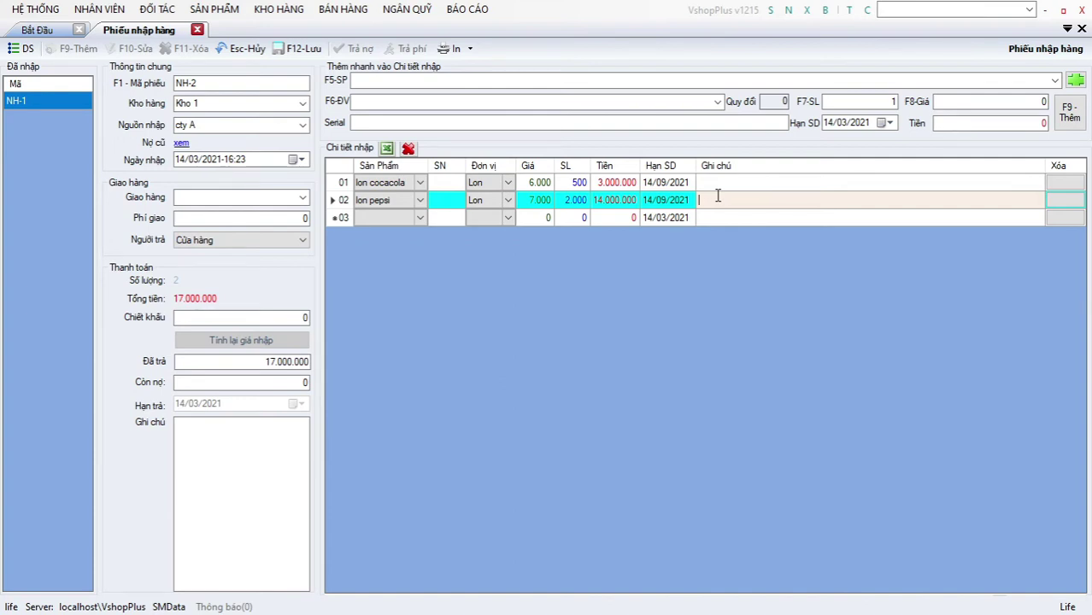
Step: Discard the unfinished third row, keeping the two-item total of 17.000.000
key(Up)
key(Down)
click(712, 185)
click(708, 205)
click(409, 216)
click(418, 217)
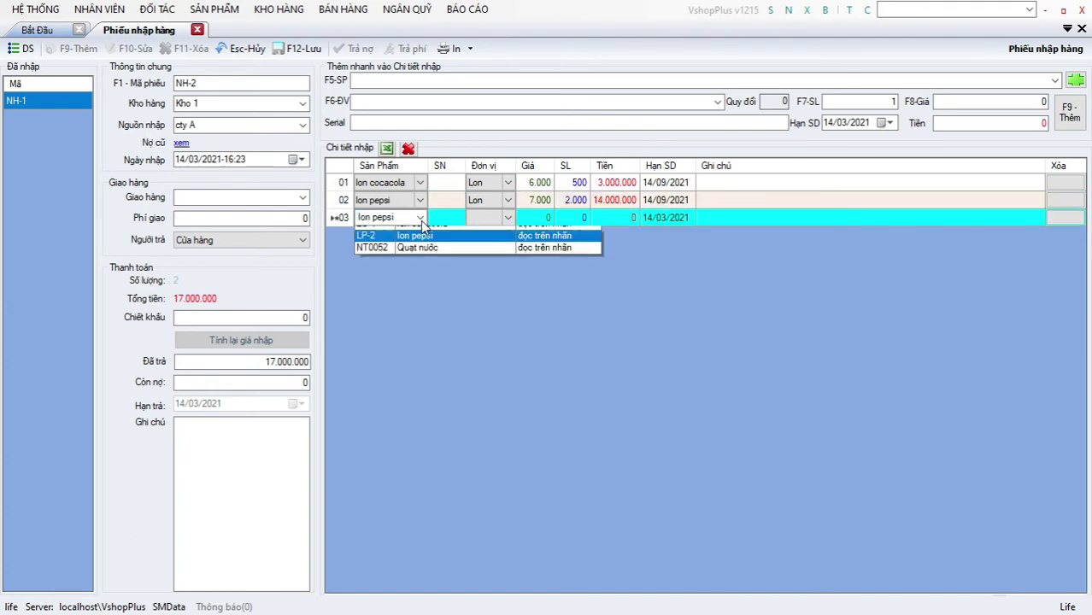
click(755, 278)
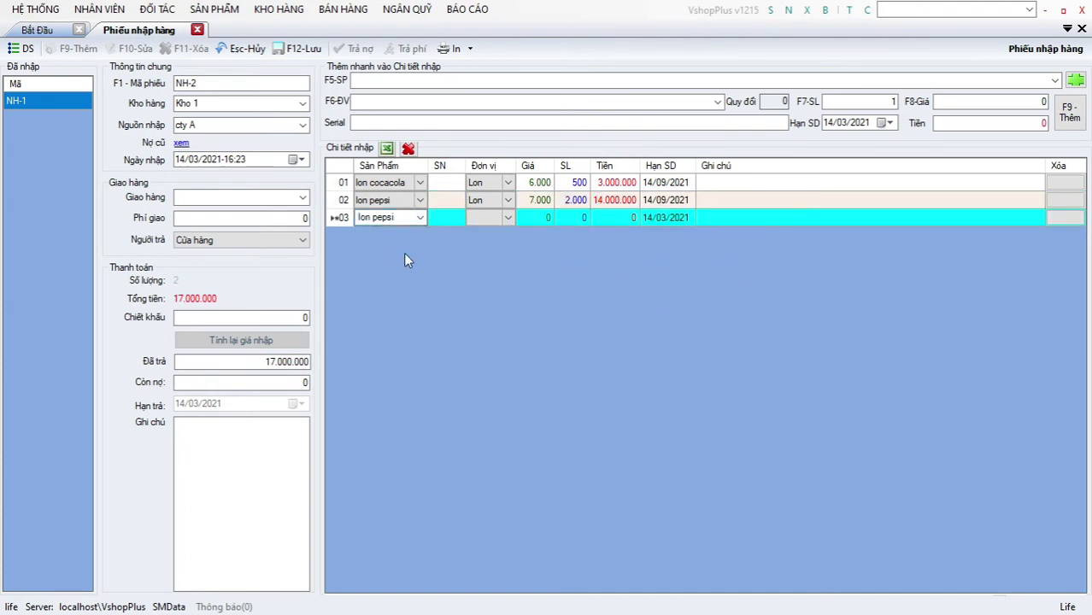
click(419, 218)
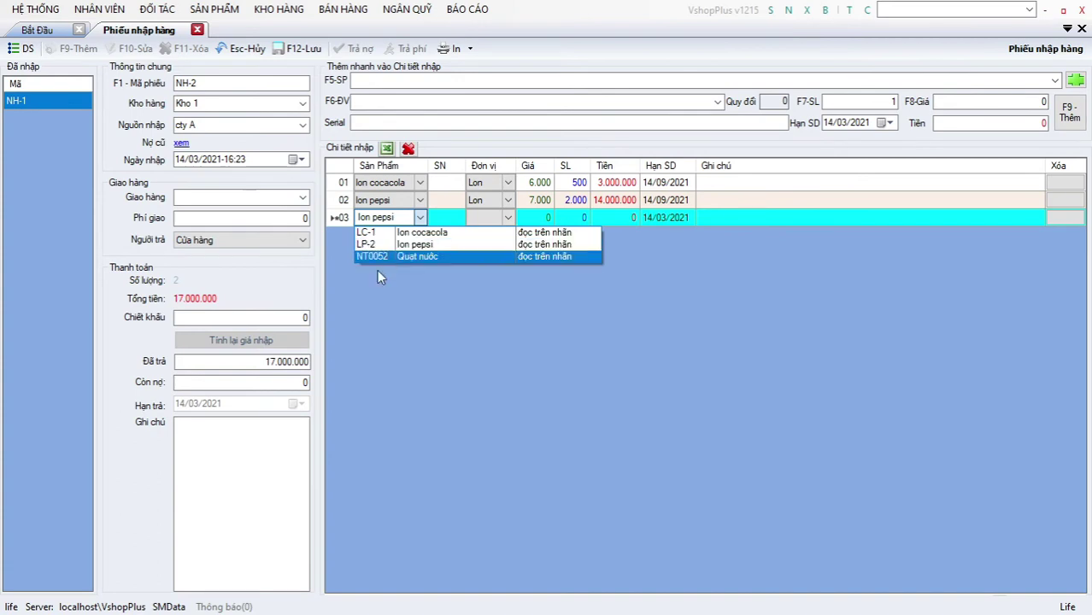
click(719, 304)
click(755, 182)
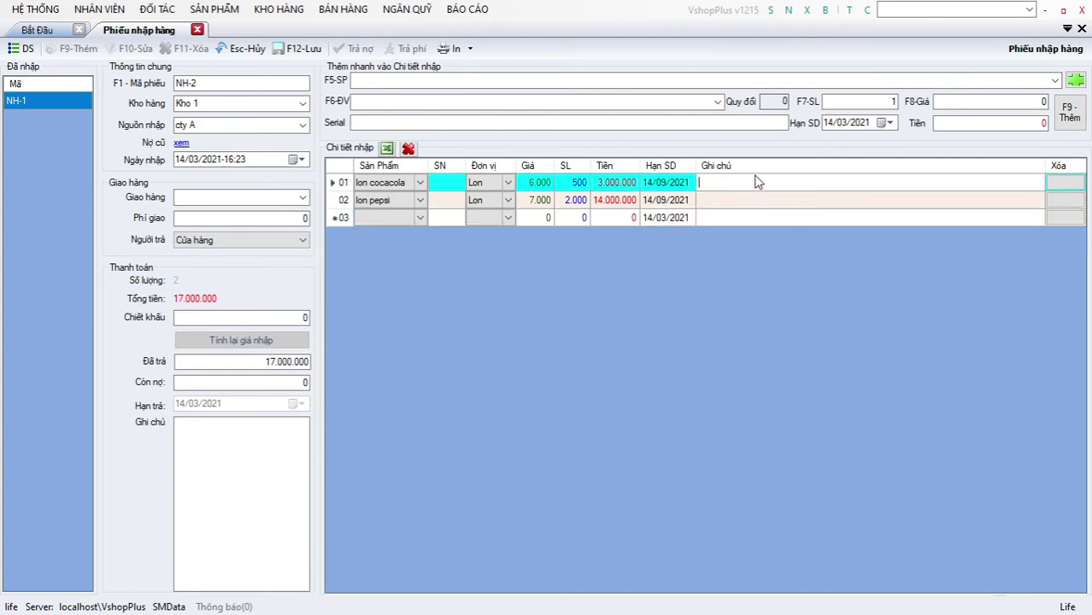
click(755, 182)
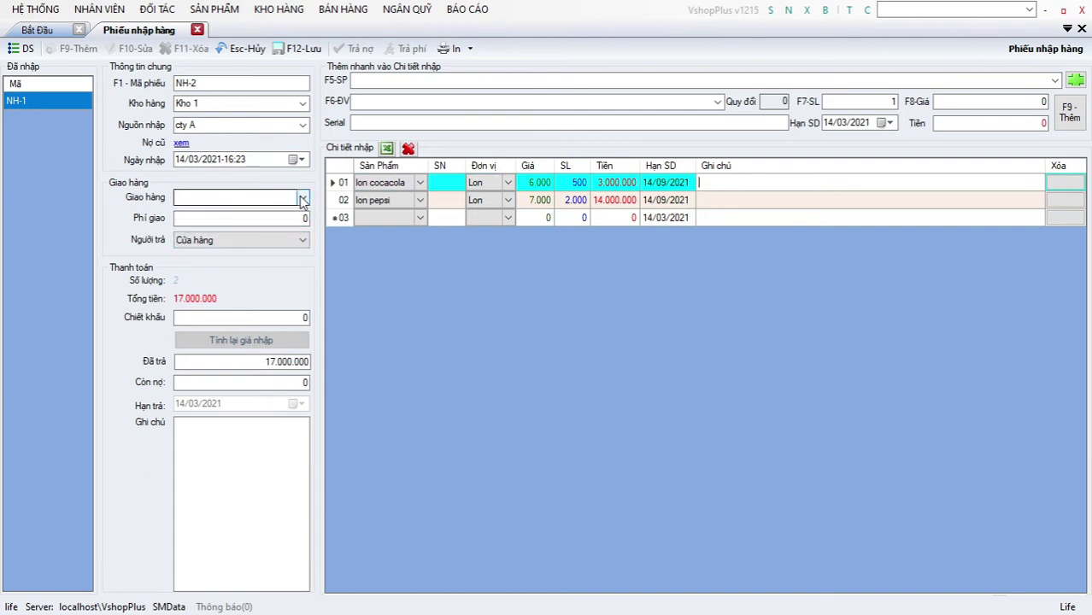
Step: Assign the employee Life as NH-2's delivery person
click(302, 198)
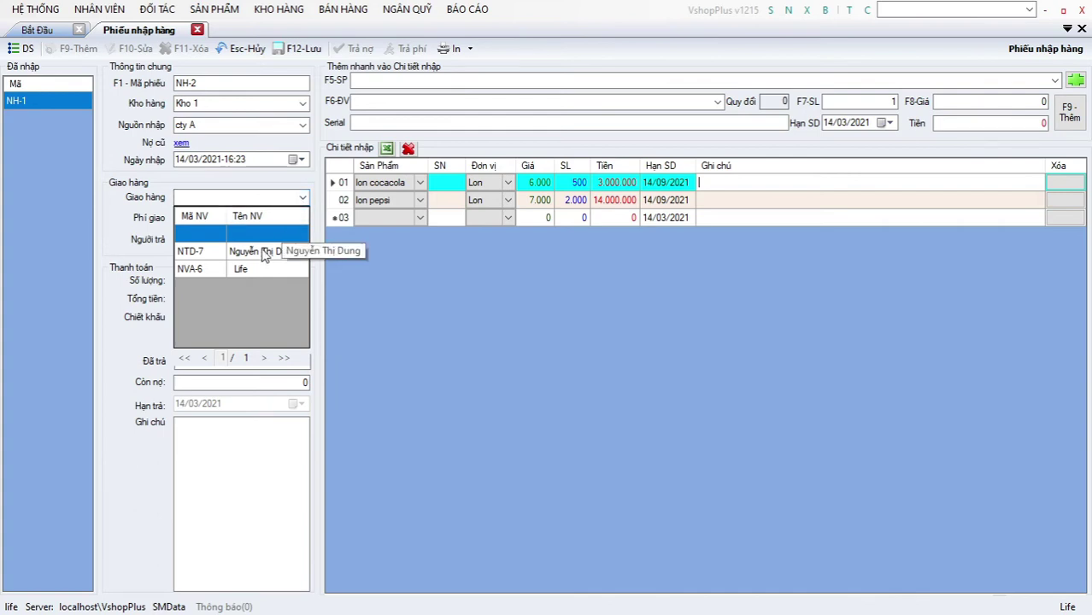
click(243, 272)
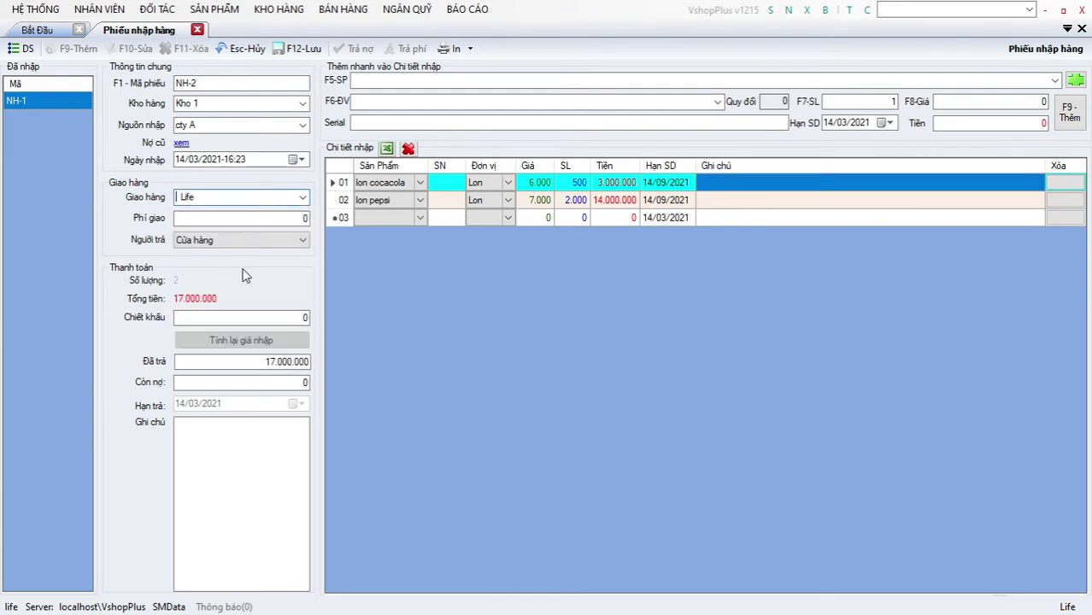
click(245, 216)
Step: Set NH-2's delivery fee to 50.000
text(50000)
key(Return)
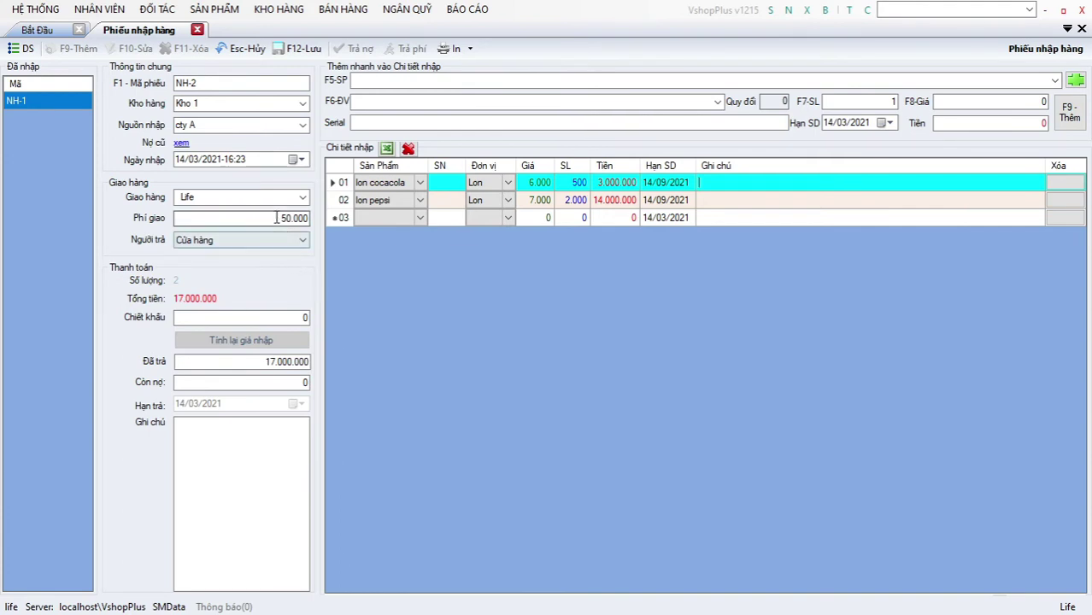
click(313, 217)
click(379, 267)
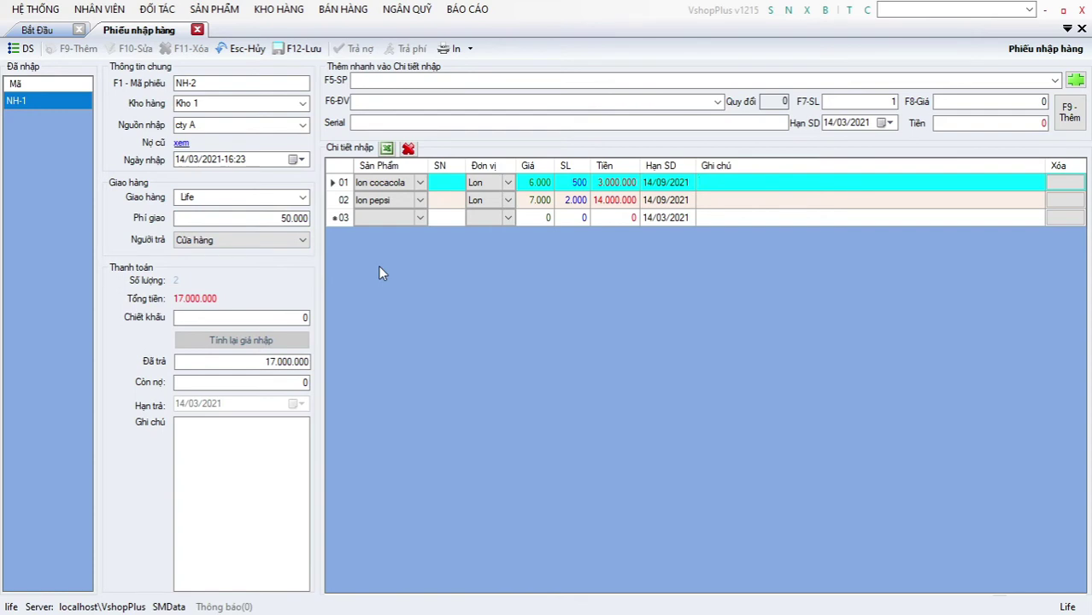
click(284, 317)
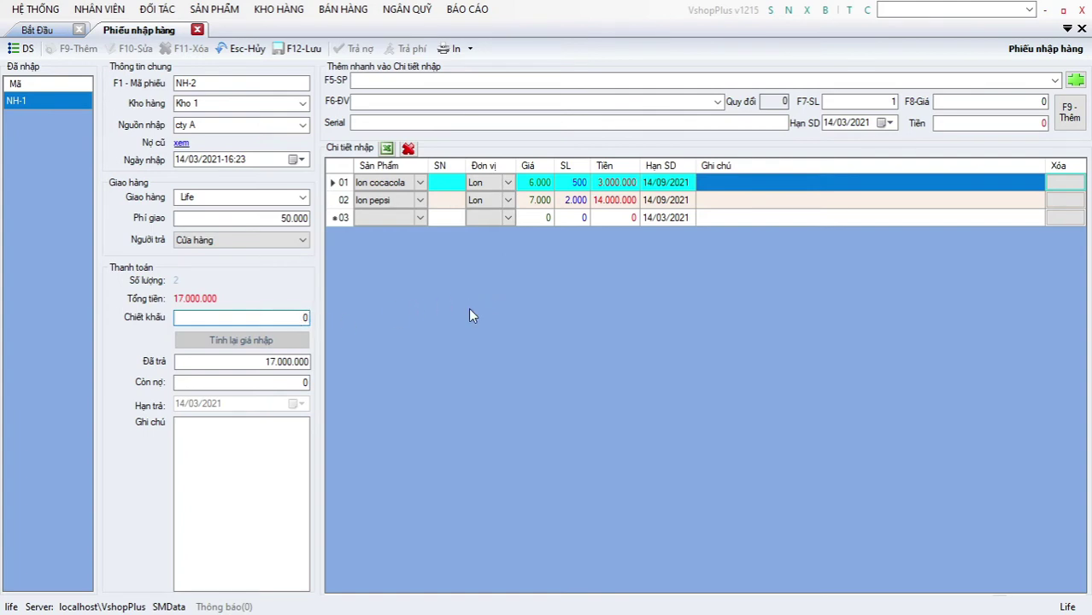
click(502, 316)
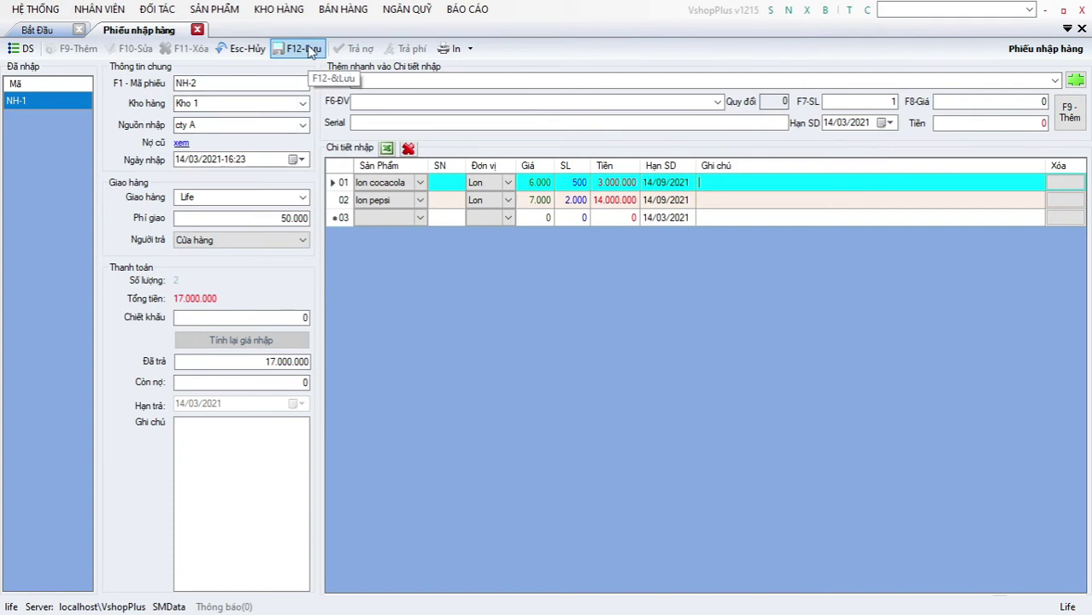
Step: Save receipt NH-2 and create a new blank receipt NH-3
click(308, 48)
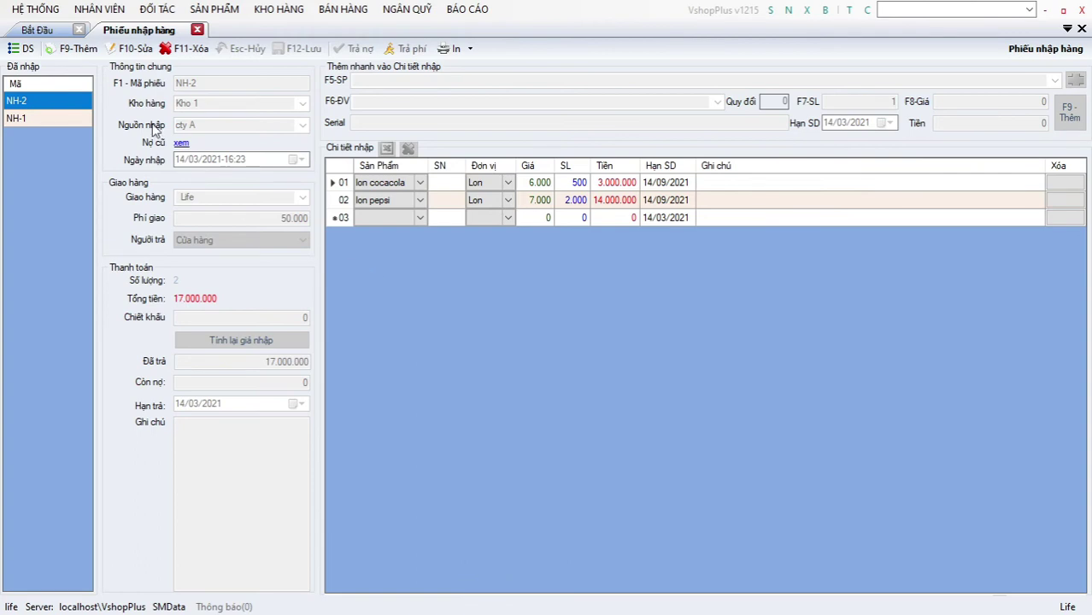
click(77, 49)
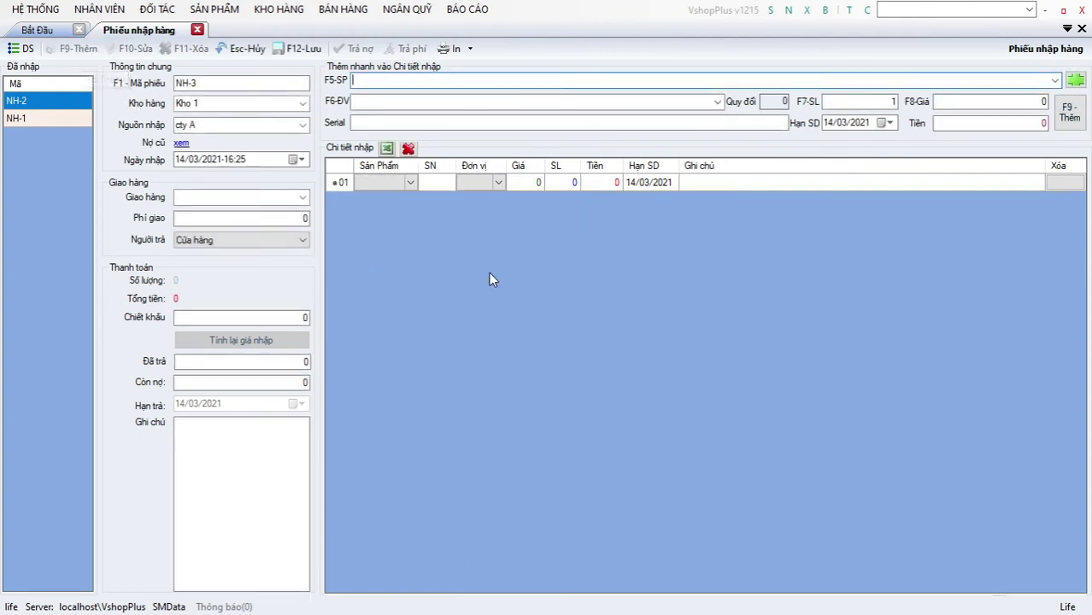
Step: Close and reopen the import receipt screen via Nhập Hàng so NH-3 has no supplier
click(406, 184)
click(410, 182)
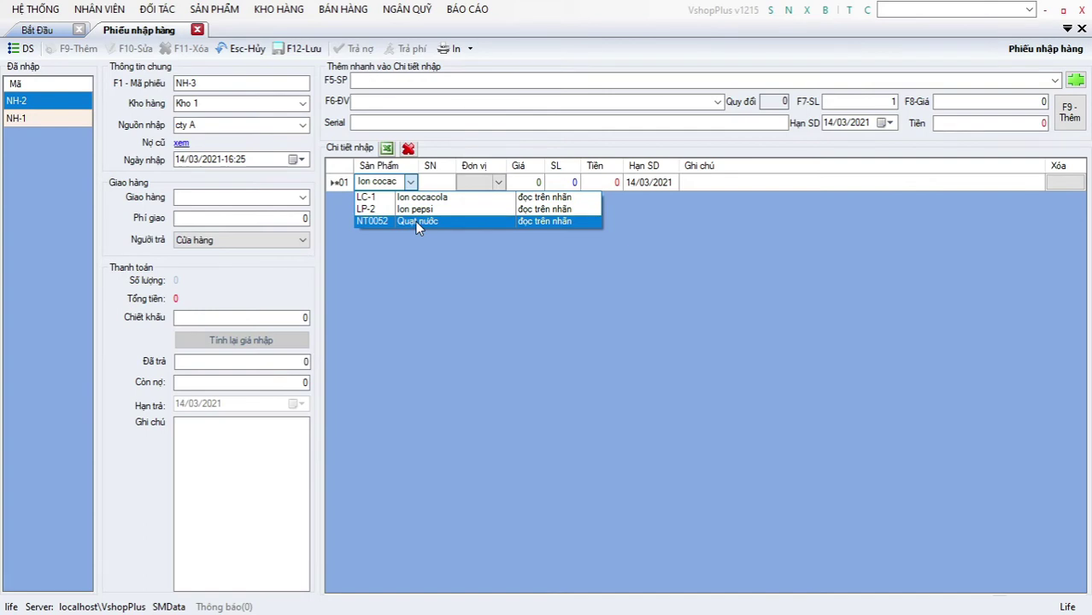
click(196, 31)
click(196, 31)
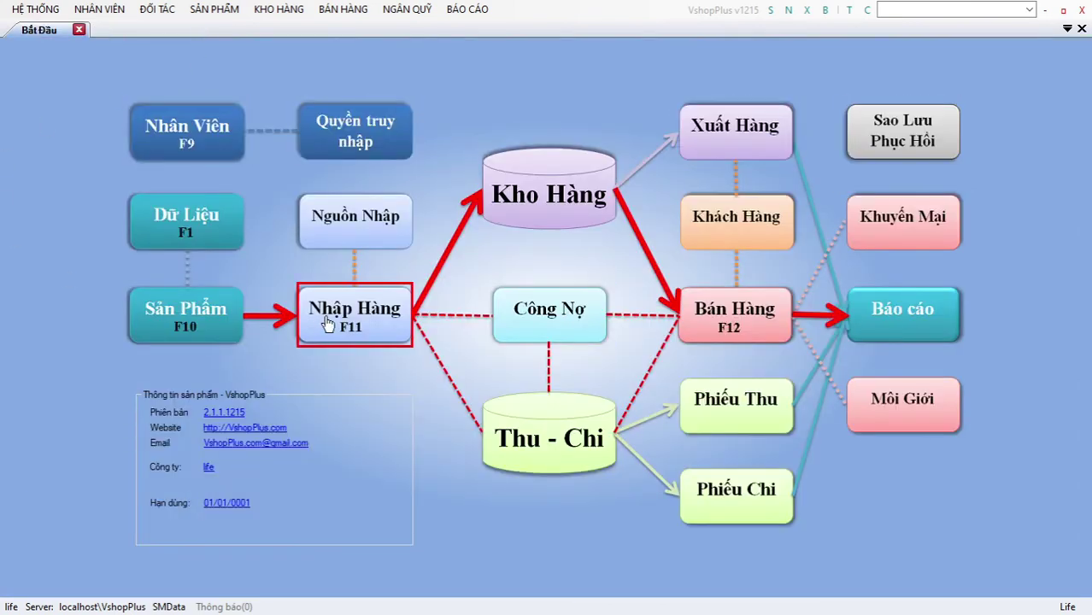
click(358, 318)
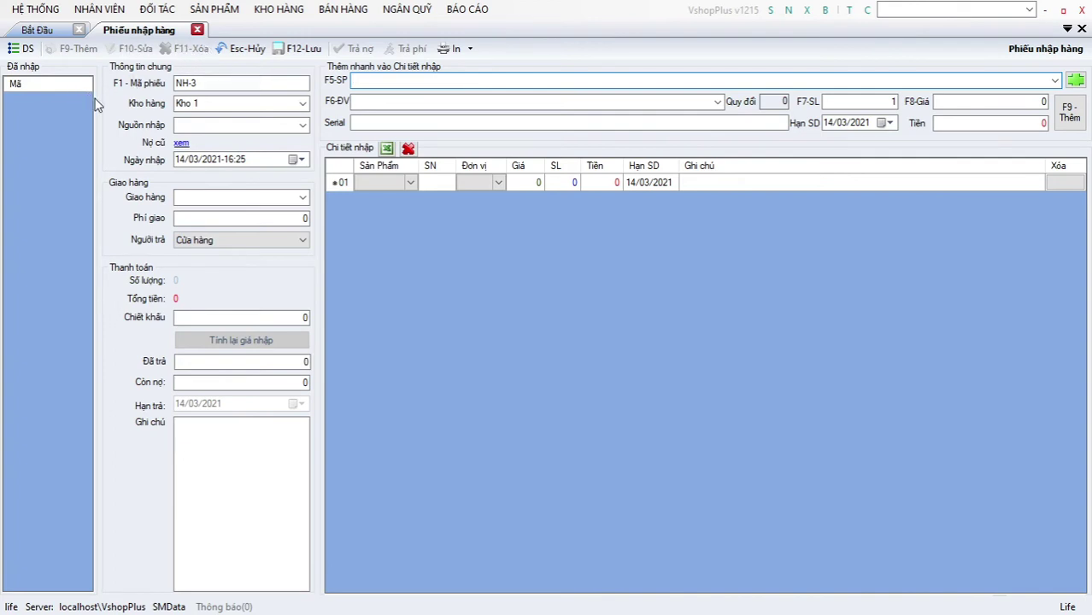
click(231, 125)
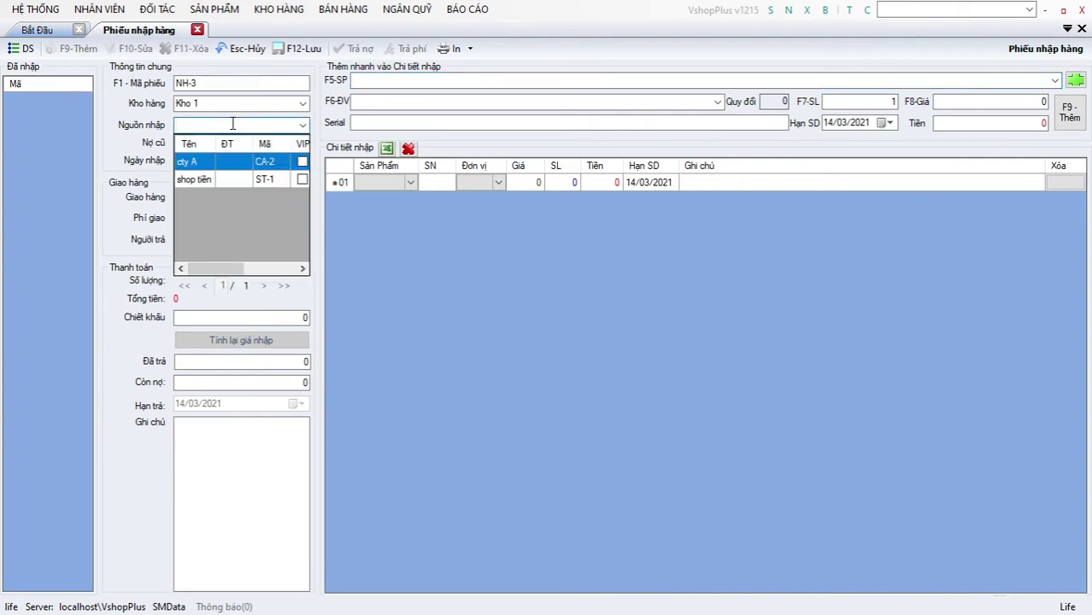
click(402, 253)
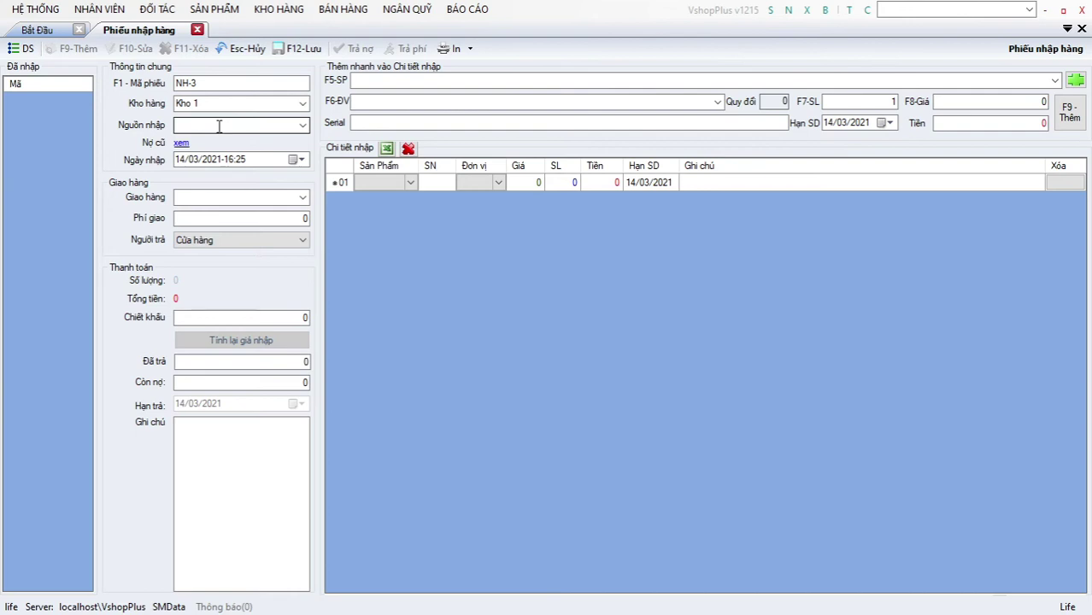
Step: Open saved receipt NH-1 from the import receipt list, discarding the NH-3 draft
click(21, 49)
click(59, 192)
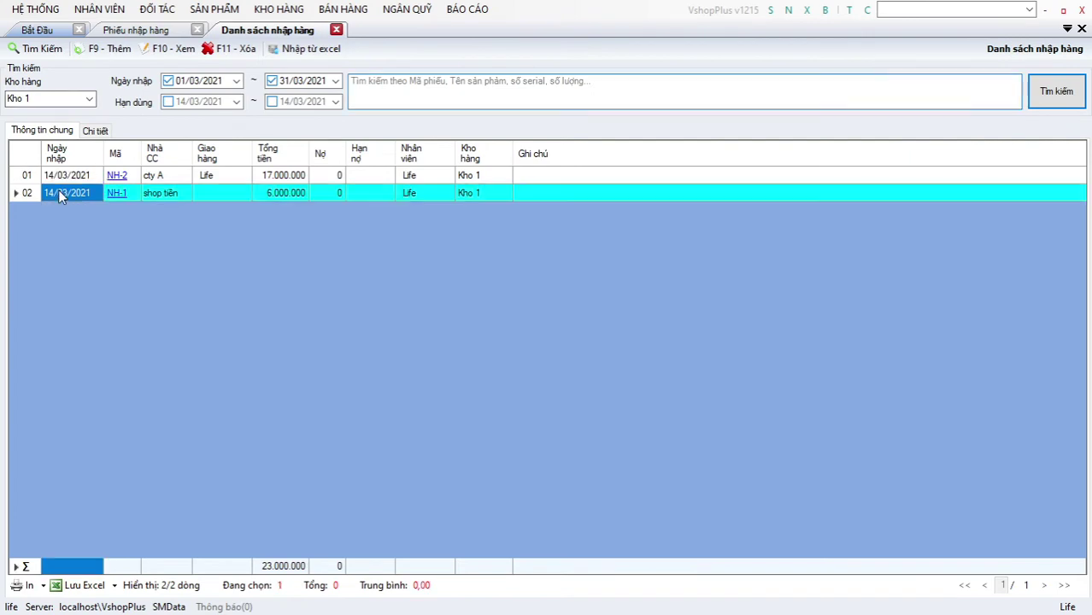
click(64, 175)
click(61, 192)
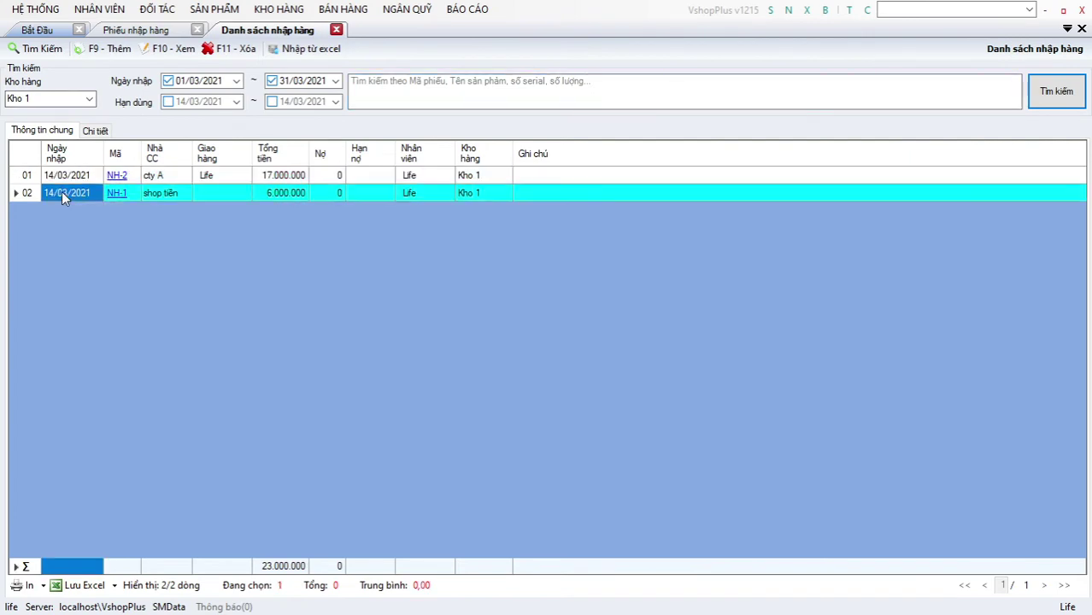
click(159, 176)
click(163, 193)
key(Up)
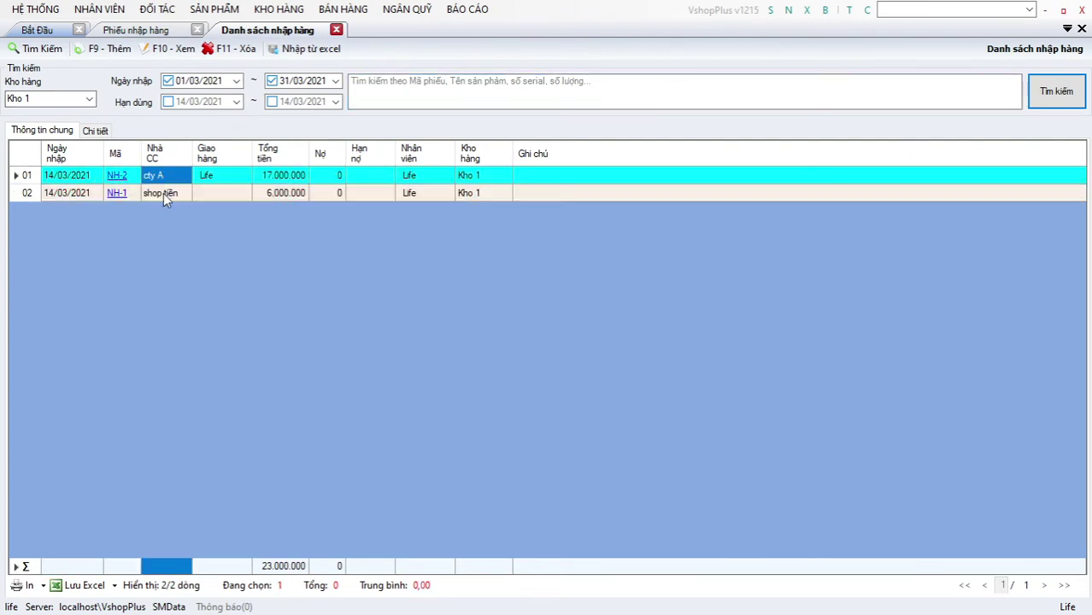
key(Down)
key(Up)
key(Down)
click(229, 196)
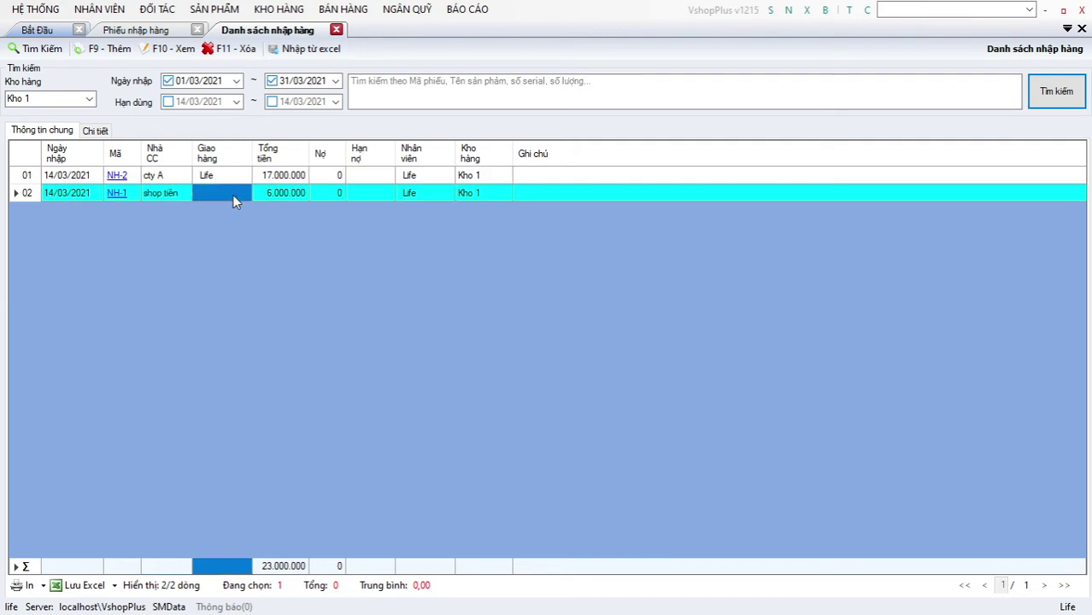
click(119, 198)
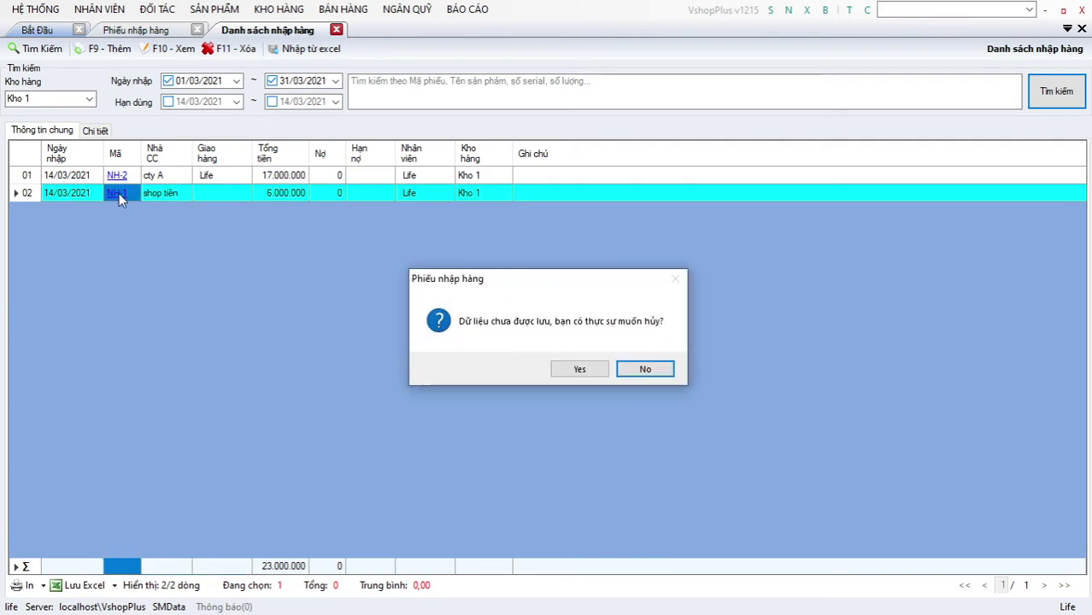
click(565, 369)
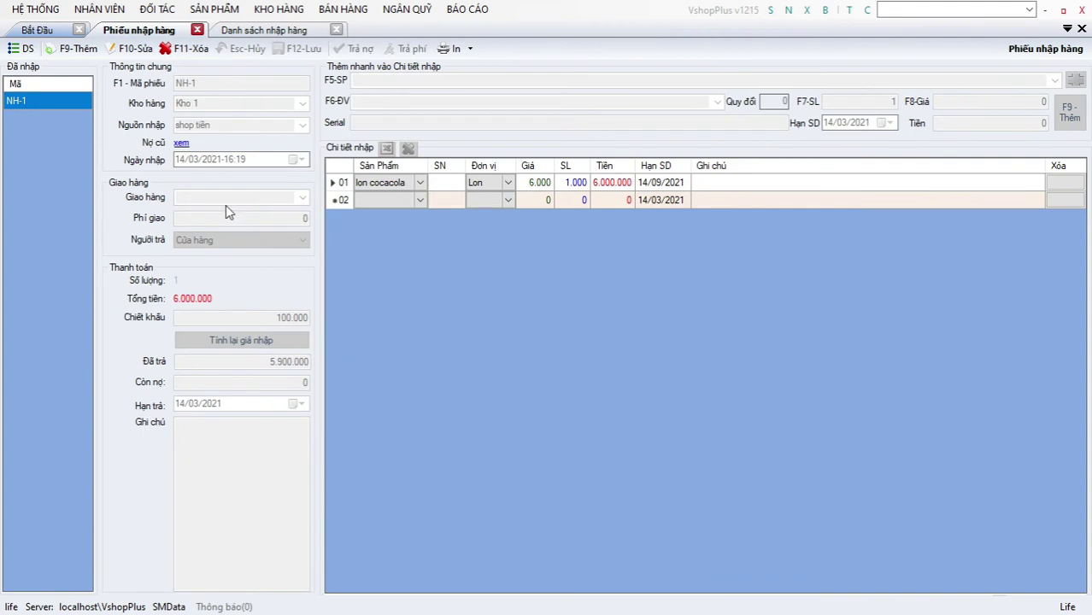
Step: Edit NH-1 to add a delivery staff member and a 20.000 delivery fee, then save
click(128, 51)
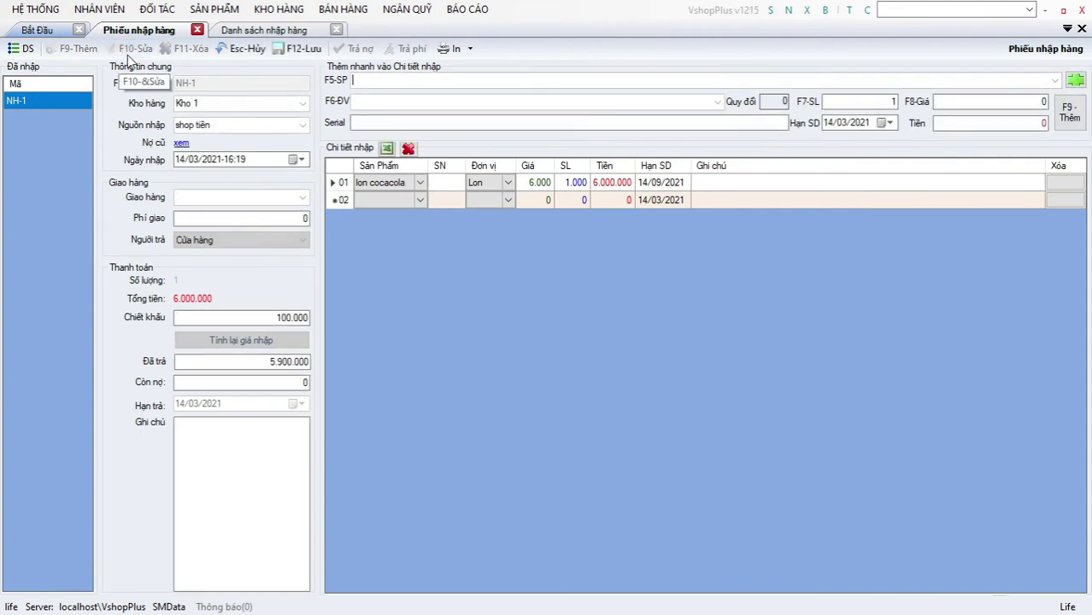
click(302, 199)
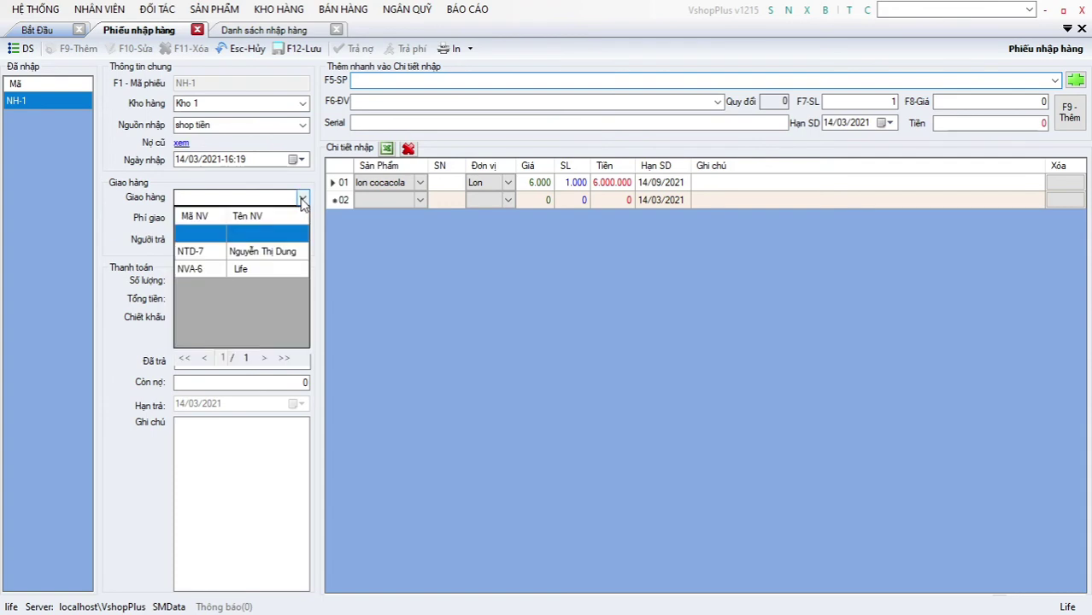
click(286, 251)
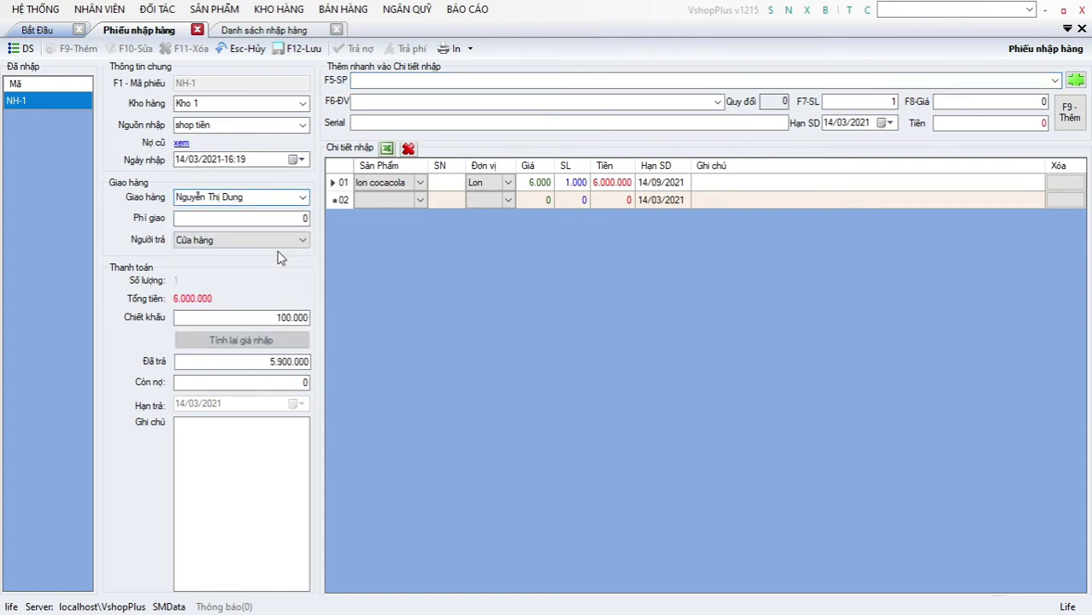
click(282, 218)
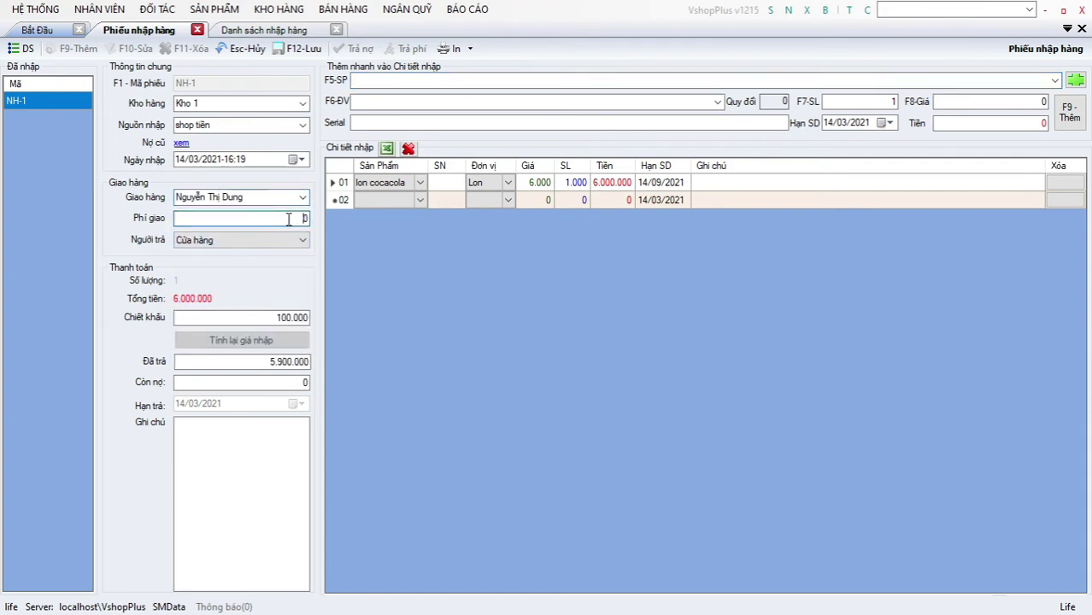
text(20000)
click(729, 182)
click(304, 49)
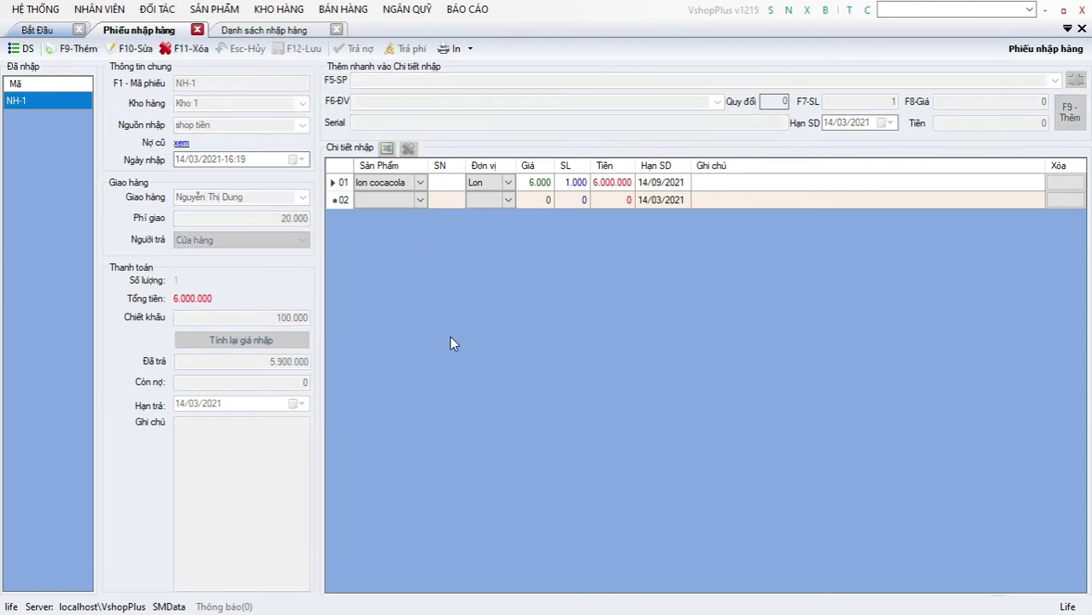
Step: Close receipt NH-1 and create a new blank receipt NH-4
click(197, 30)
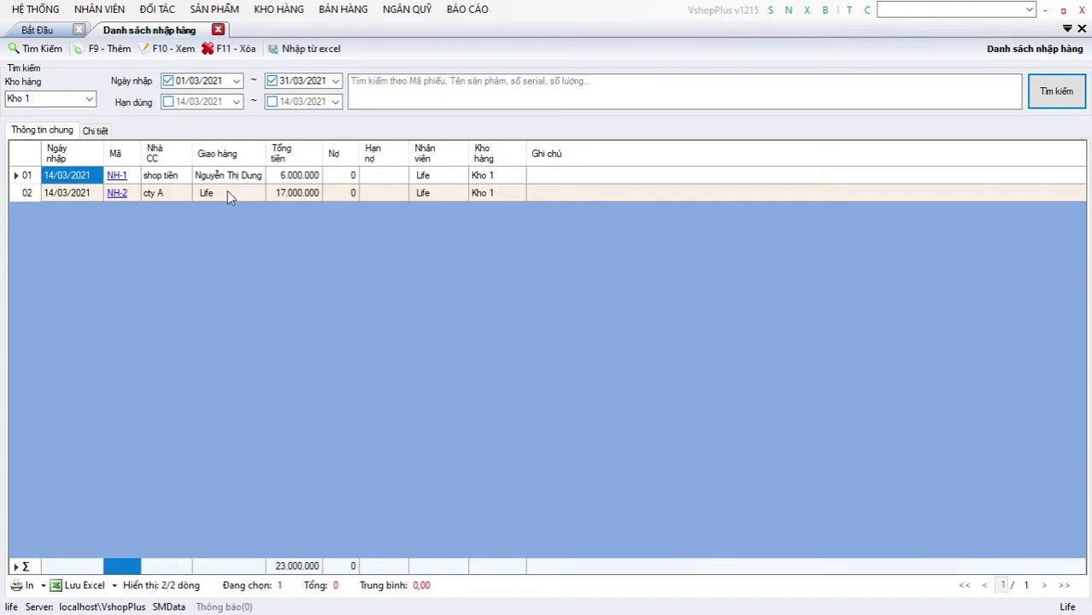
click(99, 48)
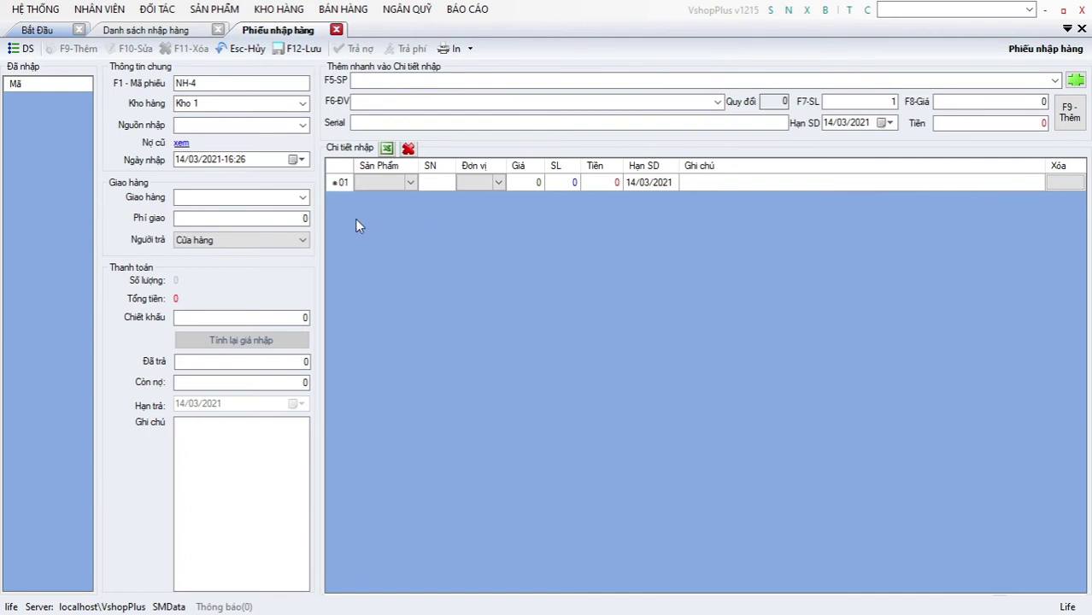
Step: Close the open tabs and reopen a fresh import receipt form from Nhập Hàng
click(337, 30)
click(218, 29)
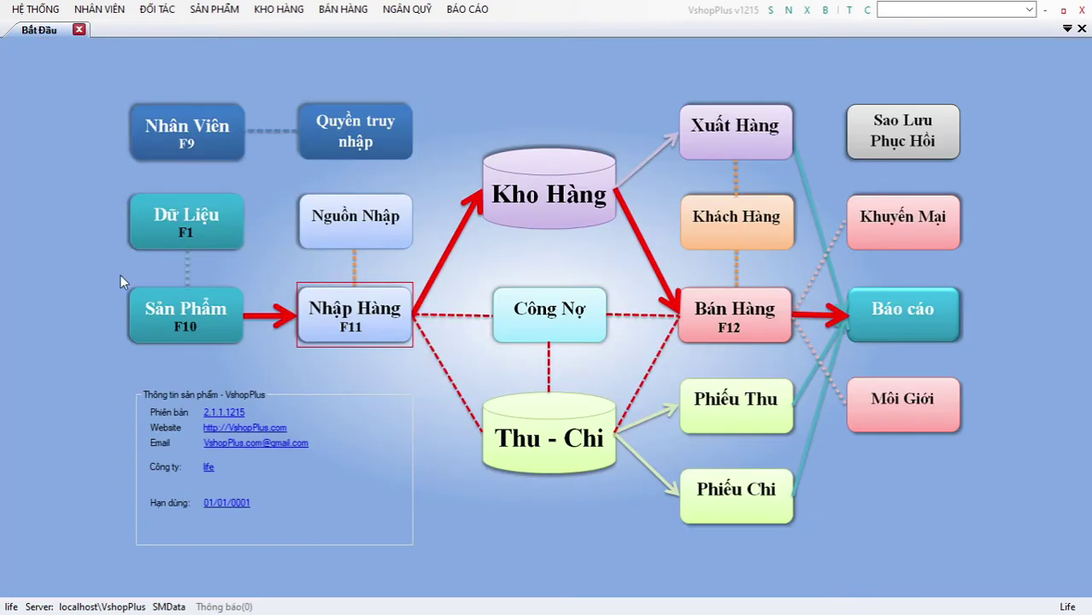
click(330, 311)
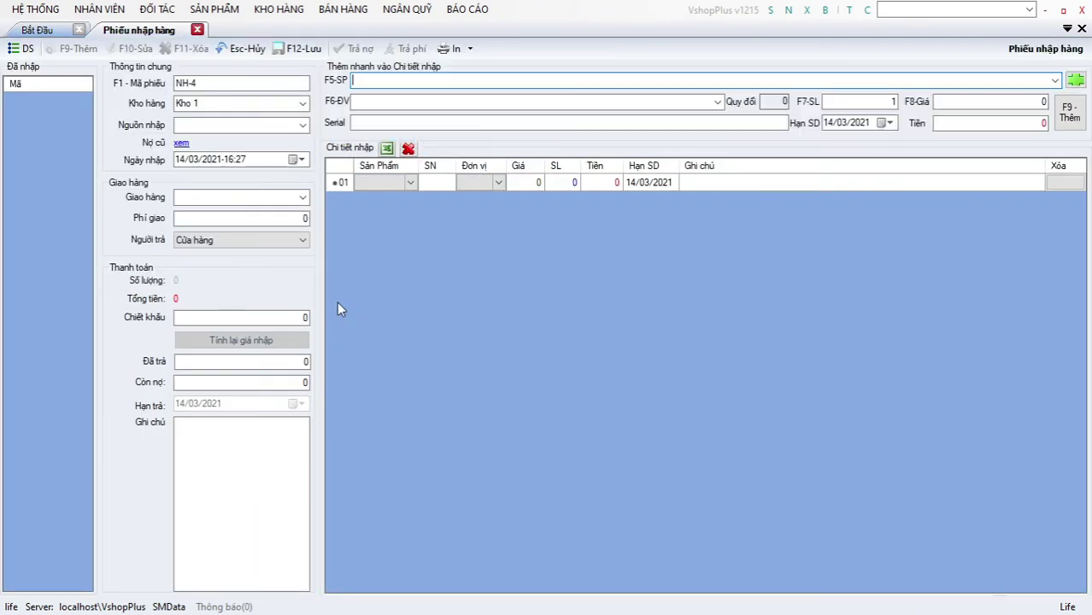
click(227, 124)
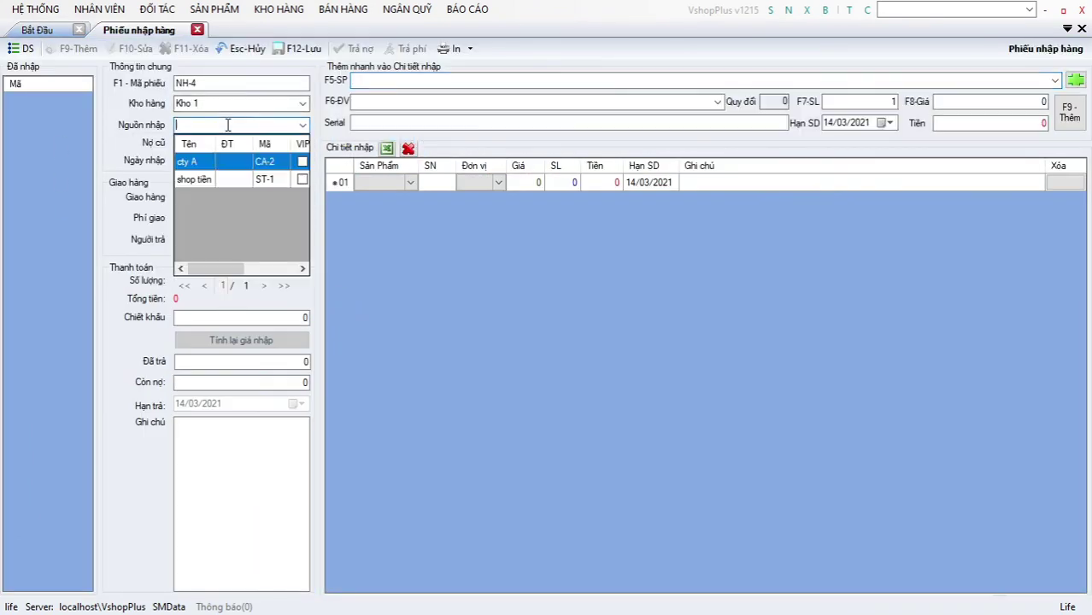
Step: Add 100 Quạt nước at 250.000 to row 01, totalling 25.000.000
click(409, 181)
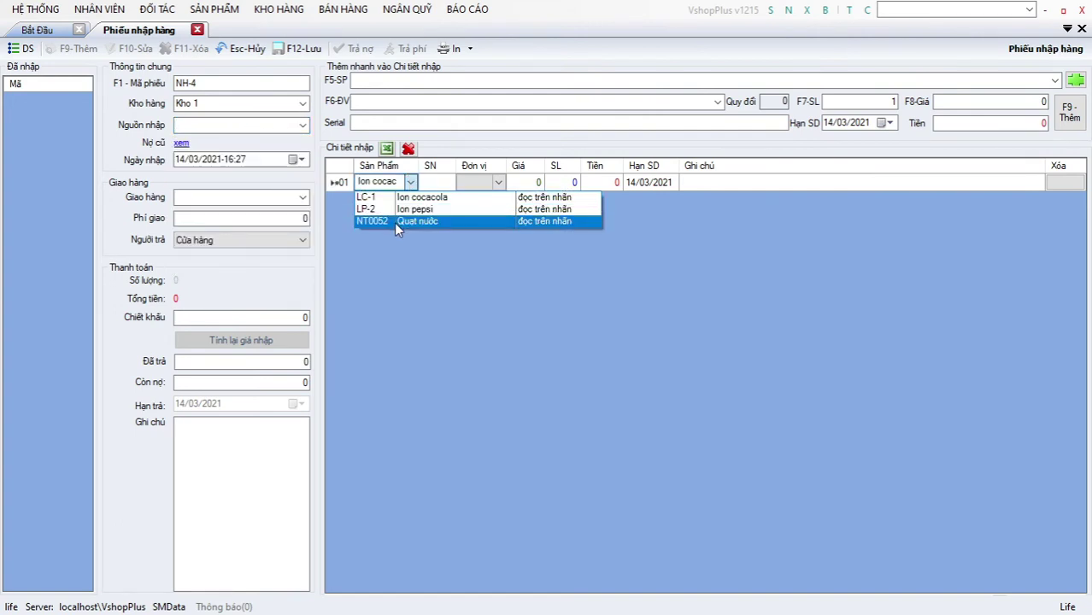
click(394, 223)
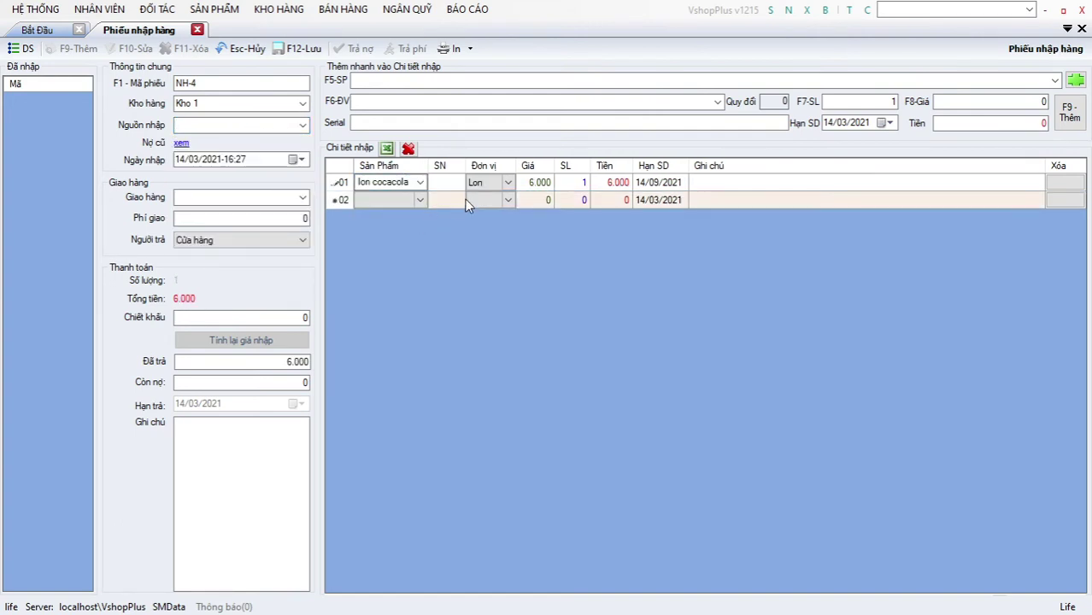
click(410, 183)
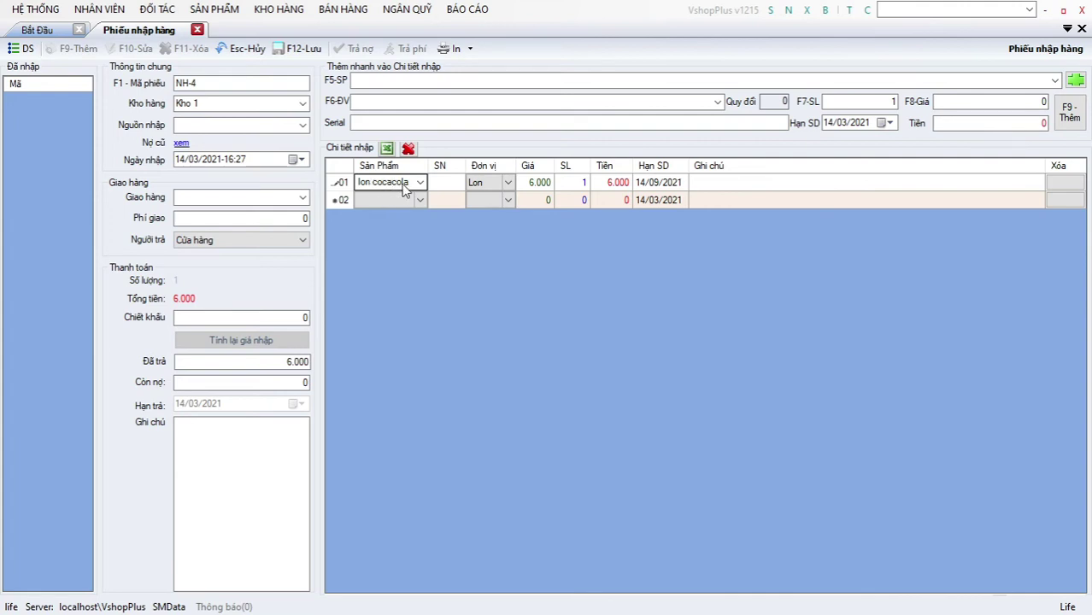
click(419, 183)
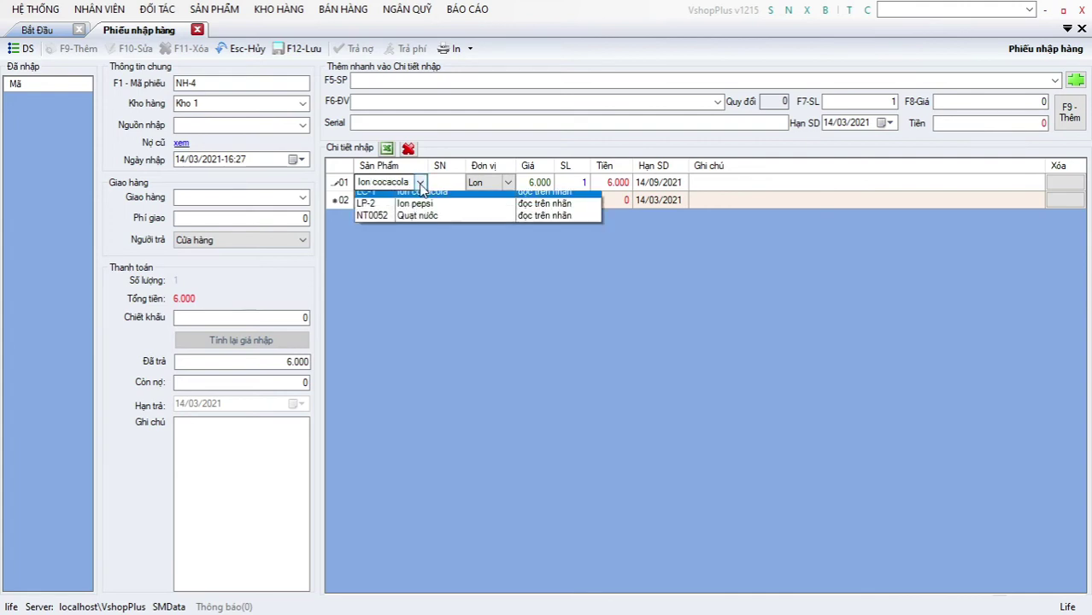
click(415, 223)
click(572, 183)
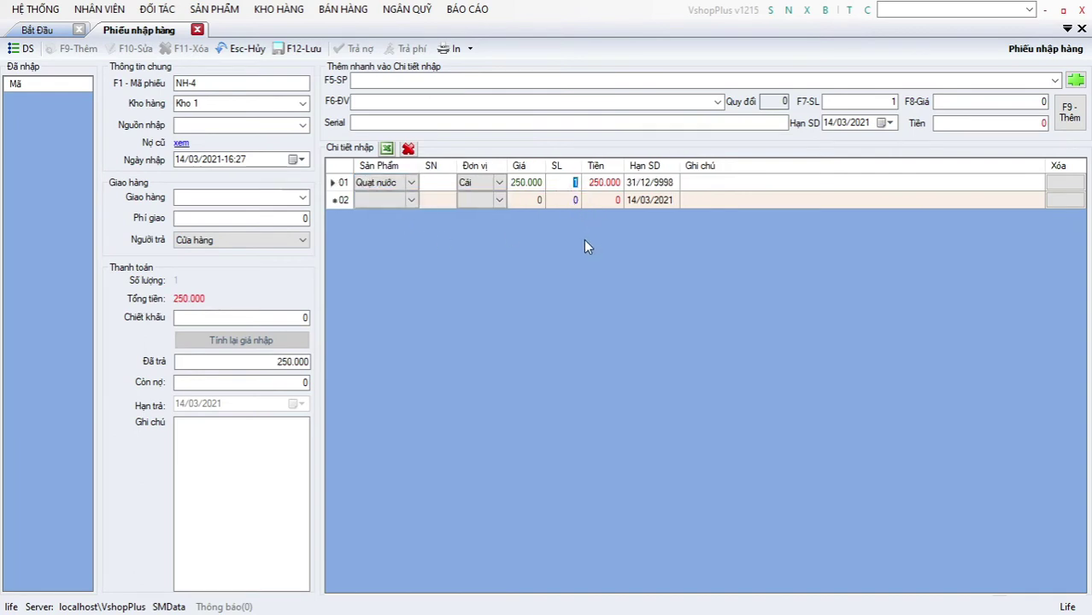
text(100)
click(717, 182)
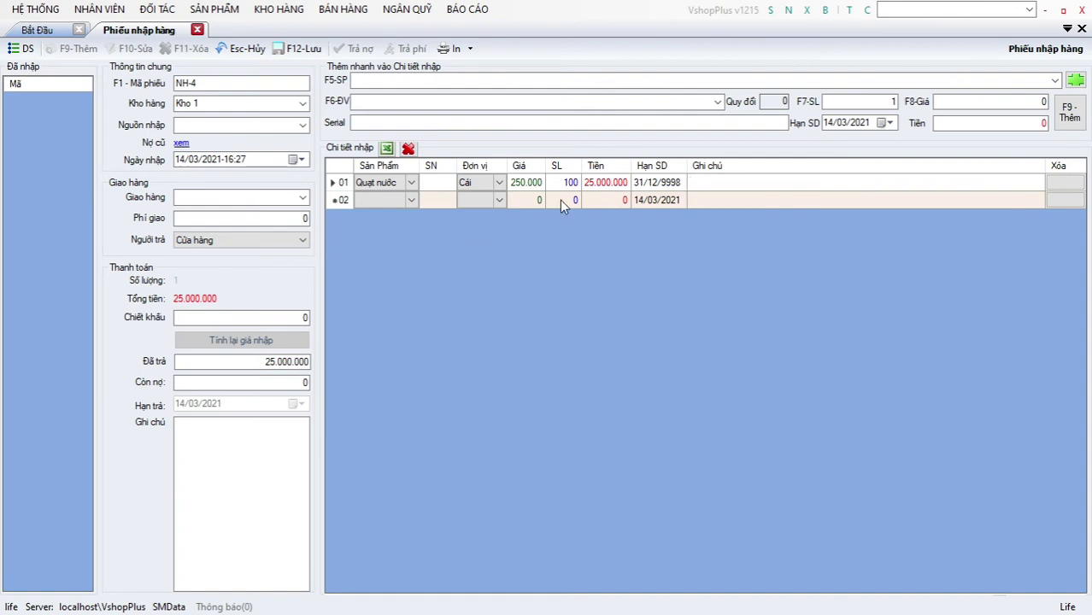
click(401, 200)
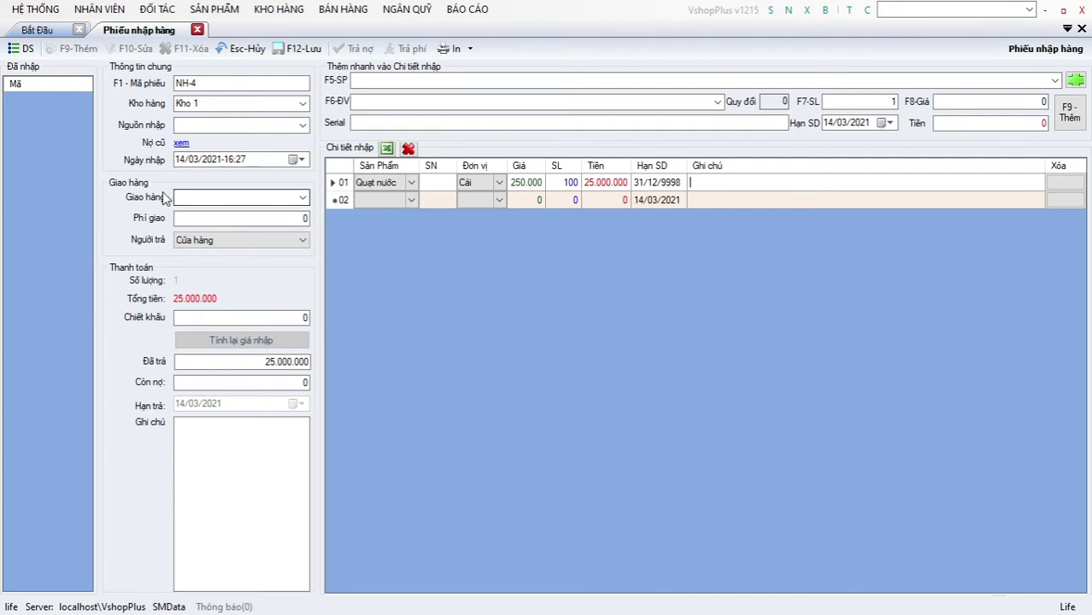
Step: Enter 'Chợ trời' as NH-4's new supplier and accept it
click(211, 126)
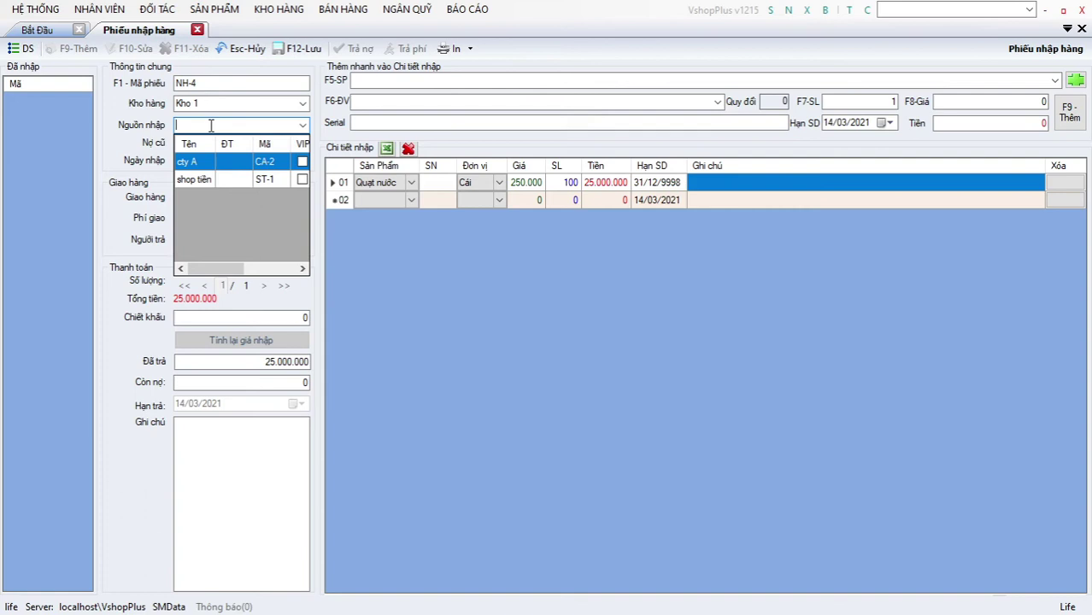
text(cho)
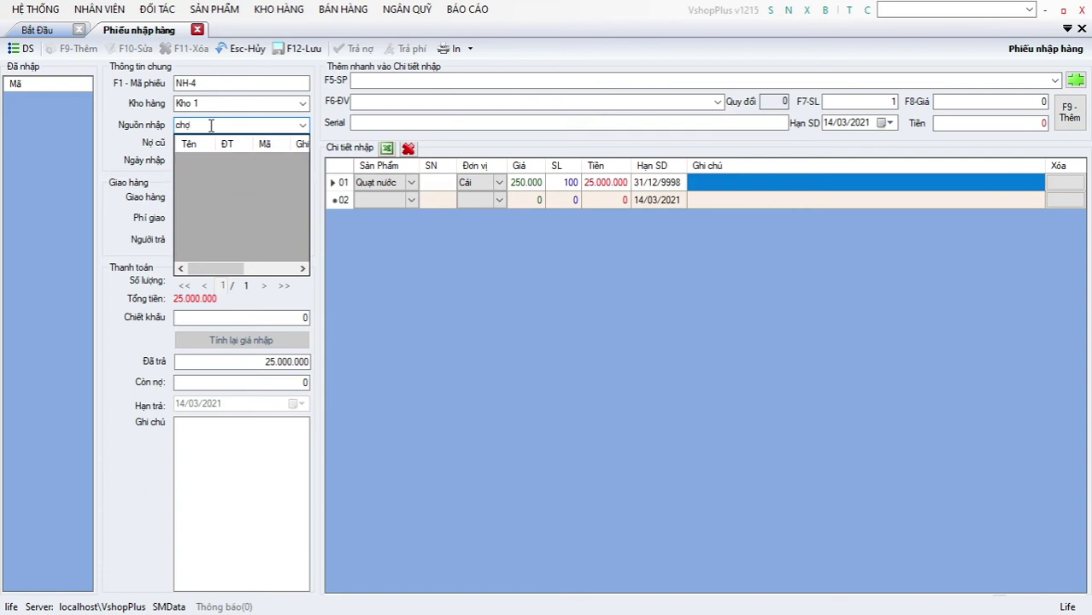
key(BackSpace)
key(BackSpace)
key(BackSpace)
text(Chơ)
key(BackSpace)
text(ợ trời)
click(405, 286)
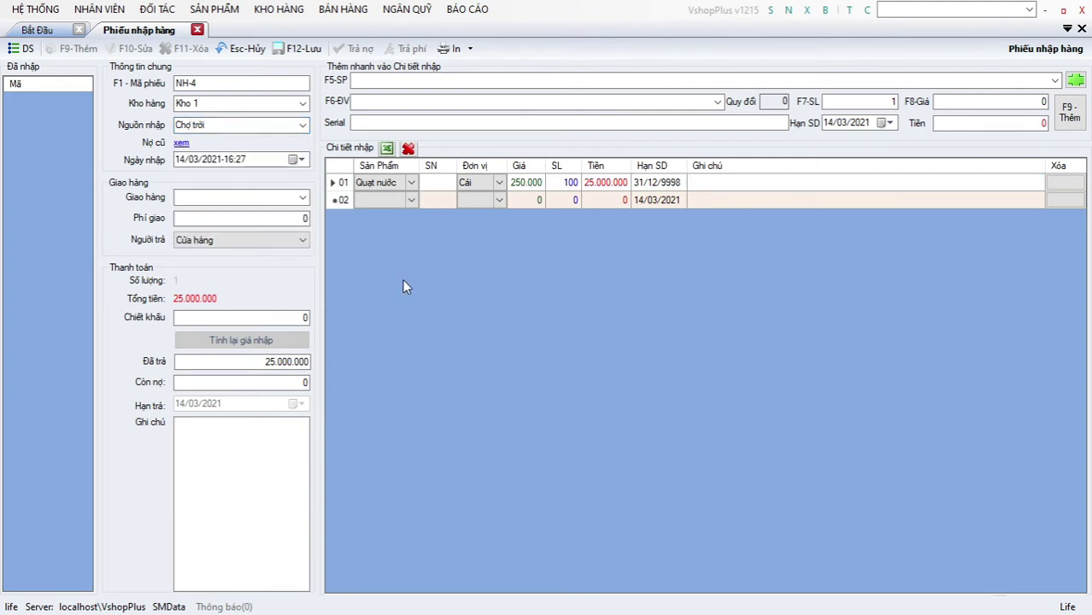
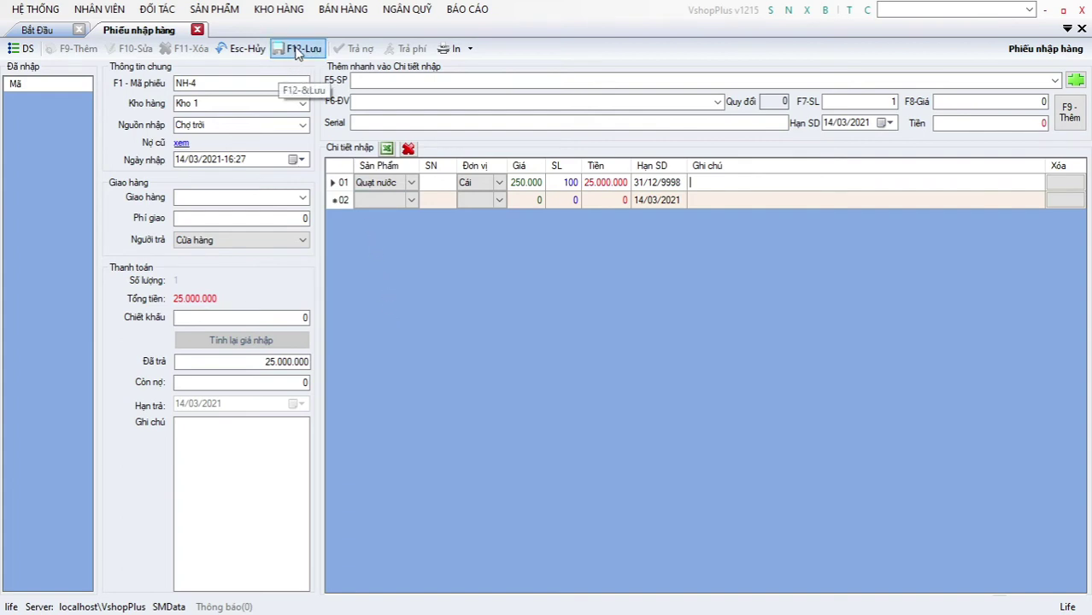
Step: Save goods receipt NH-4 (100 Quạt nước, 25.000.000) and close its tab
click(297, 49)
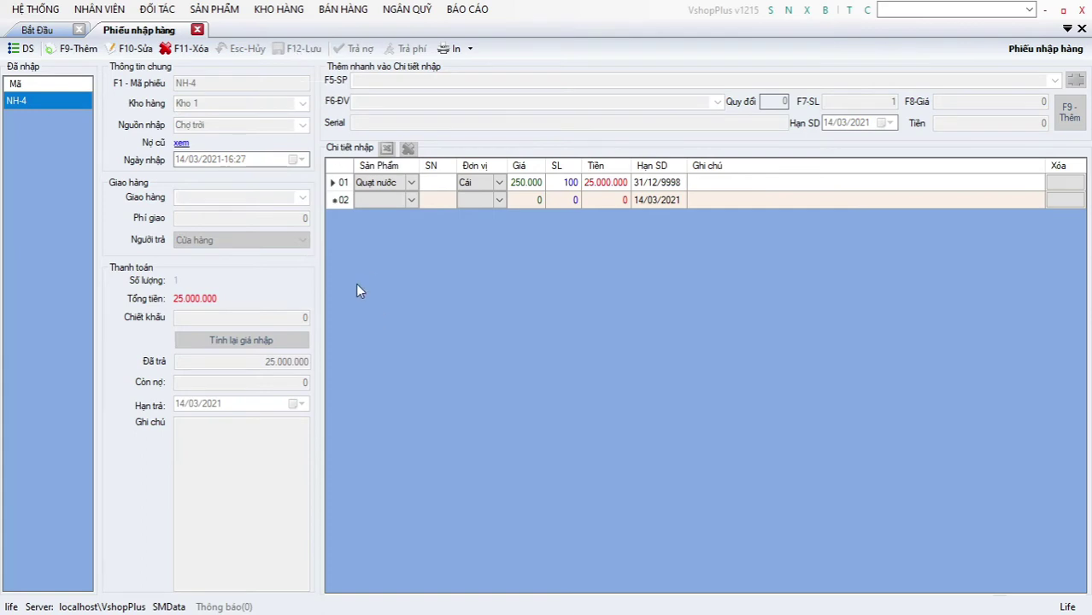
click(197, 30)
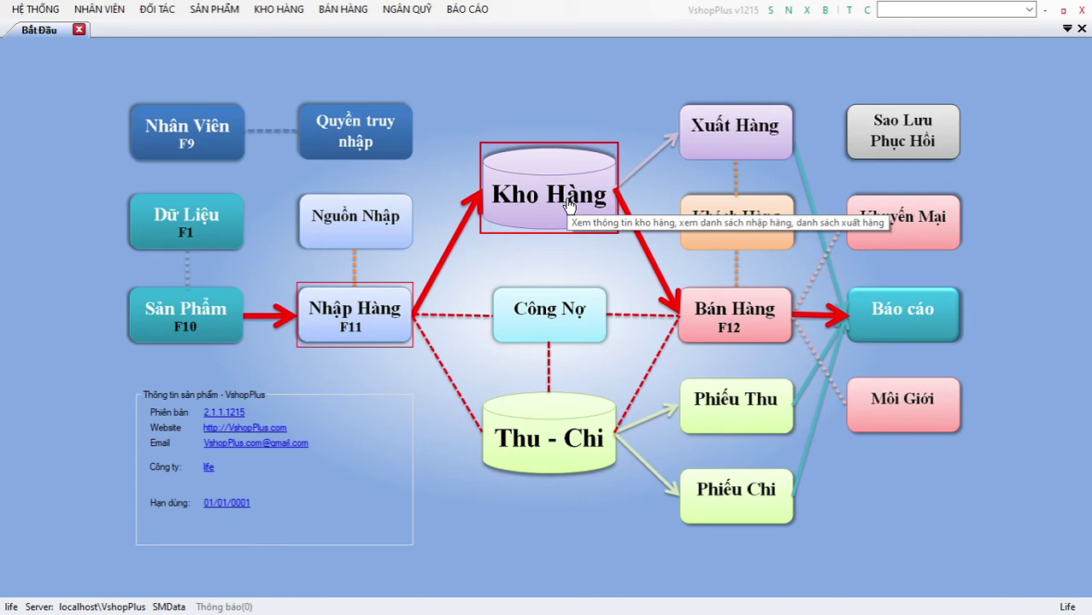
Step: Search Tồn Kho stock on hand with the expiry filter from 01/03/2021
click(568, 203)
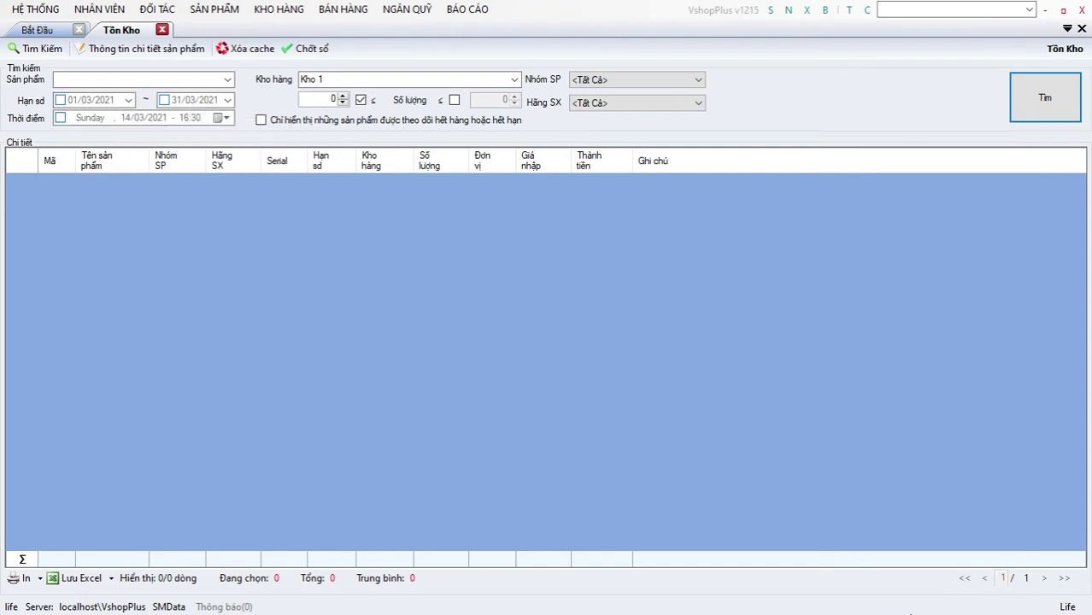
key(super)
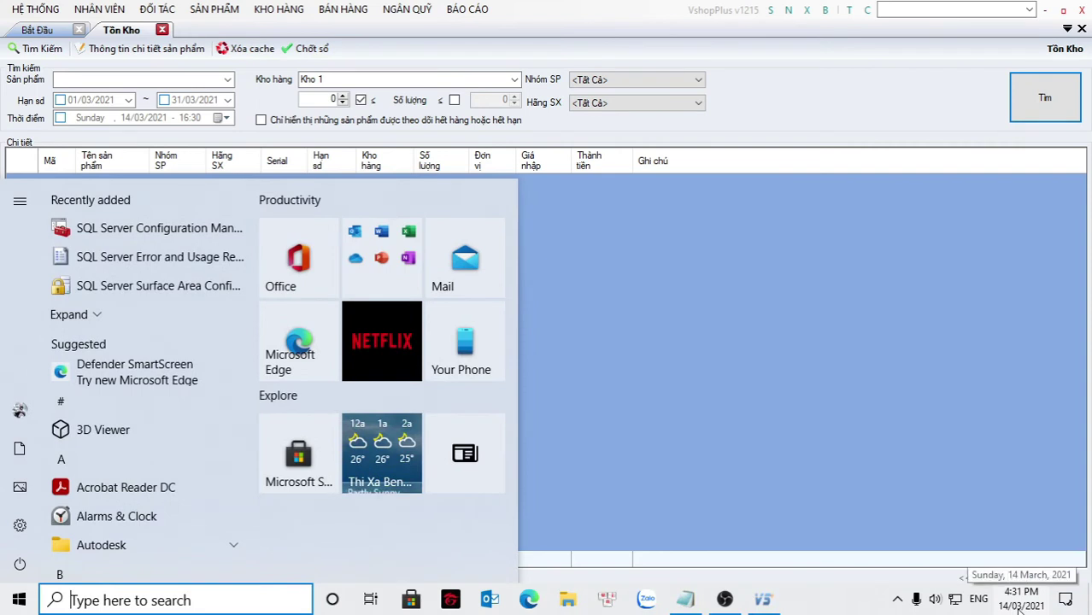
click(655, 330)
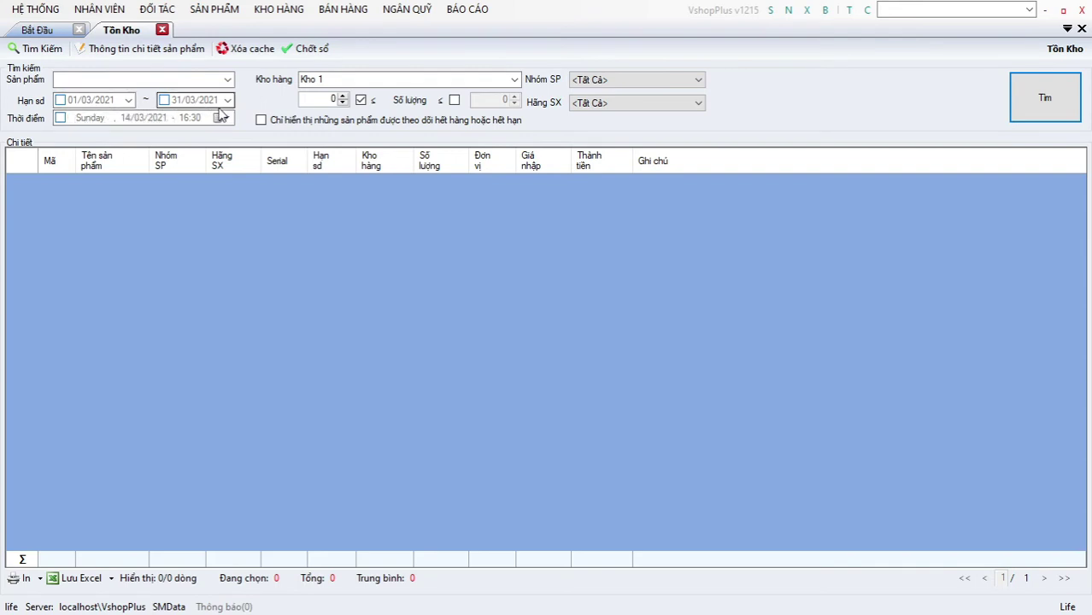
click(128, 100)
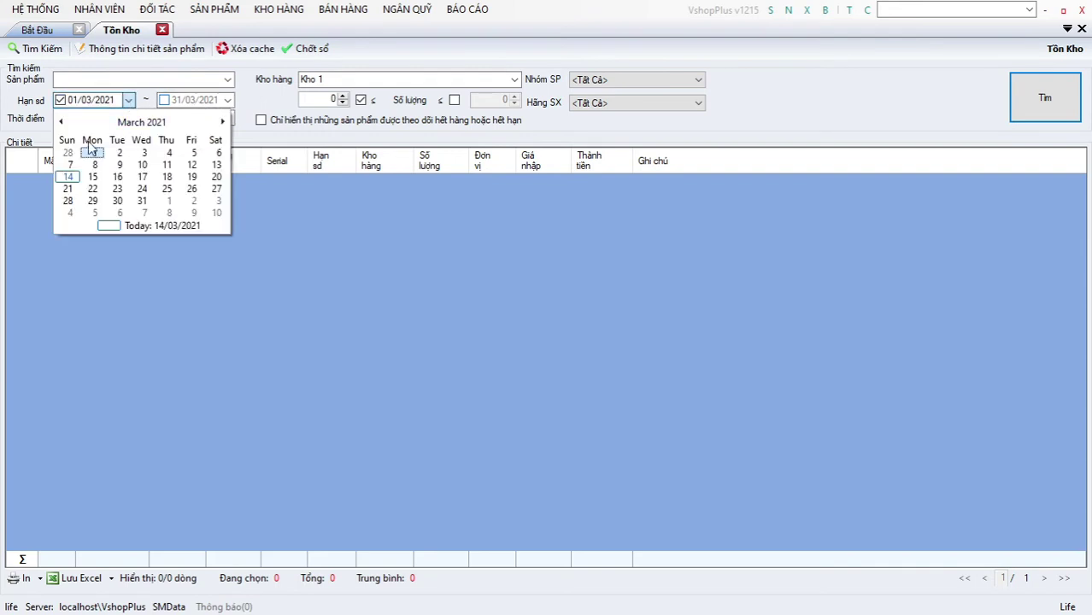
click(312, 248)
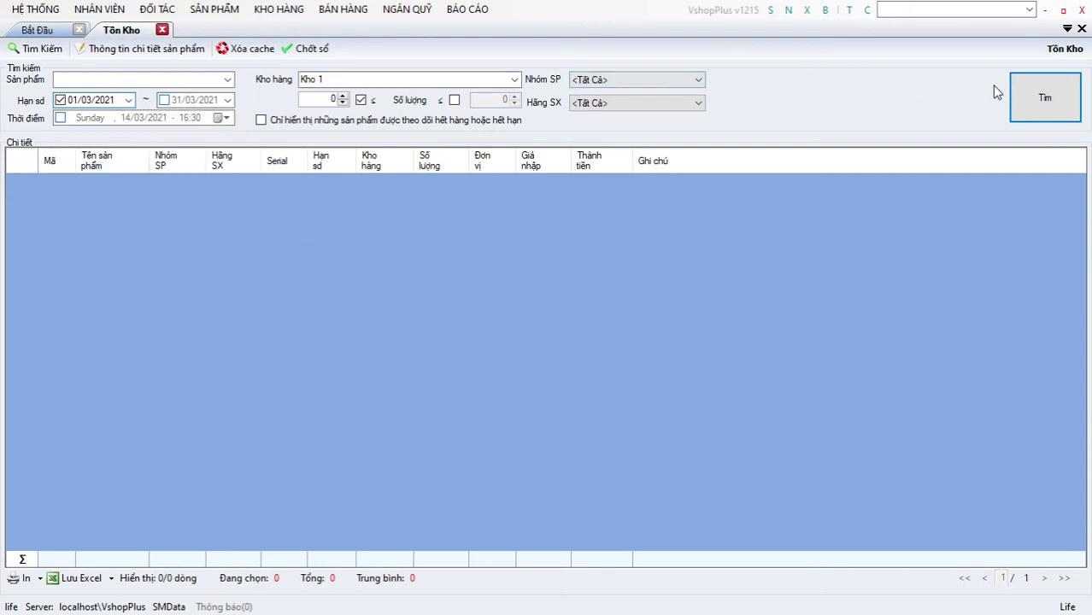
click(1025, 94)
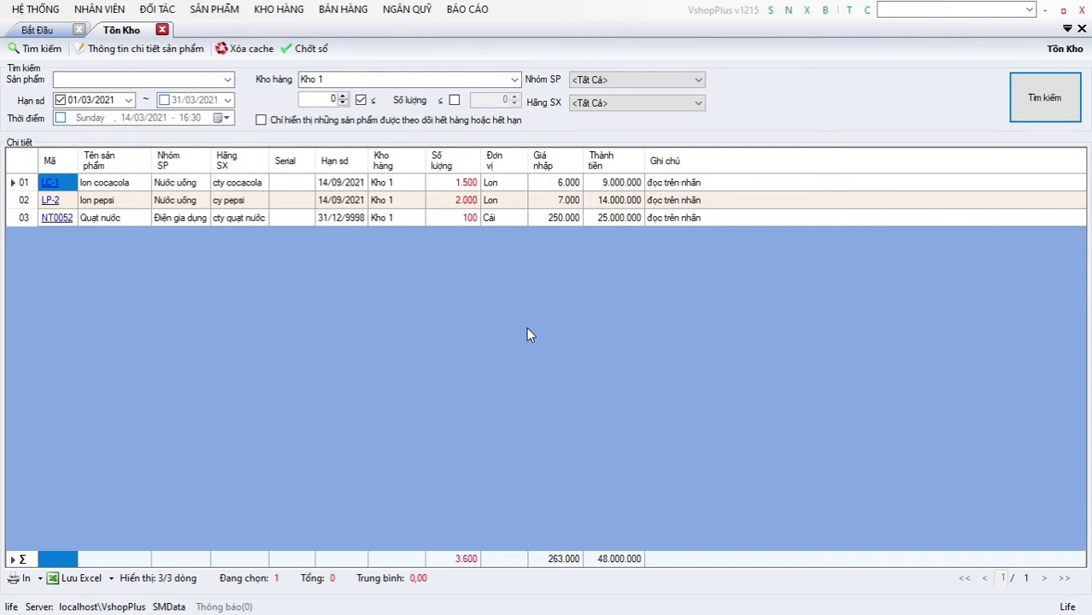
Step: Check stock quantities (lon cocacola 1.500, lon pepsi 2.000, Quạt nước 100), then minimise VshopPlus
click(456, 183)
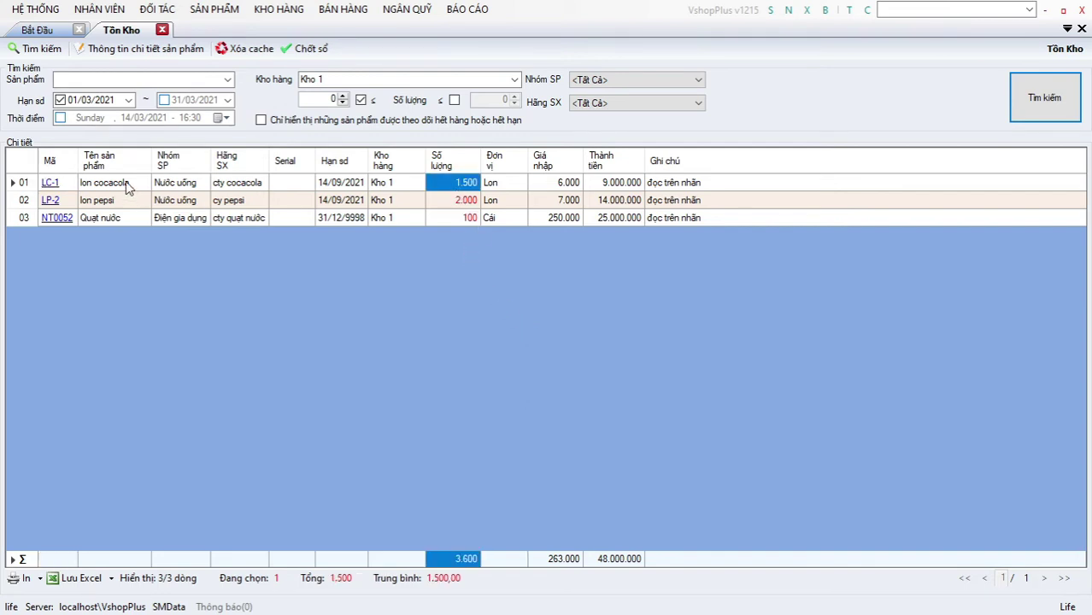
click(457, 203)
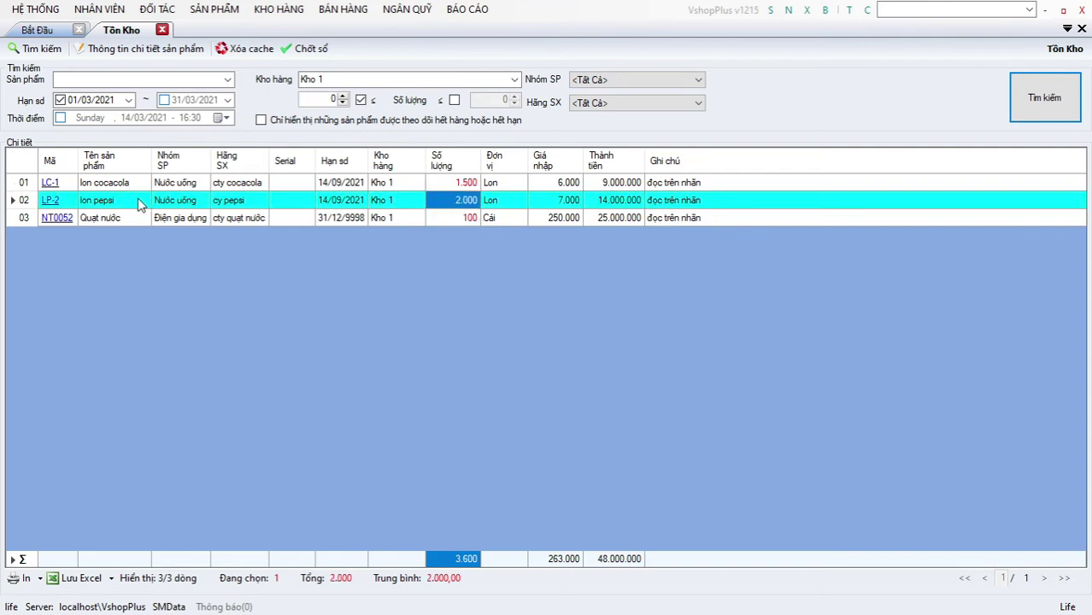
click(449, 219)
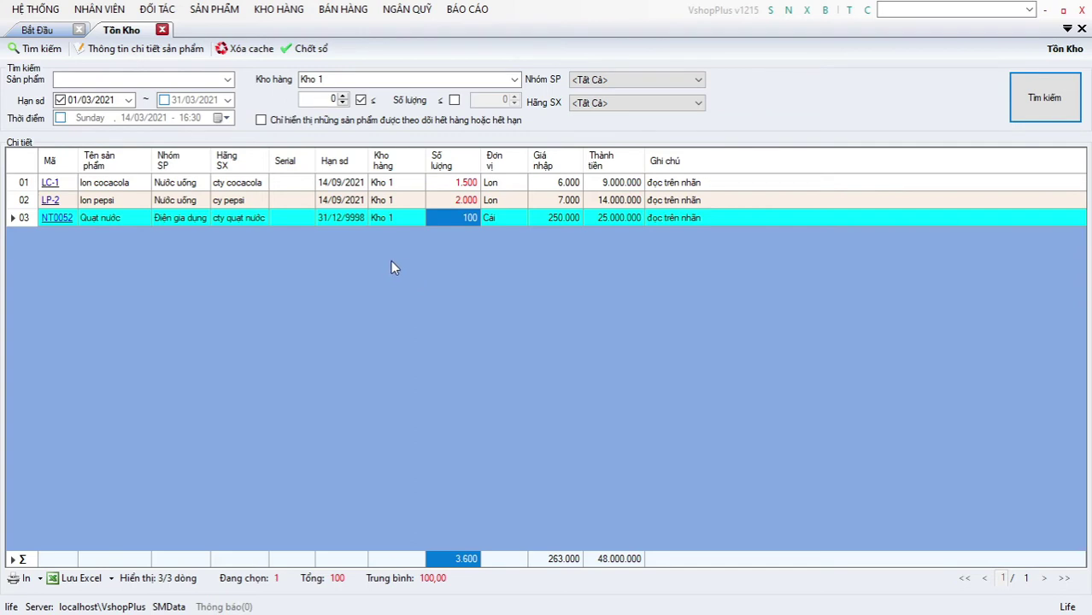
click(442, 203)
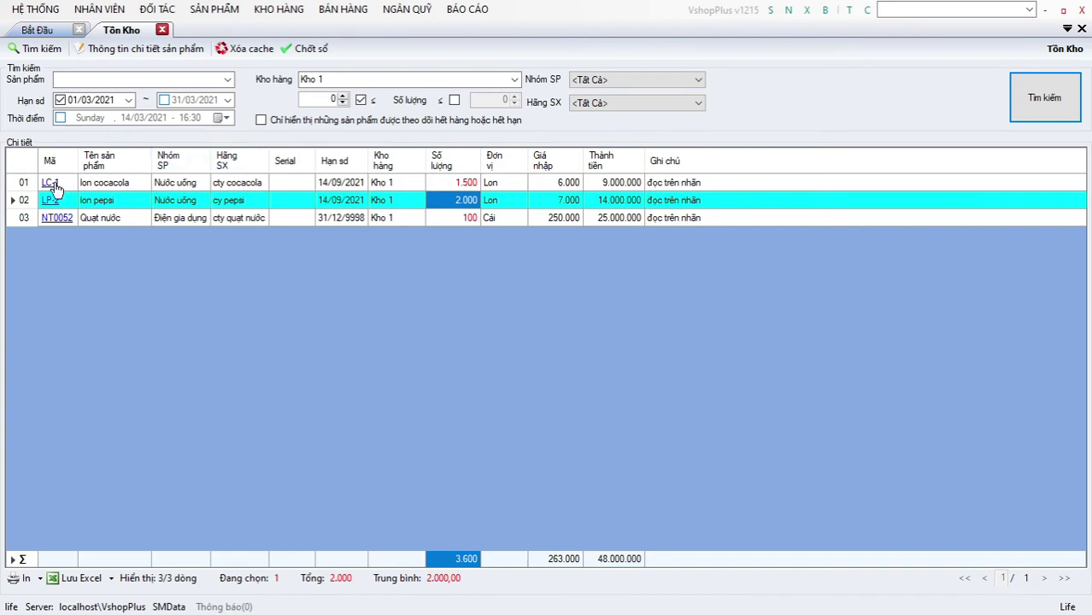
click(446, 182)
click(451, 200)
click(456, 217)
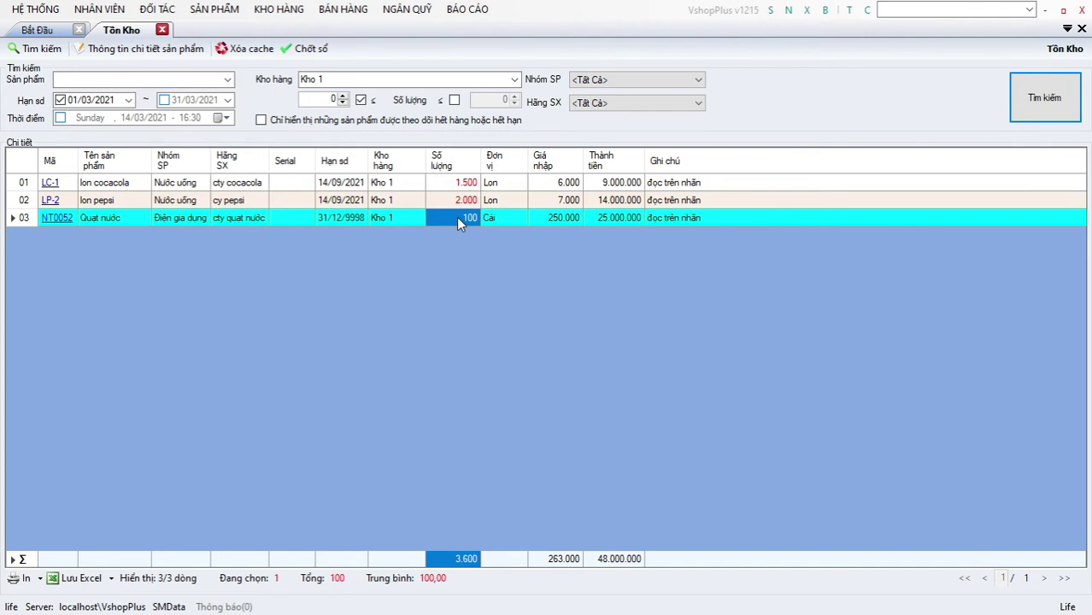
key(Up)
key(Up)
key(Down)
key(Down)
click(1047, 12)
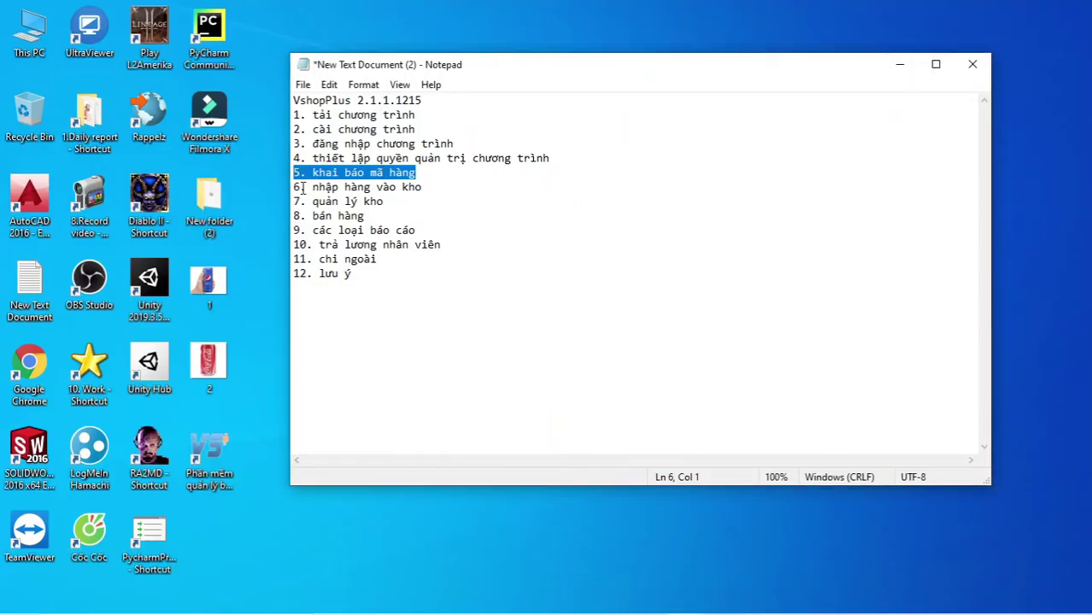
Step: Highlight outline lines 6 and 7 (quản lý kho) in Notepad, then return to VshopPlus
drag(429, 186, 293, 185)
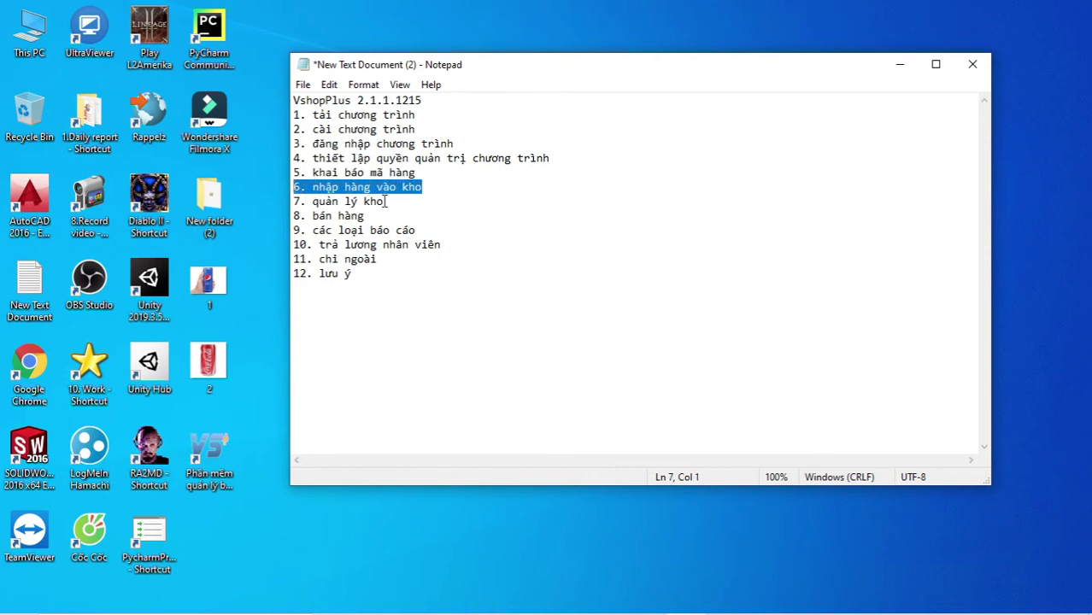
drag(387, 201, 293, 202)
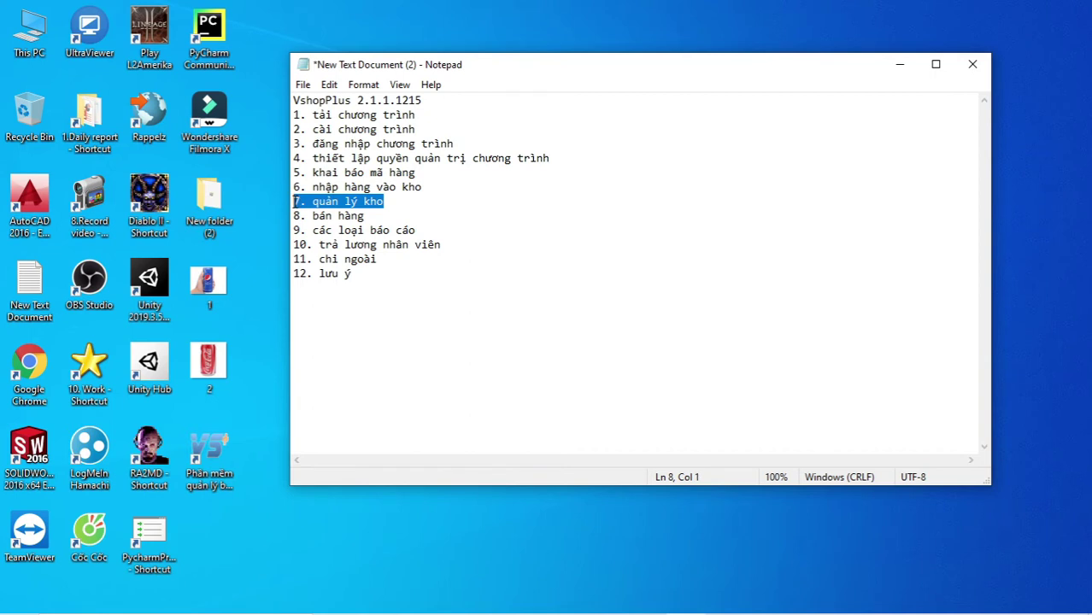
mouse_move(575, 611)
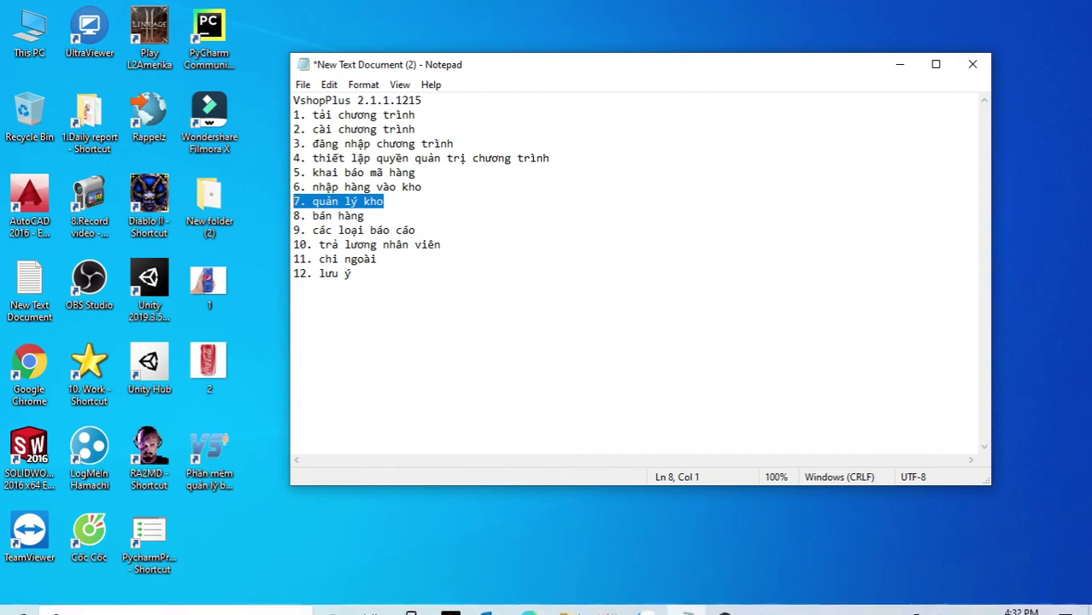
click(761, 600)
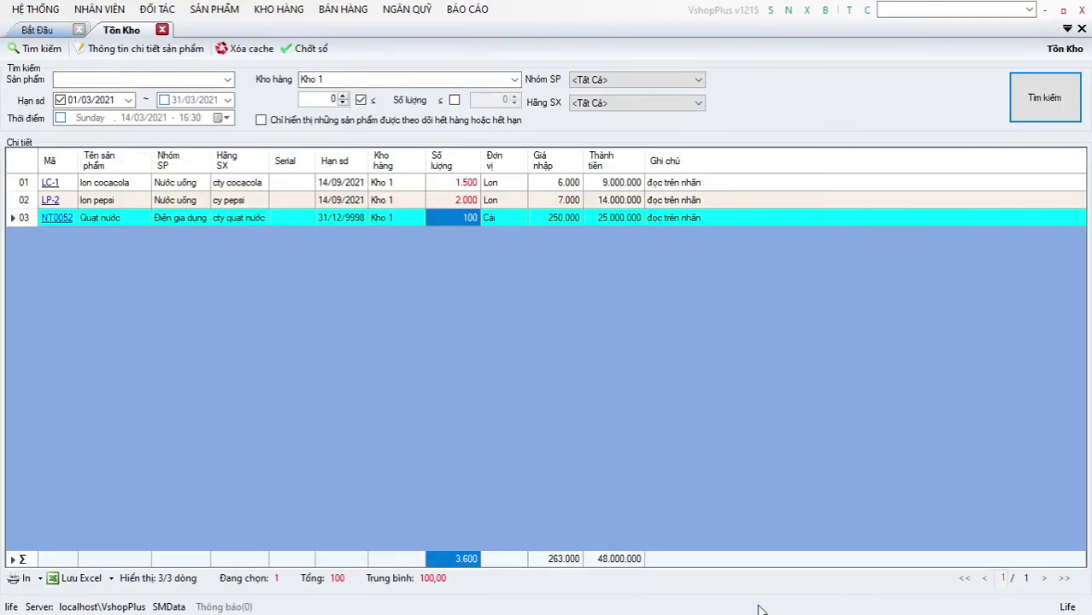
Step: Check quantities and purchase prices (cocacola 6.000, pepsi 7.000), then close the Tồn Kho tab
click(452, 186)
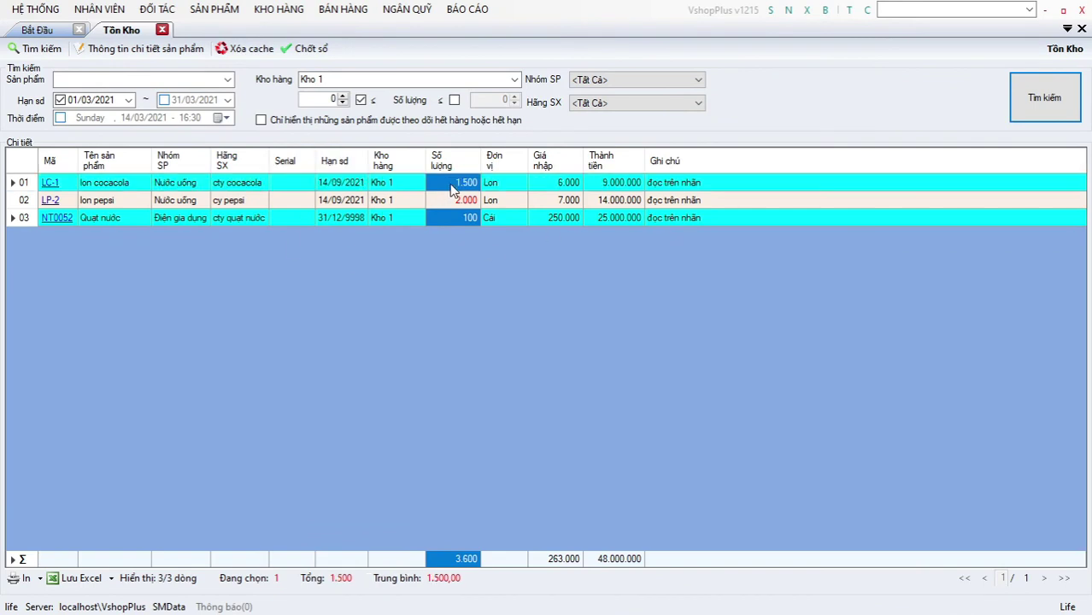
click(568, 186)
click(560, 202)
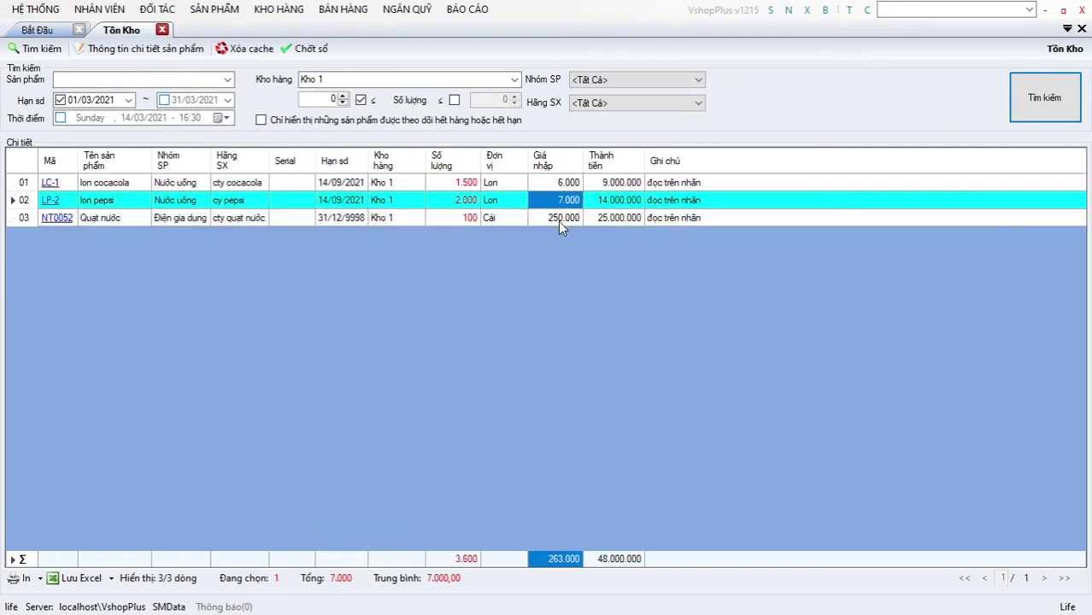
click(558, 219)
click(557, 200)
click(557, 183)
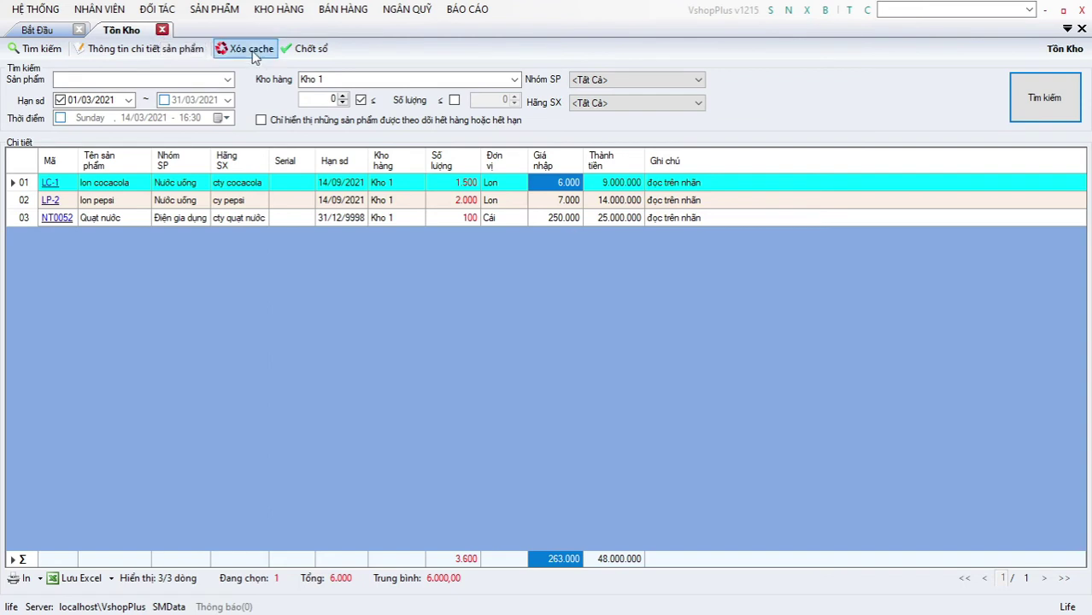
click(163, 31)
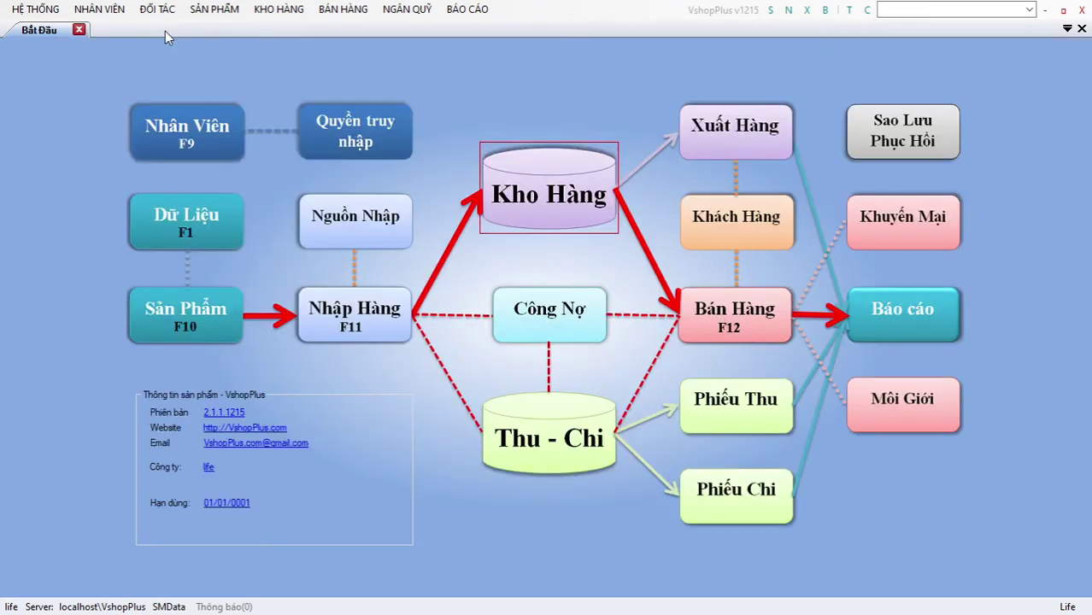
Step: Run the Xuất - Nhập - Tồn report for 01/03–14/03/2021 and sort by imported quantity, largest first
click(466, 9)
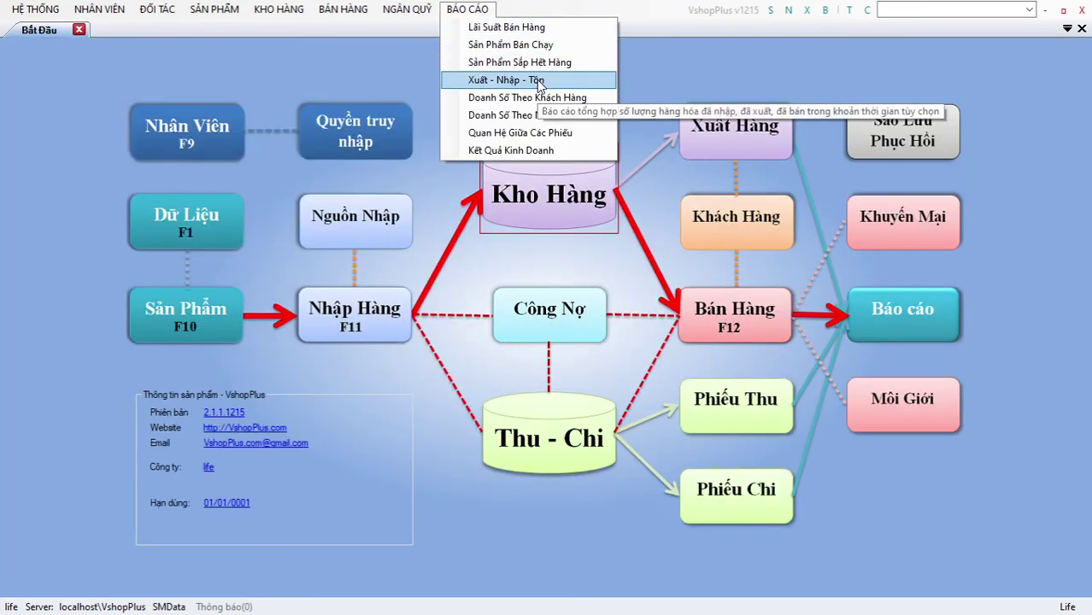
click(538, 80)
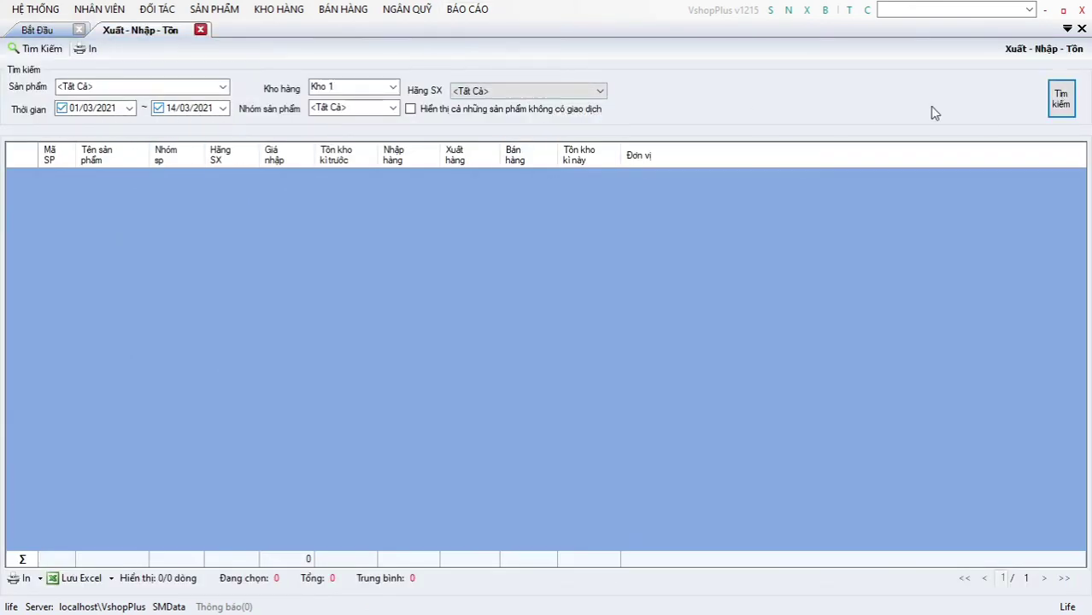
click(1059, 101)
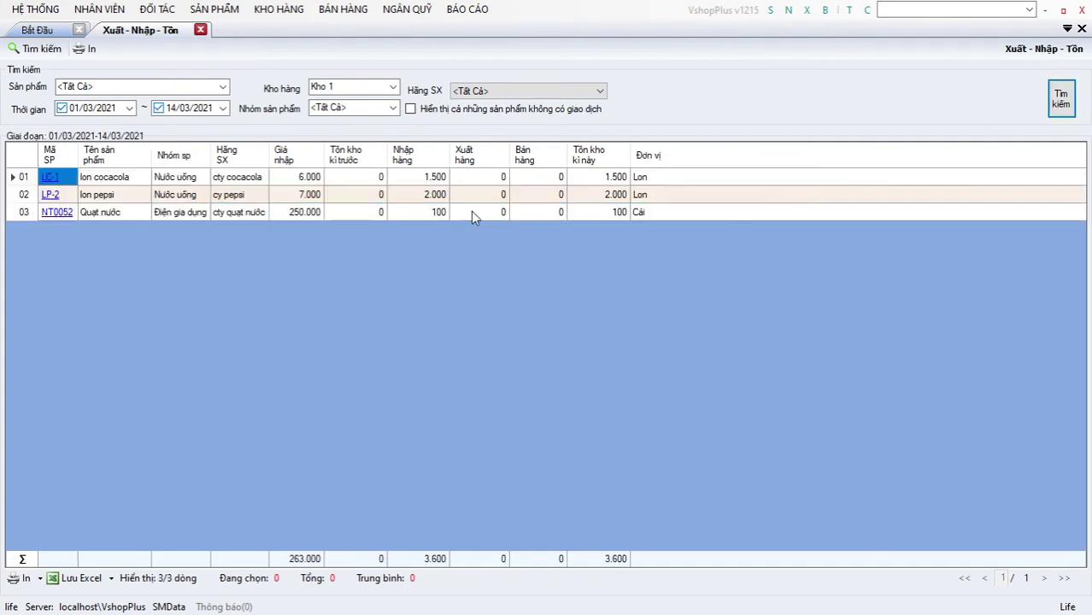
click(429, 178)
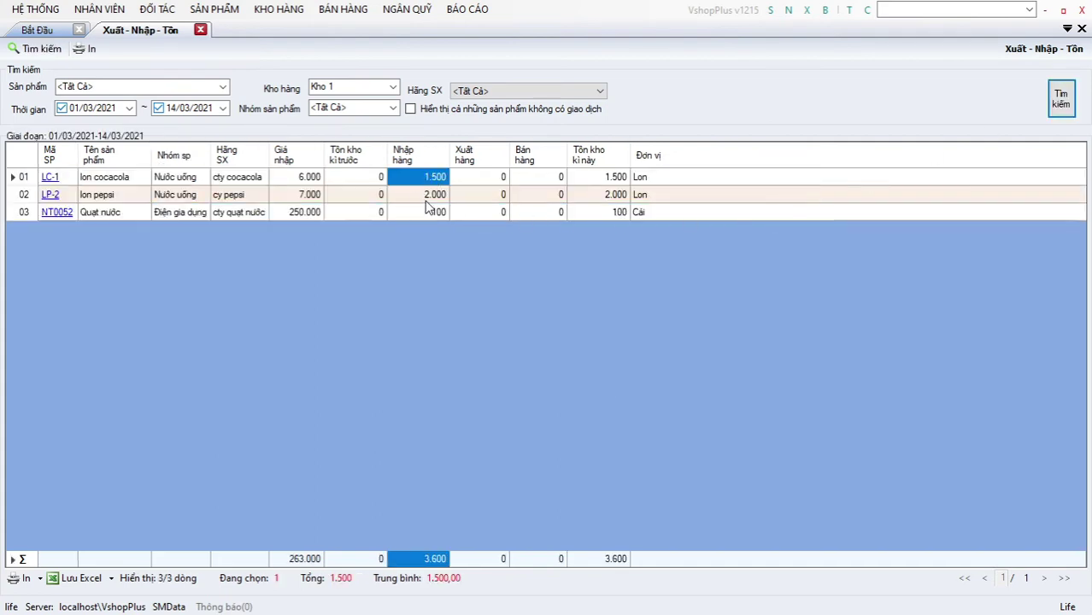
click(429, 196)
click(430, 179)
click(429, 195)
click(428, 212)
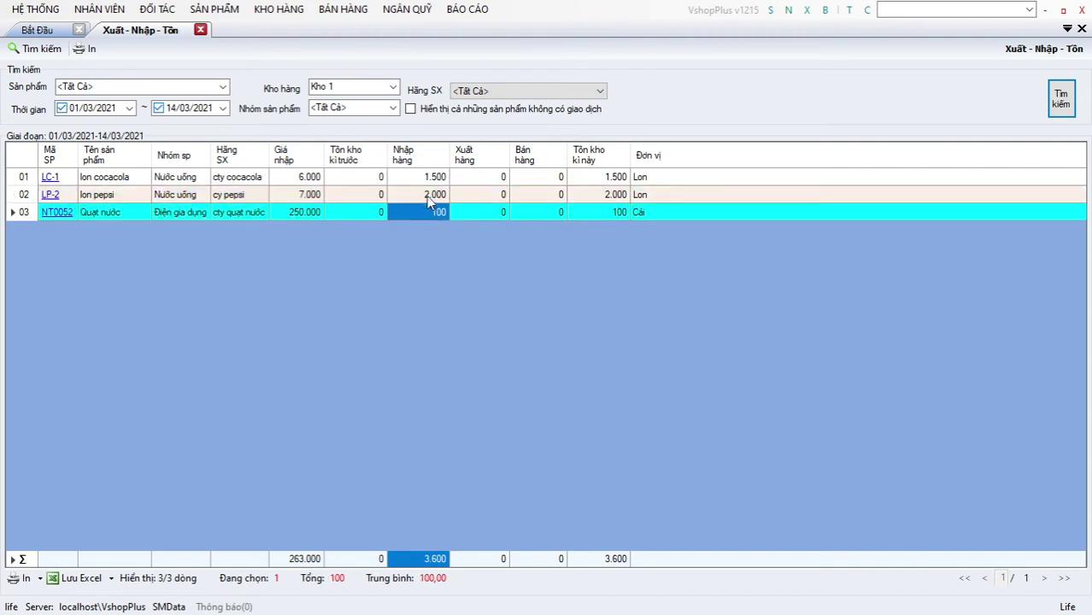
click(429, 178)
click(431, 194)
click(429, 177)
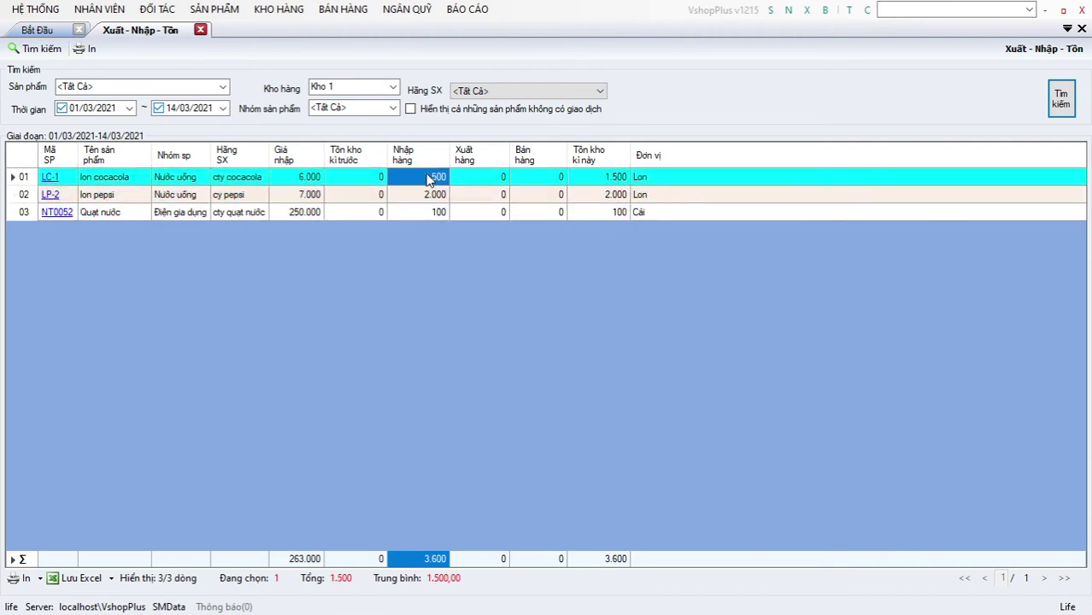
click(425, 156)
click(428, 158)
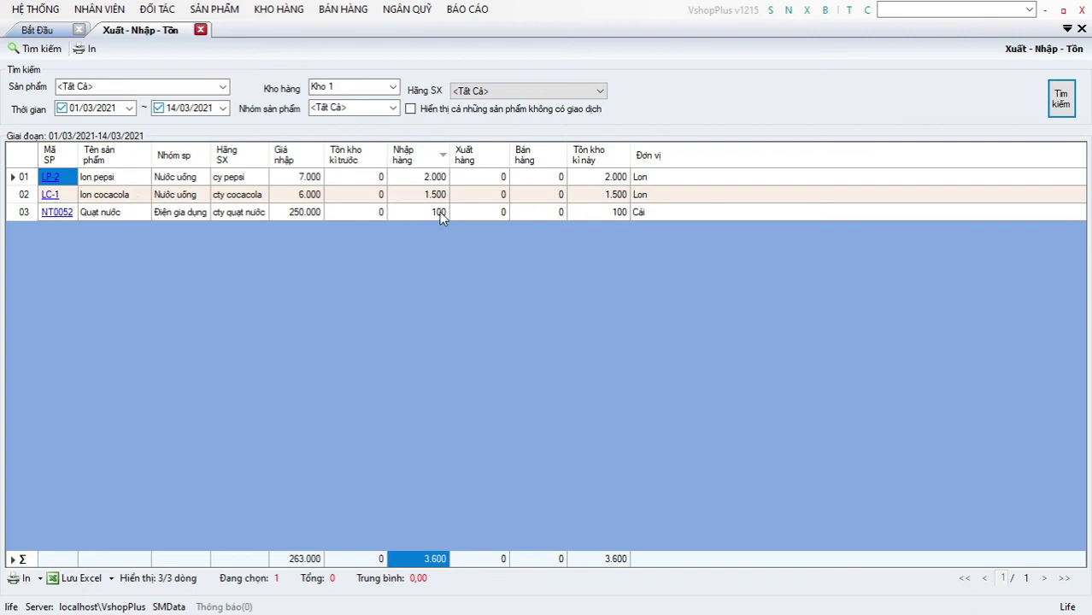
Step: Review exported, sold and closing-stock quantities for lon cocacola, lon pepsi and Quạt nước
click(479, 195)
click(469, 211)
click(487, 195)
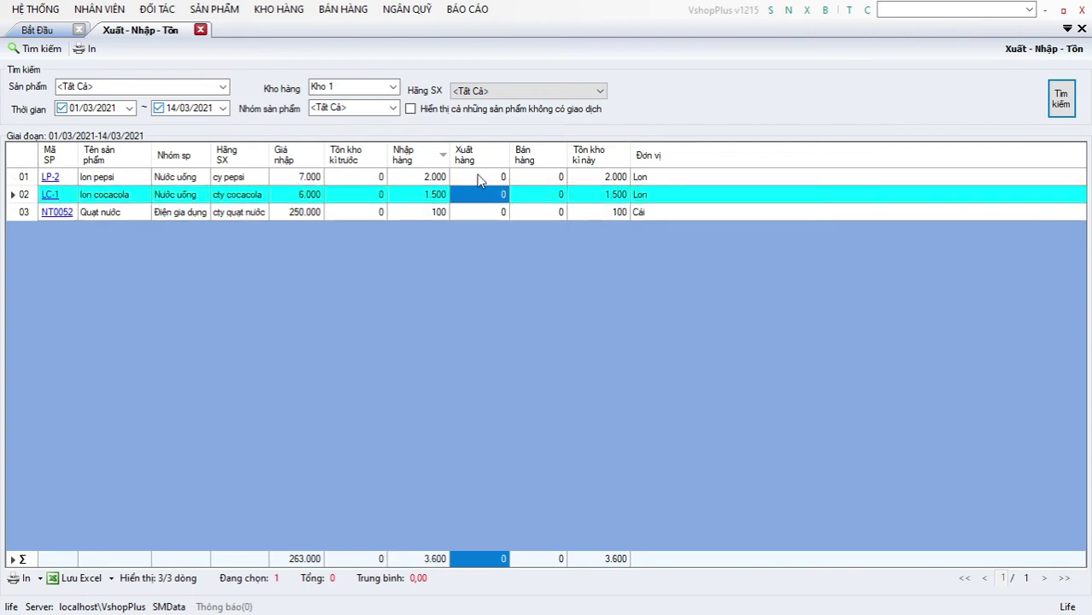
click(506, 179)
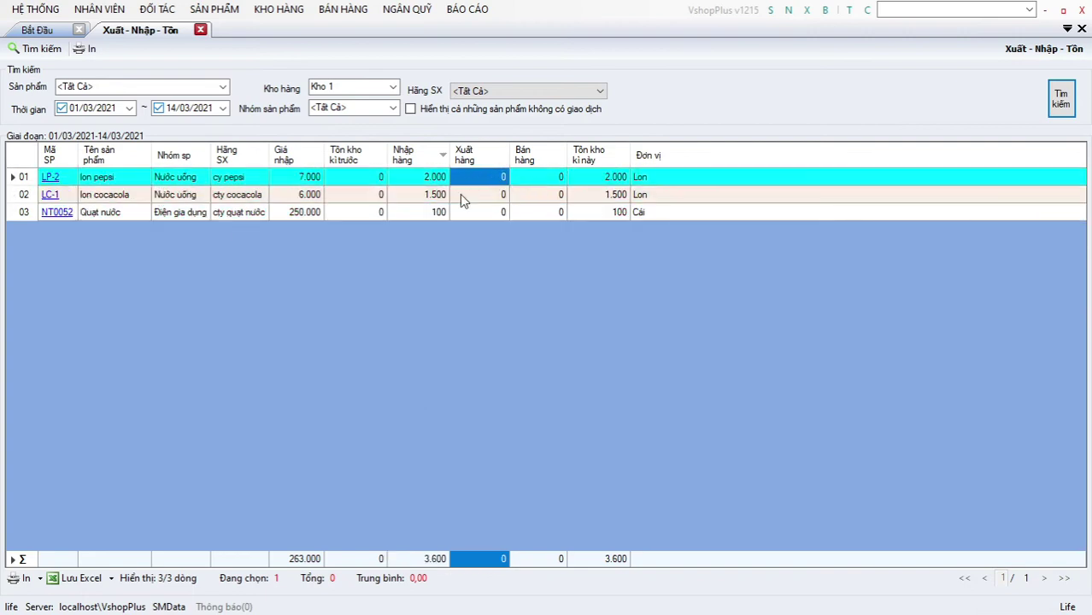
click(536, 195)
click(537, 213)
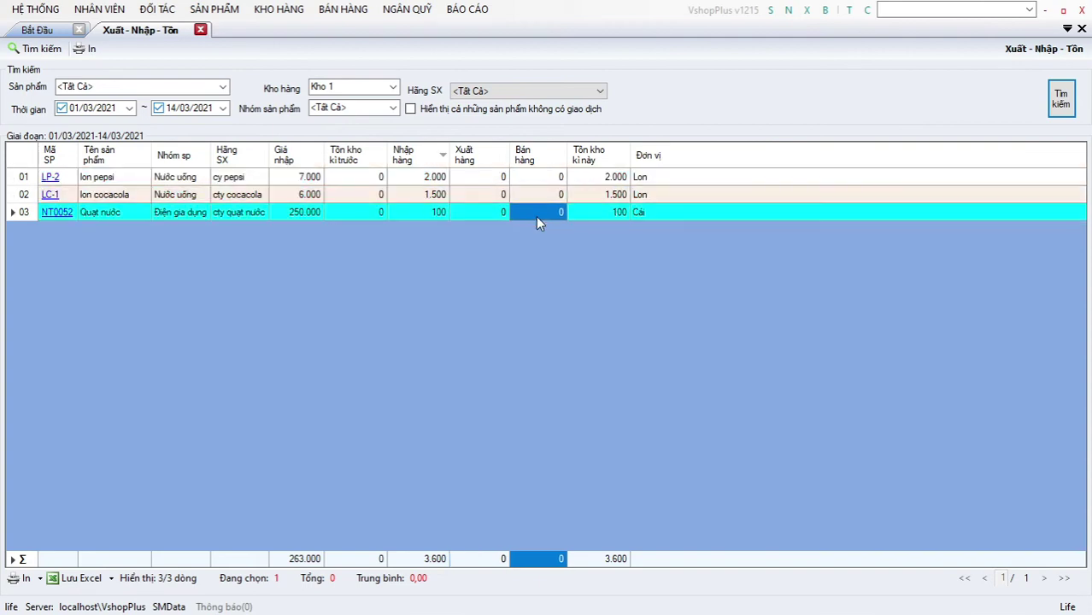
click(591, 179)
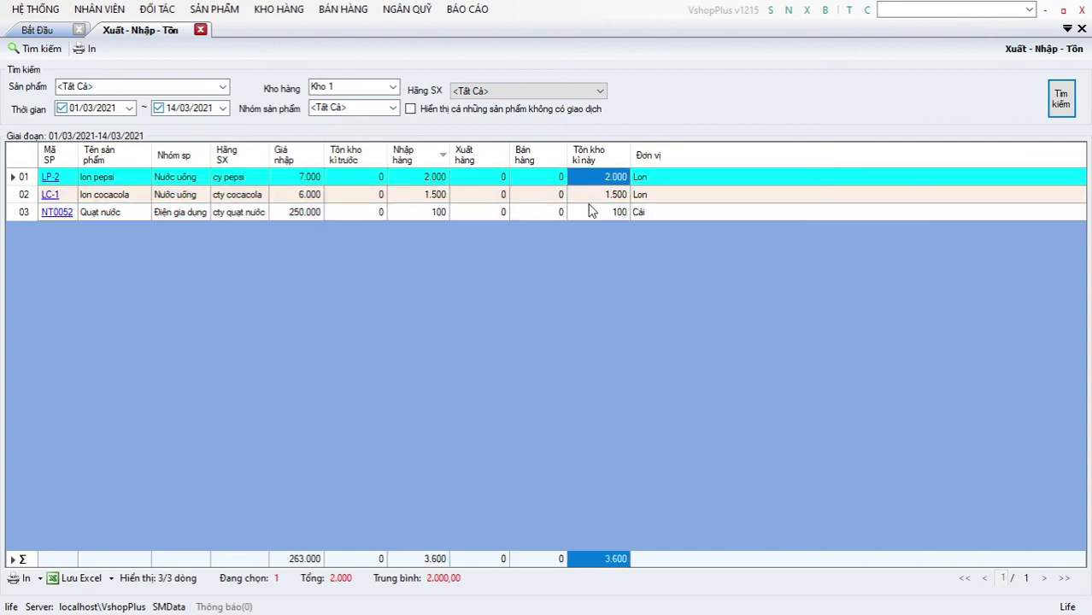
click(532, 181)
click(486, 176)
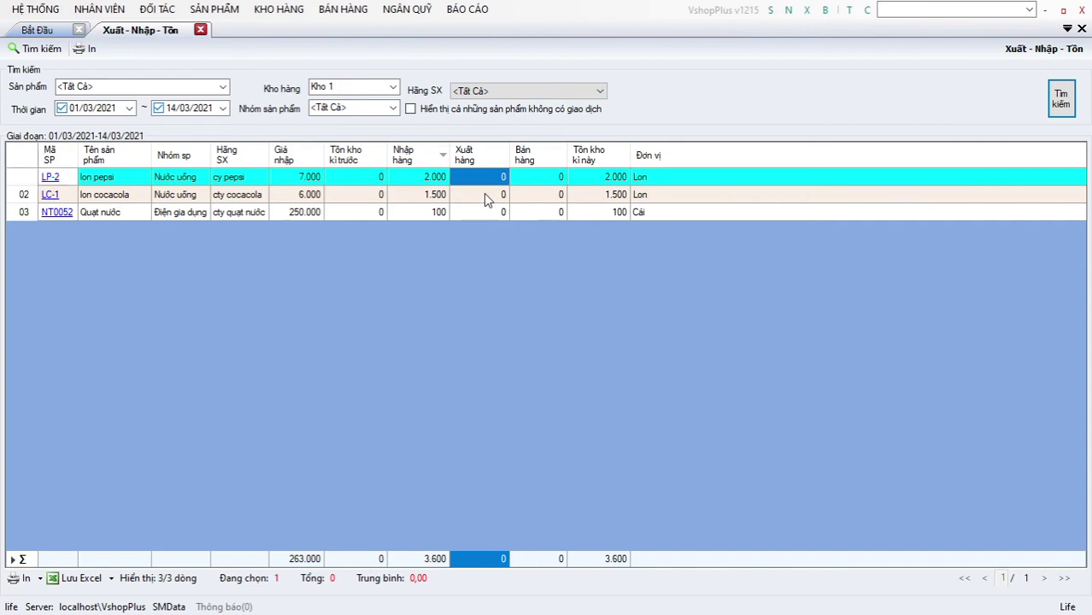
click(484, 194)
click(480, 214)
click(482, 177)
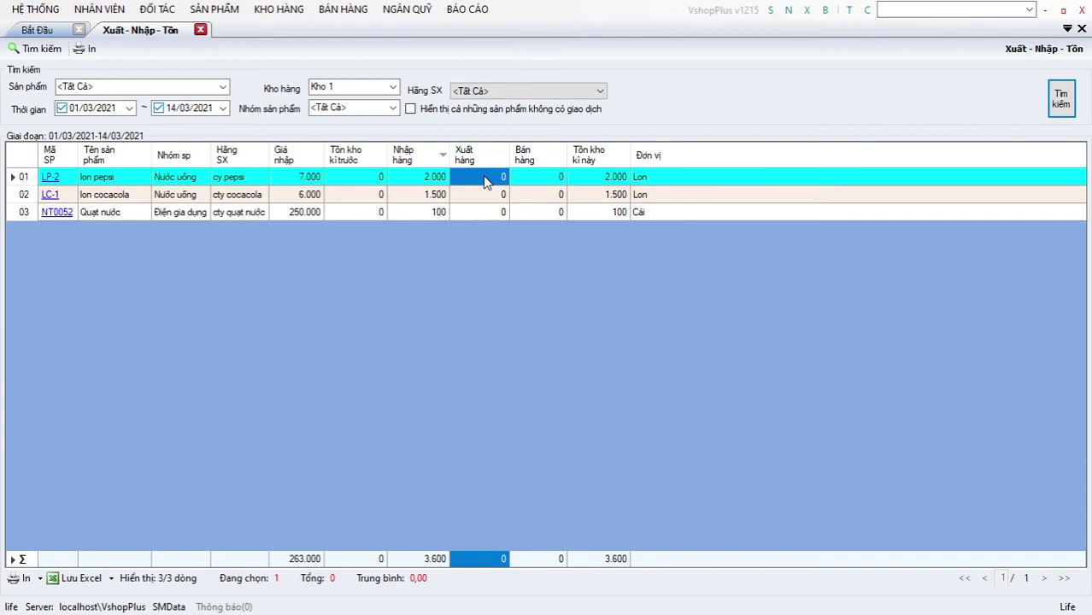
Step: Recompare issued and sold quantities across the three products, then close the report and start a new sales invoice
click(542, 179)
click(534, 194)
click(536, 214)
click(537, 196)
click(537, 178)
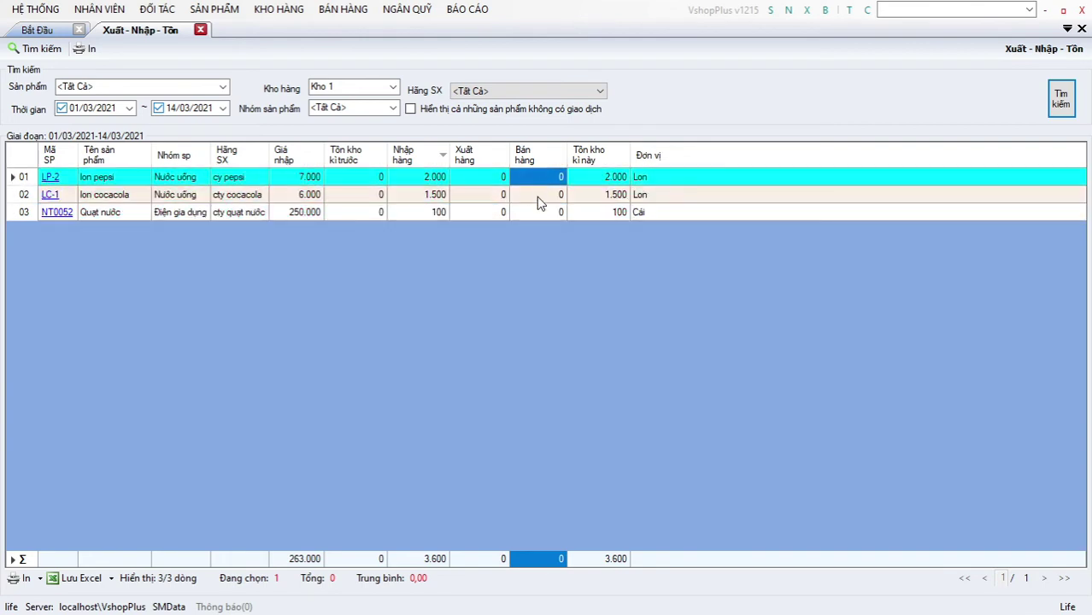
click(536, 195)
click(538, 214)
click(539, 194)
click(538, 177)
click(533, 195)
click(494, 178)
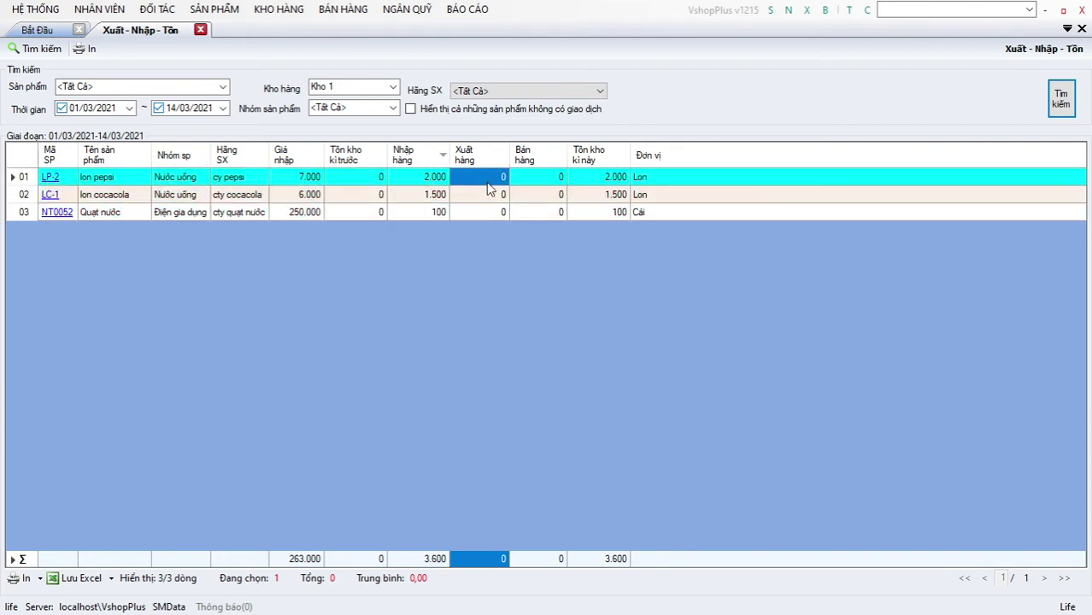
click(482, 195)
click(481, 211)
click(481, 195)
click(483, 177)
click(479, 194)
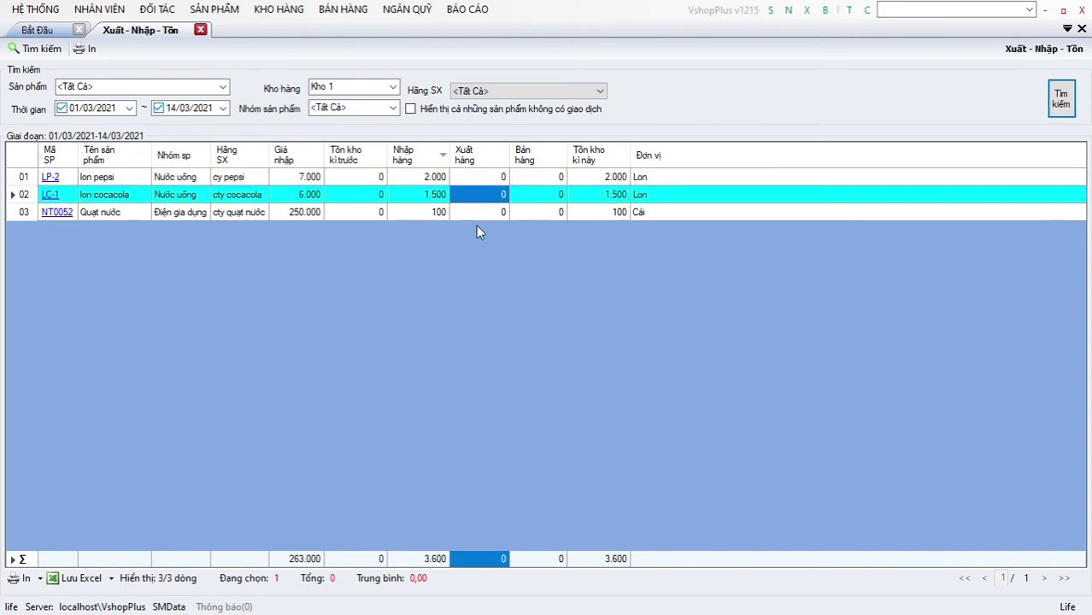
click(479, 212)
click(540, 177)
click(536, 195)
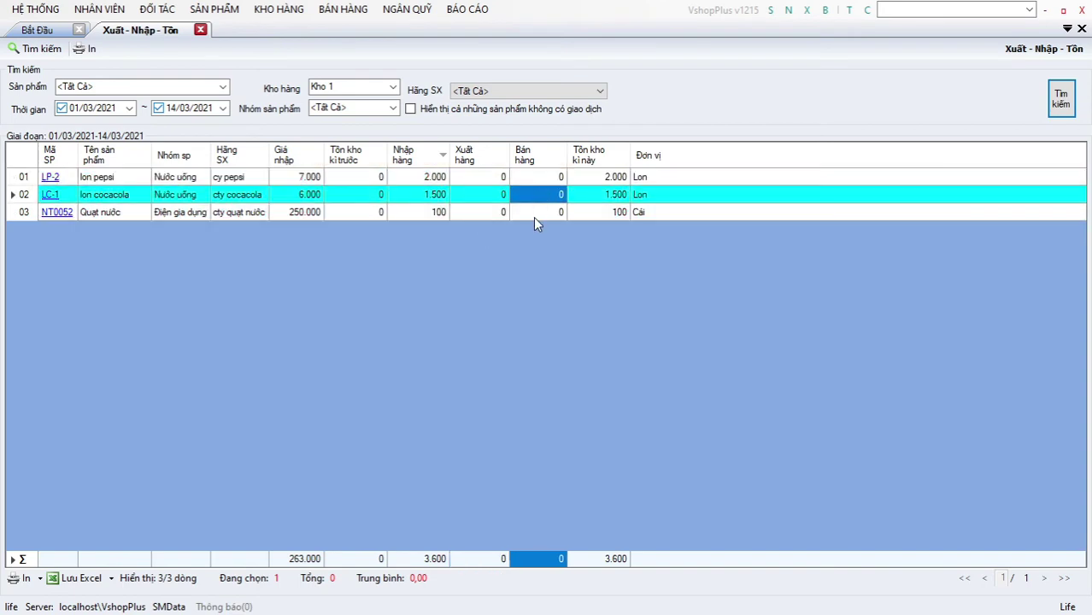
click(532, 213)
click(533, 193)
click(538, 180)
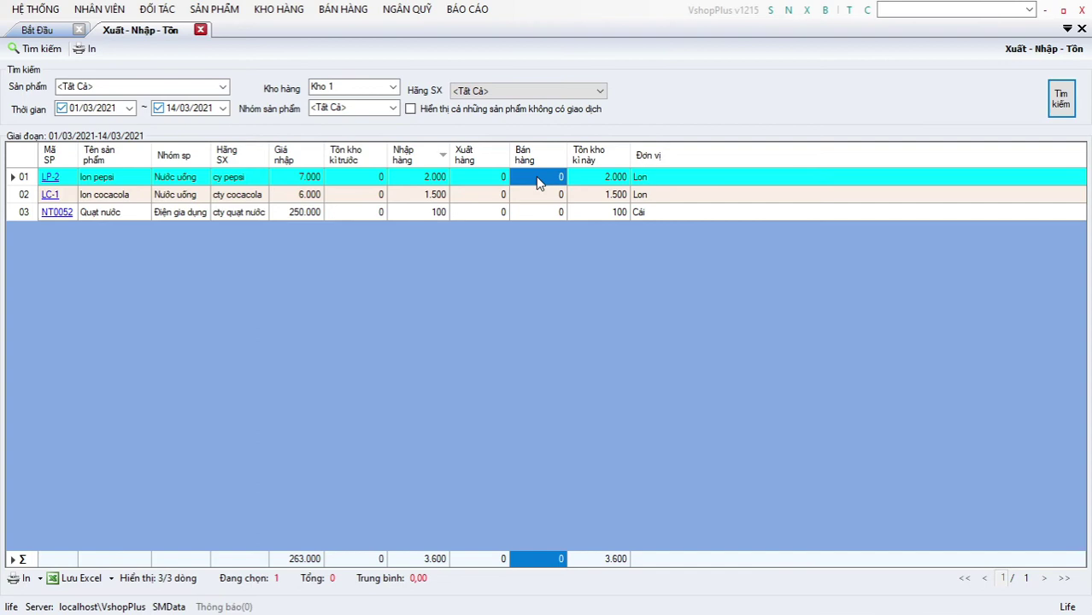
click(541, 198)
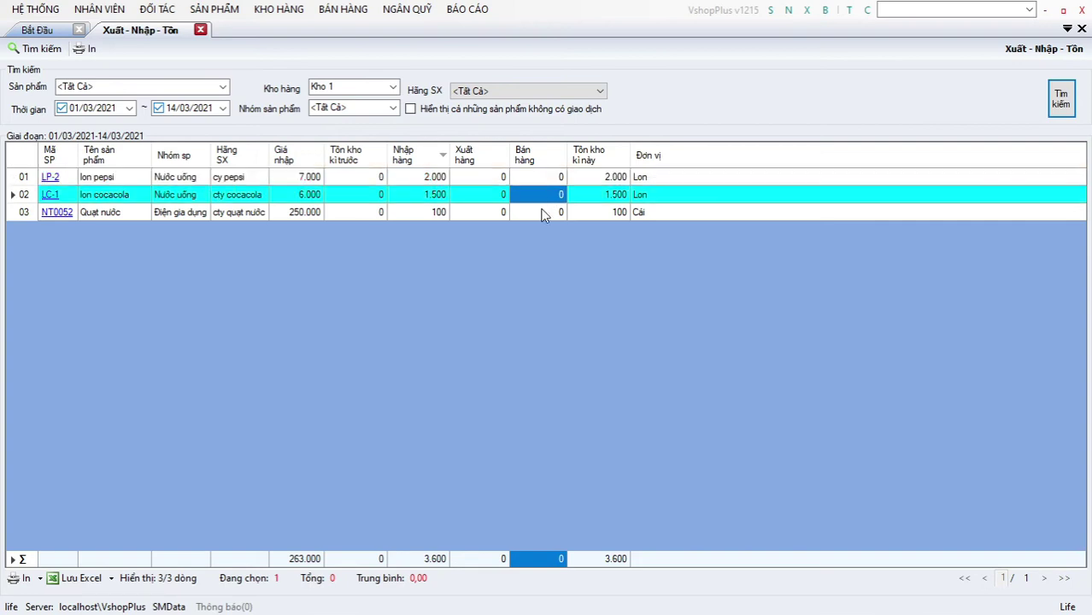
click(540, 213)
click(541, 194)
click(541, 178)
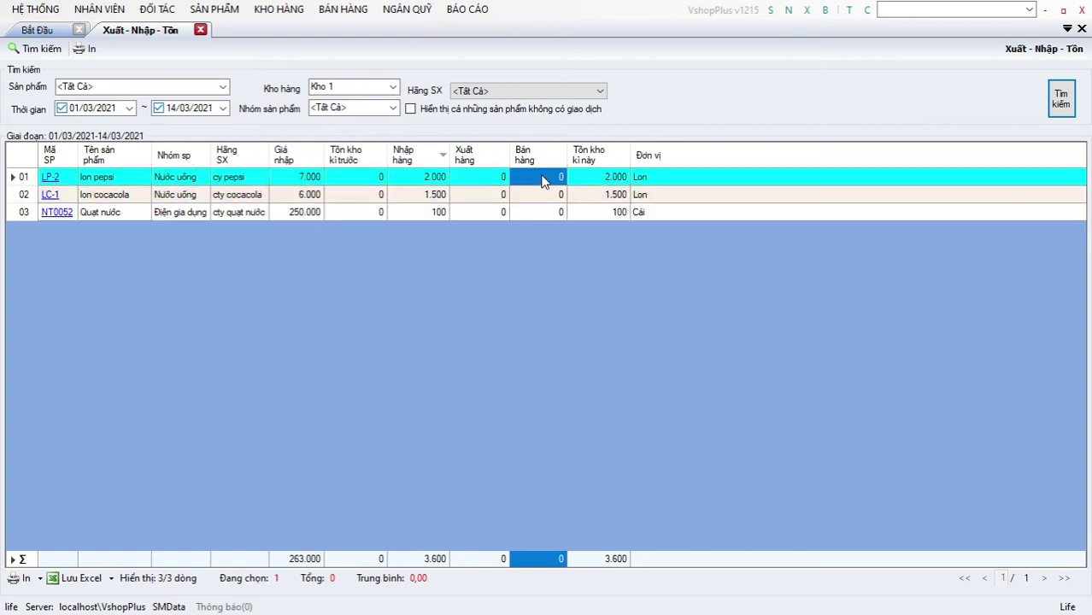
click(200, 30)
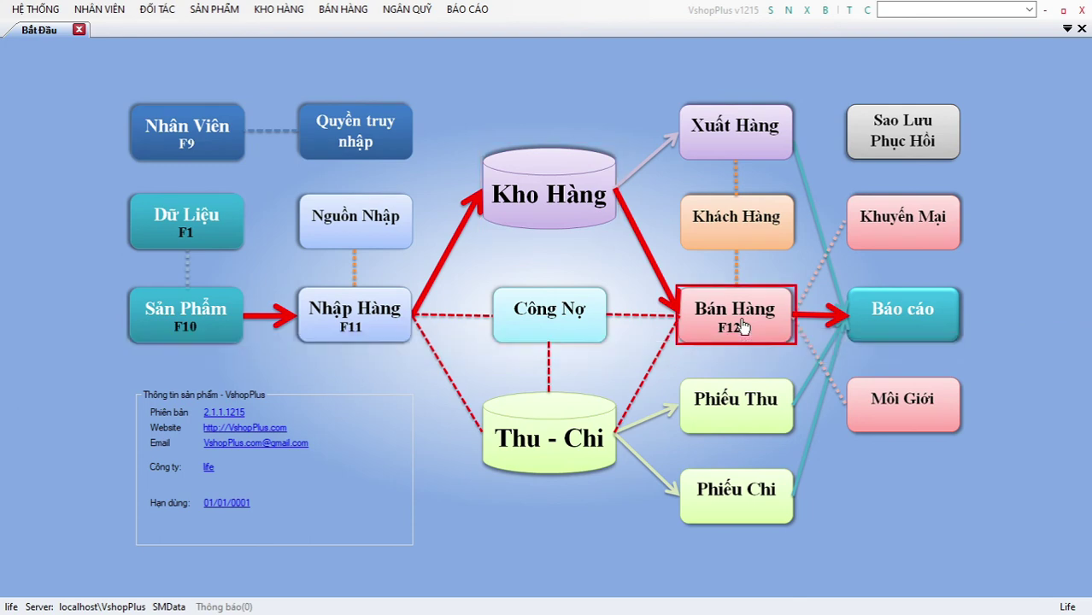
click(741, 325)
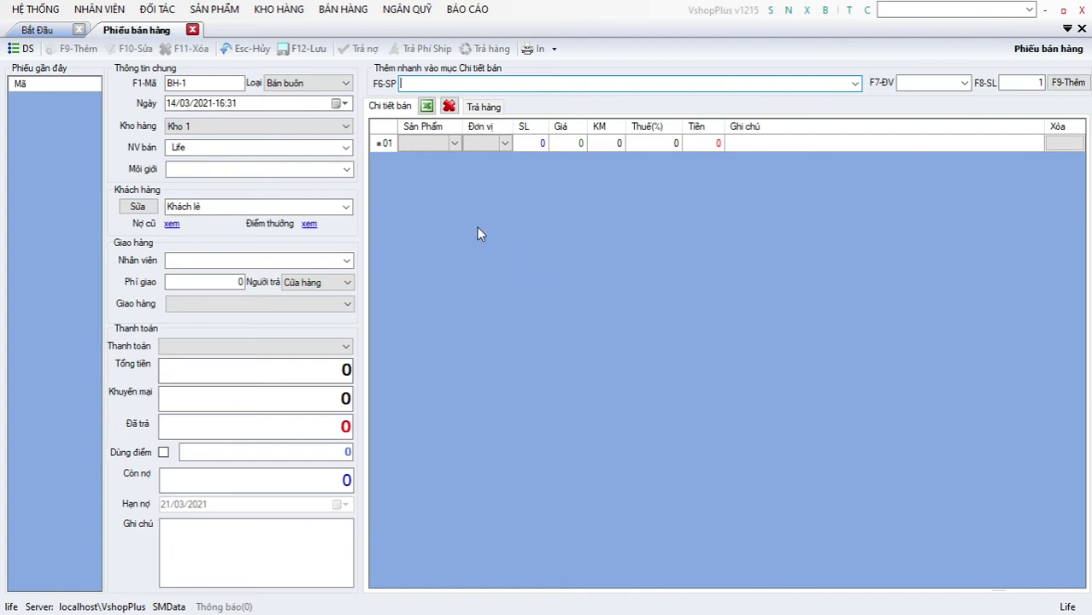
Step: Add lon cocacola with quantity 10 as the invoice's first line
click(454, 146)
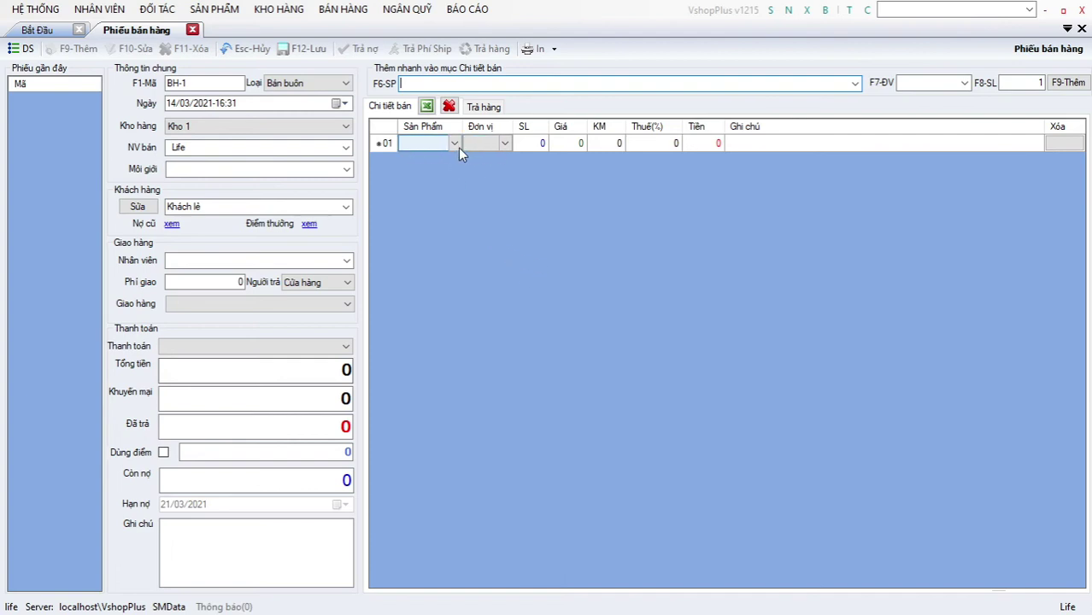
click(456, 147)
click(447, 158)
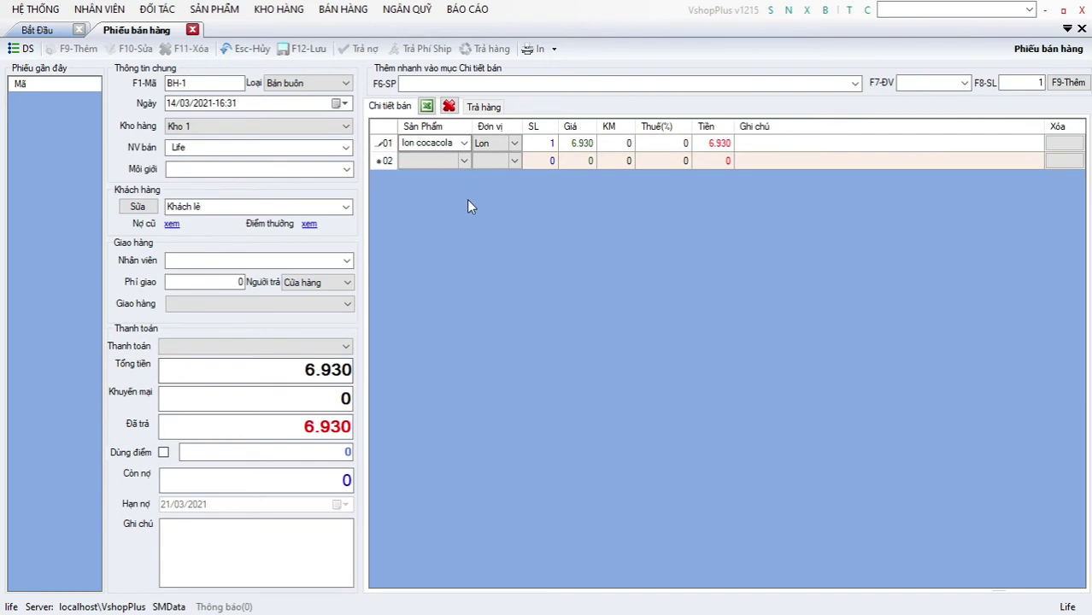
click(547, 144)
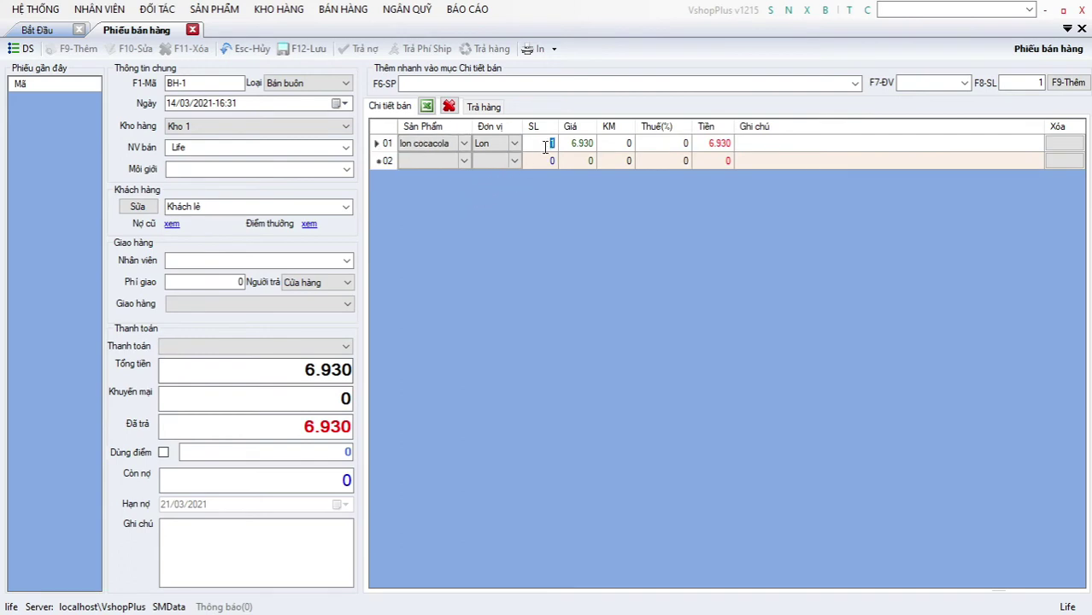
text(10)
click(764, 146)
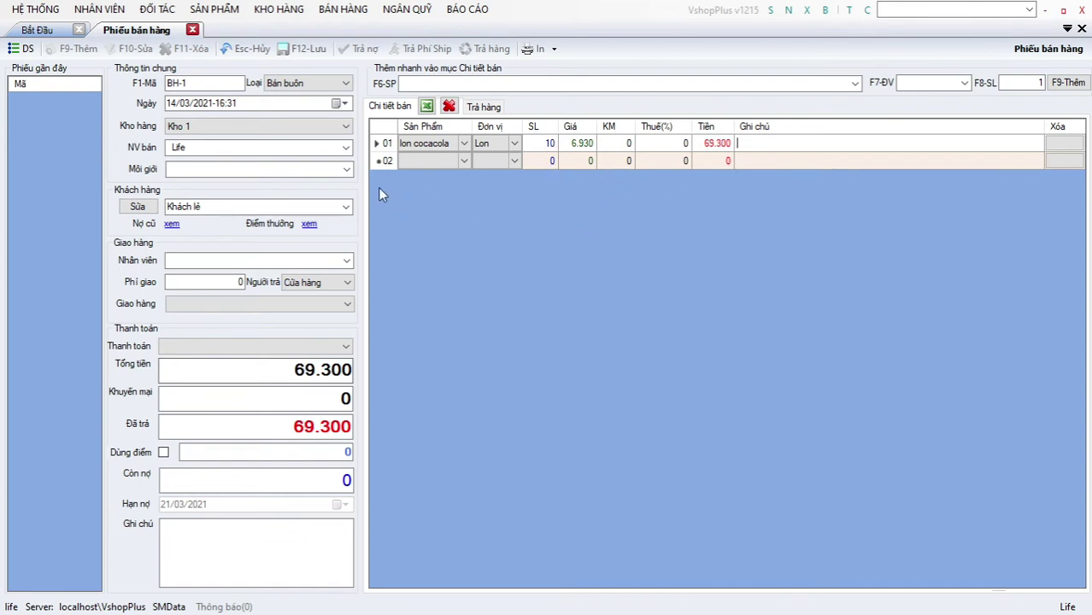
Step: Keep the same salesperson (NV bán) and bring up the broker list
click(345, 148)
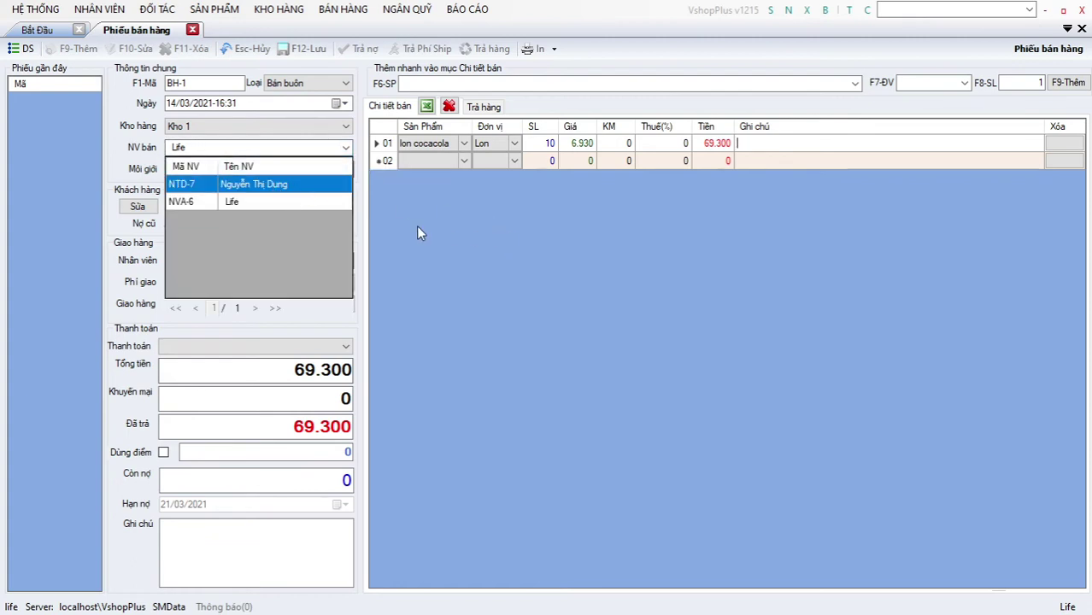
click(256, 202)
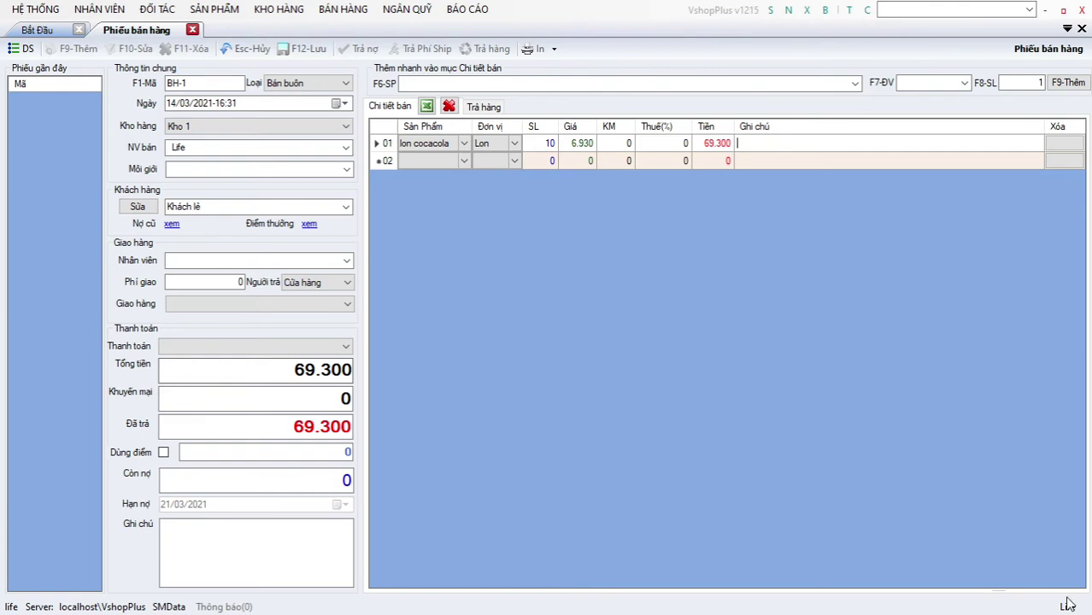
click(182, 168)
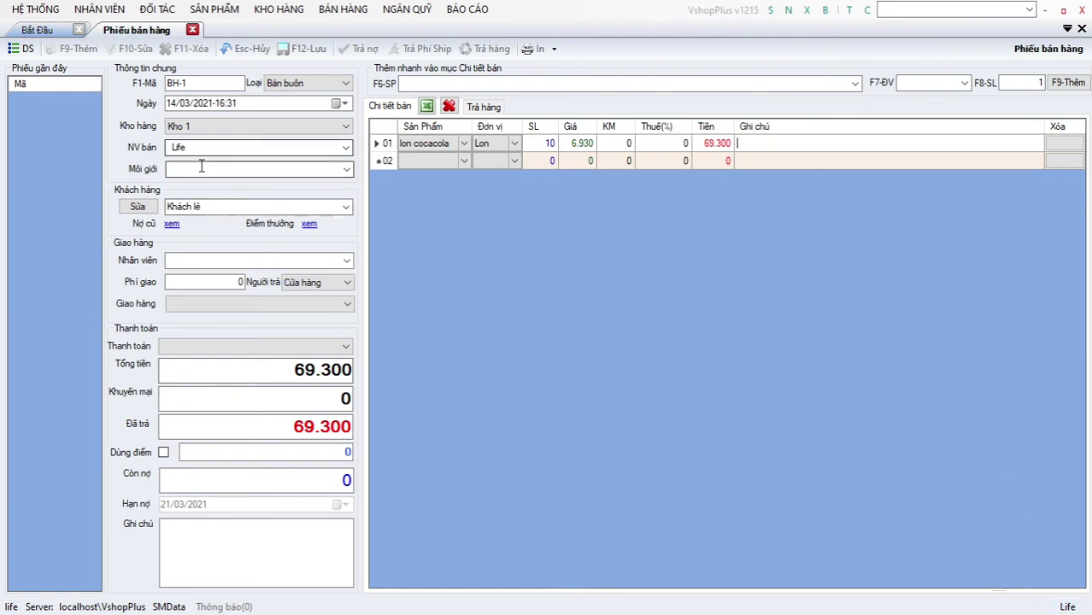
click(597, 295)
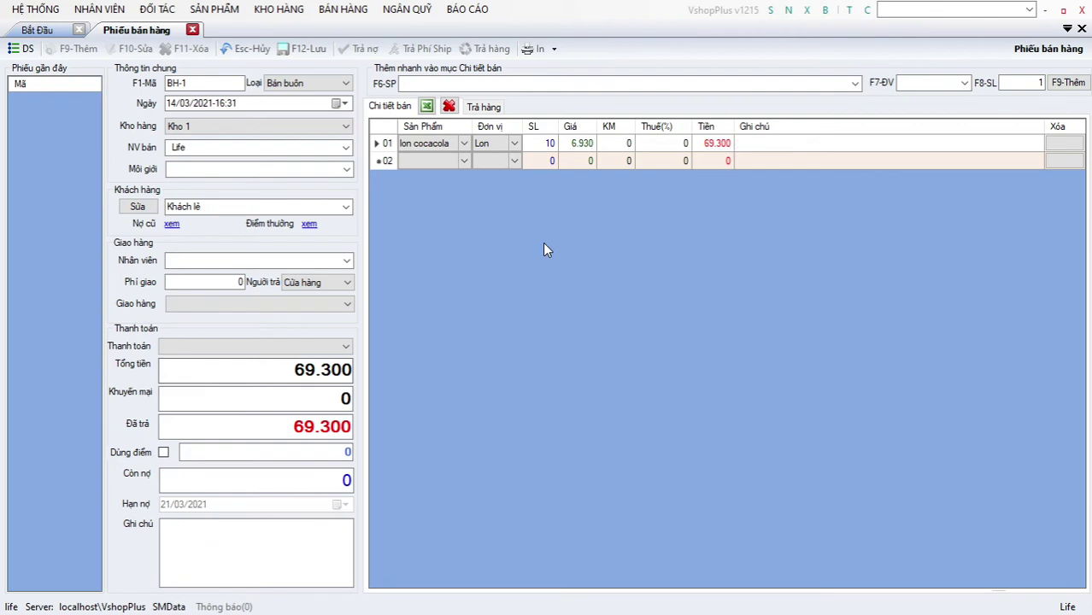
click(269, 170)
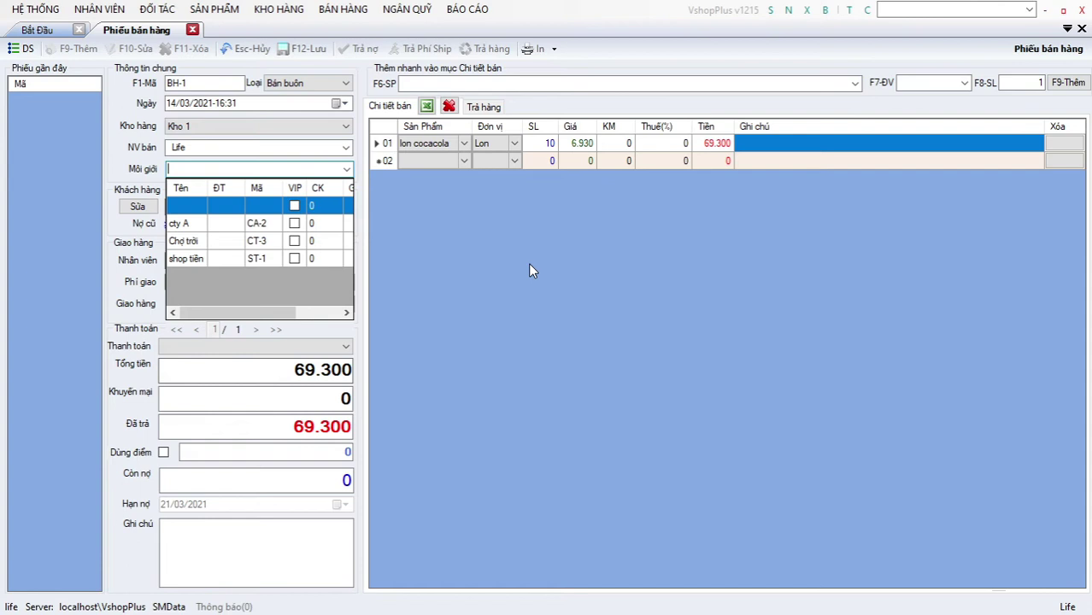
Step: Enter the broker's full name in the Môi giới field of invoice BH-1
click(444, 234)
click(517, 303)
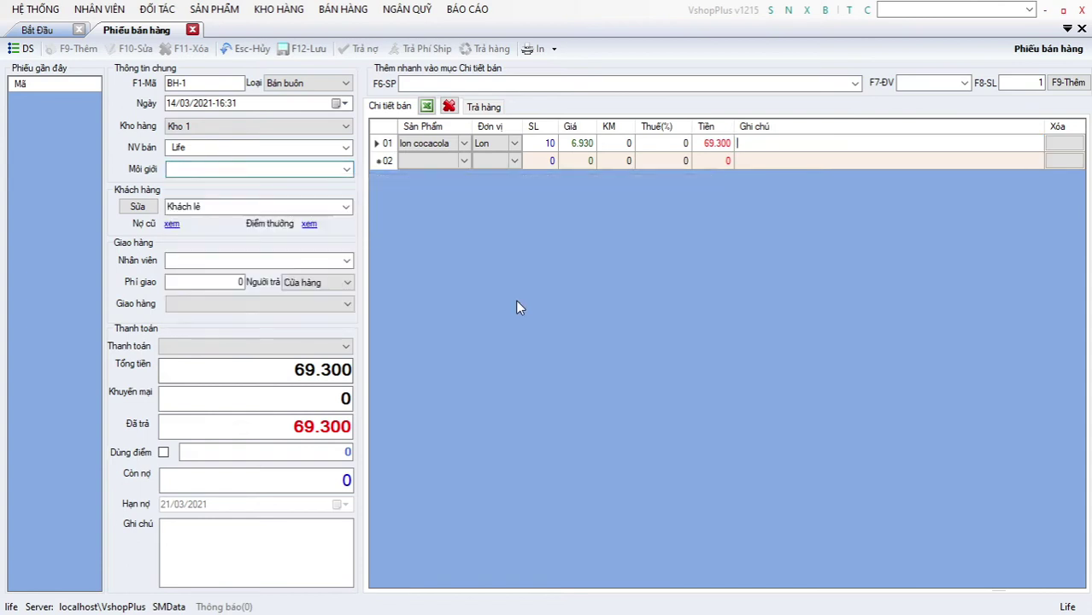
click(275, 167)
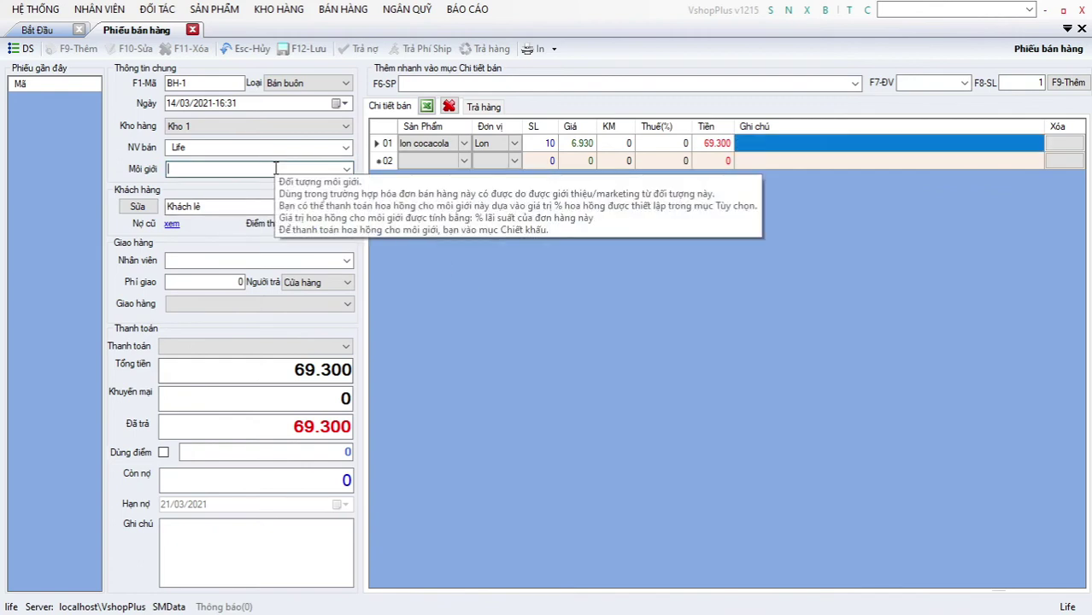
click(420, 226)
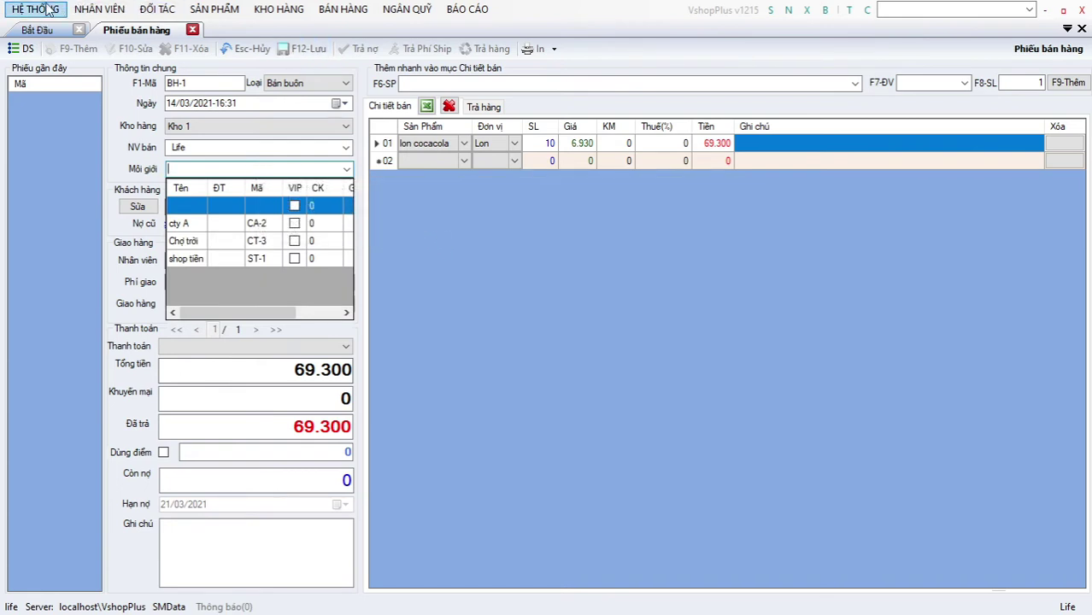
click(193, 169)
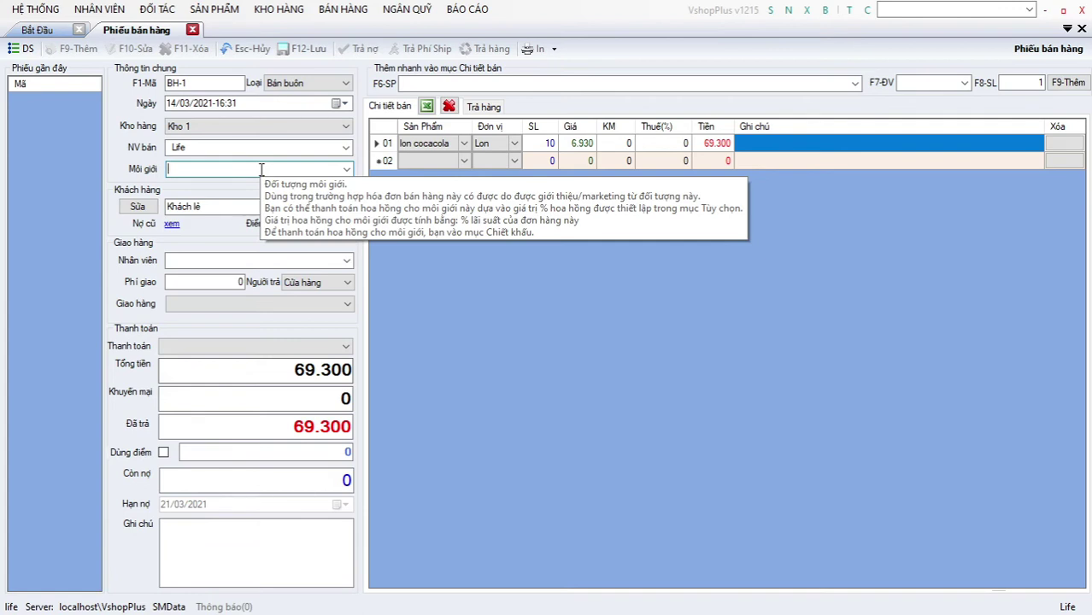
click(346, 169)
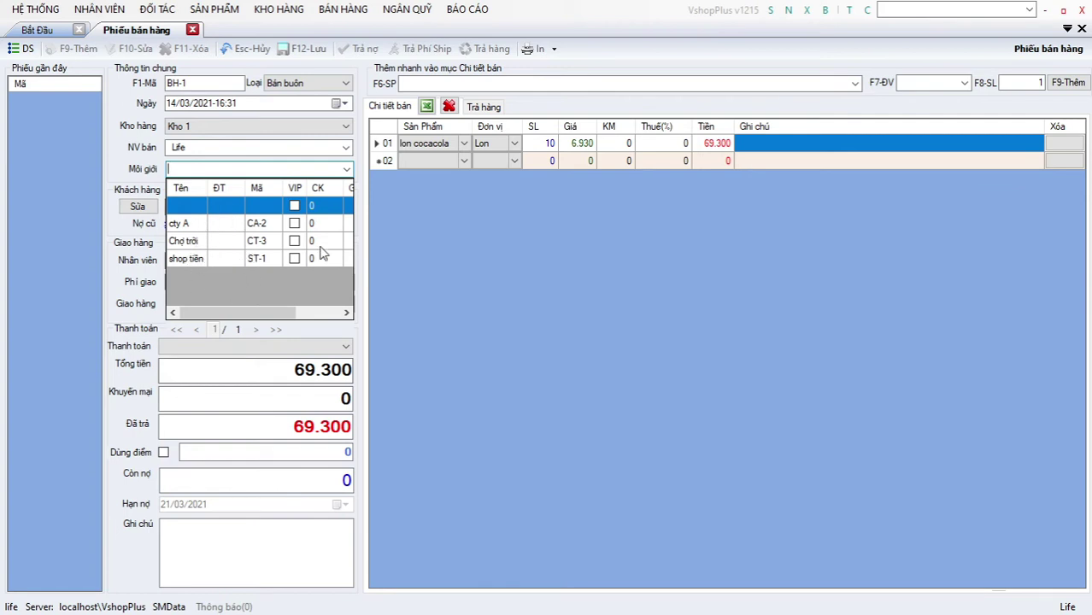
click(182, 170)
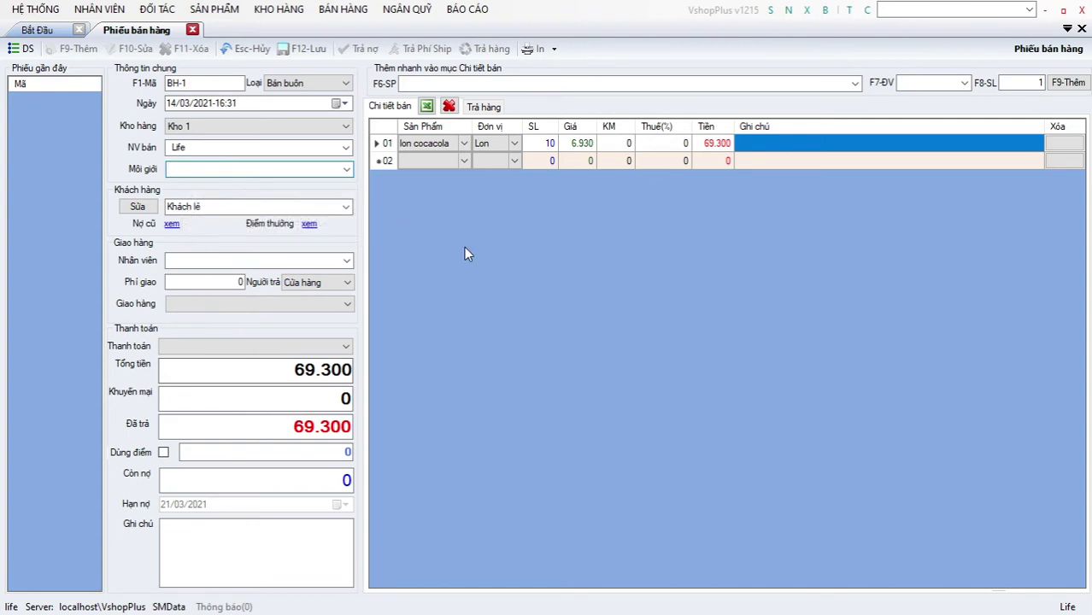
text(s)
key(BackSpace)
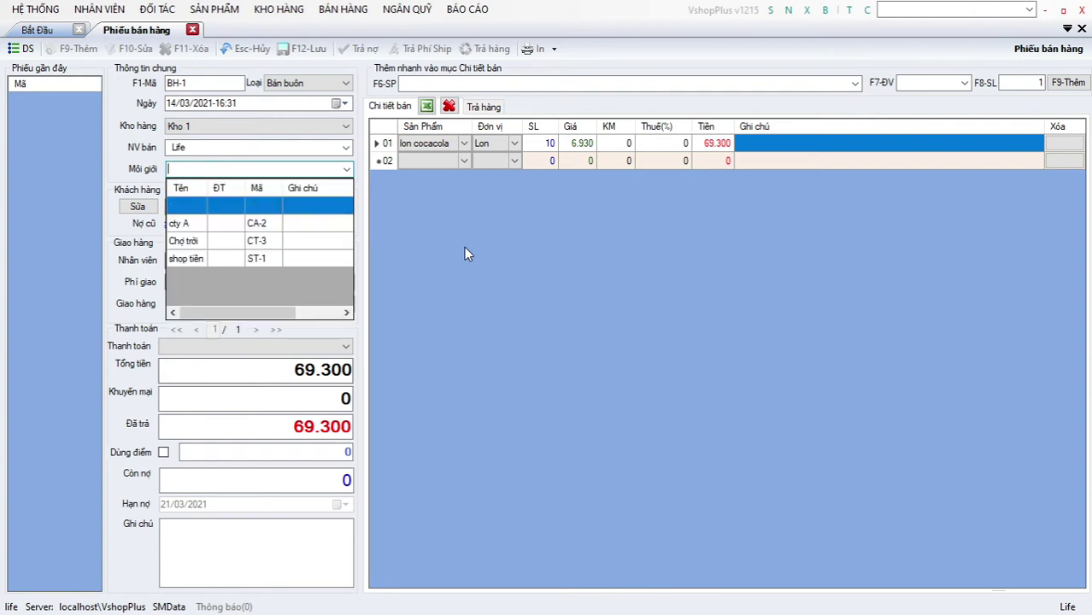
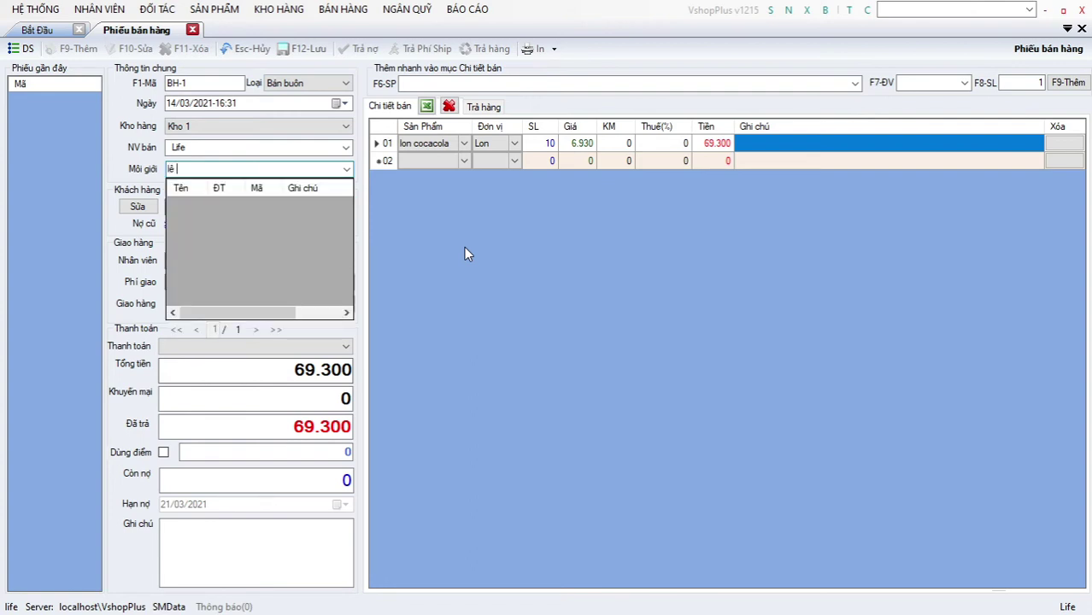
key(Return)
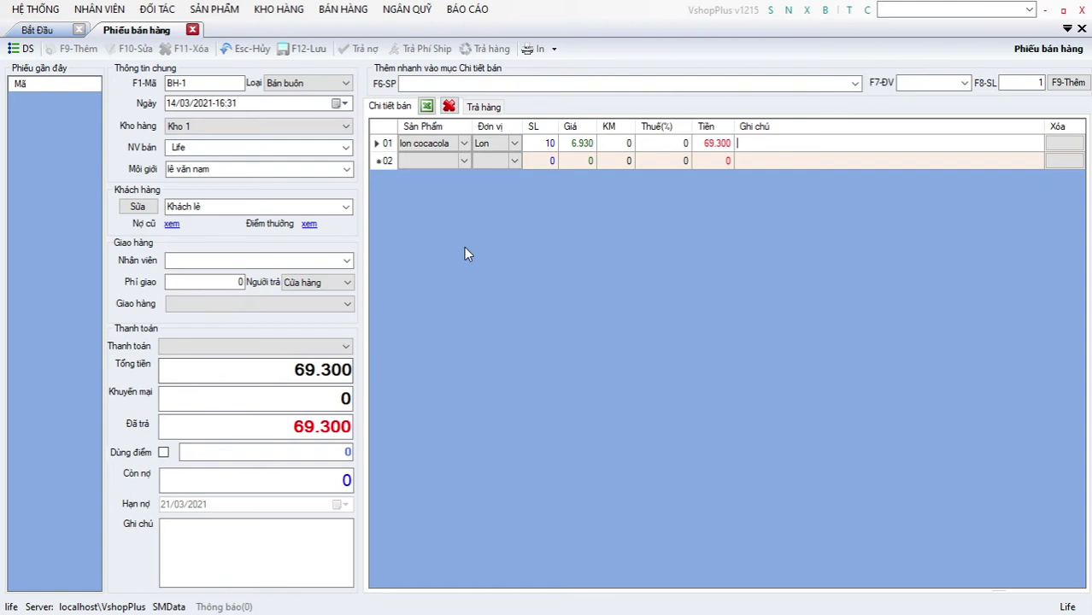
Step: Set invoice BH-1's Loại to Bán lẻ, pricing lon cocacola at 7.590 for 75.900 total
mouse_move(261, 171)
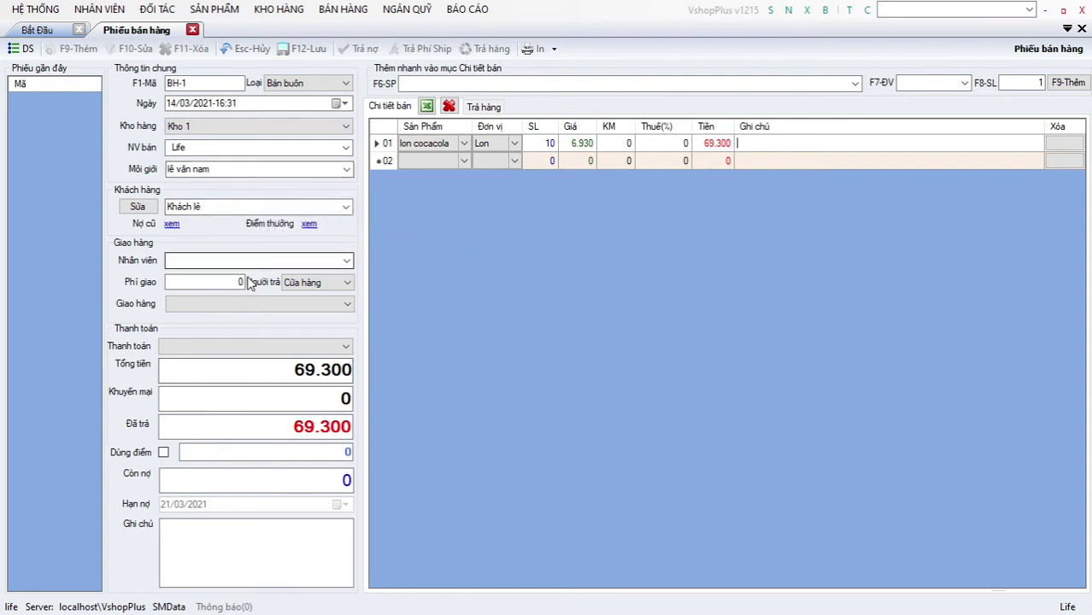
mouse_move(227, 208)
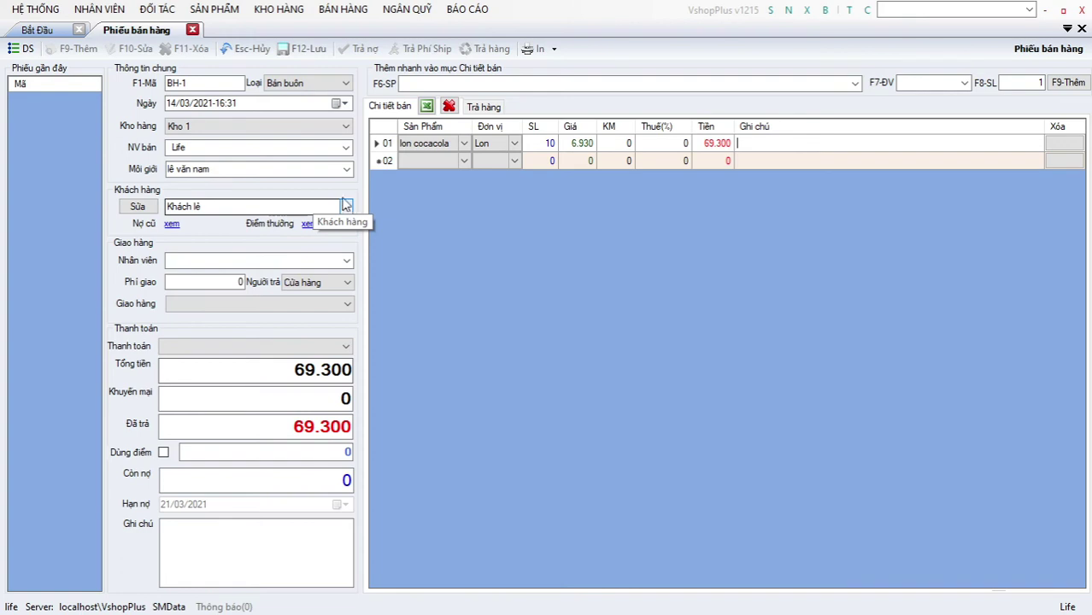
click(345, 85)
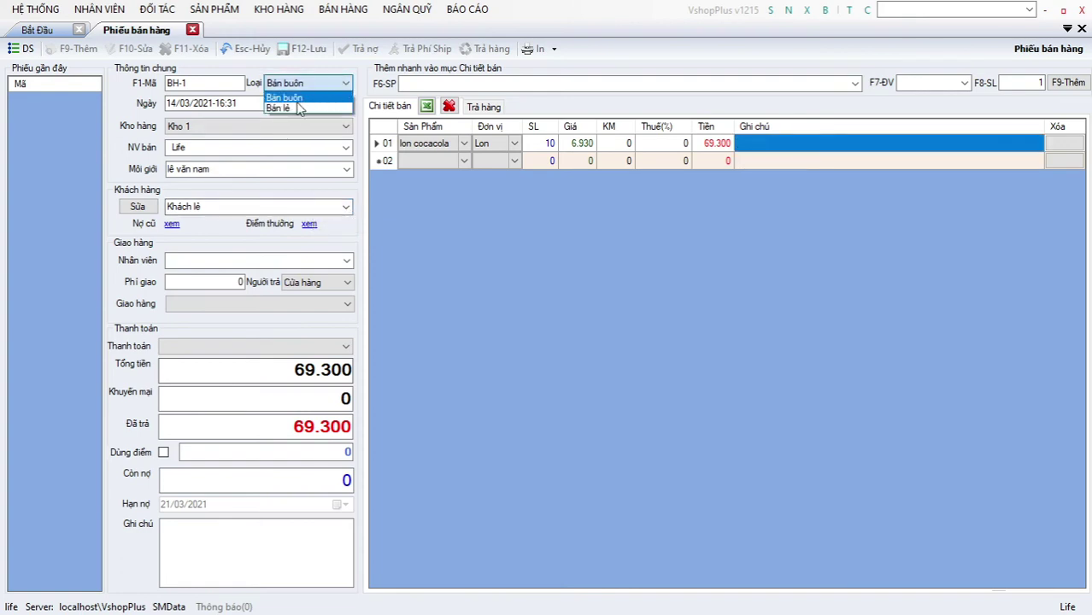
click(308, 109)
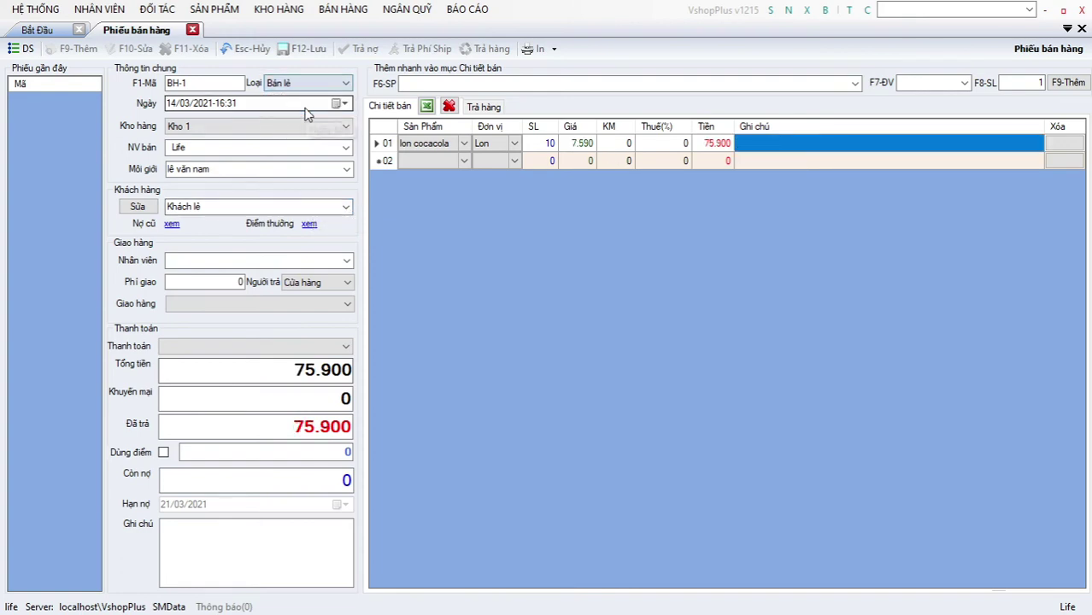
click(329, 89)
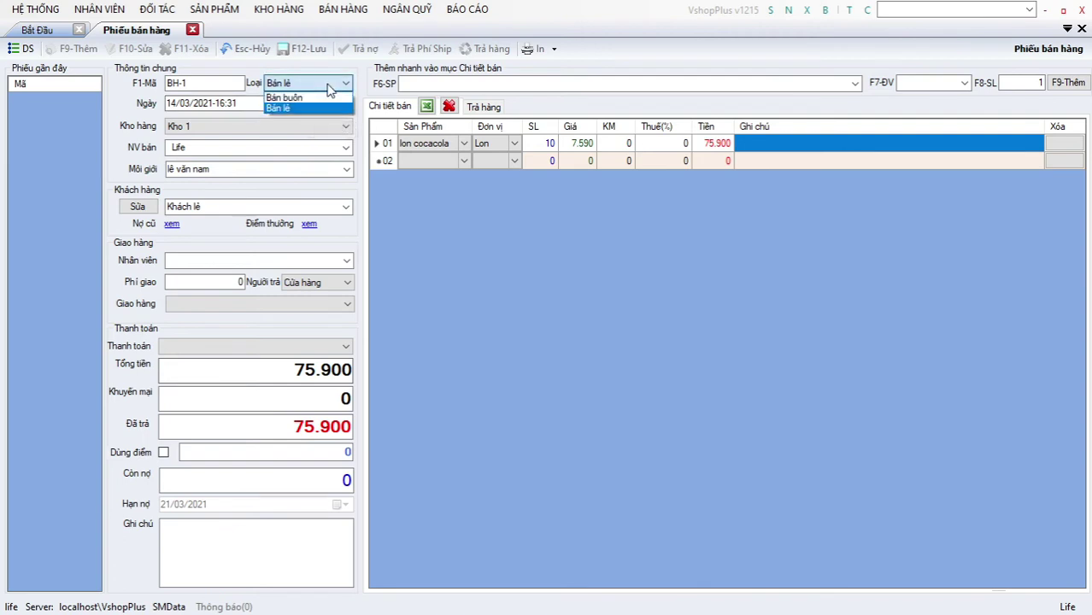
click(289, 99)
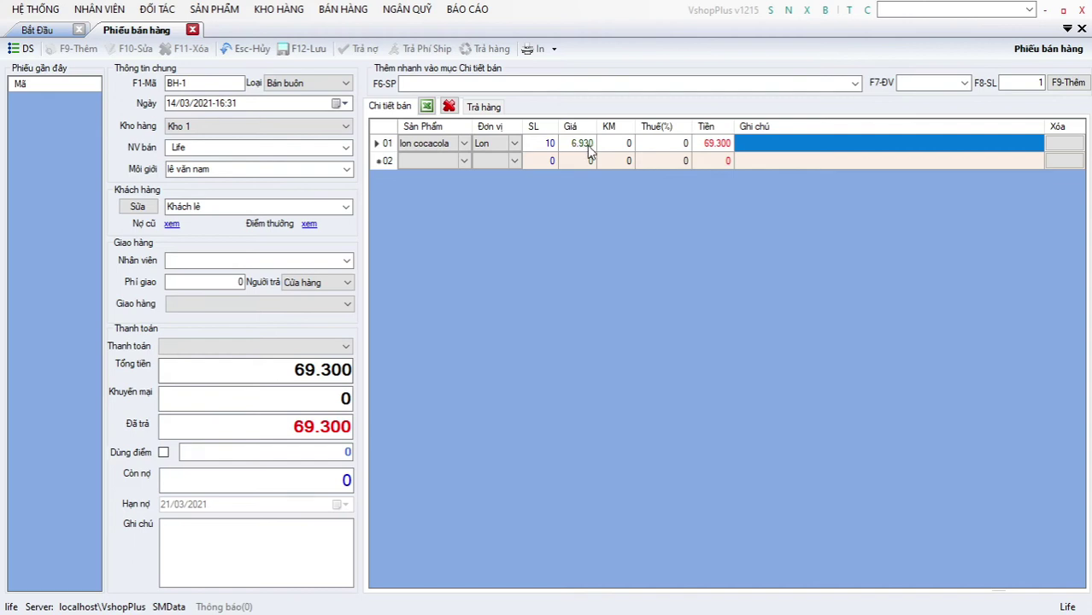
click(319, 89)
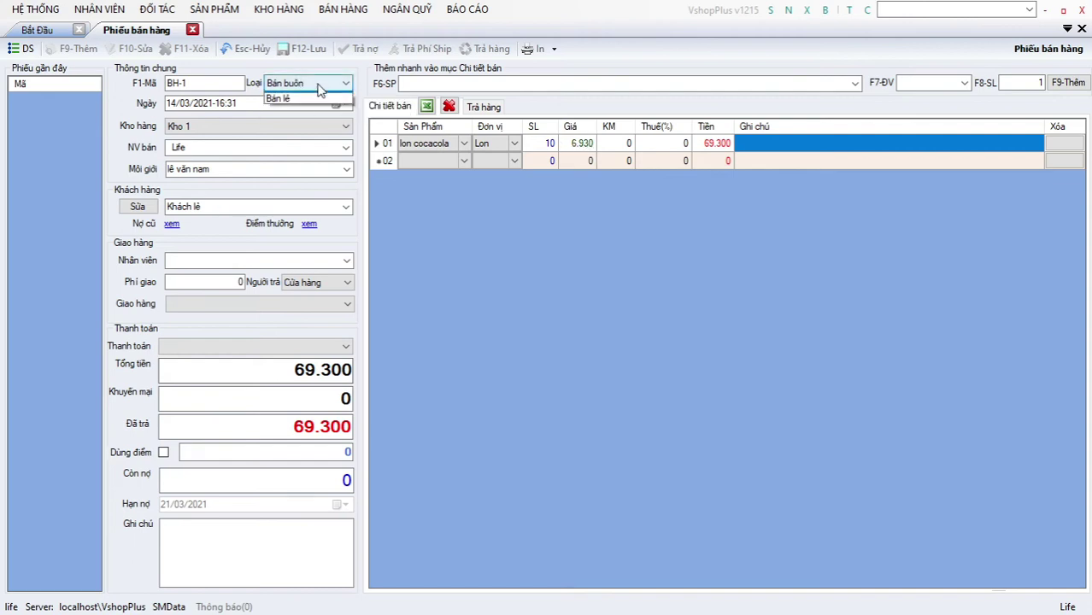
click(304, 110)
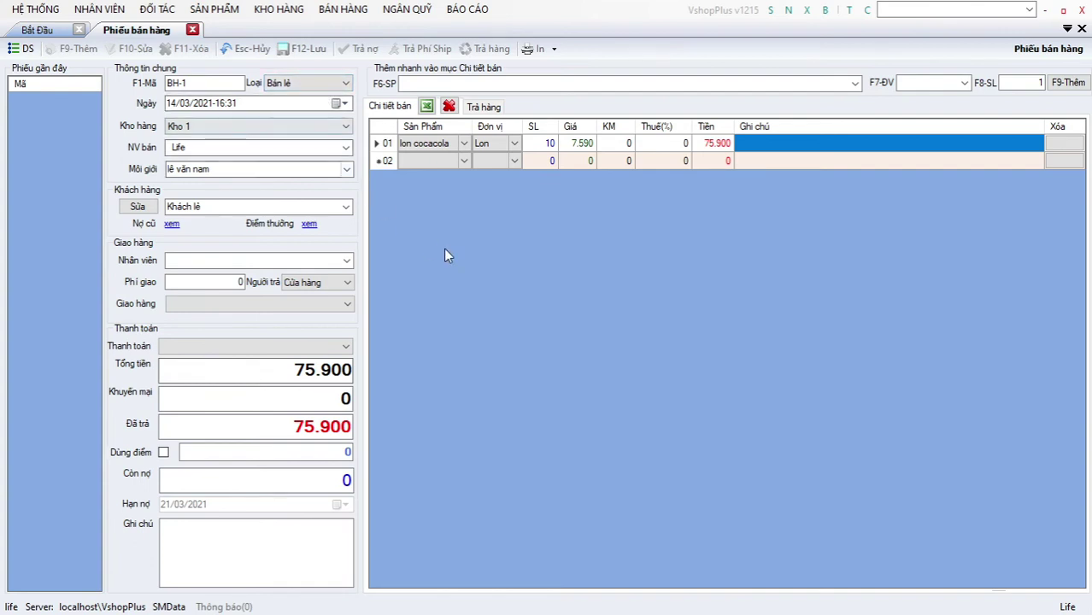
Step: Try each listed employee as the delivery person, checking the delivery fee field
click(232, 260)
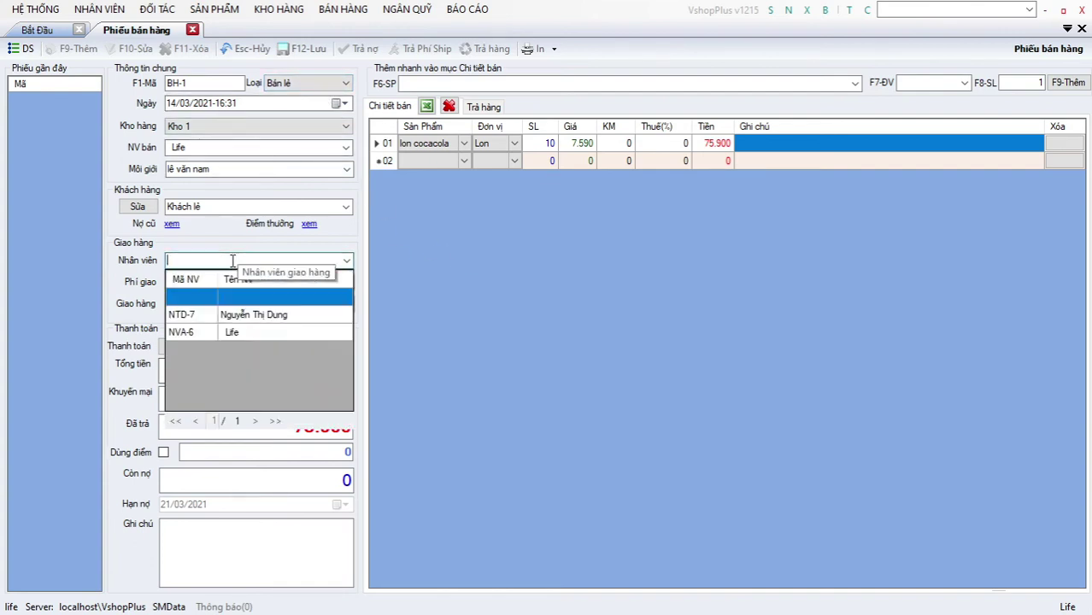
click(236, 333)
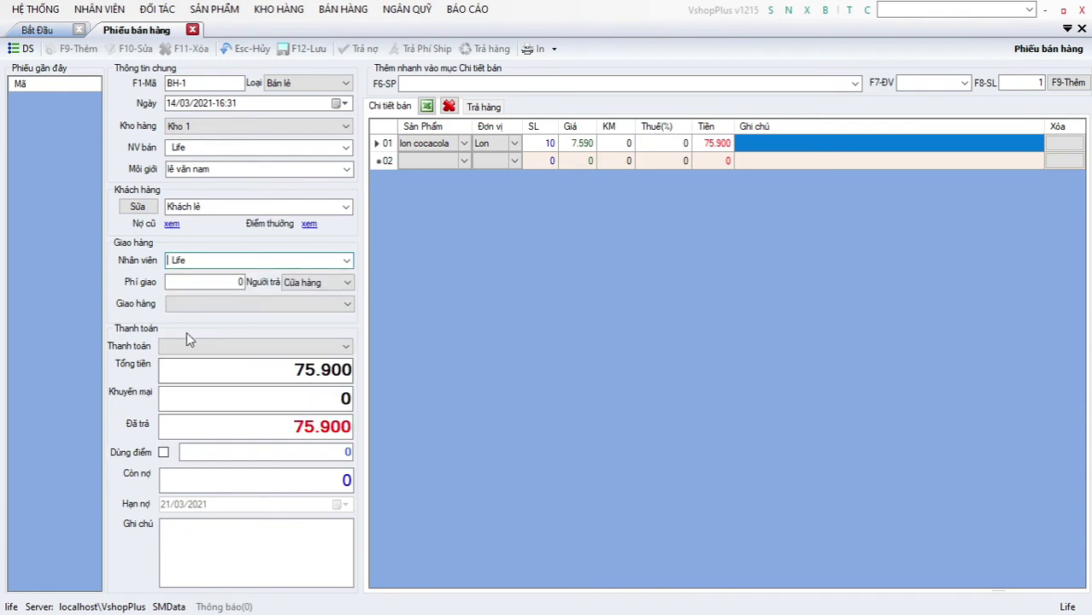
click(213, 283)
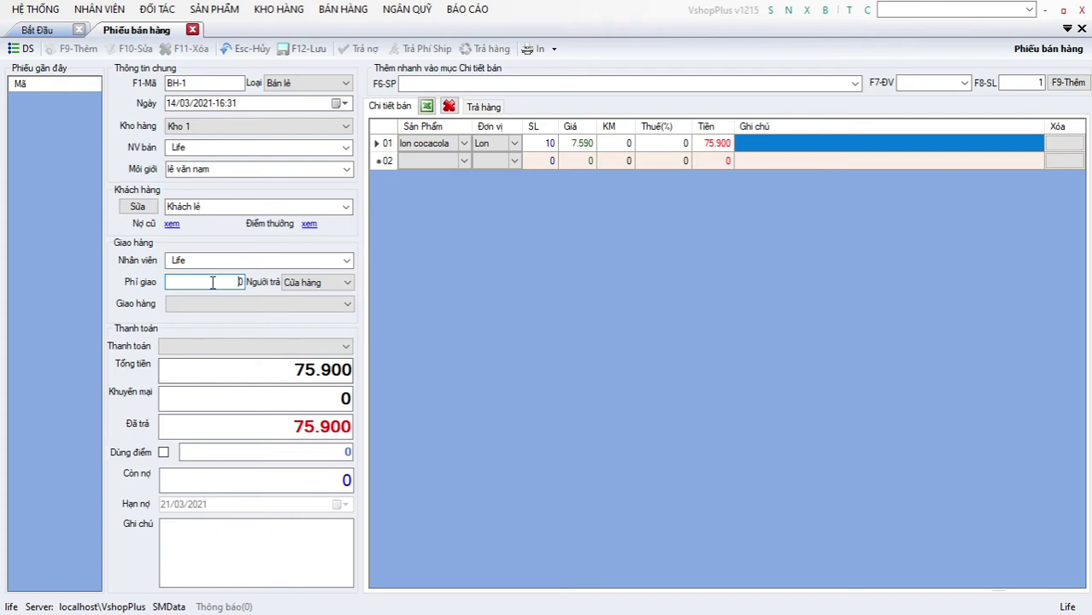
click(347, 265)
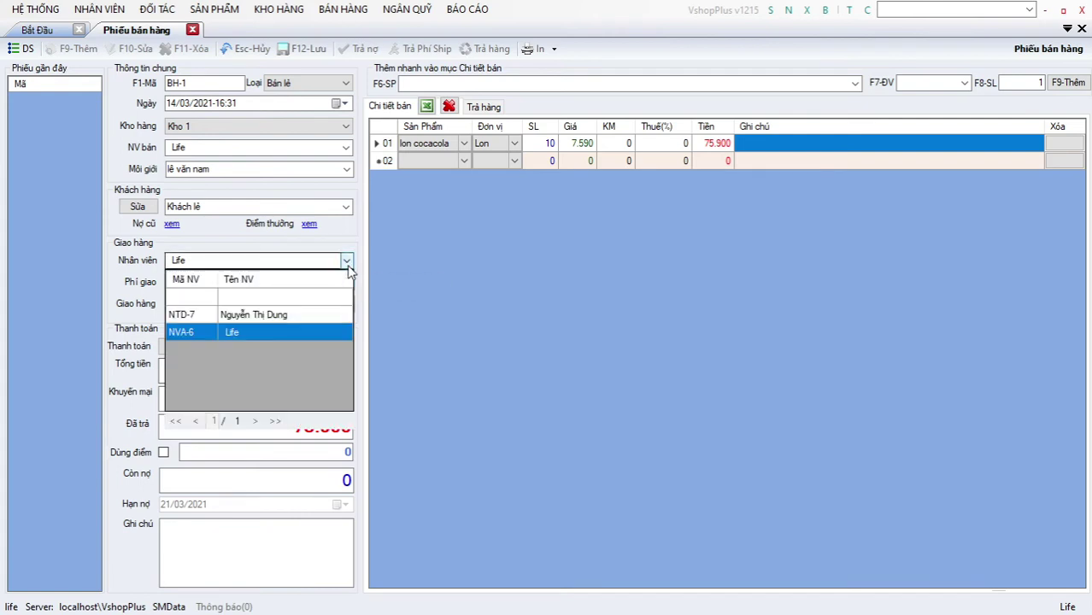
click(280, 314)
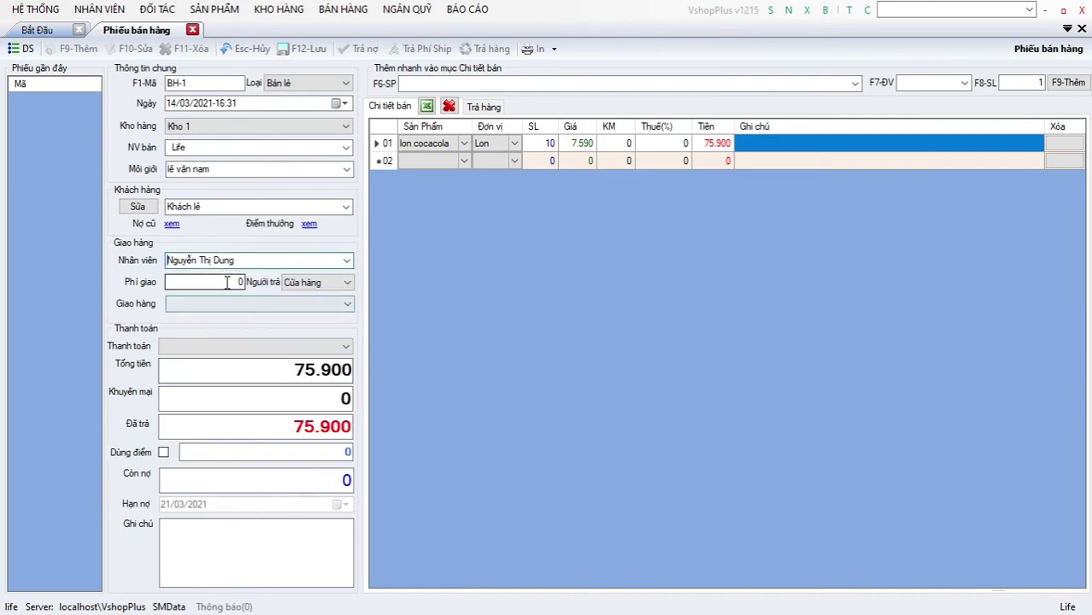
click(240, 284)
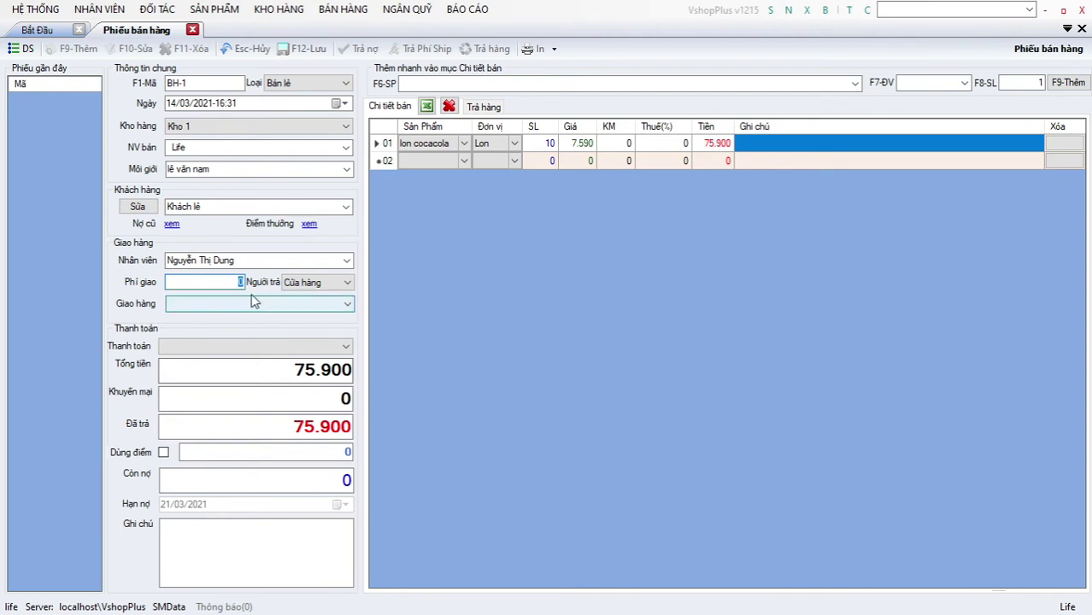
click(252, 261)
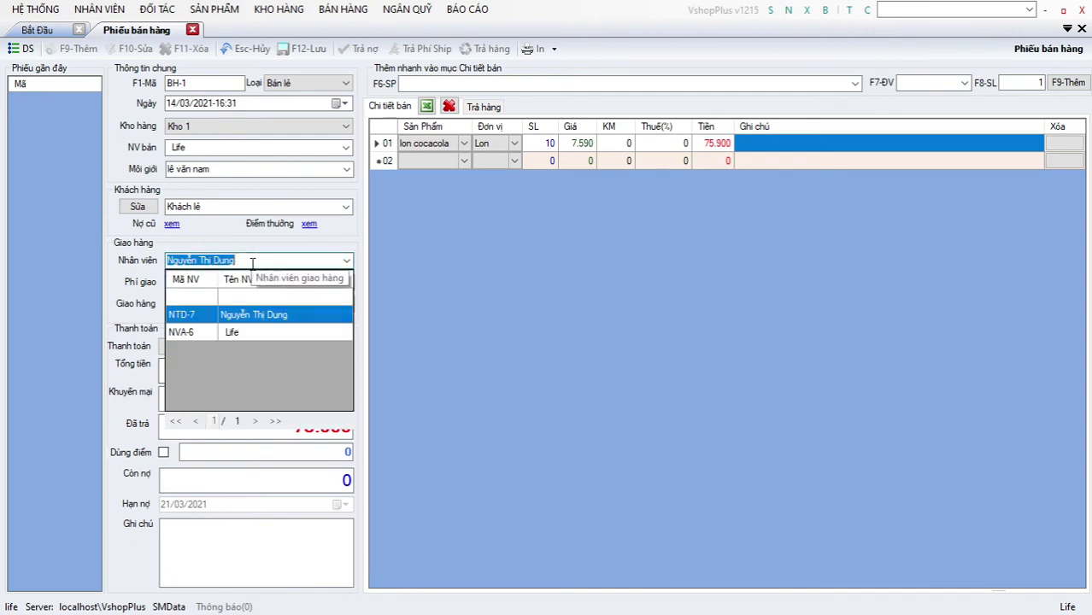
click(516, 282)
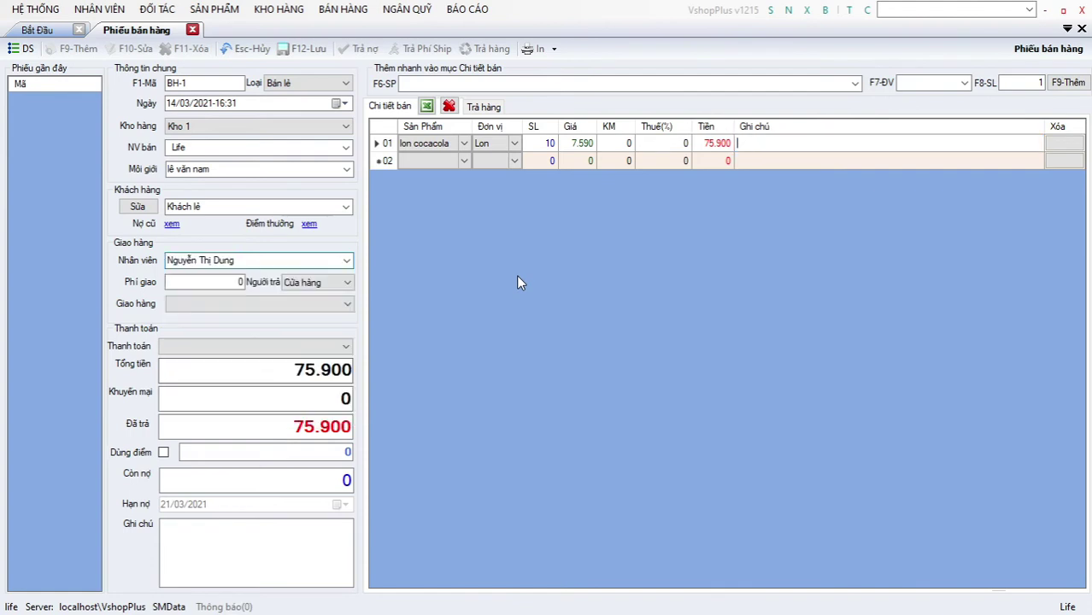
click(230, 281)
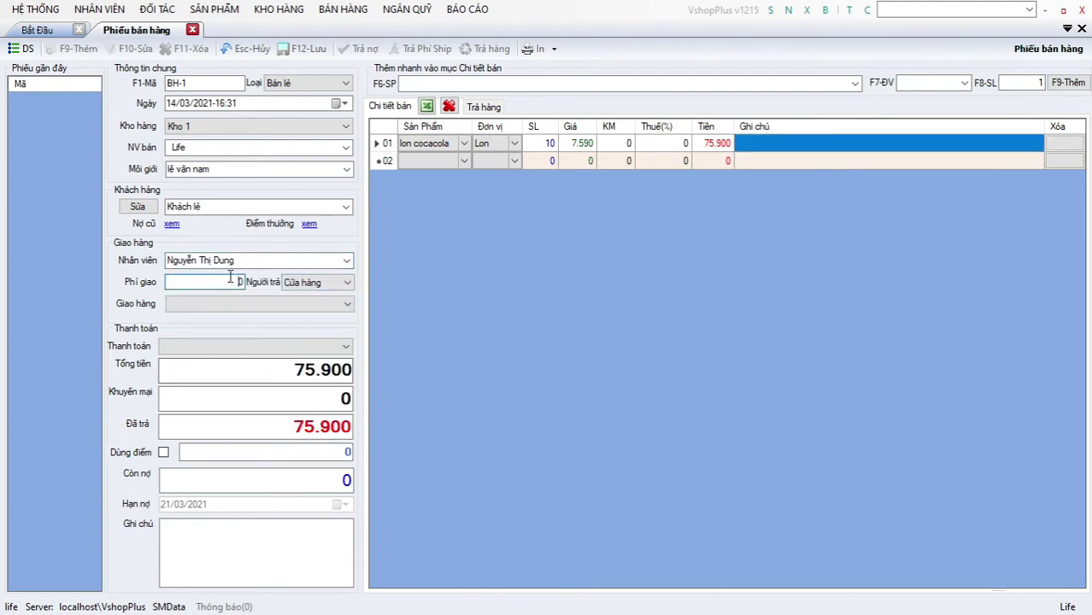
Step: Enter 'dich vu chuyển phát đô' as delivery person, keeping Cửa hàng as the payer
click(240, 261)
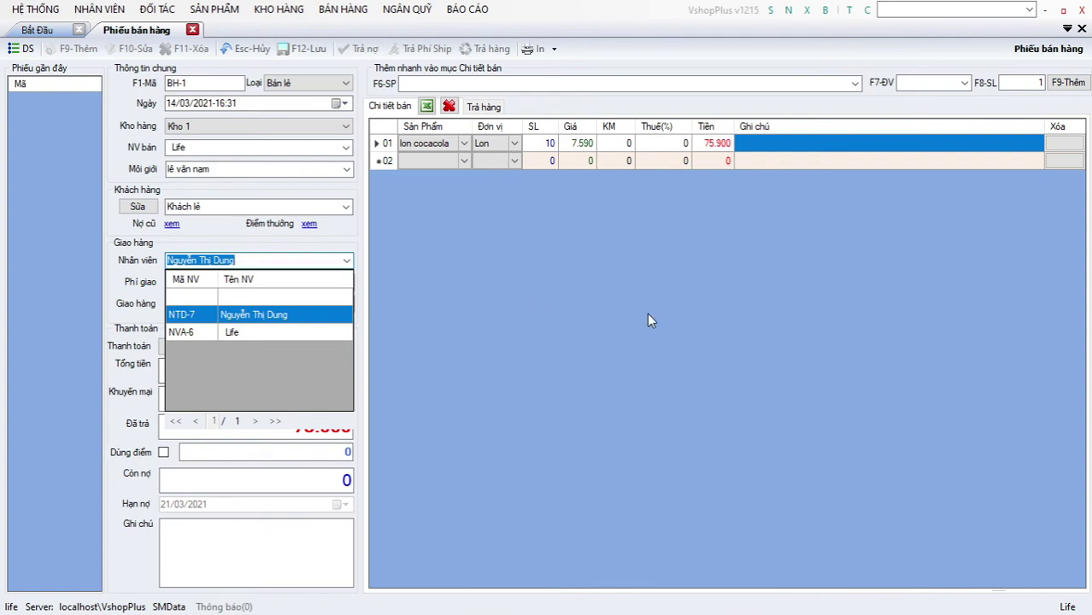
text(dich vu ch)
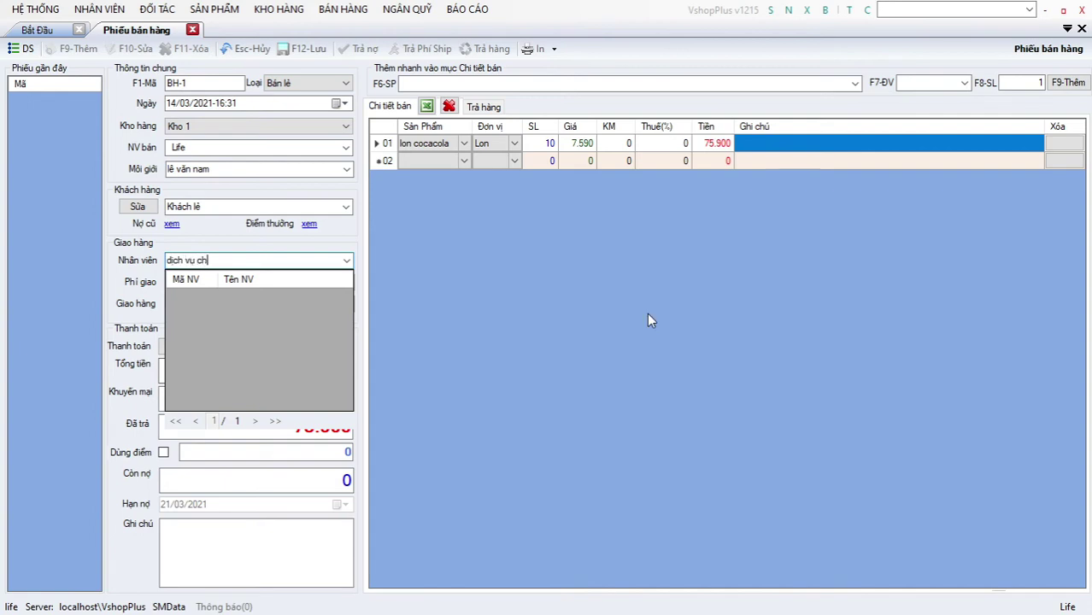
text(uyển phát đô)
key(Return)
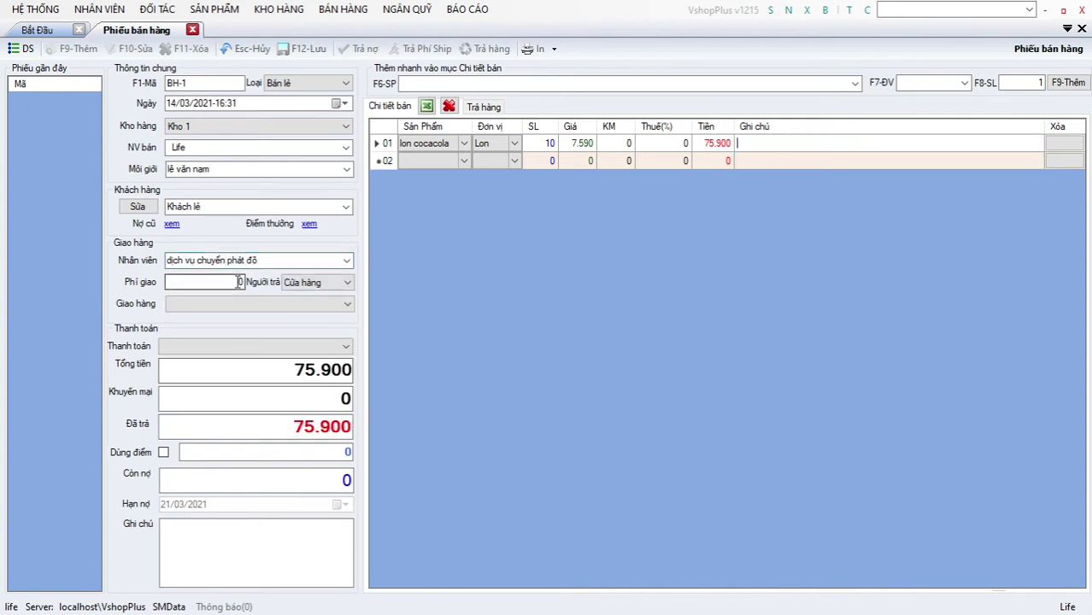
click(297, 282)
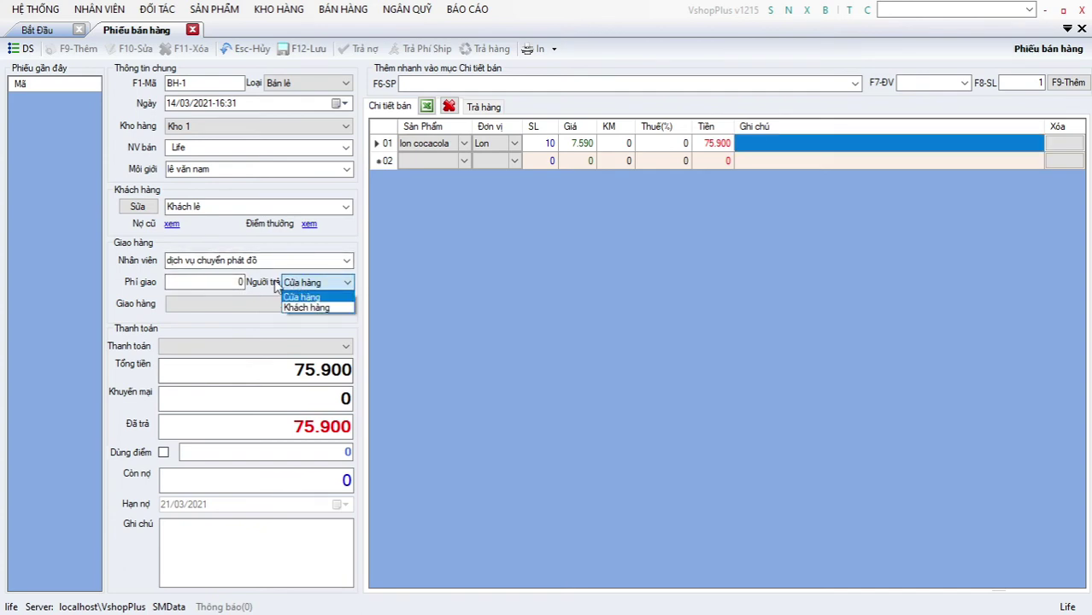
click(237, 283)
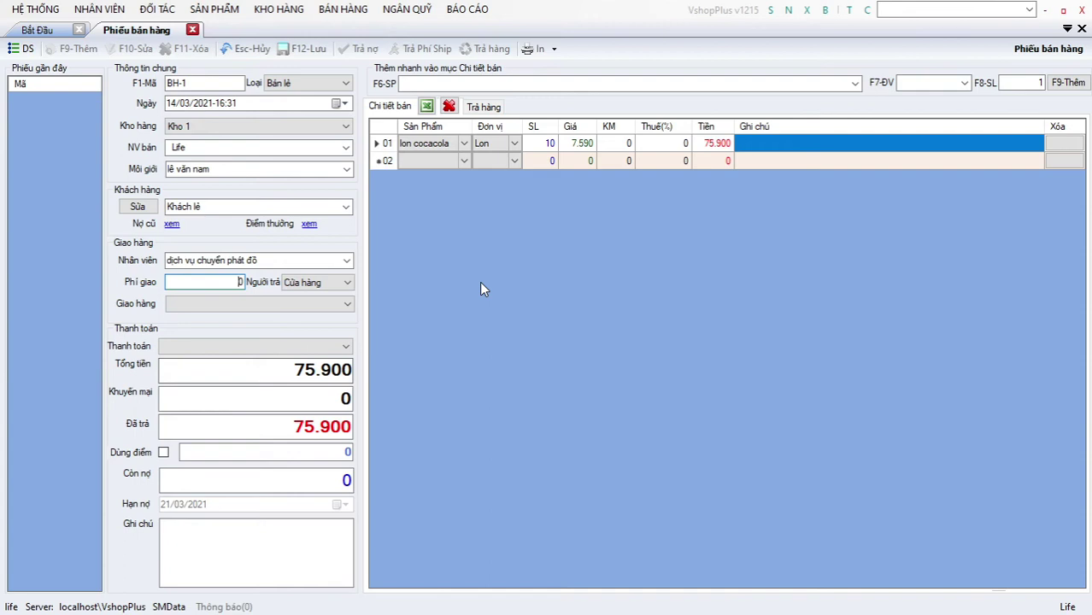
Step: Enter a 20.000 delivery fee, then reset it to 0 with the store as payer
text(20000)
click(265, 378)
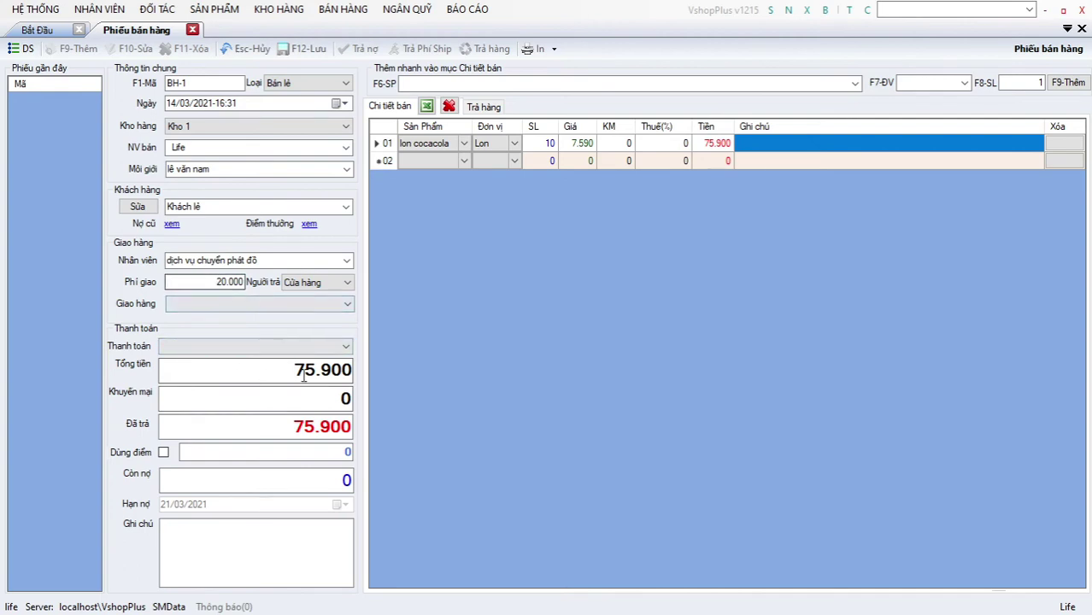
double_click(211, 284)
key(BackSpace)
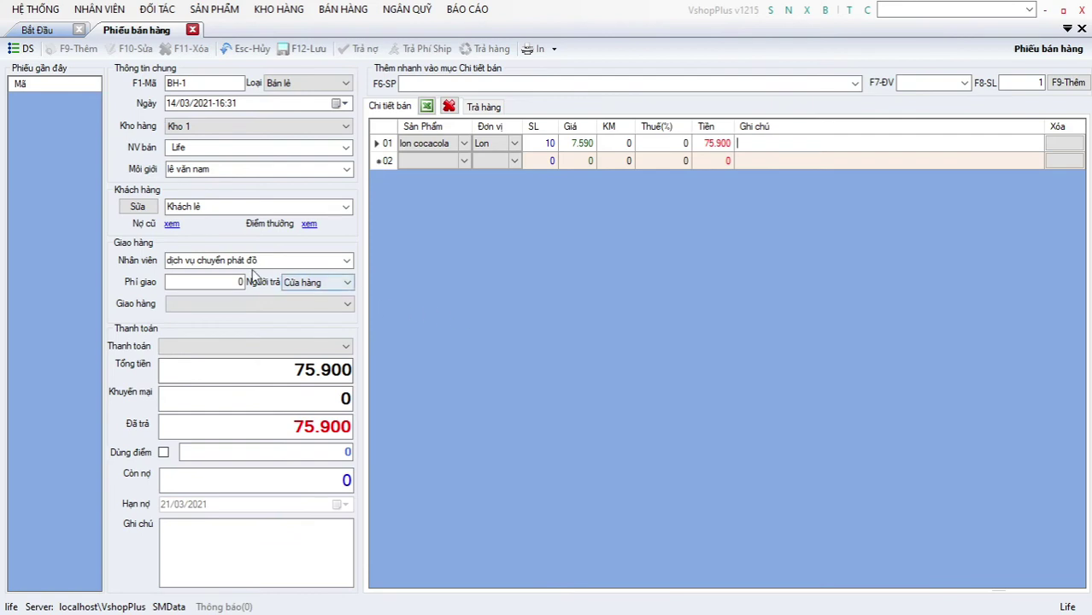
click(332, 289)
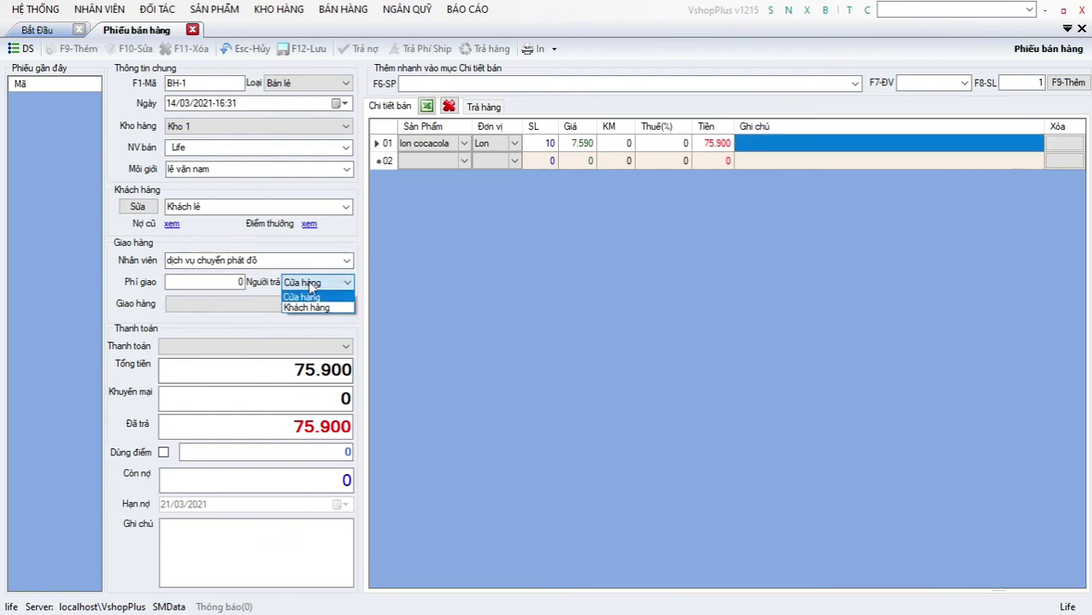
click(235, 284)
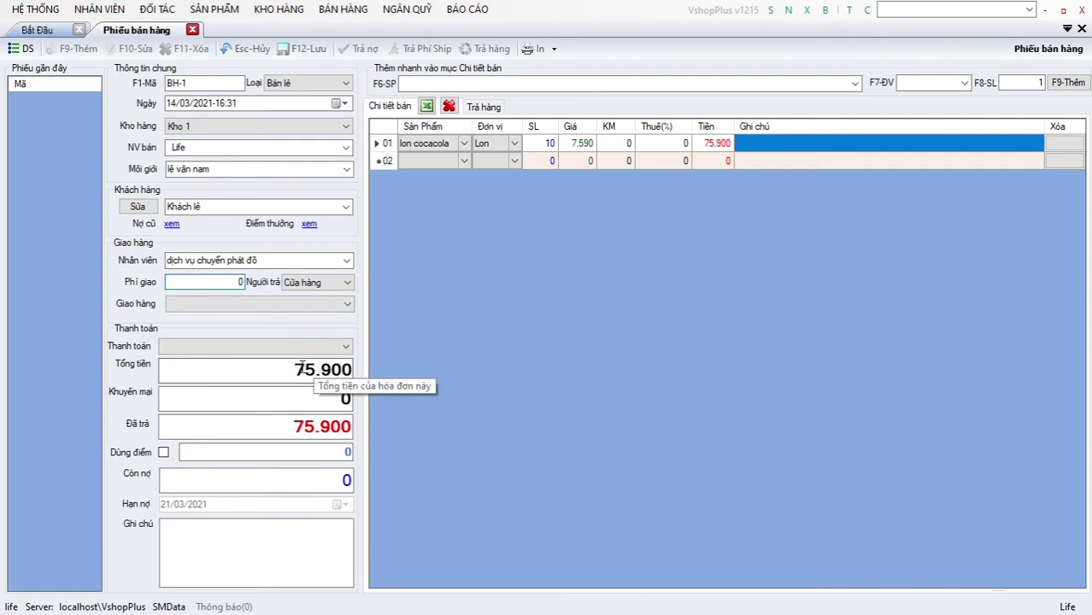
Step: Re-enter the 20.000 delivery fee paid by Khách hàng, raising the BH-1 total to 95.900
drag(296, 369, 340, 369)
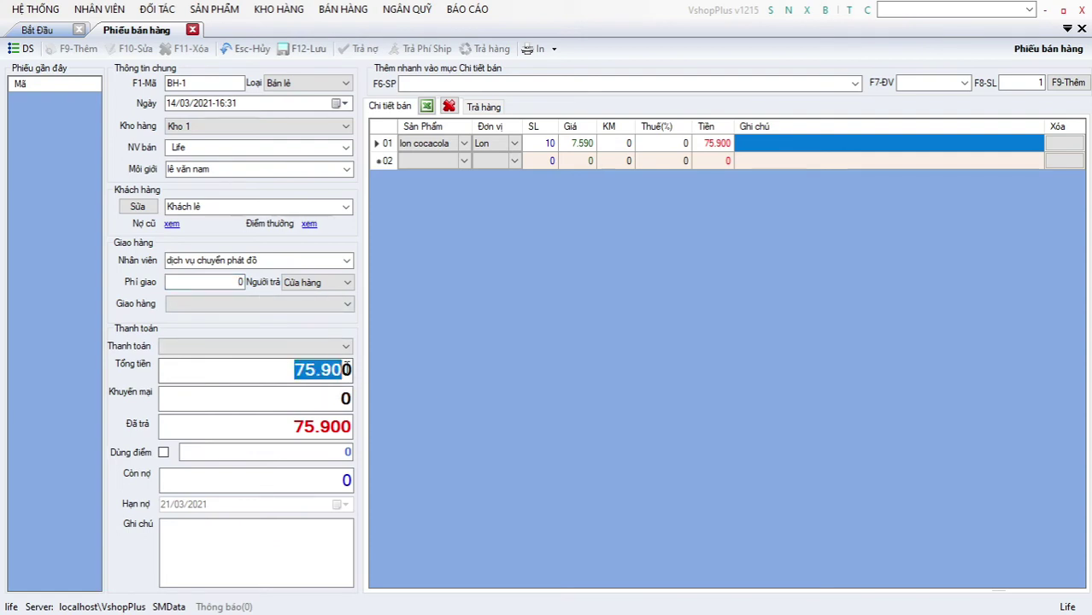
click(243, 283)
text(2000)
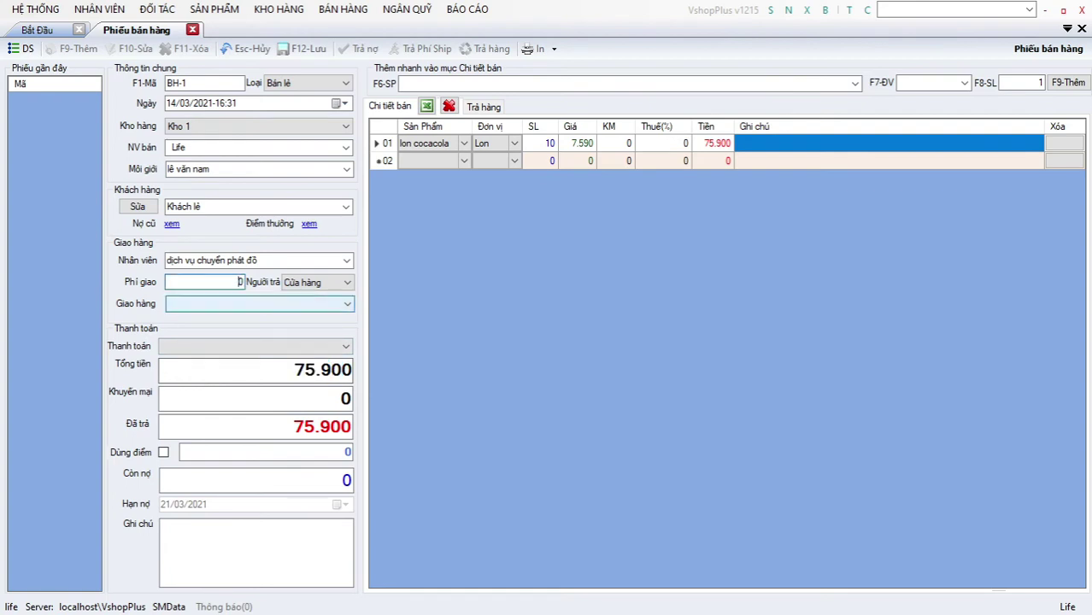
text(0)
click(346, 260)
click(434, 294)
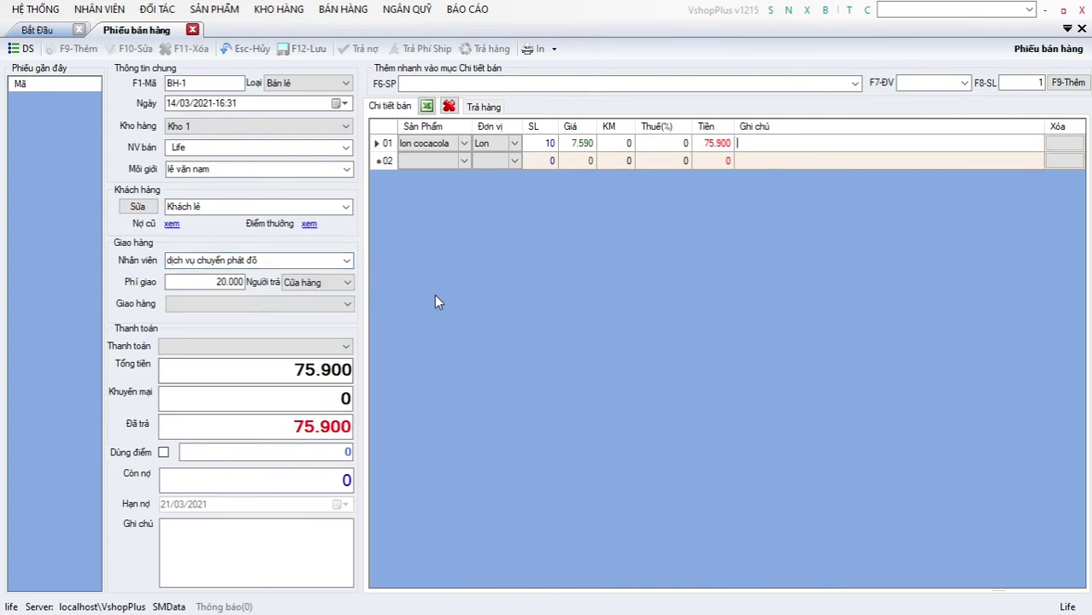
click(325, 288)
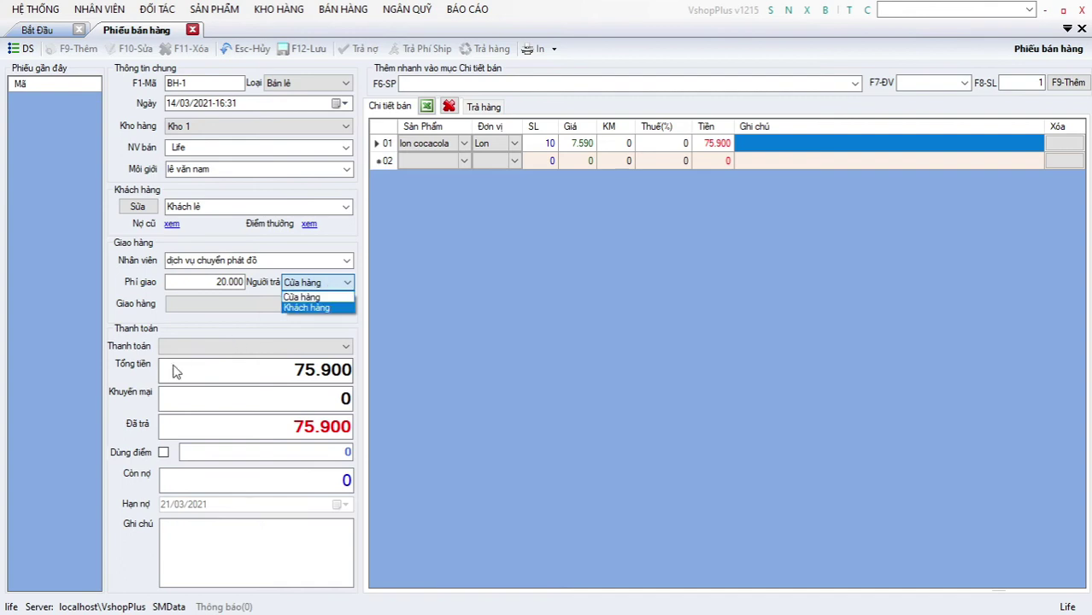
click(311, 307)
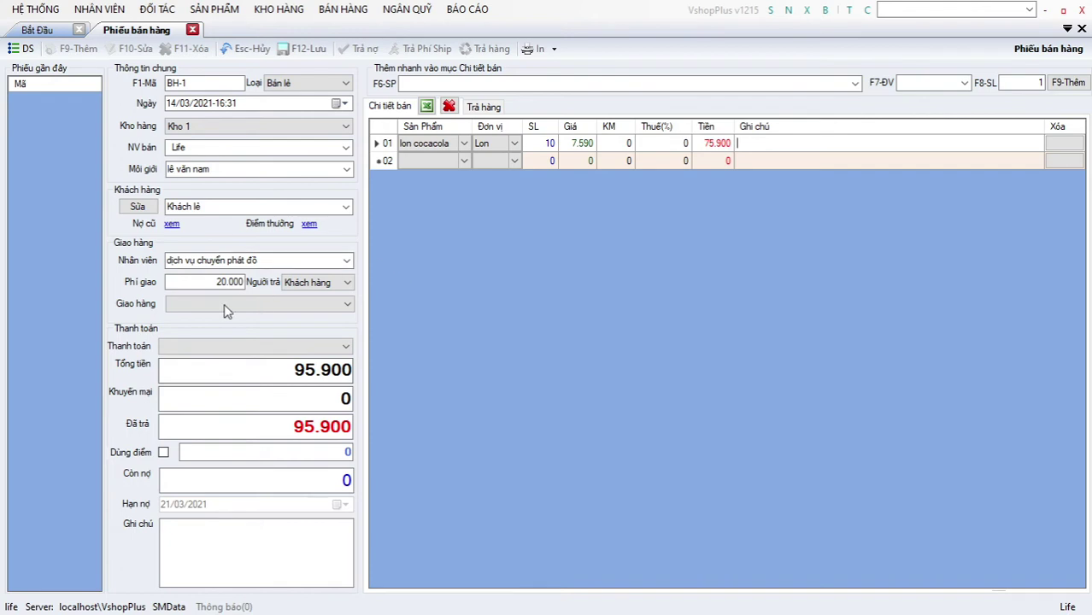
click(299, 369)
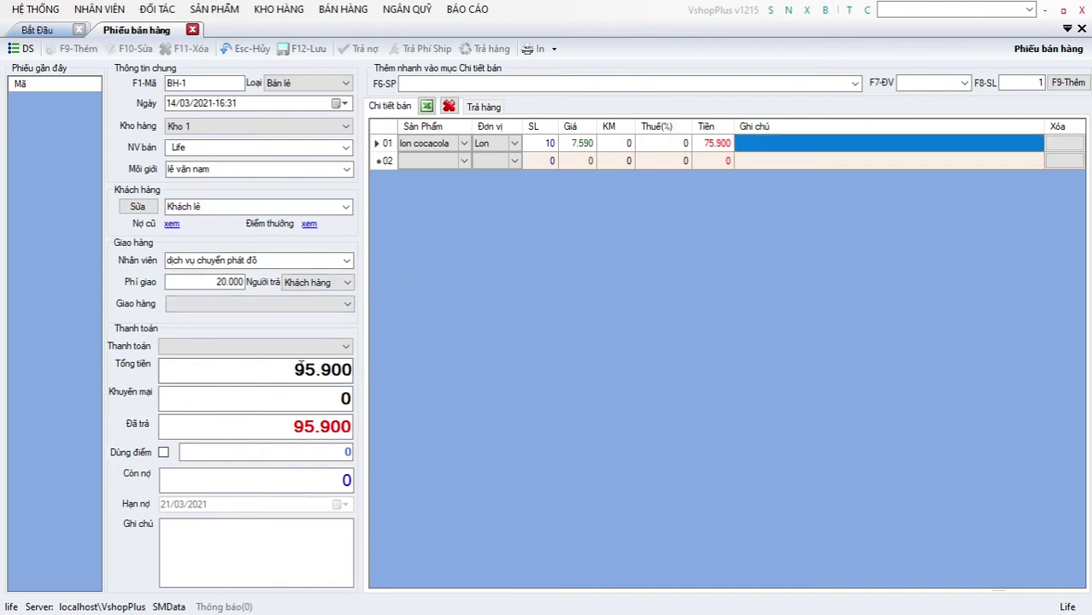
drag(299, 369, 354, 369)
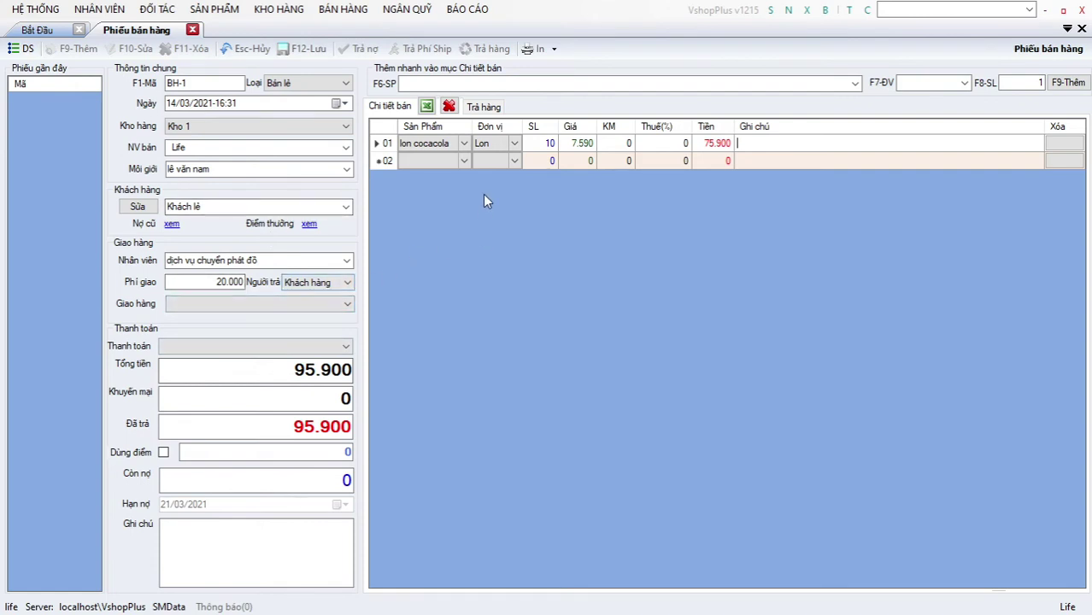
click(553, 49)
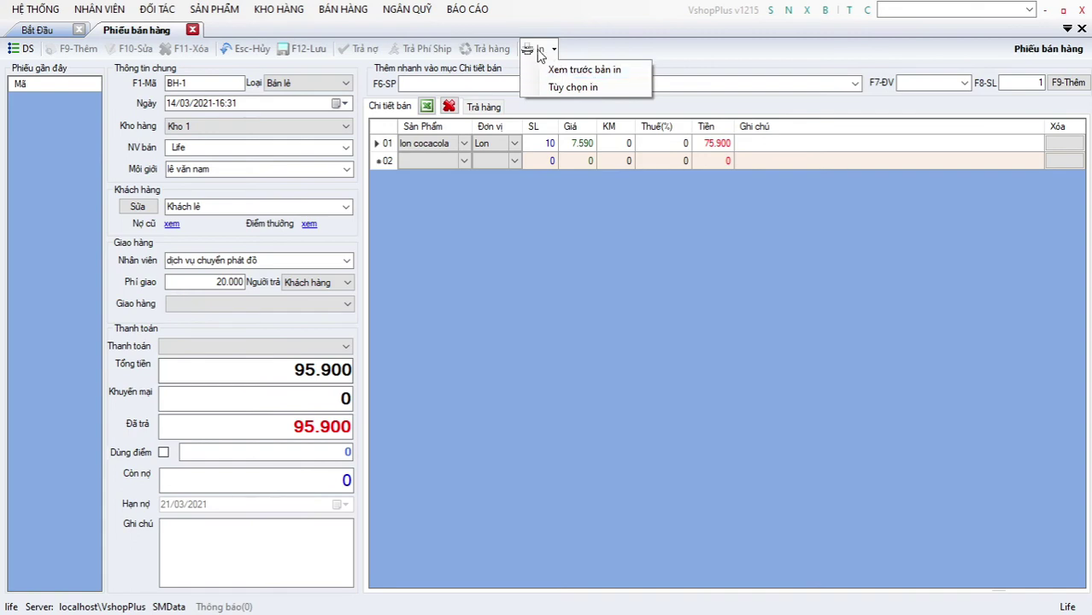
click(585, 69)
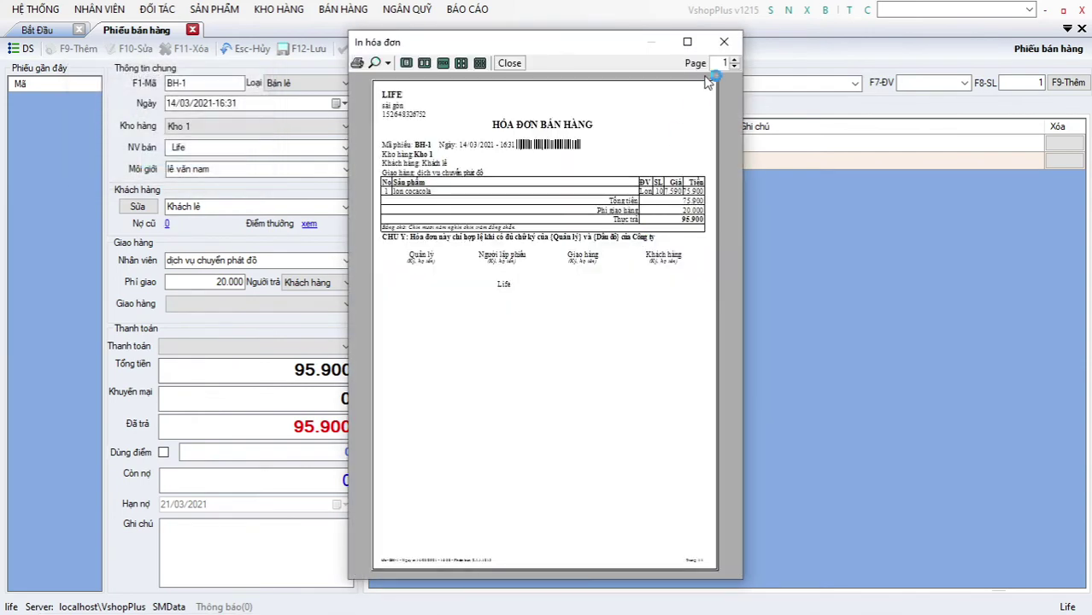
click(723, 41)
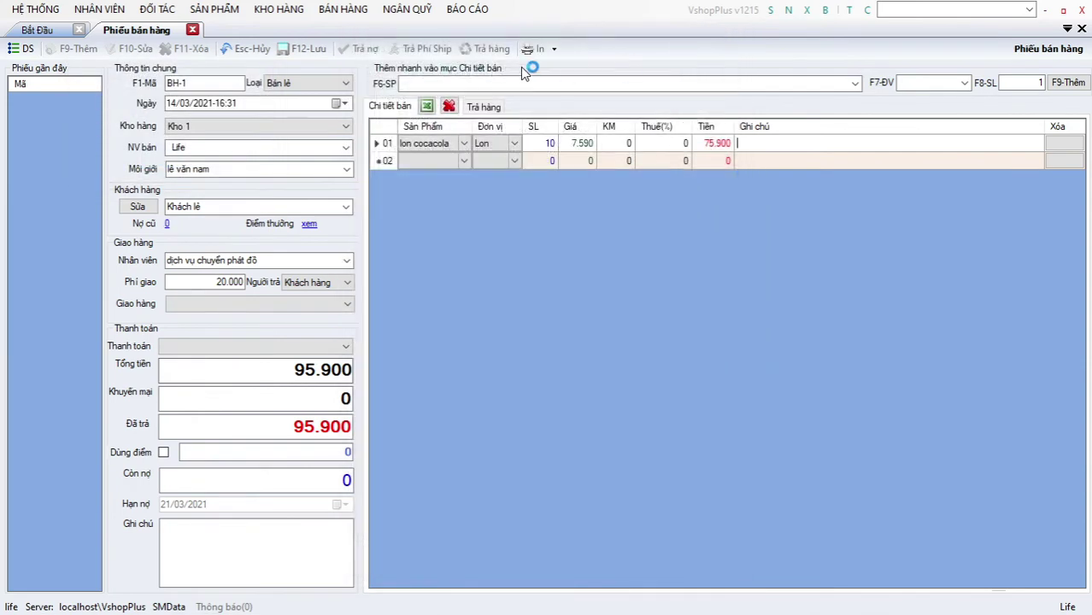
click(554, 49)
click(605, 47)
click(554, 49)
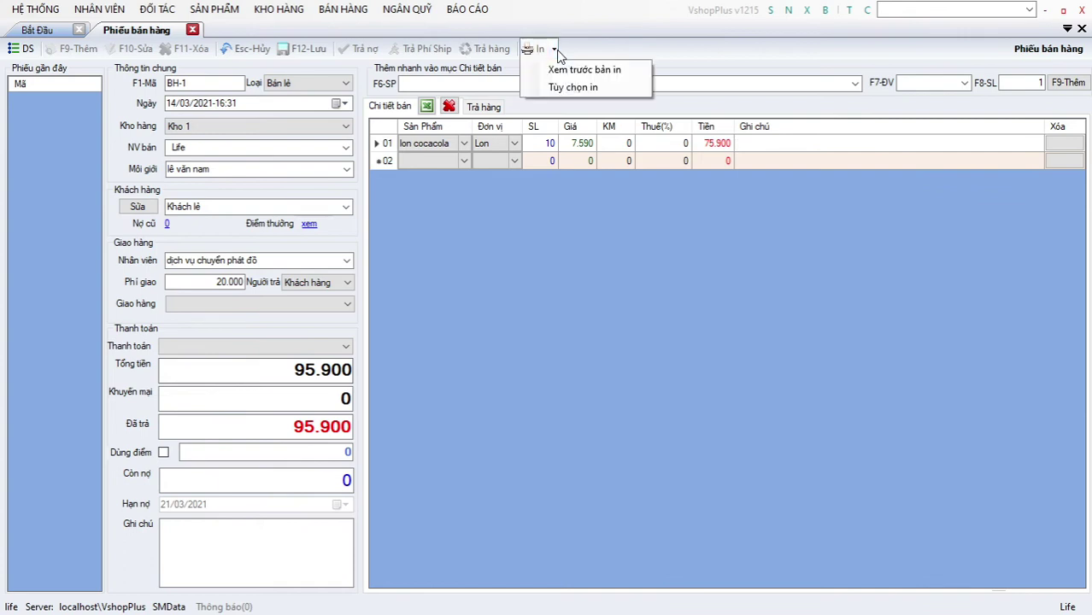
click(588, 89)
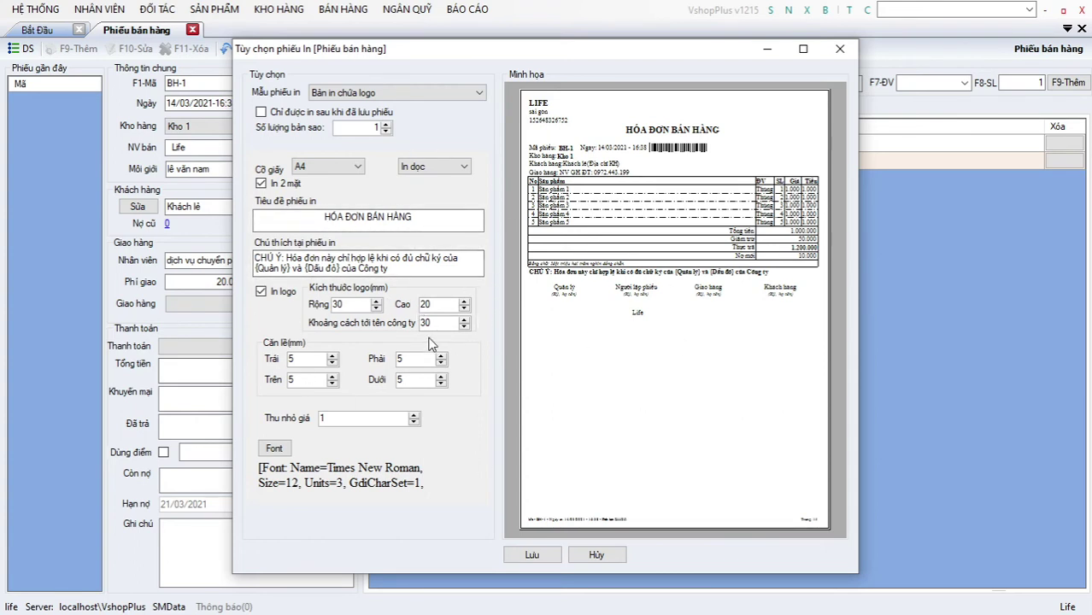
click(840, 50)
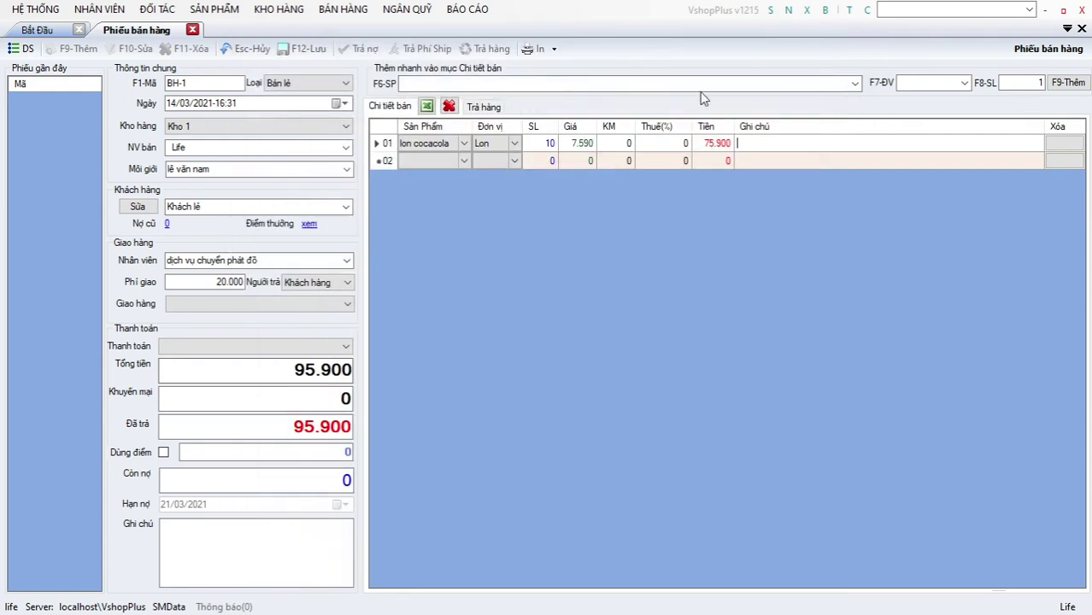
Step: Open the Xem trước bản in preview of invoice BH-1 and reposition its window
click(554, 50)
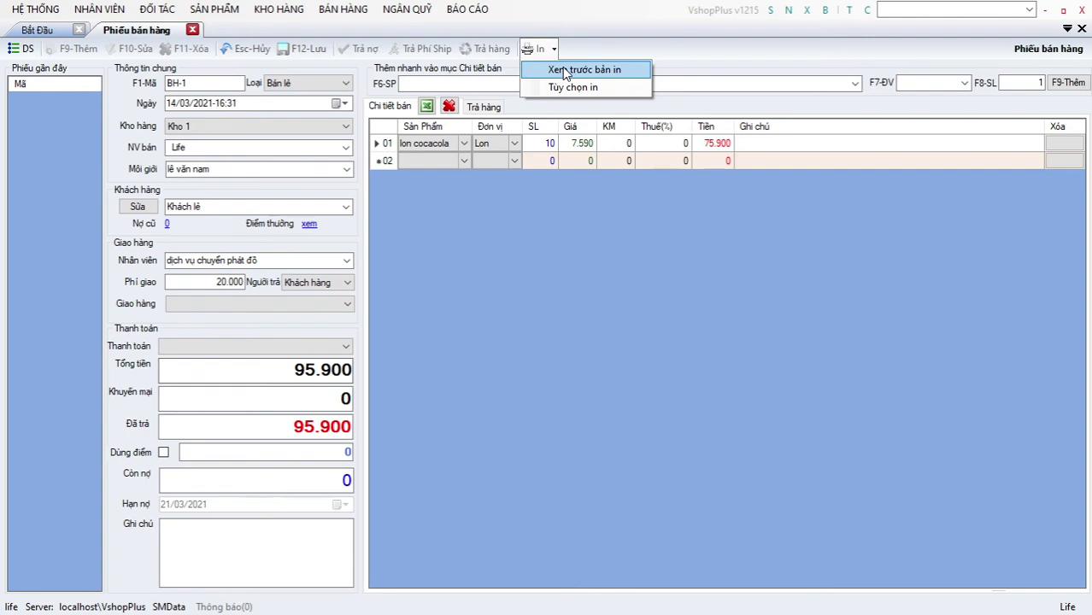
click(564, 71)
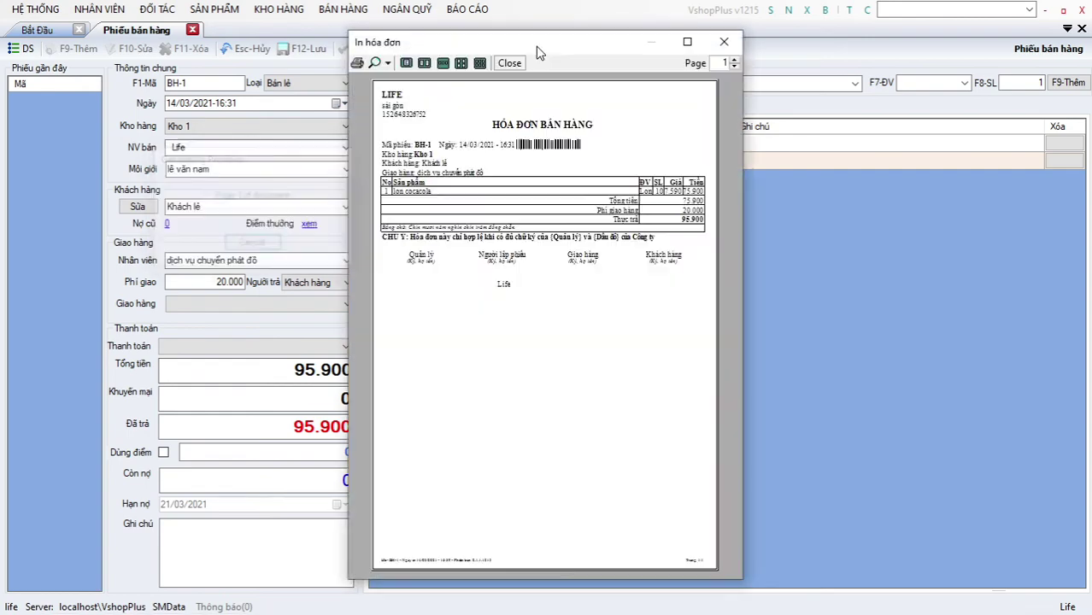
drag(539, 53, 334, 73)
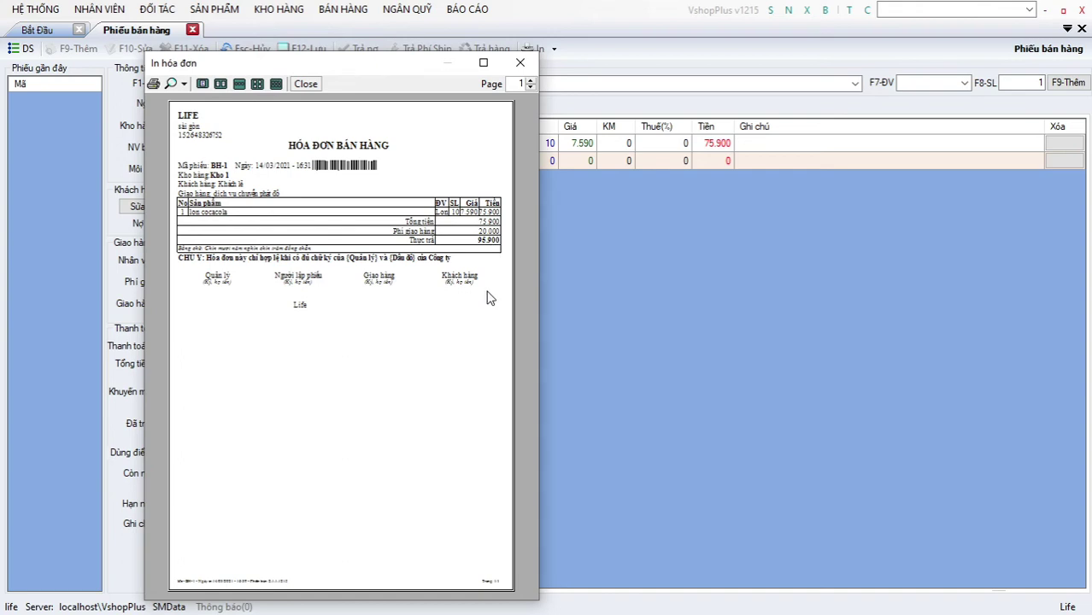
drag(358, 65, 557, 69)
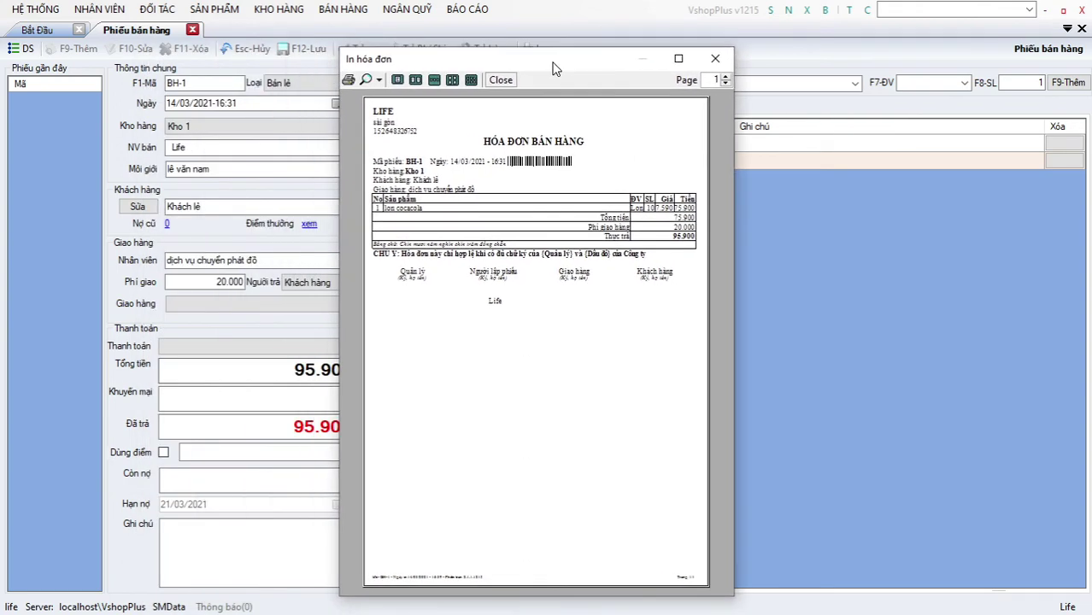
Step: Print the previewed invoice and close the Brother PC-FAX window without sending
click(349, 80)
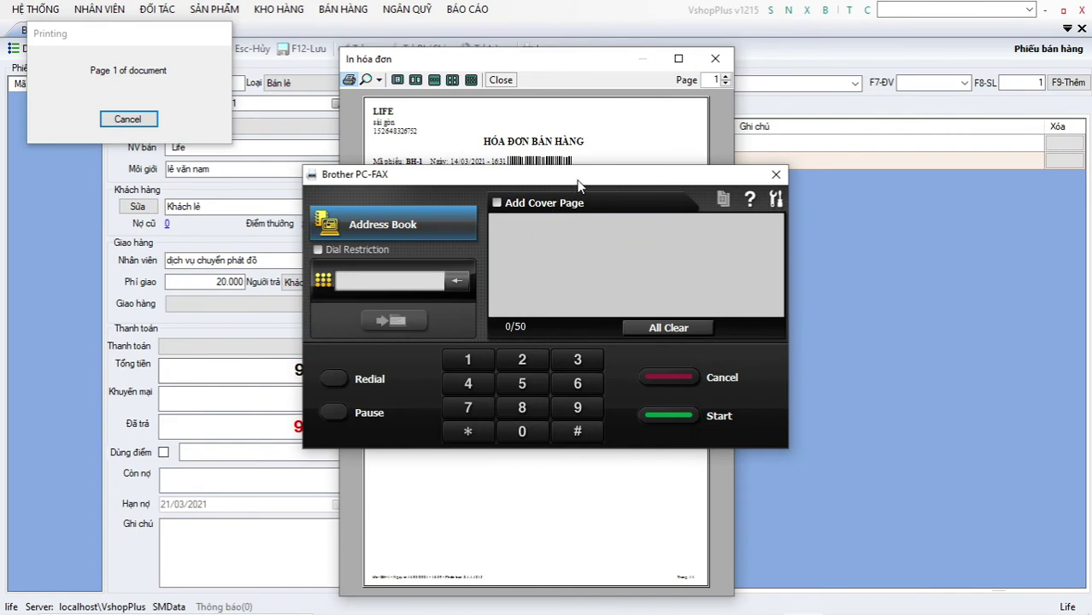
drag(577, 185, 617, 112)
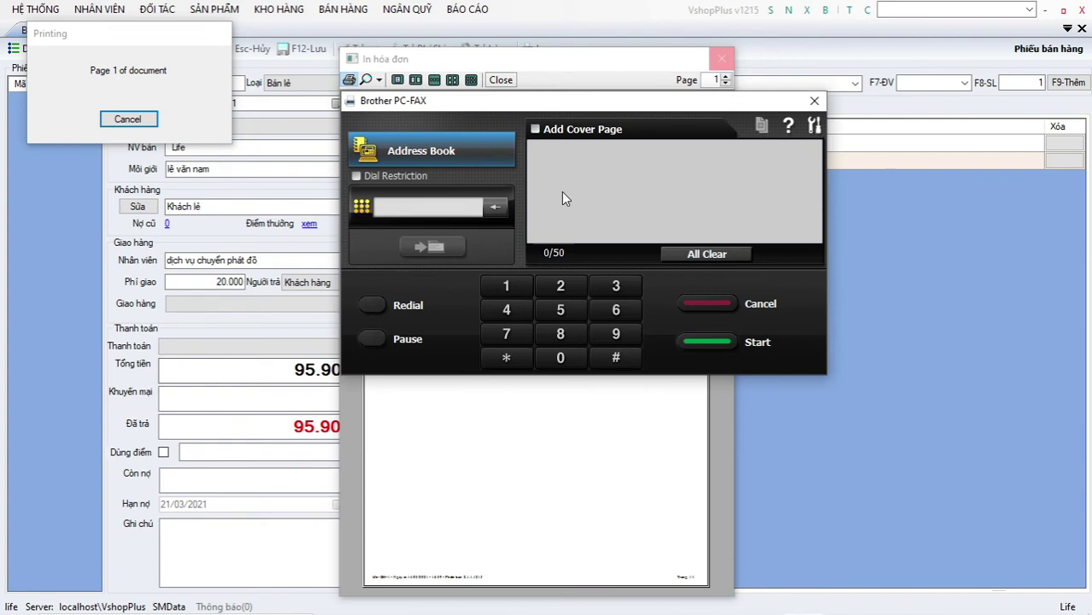
click(814, 101)
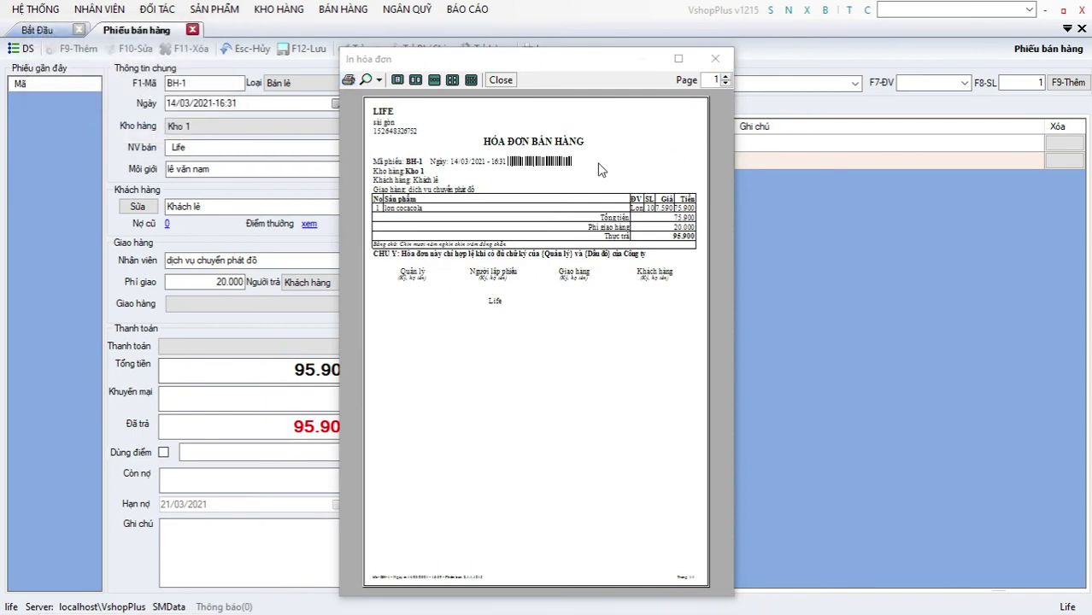
Step: Maximize the In hóa đơn preview of BH-1, then close it back to the sales form
click(677, 59)
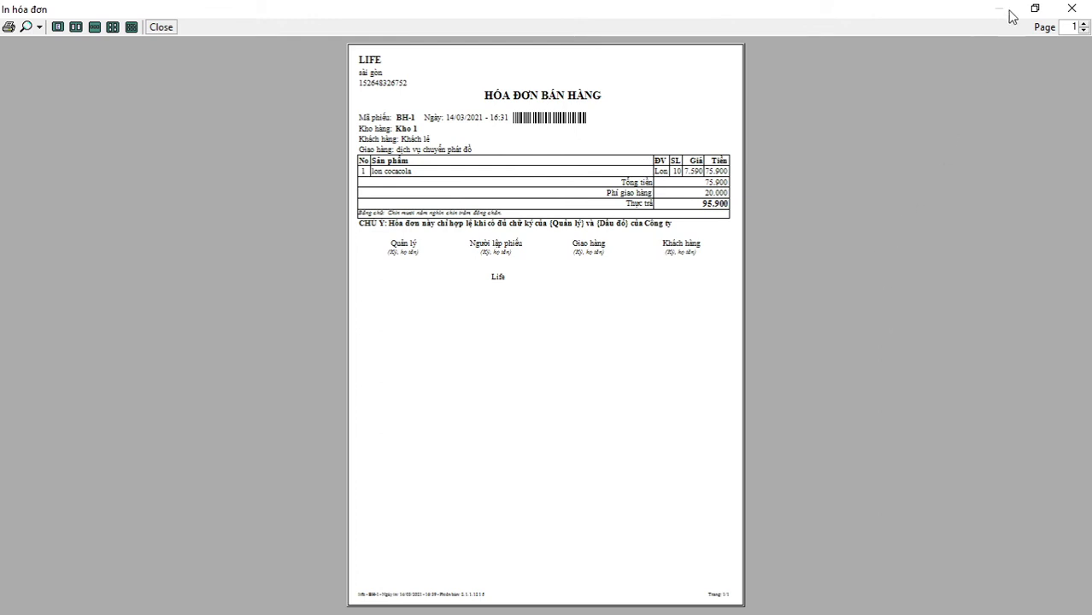
click(1072, 9)
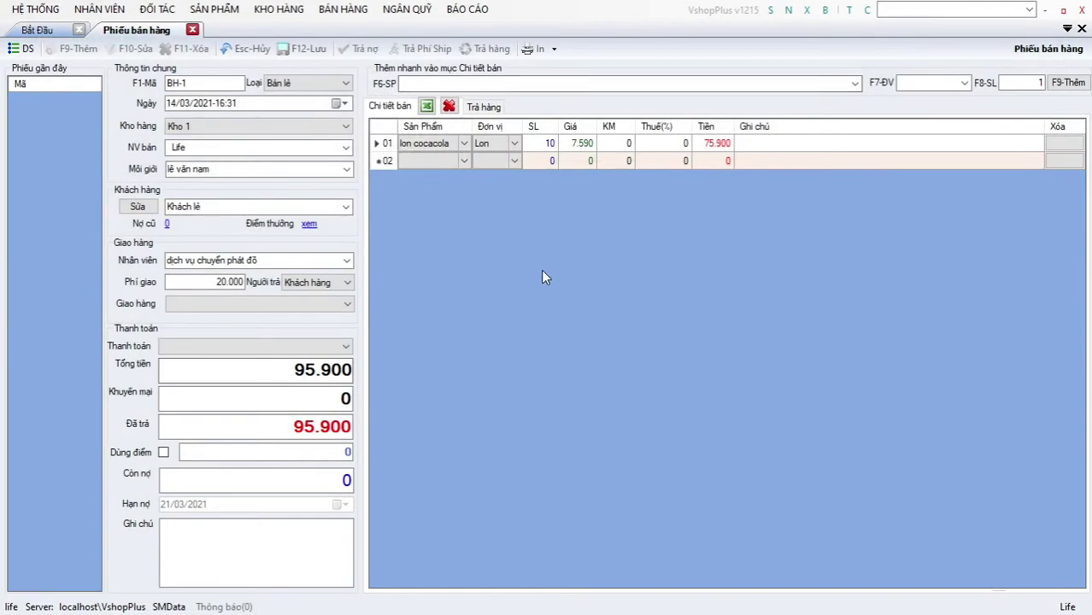
Step: Launch Paint from Start search and paste the invoice-preview screenshot
key(super)
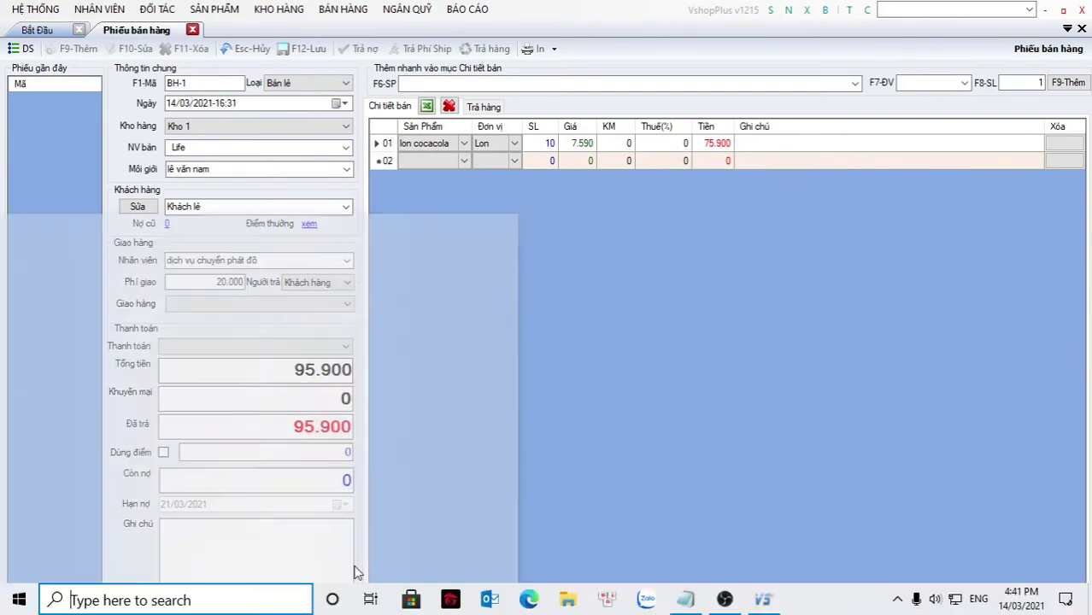
text(p)
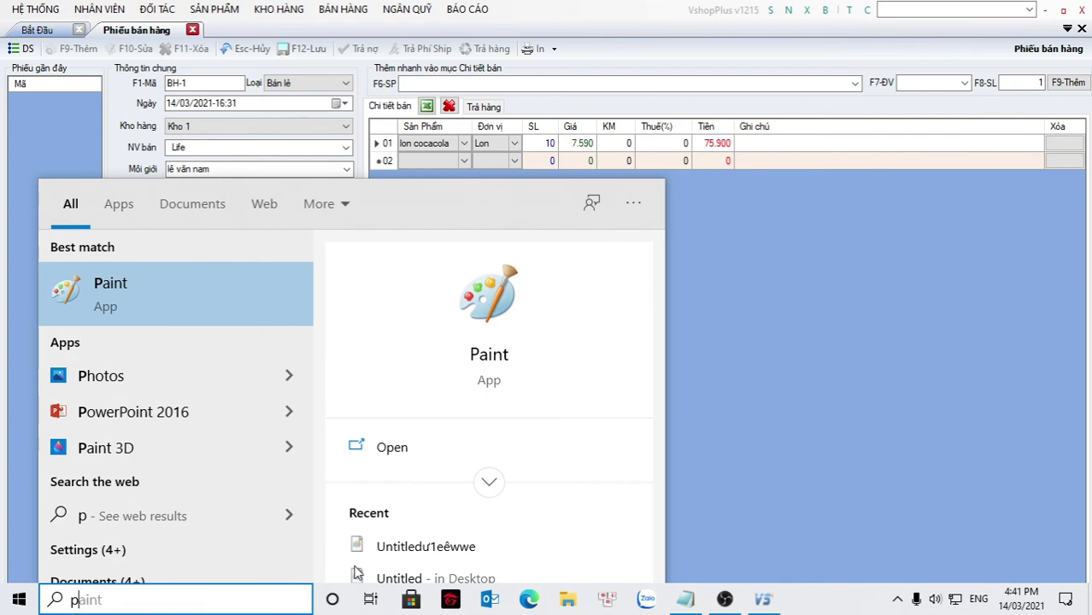
click(357, 572)
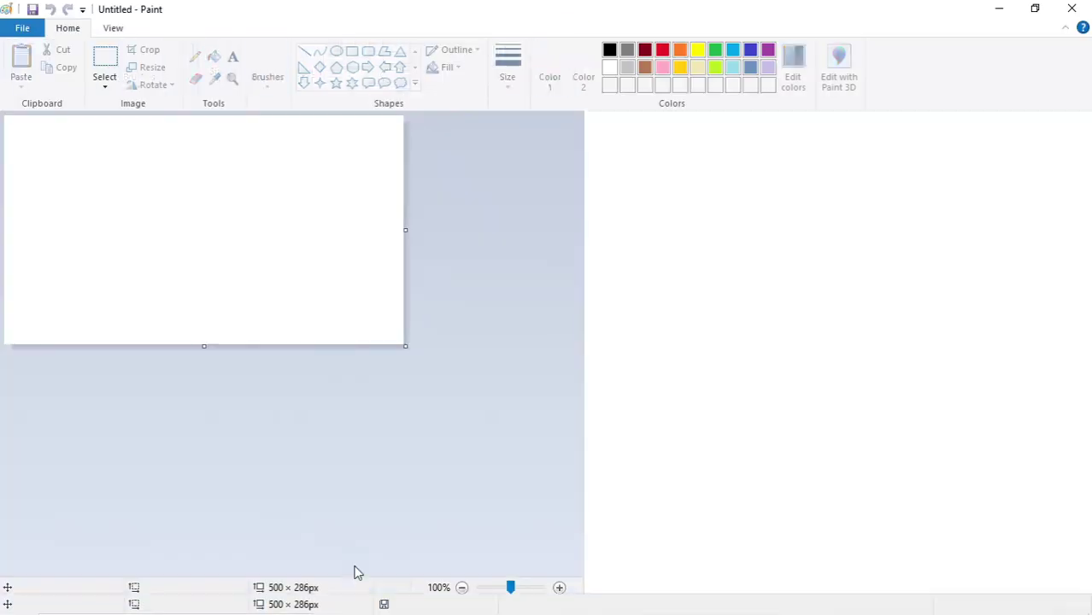
key(ctrl+v)
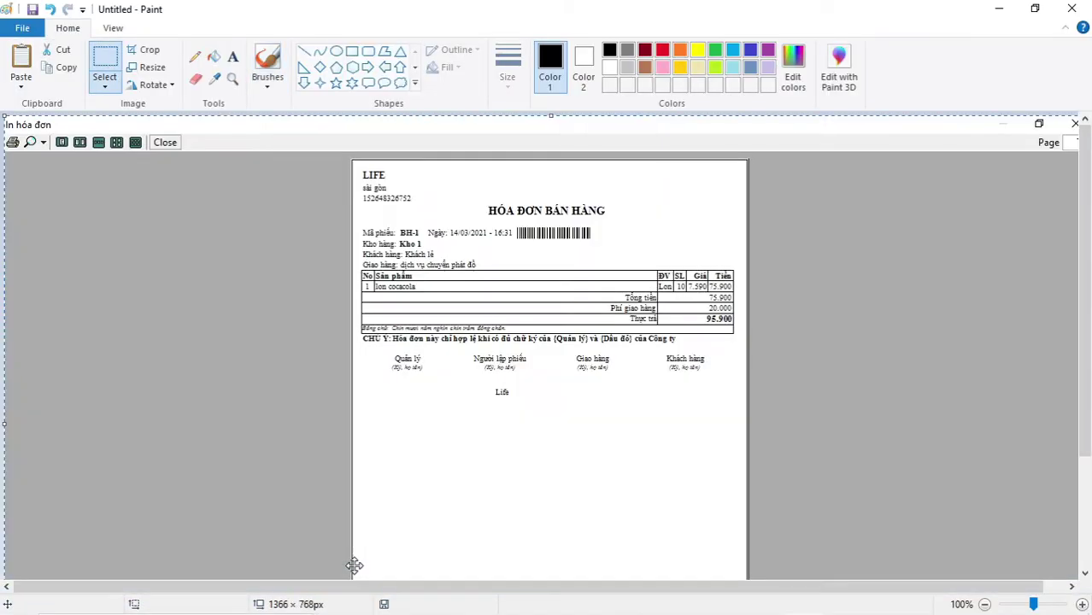
scroll(476, 386, down, 1)
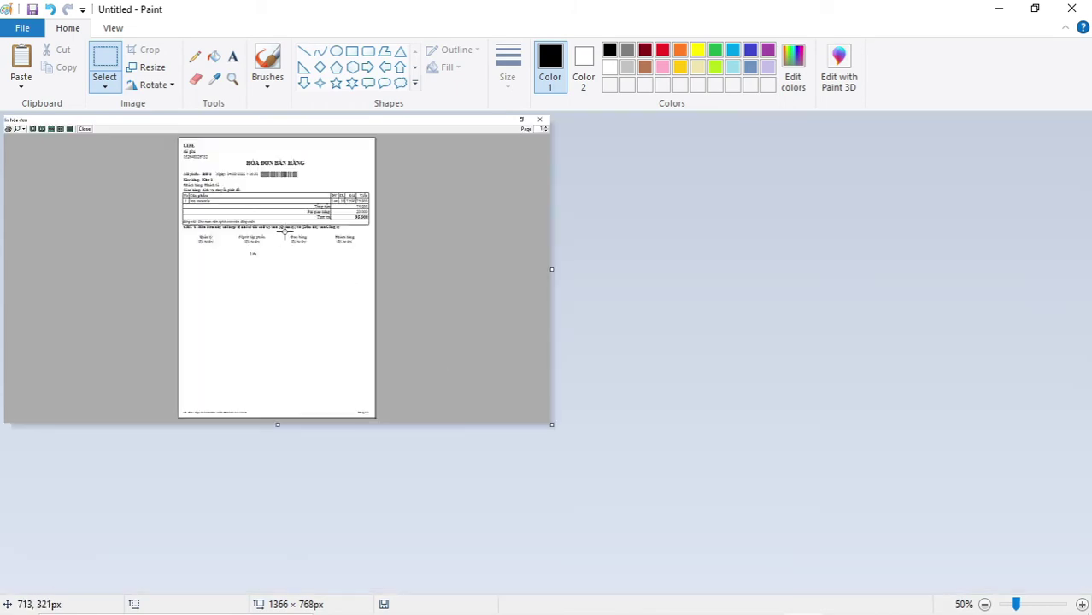
Step: Box just the invoice page with rectangular selection and cut it
click(102, 55)
drag(177, 132, 375, 418)
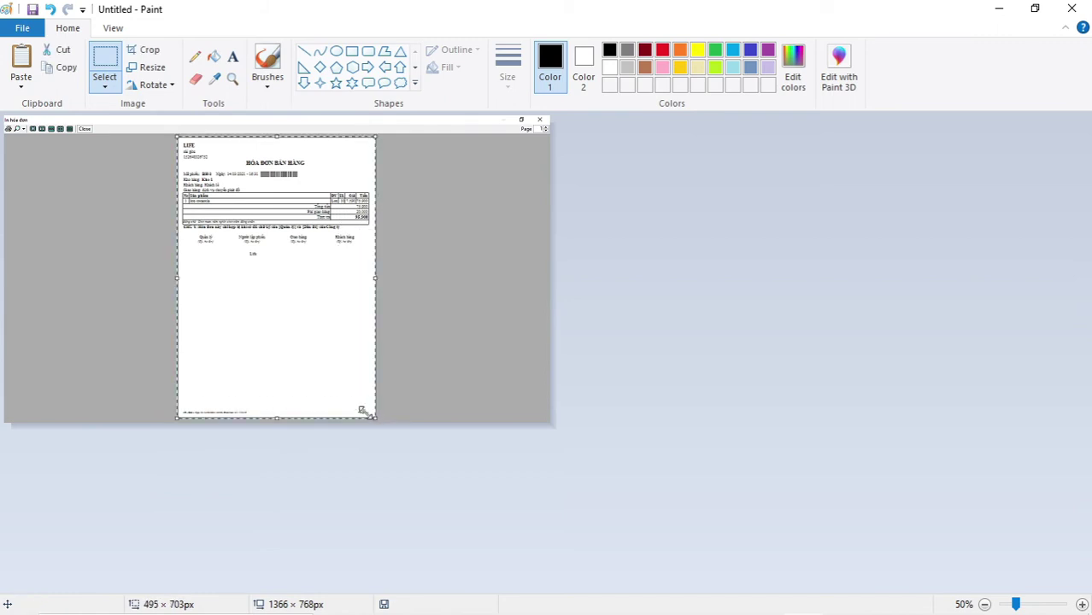
right_click(328, 361)
click(362, 372)
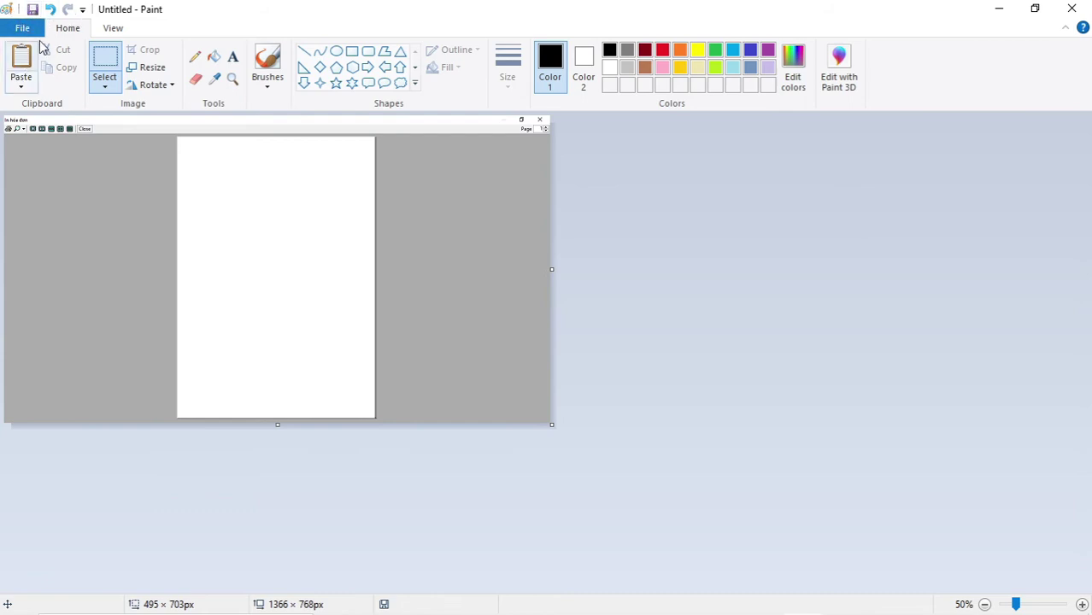
Step: Start a new blank Paint picture, choosing Don't Save for the old image
click(22, 29)
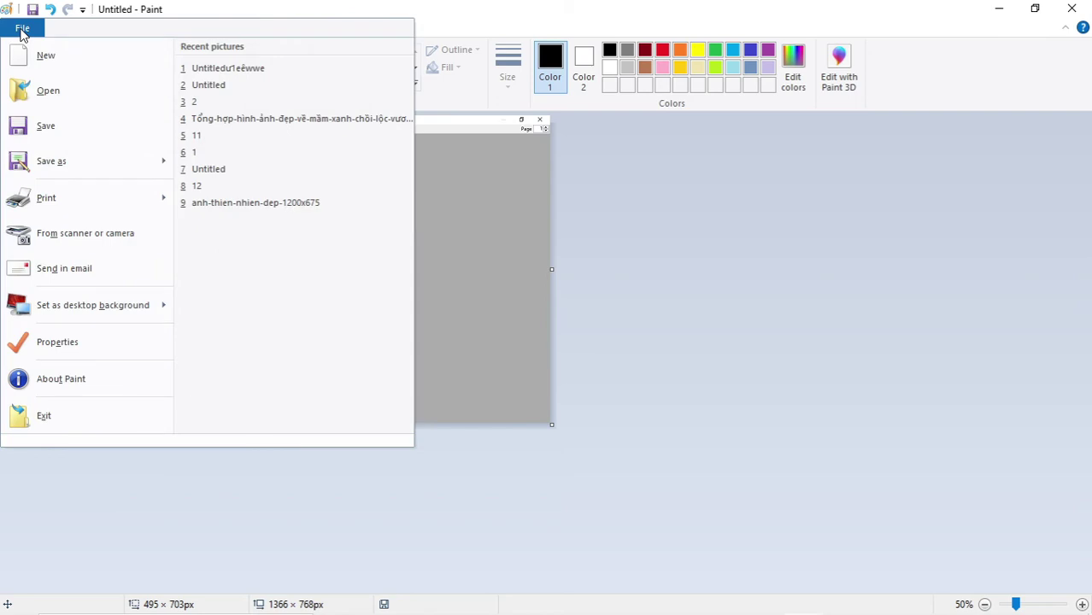
click(75, 66)
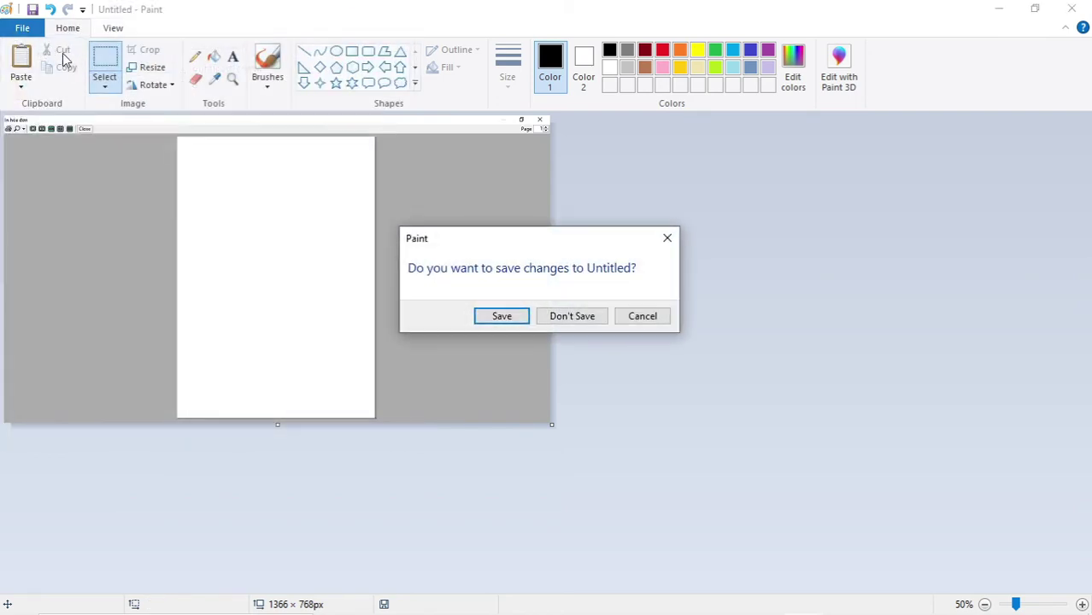
click(630, 315)
click(26, 31)
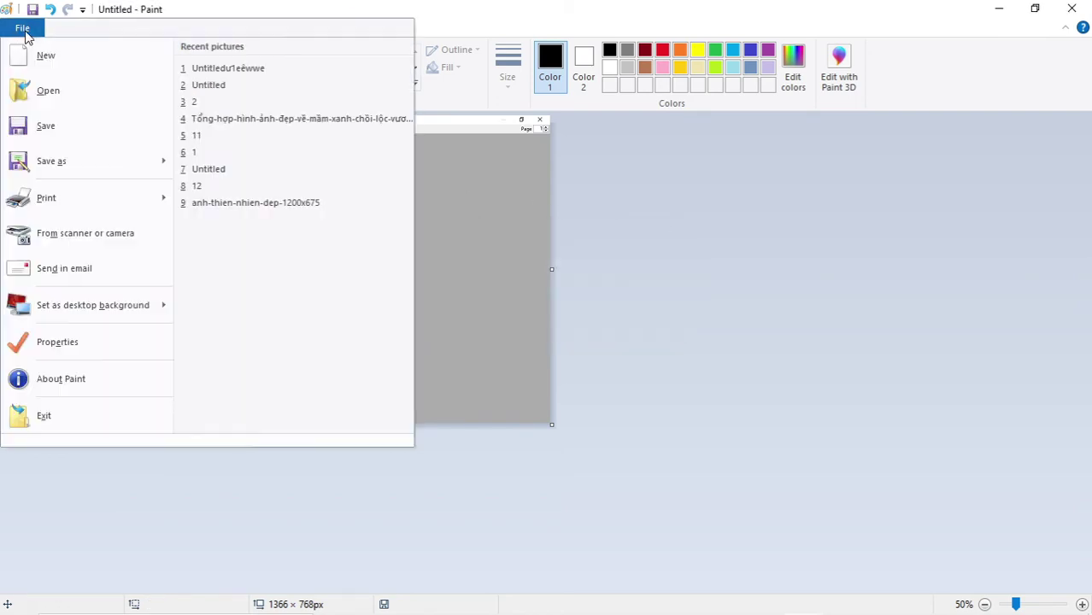
click(61, 66)
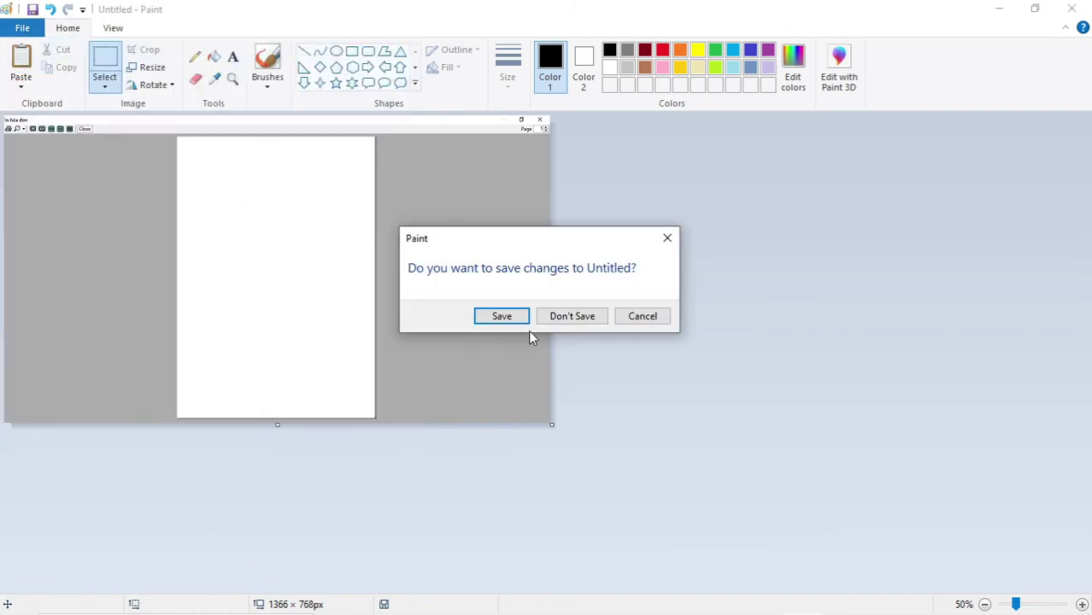
click(583, 317)
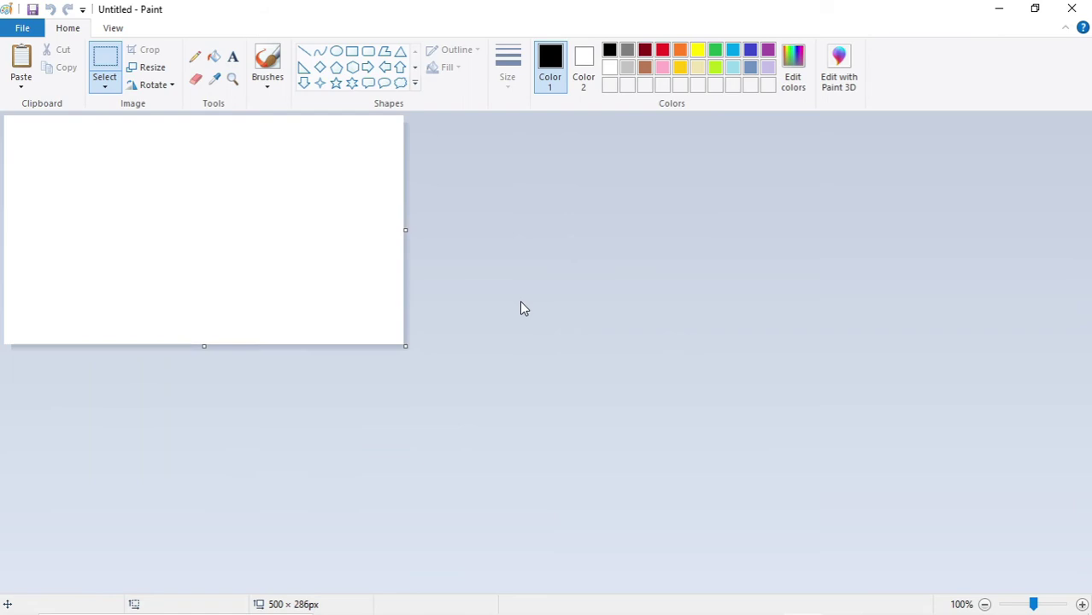
Step: Paste the cut invoice page onto the new blank canvas
right_click(216, 207)
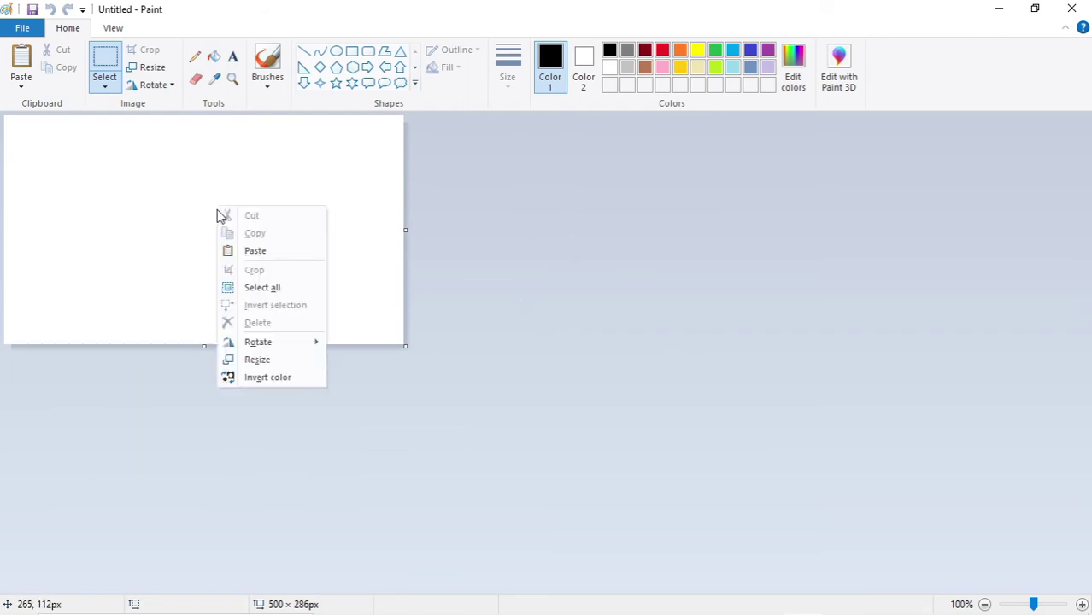
click(261, 254)
scroll(544, 288, down, 3)
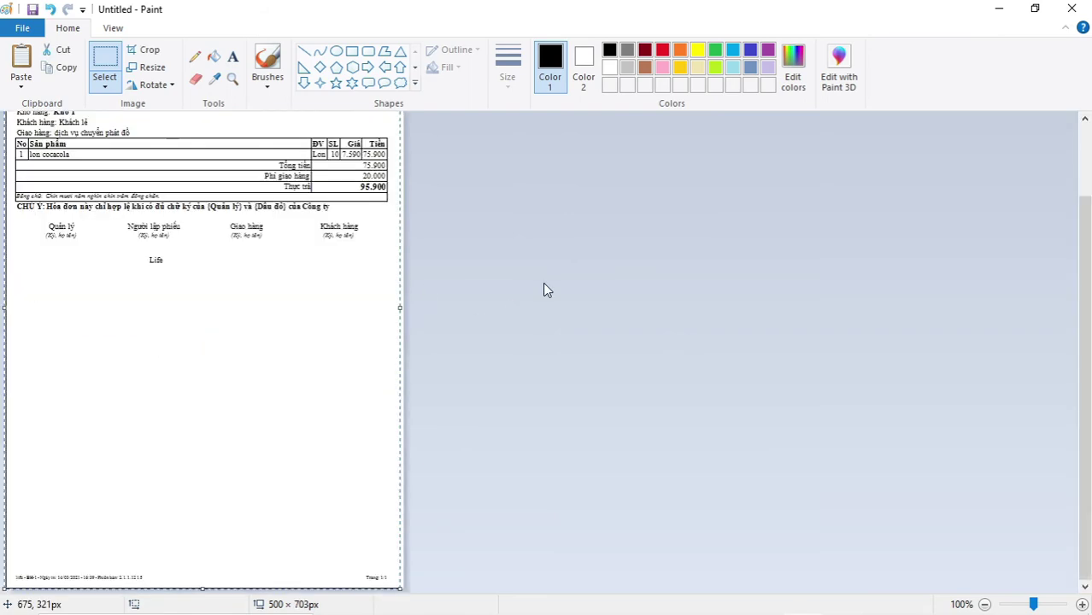
scroll(544, 284, up, 2)
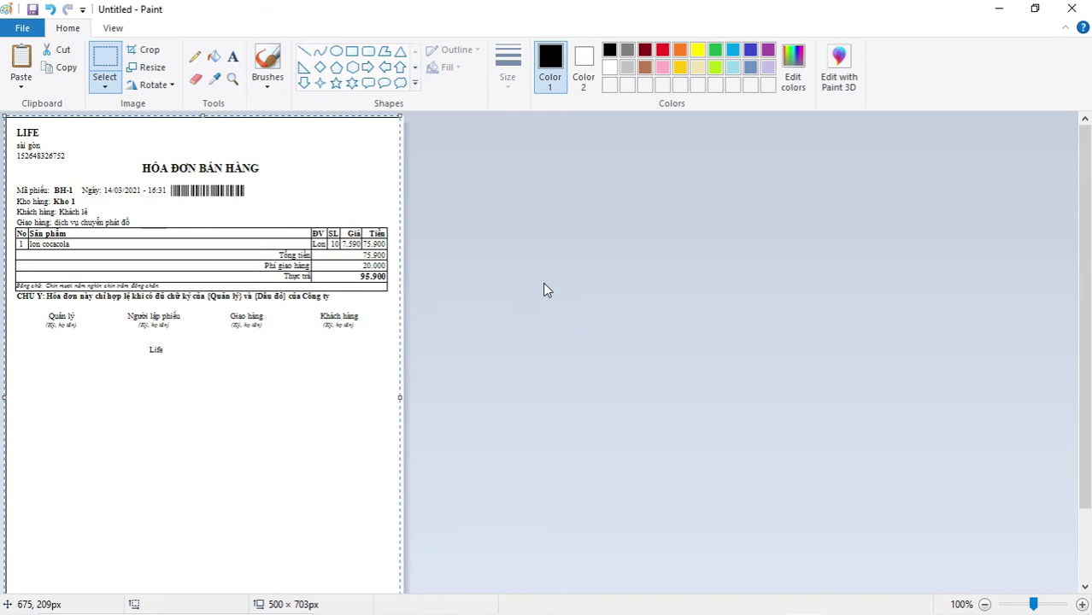
Step: Check the Print dialog with Brother MFC-L2700DW (Copy 1), then close Paint without saving
click(17, 29)
mouse_move(75, 206)
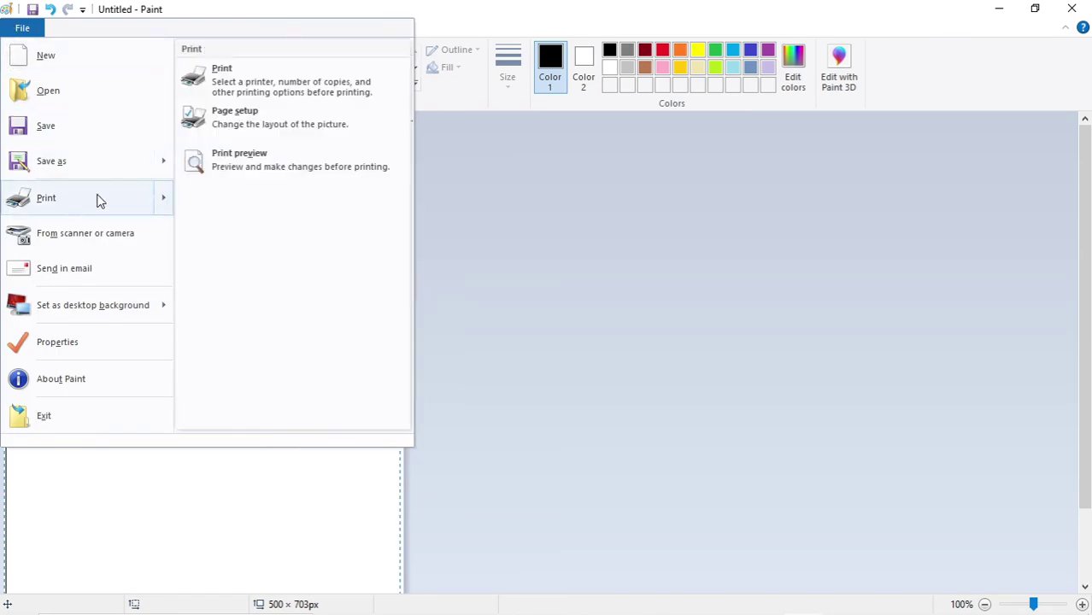
click(96, 199)
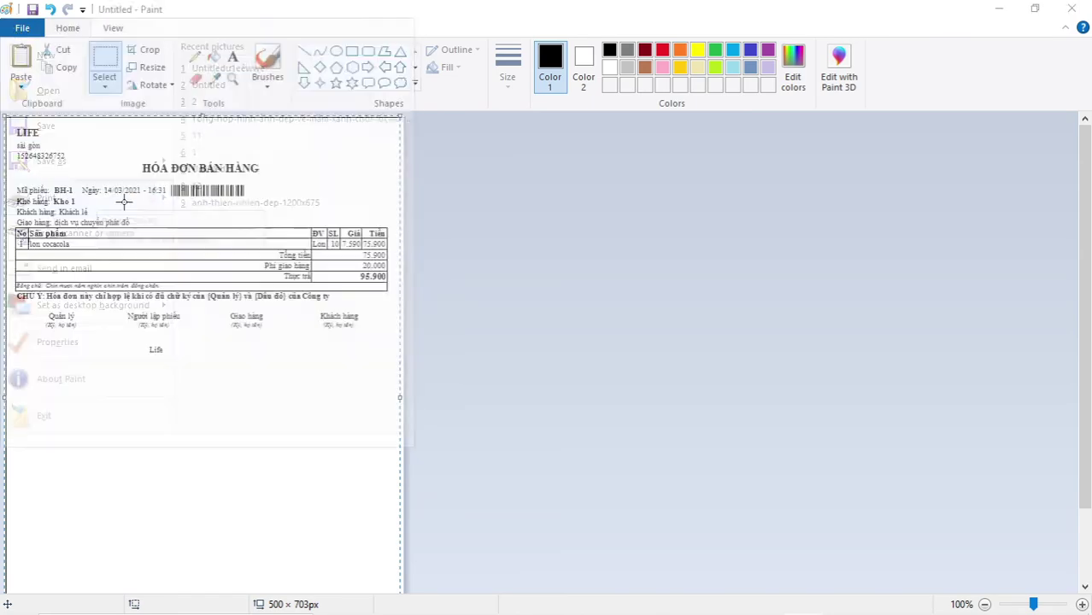
drag(209, 27, 665, 142)
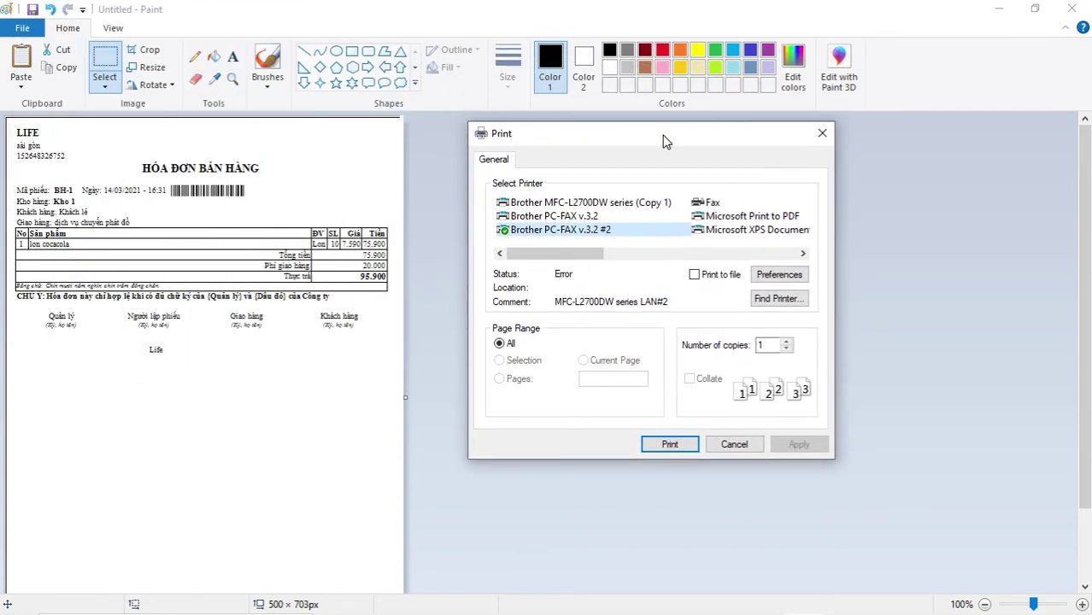
click(583, 203)
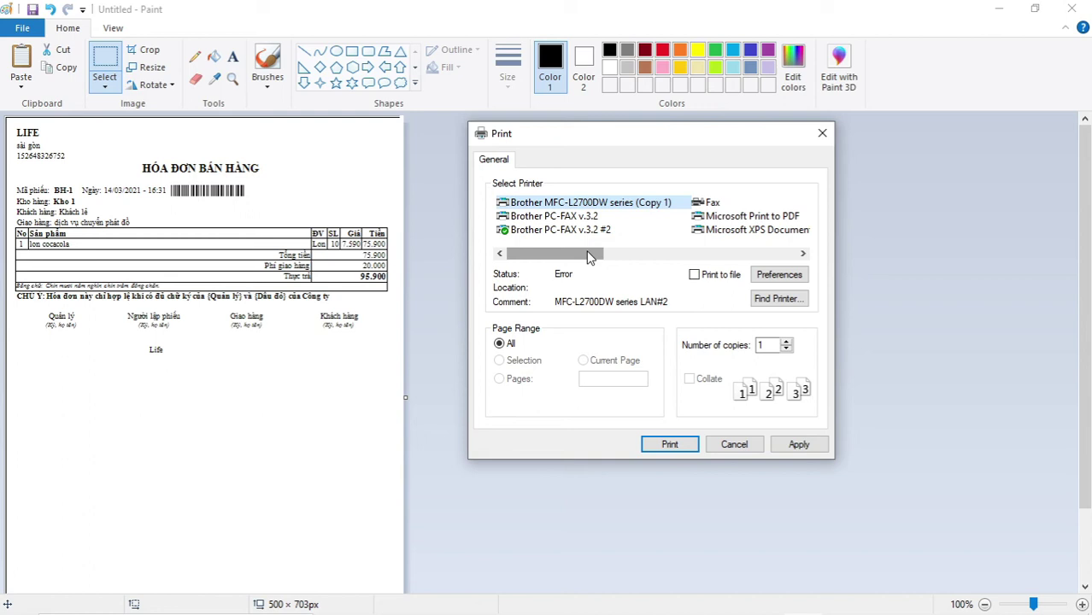
click(820, 136)
click(1071, 8)
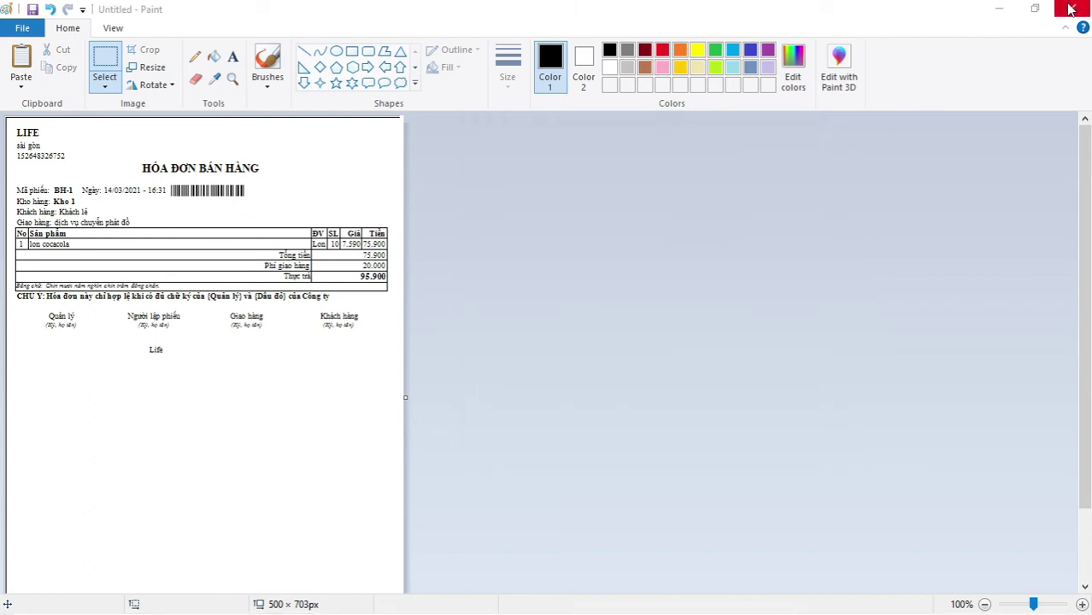
click(567, 318)
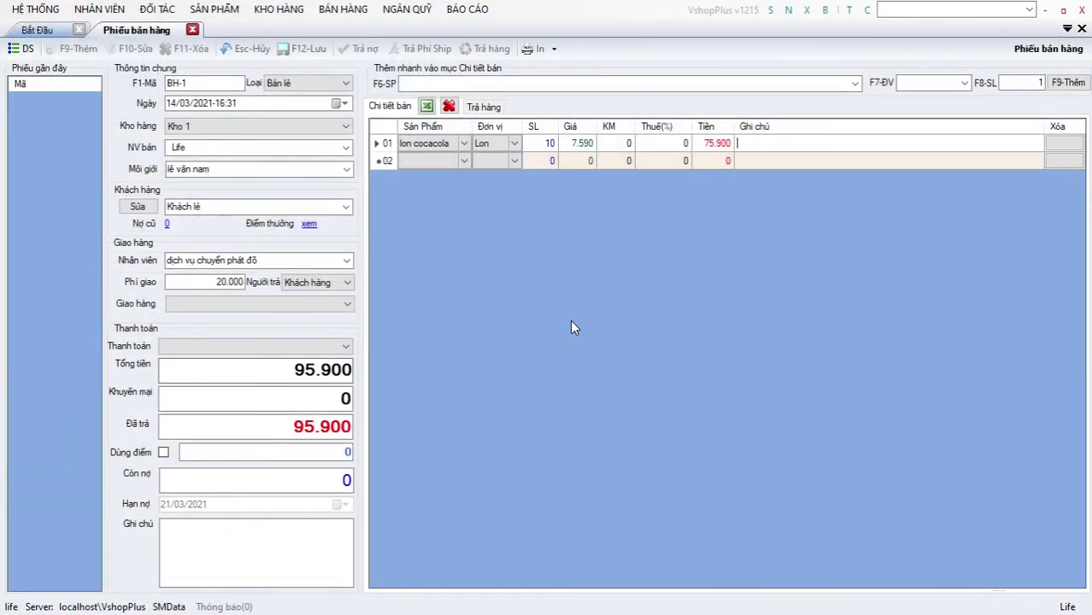
Step: Enter a 5.000 Khuyến mại discount on BH-1, dropping the amount paid to 90.900
click(552, 50)
click(531, 49)
key(Tab)
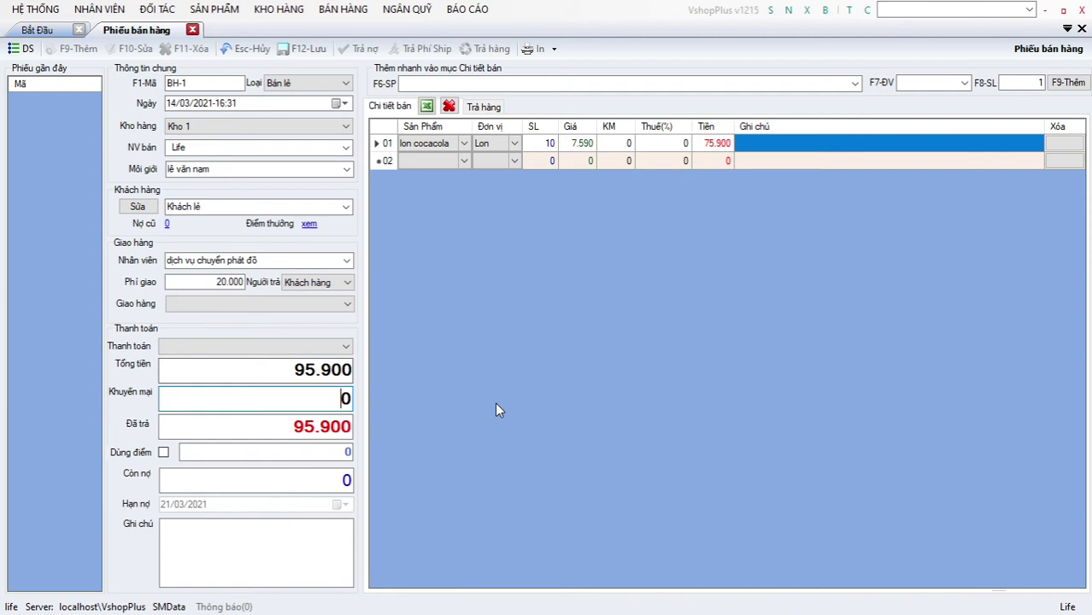
text(5000)
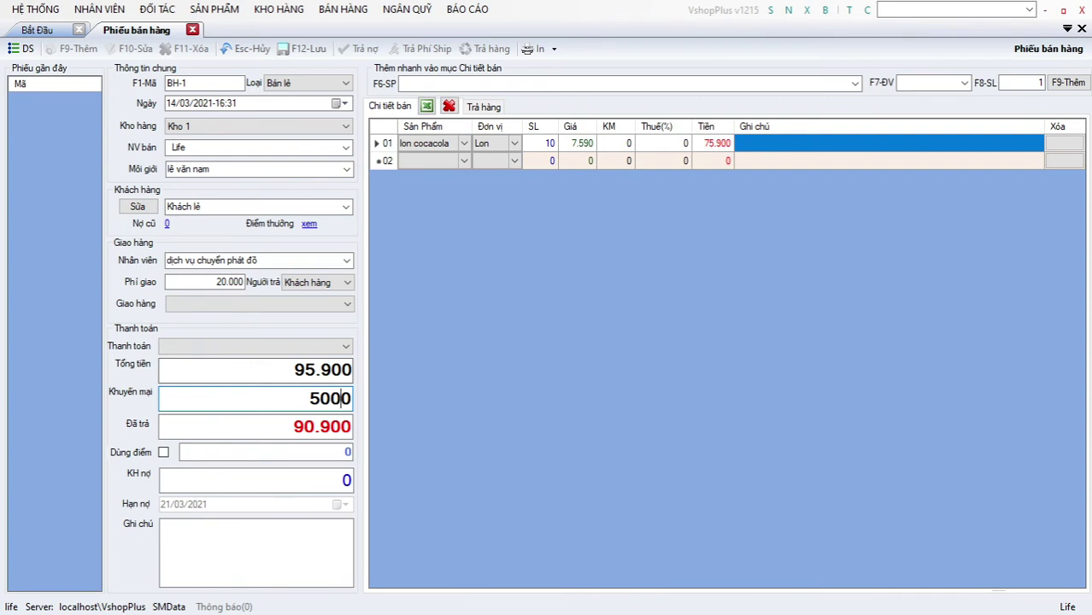
click(495, 426)
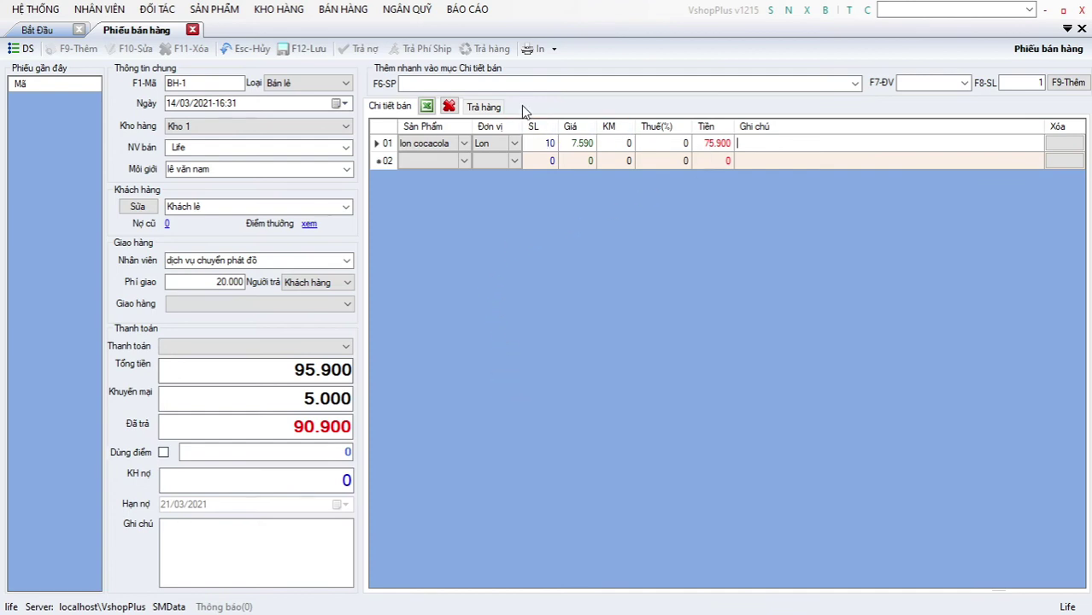
click(553, 50)
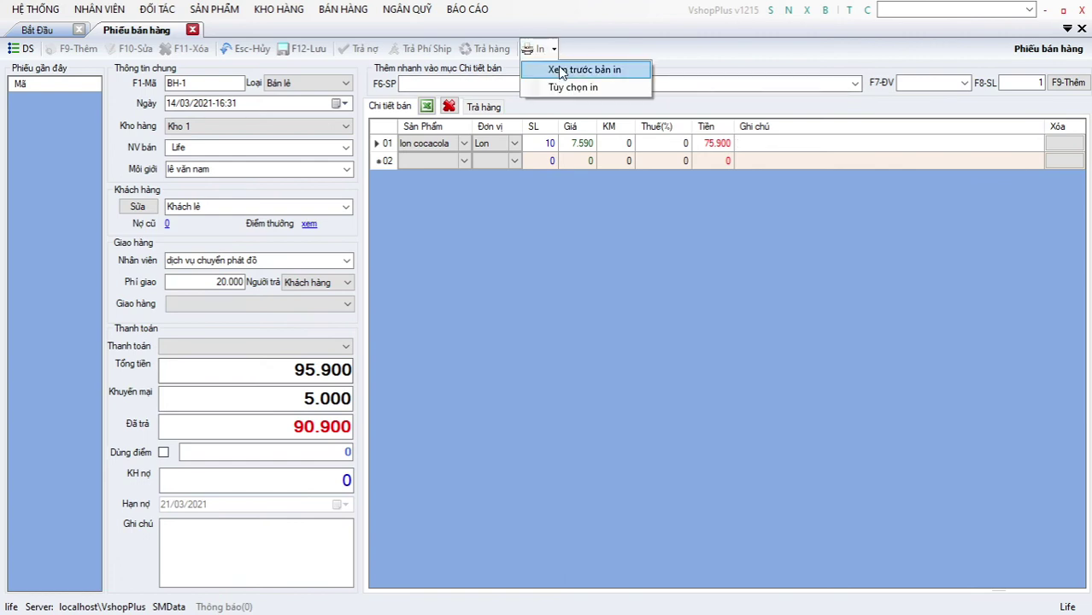
click(561, 77)
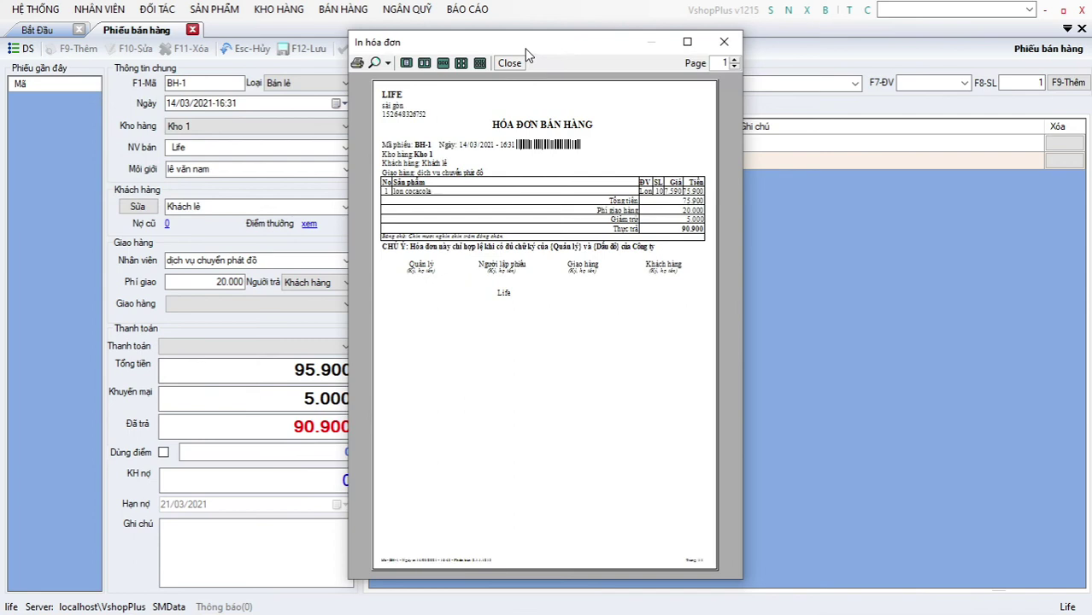
drag(524, 48, 577, 49)
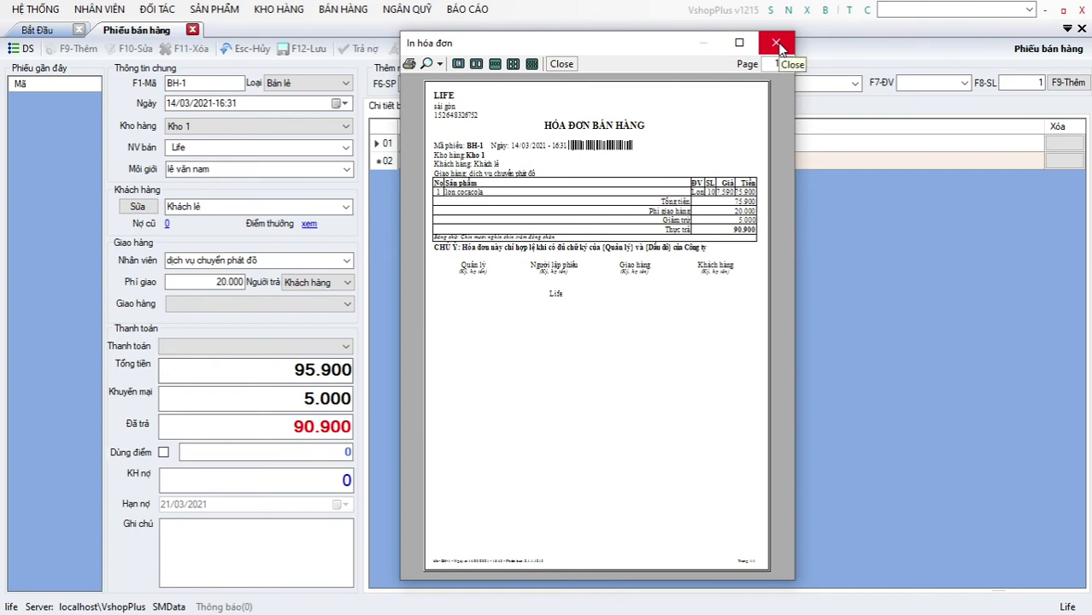
click(776, 44)
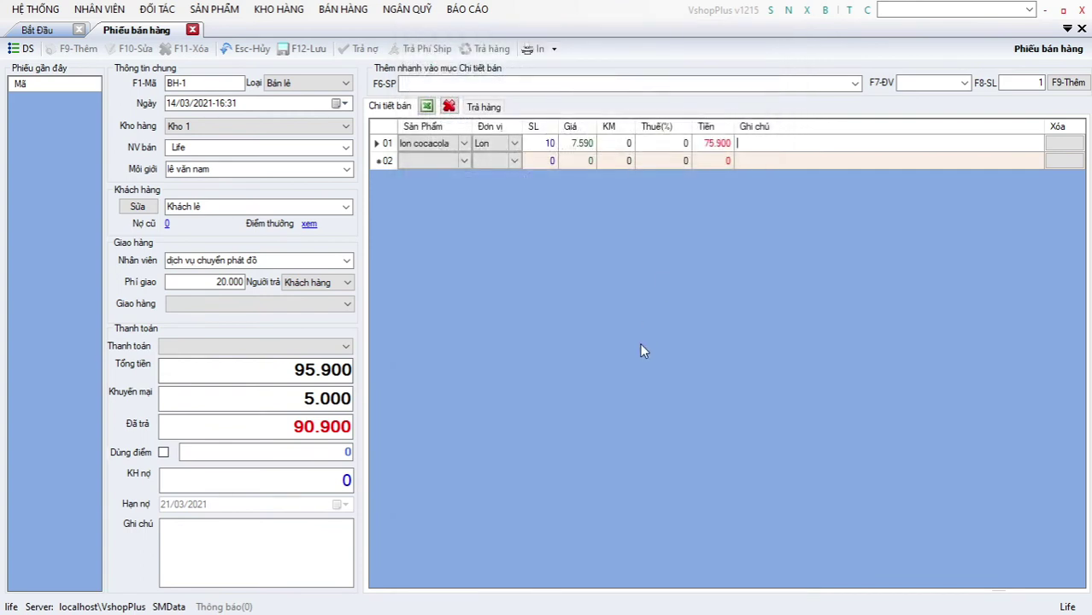
Step: Save BH-1, close its tab, and start wholesale receipt BH-2 for Khách lẻ from Kho 1
click(299, 48)
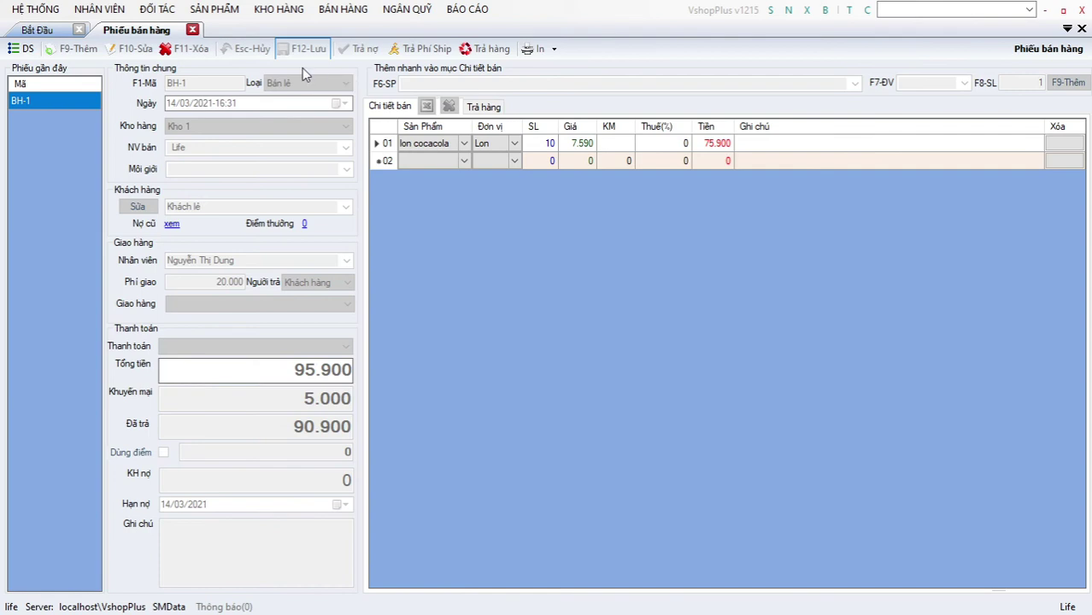
click(193, 31)
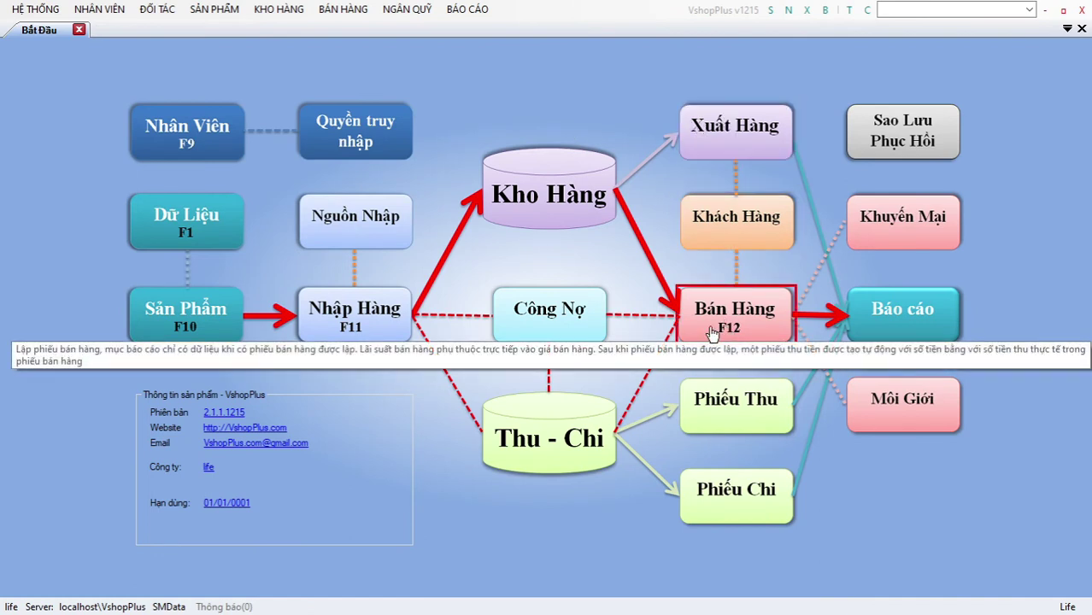
click(755, 325)
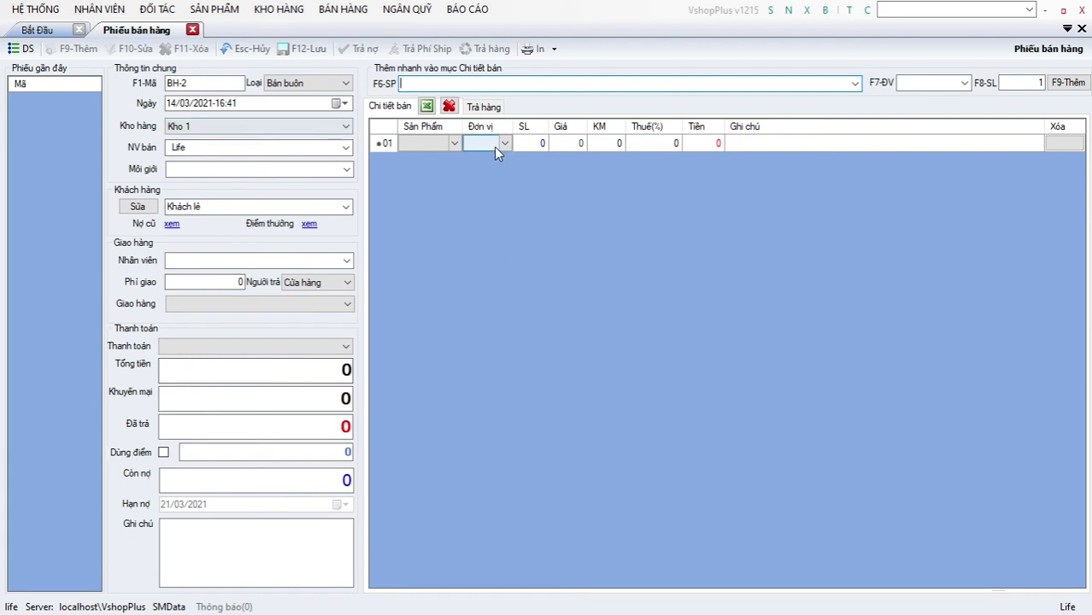
click(454, 145)
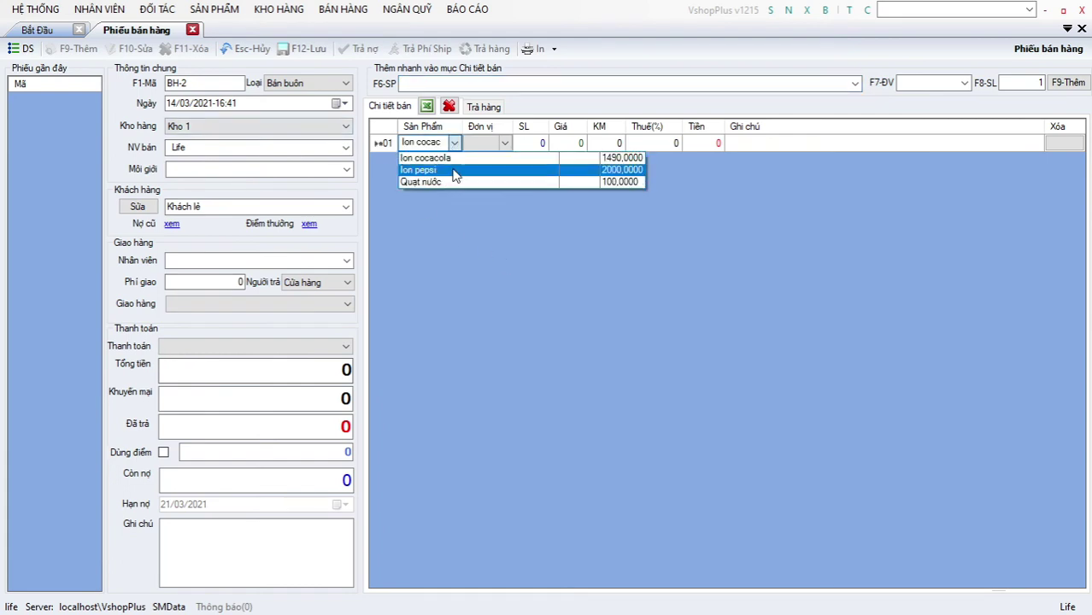
Step: Add 100 Lon of Ion pepsi at 8.085 to BH-2, totalling 808.500, keeping Bán buôn
click(453, 170)
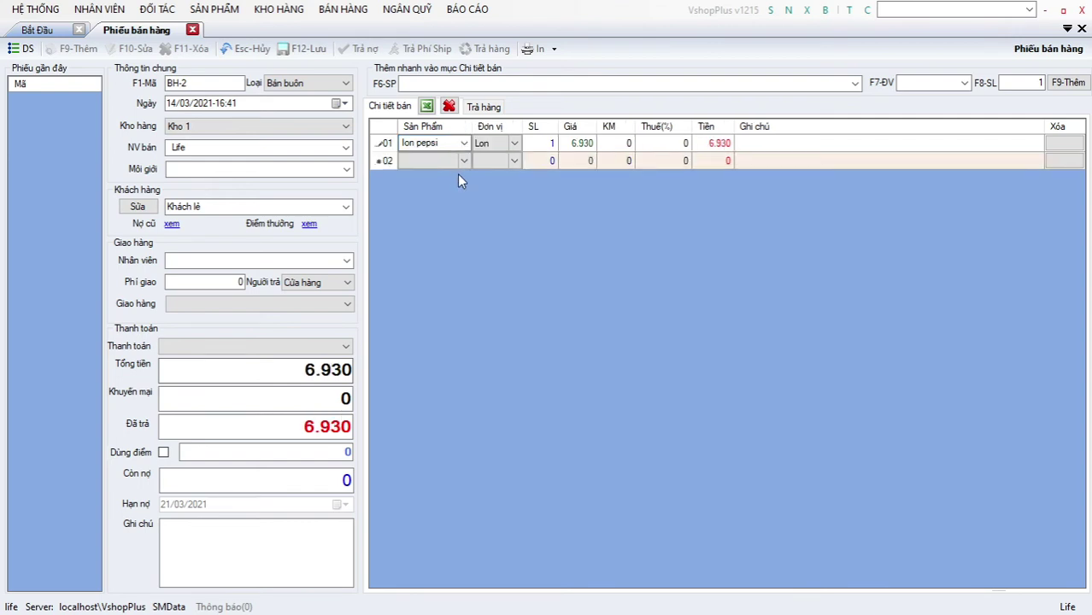
click(541, 143)
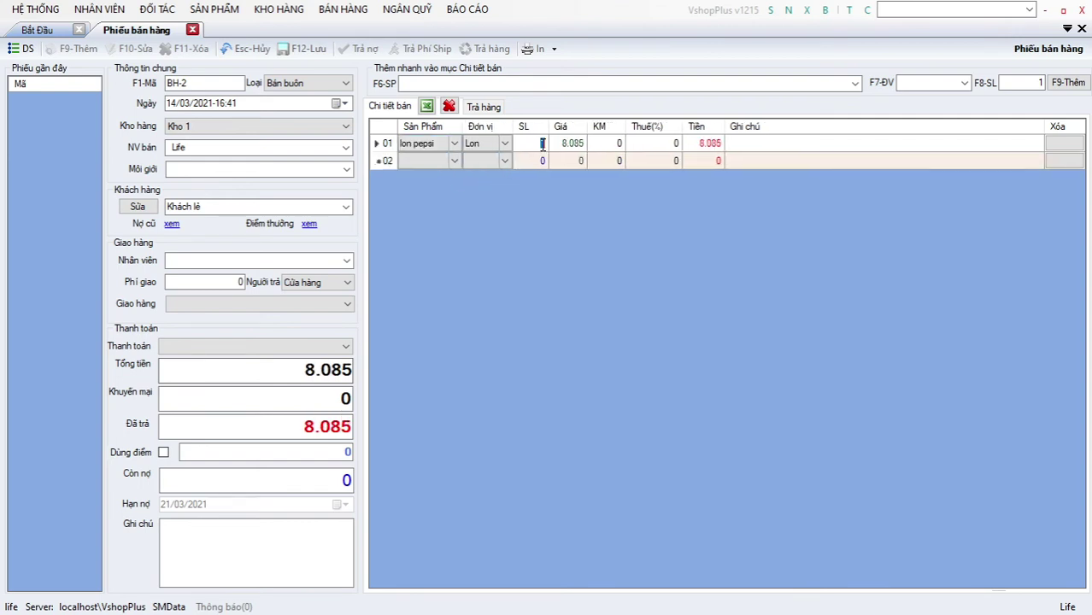
text(100)
click(325, 86)
click(282, 95)
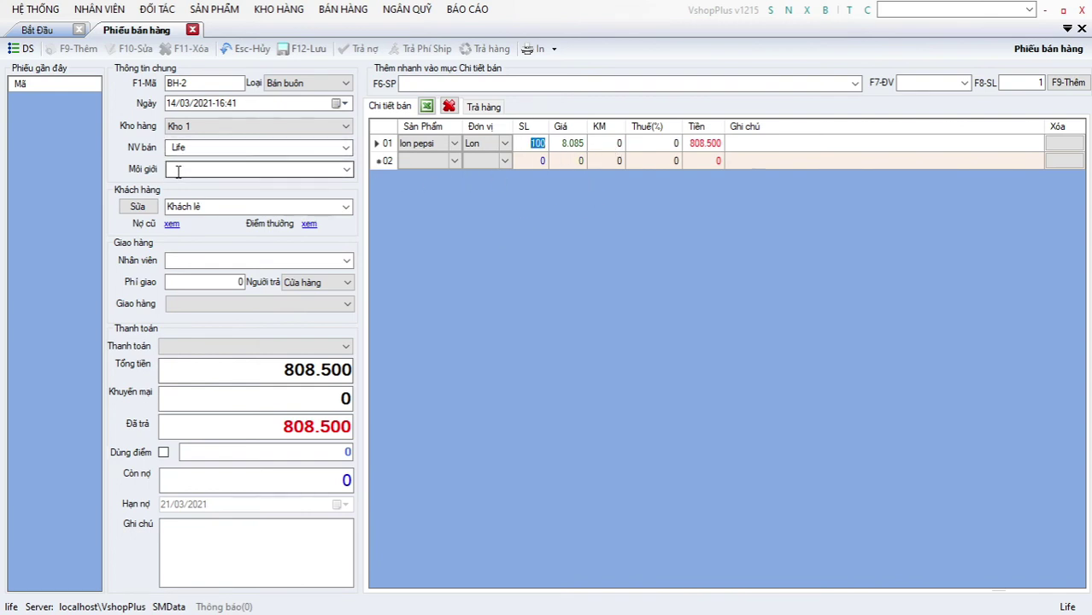
Step: Browse the Môi giới broker list on BH-2 without choosing any, then go to Bắt Đầu
mouse_move(330, 171)
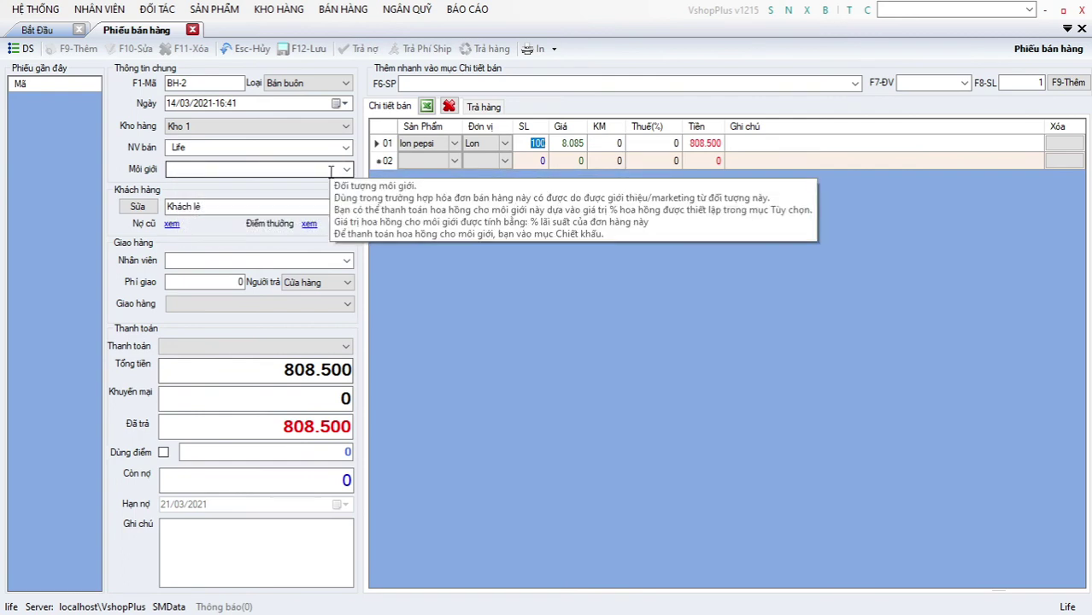
click(293, 168)
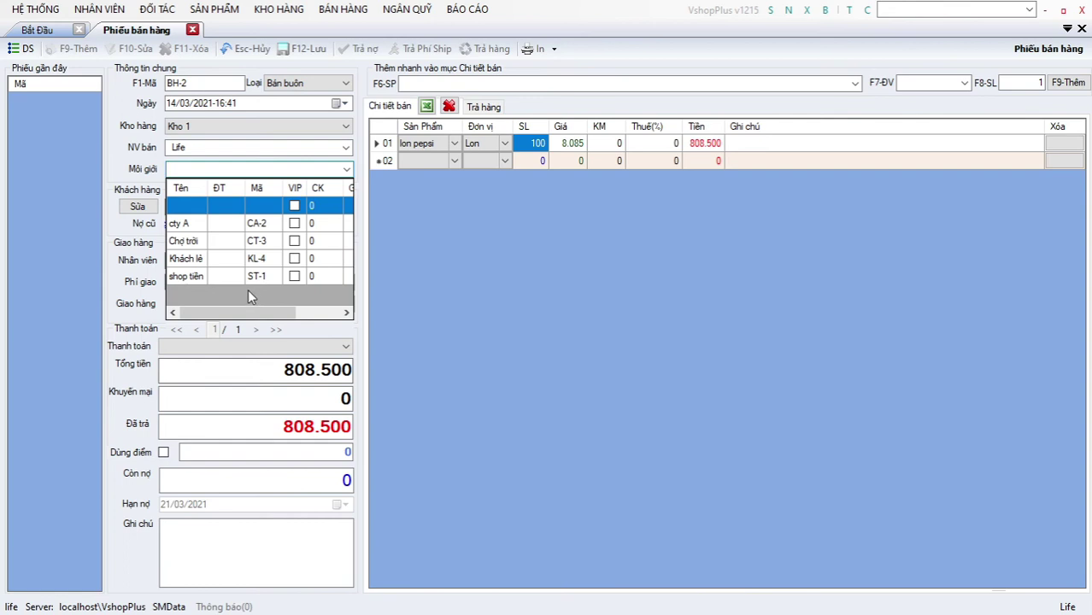
click(545, 259)
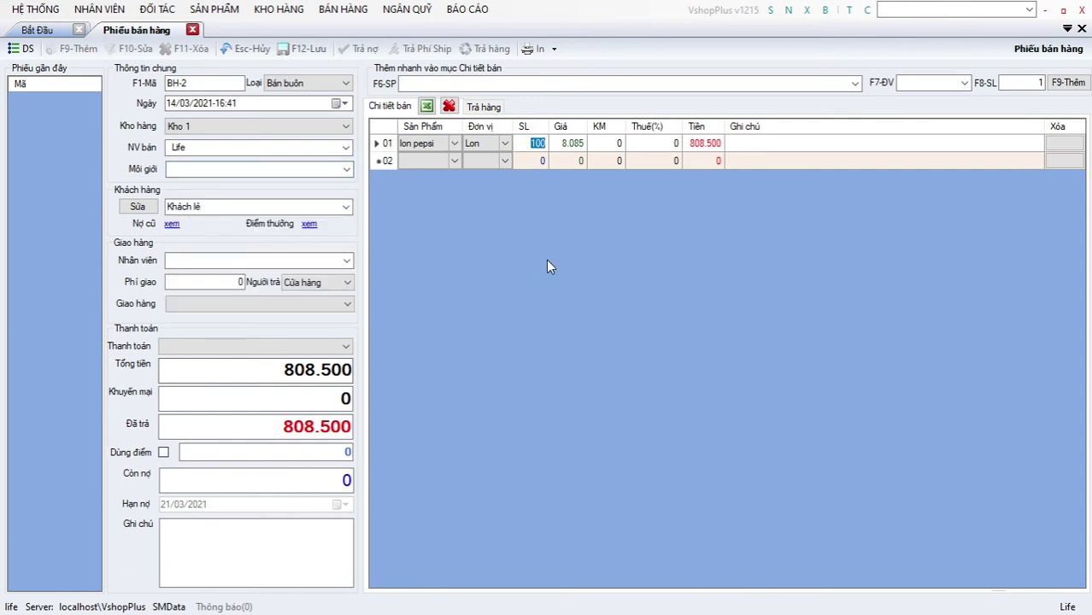
click(292, 169)
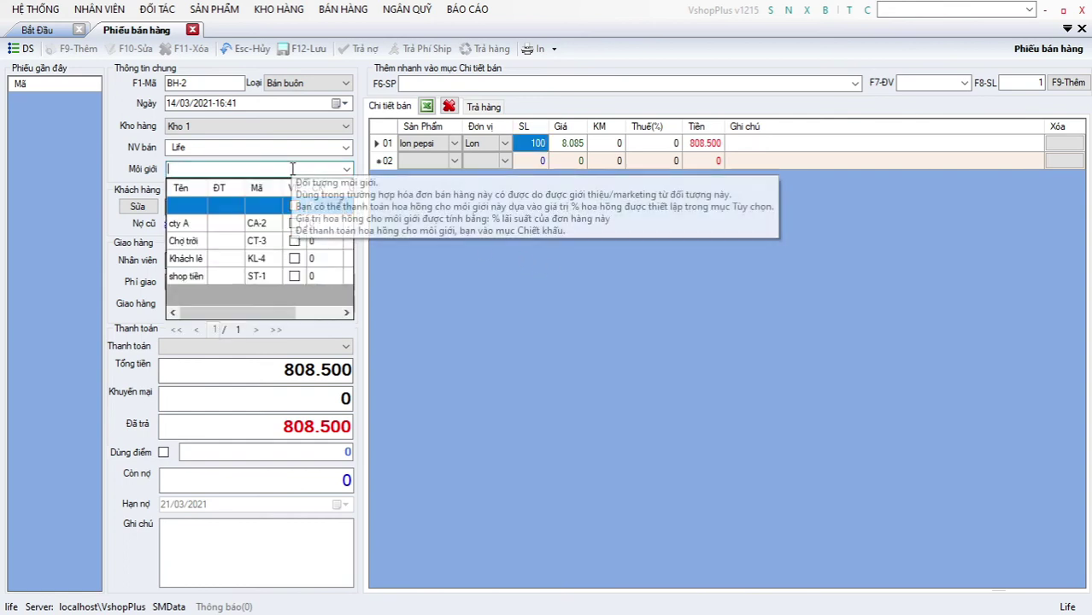
click(511, 288)
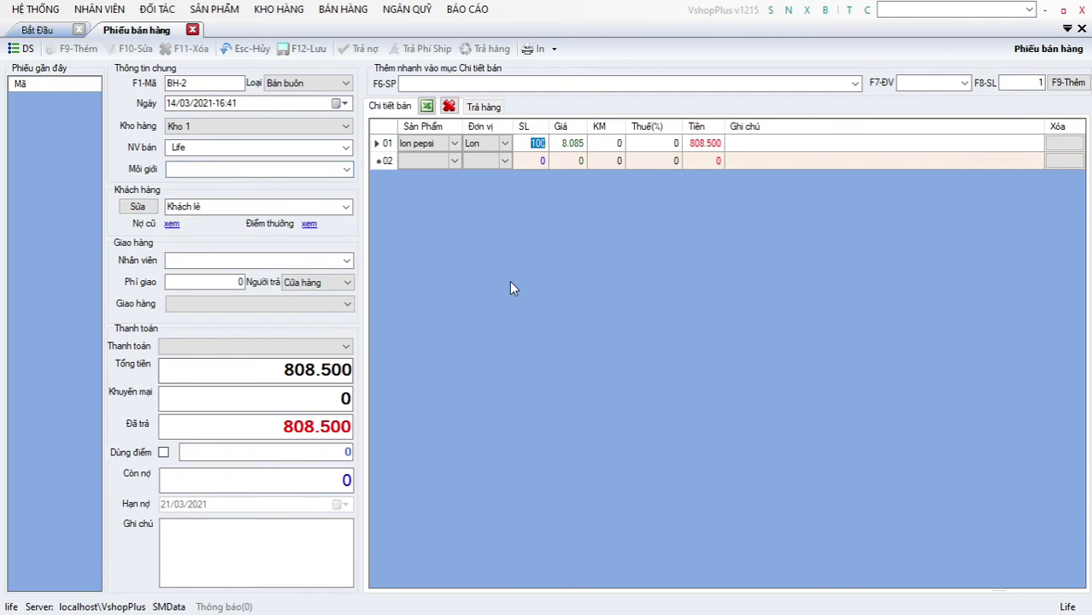
click(225, 168)
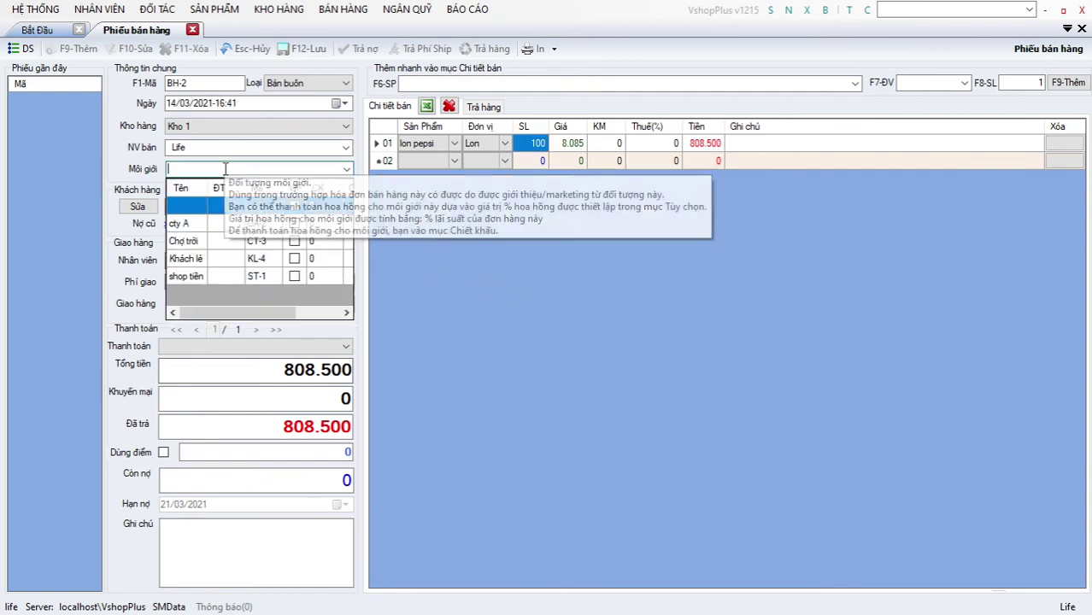
click(39, 31)
Step: Create and save new partner M-5 named MG-A
click(870, 405)
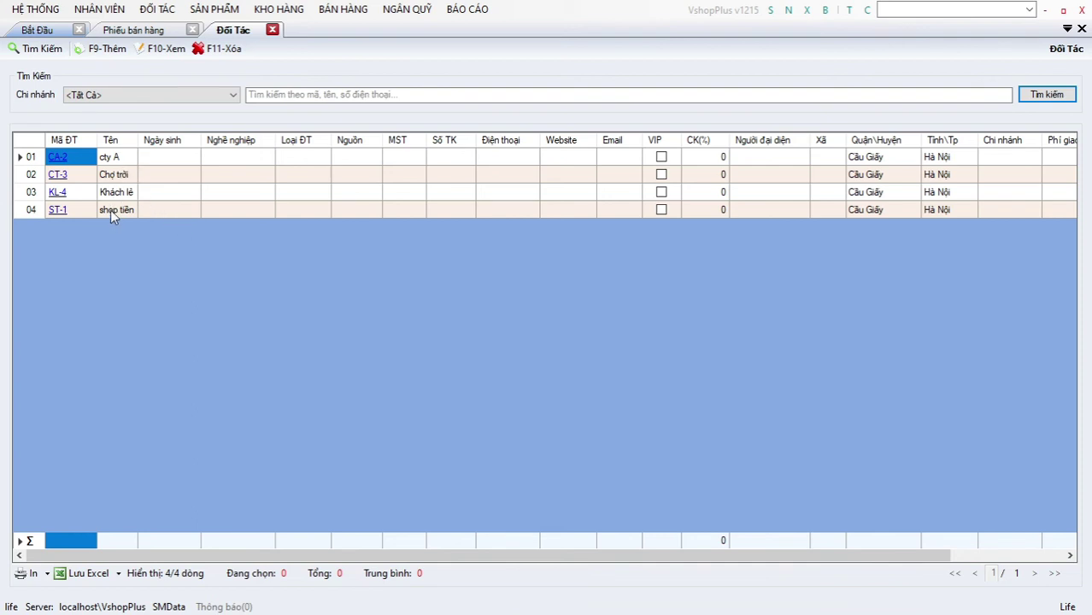
click(272, 31)
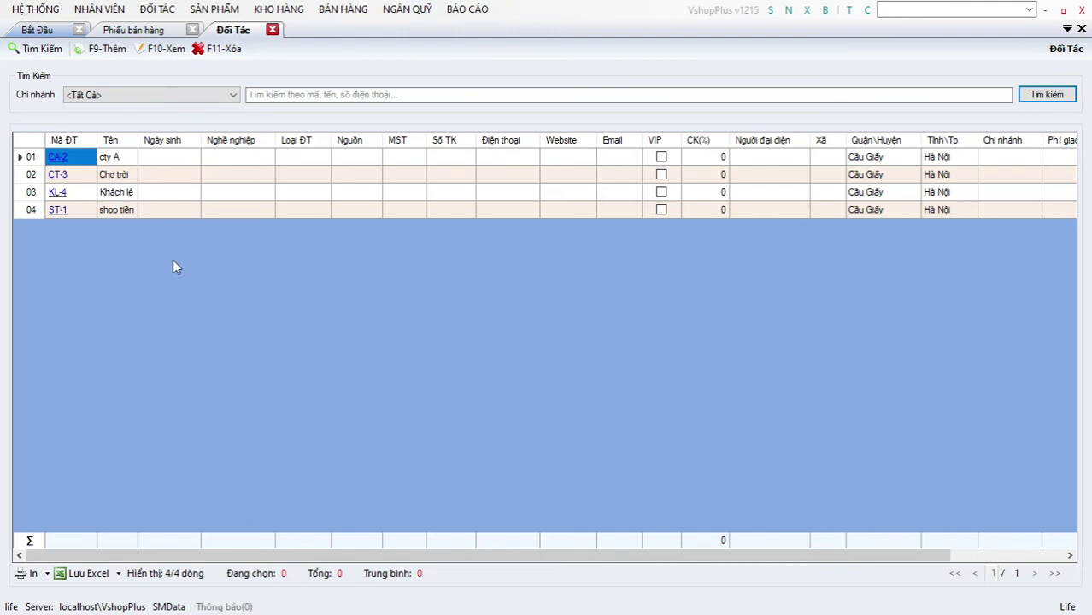
click(107, 49)
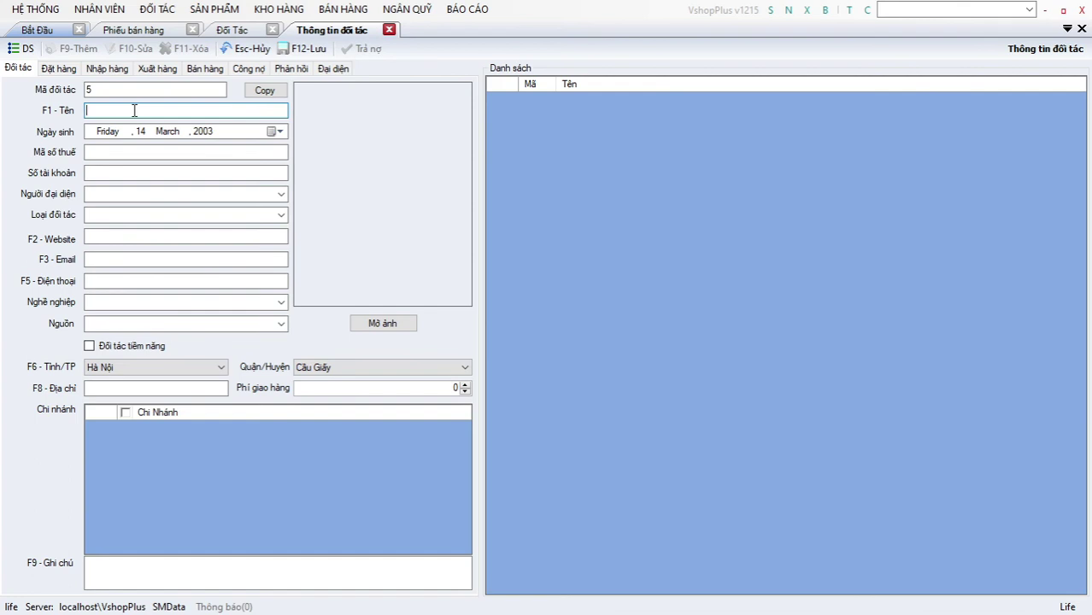
text(MG-A)
click(303, 49)
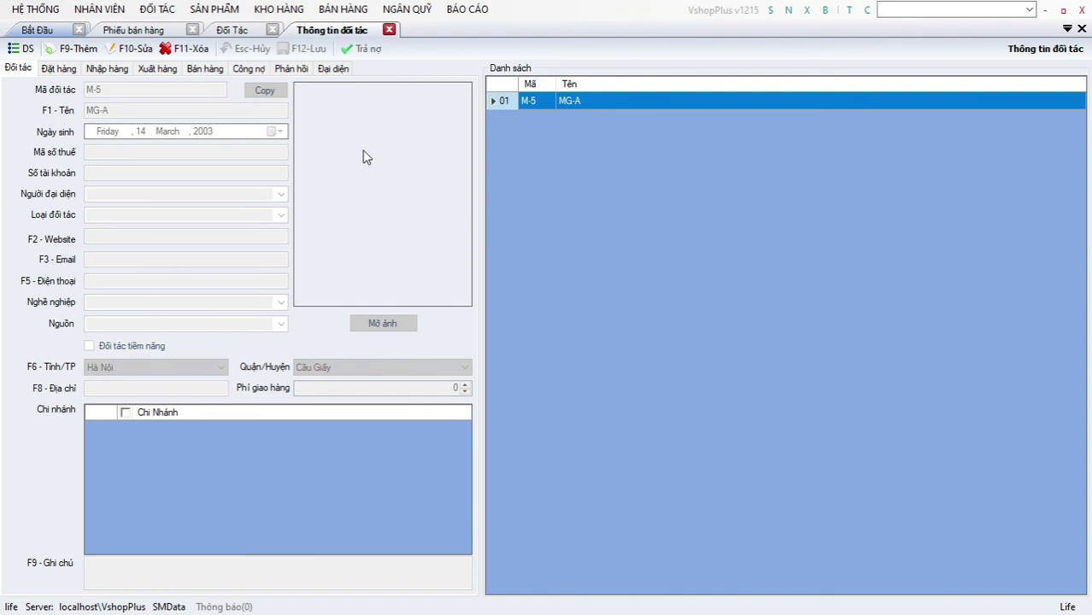
Step: Create and save partner M-6 named MG_b, then close its details tab
click(72, 49)
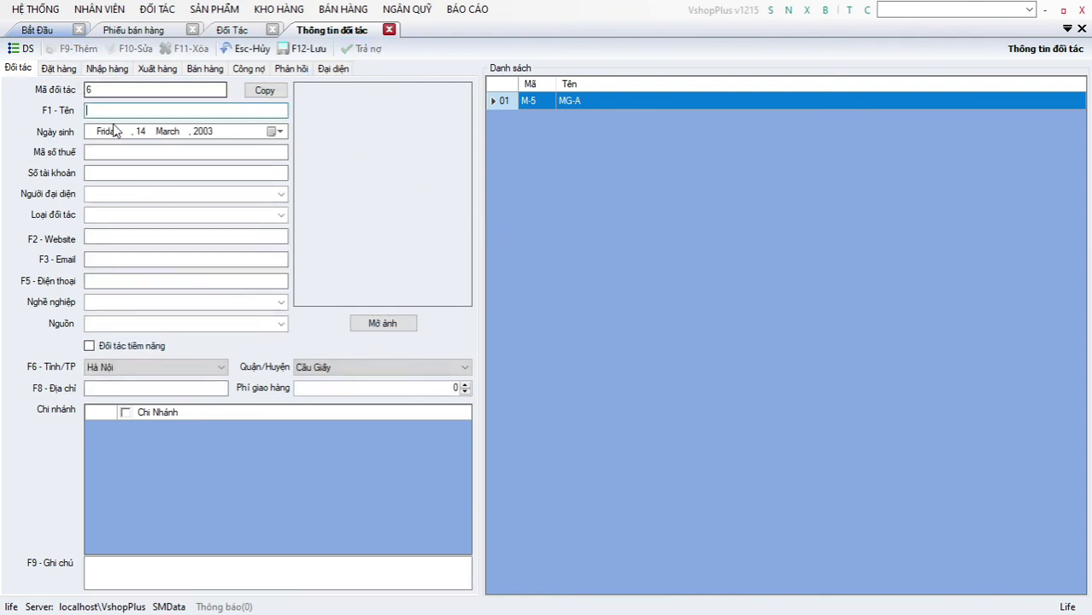
click(124, 109)
text(MG_b)
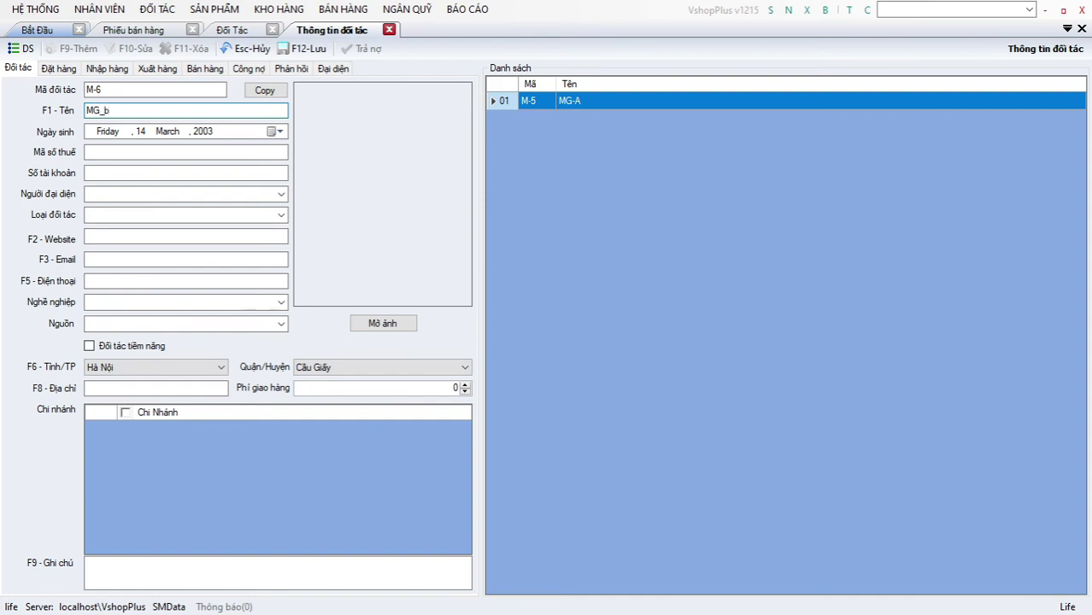
click(299, 48)
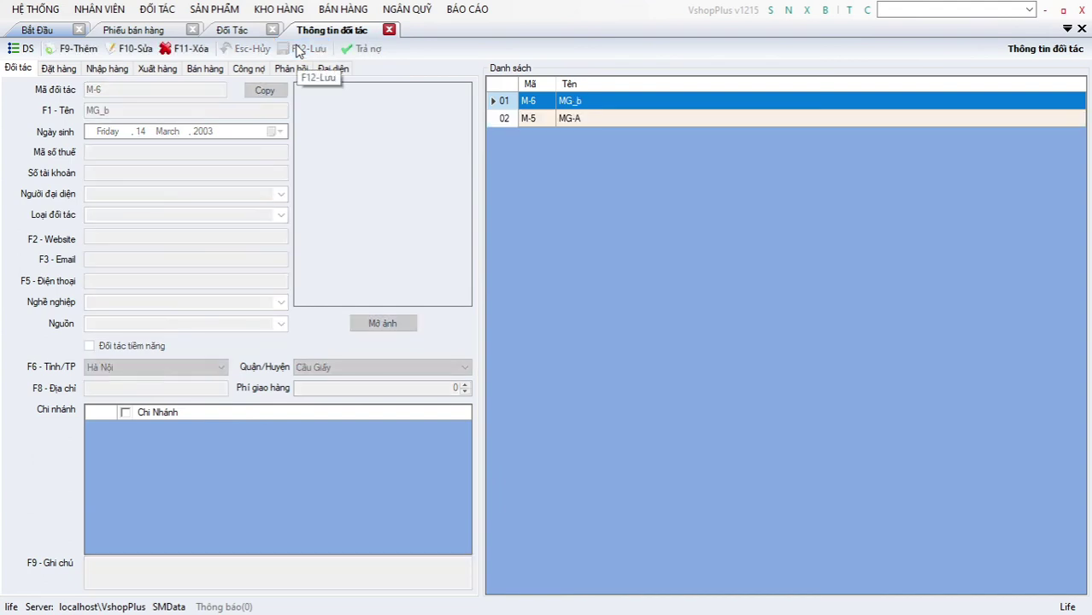
click(389, 29)
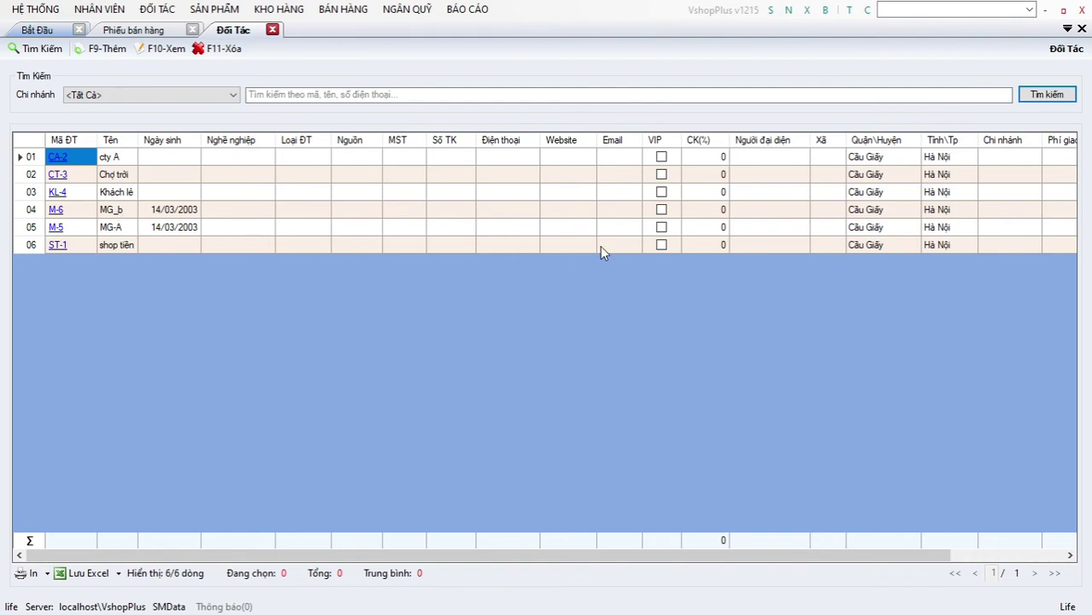
Step: Close the partner list, return to invoice BH-2 and browse the broker list without choosing one
click(271, 29)
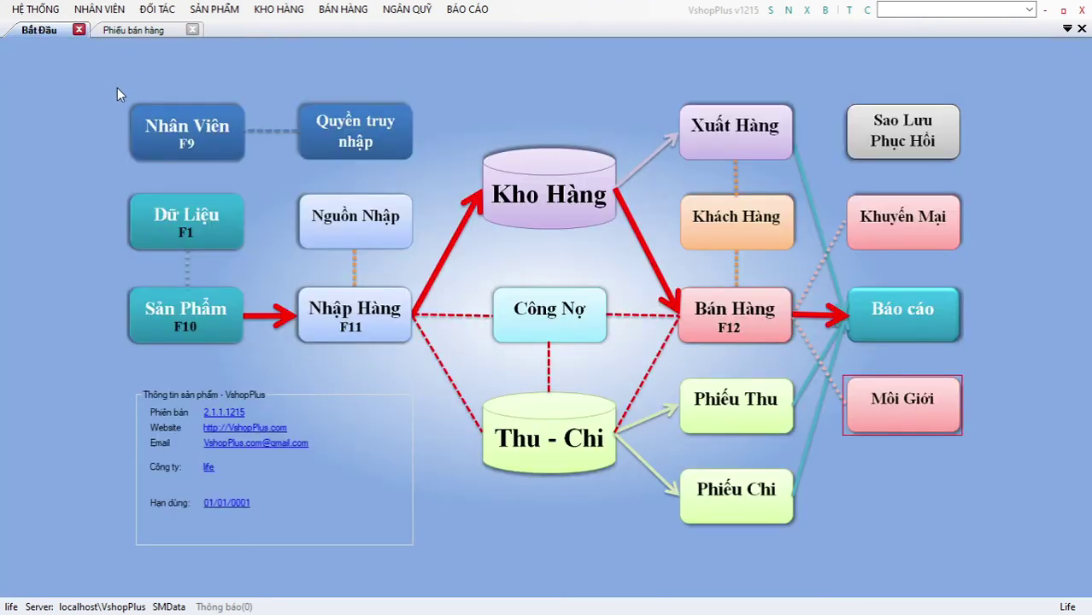
click(132, 30)
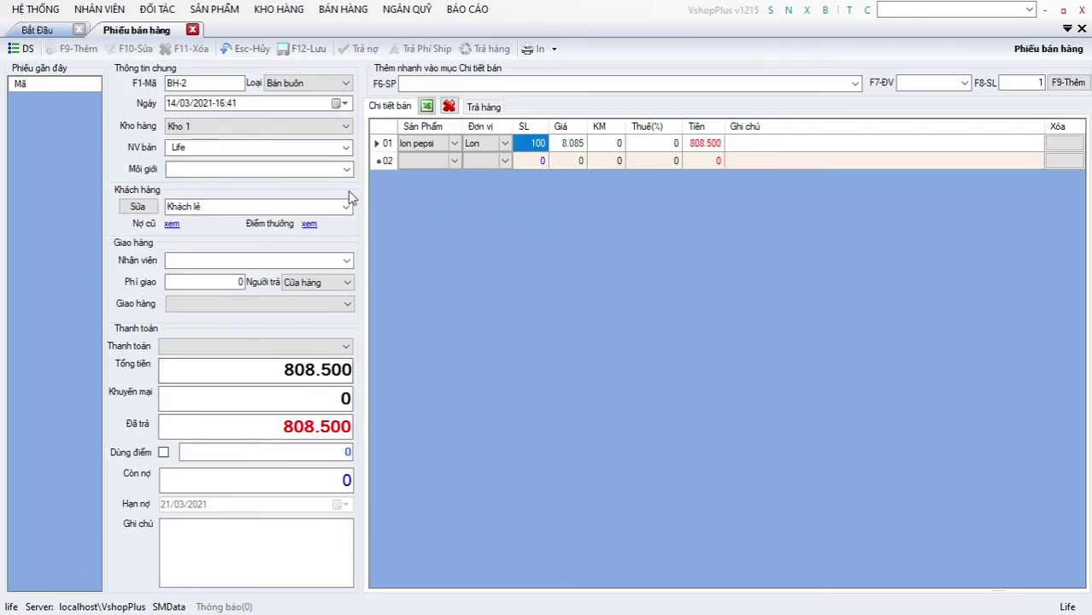
click(346, 169)
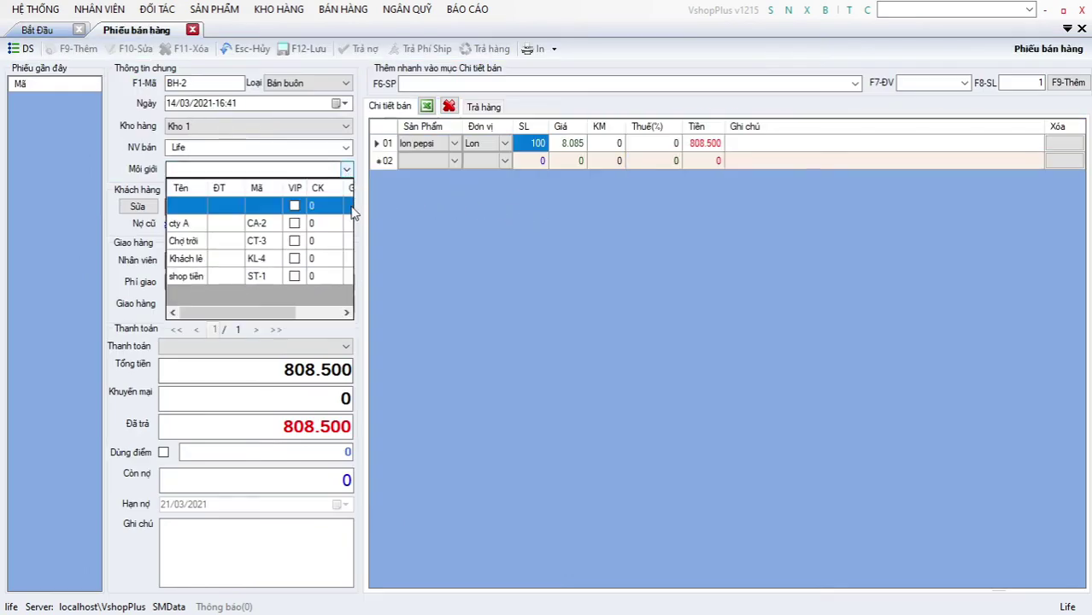
drag(261, 308, 250, 336)
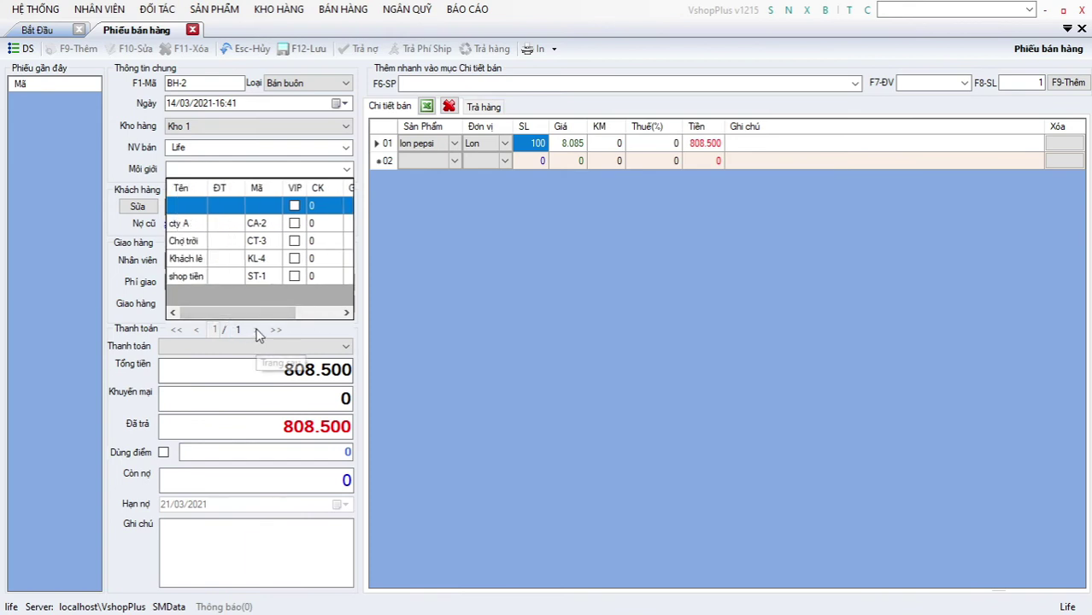
click(237, 169)
click(237, 168)
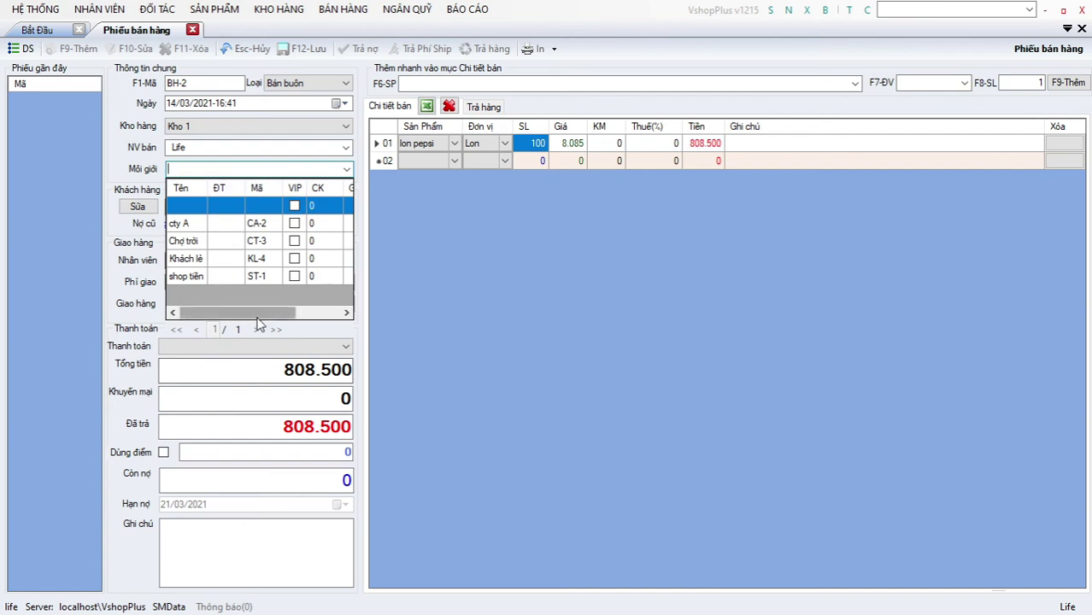
mouse_move(257, 313)
mouse_down()
mouse_move(301, 313)
mouse_move(257, 313)
mouse_up()
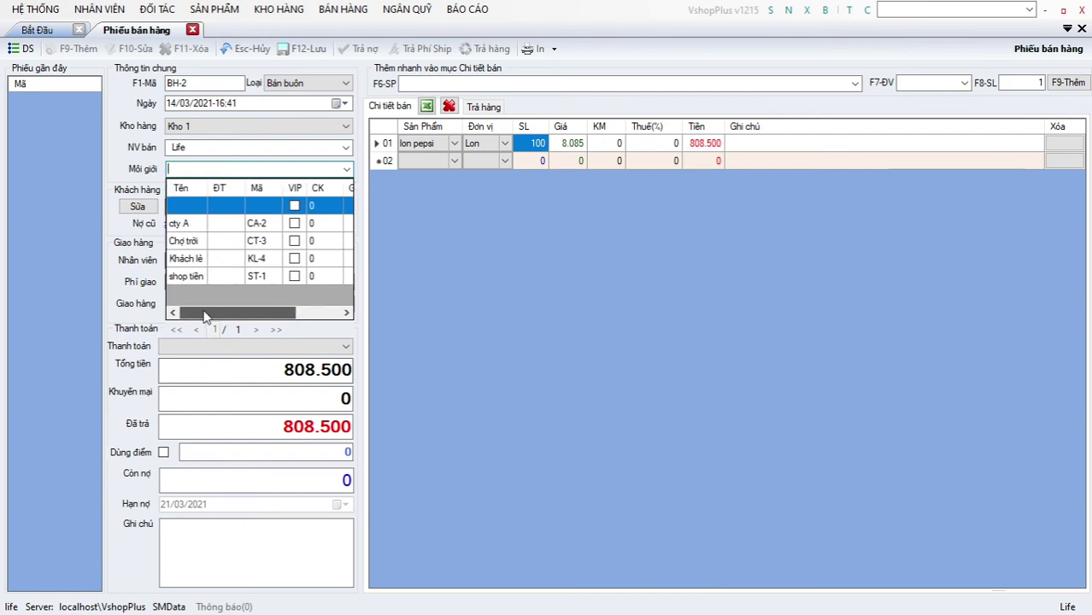
click(194, 32)
Step: Save invoice BH-2 at 808.500, close it and start new blank invoice BH-3
click(194, 32)
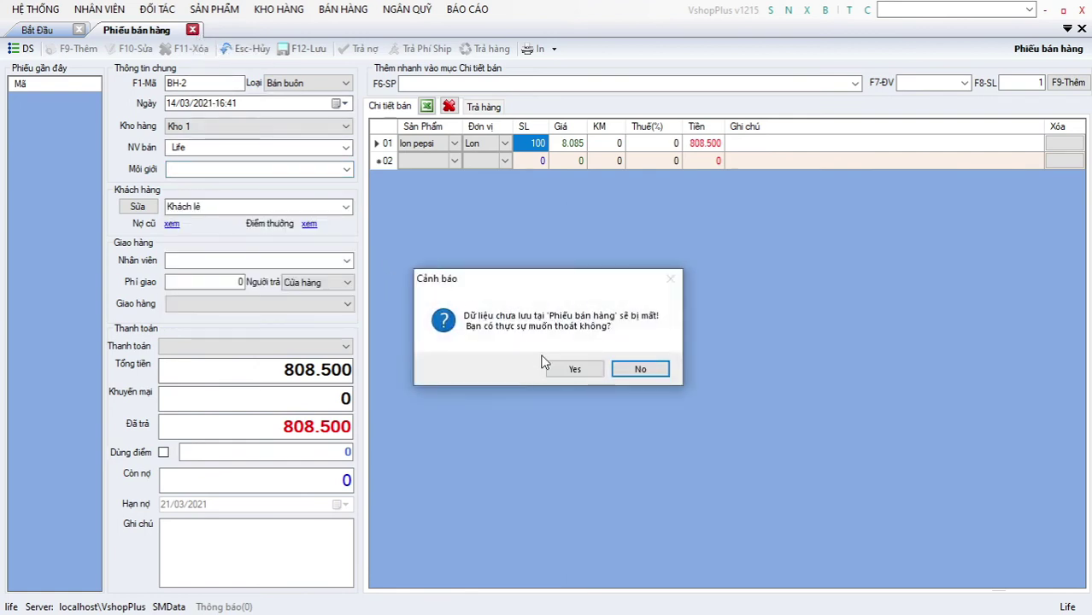
click(635, 374)
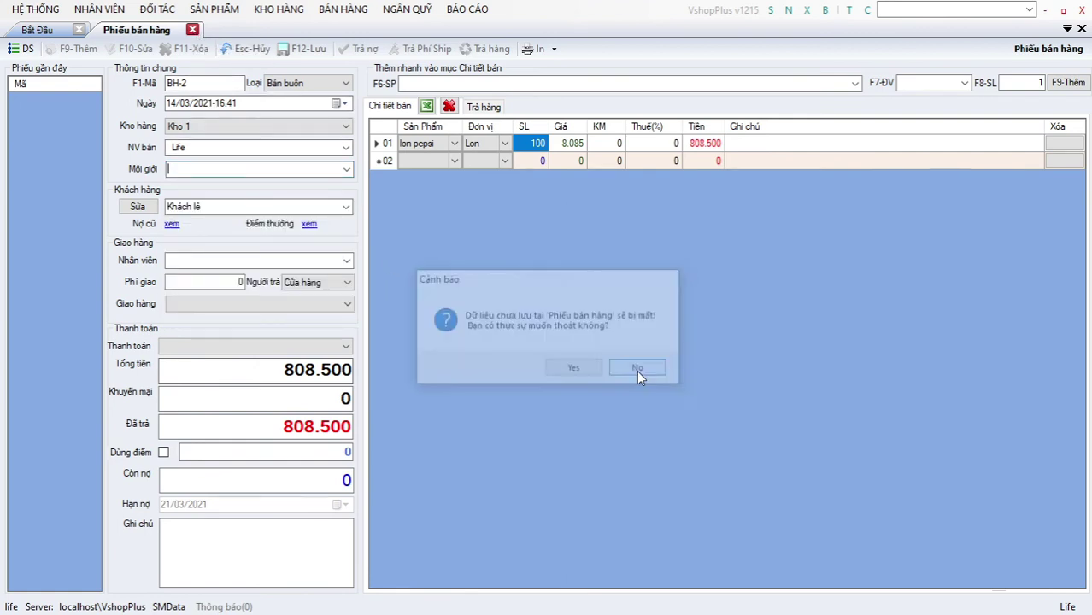
click(299, 49)
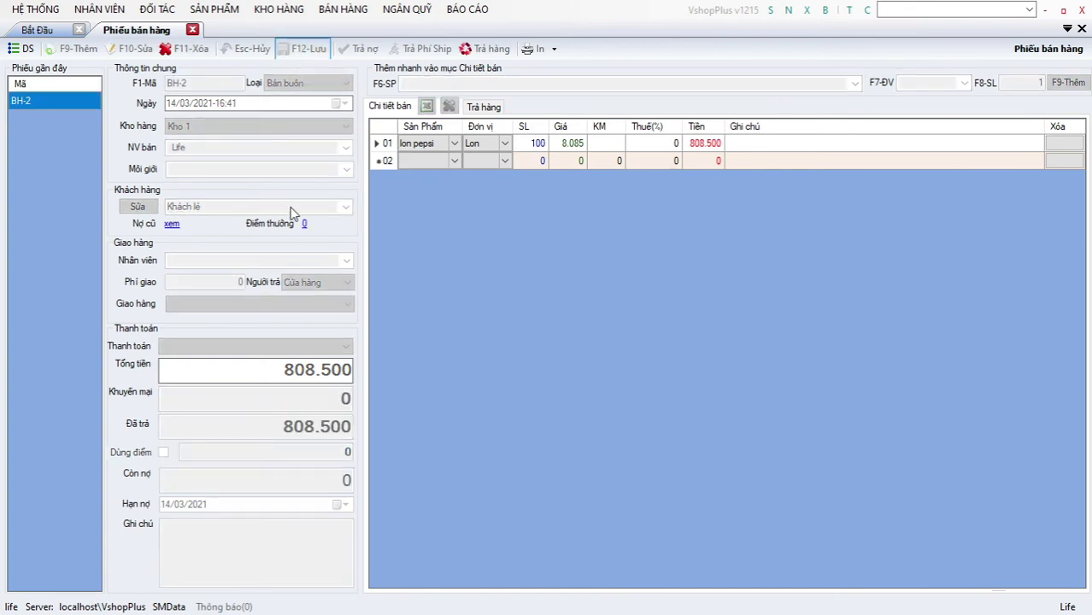
click(193, 31)
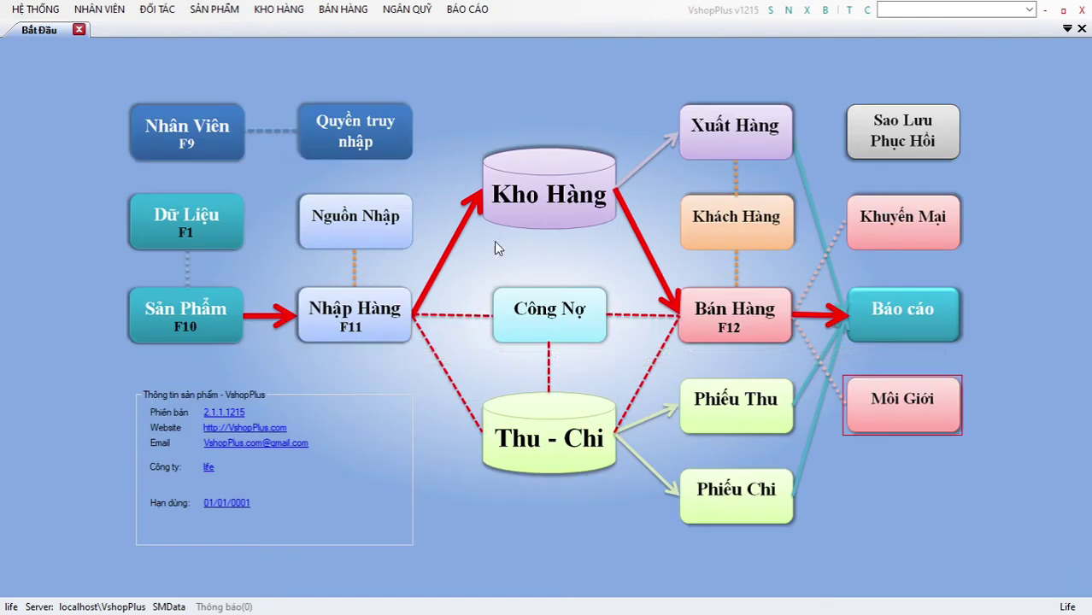
click(709, 318)
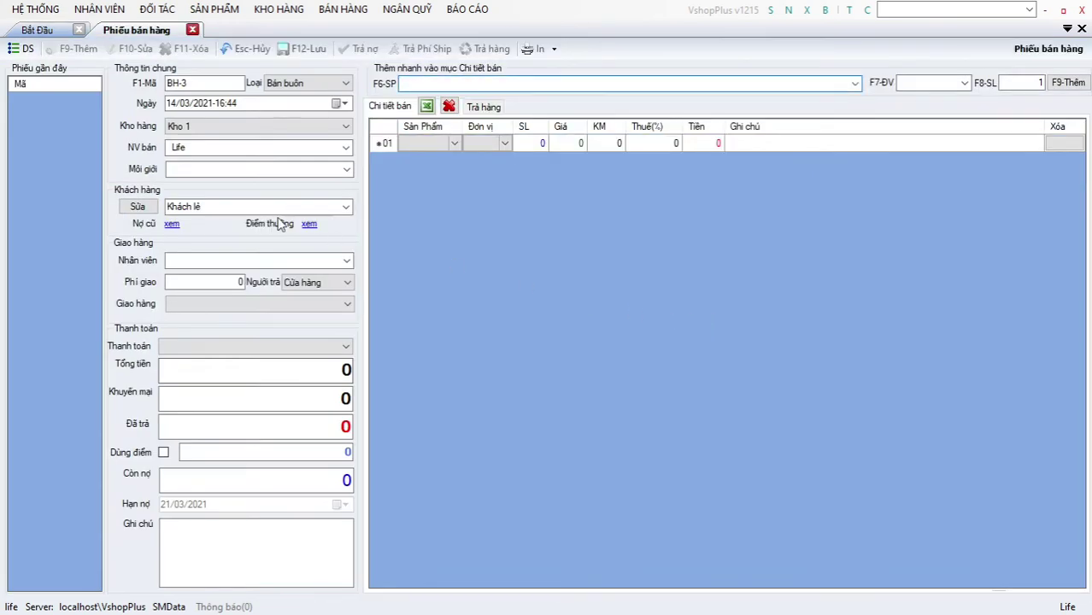
Step: Discard the unsaved new invoice and reopen invoice BH-2 for editing
click(20, 50)
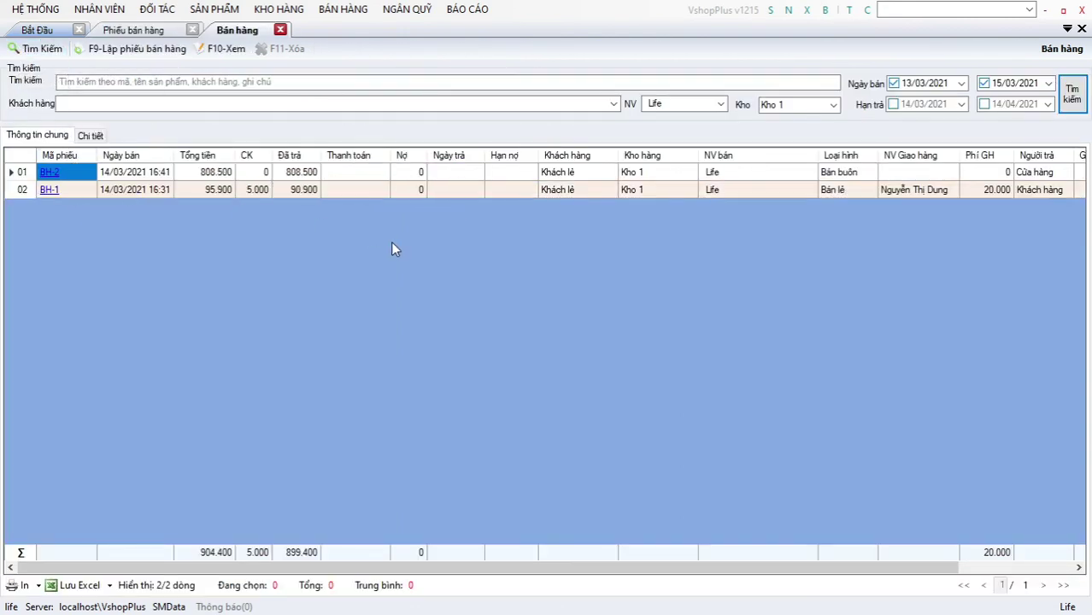
click(49, 173)
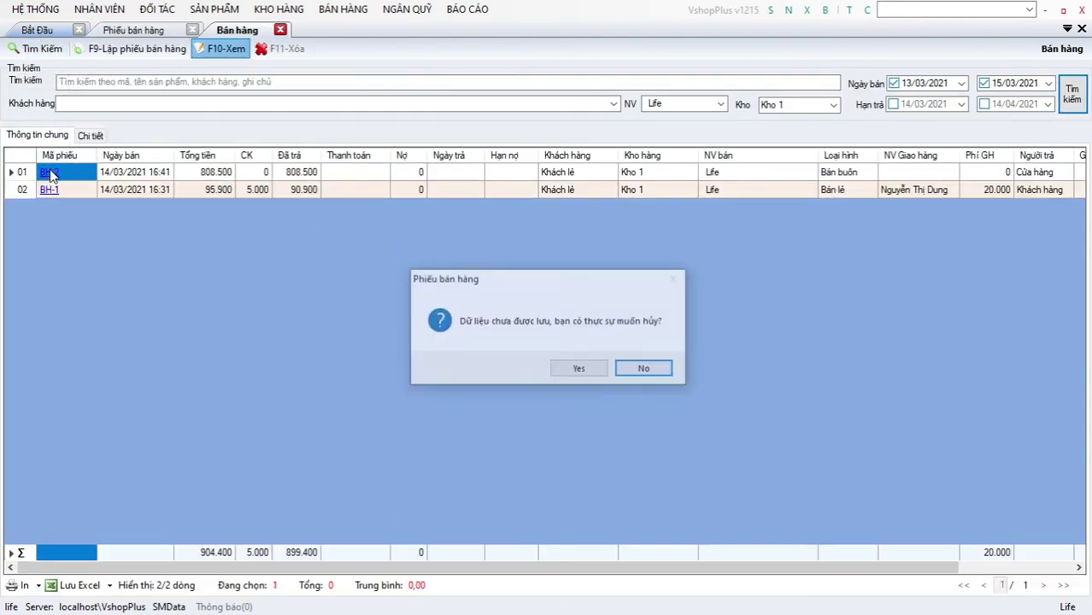
click(598, 368)
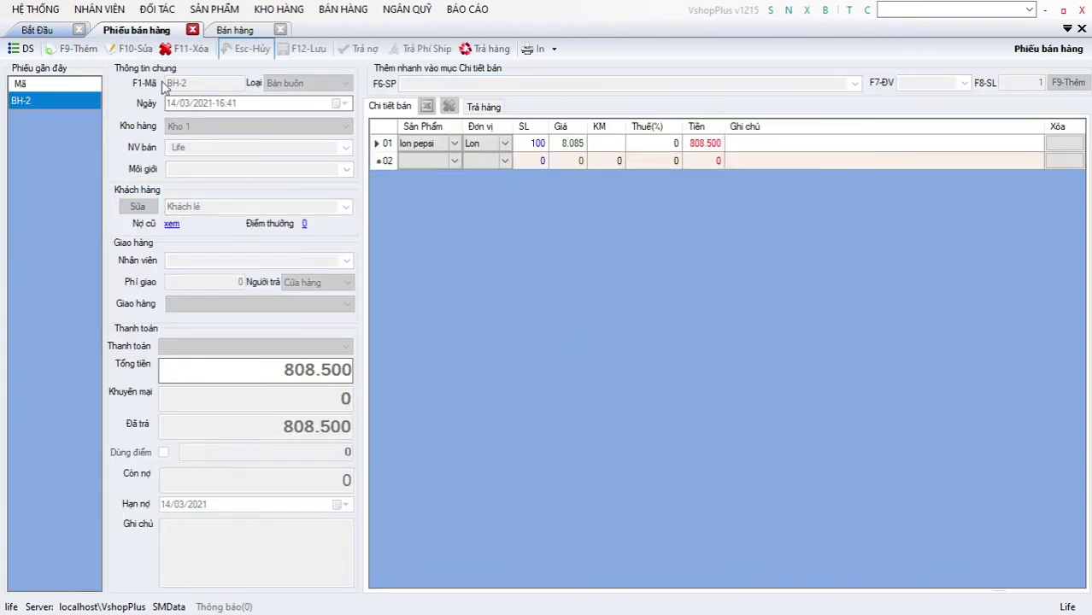
click(128, 49)
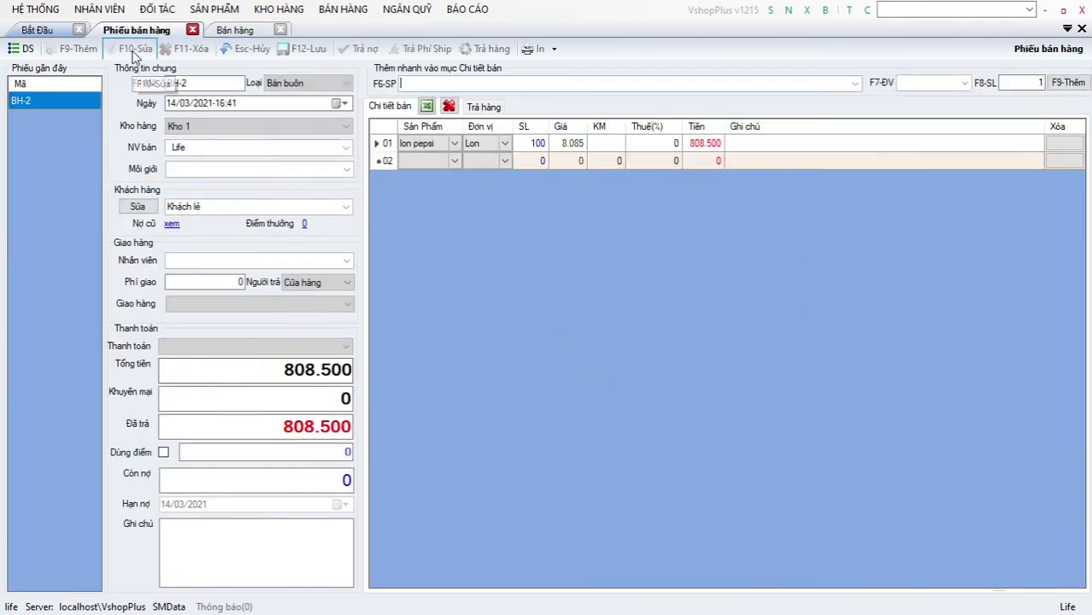
Step: Set BH-2's broker to MG_b, replacing the briefly chosen MG-A
click(345, 170)
scroll(350, 237, down, 1)
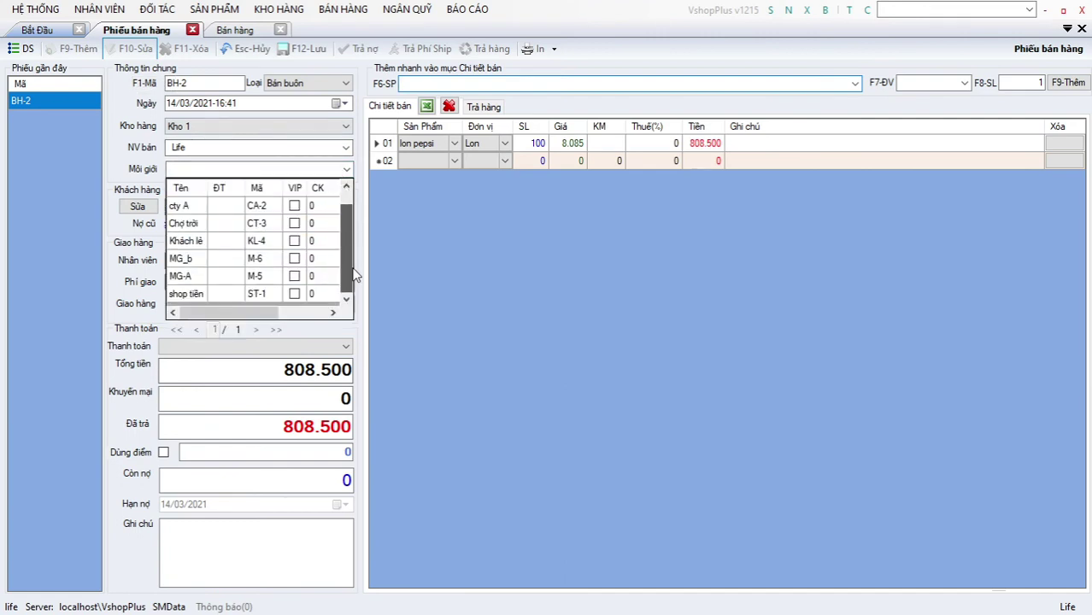
click(183, 278)
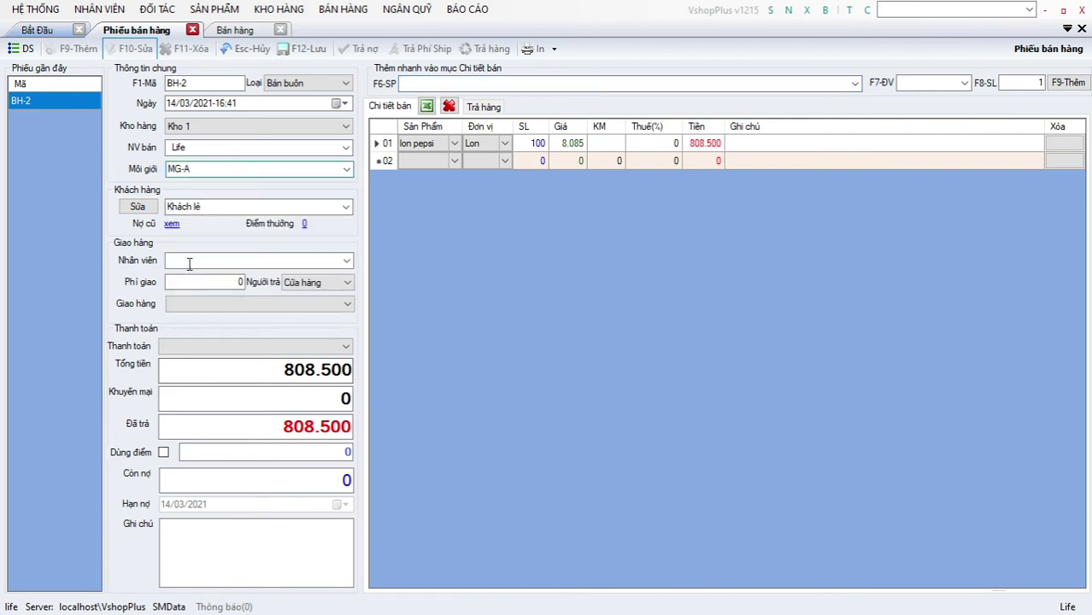
click(348, 173)
click(198, 260)
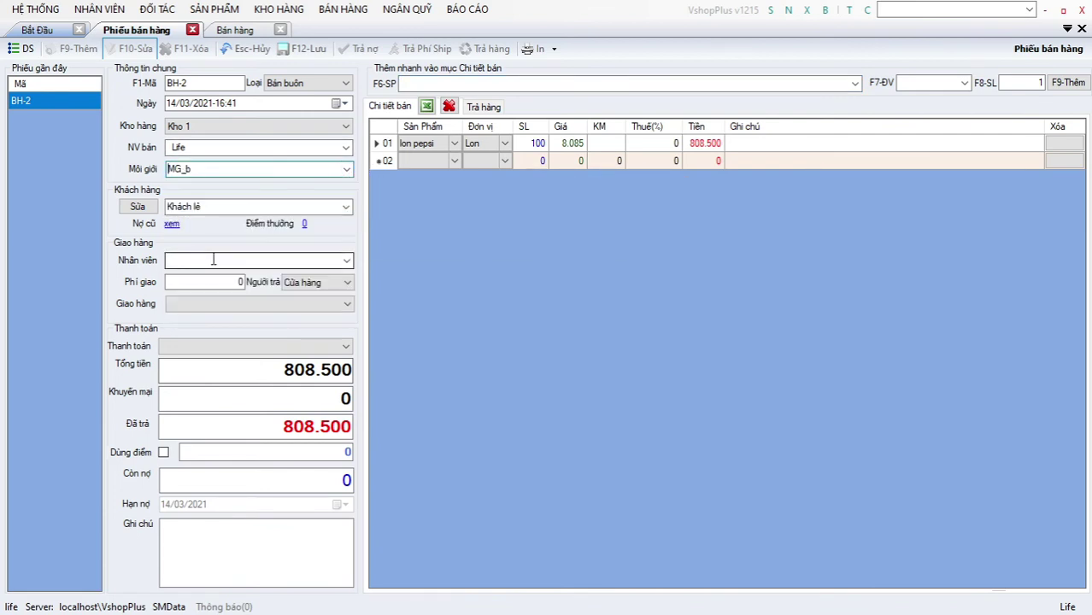
click(504, 232)
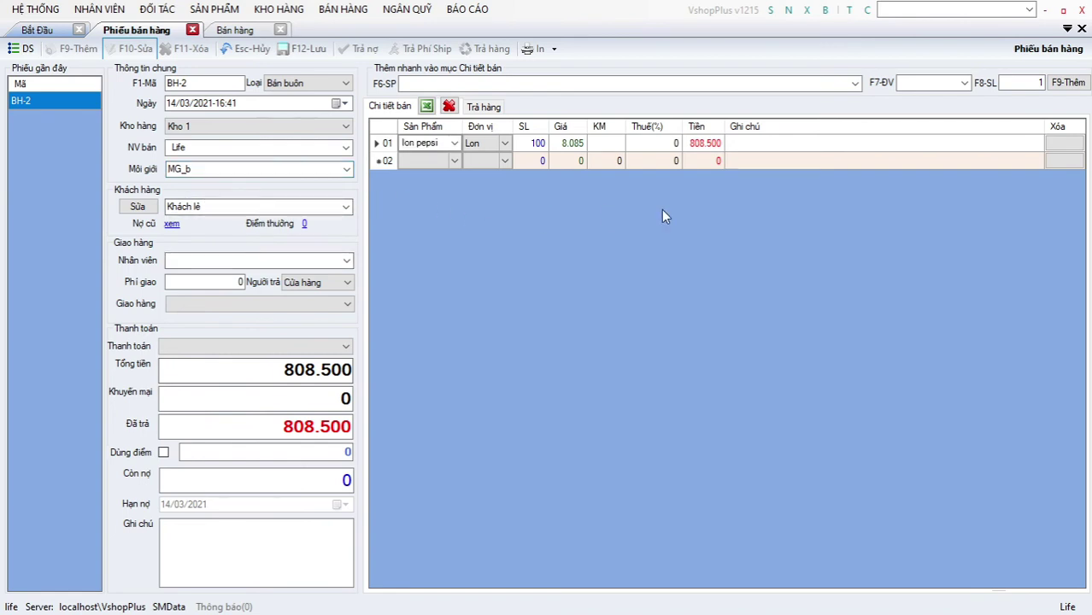
mouse_move(260, 170)
Step: Keep customer Khách lẻ and assign a delivery employee to invoice BH-2
click(346, 208)
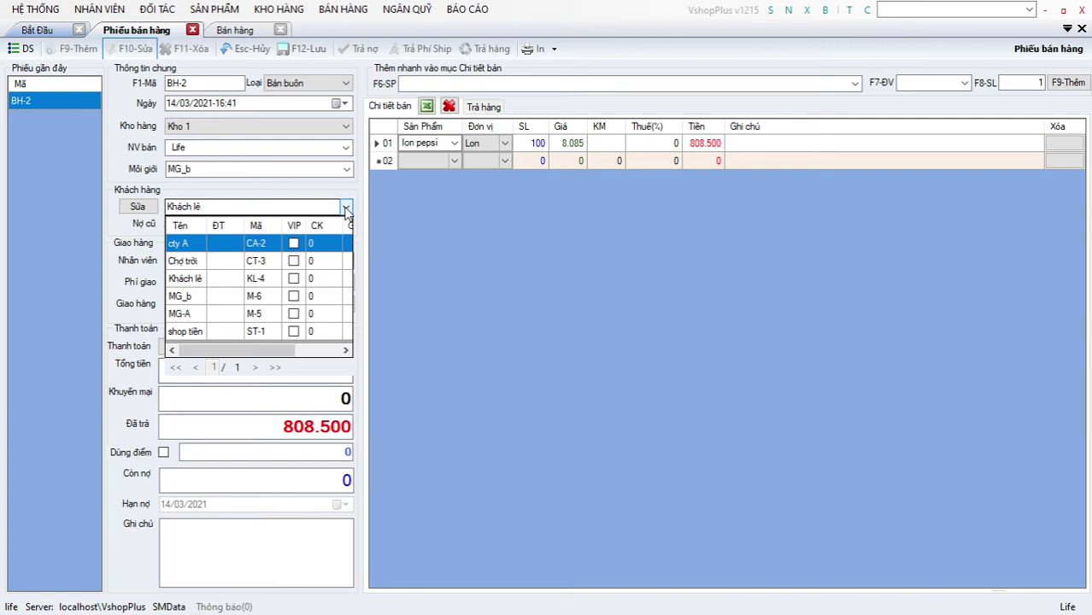
click(346, 209)
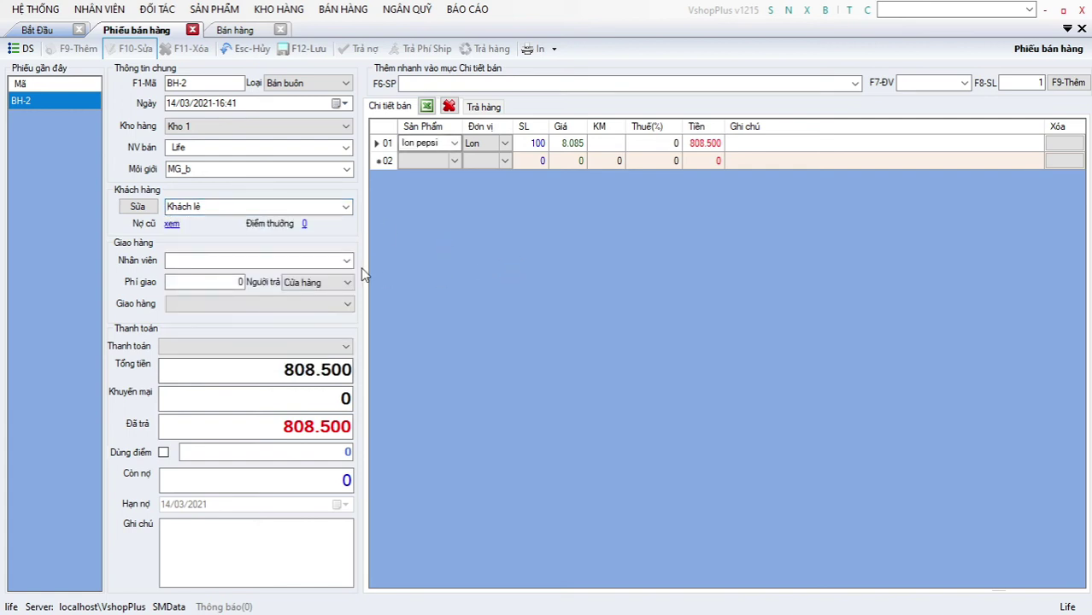
click(280, 260)
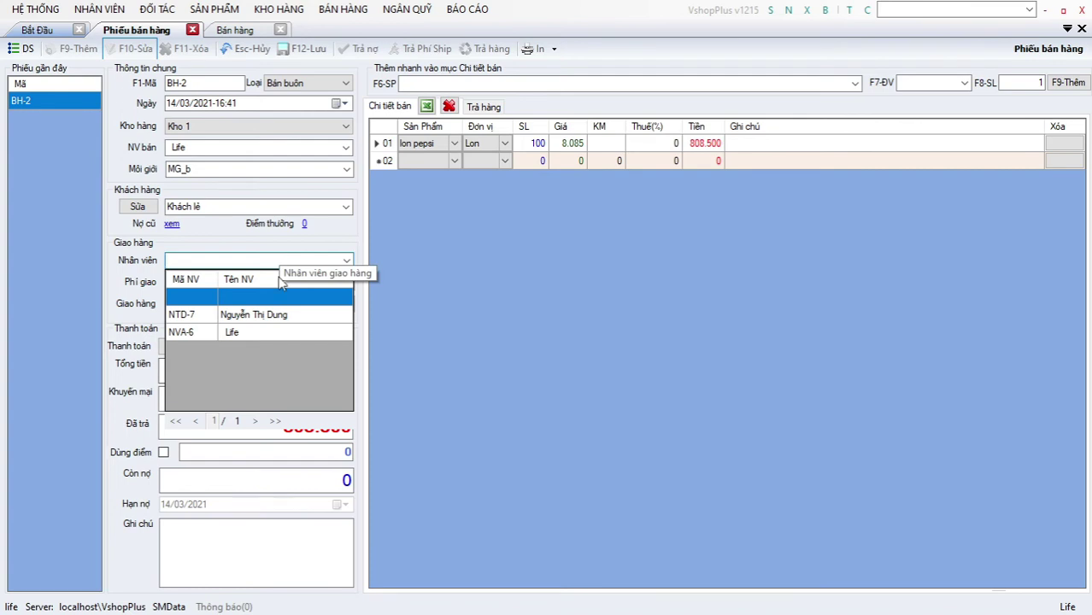
click(226, 331)
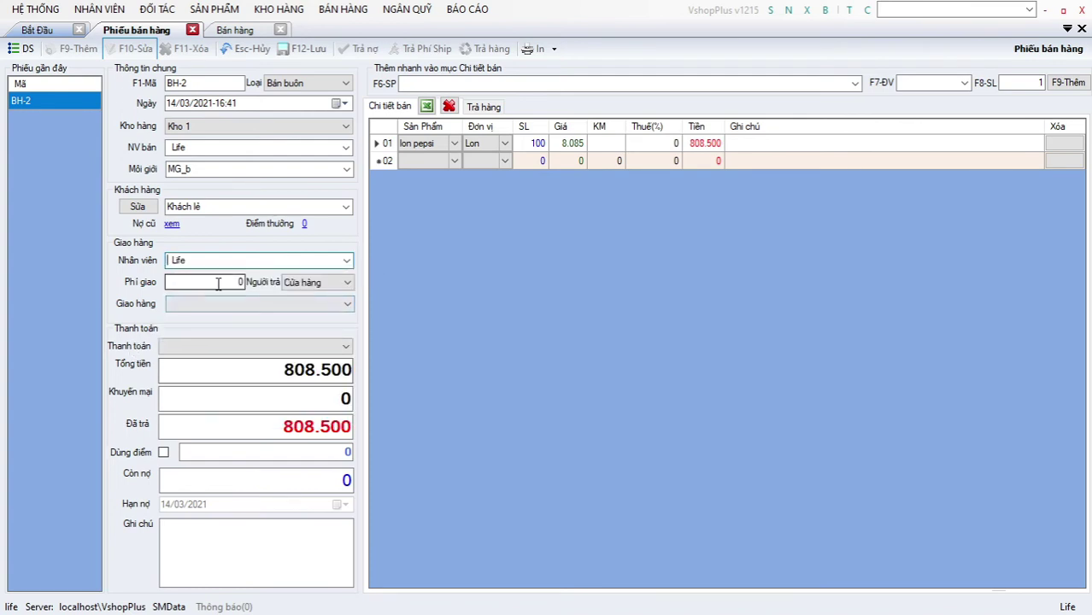
click(457, 305)
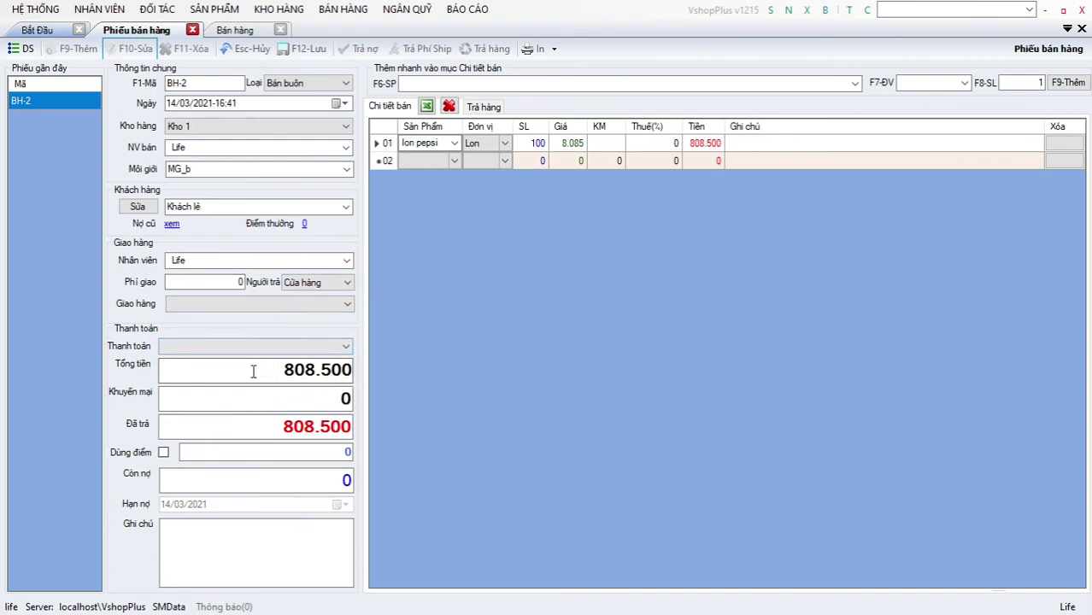
Step: Set BH-2's payment method to Tiền mặt and save the invoice
click(335, 345)
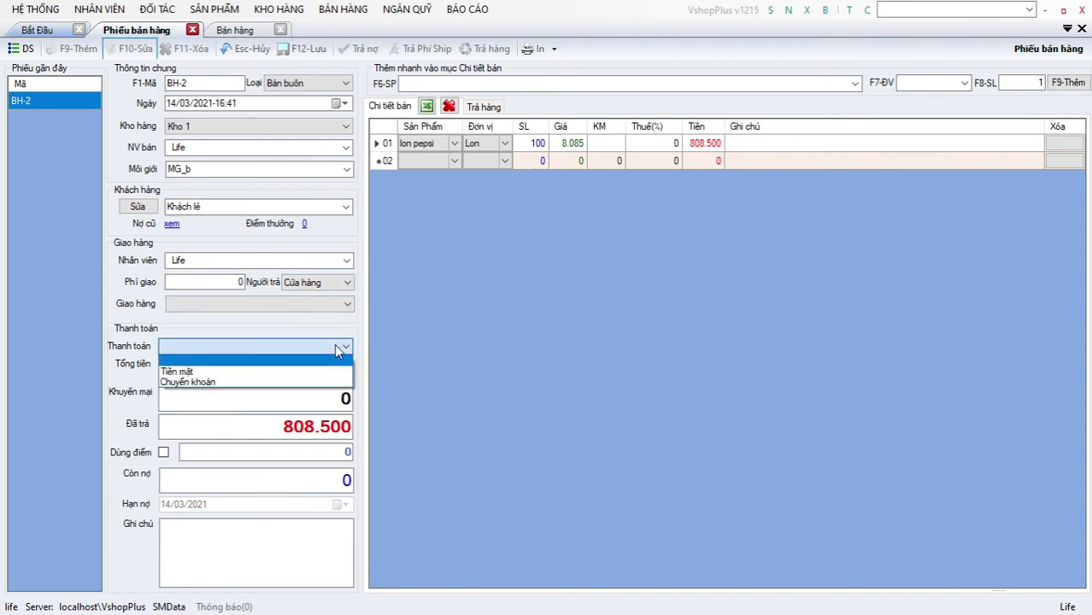
click(249, 372)
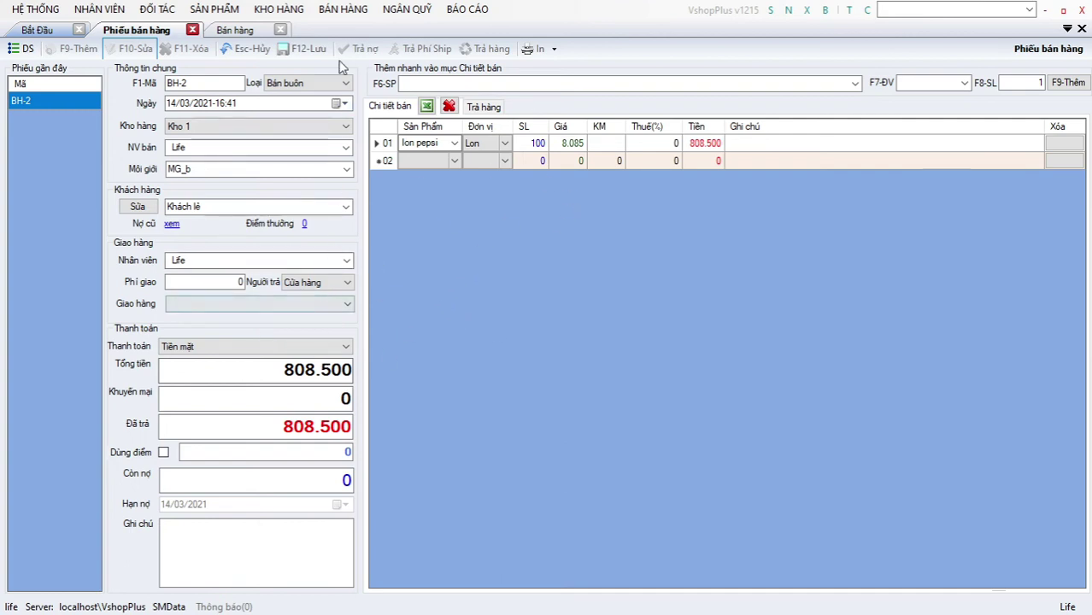
click(299, 49)
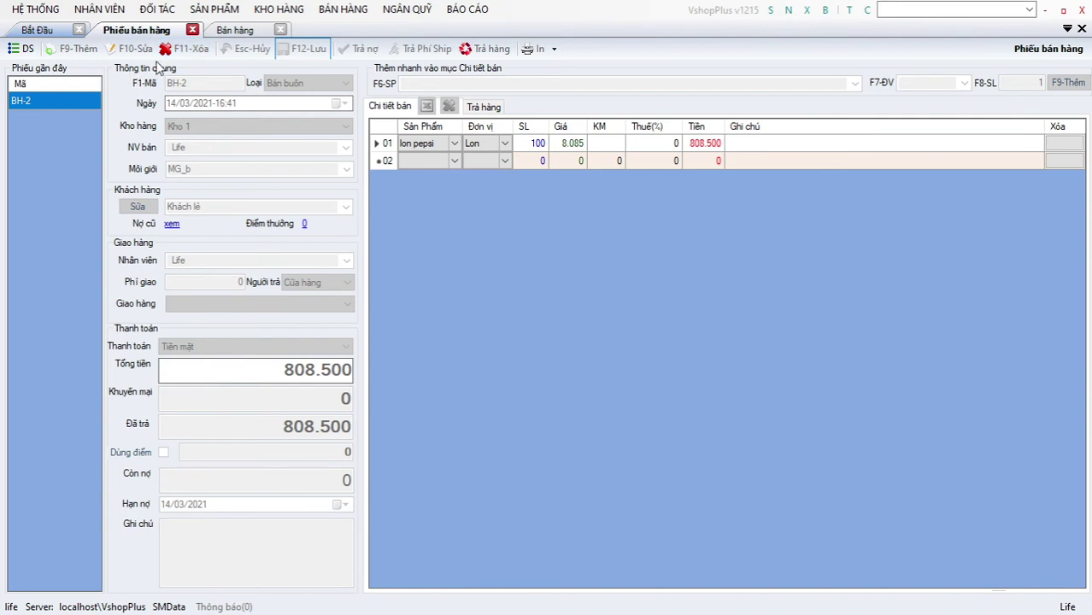
click(552, 50)
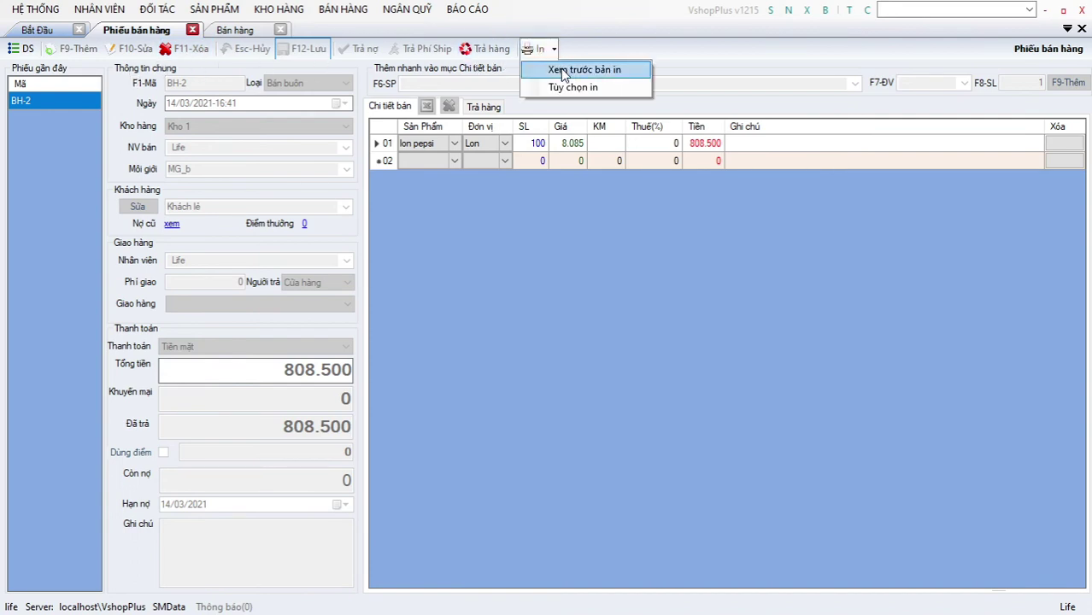
click(495, 254)
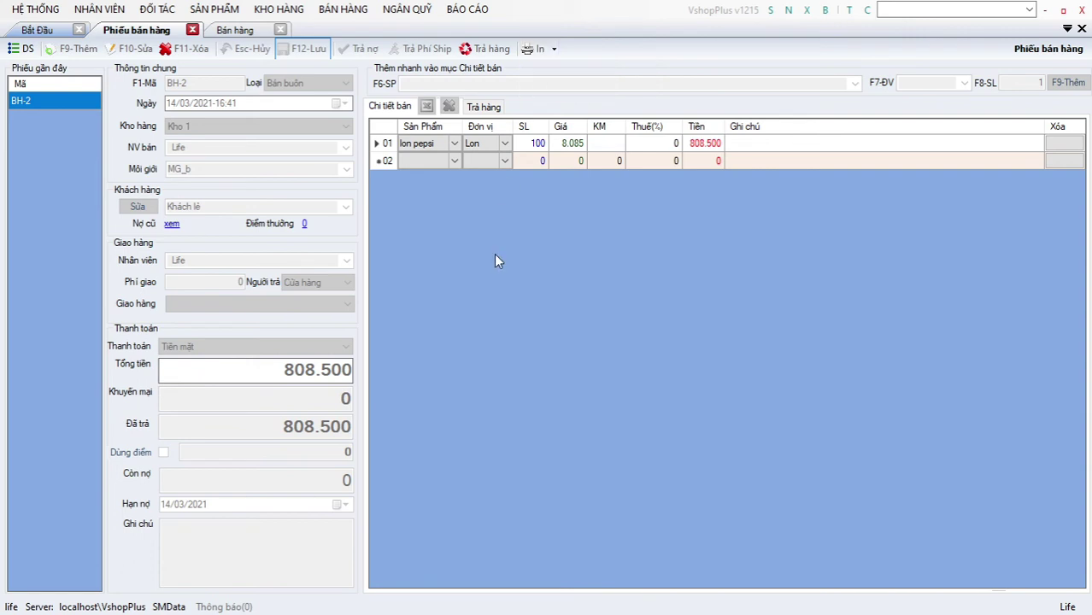
click(232, 30)
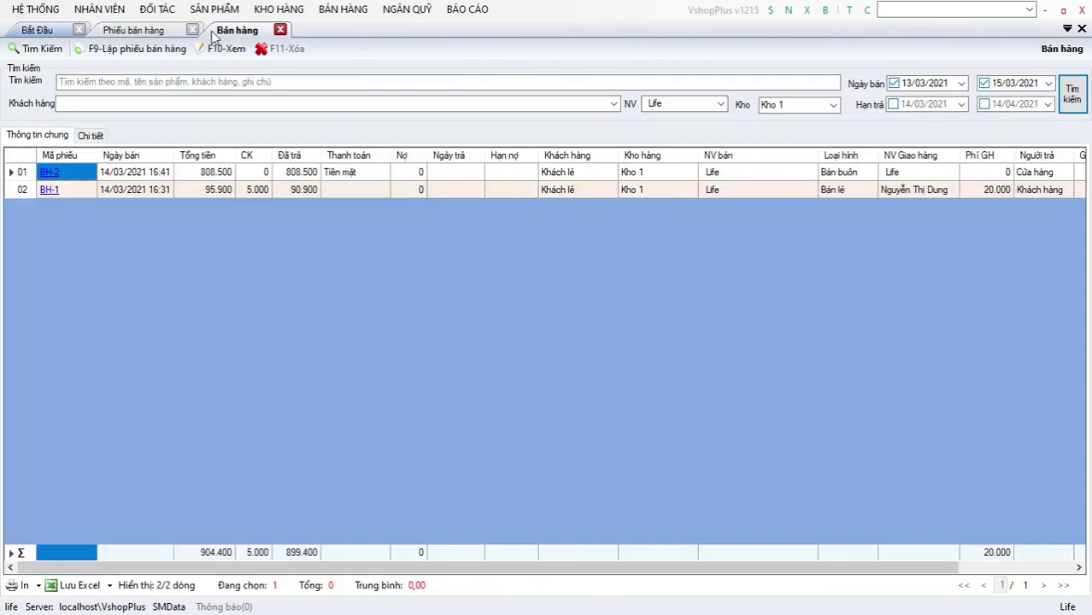
Step: Close the BH-2 slip and show sale BH-1's details: 10 Lon lon cocacola at 7.590
click(187, 32)
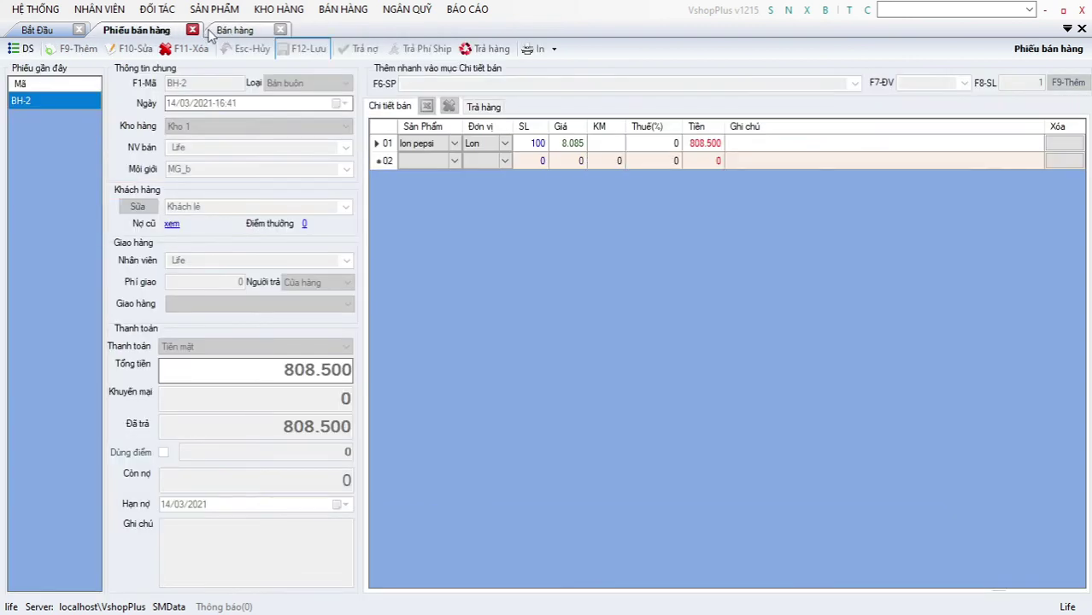
click(192, 31)
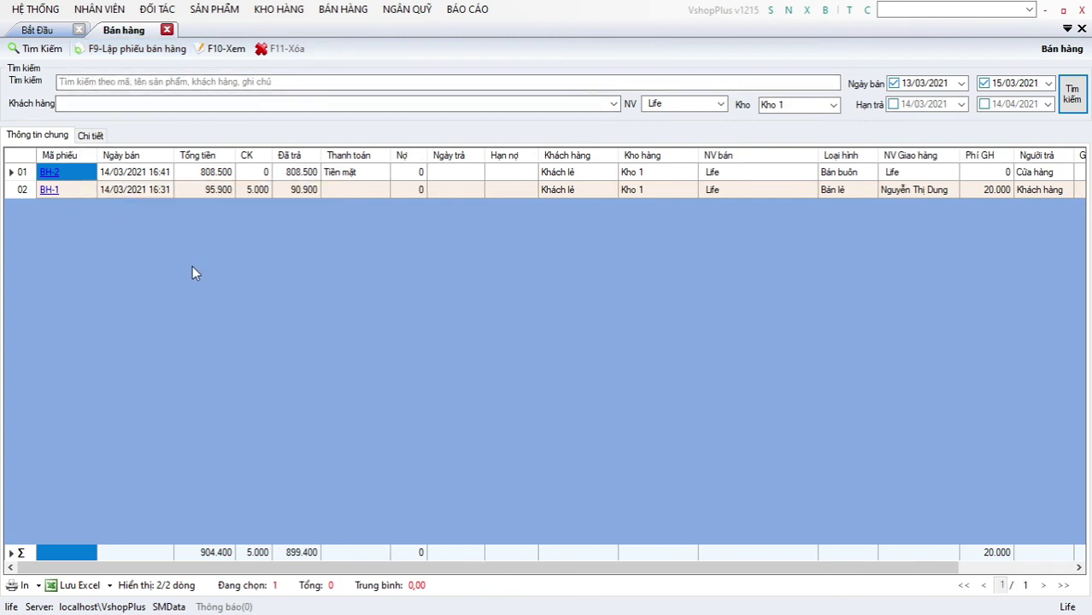
click(128, 189)
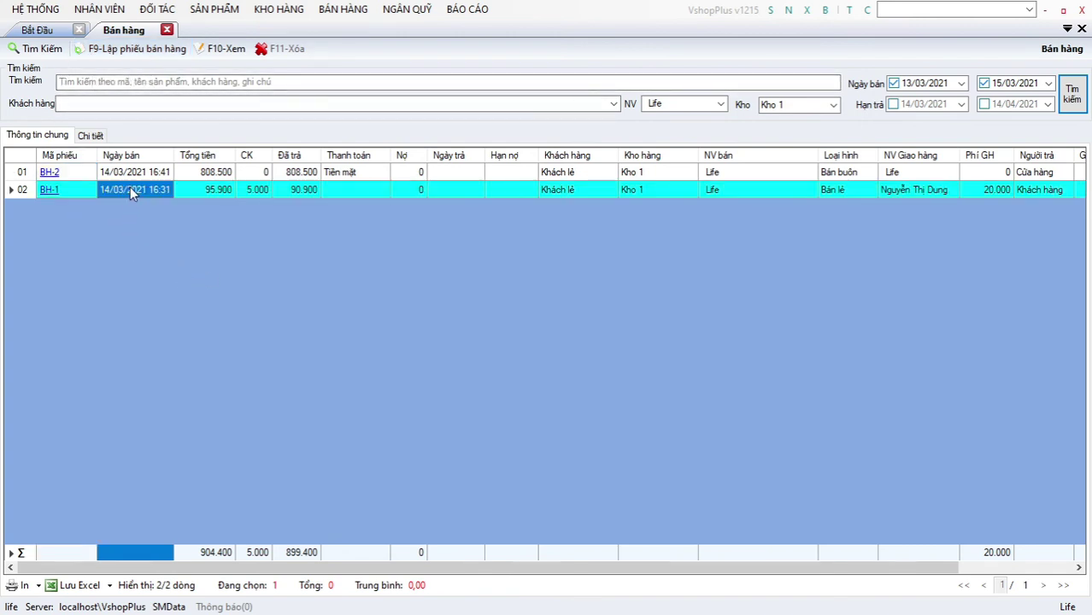
click(134, 174)
click(133, 191)
click(360, 193)
mouse_move(80, 195)
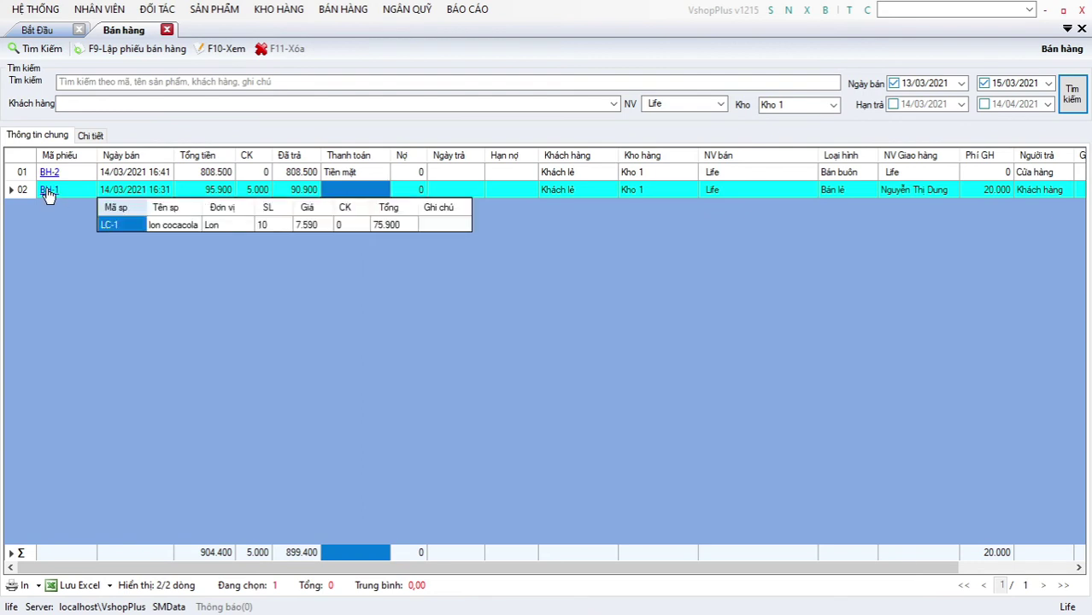
Step: Change BH-1's payment to Tiền mặt so 95.900 is paid, save and close the slip
click(49, 191)
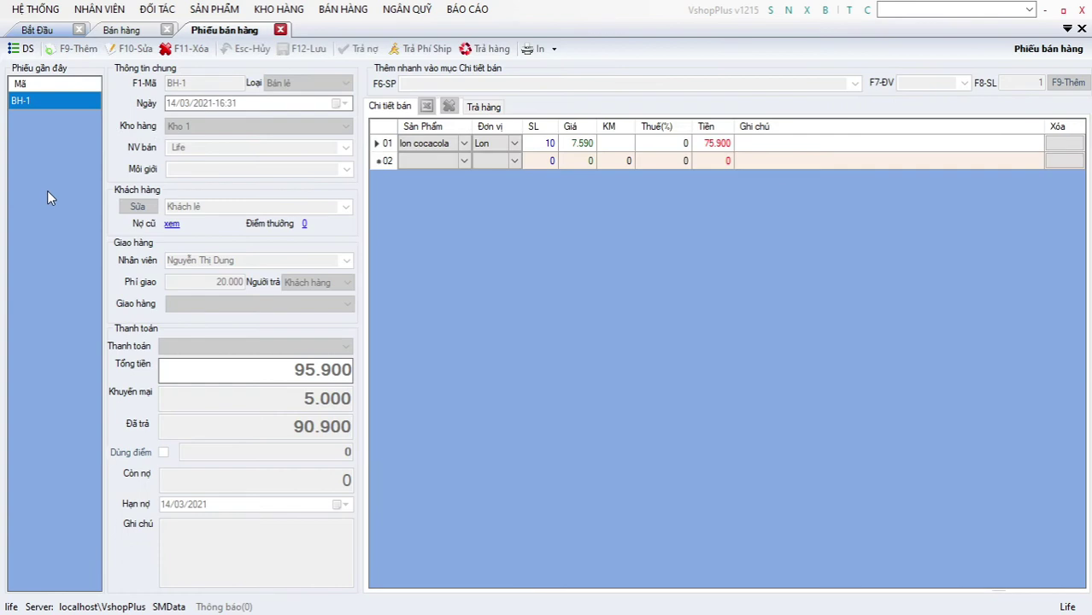
click(130, 49)
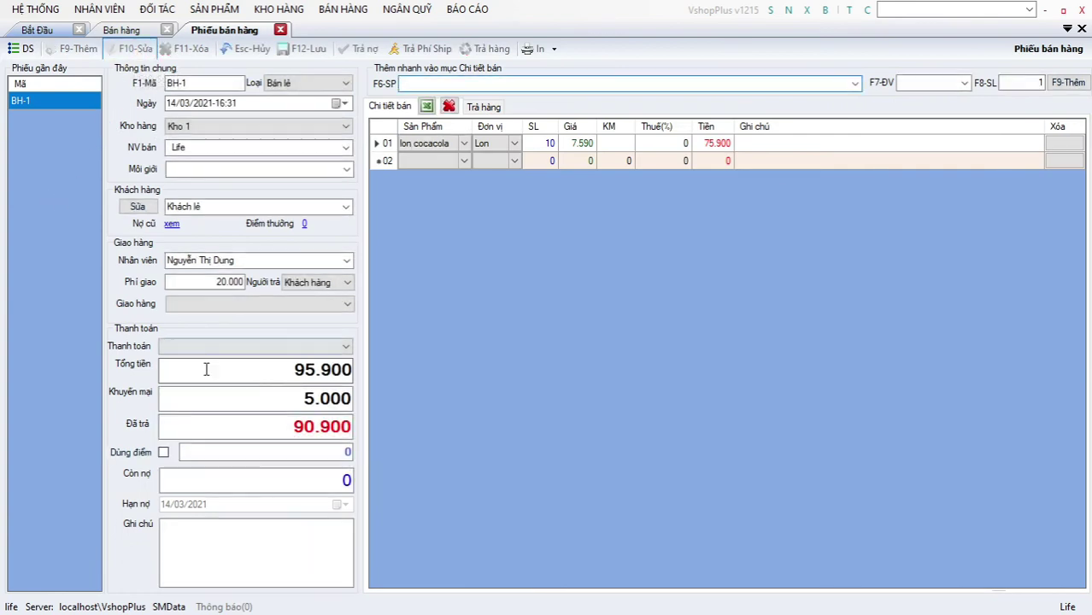
click(322, 347)
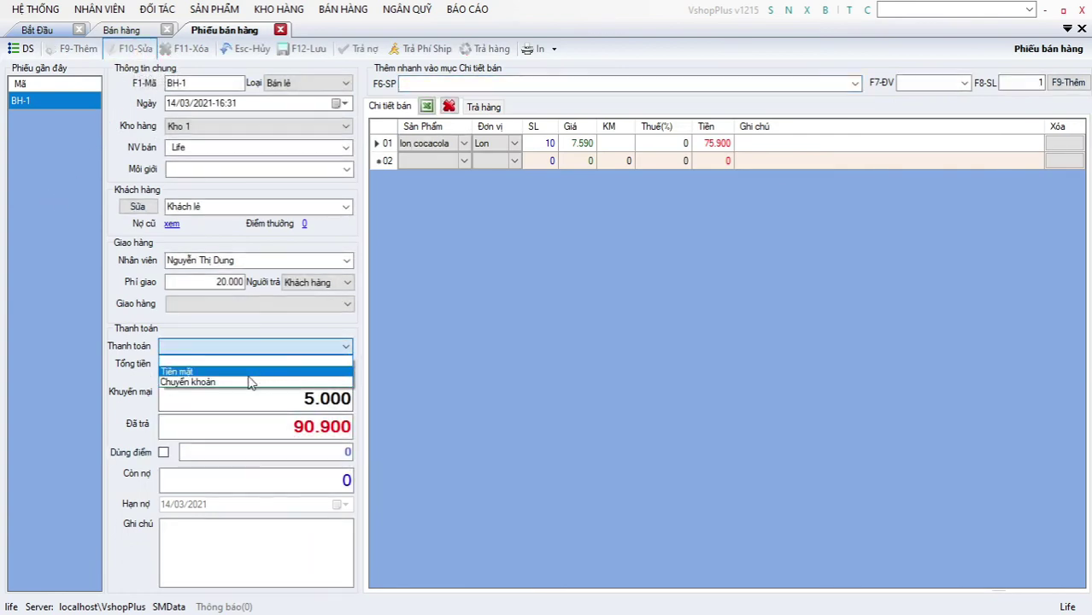
click(248, 375)
click(299, 50)
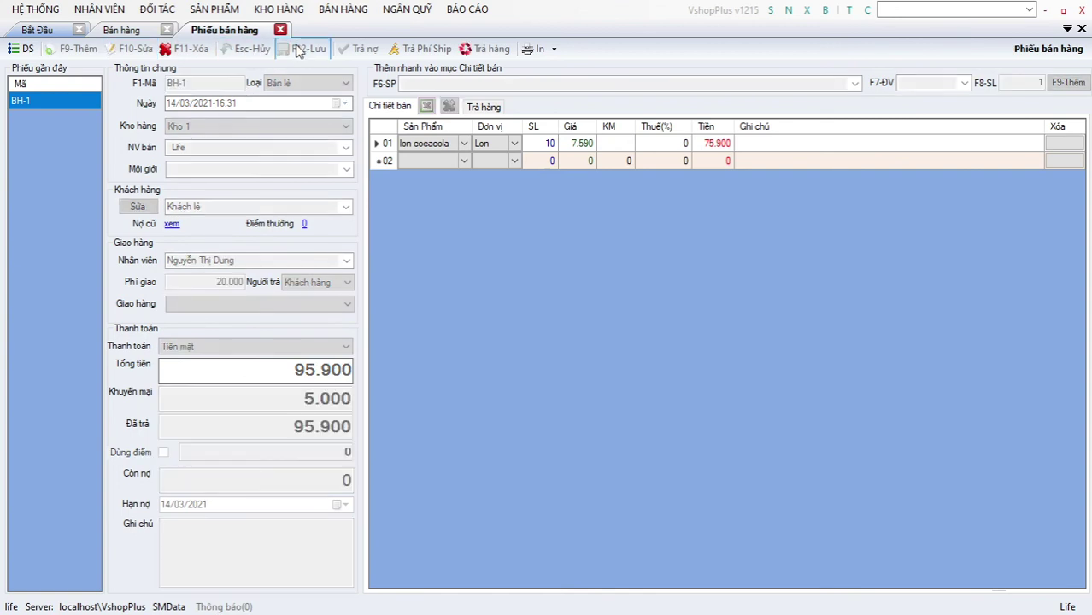
click(280, 30)
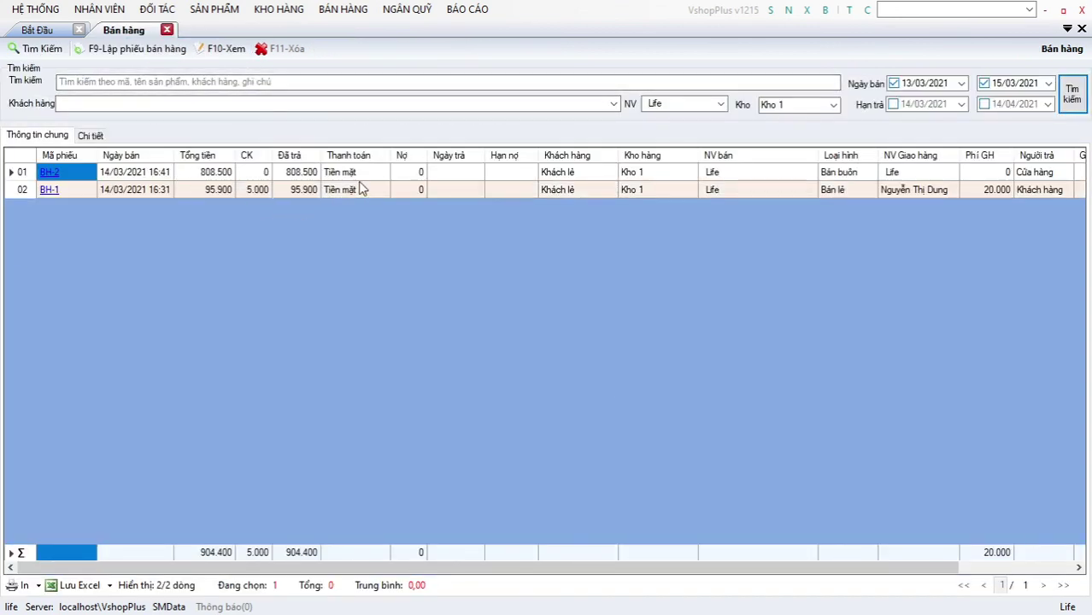
Step: Review the Bán hàng grid: BH-1 and BH-2 both paid in cash, 904.400 total, no debt
click(351, 189)
click(354, 172)
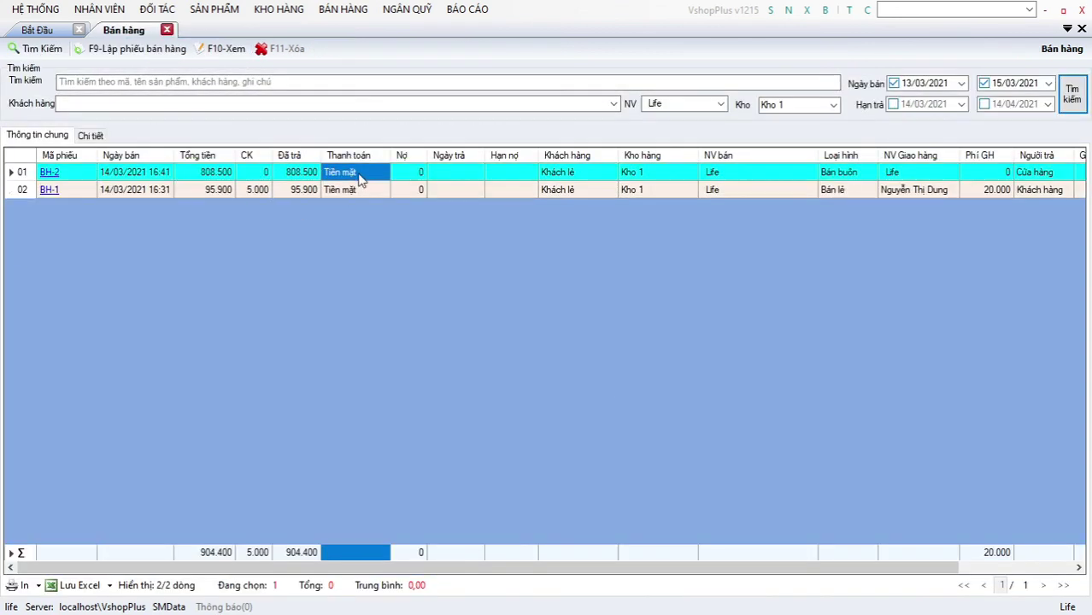
click(463, 172)
click(495, 172)
click(525, 189)
click(568, 172)
click(658, 190)
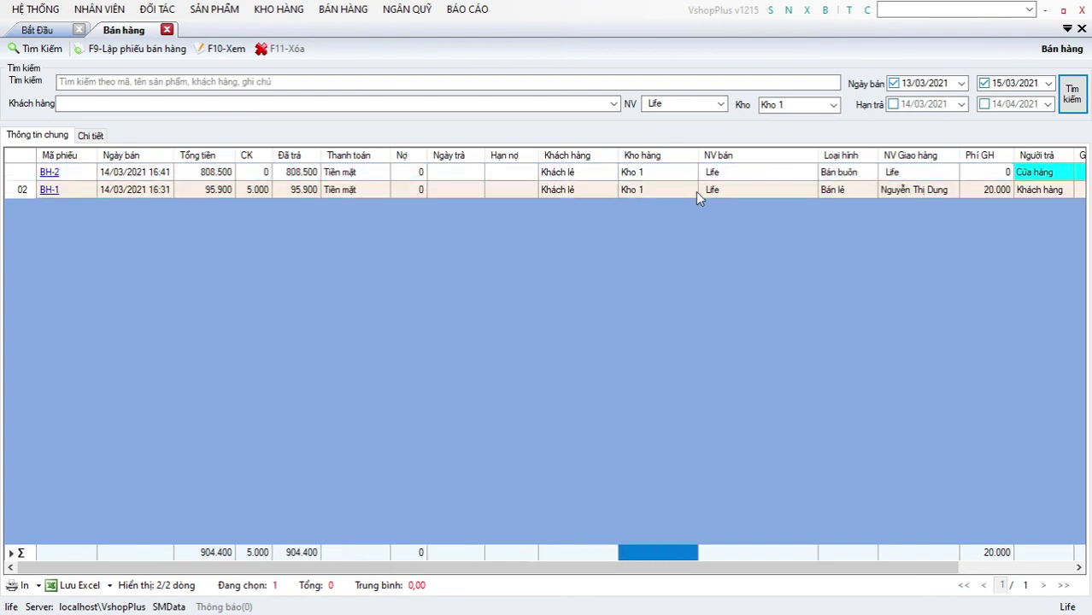
click(736, 173)
drag(828, 567, 991, 553)
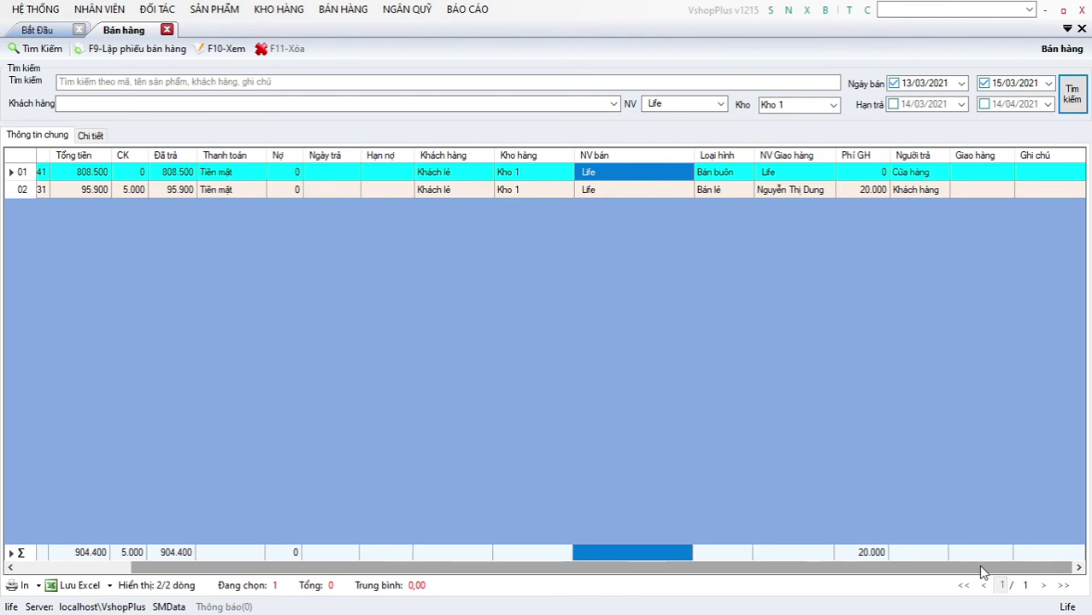
drag(980, 571, 549, 556)
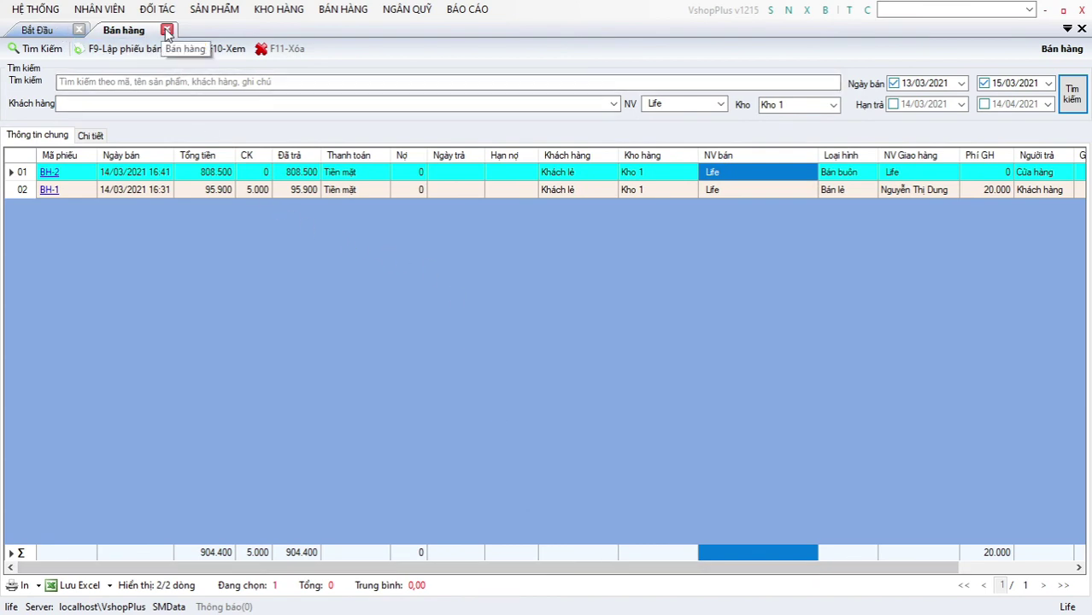
click(167, 30)
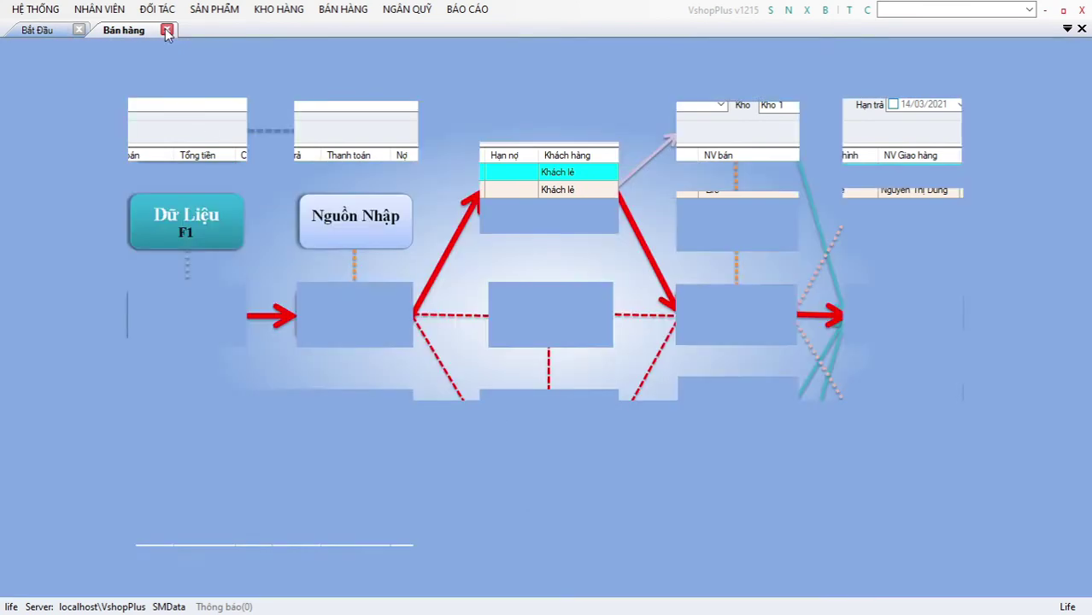
click(1045, 9)
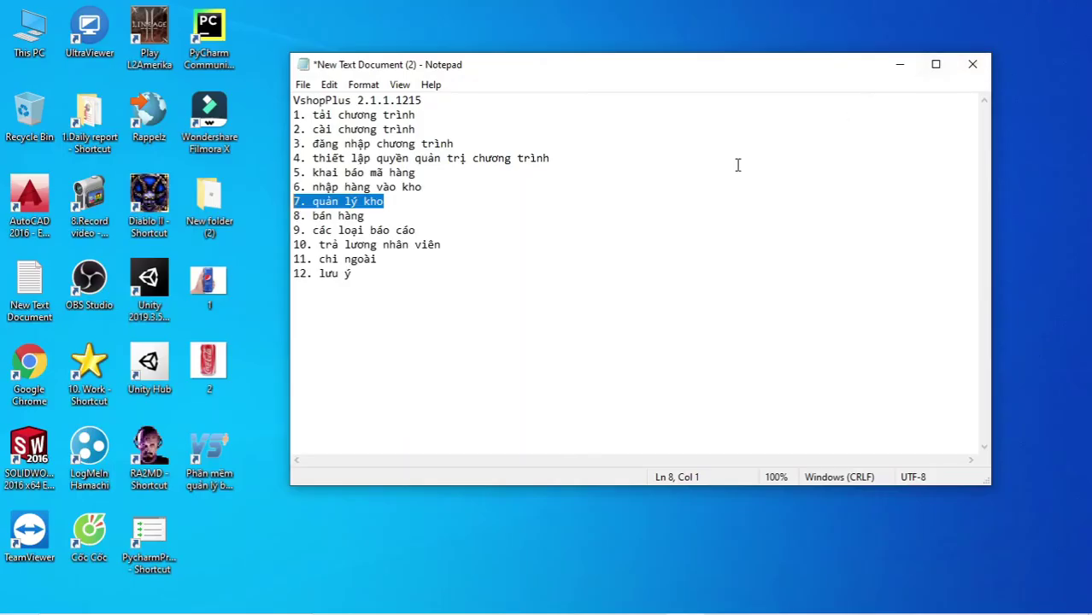
drag(366, 217, 313, 215)
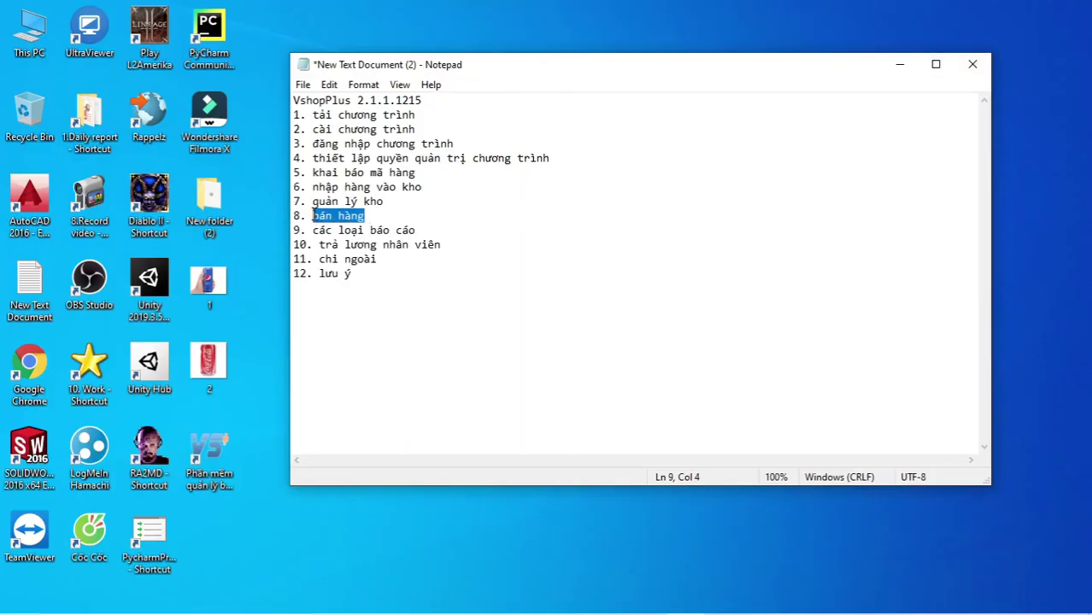
drag(424, 230, 313, 229)
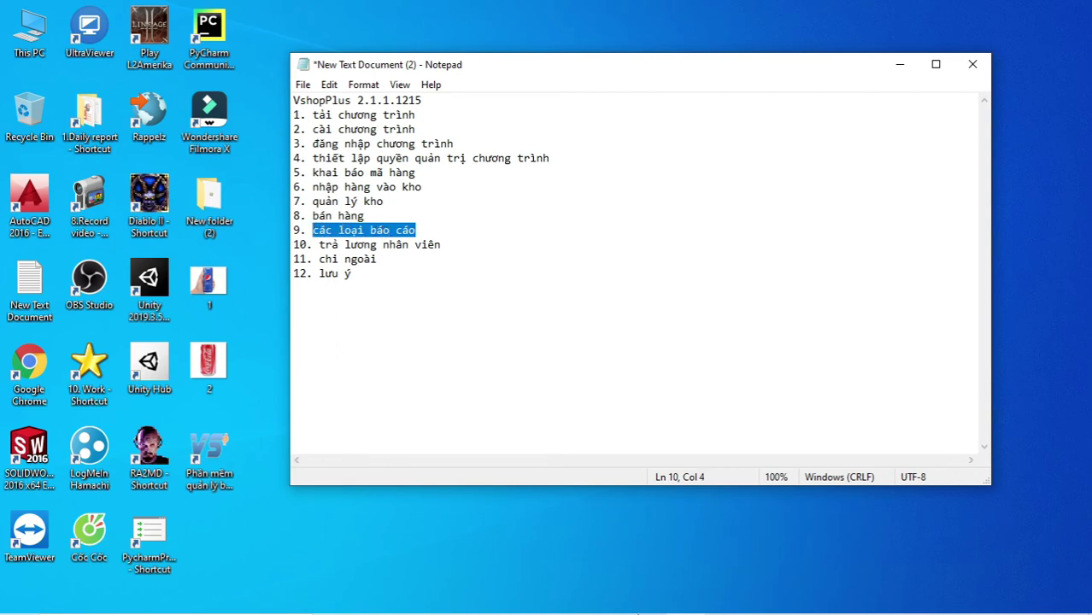
click(759, 598)
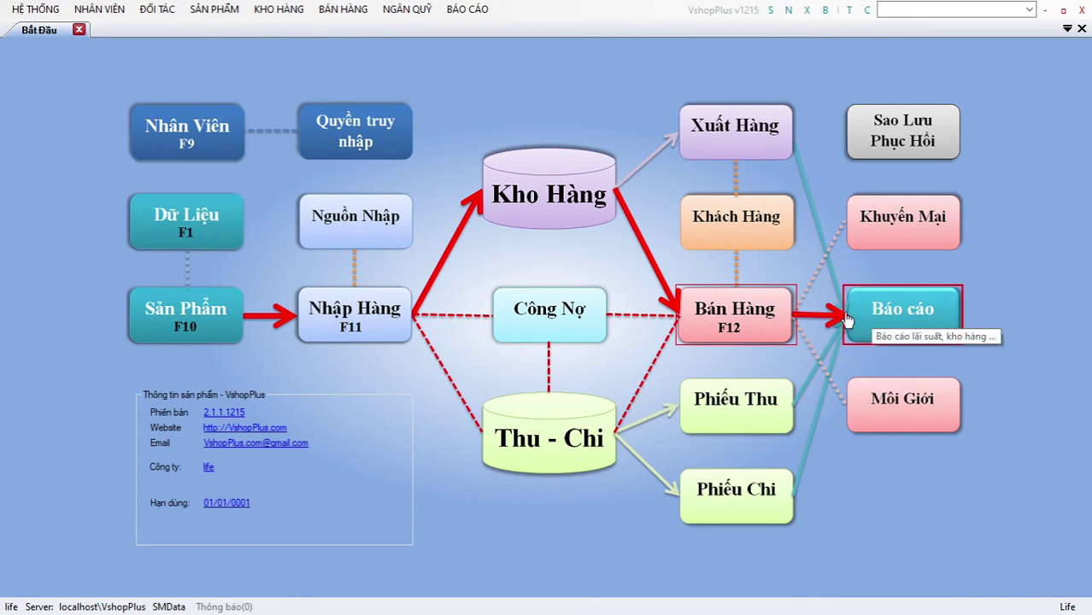
click(889, 325)
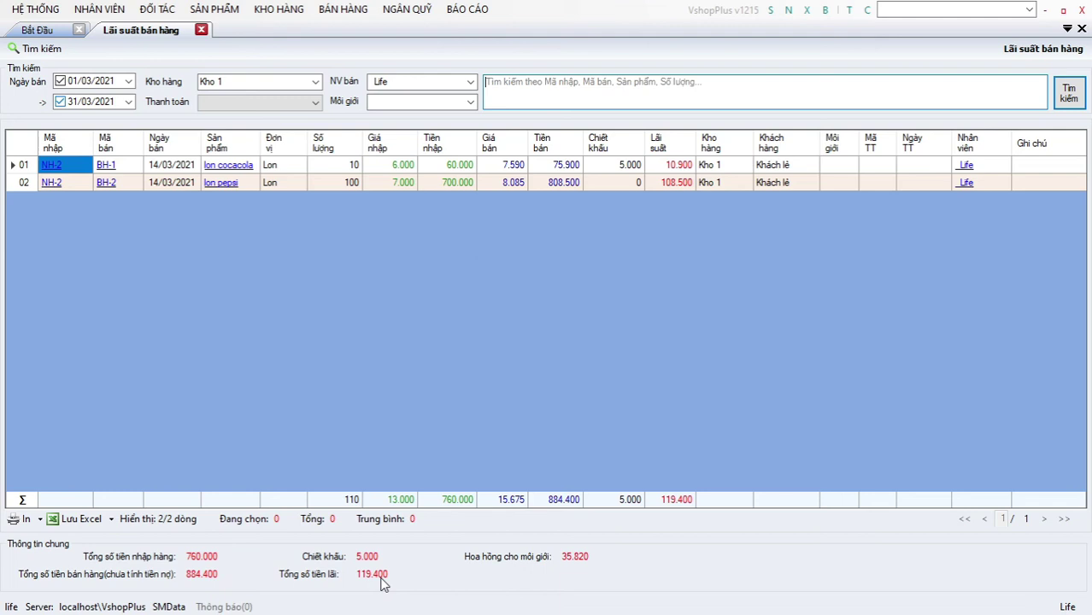
key(Tab)
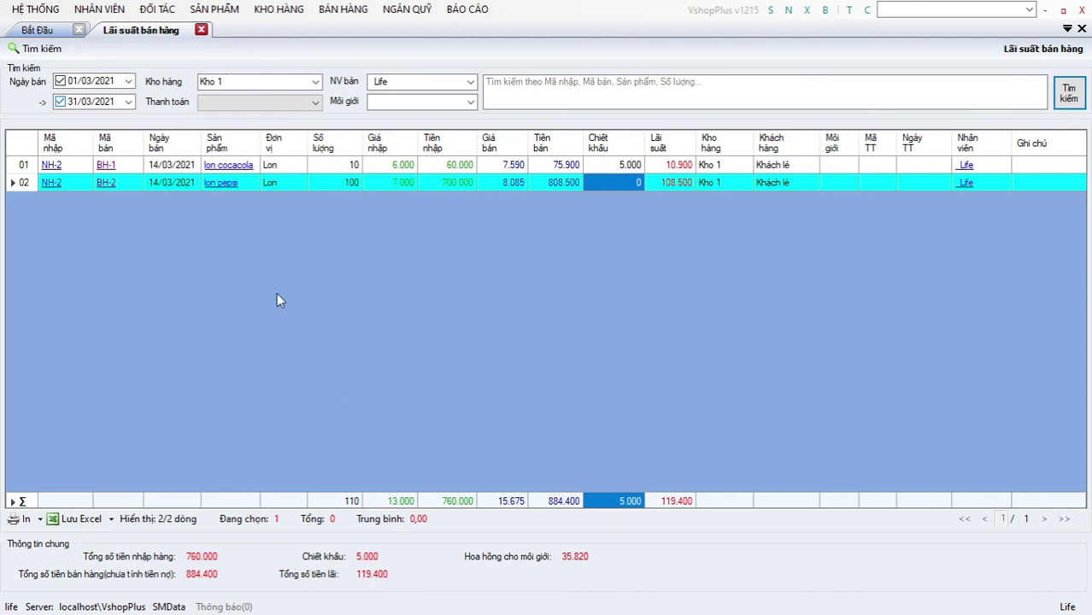
Step: Reopen the Lãi Suất Bán Hàng sales profit report from the BÁO CÁO menu
click(201, 30)
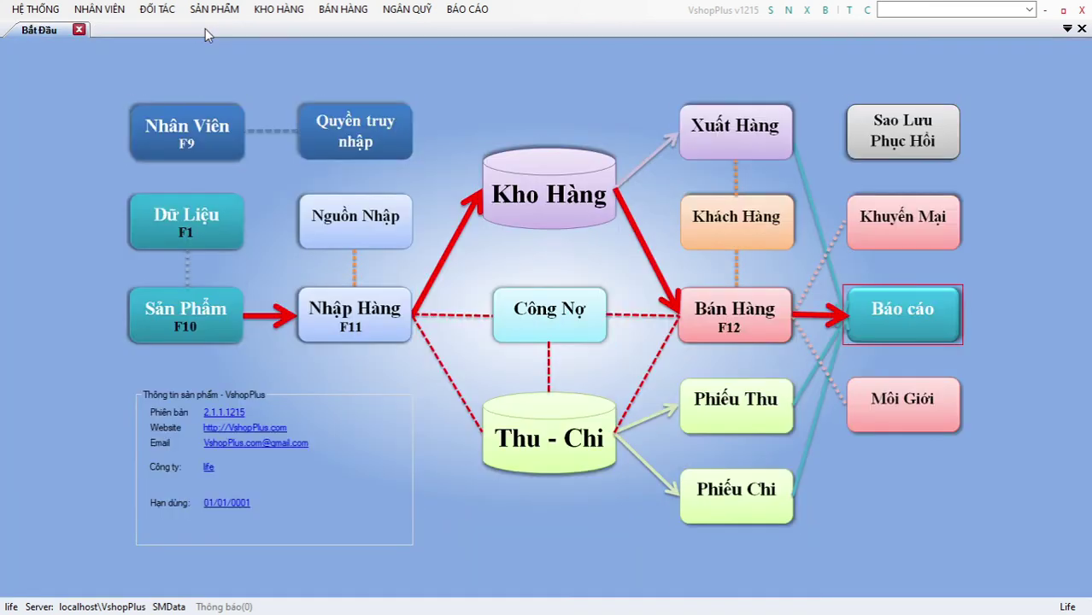
click(462, 10)
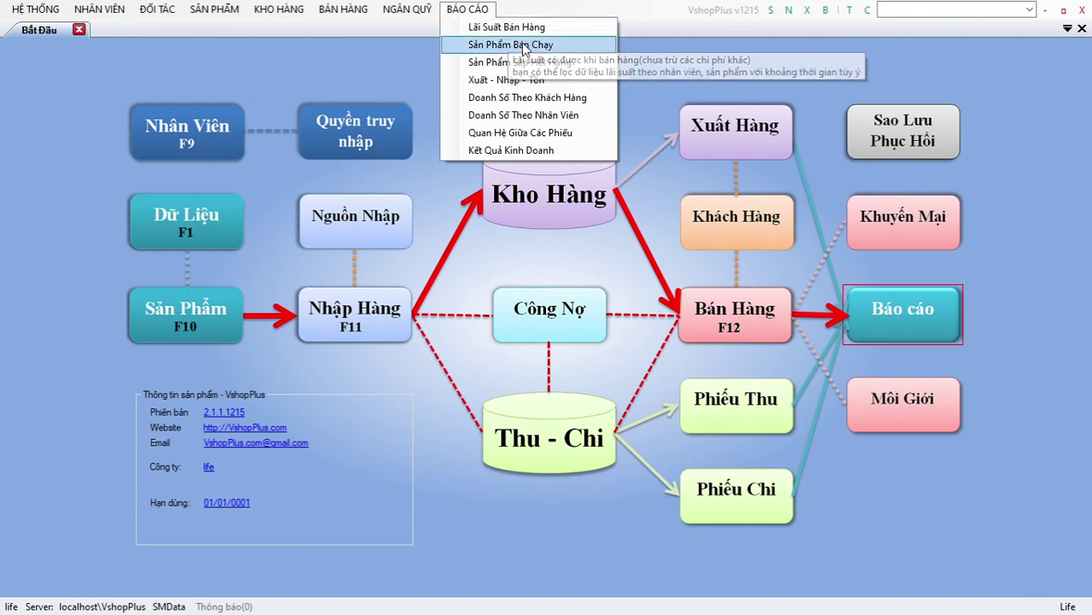
click(783, 74)
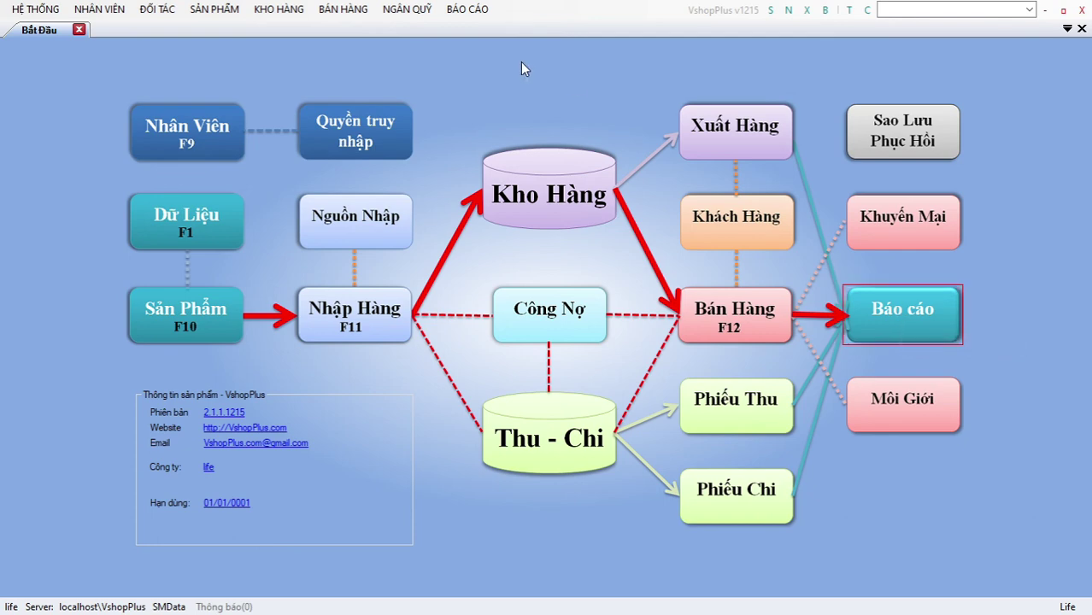
click(484, 11)
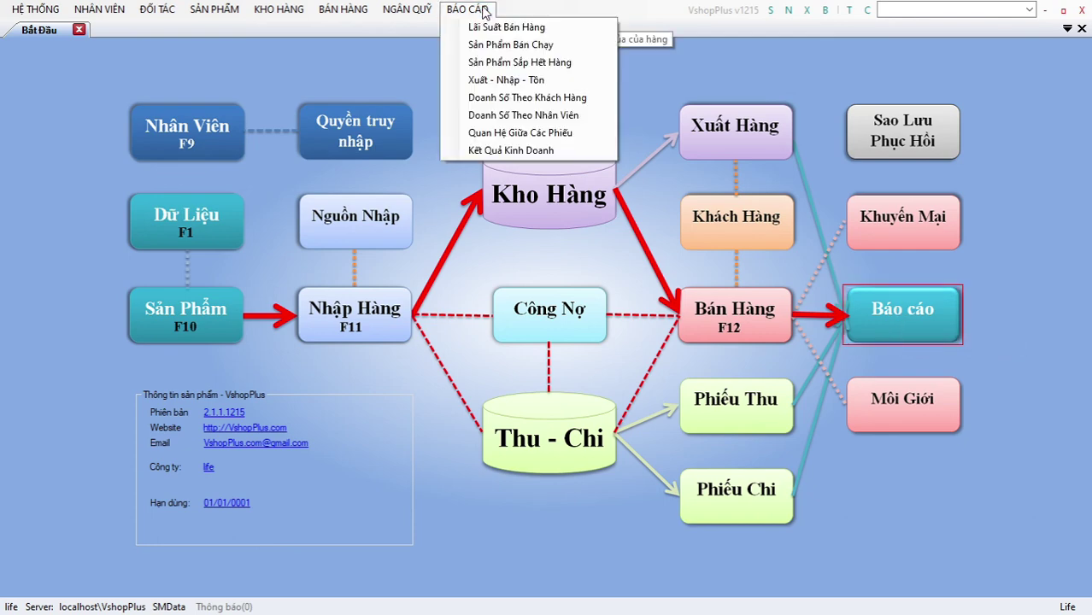
click(504, 27)
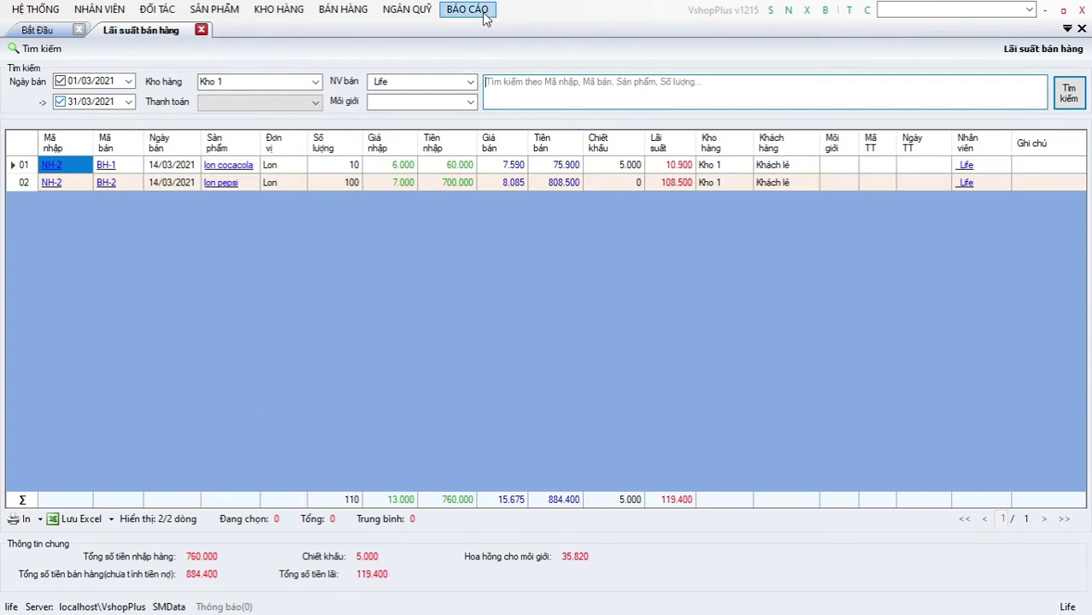
Step: View and close the Sản Phẩm Bán Chạy and Sản Phẩm Sắp Hết Hàng reports, then open Xuất - Nhập - Tồn
click(455, 18)
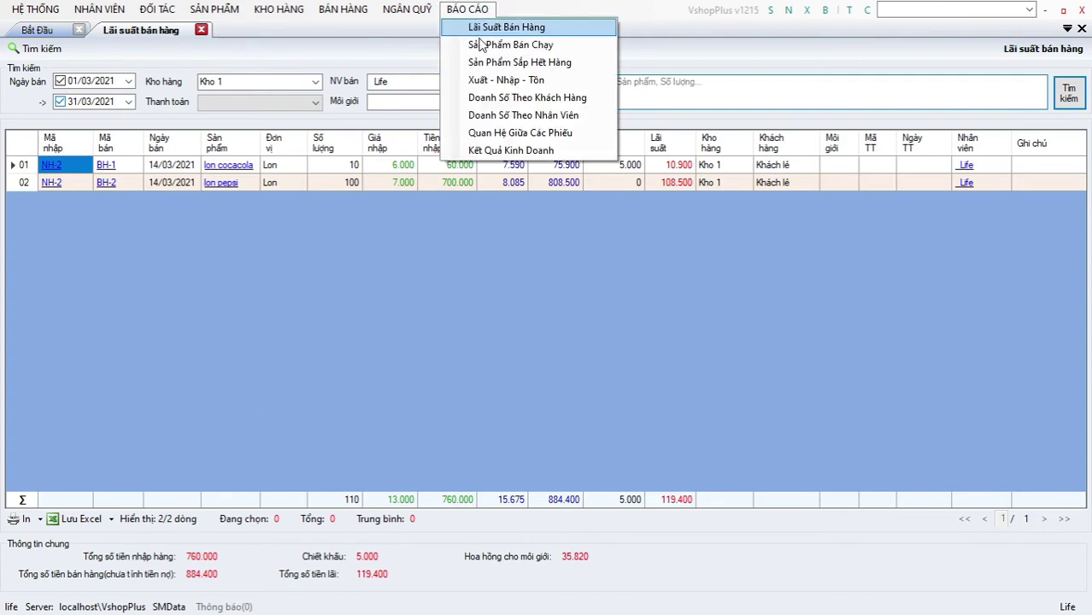
click(482, 44)
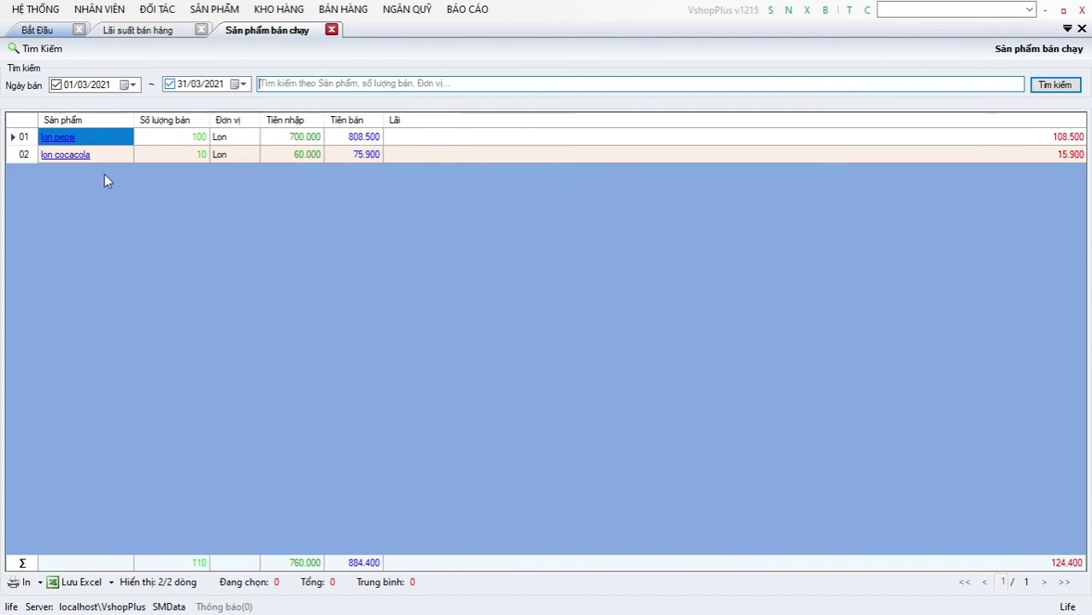
click(331, 30)
click(466, 10)
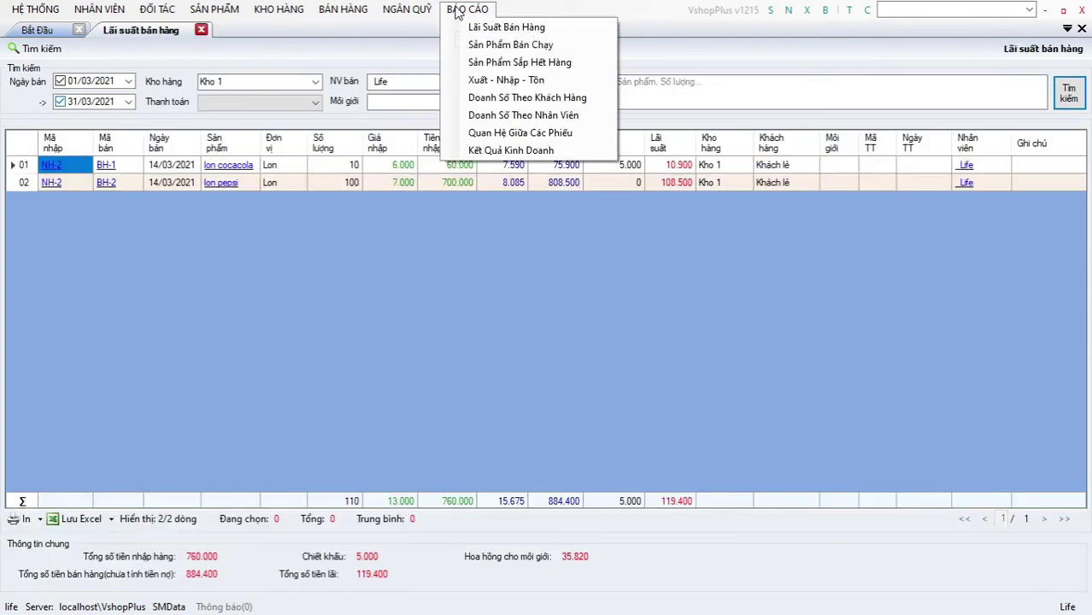
click(508, 64)
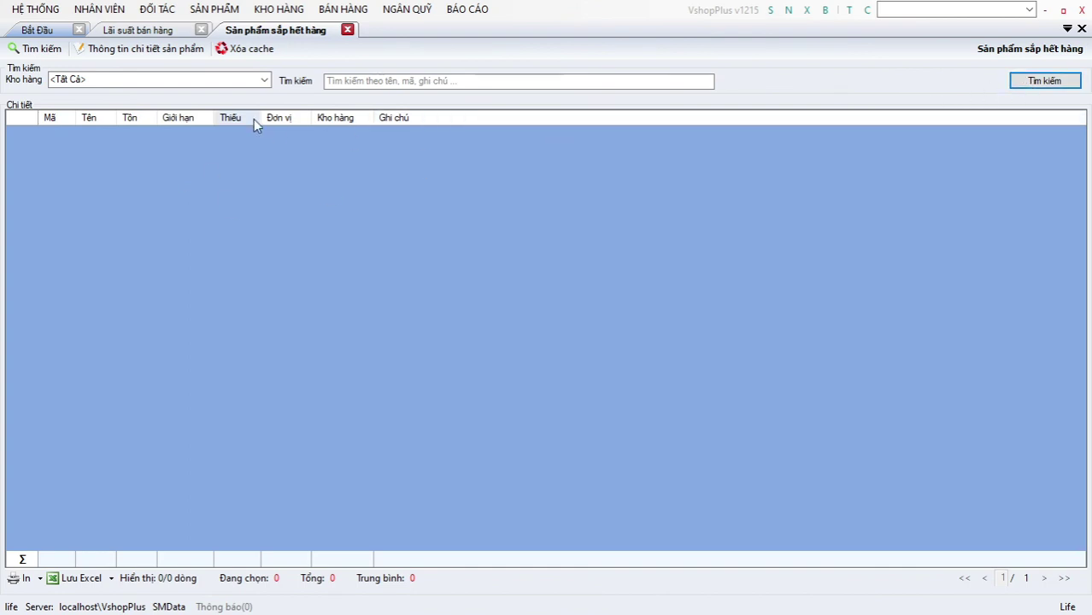
click(347, 29)
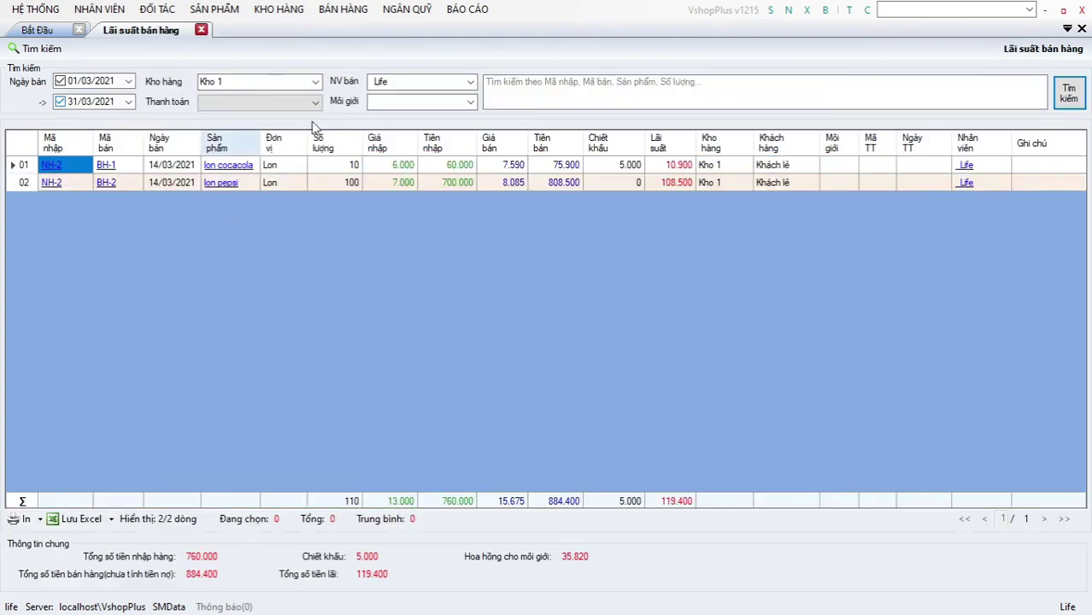
click(467, 10)
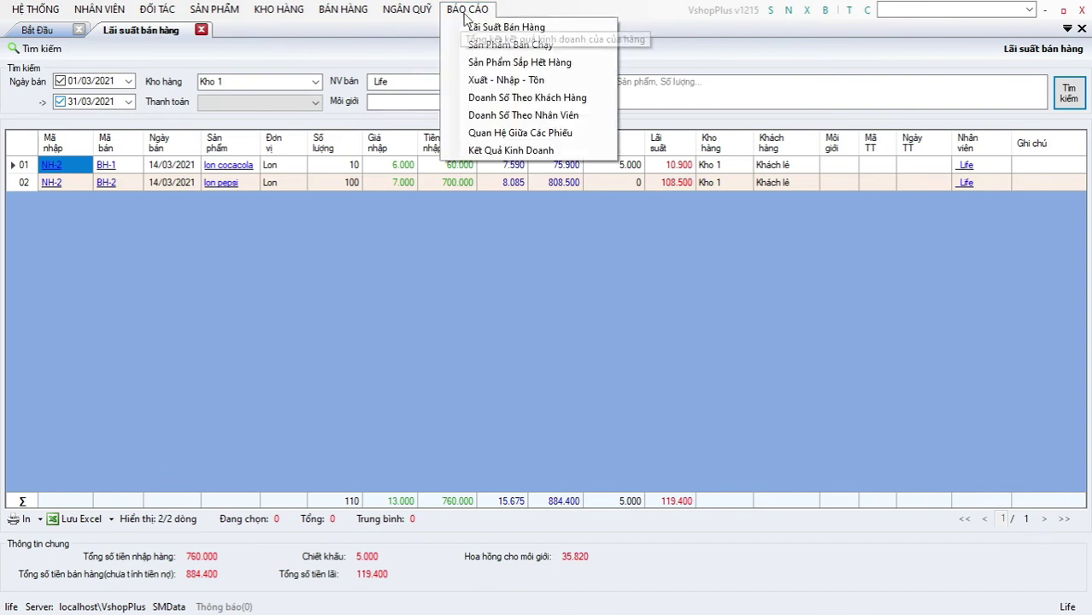
click(532, 83)
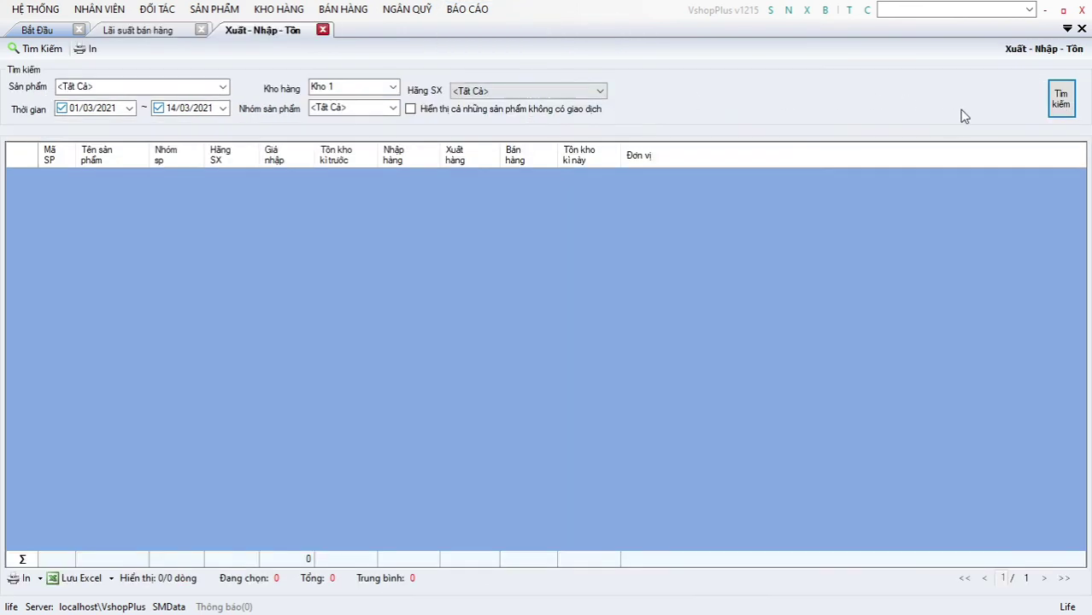
Step: Run Xuất - Nhập - Tồn for Kho 1 and check totals: 3.600 imported, 110 sold, 3.490 in stock
click(1040, 106)
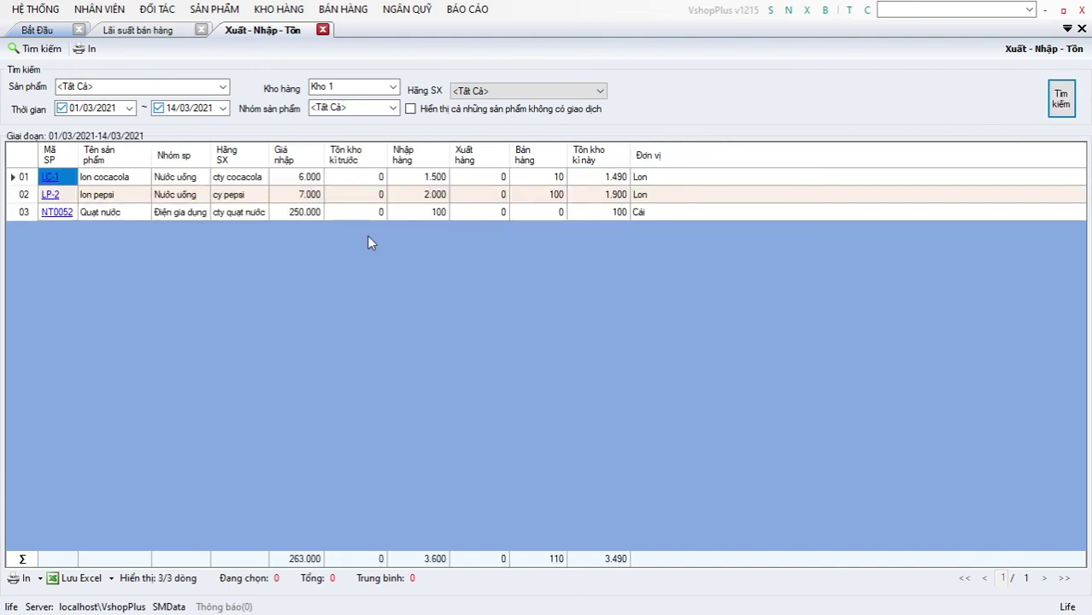
click(403, 179)
click(408, 193)
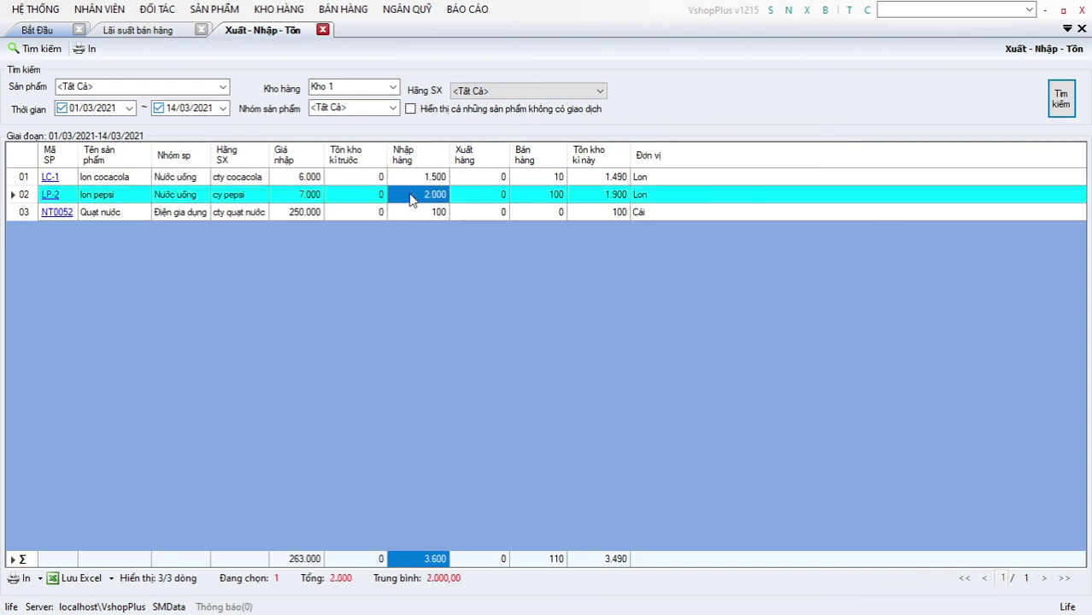
click(409, 213)
click(531, 179)
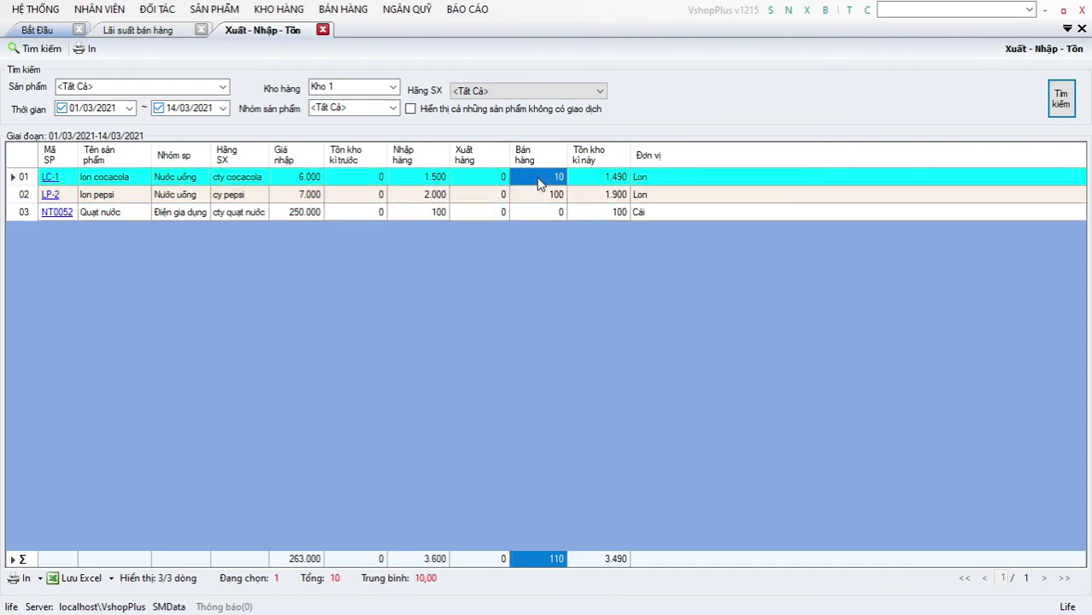
click(536, 196)
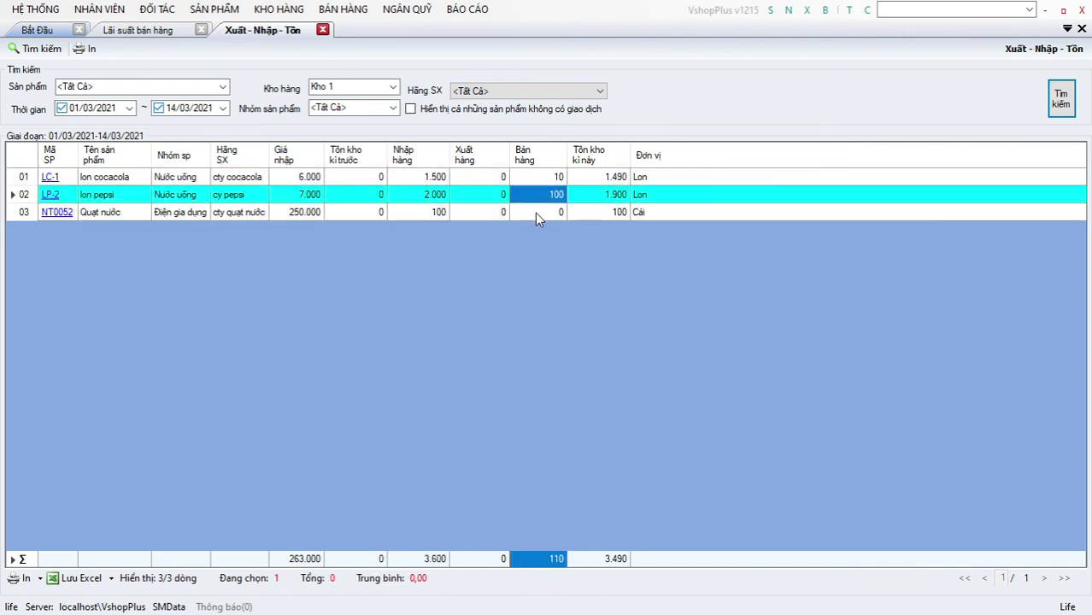
click(534, 211)
click(543, 179)
click(537, 196)
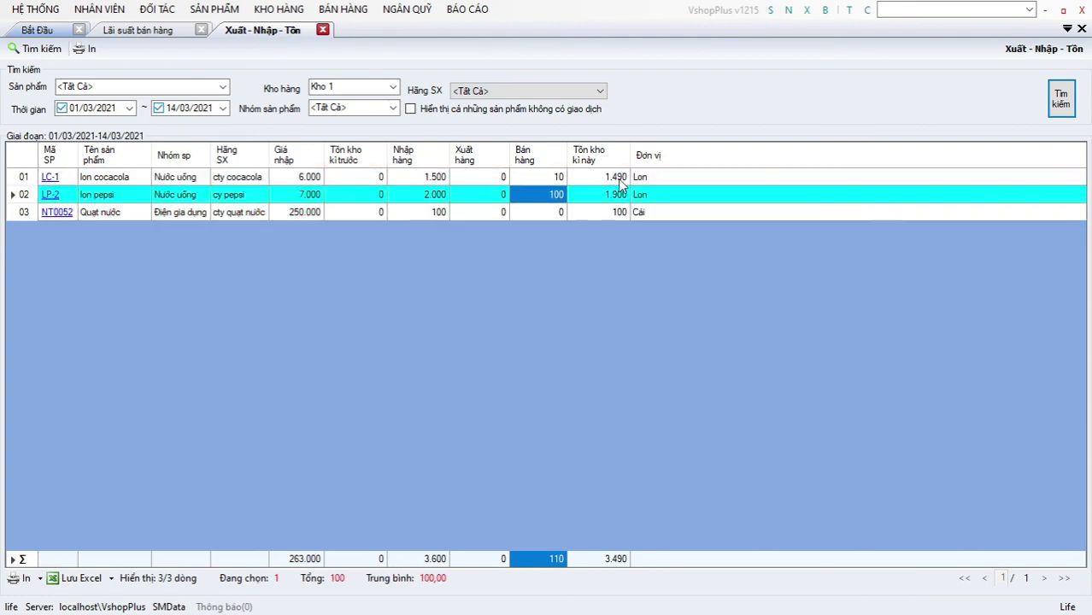
click(617, 179)
click(606, 211)
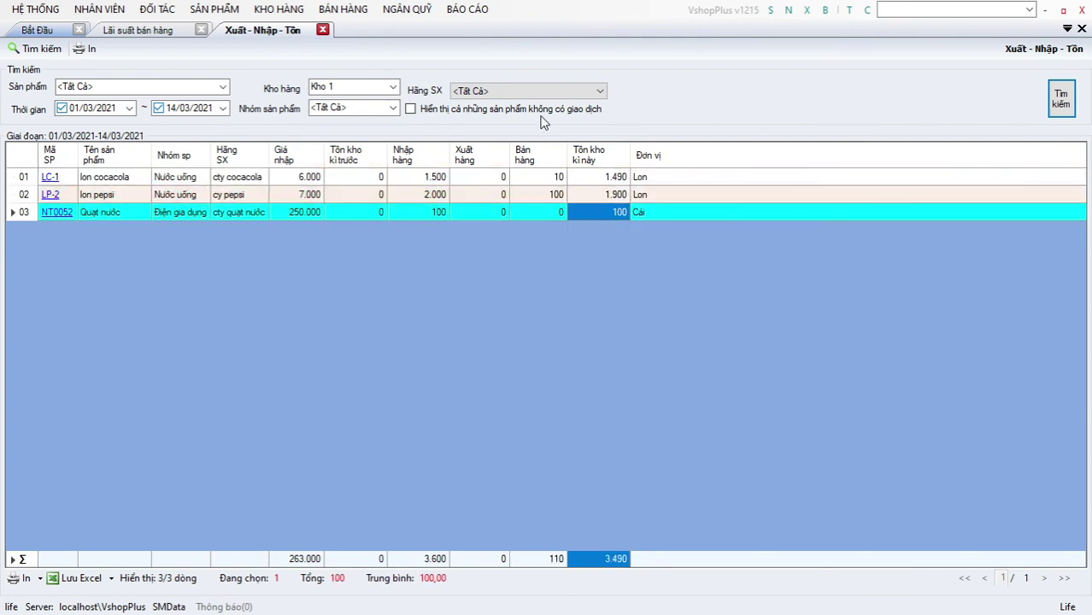
click(466, 9)
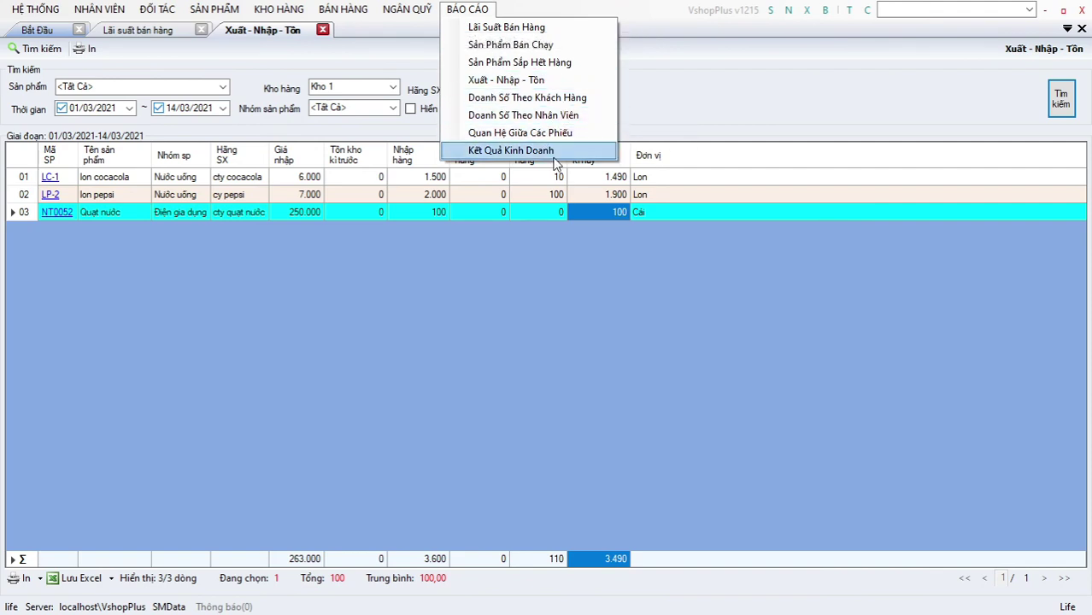
Step: View Doanh Số Theo Khách Hàng, close it plus the Xuất-Nhập-Tồn and Lãi suất reports, then minimize VshopPlus
click(561, 97)
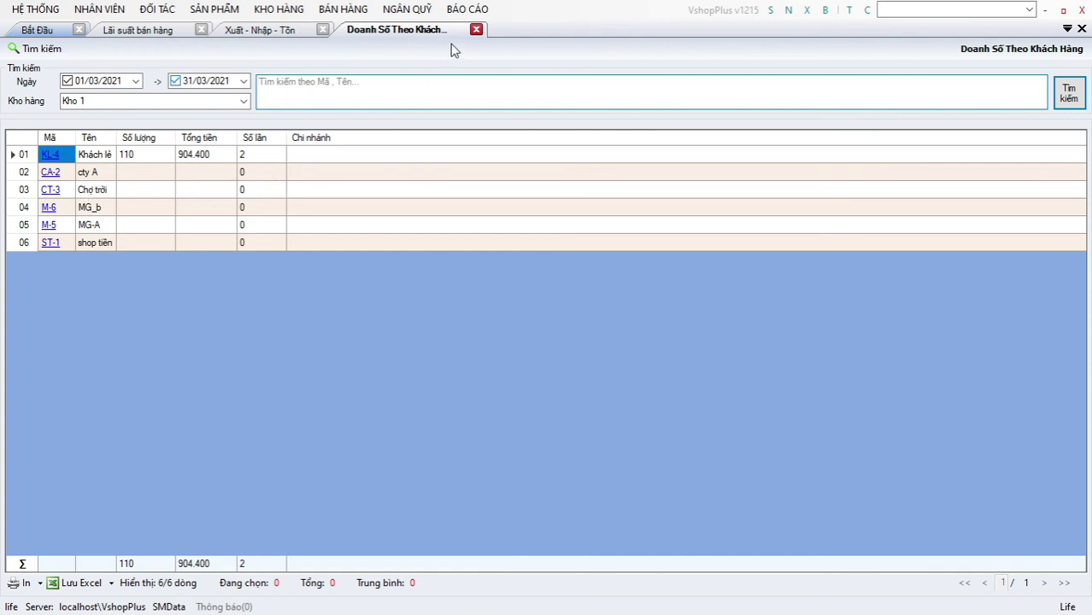
click(476, 29)
click(467, 9)
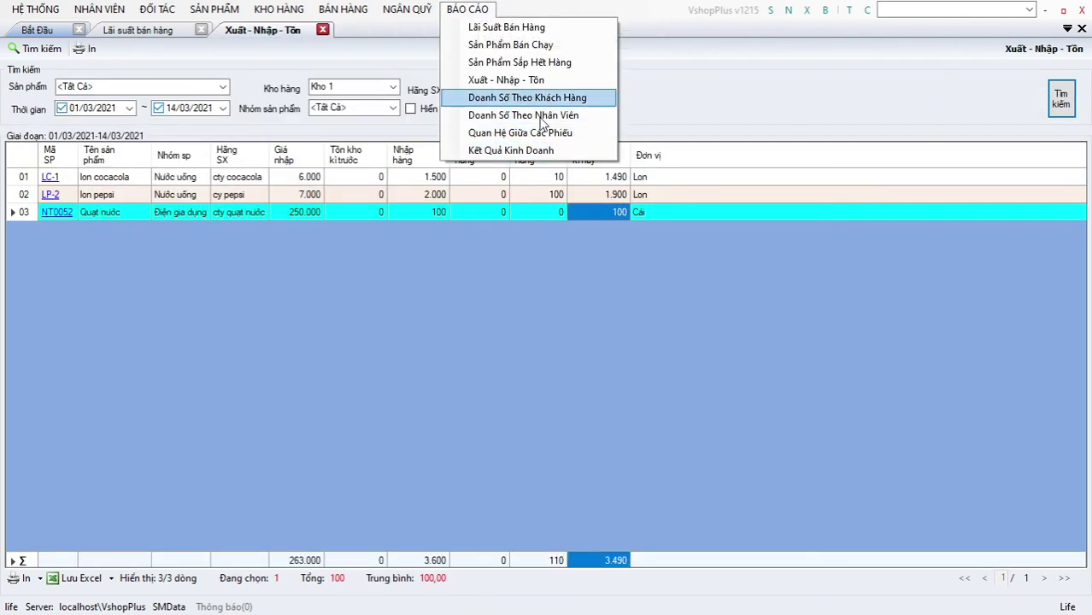
click(669, 79)
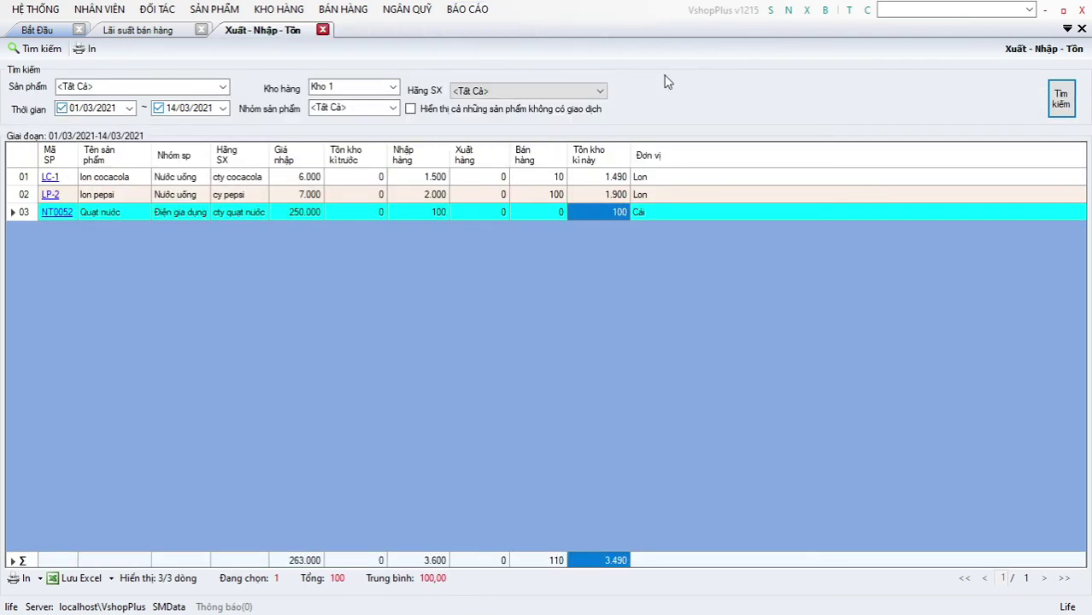
click(322, 29)
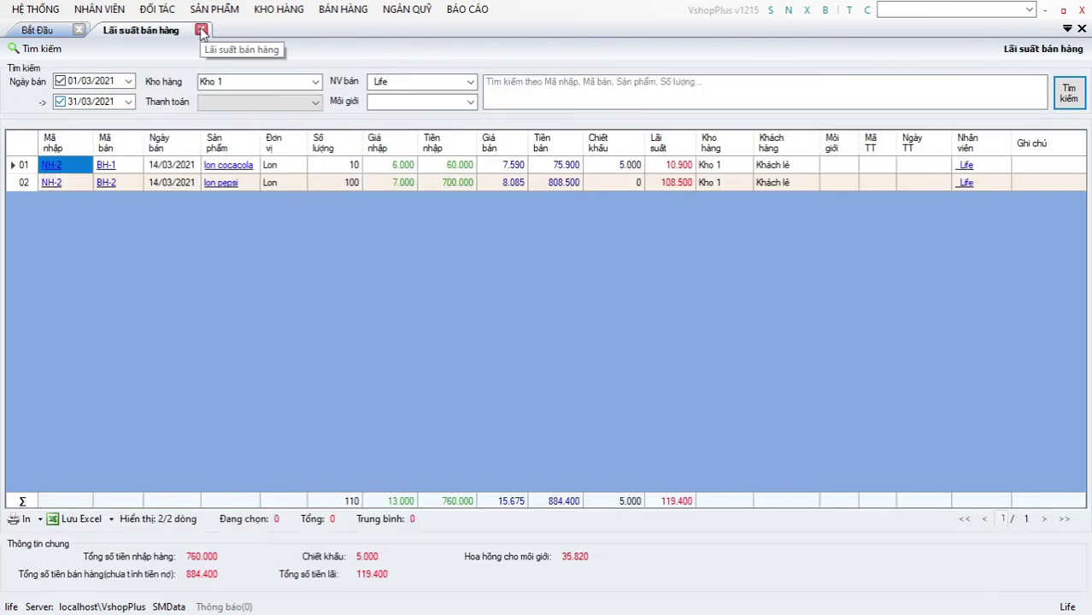
click(201, 30)
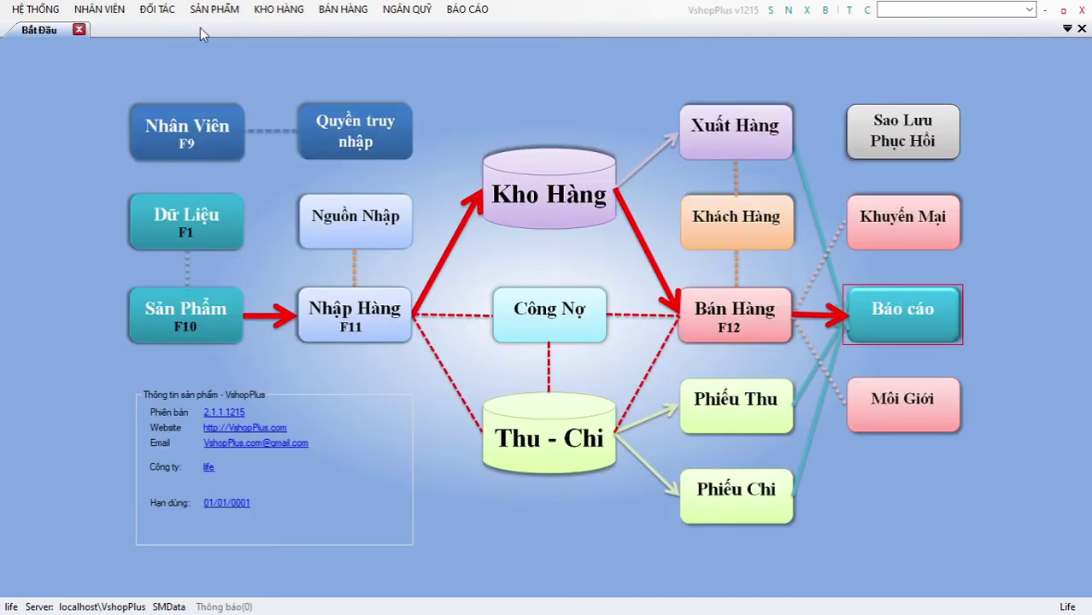
click(1044, 10)
Step: Highlight task 10, trả lương nhân viên, in Notepad and bring VshopPlus back to the front
drag(441, 245, 321, 245)
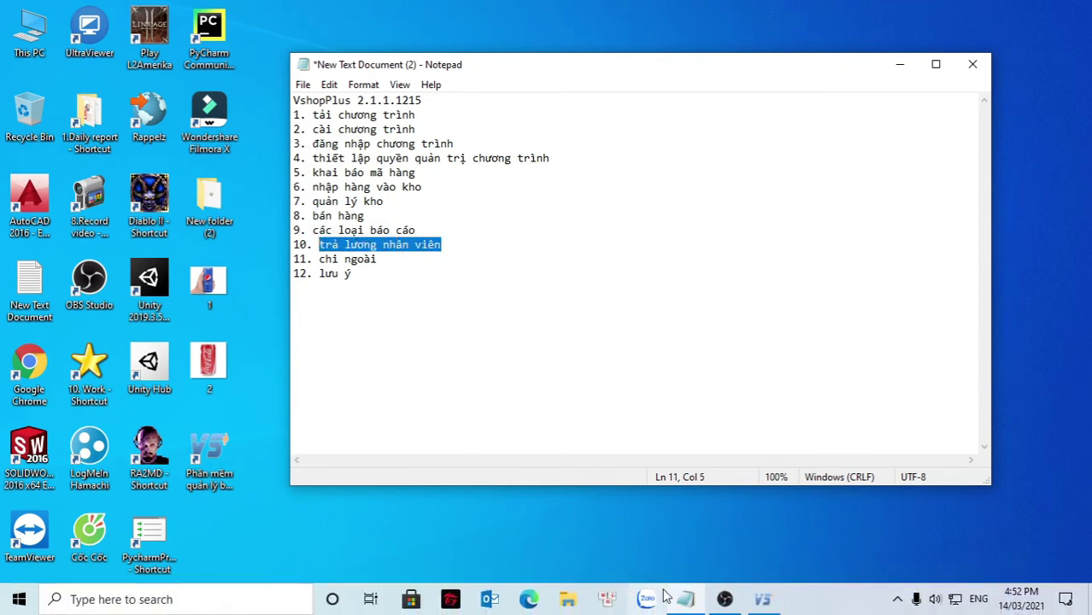
click(761, 598)
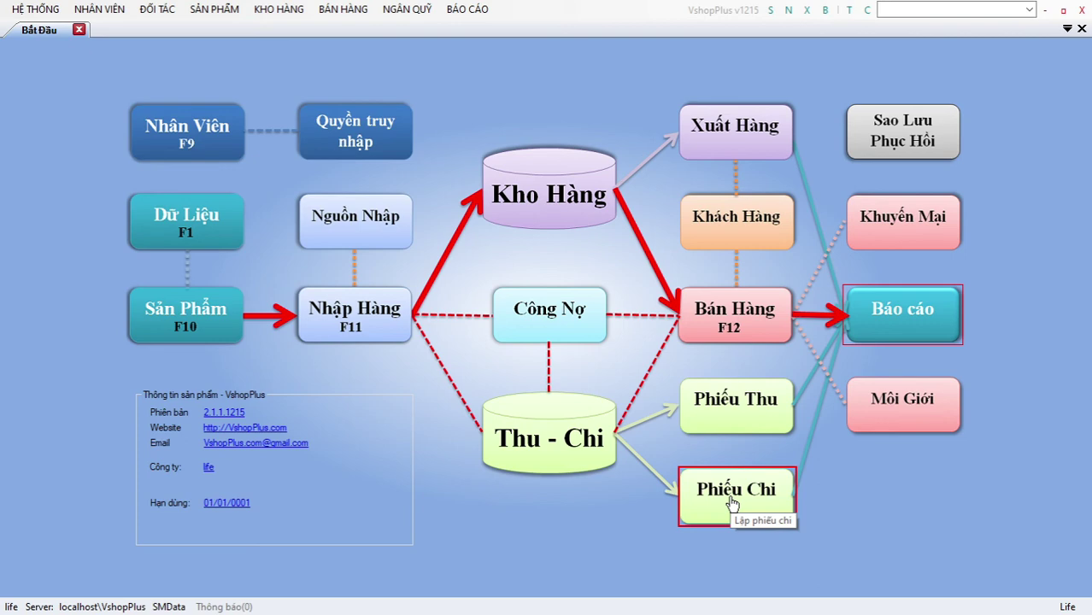
Step: Open the Thu - Chi ledger and check the receipt amounts of the sales entries
click(548, 448)
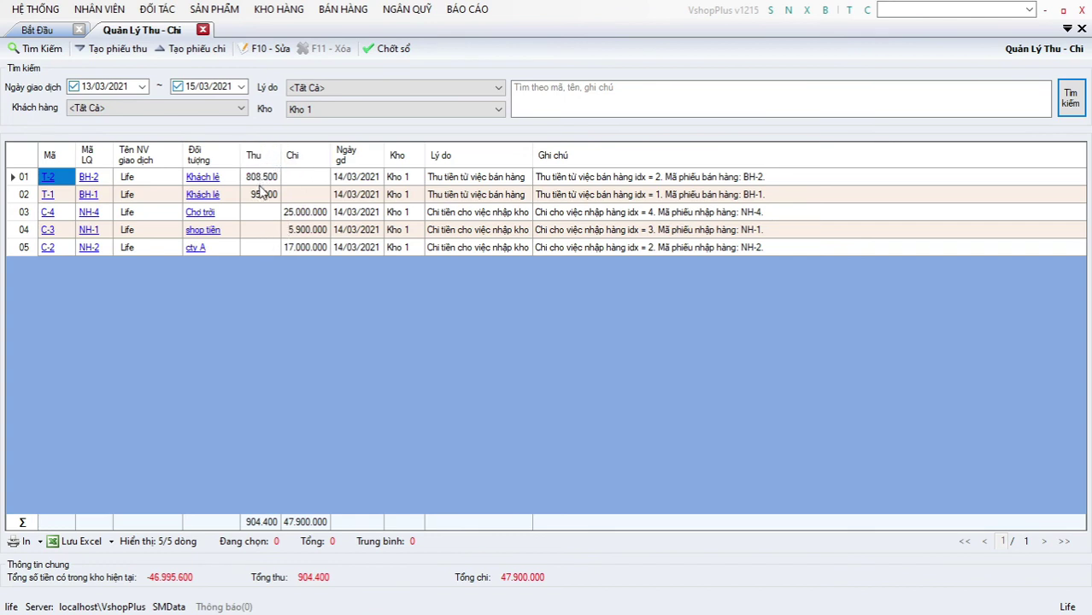
click(261, 177)
click(262, 195)
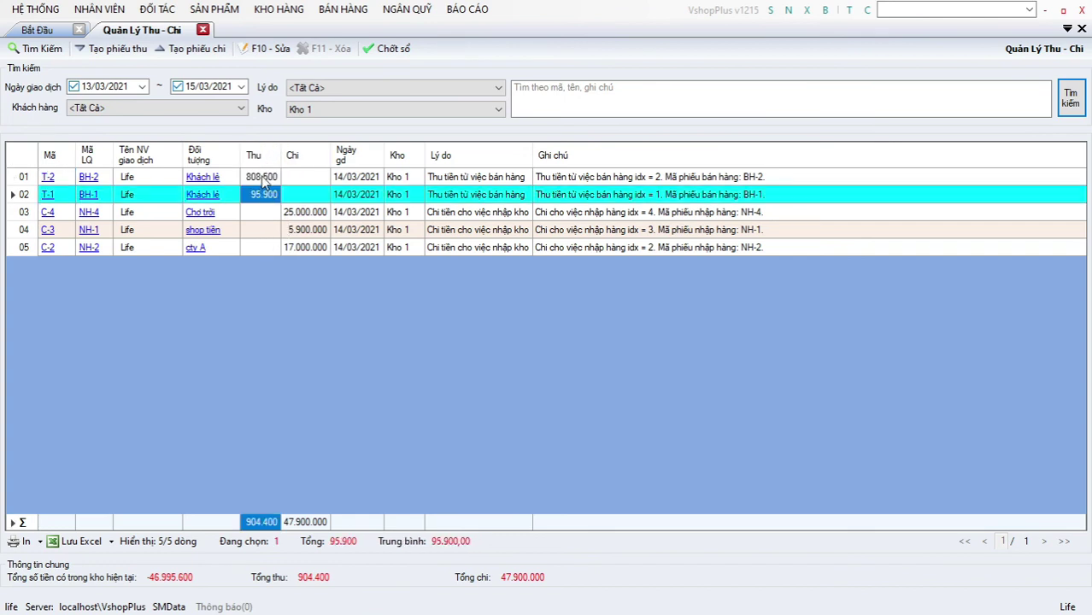
click(263, 178)
click(262, 196)
Step: Compare the import payment amounts, including the 17.000.000 entry, then return to Bắt Đầu
click(303, 213)
click(302, 231)
key(Down)
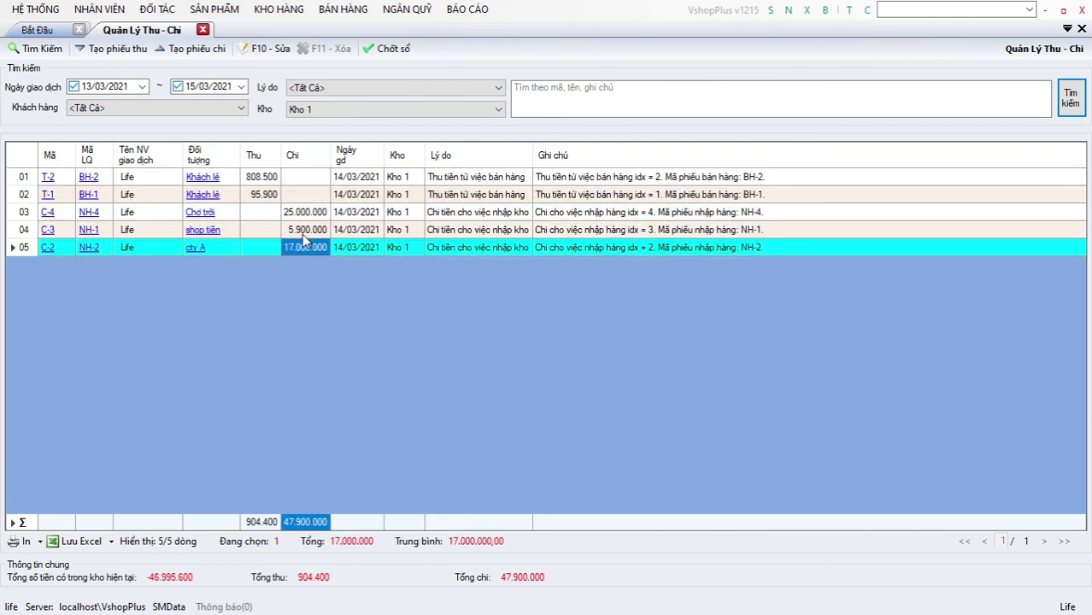
key(Up)
click(307, 214)
click(306, 231)
click(305, 248)
click(306, 213)
click(301, 253)
click(53, 31)
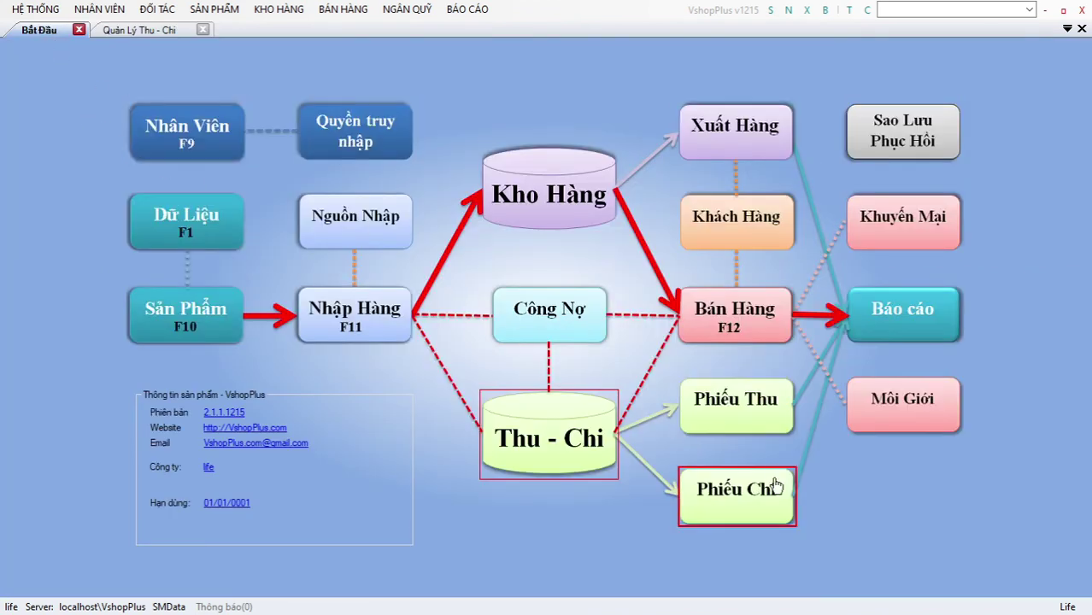
Step: Start a new payment voucher and keep the original staff member as issuer
click(726, 506)
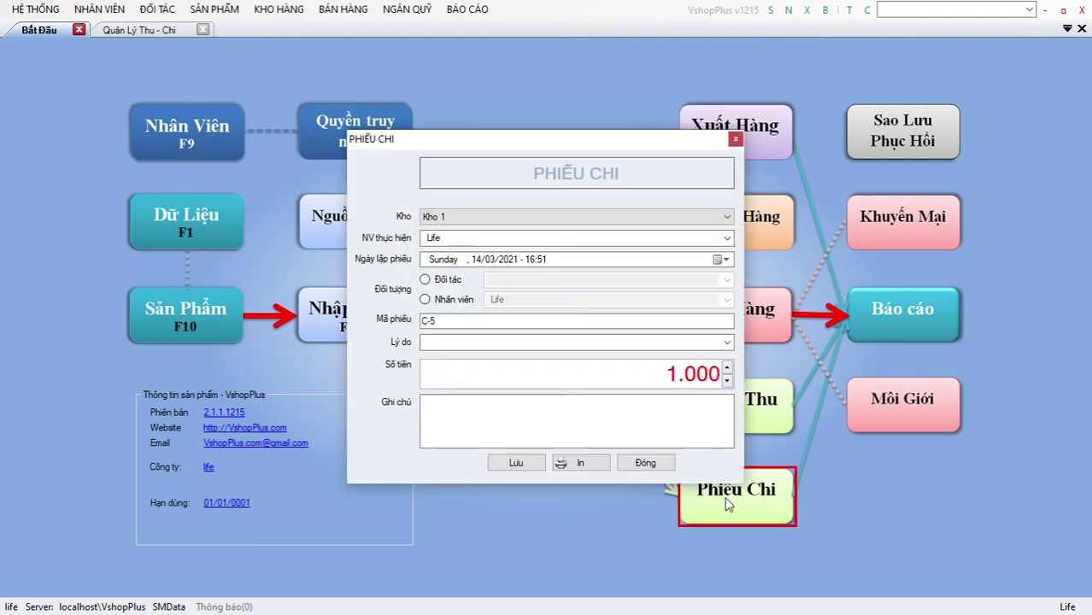
drag(552, 142, 557, 102)
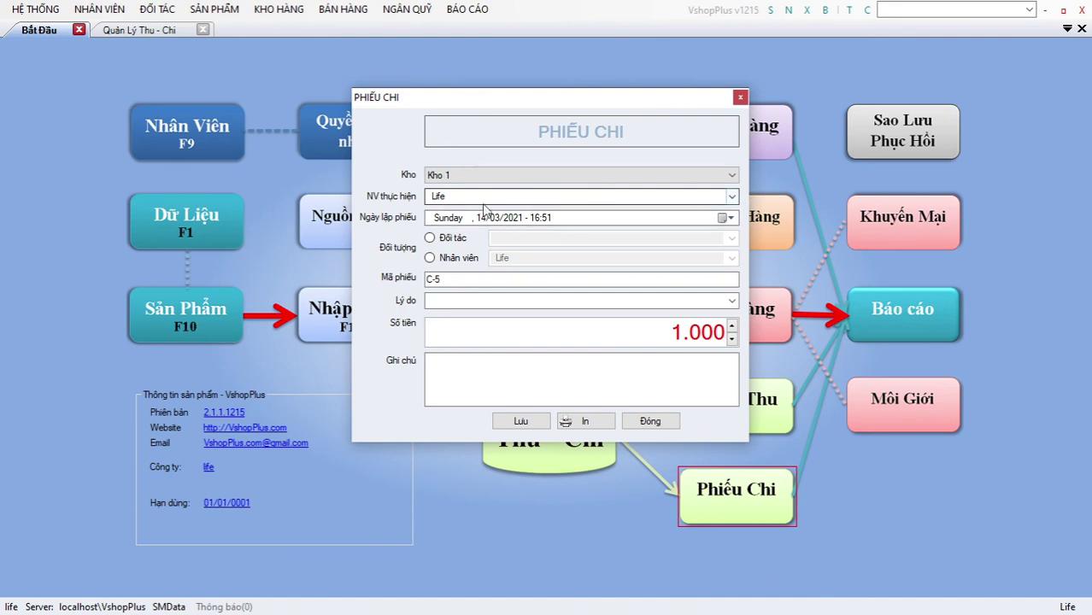
click(731, 197)
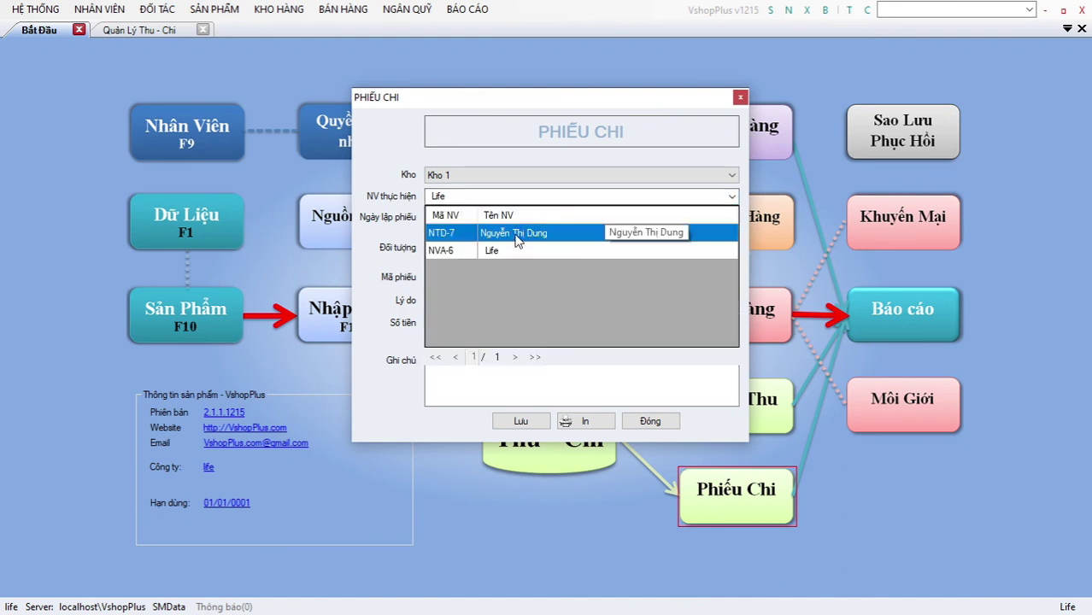
click(516, 242)
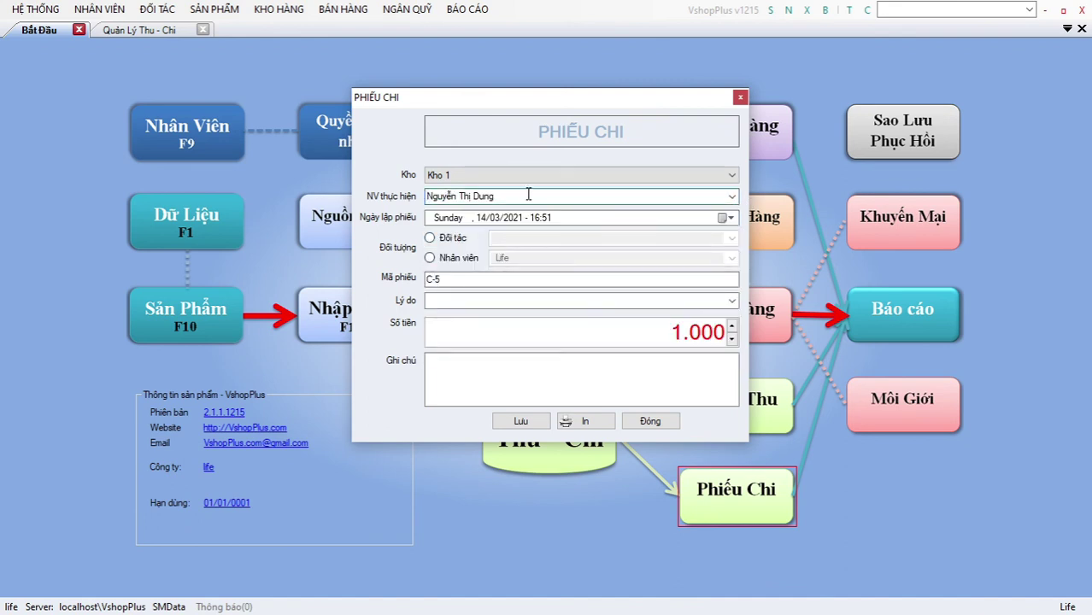
click(430, 258)
click(731, 258)
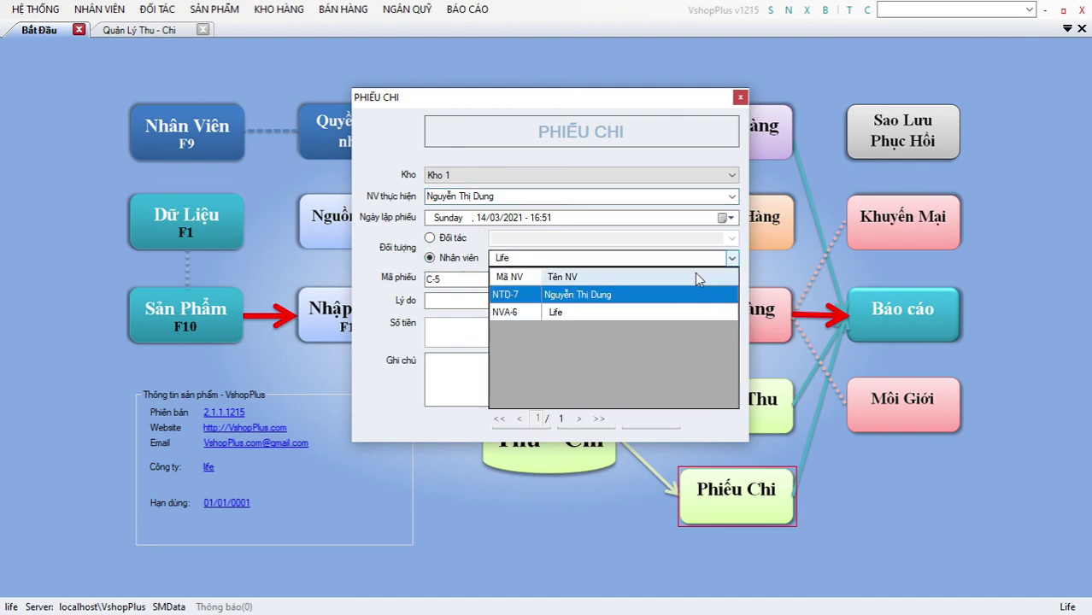
click(731, 196)
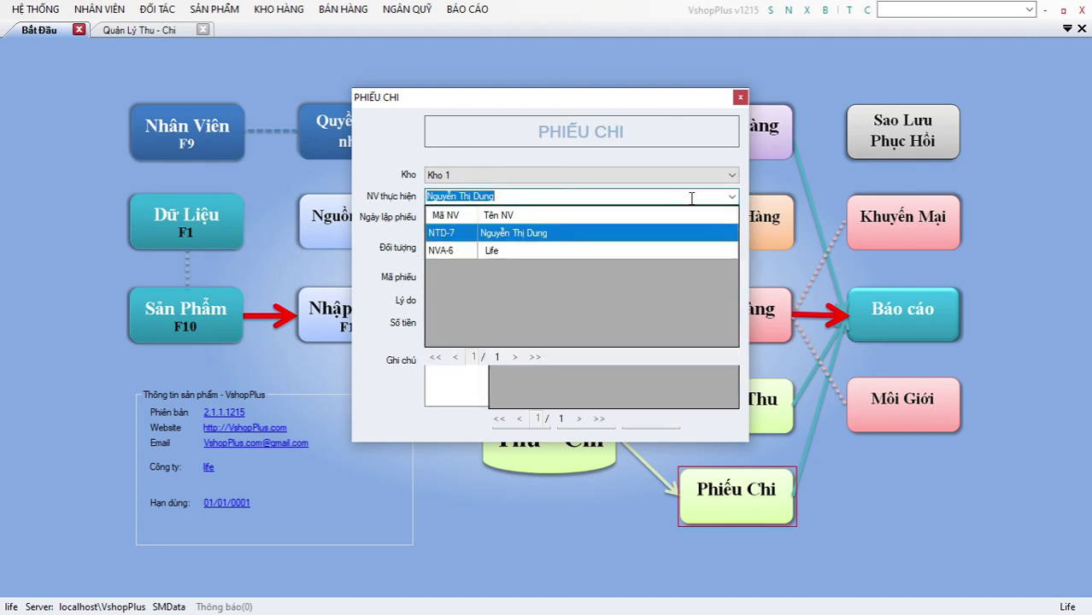
click(537, 250)
click(479, 197)
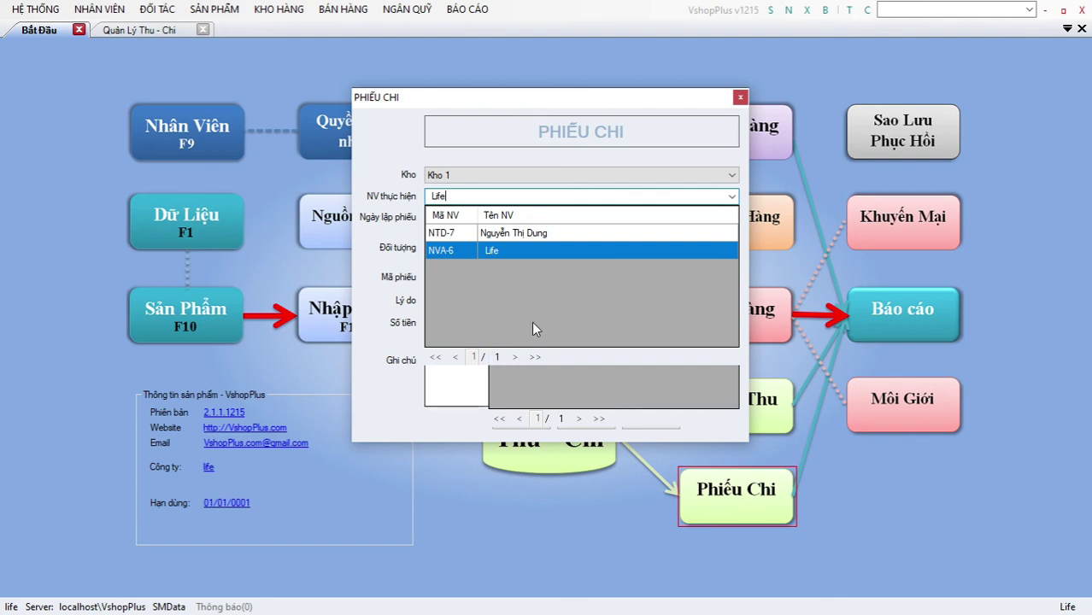
click(641, 196)
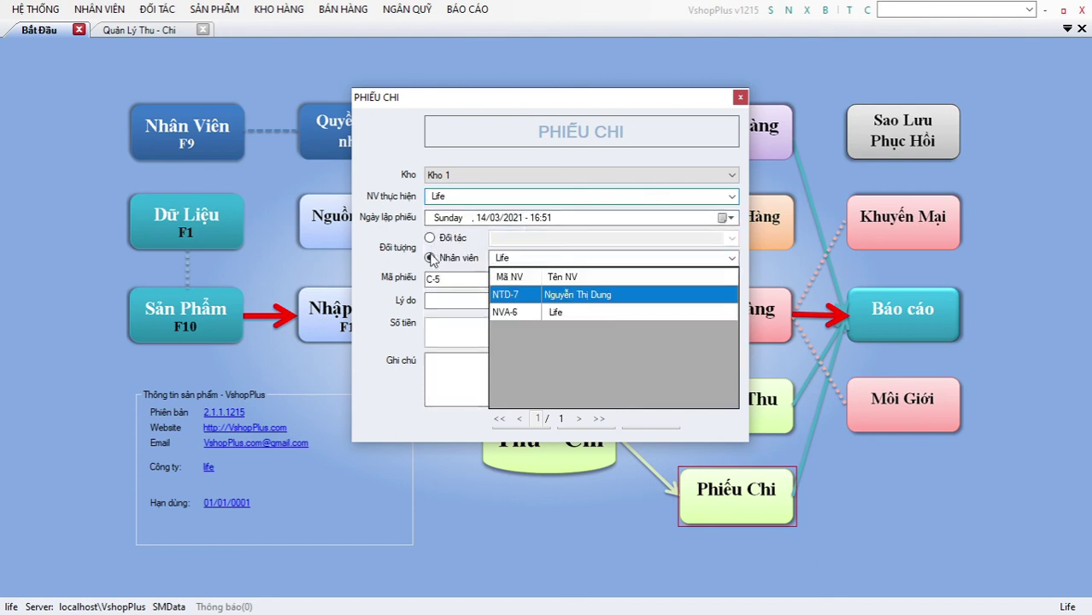
Step: Choose the salary recipient, with reason 'trả lương' and note 'trả lương tháng'
click(608, 294)
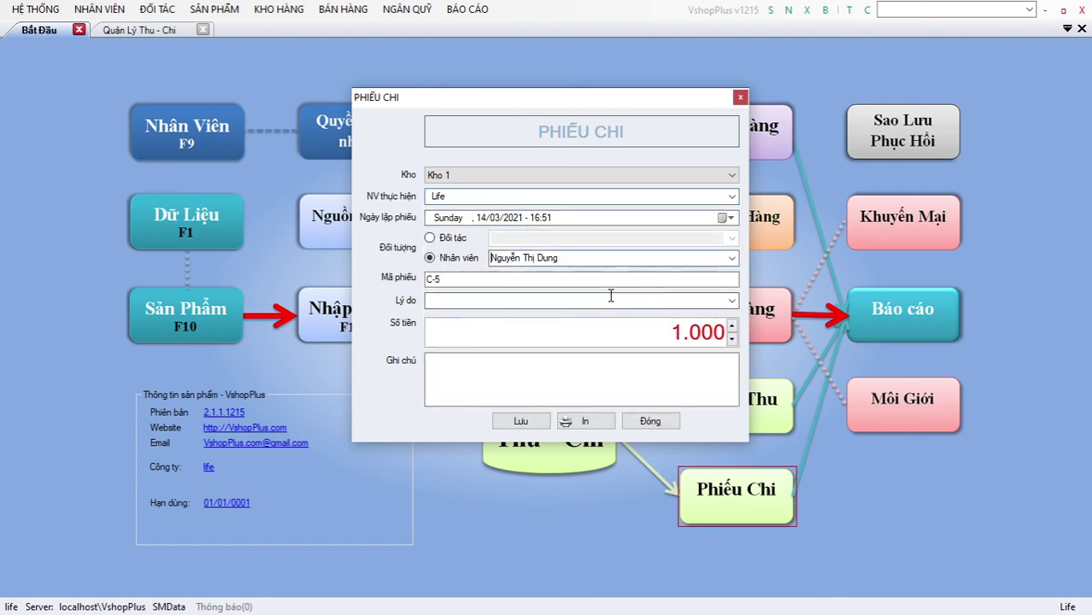
click(472, 298)
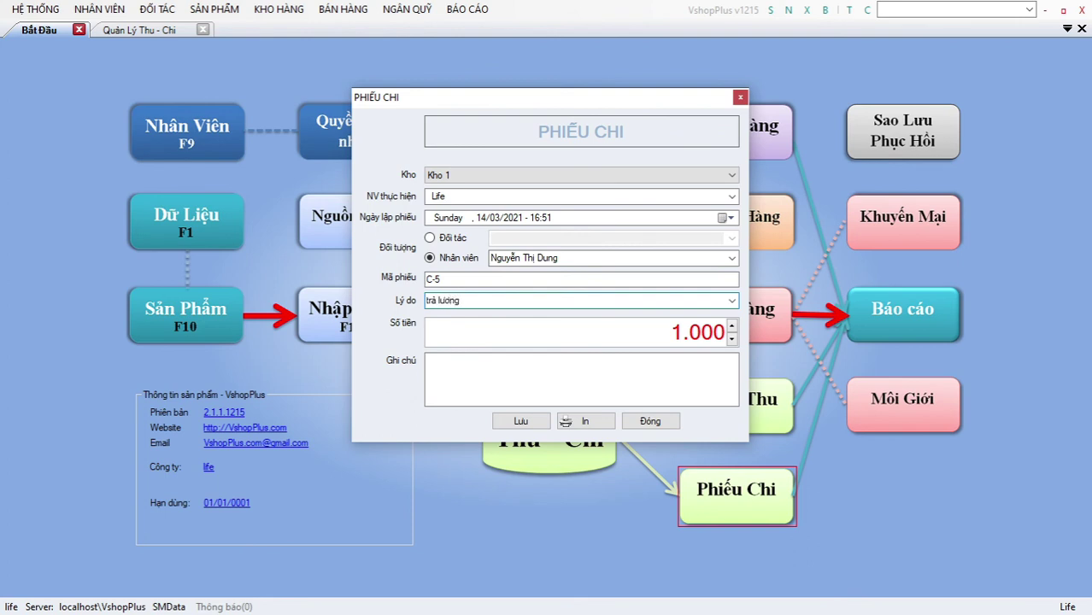
click(505, 395)
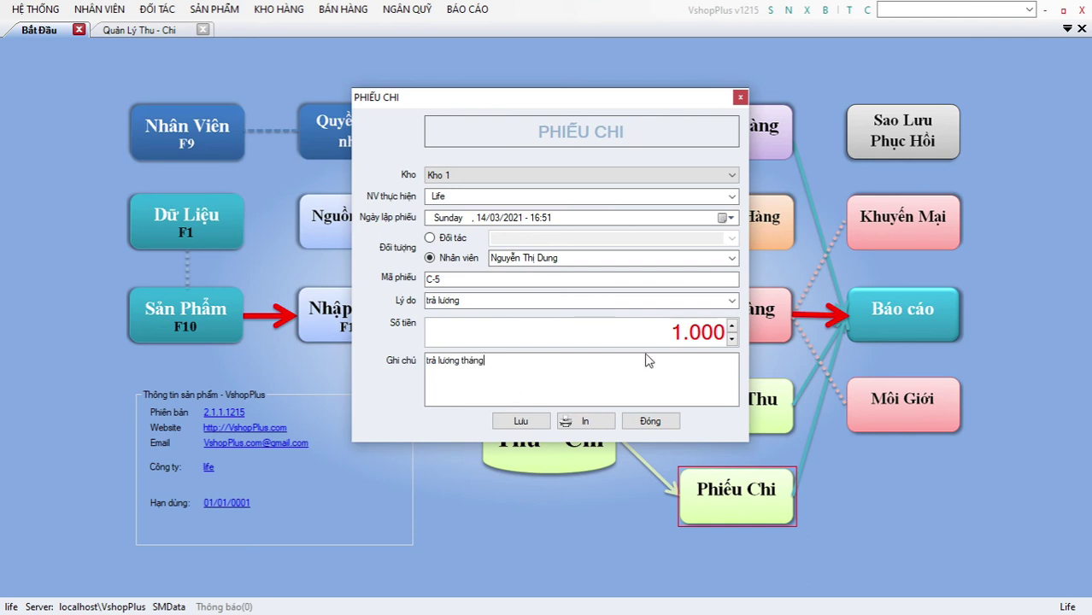
Step: Complete the amount as 100.000, verify it, and move the form aside
click(682, 345)
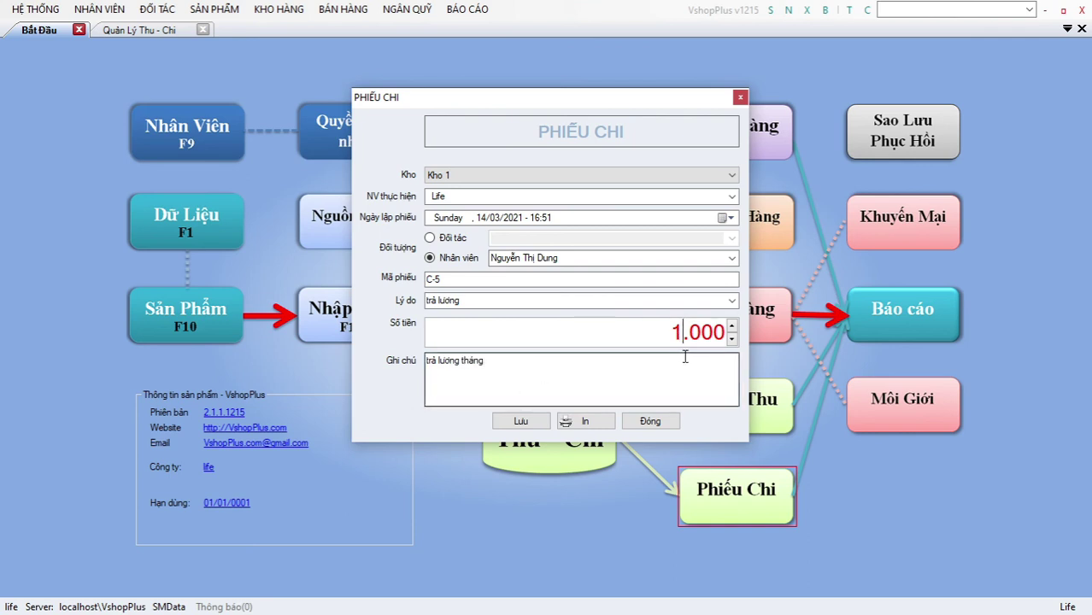
text(00)
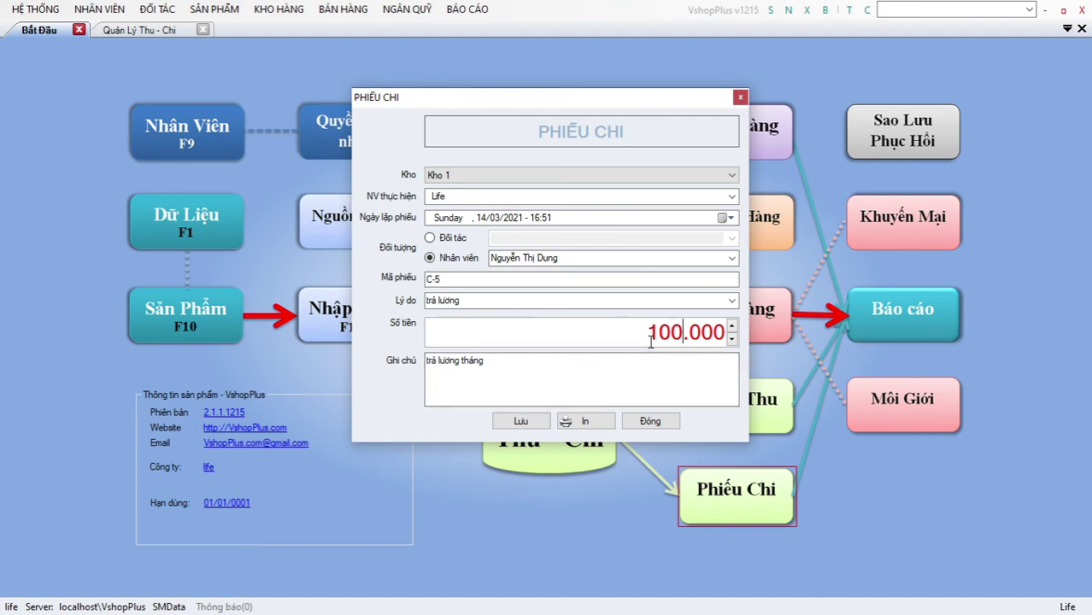
drag(648, 342, 726, 336)
click(686, 379)
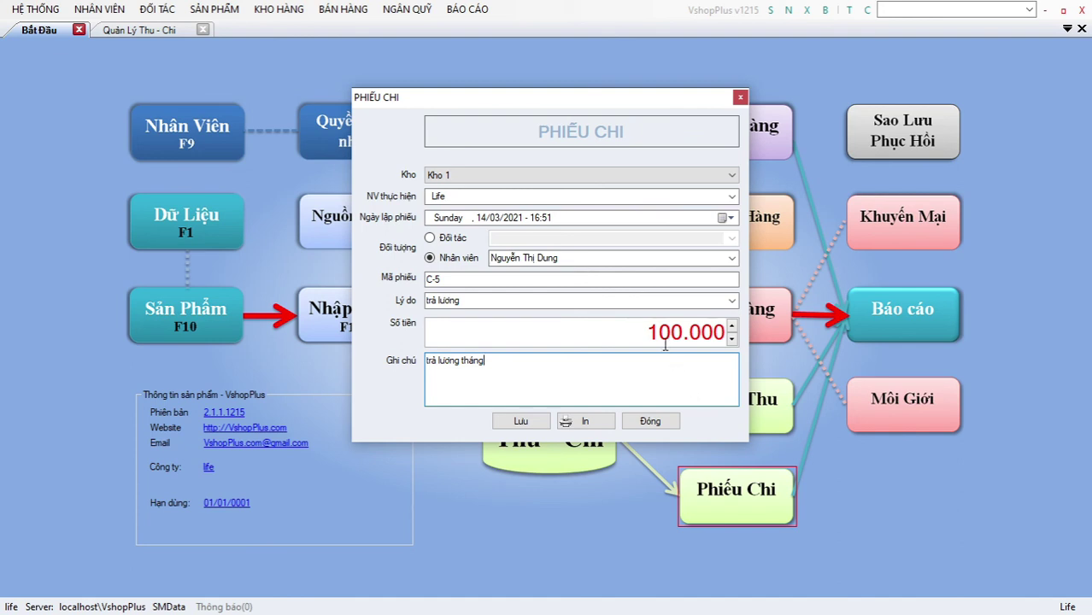
drag(646, 333, 728, 337)
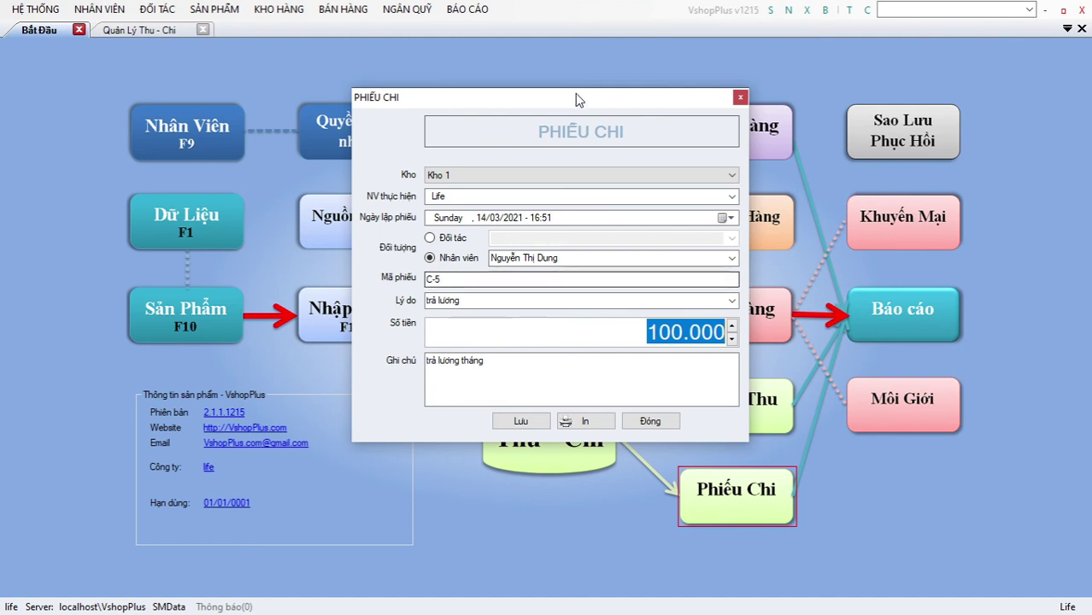
drag(574, 97, 514, 78)
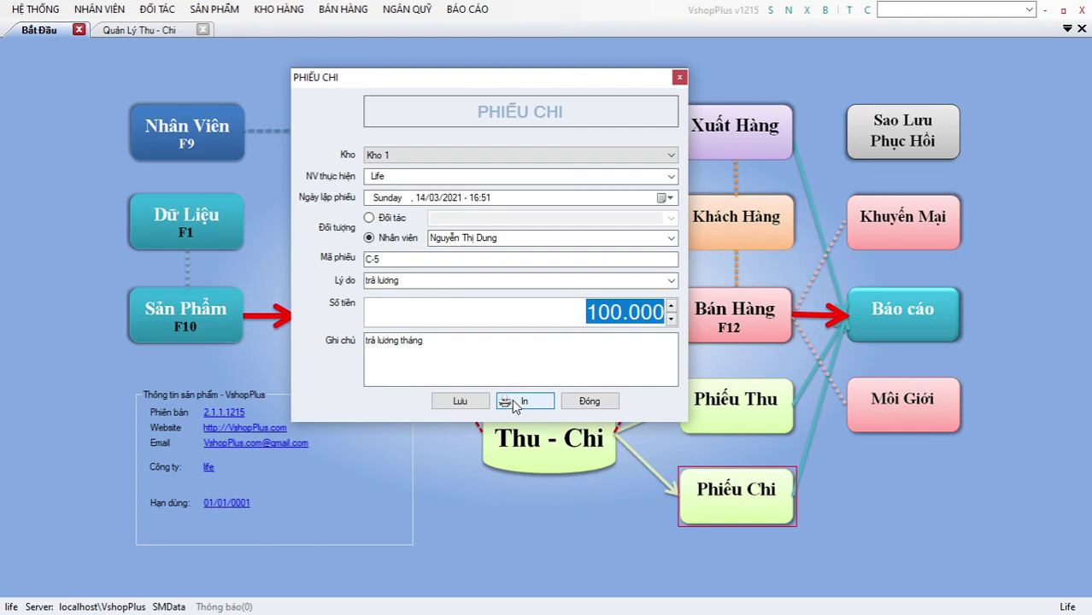
Step: Preview the C-5 voucher printout, checking recipient, 100.000 amount and signature labels
click(510, 402)
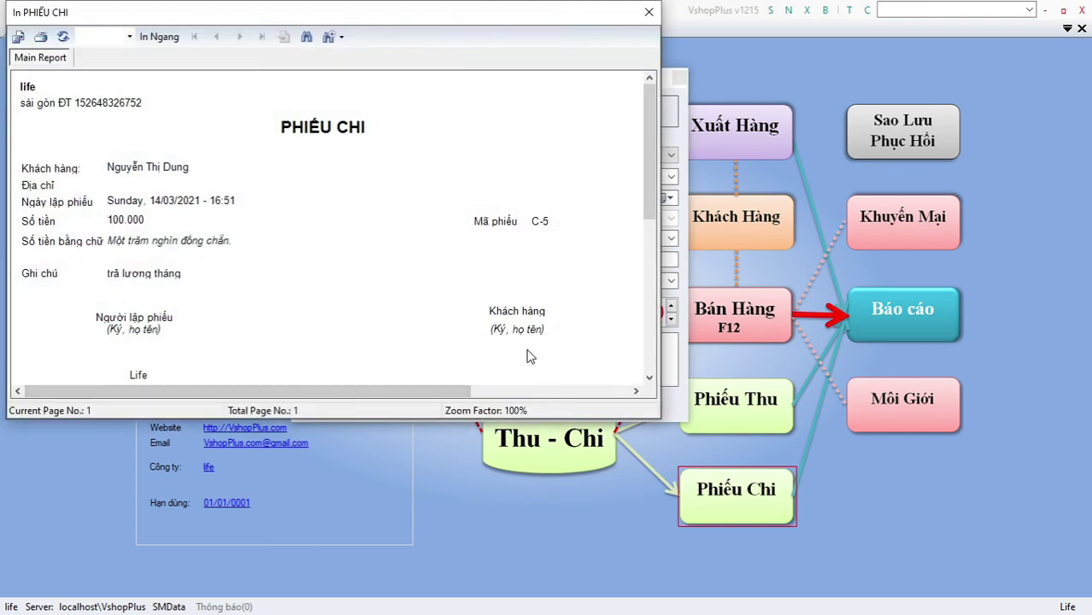
scroll(526, 318, down, 5)
scroll(527, 321, up, 5)
scroll(526, 319, down, 3)
scroll(526, 320, up, 3)
drag(654, 194, 630, 195)
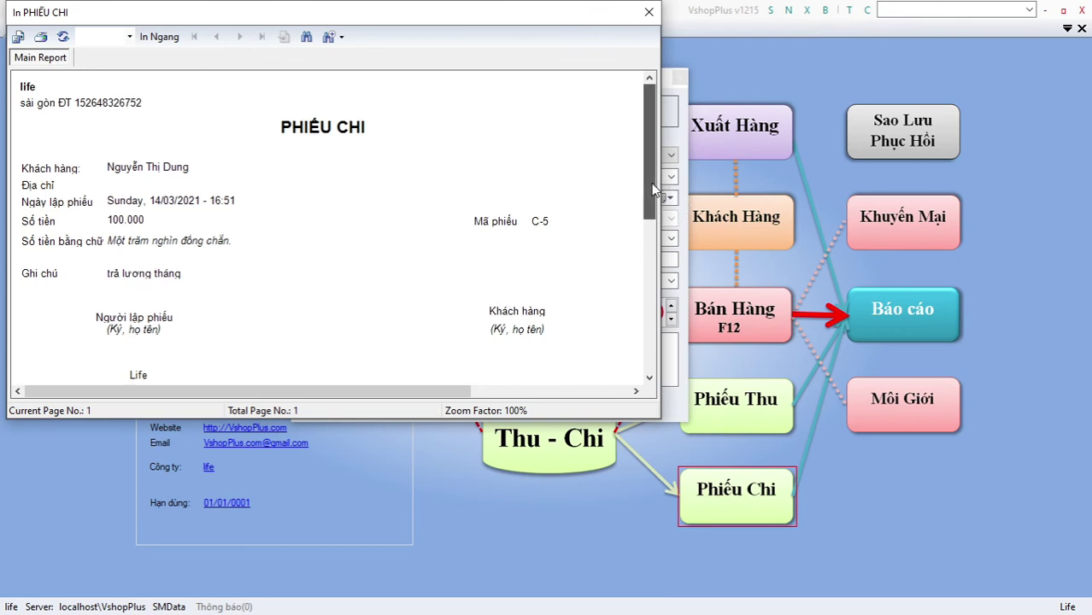
click(193, 170)
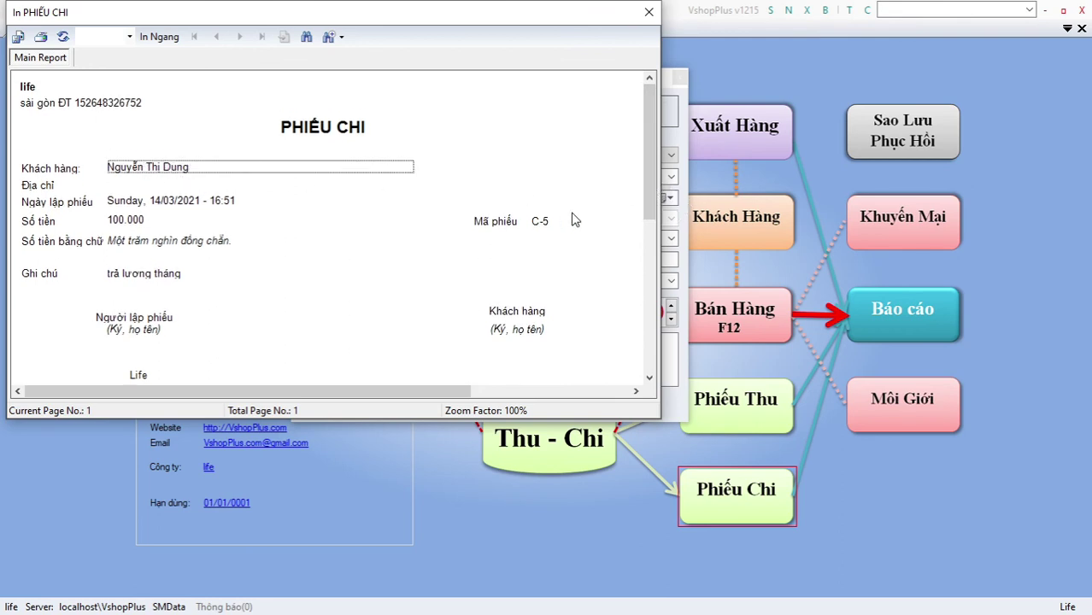
drag(645, 202, 644, 215)
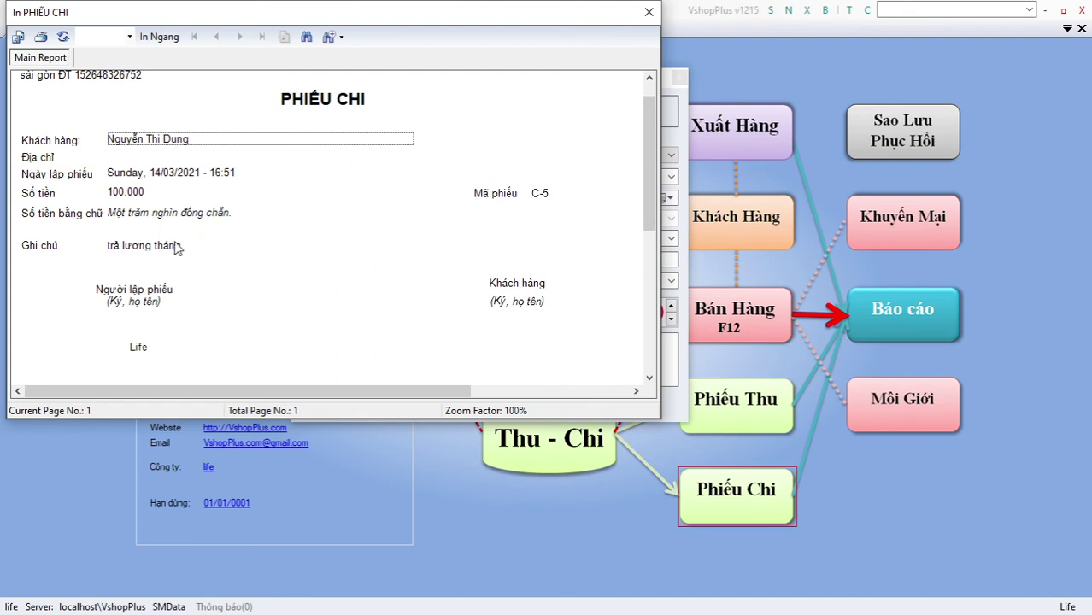
click(124, 199)
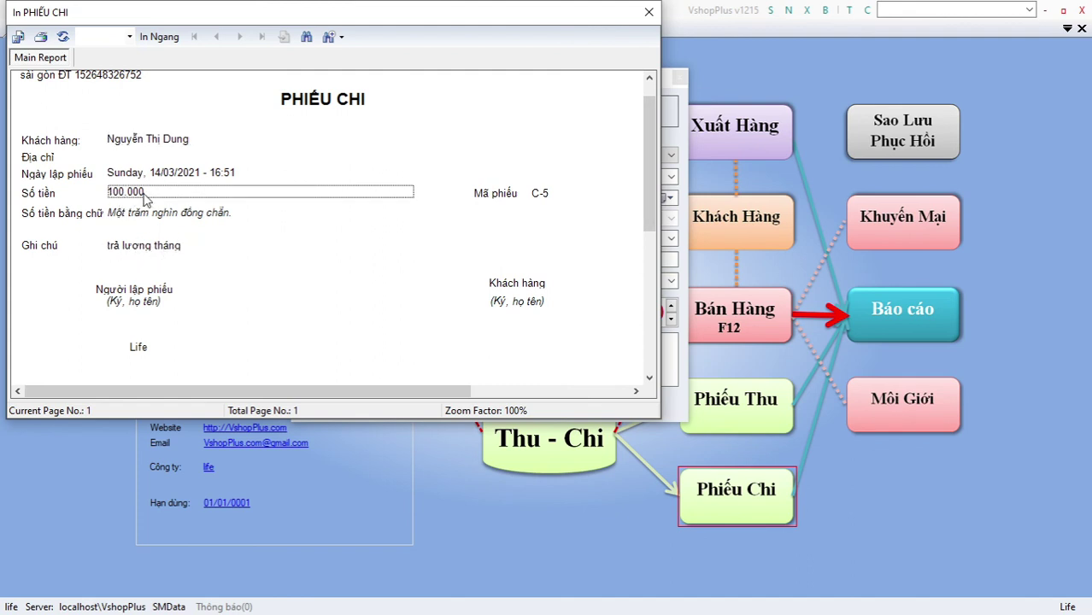
click(181, 295)
click(502, 286)
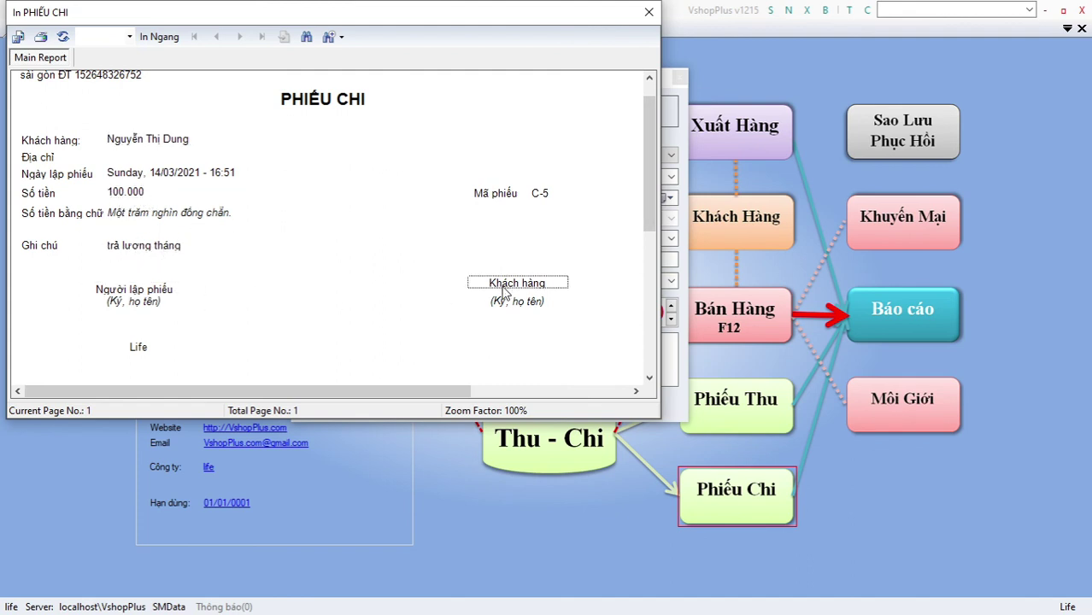
scroll(649, 171, up, 1)
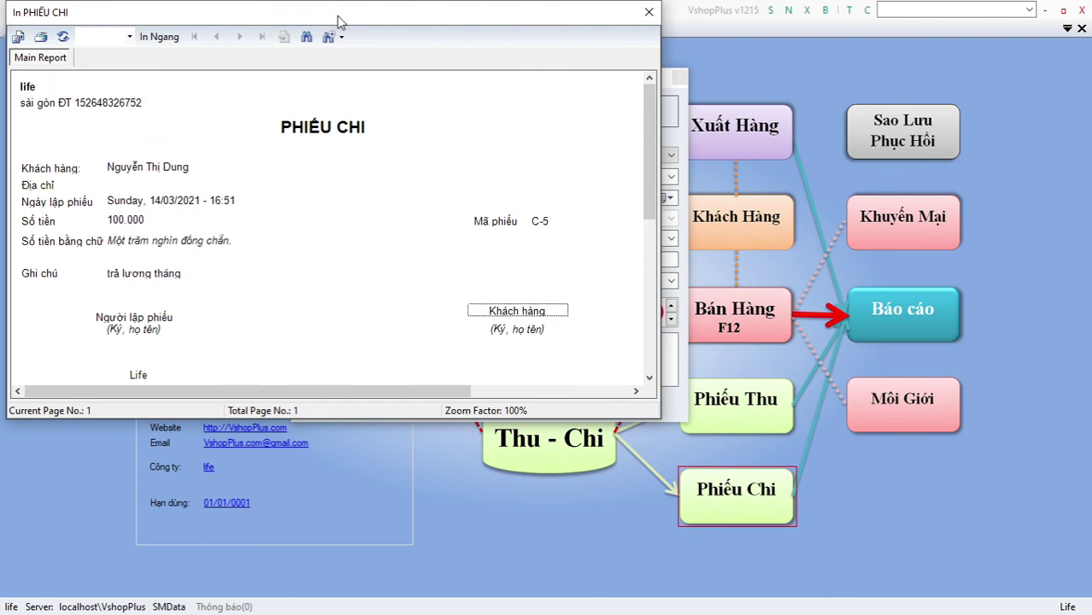
Step: Print the C-5 voucher, close the preview, and save it
drag(337, 21, 437, 84)
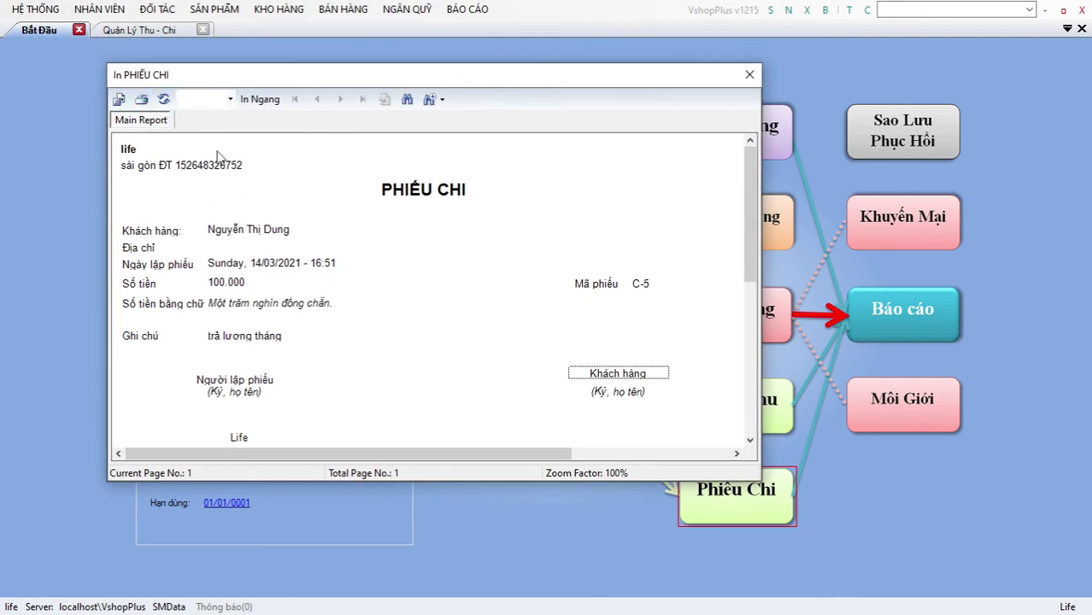
click(142, 101)
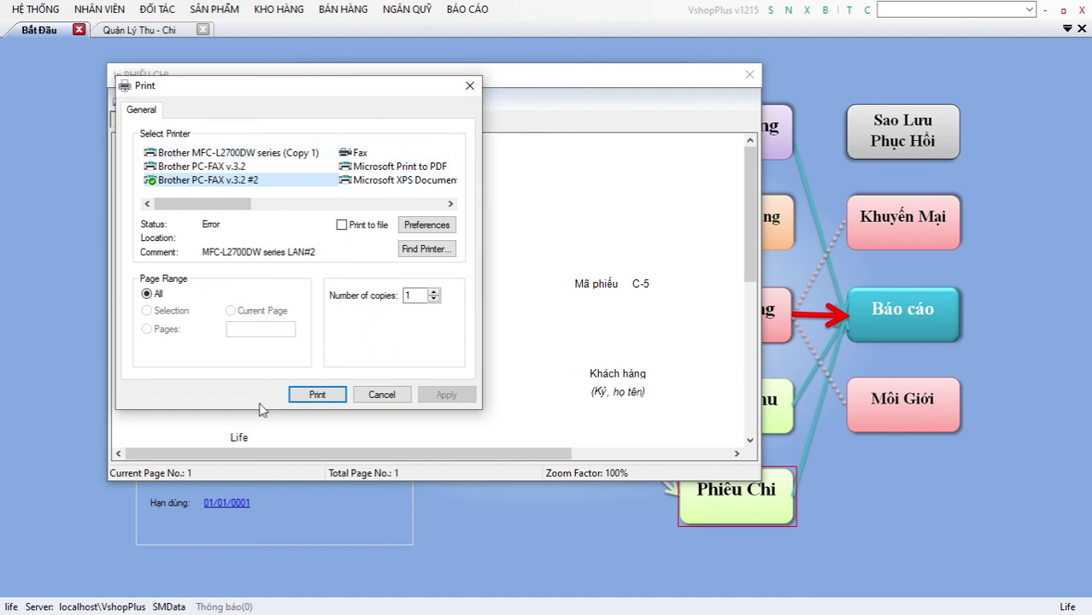
click(470, 86)
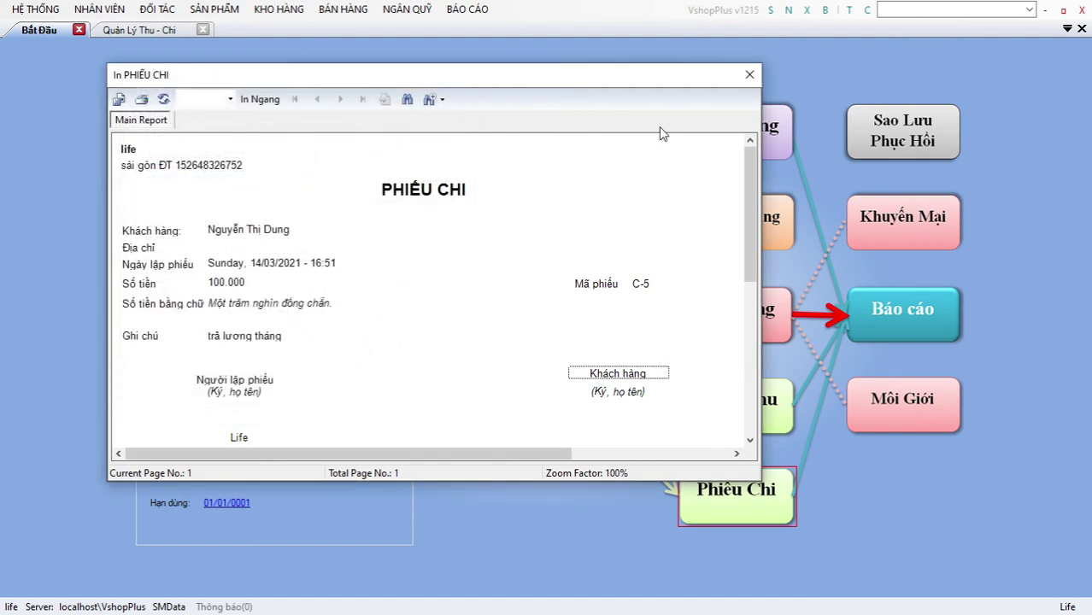
click(742, 77)
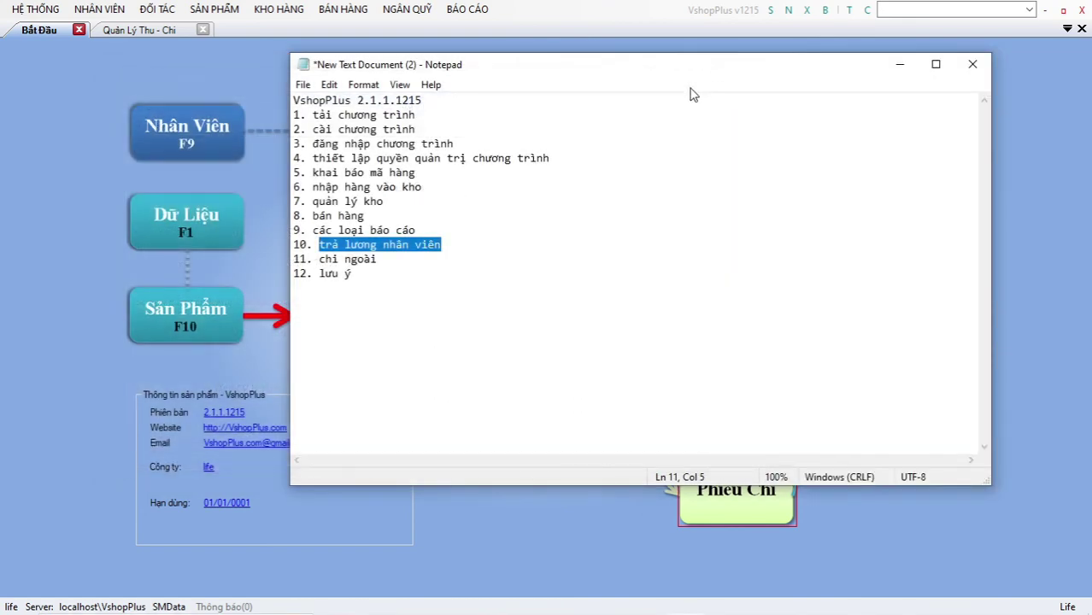
click(898, 66)
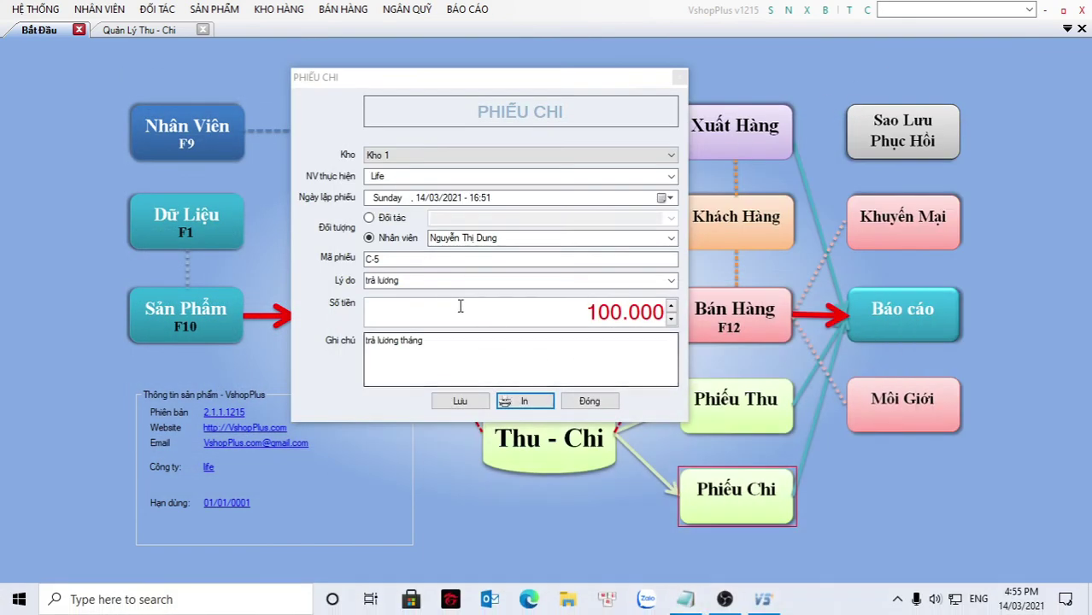
click(460, 402)
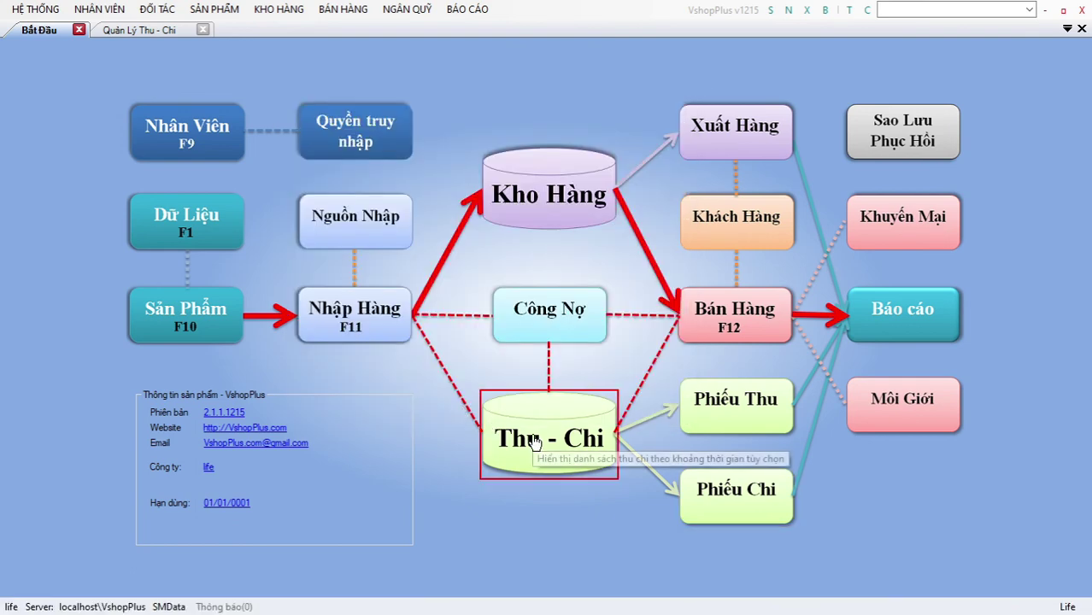
click(149, 33)
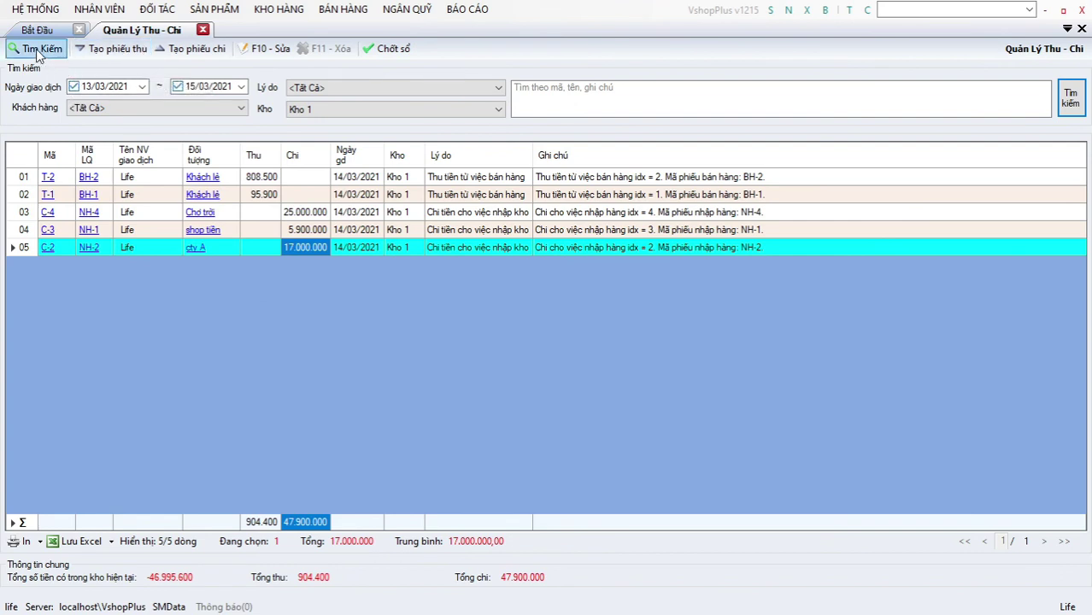
click(202, 29)
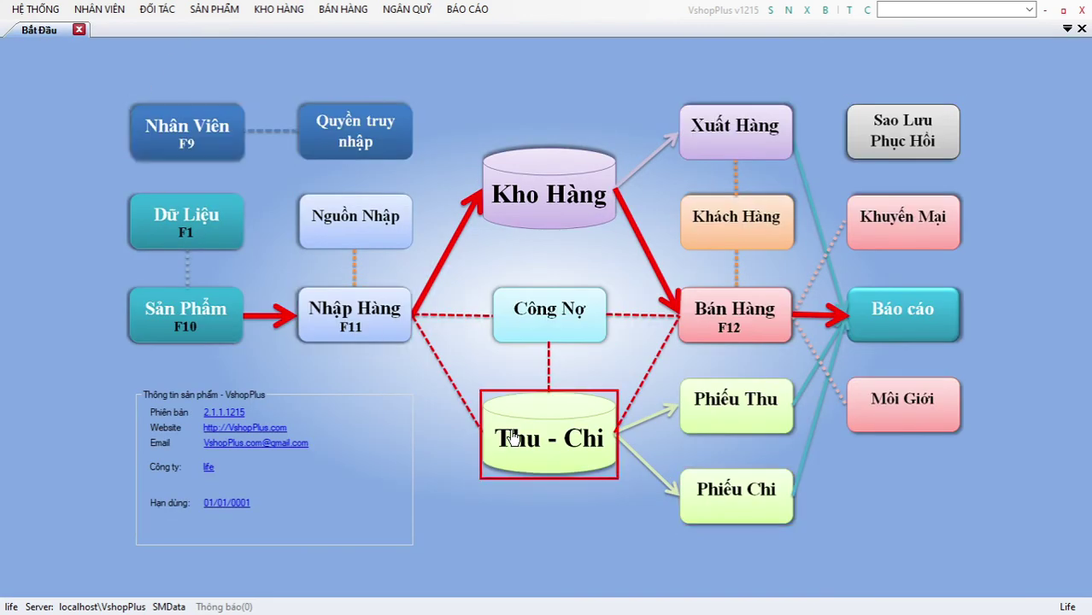
click(510, 436)
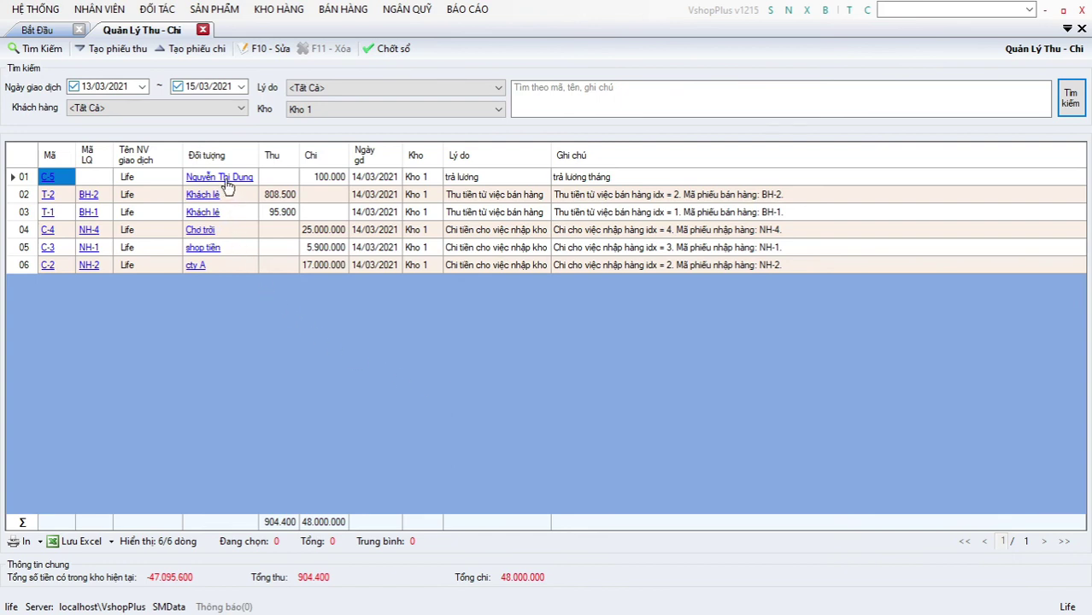
click(94, 179)
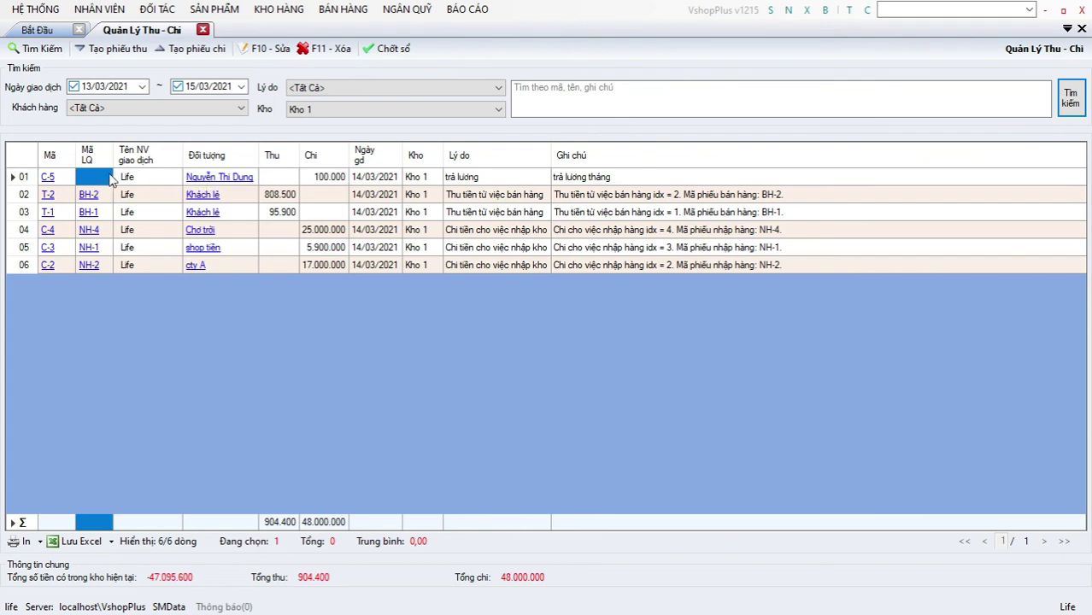
click(49, 179)
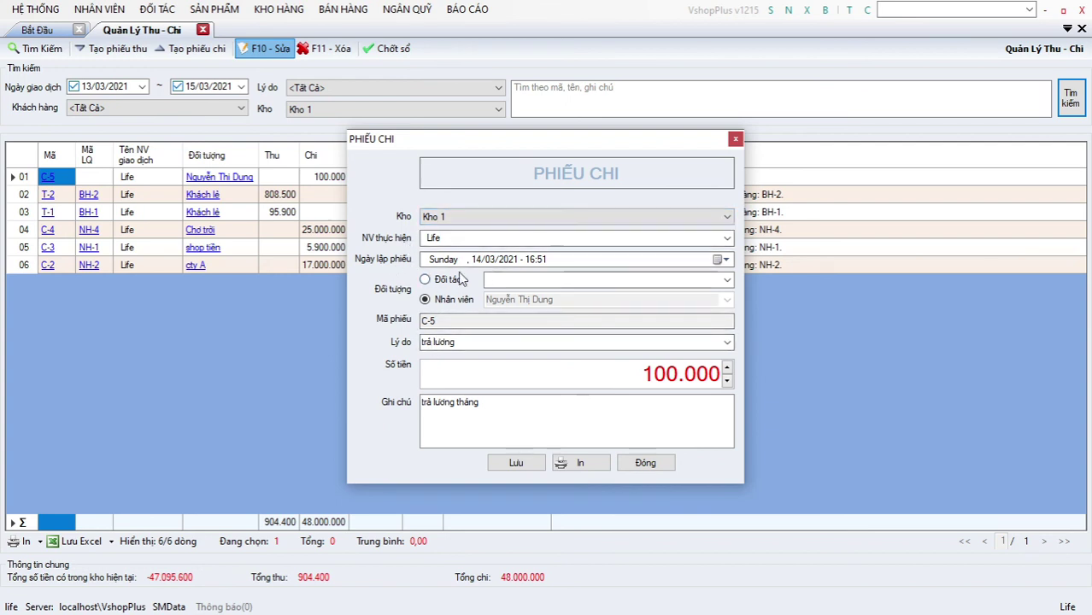
click(735, 139)
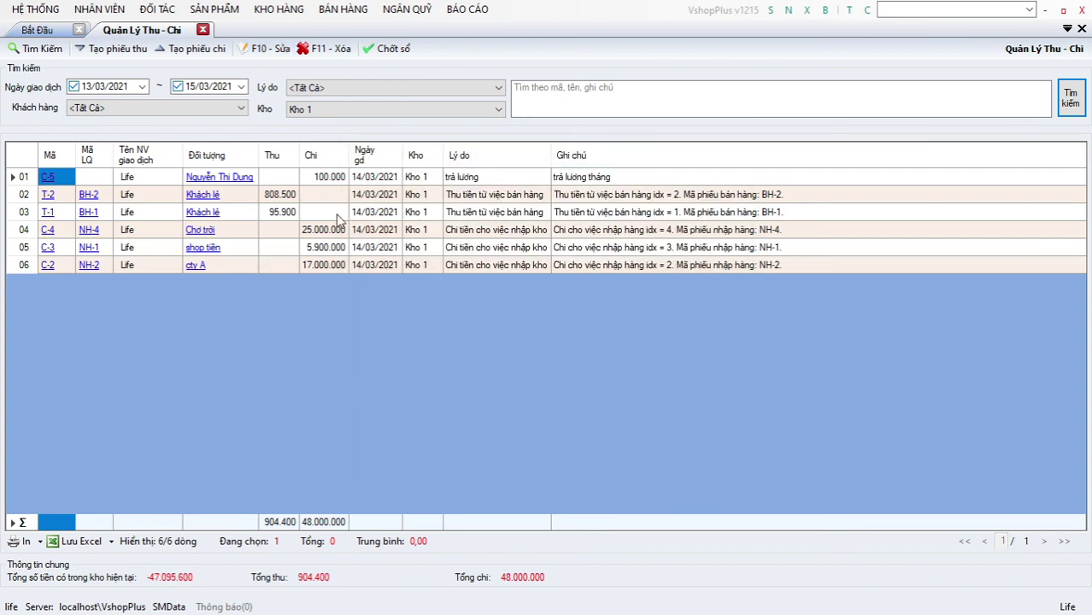
click(145, 179)
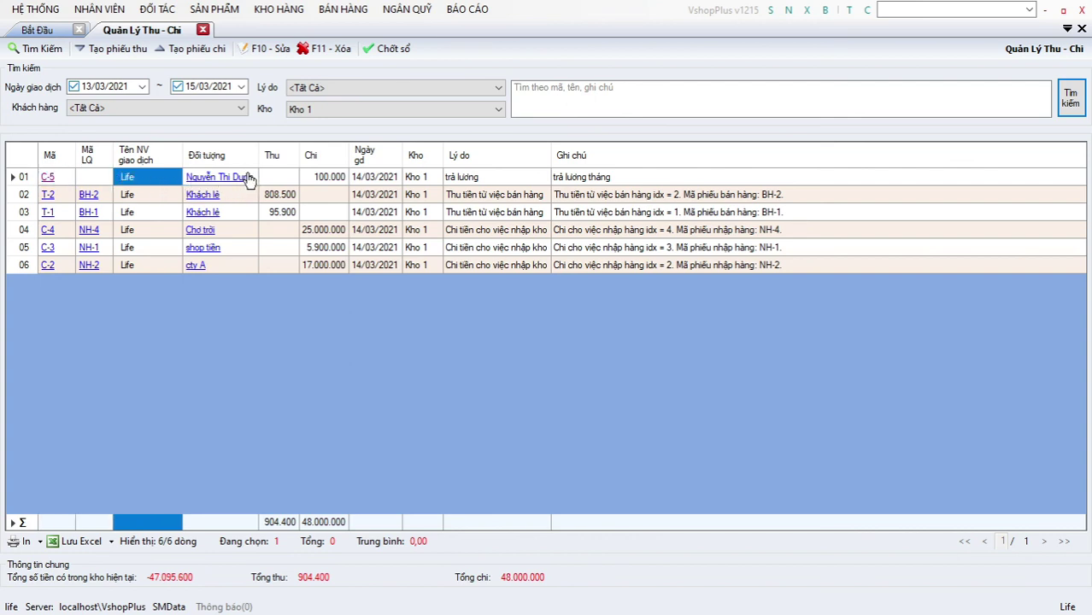
click(282, 180)
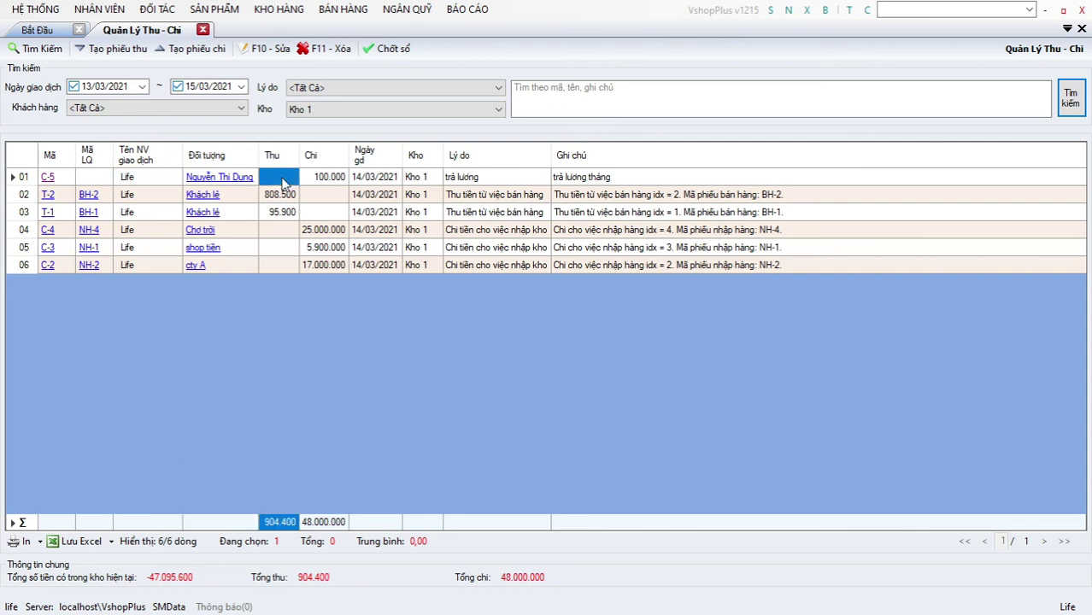
click(302, 181)
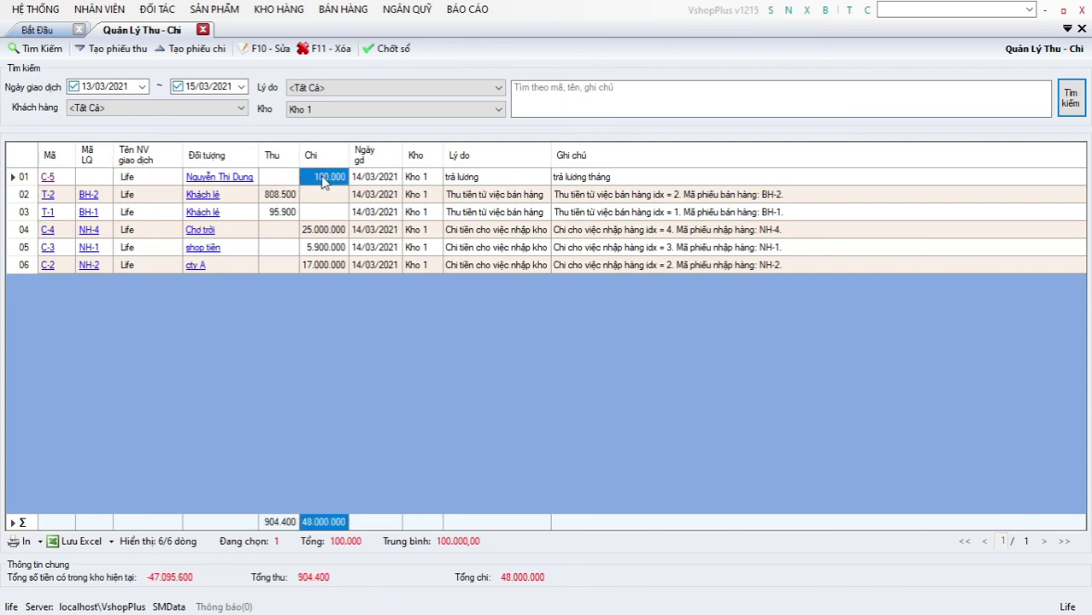
click(472, 181)
click(566, 179)
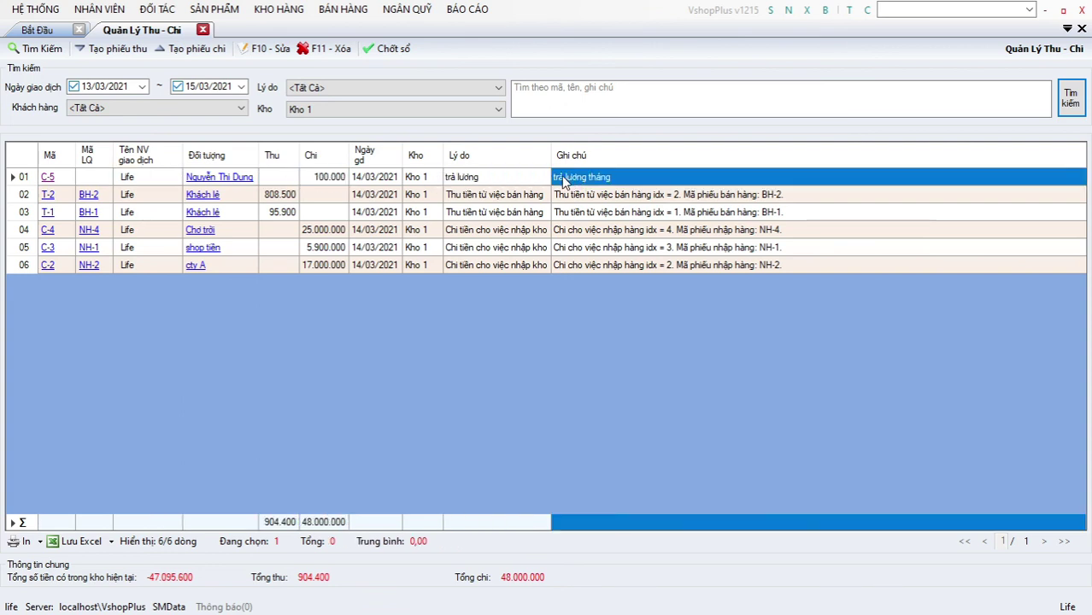
click(372, 178)
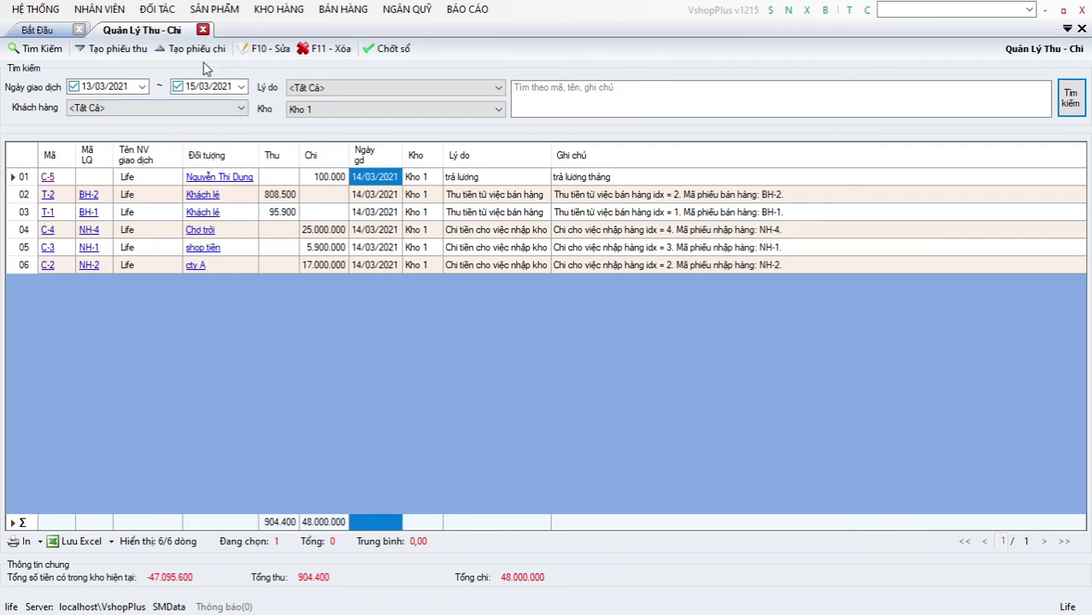
click(203, 30)
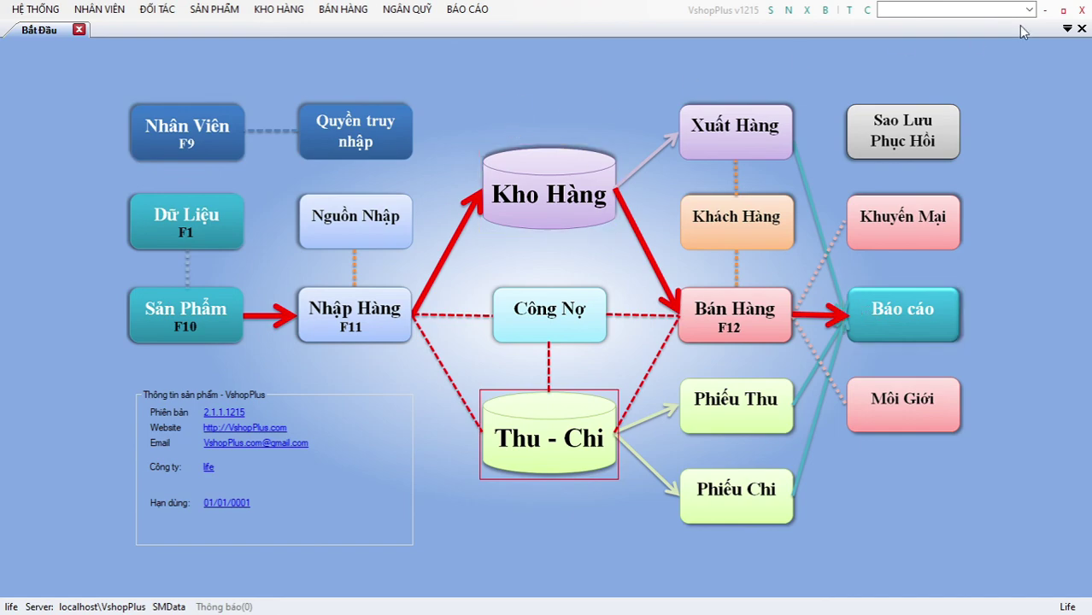
Step: Bring up the Notepad outline, highlight item 11 'chi ngoài', then minimize Notepad
click(1045, 10)
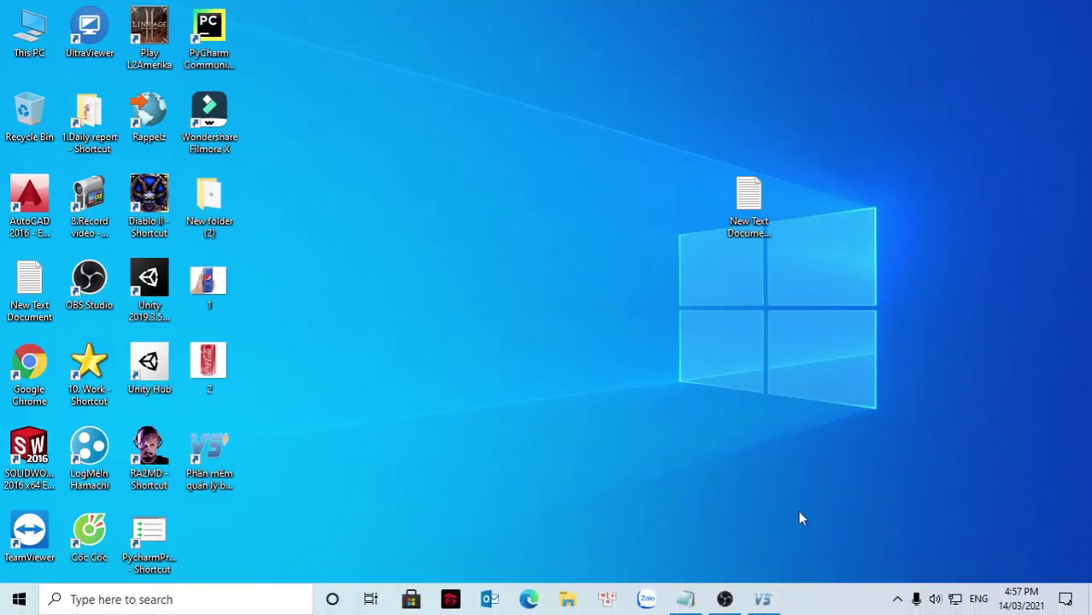
click(685, 599)
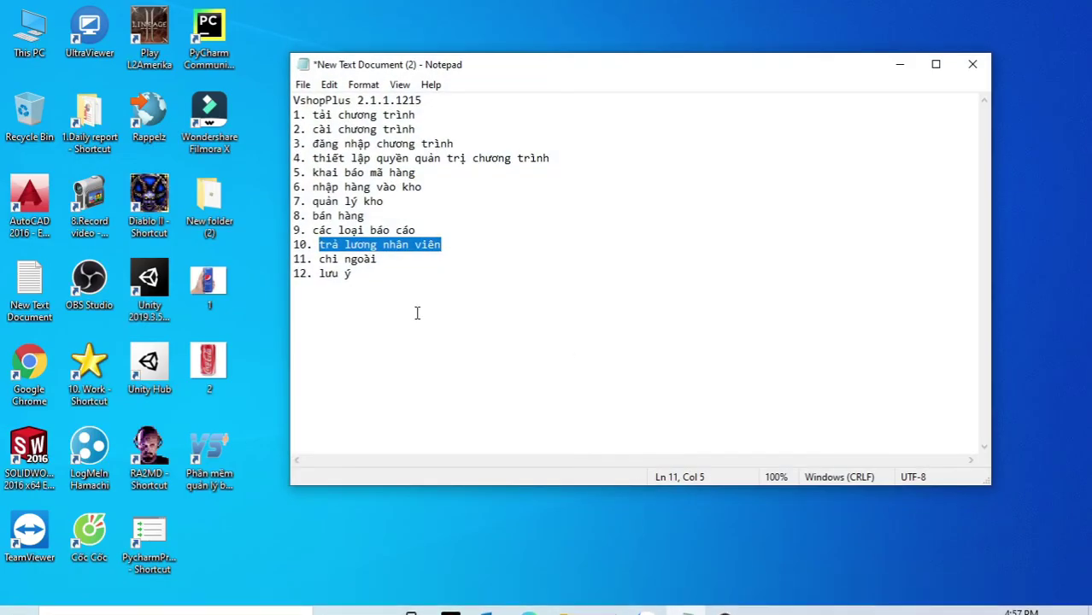
drag(378, 260, 319, 260)
click(387, 270)
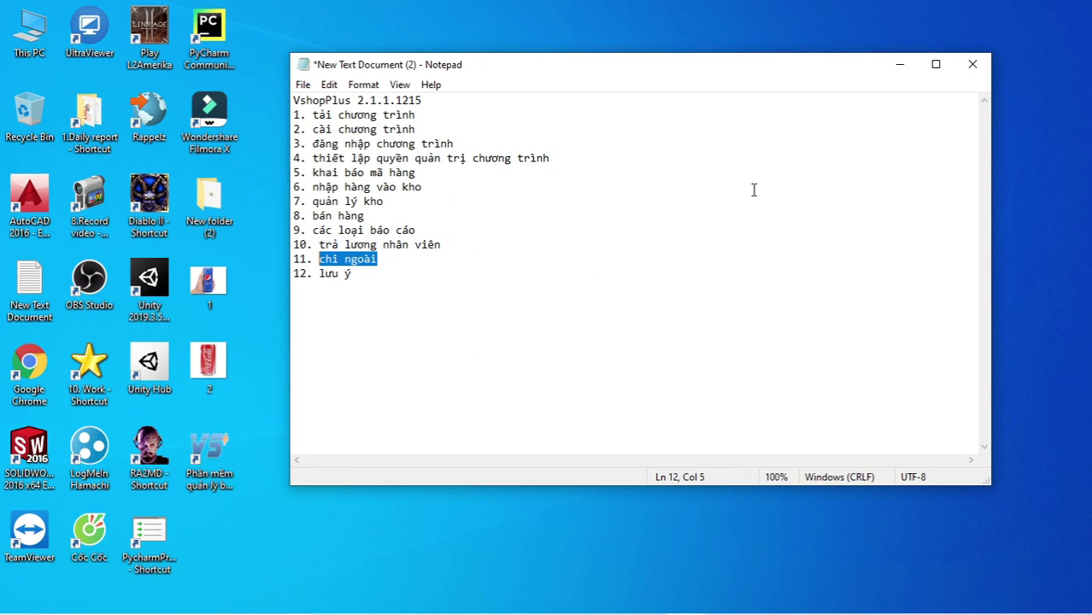
click(900, 67)
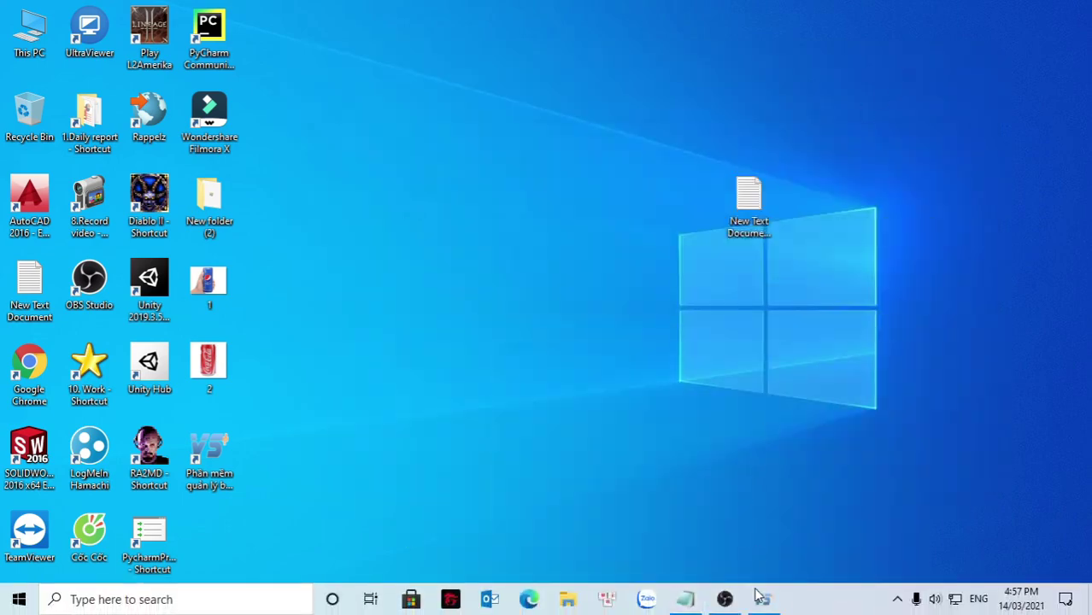
Step: Open a Phiếu Chi voucher, switch the payee to Đối tác, view partners, then discard it
click(760, 598)
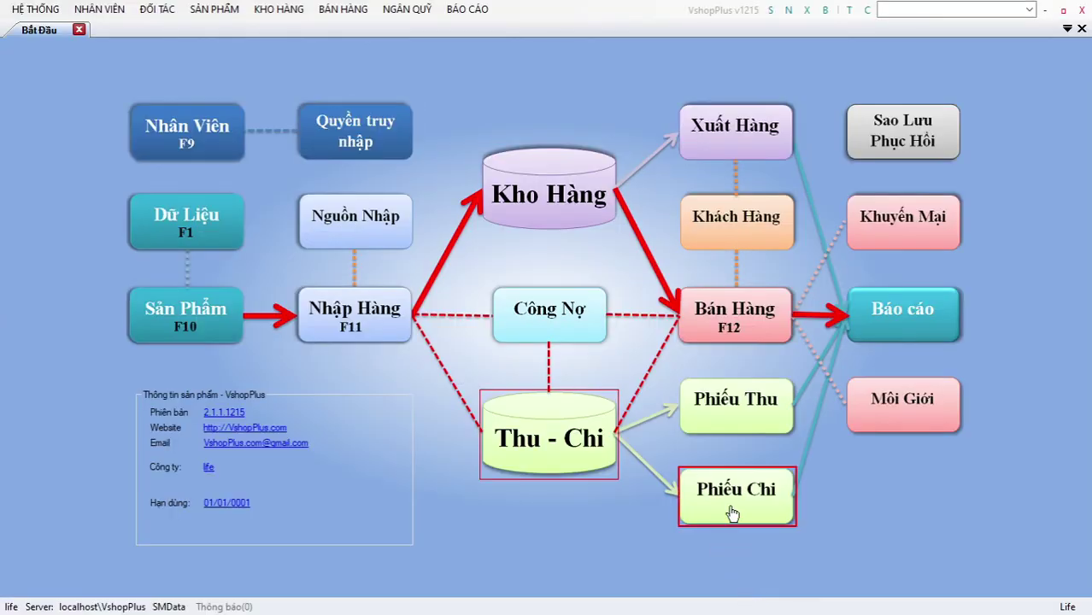
click(732, 513)
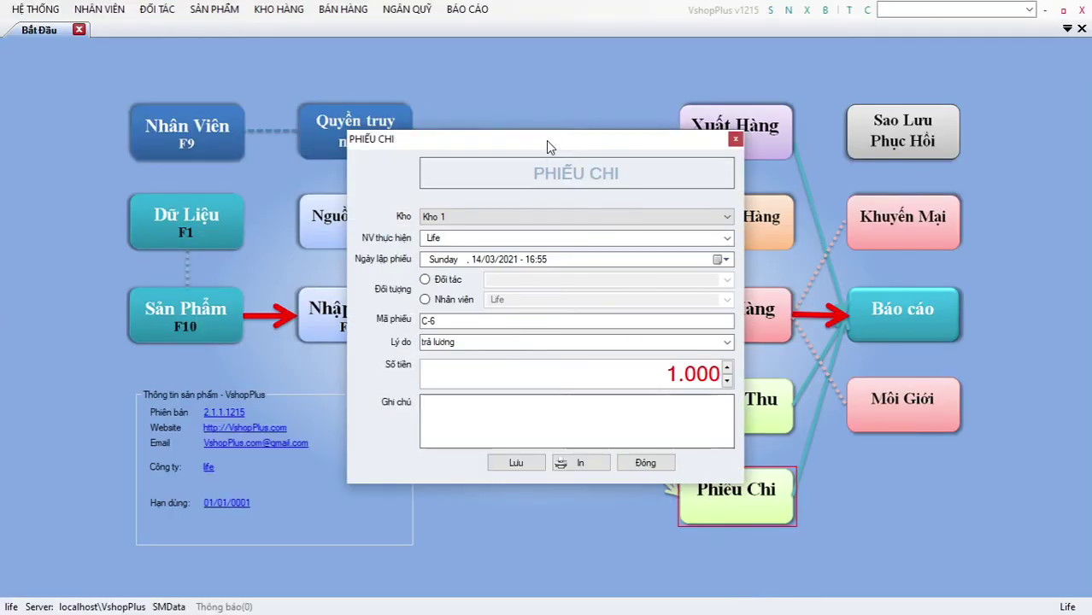
drag(546, 140, 522, 104)
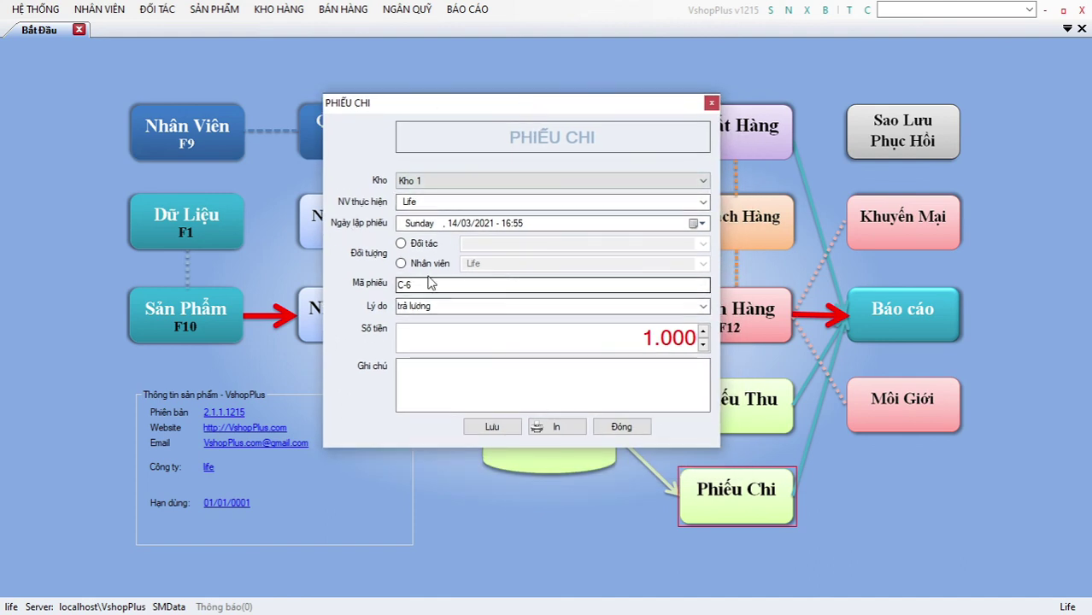
click(401, 243)
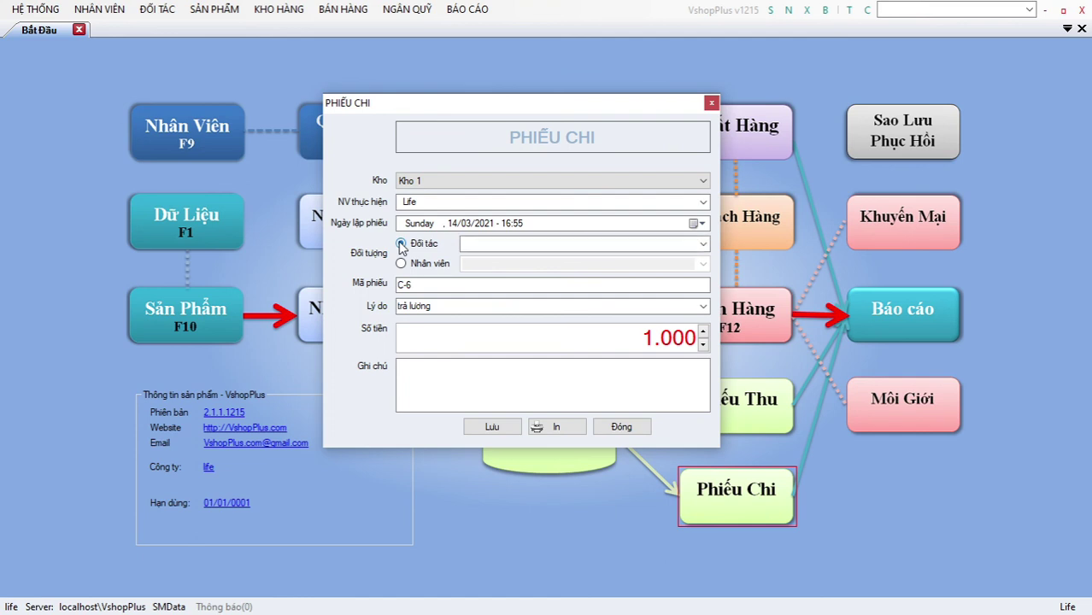
click(507, 246)
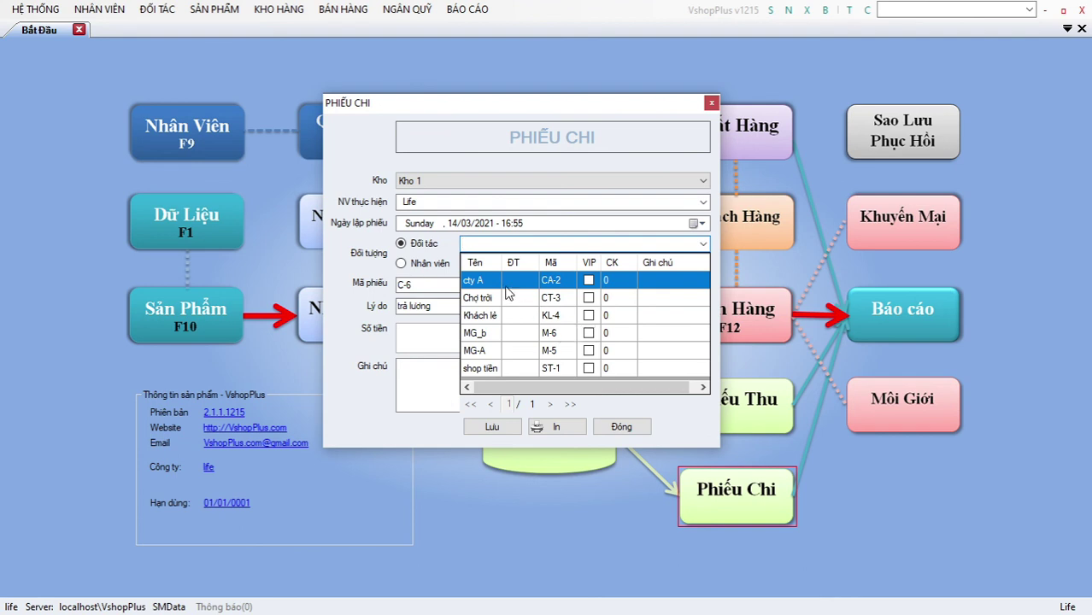
click(711, 102)
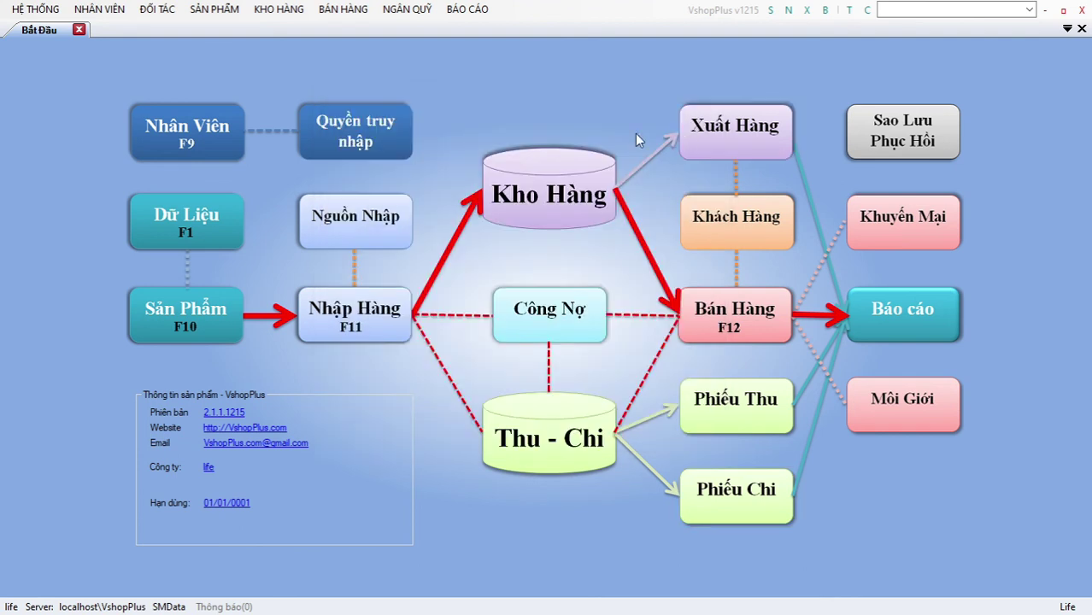
Step: In Môi Giới, save new partner 'phí rác thải' (PRT-7), then return to Bắt Đầu
click(876, 428)
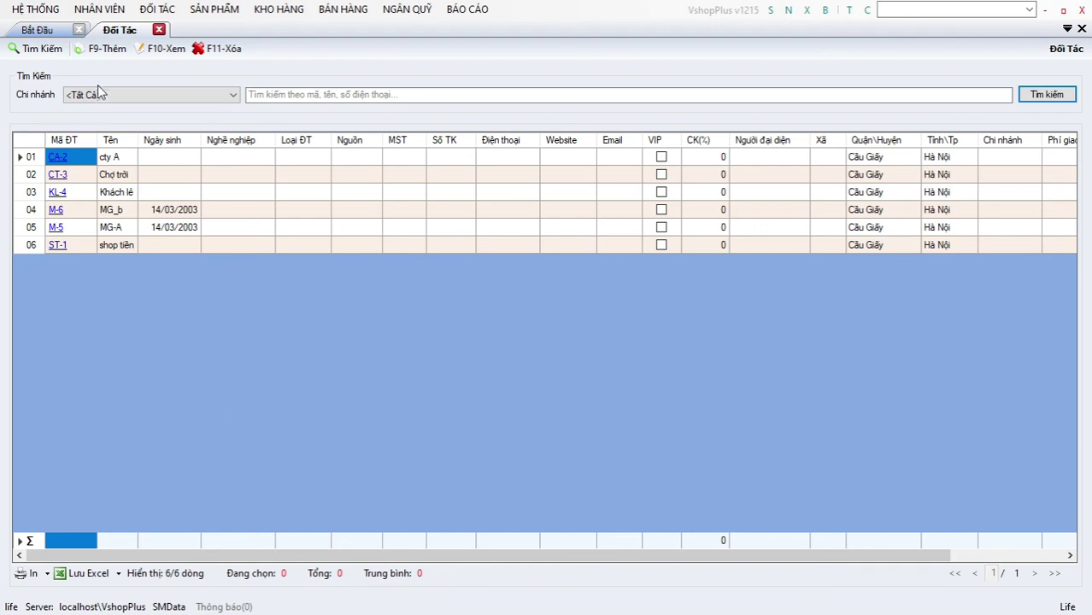
click(100, 48)
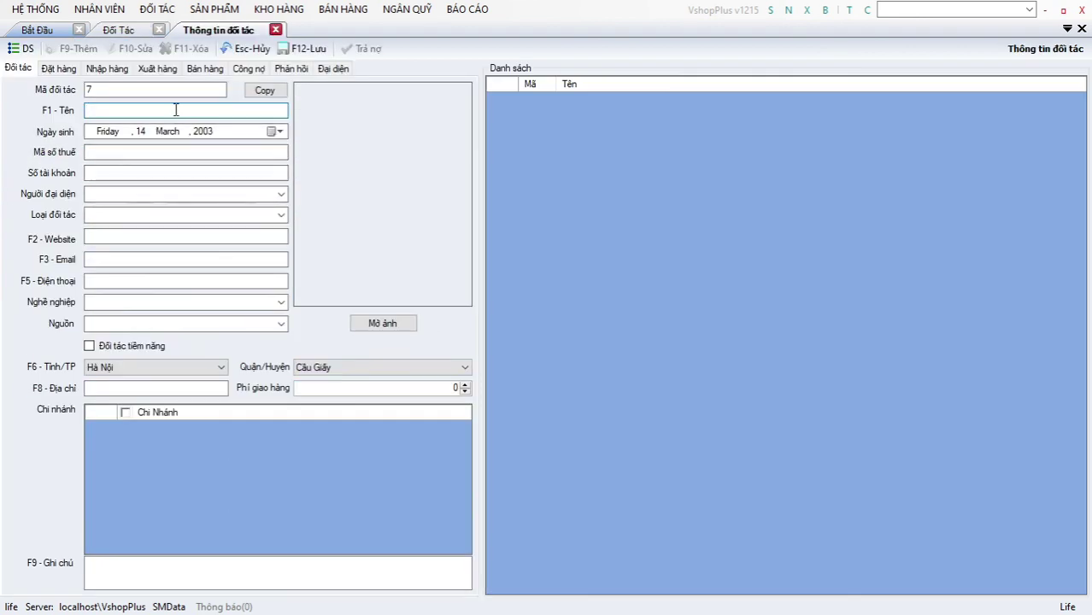
text(phí rac)
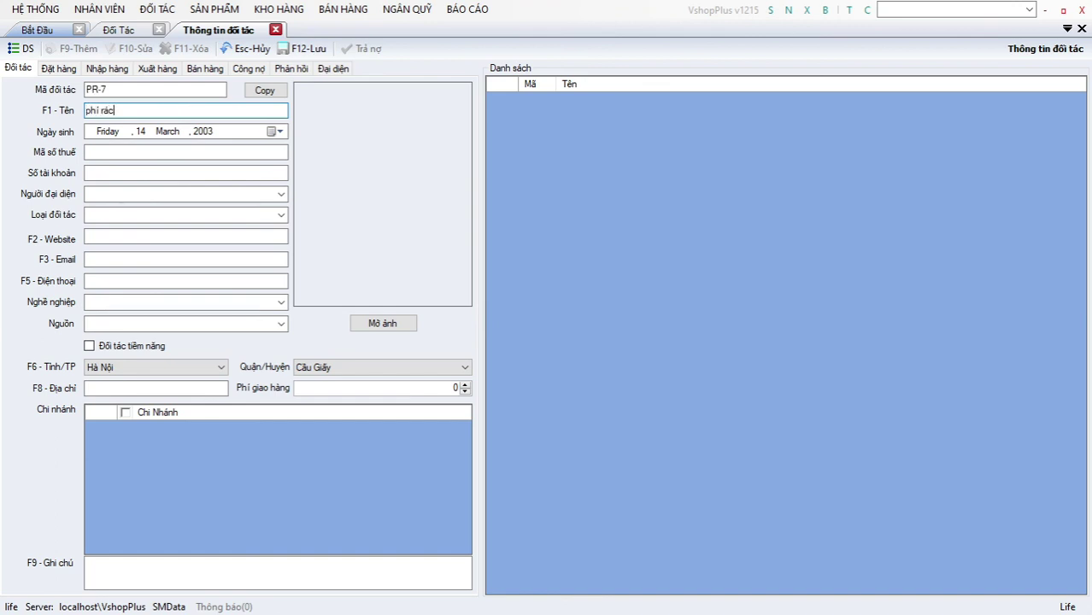
text( thải)
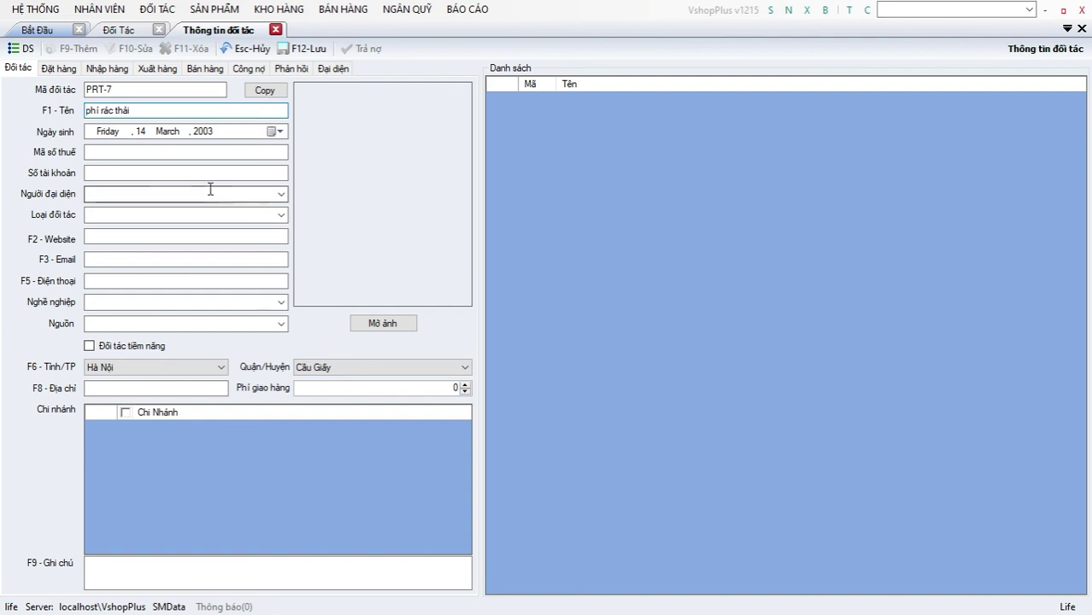
click(304, 51)
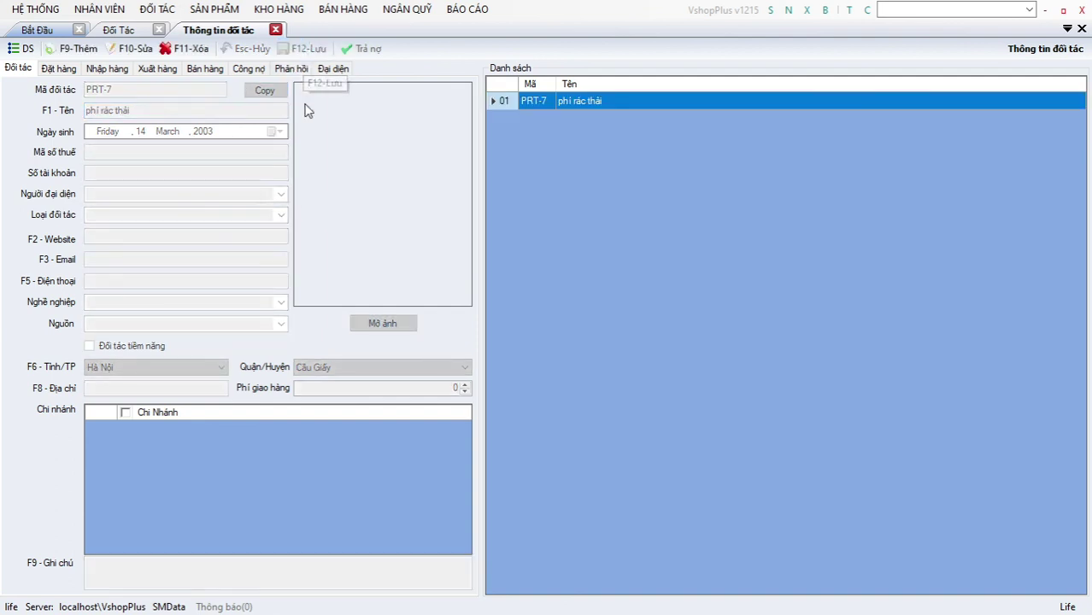
click(275, 30)
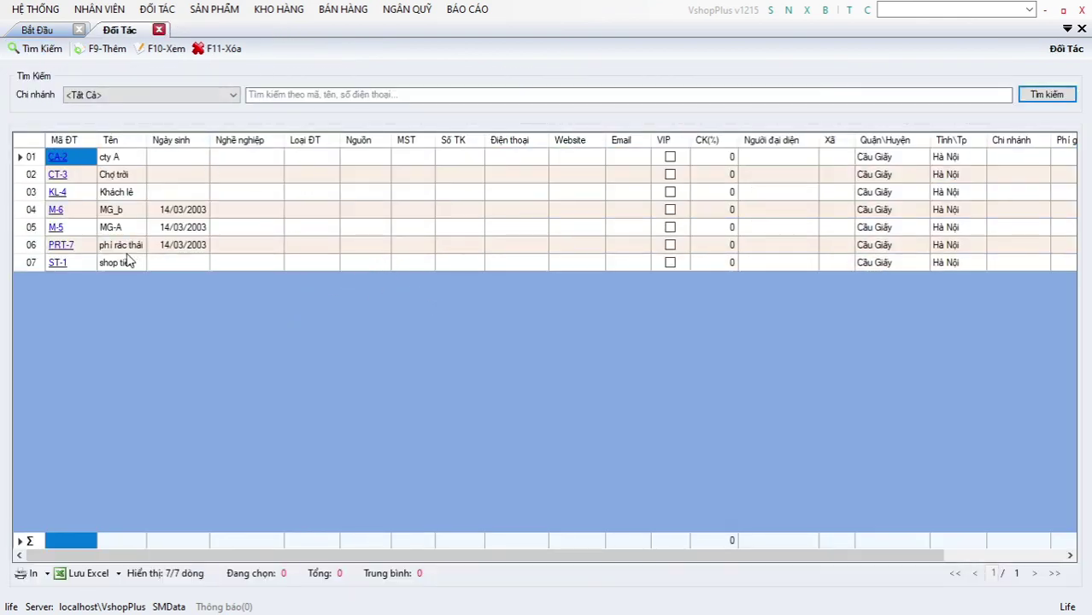
click(40, 30)
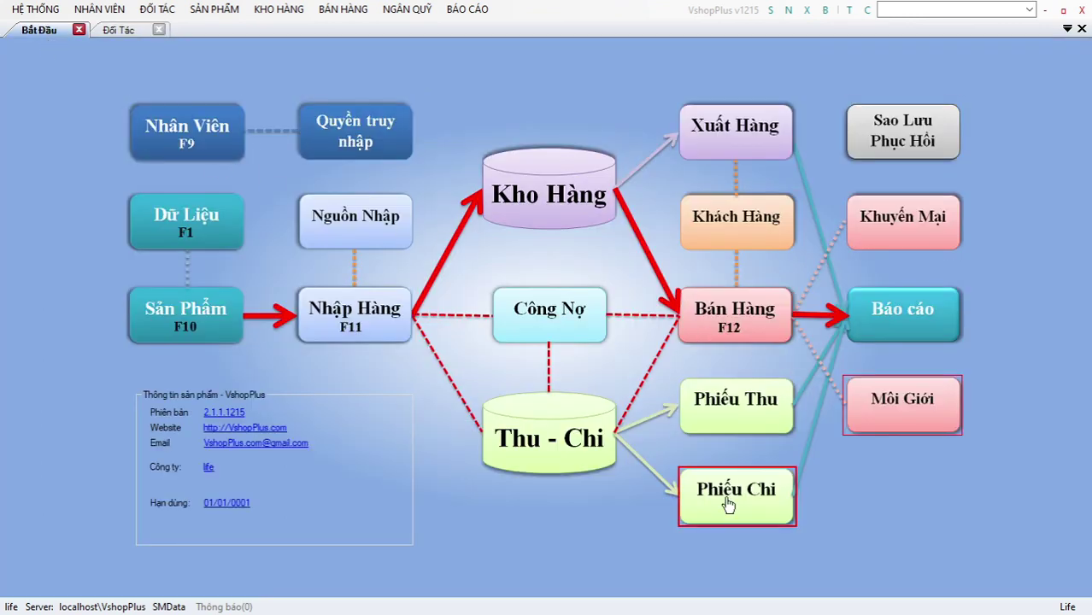
Step: Open a new payment voucher and choose partner phí rác thải as the payee
click(738, 509)
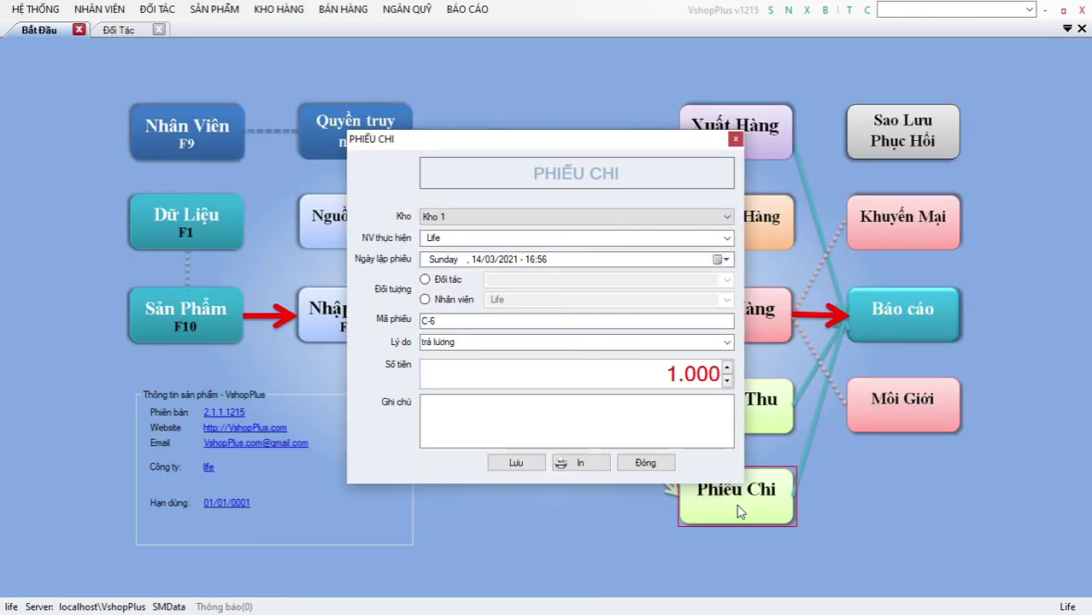
drag(545, 142, 468, 59)
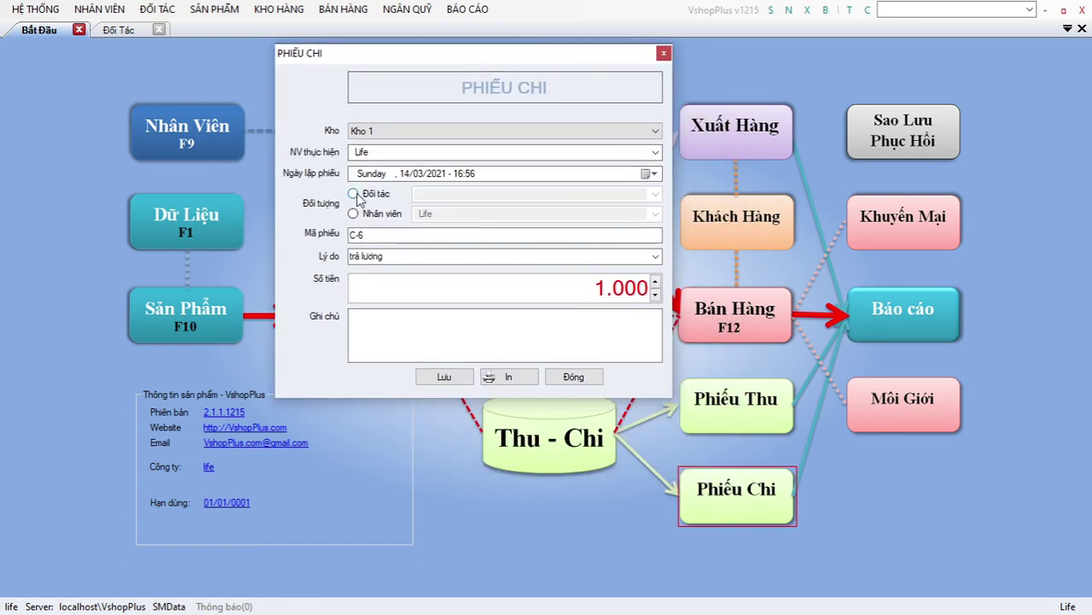
click(353, 193)
click(654, 194)
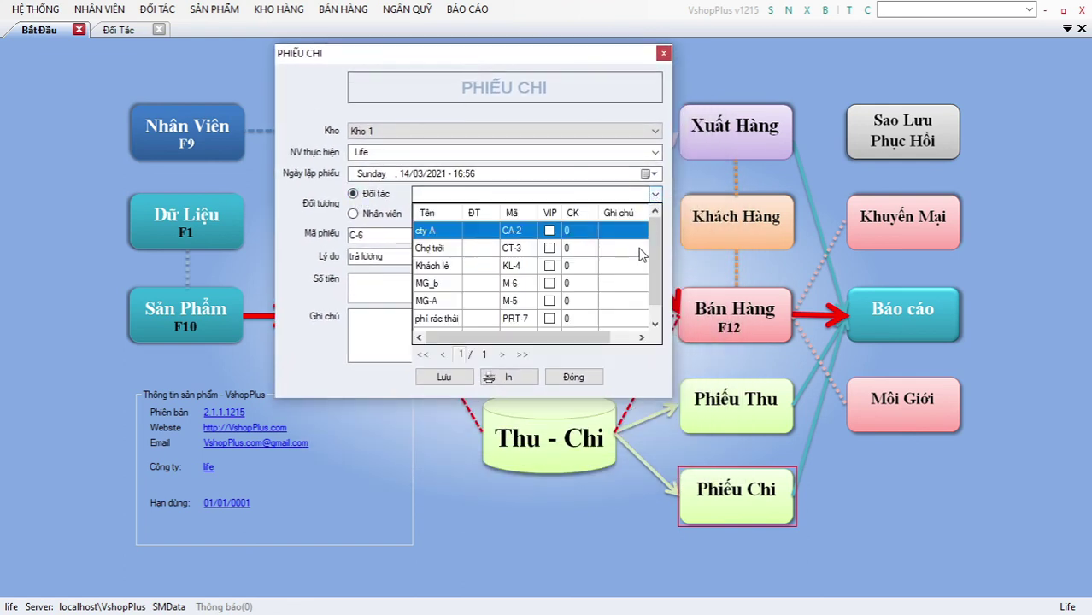
scroll(651, 276, down, 1)
click(435, 301)
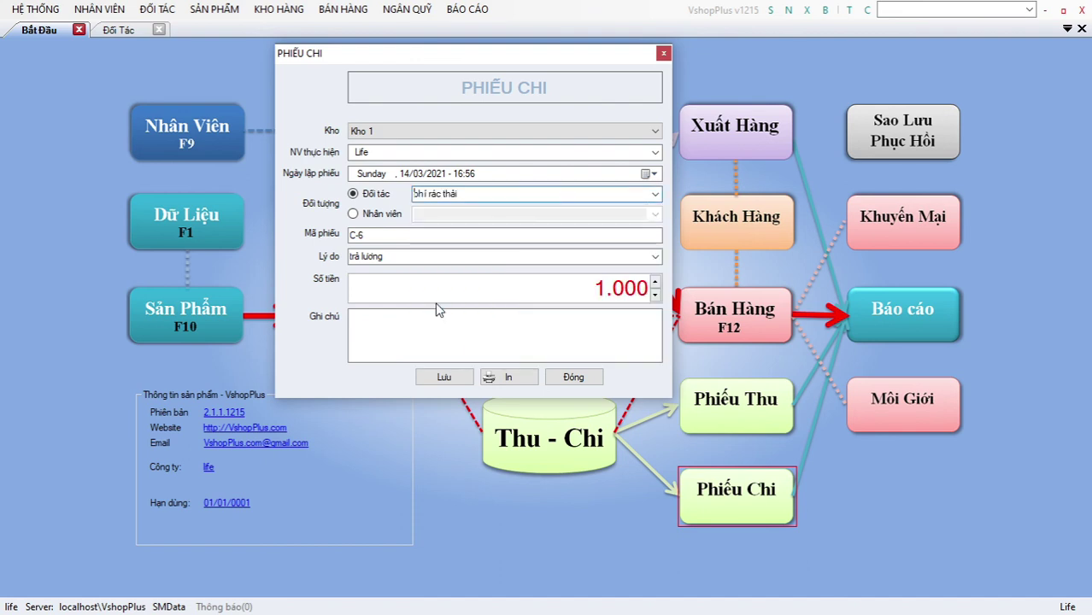
click(461, 194)
click(512, 297)
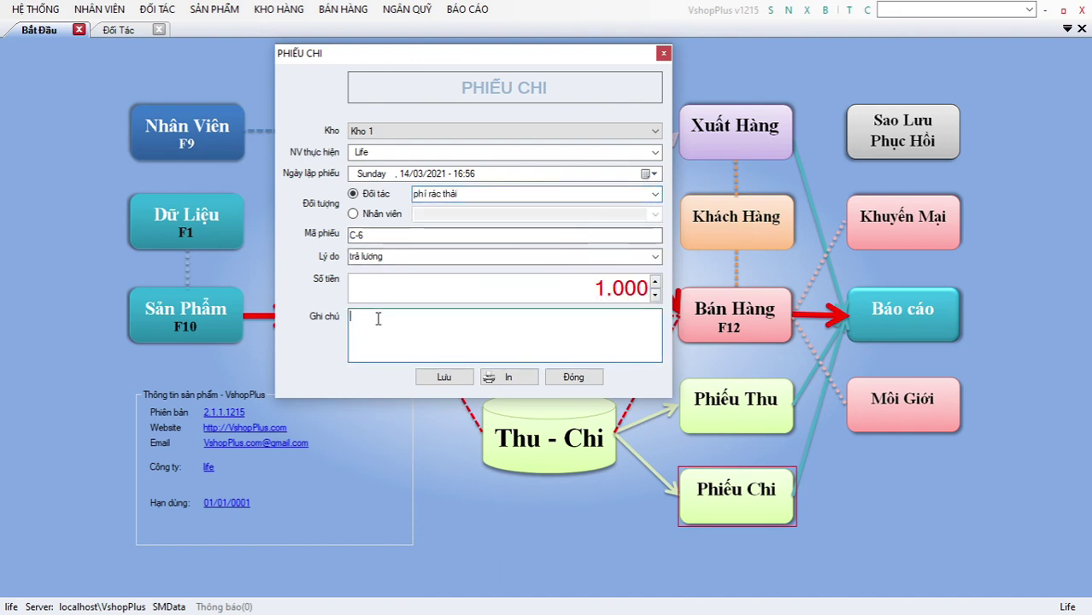
Step: Fill reason and note with 'trả tiền rác thải' and change the amount to 20.000
click(378, 318)
click(399, 256)
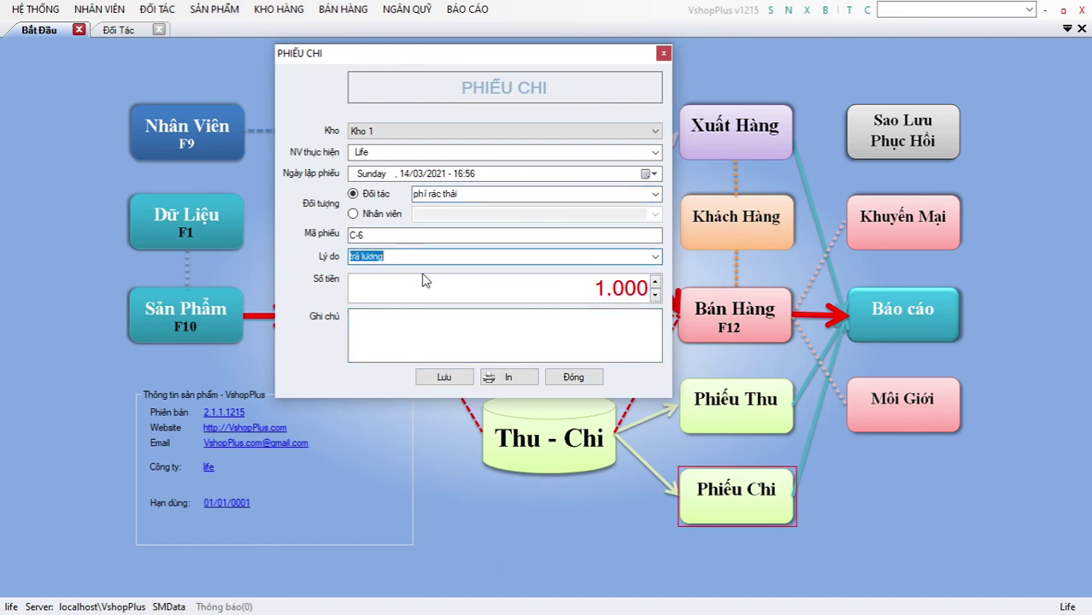
text(tiền rác thải)
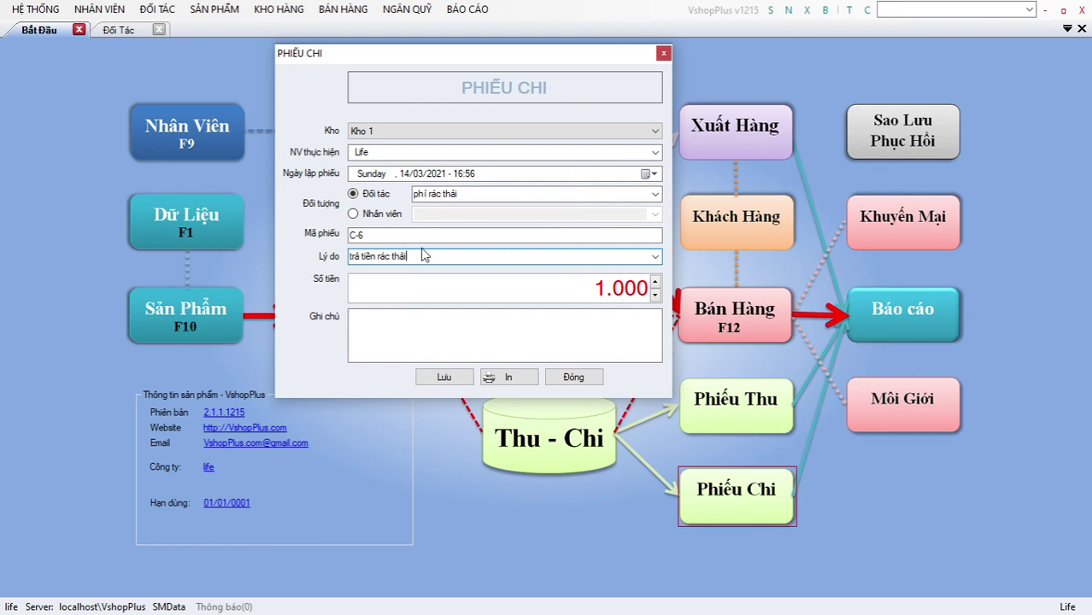
key(shift+Home)
key(ctrl+c)
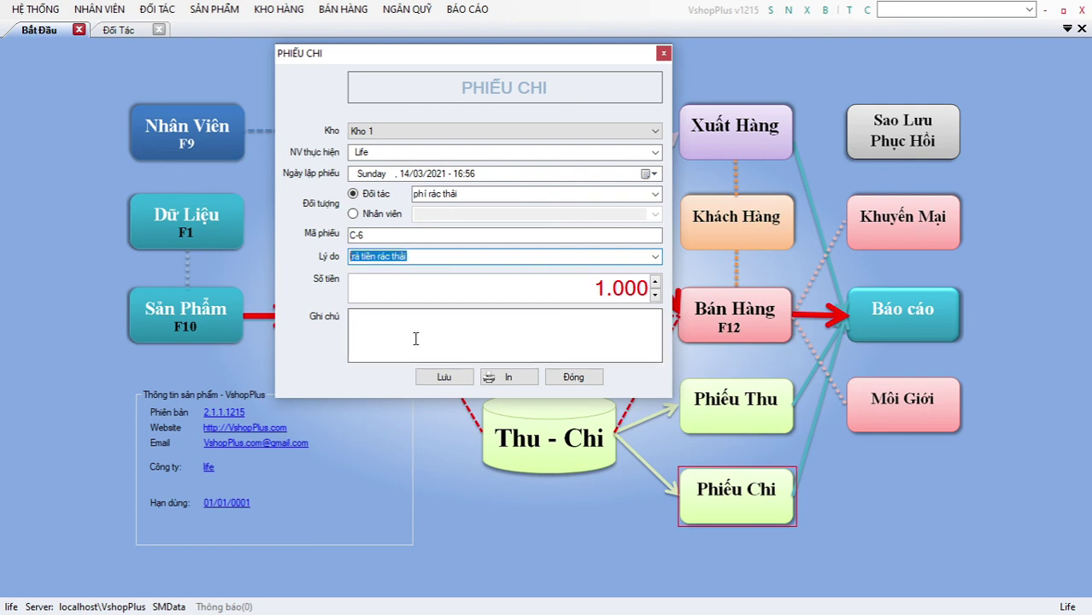
click(415, 339)
key(ctrl+v)
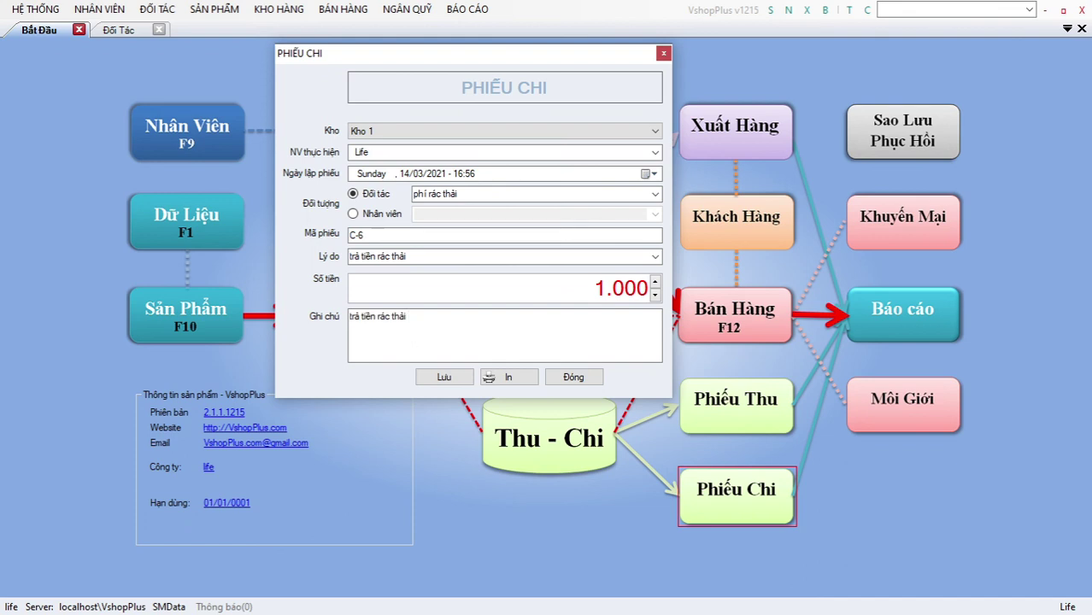
text(dsfdsf)
drag(432, 328, 407, 337)
key(BackSpace)
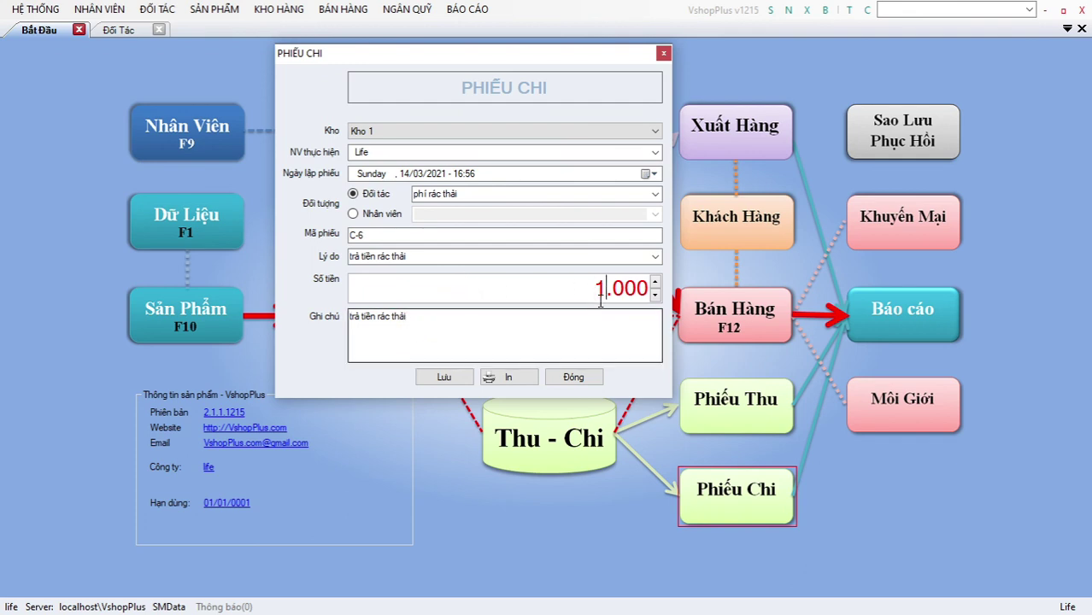
drag(607, 290, 595, 292)
text(2)
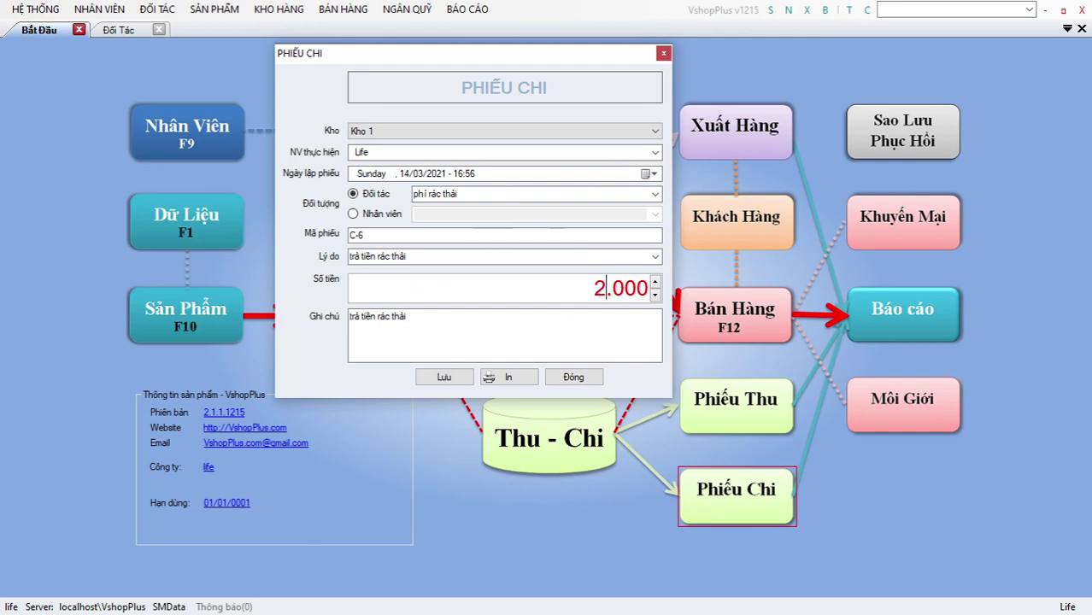
text(0)
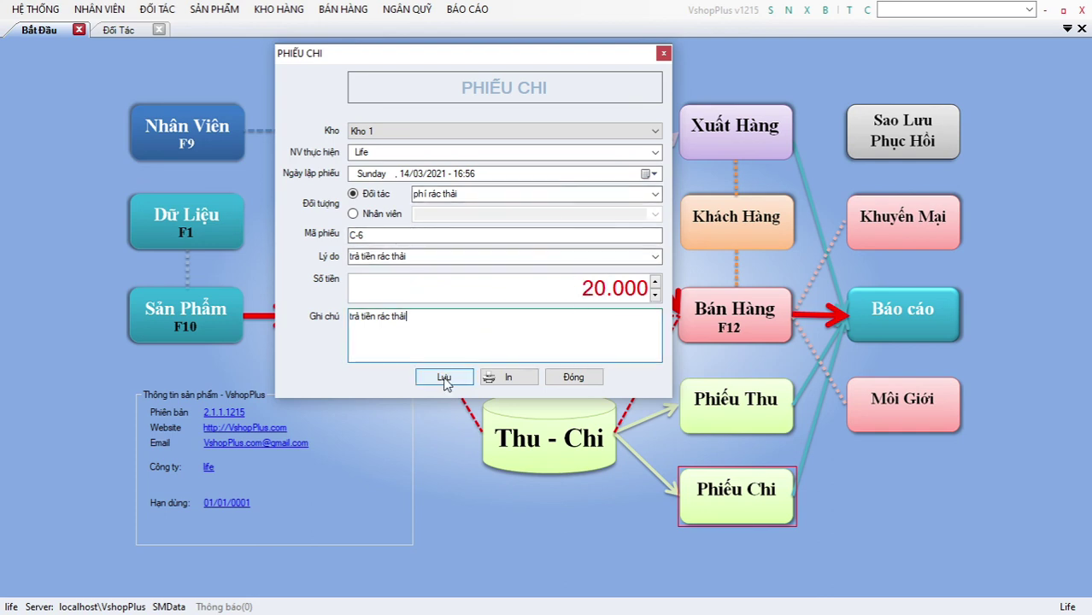
Step: Print-preview the 20.000 waste-fee voucher C-6, then close the preview
click(496, 376)
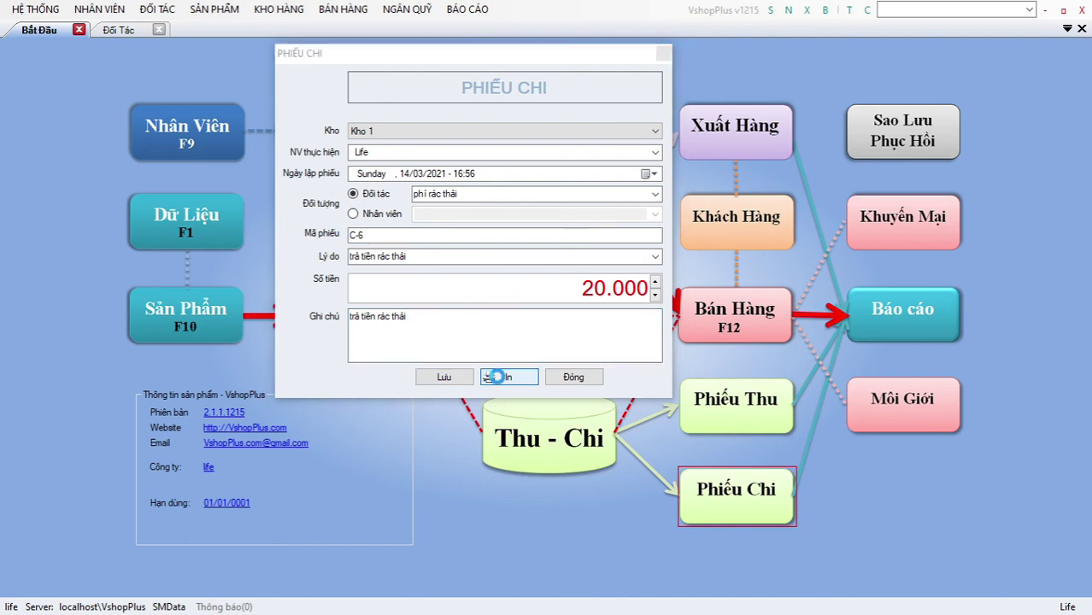
scroll(334, 257, down, 5)
scroll(334, 262, up, 5)
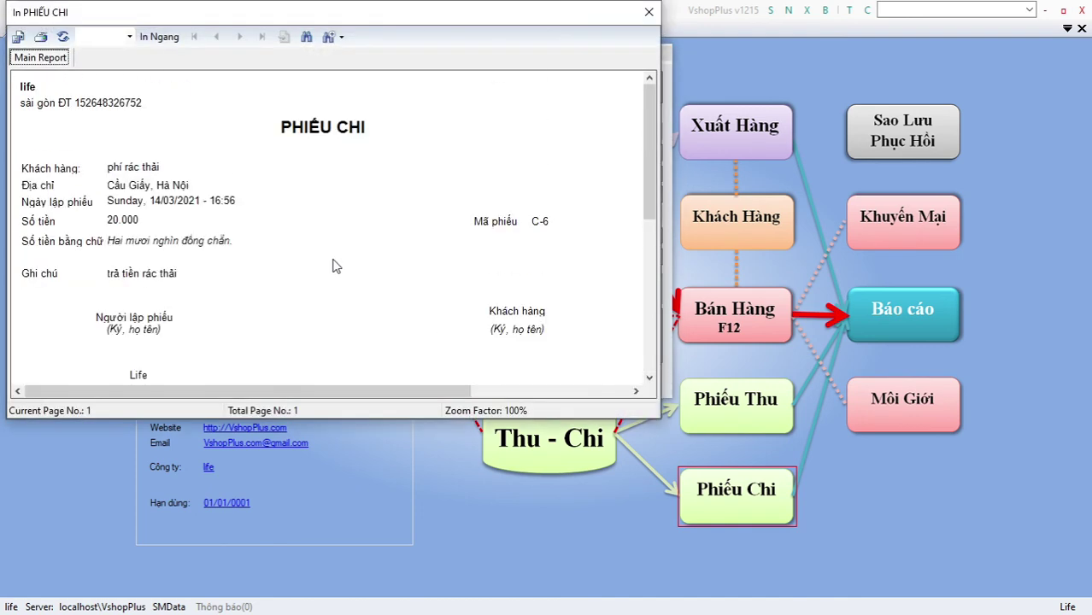
scroll(335, 266, down, 2)
scroll(334, 265, up, 2)
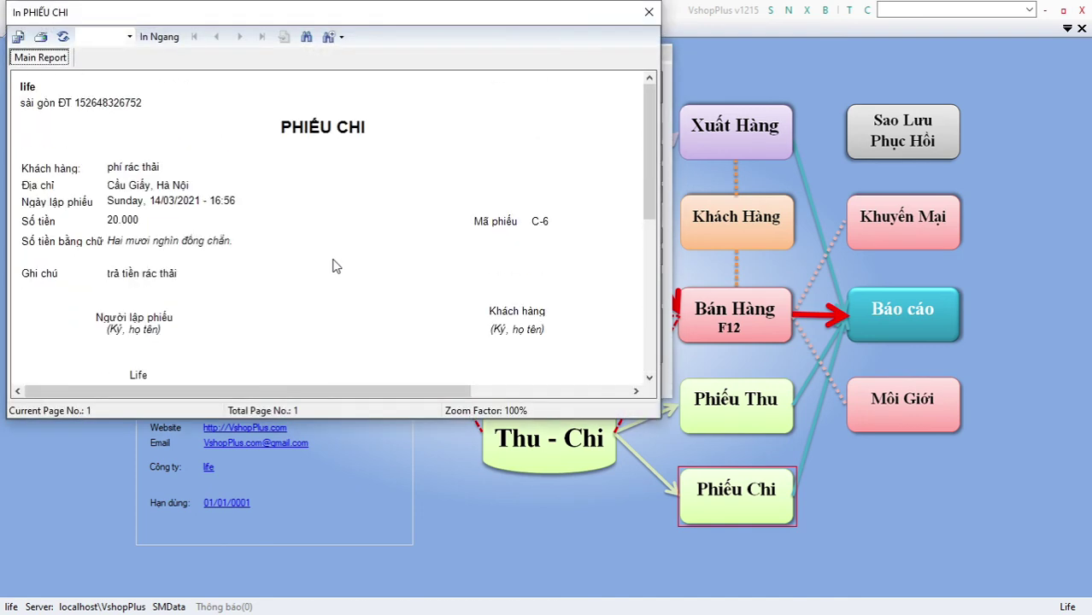
click(649, 14)
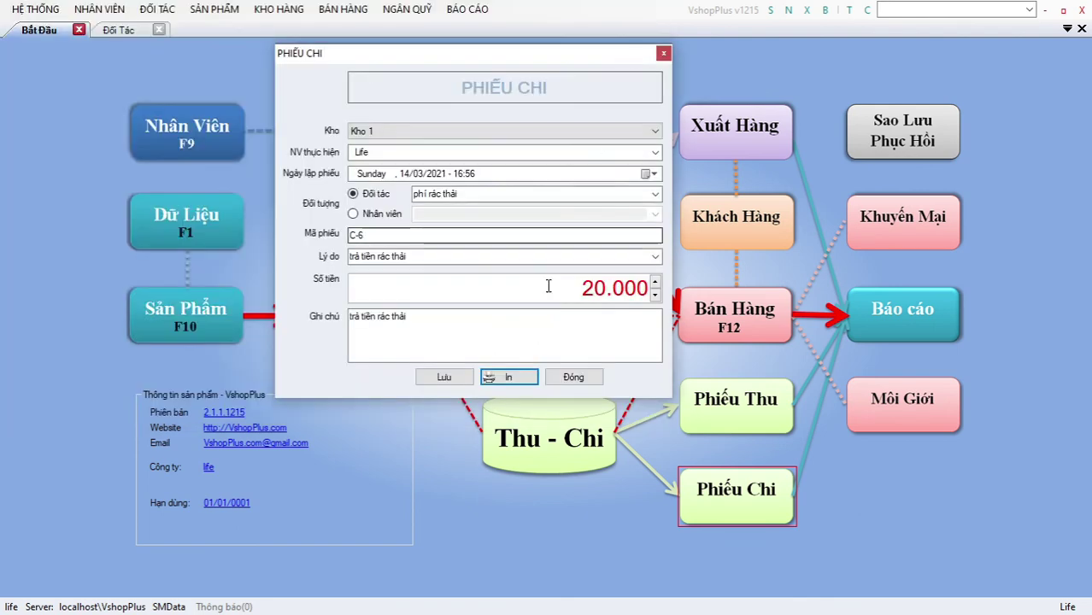
Step: Save voucher C-6, check it in the Thu - Chi list, and minimize VshopPlus
click(448, 380)
click(547, 436)
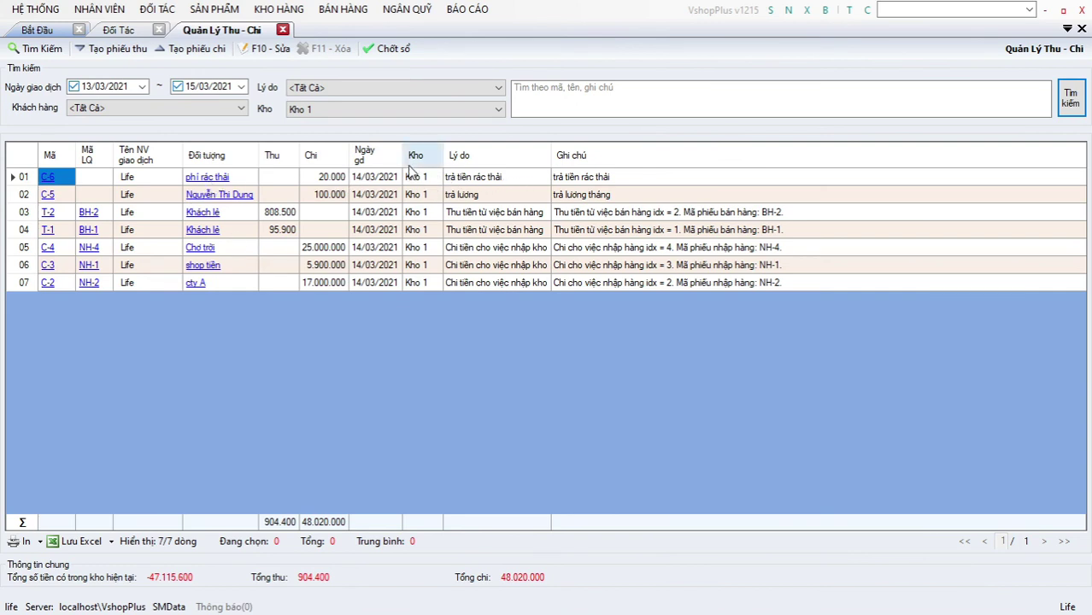
click(1043, 10)
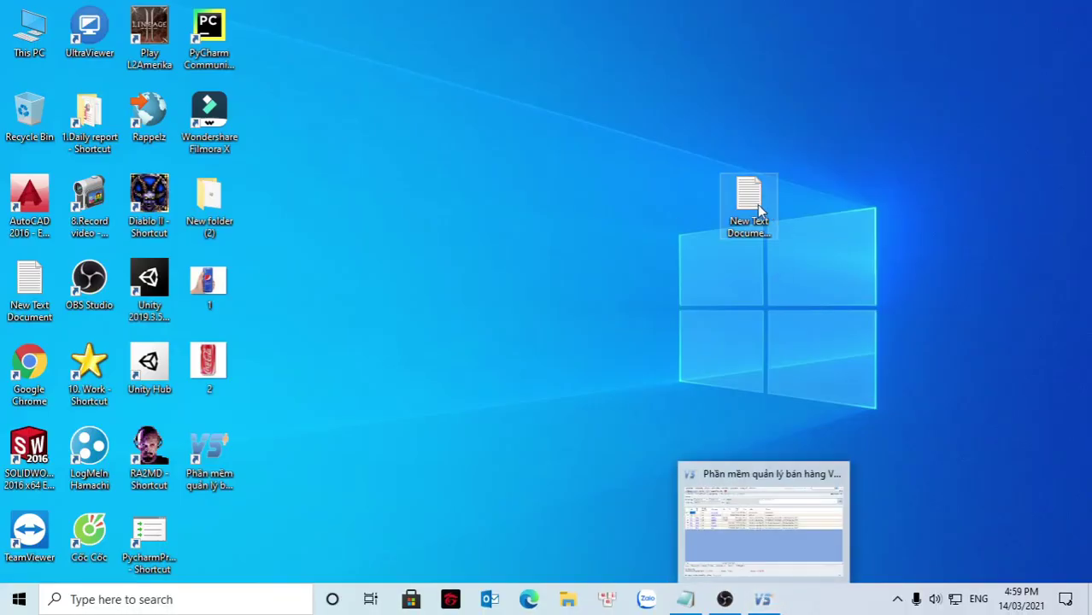
Step: Highlight outline item 12 'lưu ý' in Notepad, then bring VshopPlus back
click(685, 599)
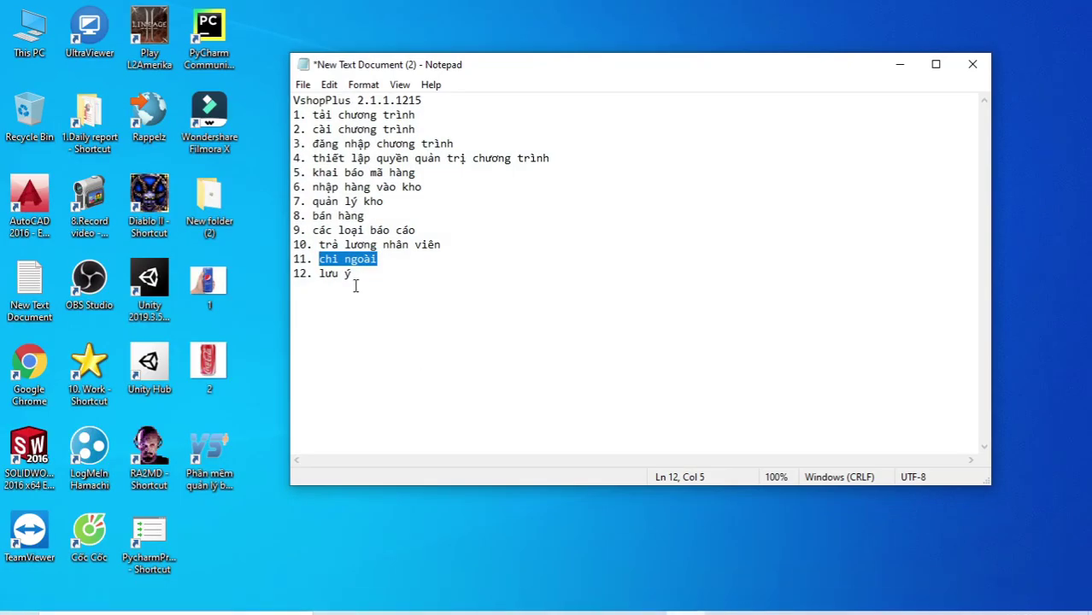
drag(353, 275, 318, 275)
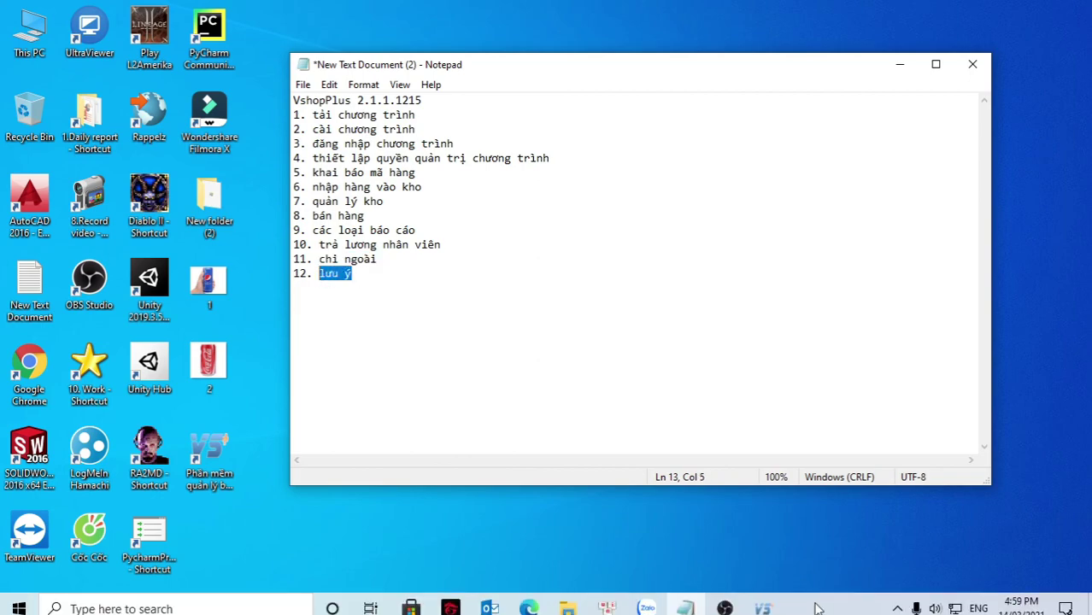
click(765, 599)
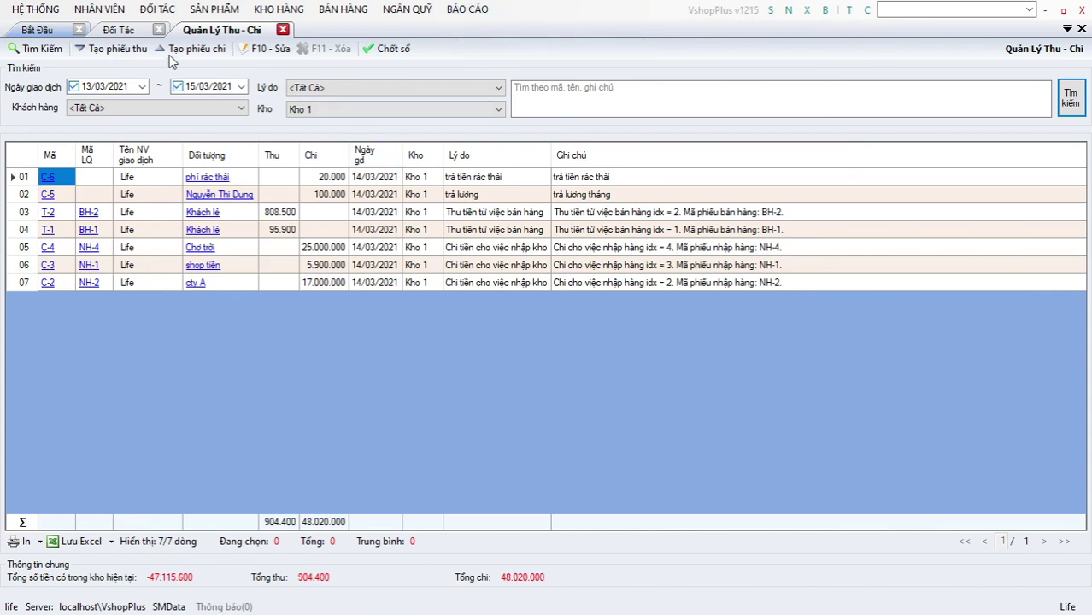
Step: From the Bắt Đầu tab, follow the Website link to open vshopplus.com
click(35, 31)
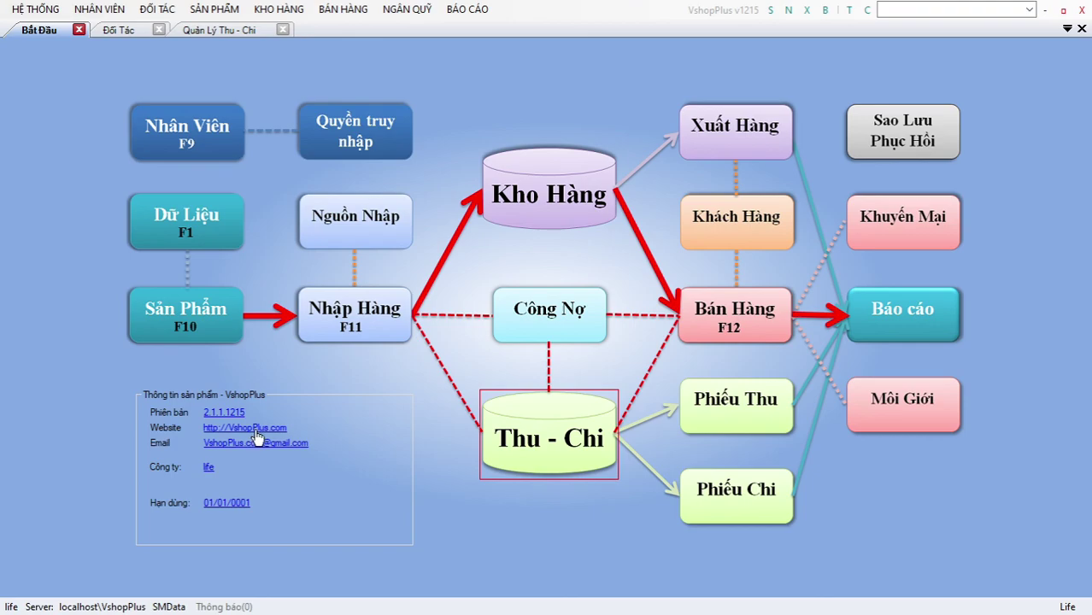
click(256, 430)
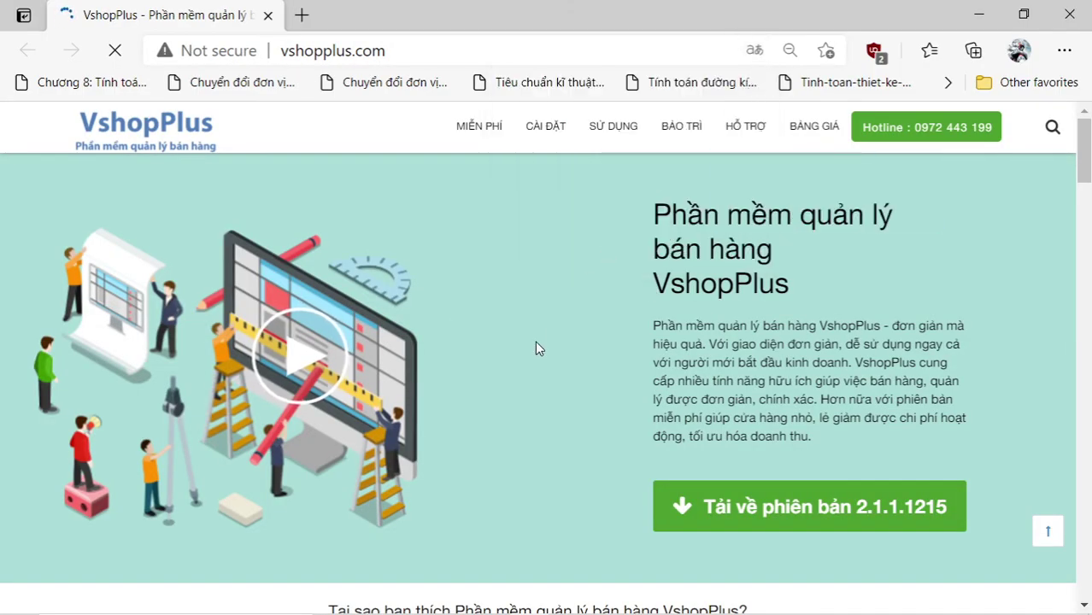
Step: Scroll through the vshopplus.com homepage, then minimize the browser
scroll(536, 349, down, 15)
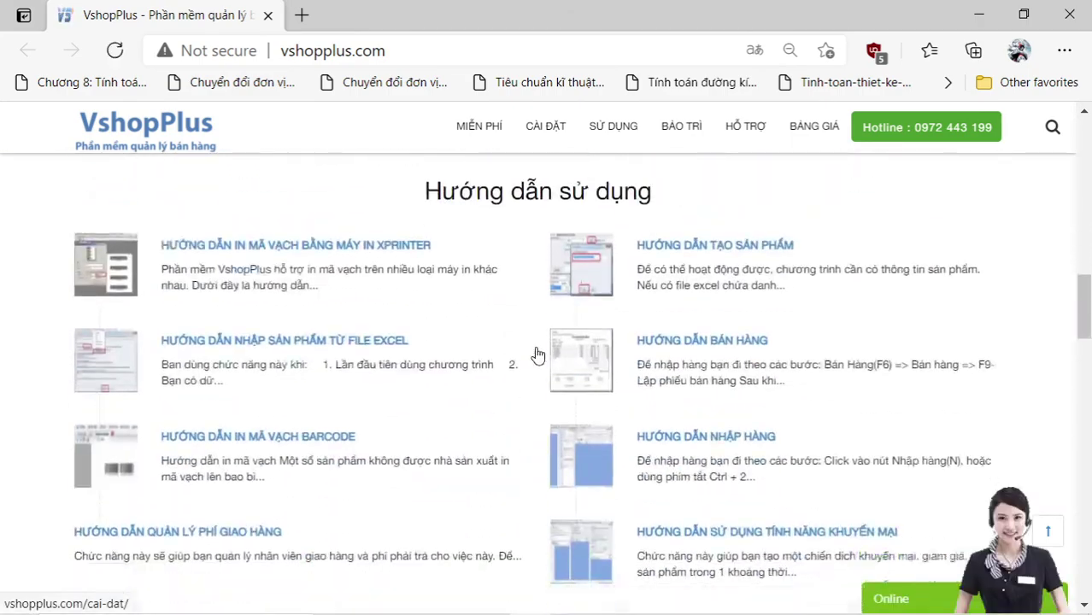
scroll(536, 352, down, 15)
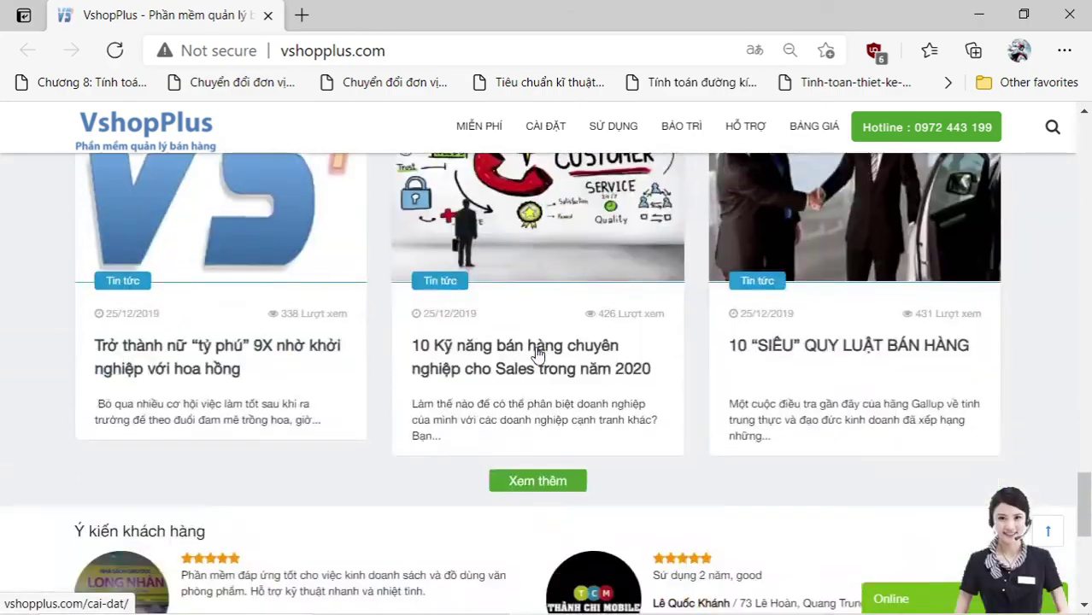
scroll(537, 352, down, 8)
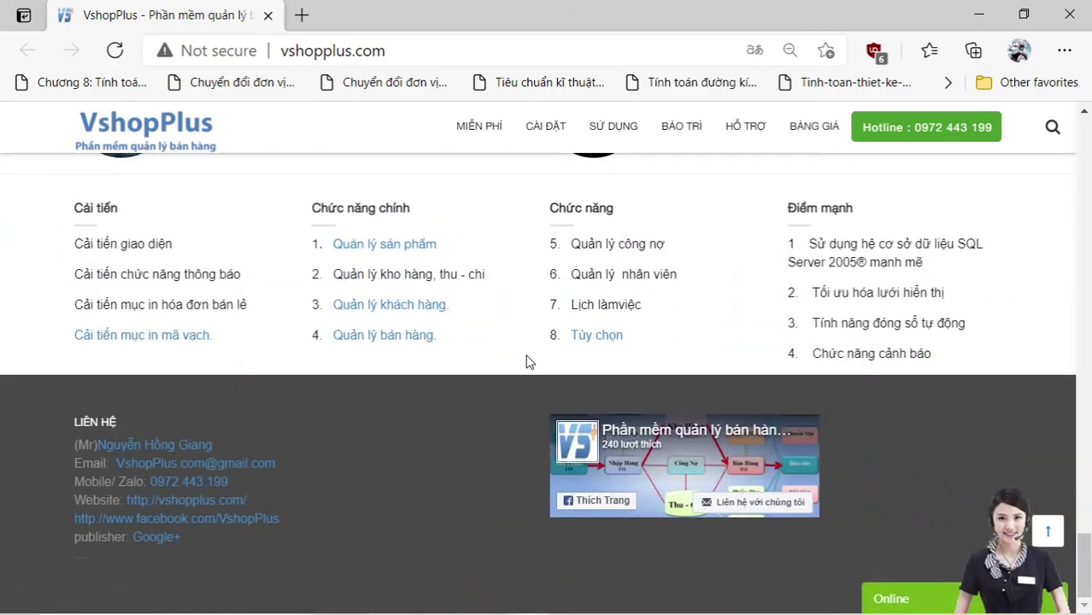
scroll(406, 495, up, 18)
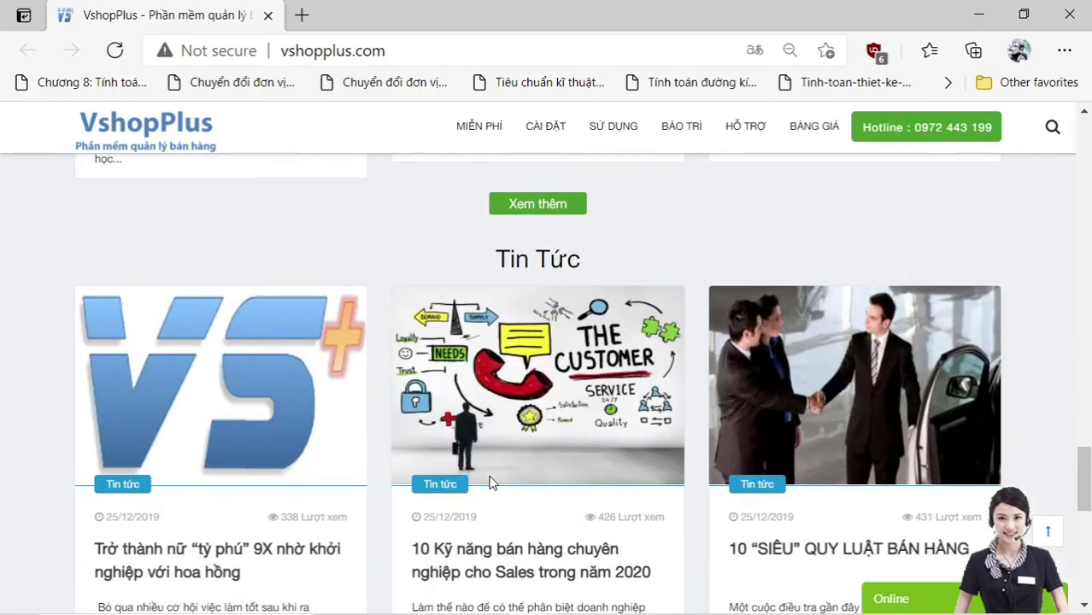
scroll(504, 450, up, 15)
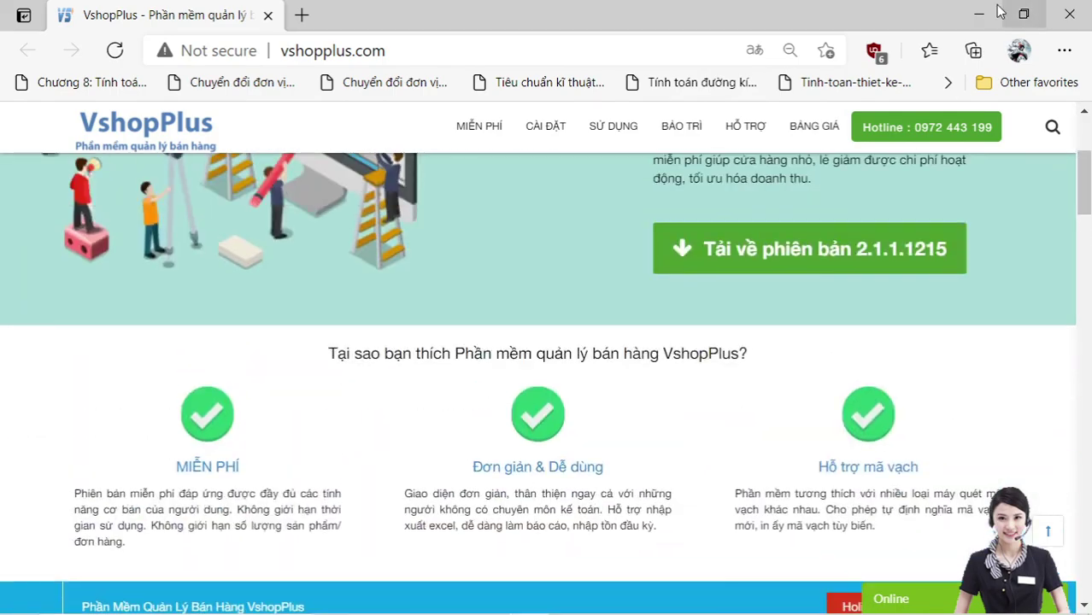
click(978, 14)
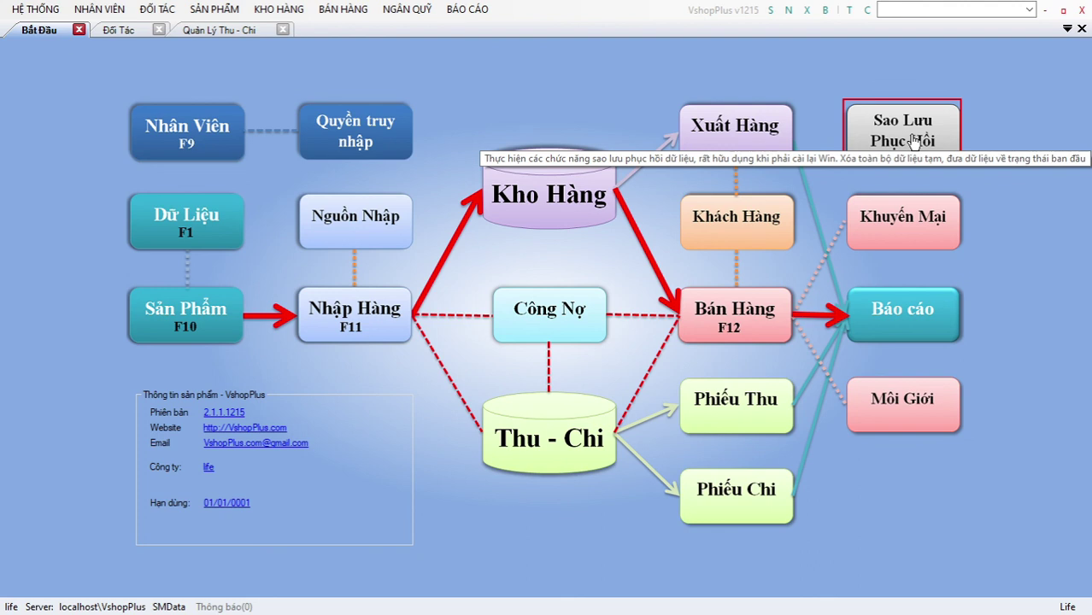
Step: Back up to D:\VshopPlus\Bin\AutoBackupData\SMData_v2.1.1.1215_20210314.bak and acknowledge the success message
click(910, 137)
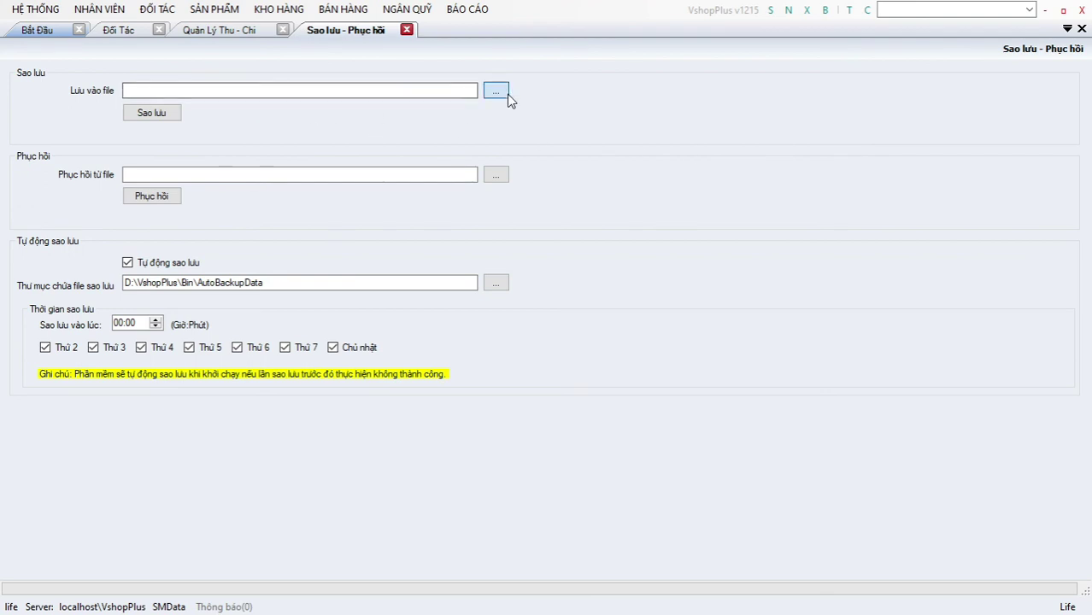
click(504, 93)
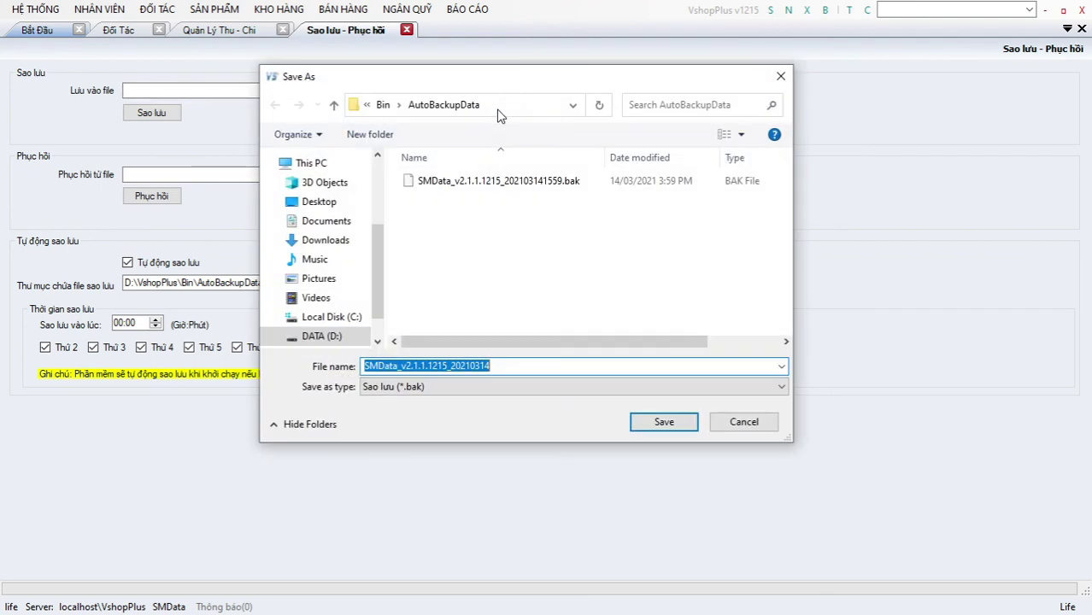
click(508, 369)
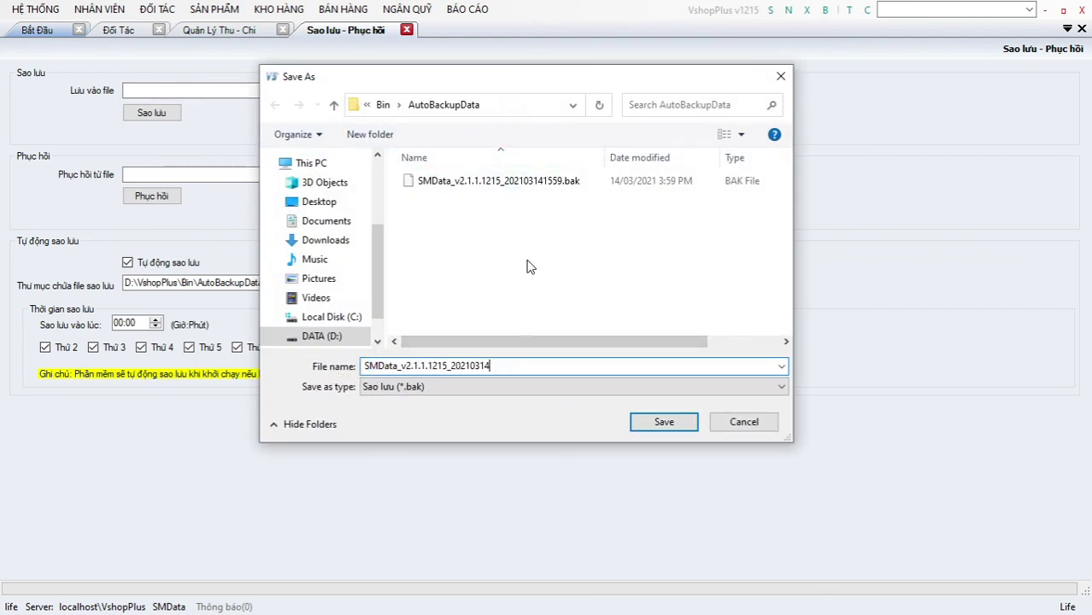
drag(562, 85, 664, 78)
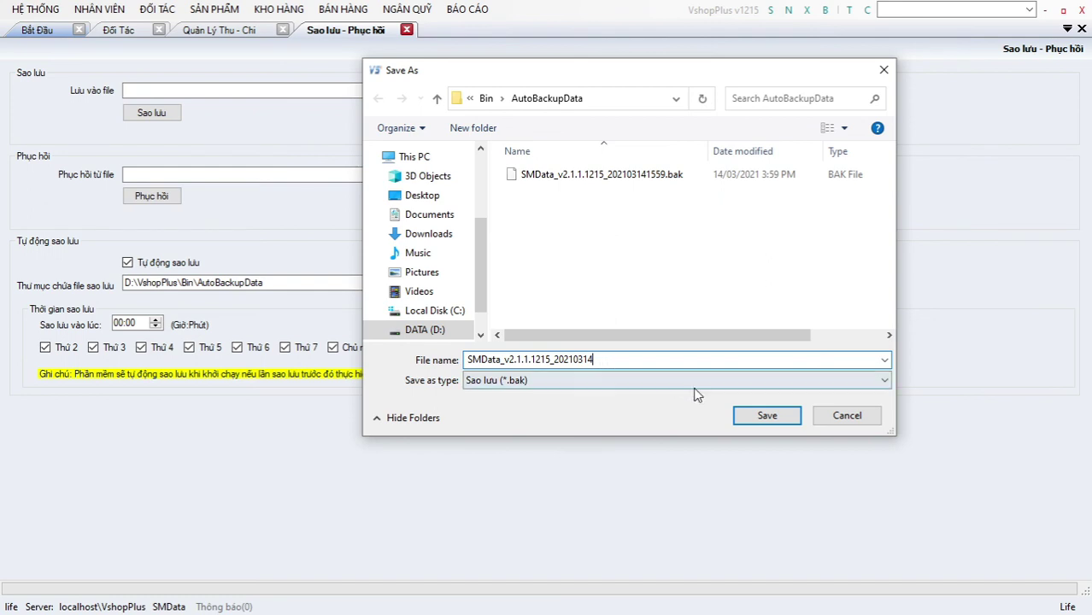
click(765, 416)
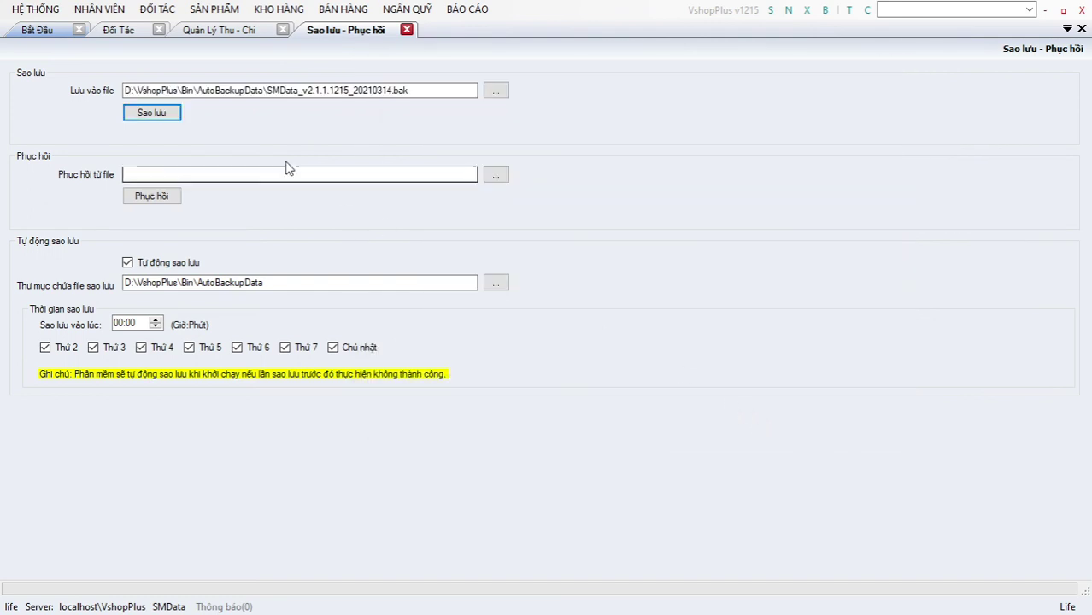
click(163, 115)
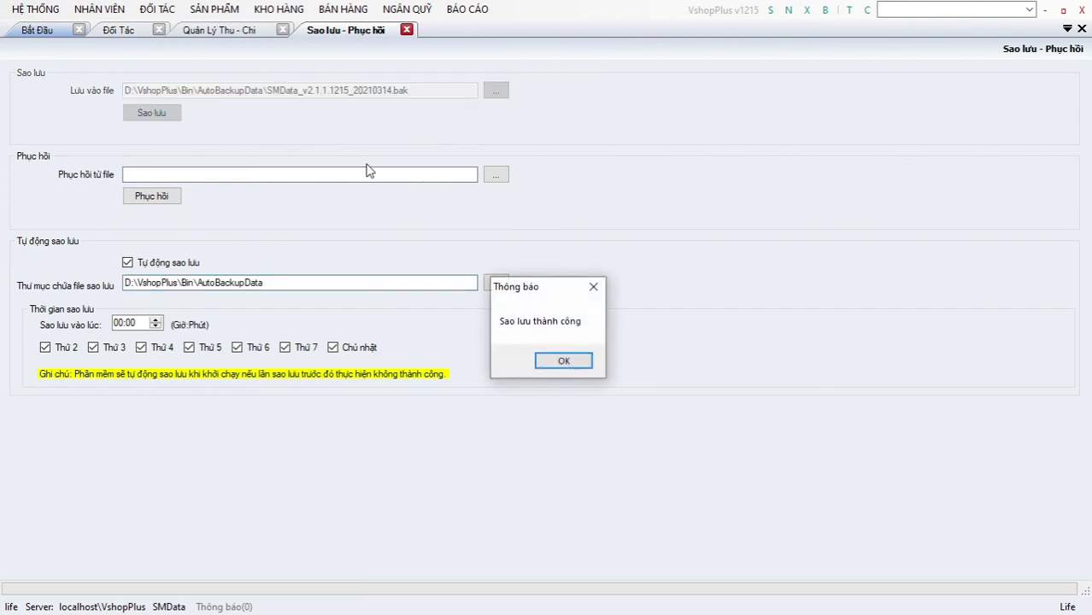
click(577, 362)
click(303, 175)
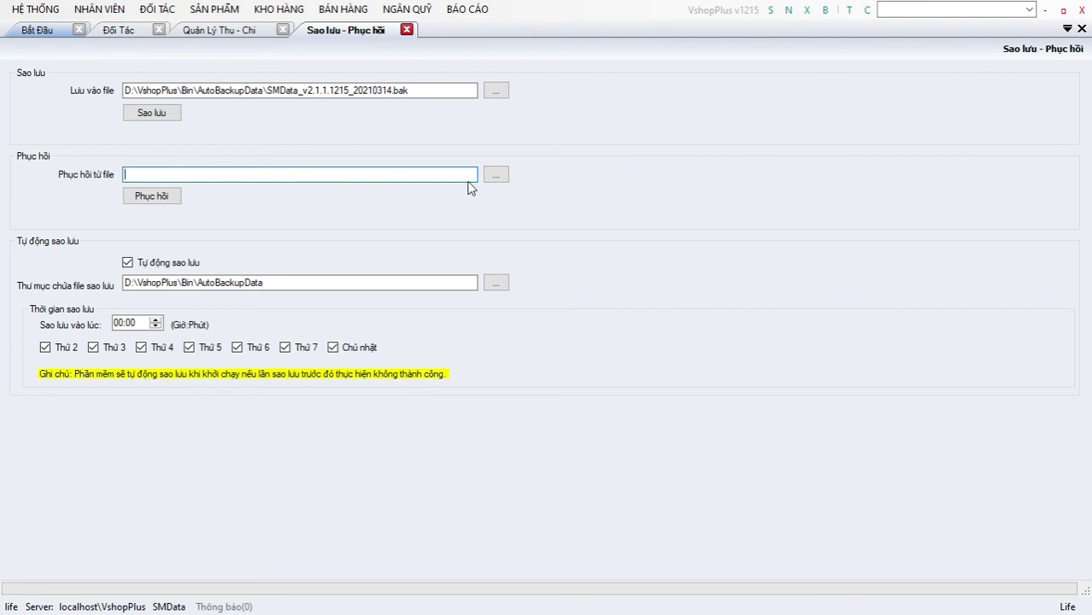
Step: Pick SMData_v2.1.1.1215_20210314.bak, run Phục hồi, dismiss the trial-version error, and close the page
click(496, 175)
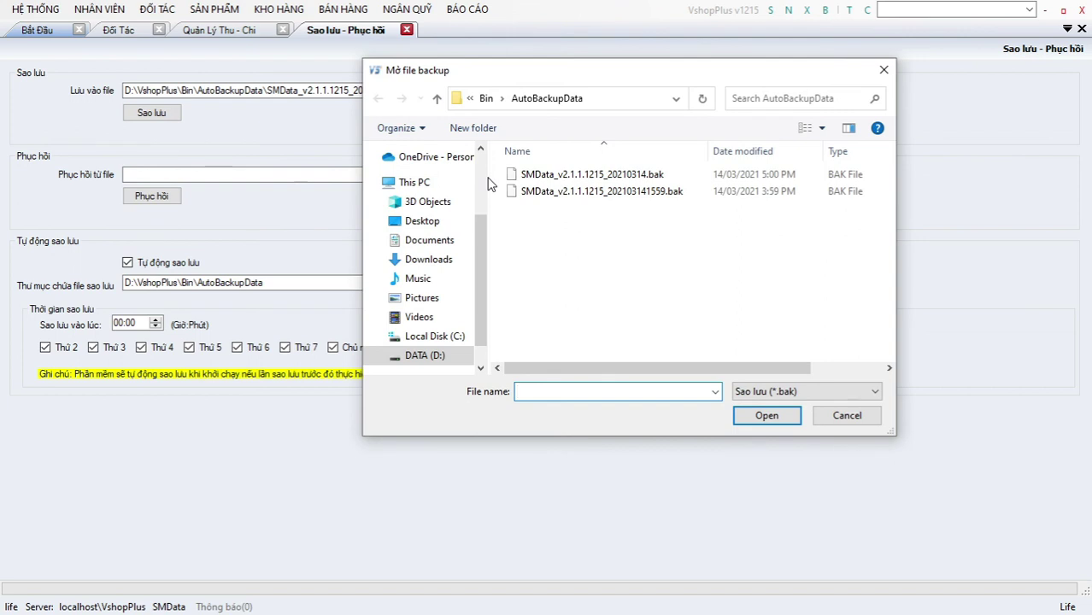
drag(568, 75, 685, 85)
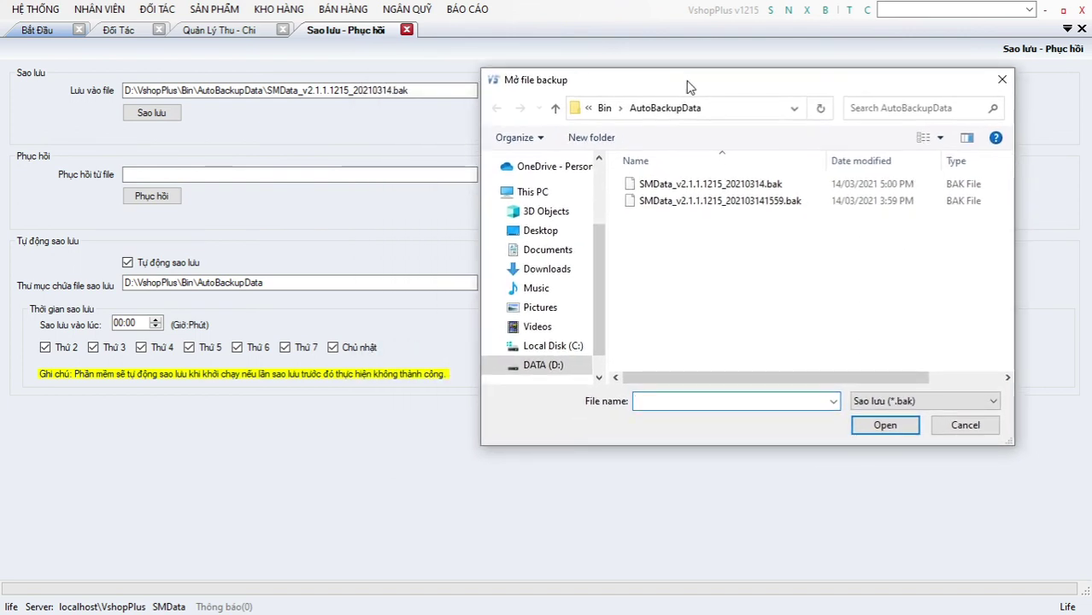
click(730, 185)
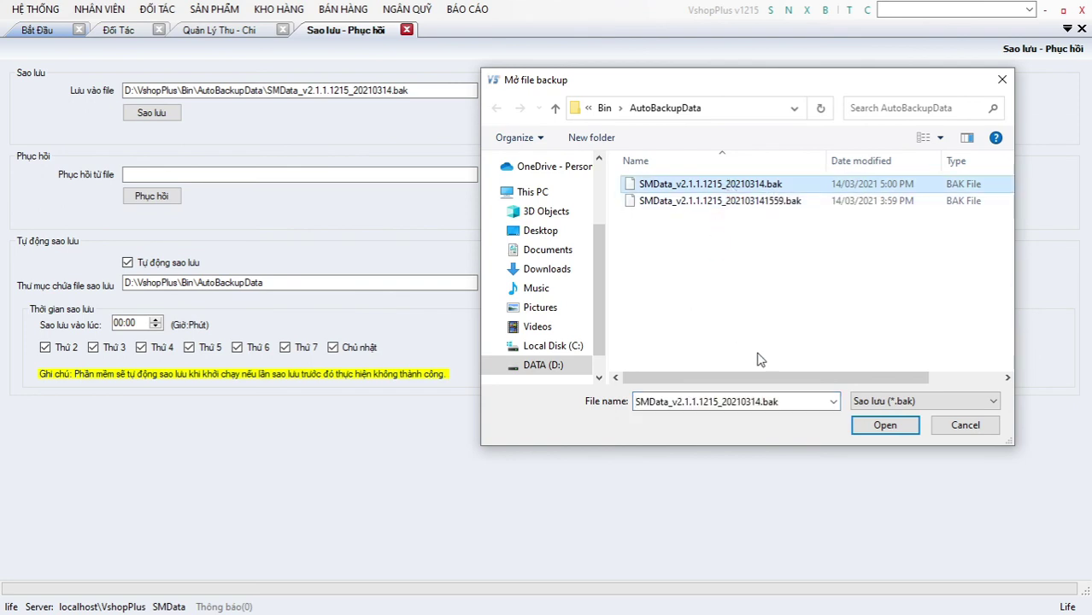
click(882, 426)
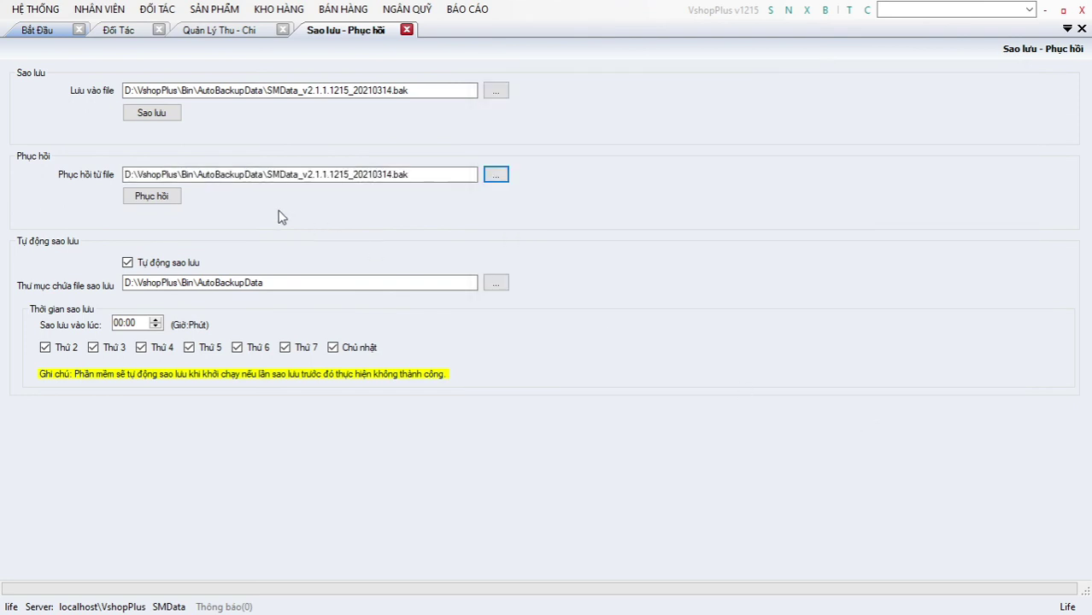
click(166, 201)
drag(561, 288, 605, 203)
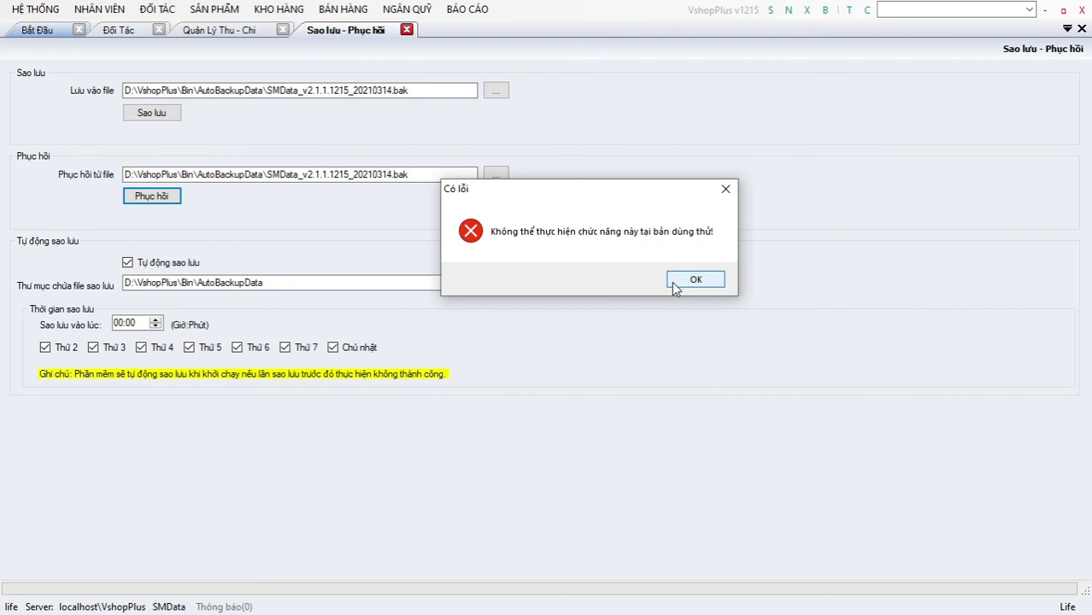
click(673, 285)
click(407, 29)
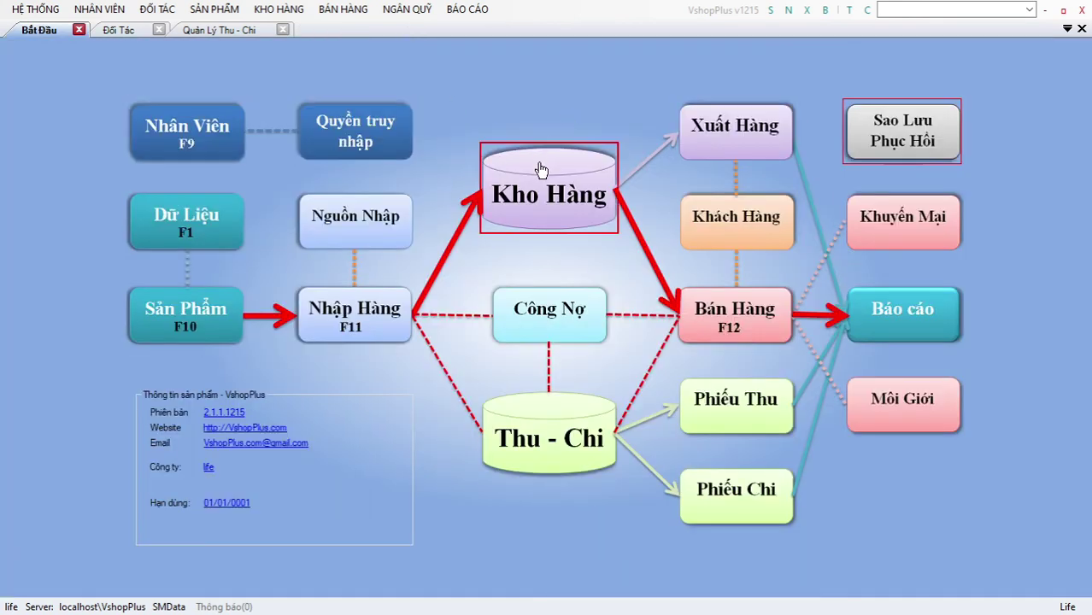
Step: Run the Xuất - Nhập - Tồn stock report for the 01/03/2021–14/03/2021 period
click(466, 9)
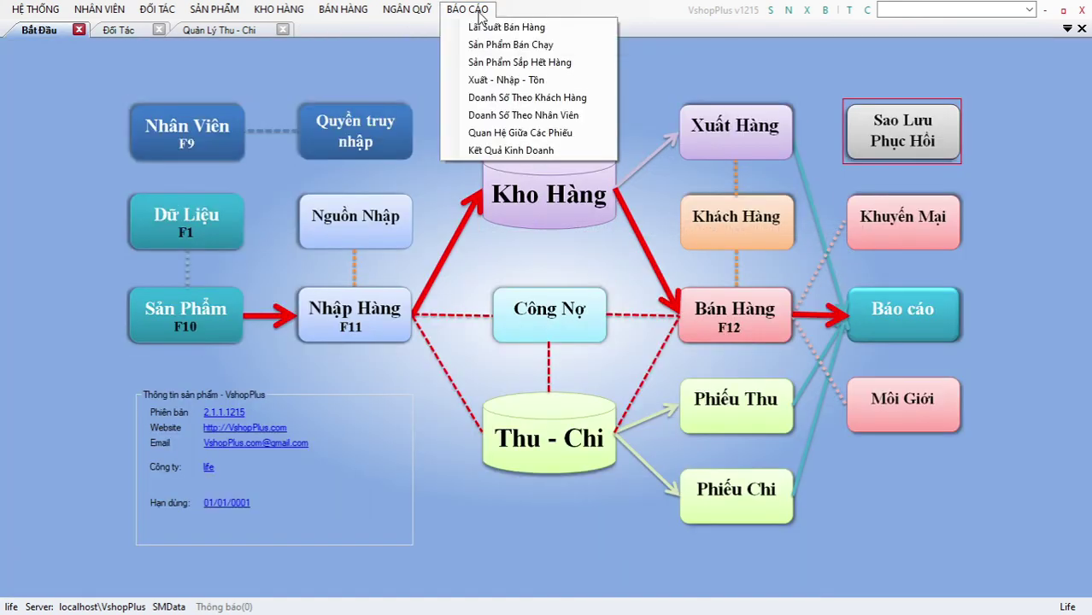
click(521, 80)
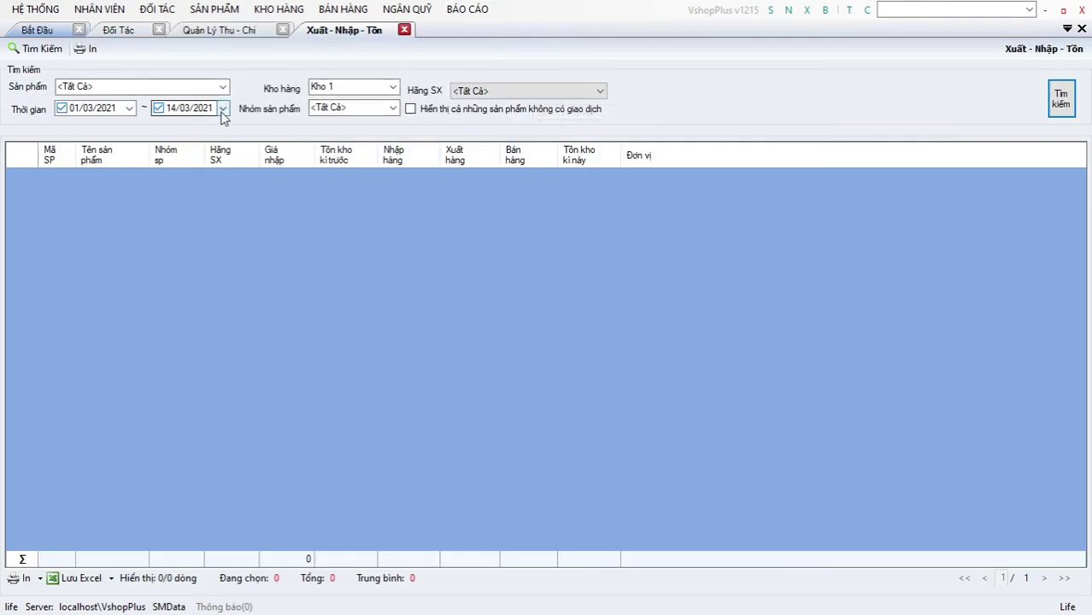
click(1059, 100)
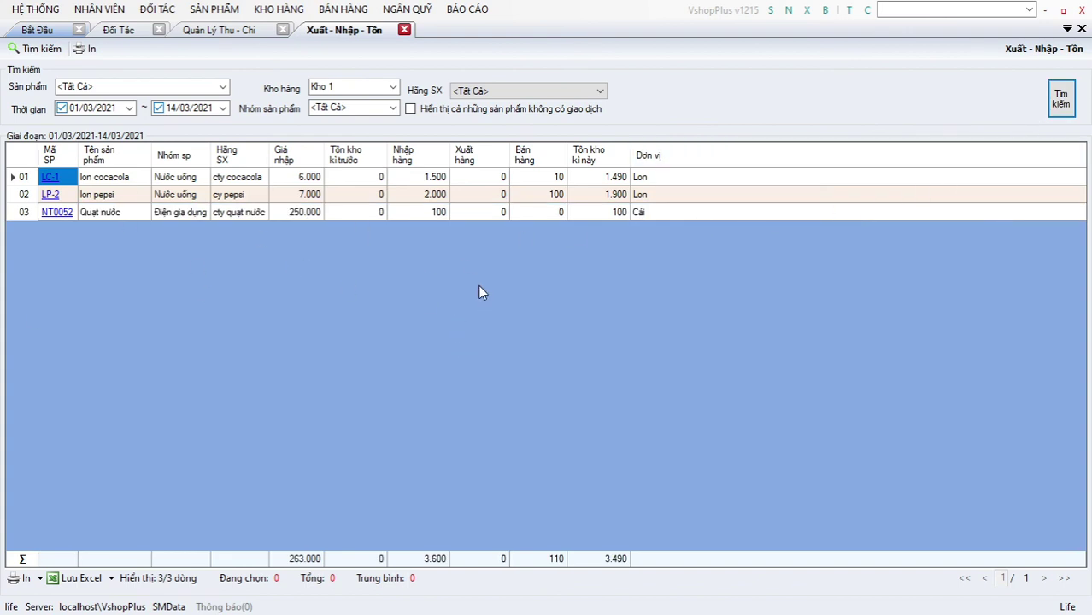
Step: Check the products' Nhập, Bán hàng and closing stock figures, including Quạt nước's 100
click(180, 182)
click(436, 193)
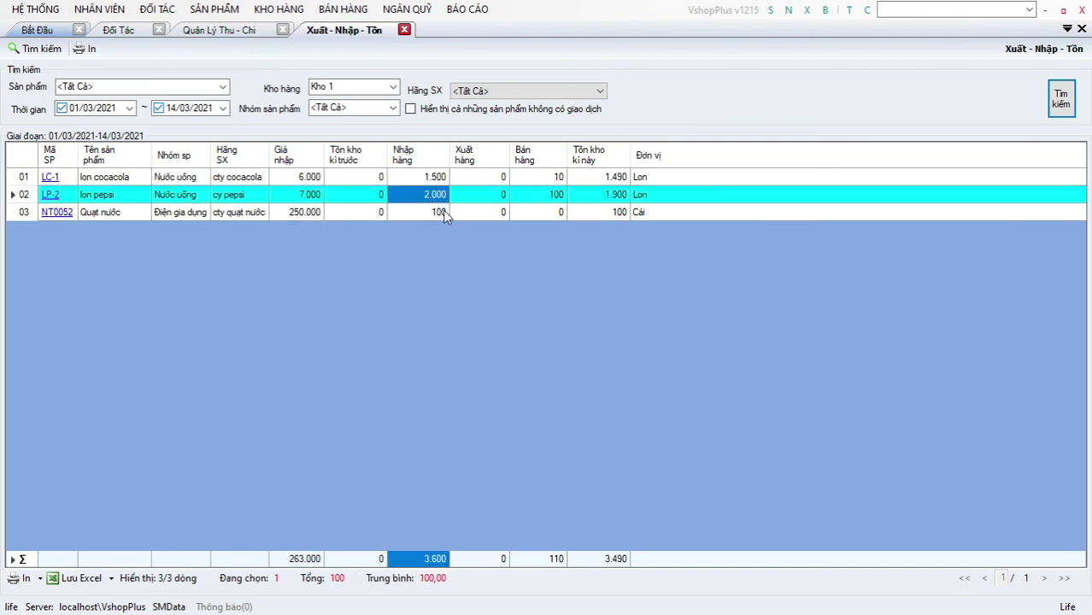
click(442, 213)
click(548, 179)
click(550, 194)
click(595, 195)
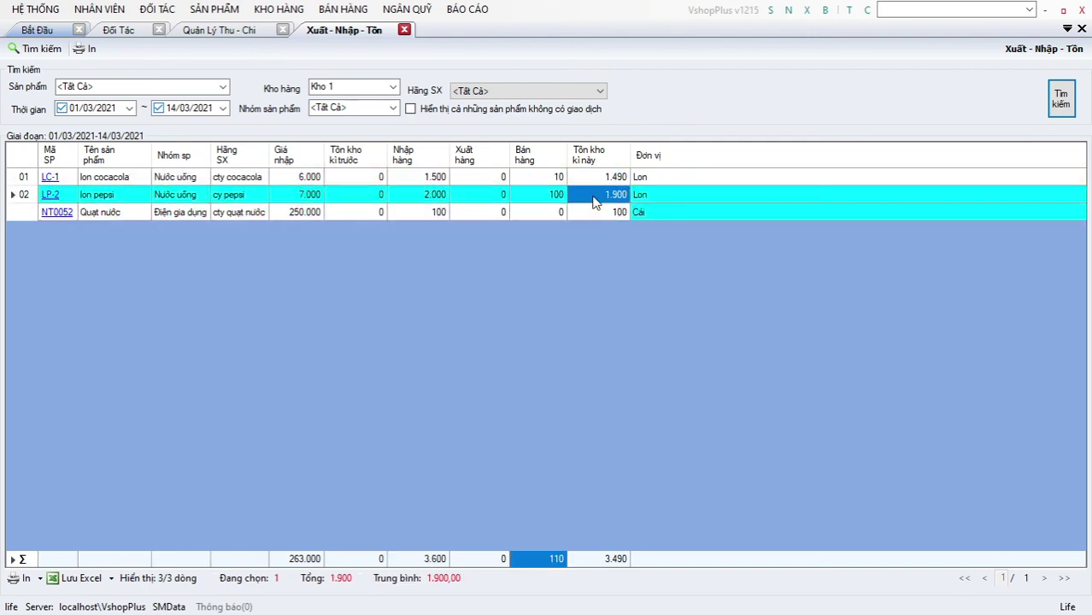
click(595, 178)
click(595, 195)
click(593, 214)
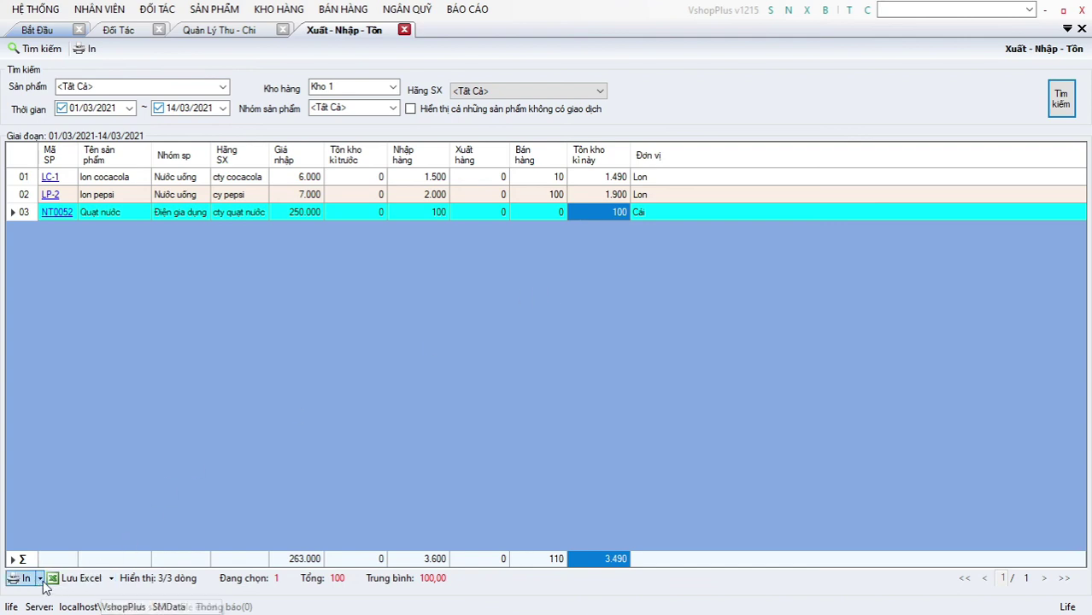
Step: Export the report as Xuất - Nhập - Tồn.xlsx to the Desktop
click(77, 579)
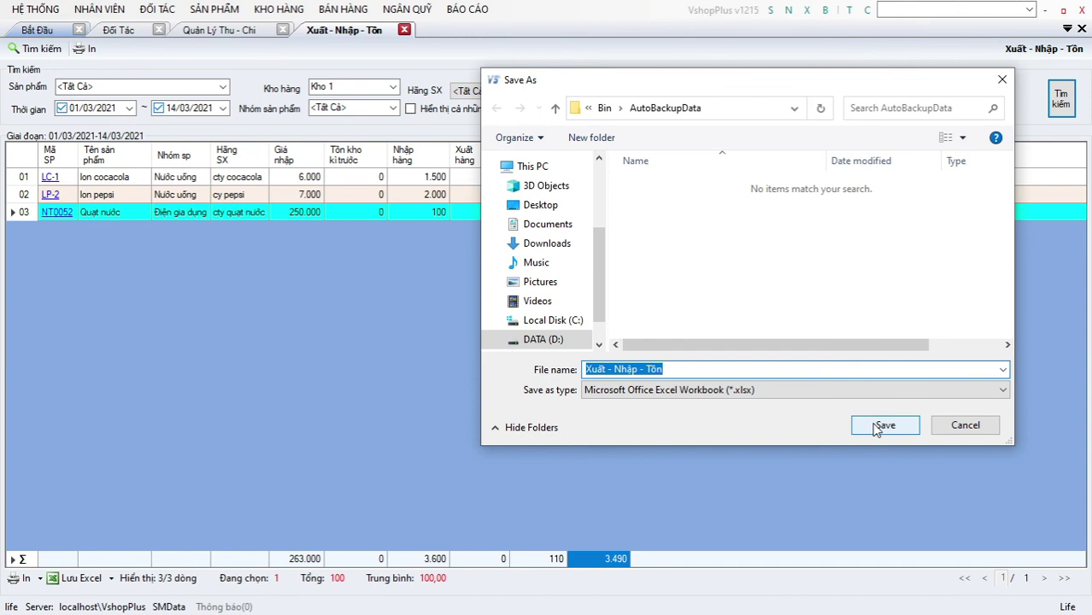
click(540, 205)
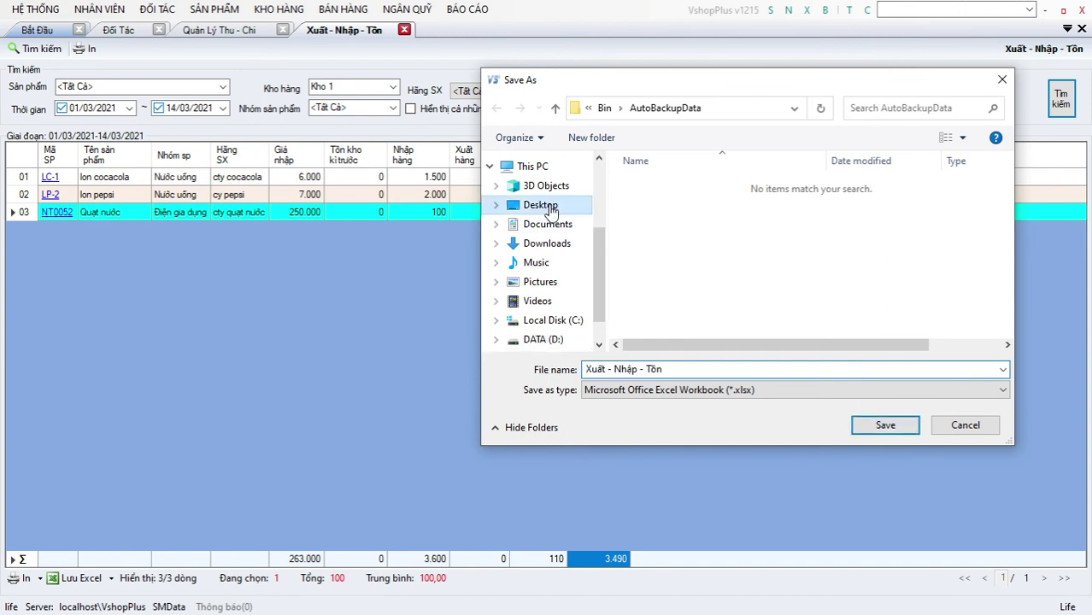
click(885, 427)
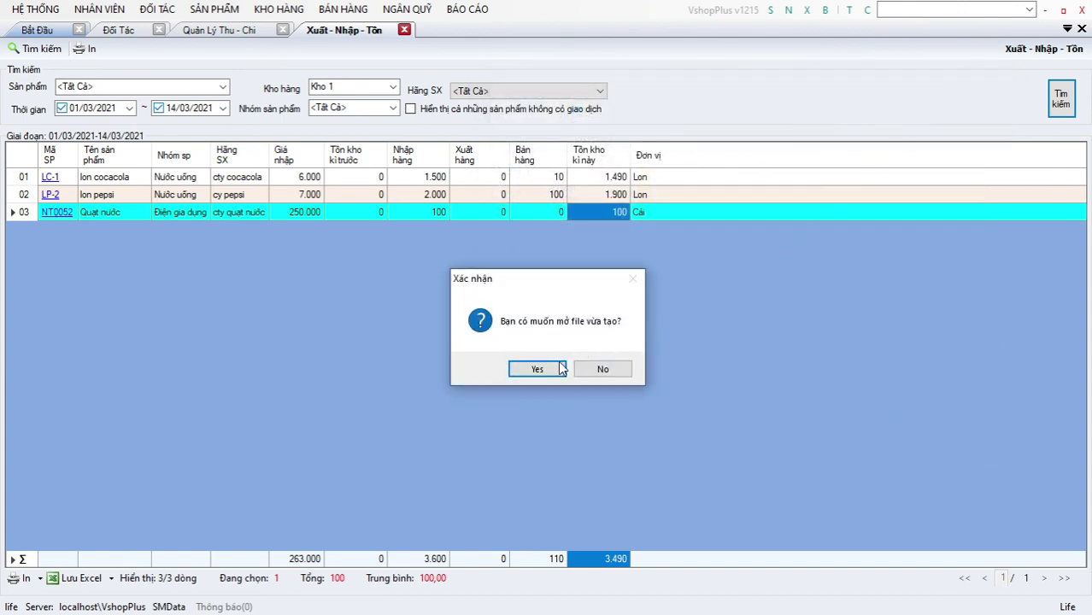
Step: Open the exported workbook, then minimize both Excel and VshopPlus
click(536, 368)
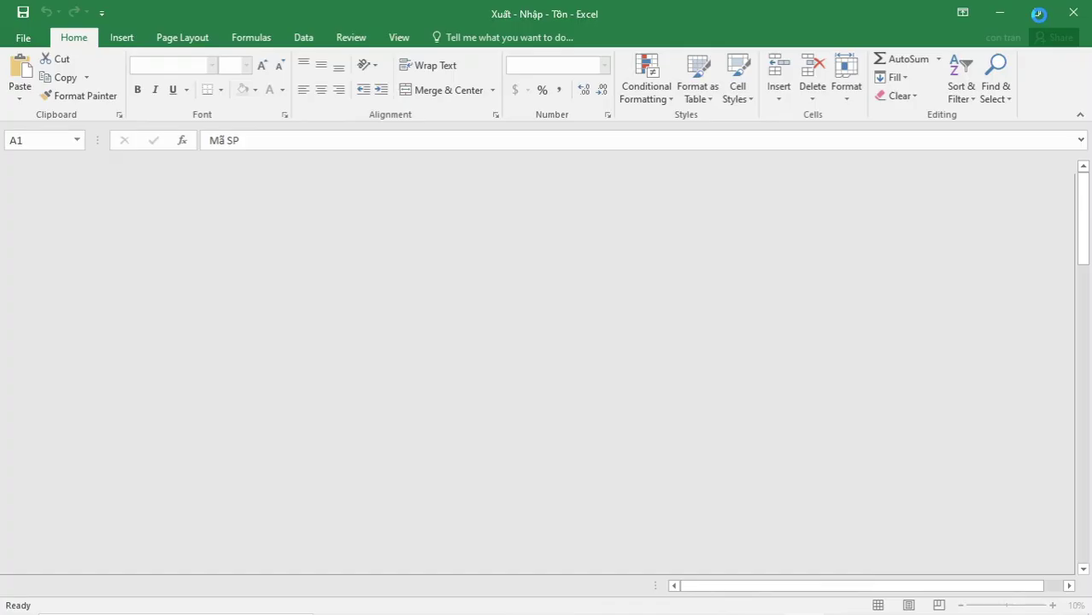
click(999, 13)
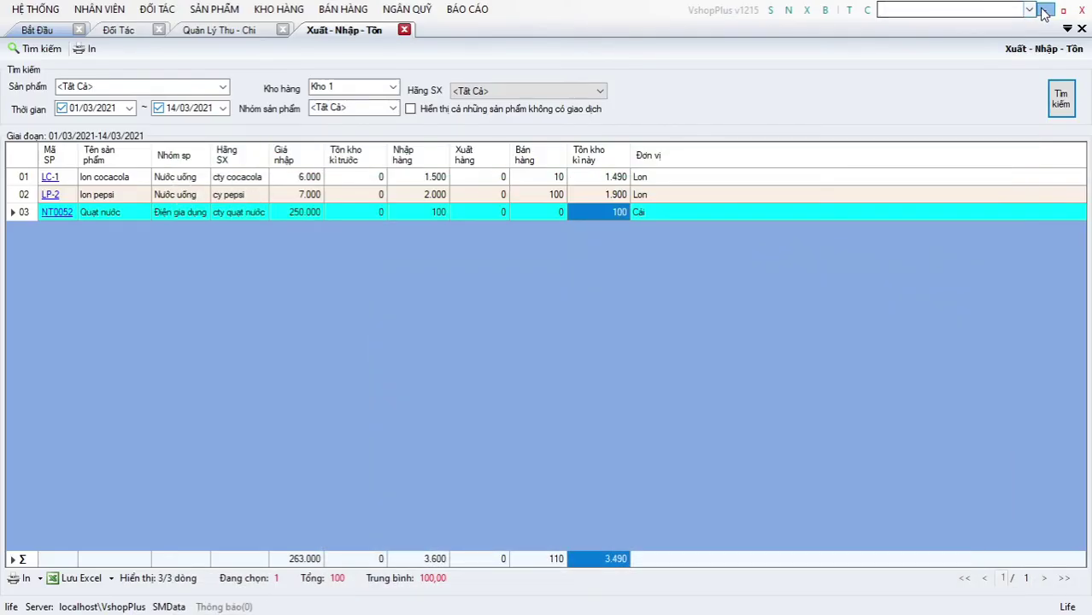
click(1044, 10)
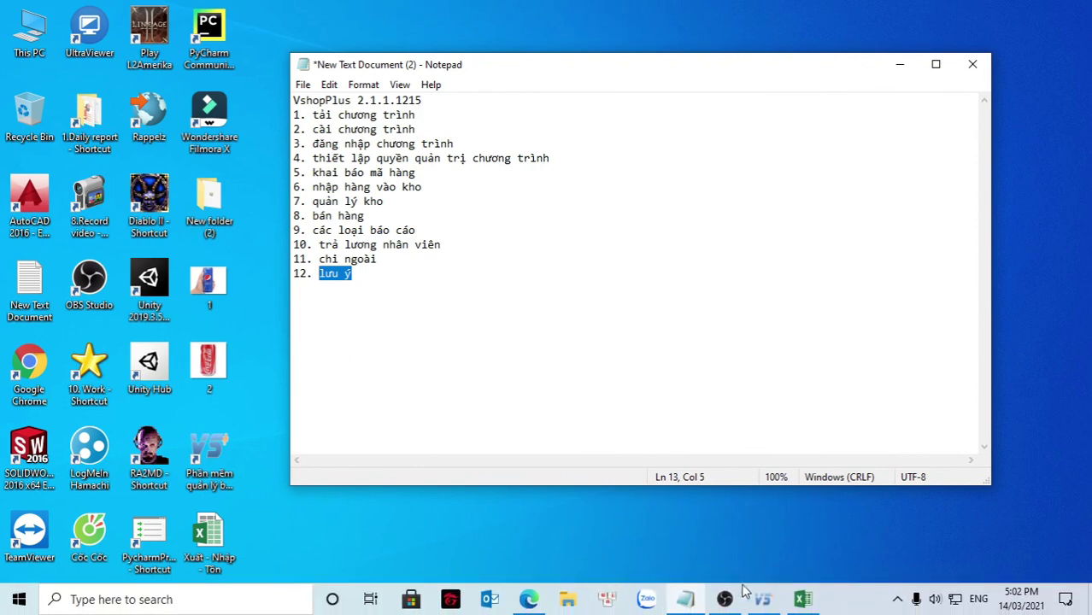
Step: Inspect the cells around the totals row (L5, L6) in Excel, then minimize it and restore VshopPlus
click(802, 599)
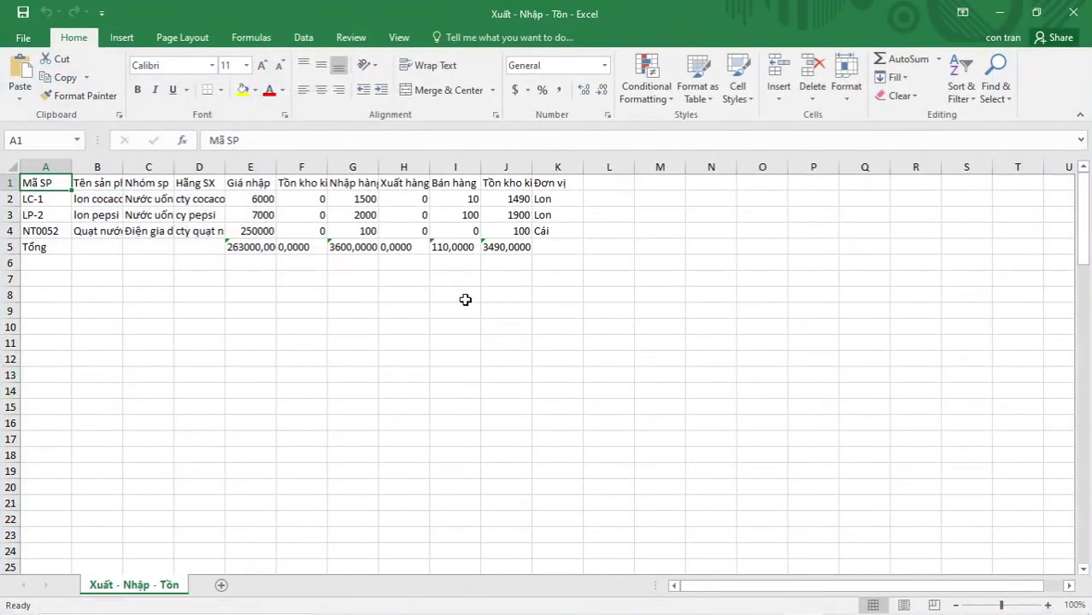
click(465, 300)
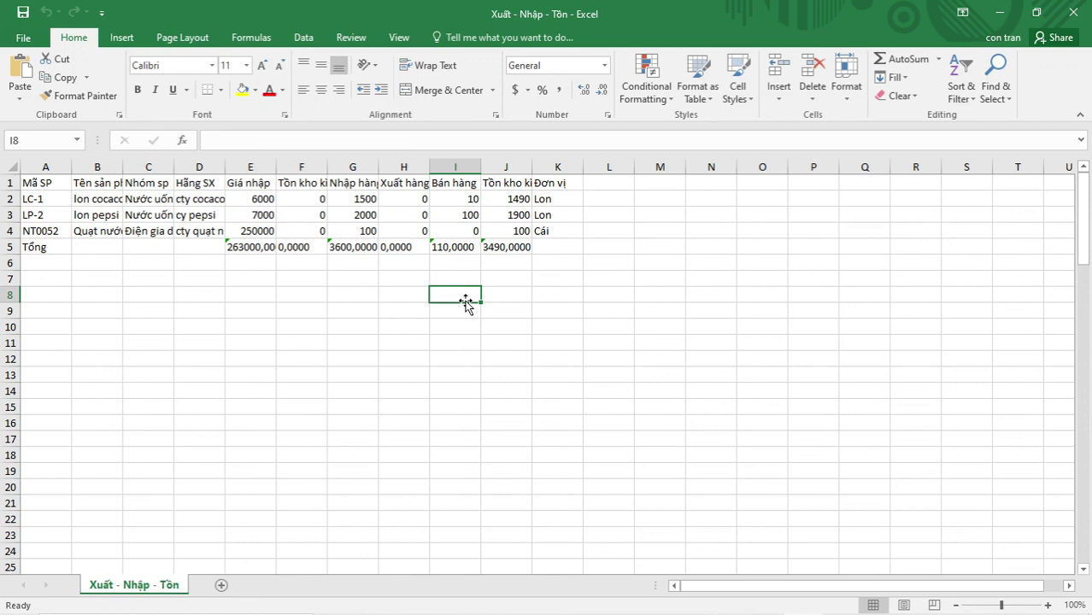
drag(466, 303, 614, 258)
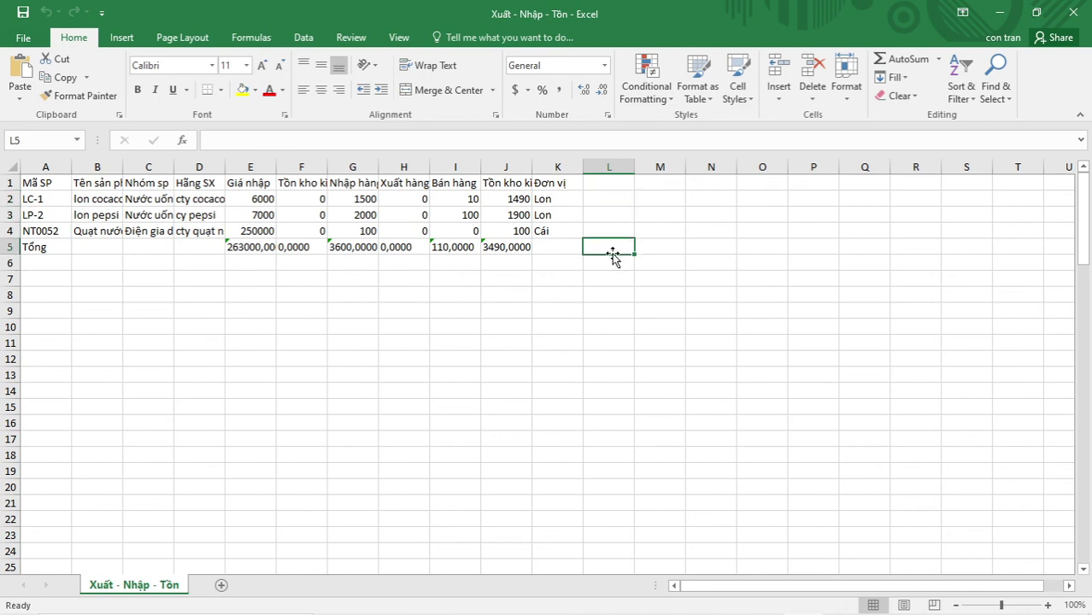
click(603, 261)
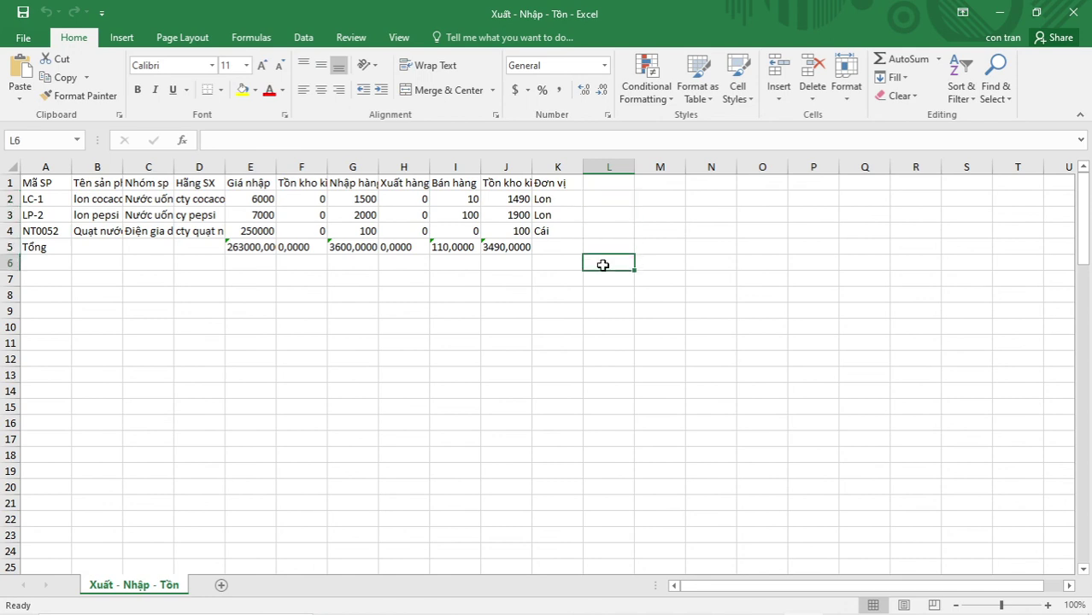
click(605, 253)
click(604, 265)
click(608, 246)
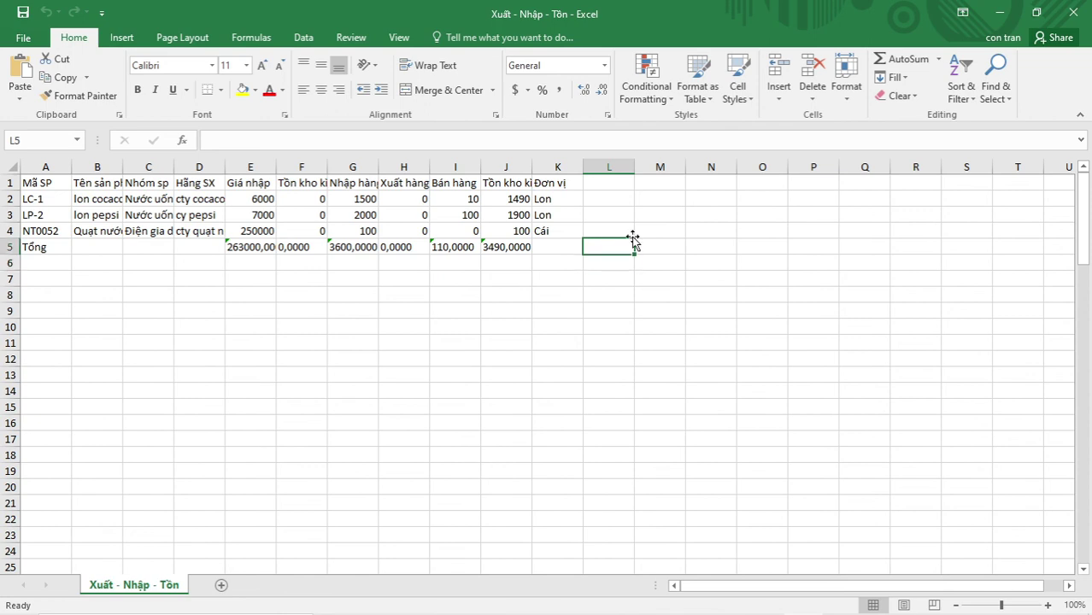
click(1000, 22)
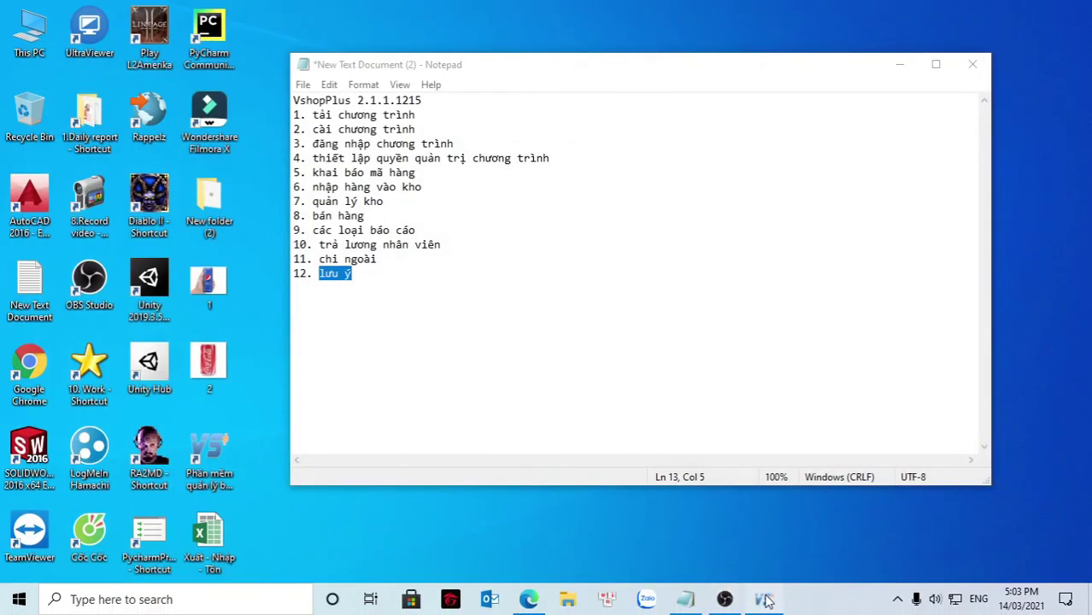
click(765, 600)
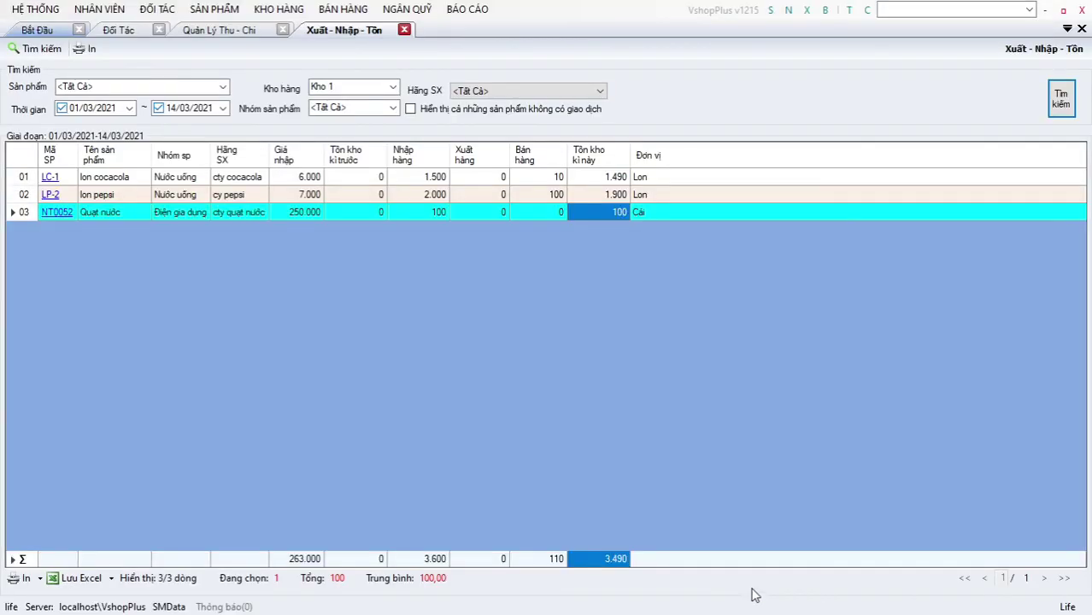
Step: Open the stock report's print preview and its Print dialog
click(40, 580)
click(21, 578)
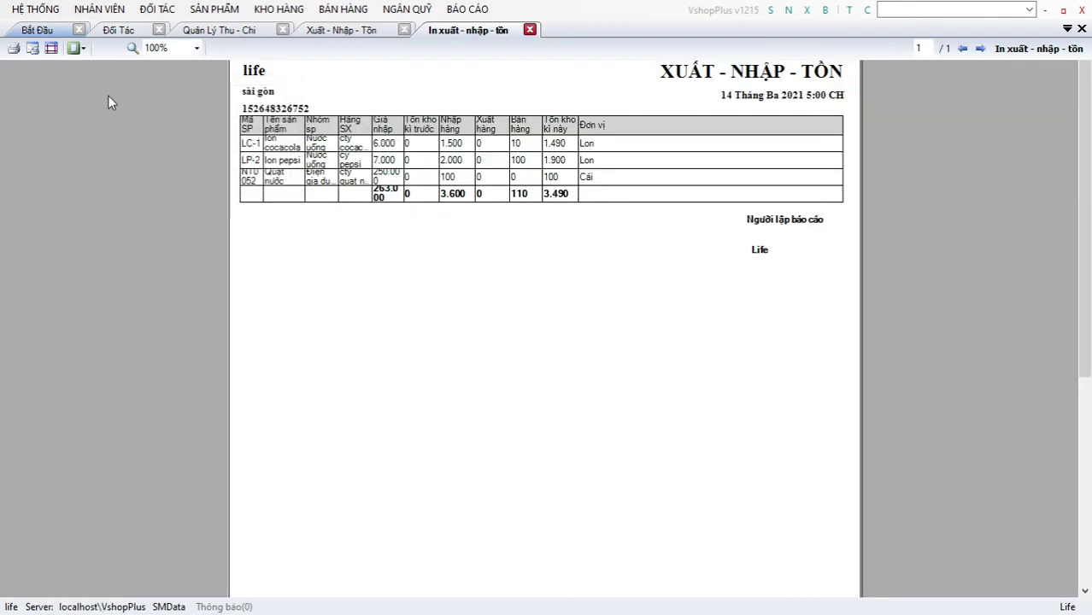
click(33, 48)
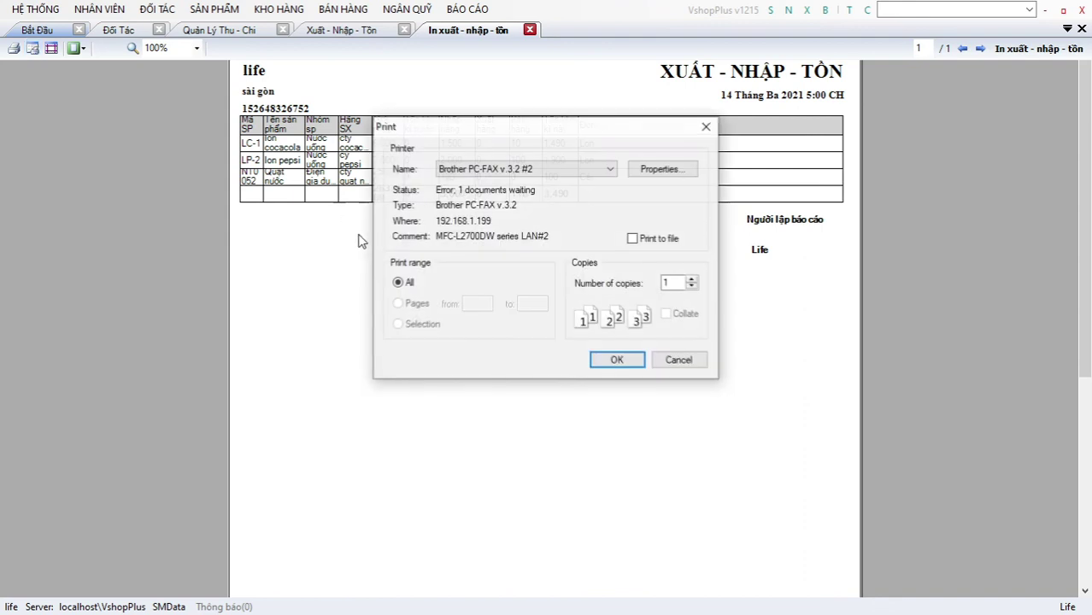
Step: Cancel printing and close the preview and the Xuất - Nhập - Tồn report tab
click(706, 126)
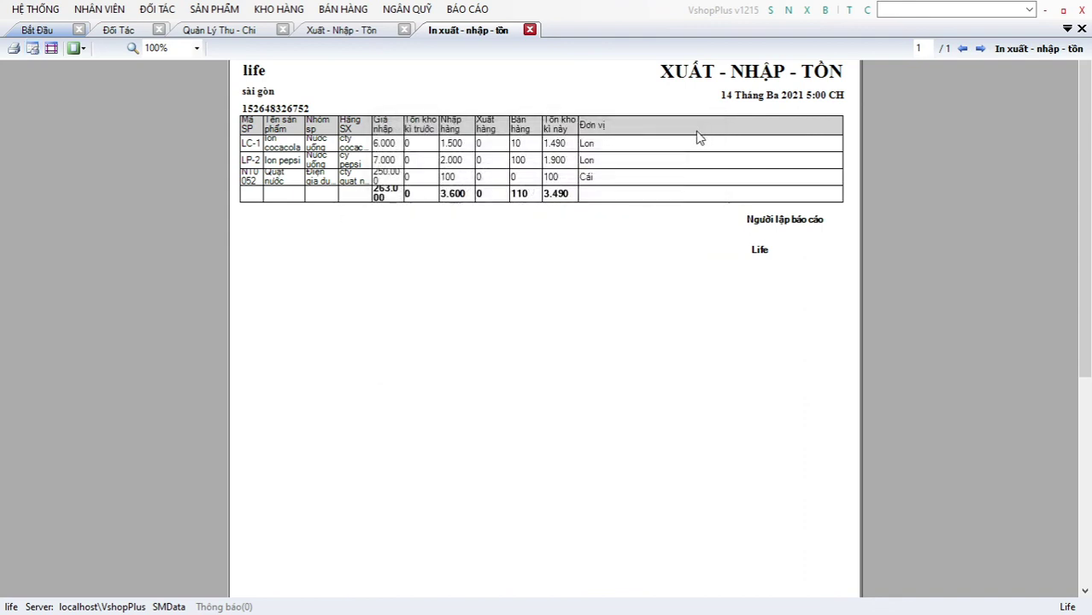
click(530, 30)
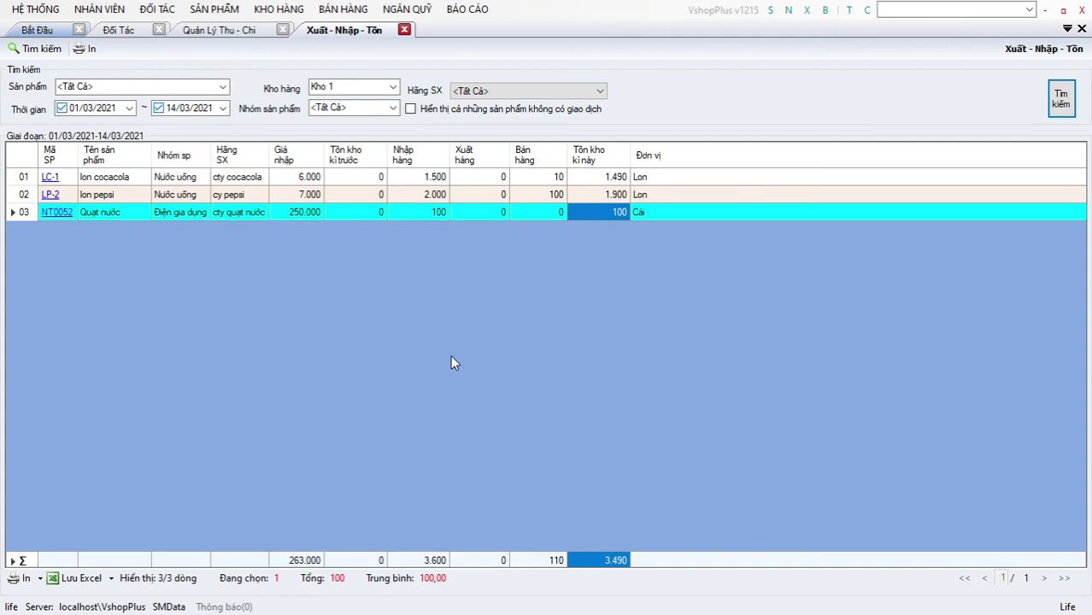
click(404, 30)
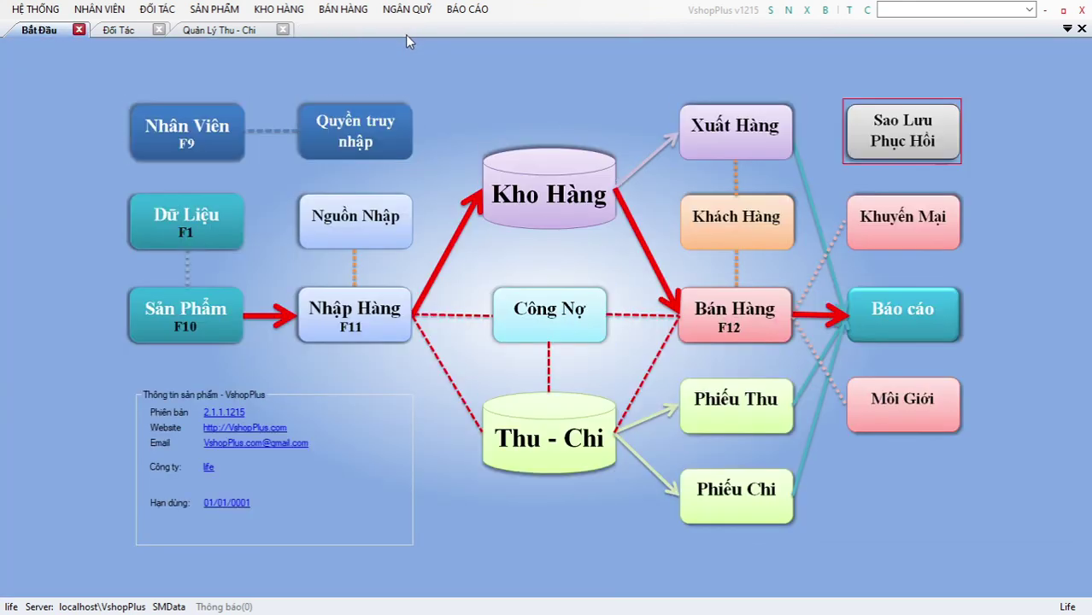